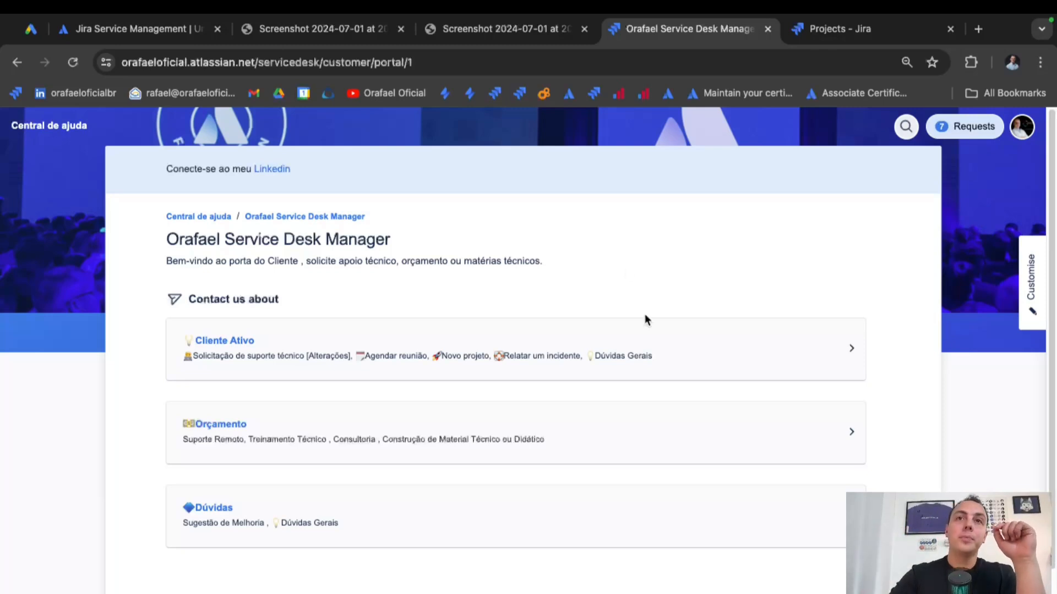
Open the technical support request form in the portal's Cliente Ativo category.
{"action": "left_click", "coordinate": [665, 362]}
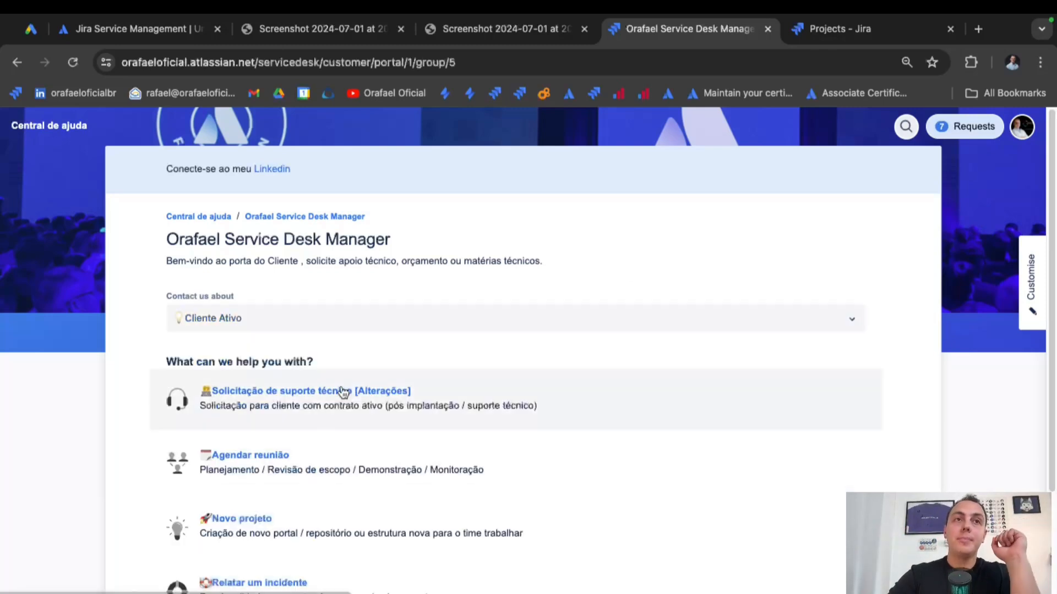
{"action": "left_click", "coordinate": [452, 402]}
{"action": "scroll", "coordinate": [613, 404], "scroll_direction": "down", "scroll_amount": 5}
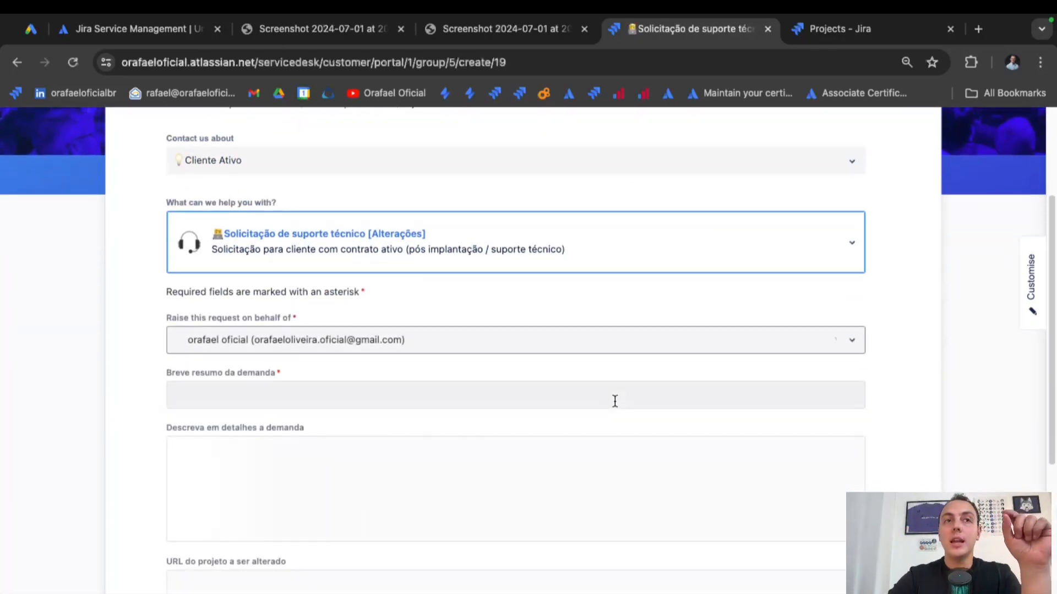
{"action": "scroll", "coordinate": [615, 400], "scroll_direction": "down", "scroll_amount": 3}
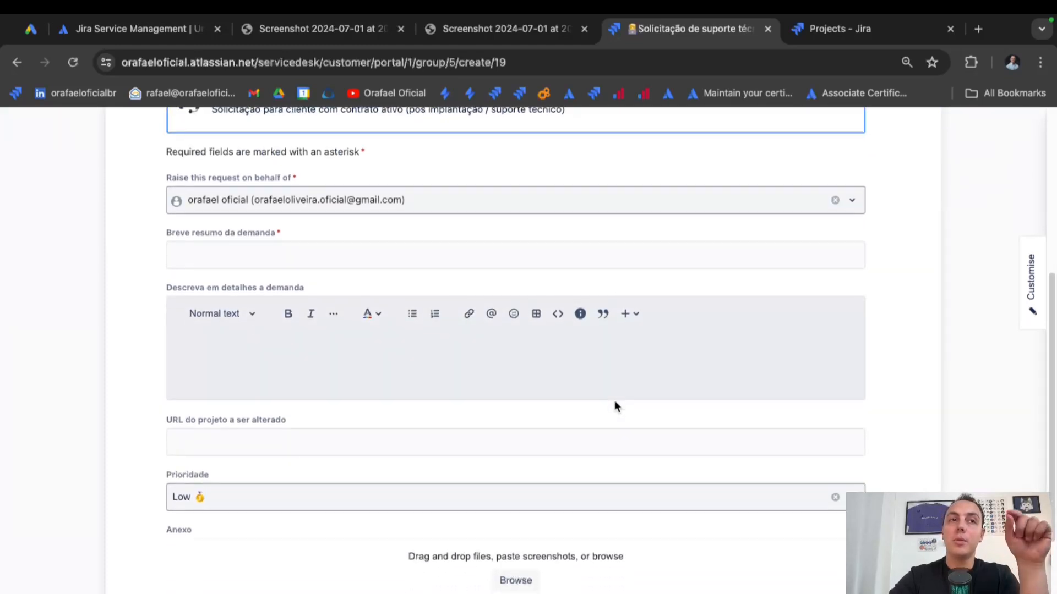
{"action": "scroll", "coordinate": [614, 400], "scroll_direction": "up", "scroll_amount": 10}
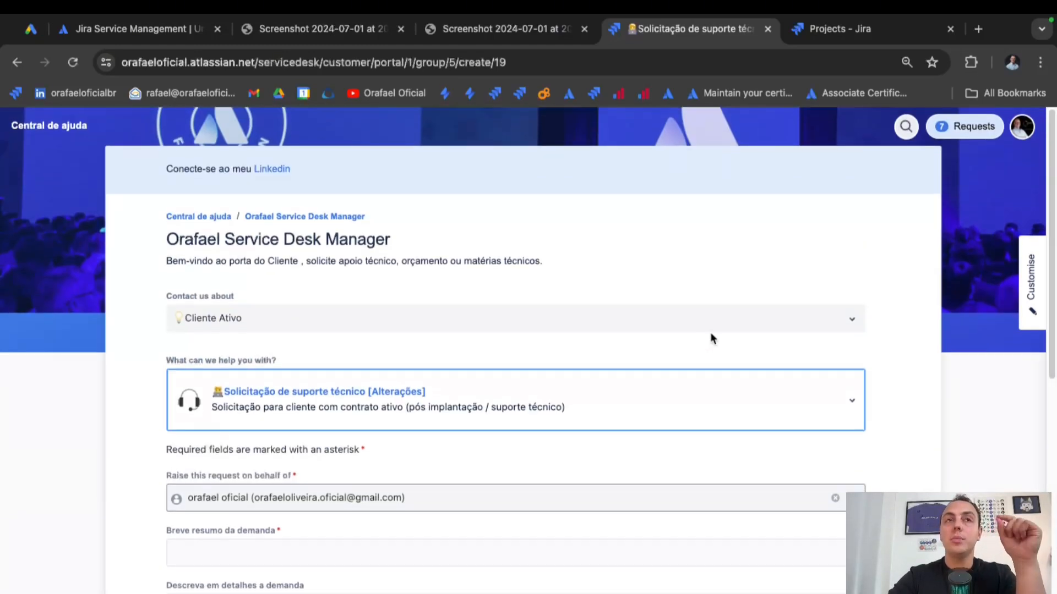
Review the requests created by me, then go back to the portal home page.
{"action": "left_click", "coordinate": [987, 136]}
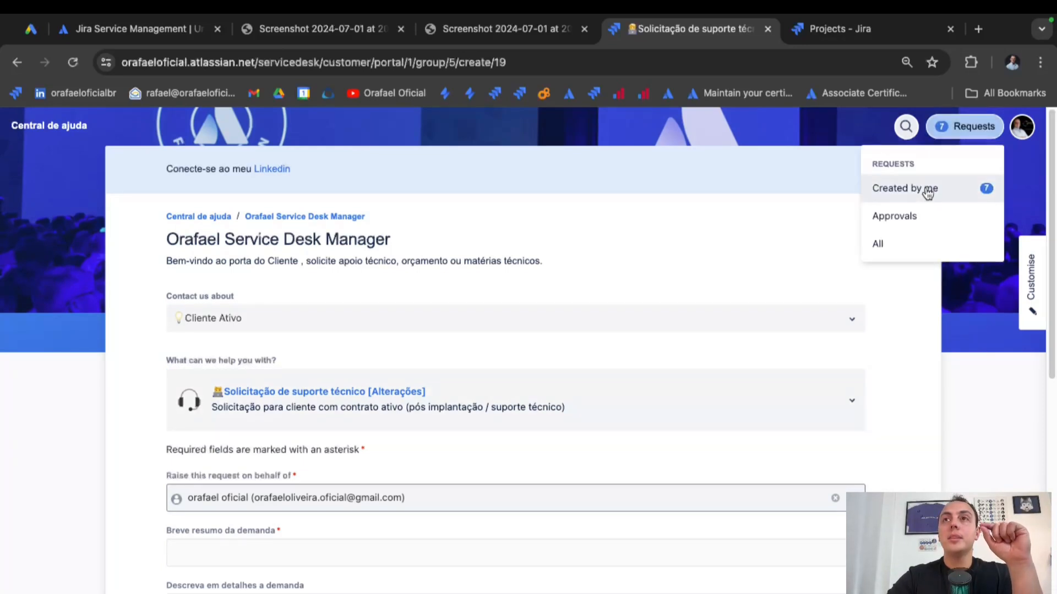
{"action": "left_click", "coordinate": [924, 194]}
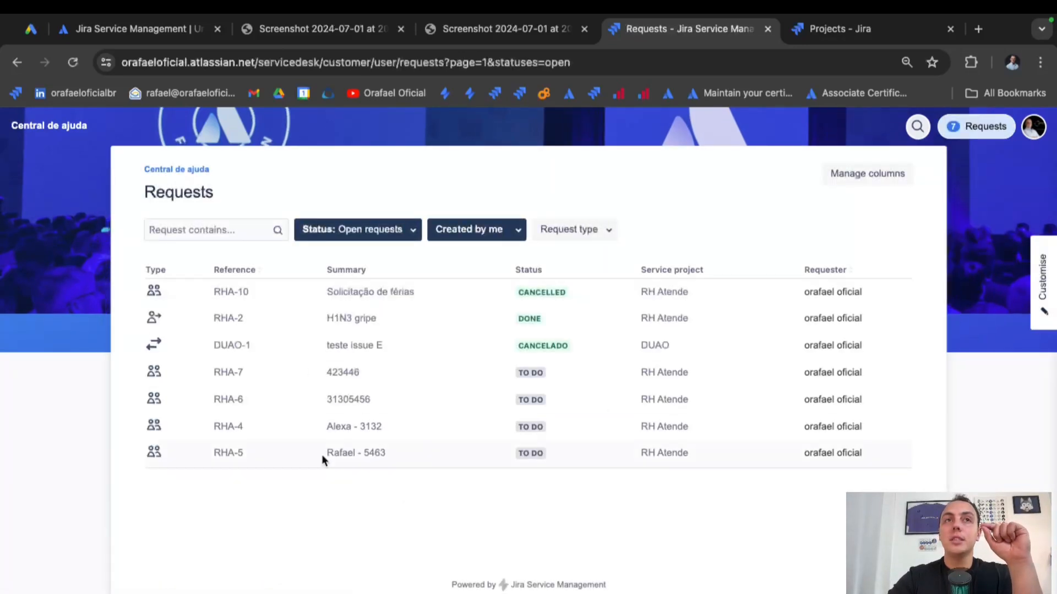
{"action": "left_click", "coordinate": [17, 62]}
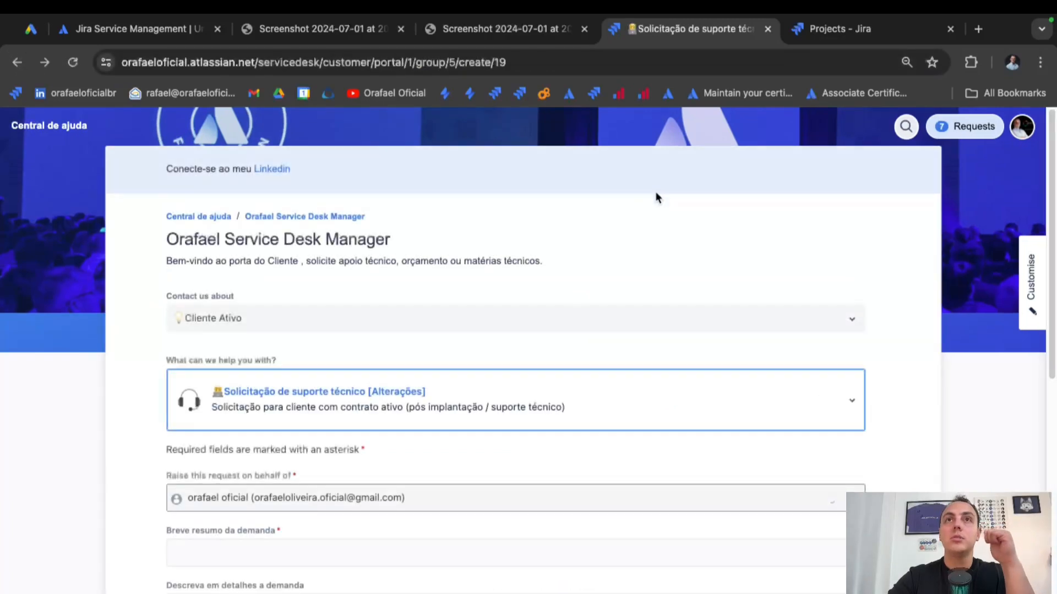
{"action": "left_click", "coordinate": [293, 216]}
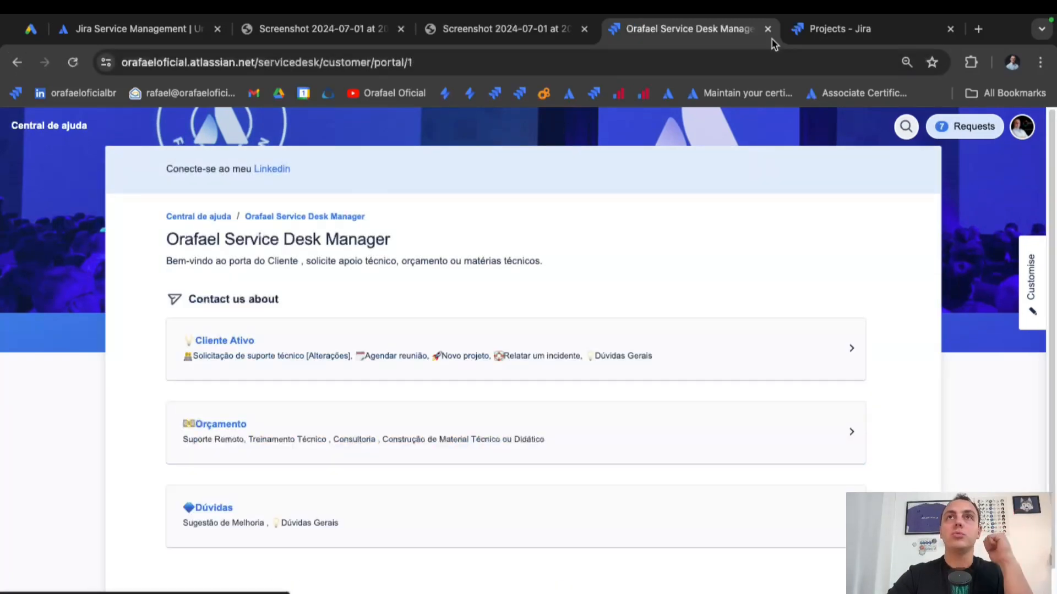
Close the portal tab, visit the product page tab, then return to Projects - Jira.
{"action": "left_click", "coordinate": [767, 28]}
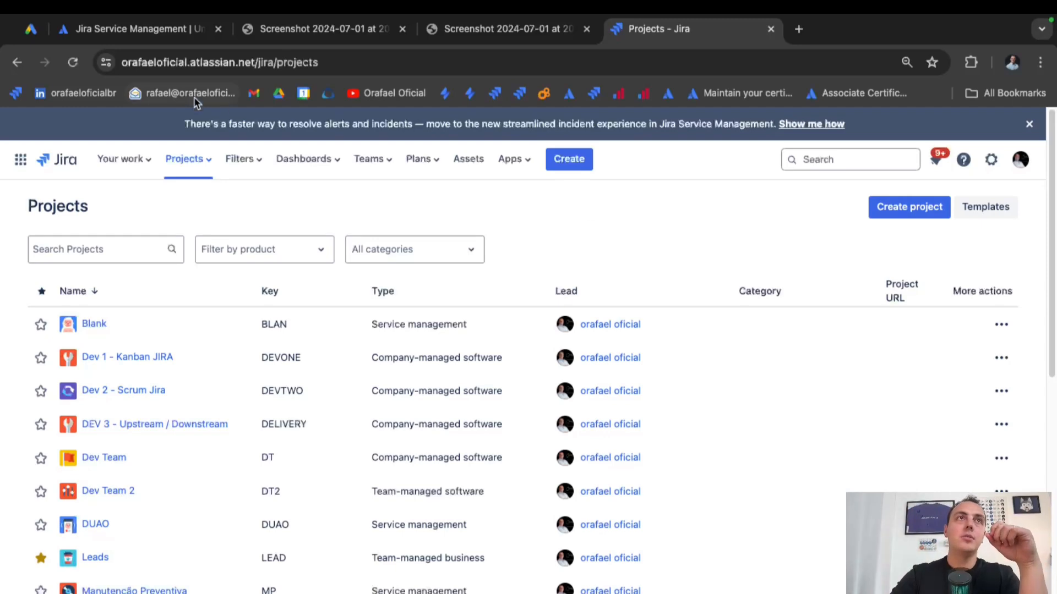
{"action": "left_click", "coordinate": [148, 36]}
{"action": "scroll", "coordinate": [154, 165], "scroll_direction": "up", "scroll_amount": 10}
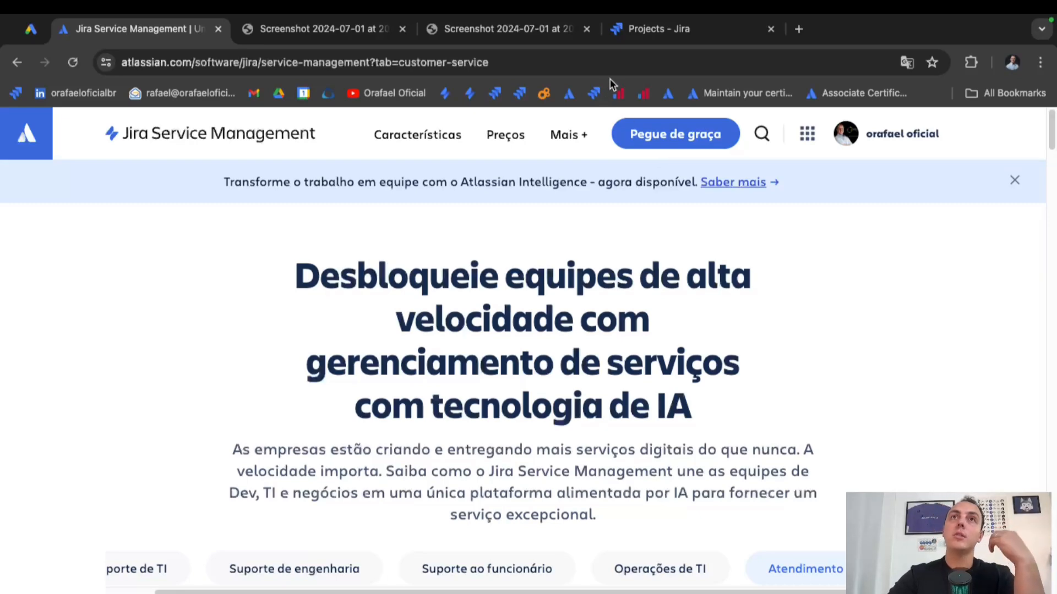
{"action": "left_click", "coordinate": [686, 37]}
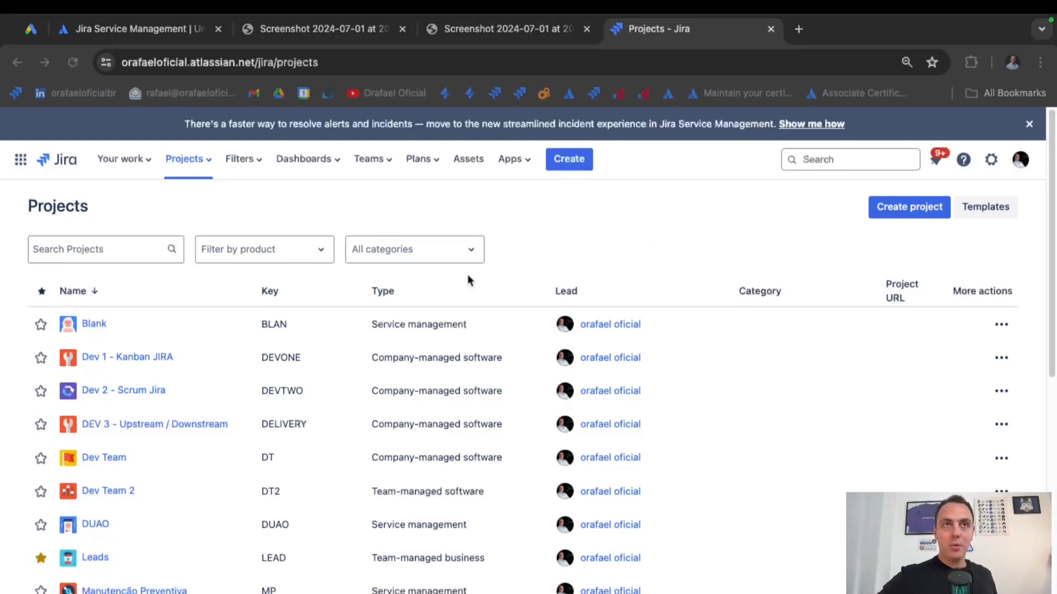
Choose Create project from the Projects dropdown to open the template gallery.
{"action": "left_click", "coordinate": [204, 164]}
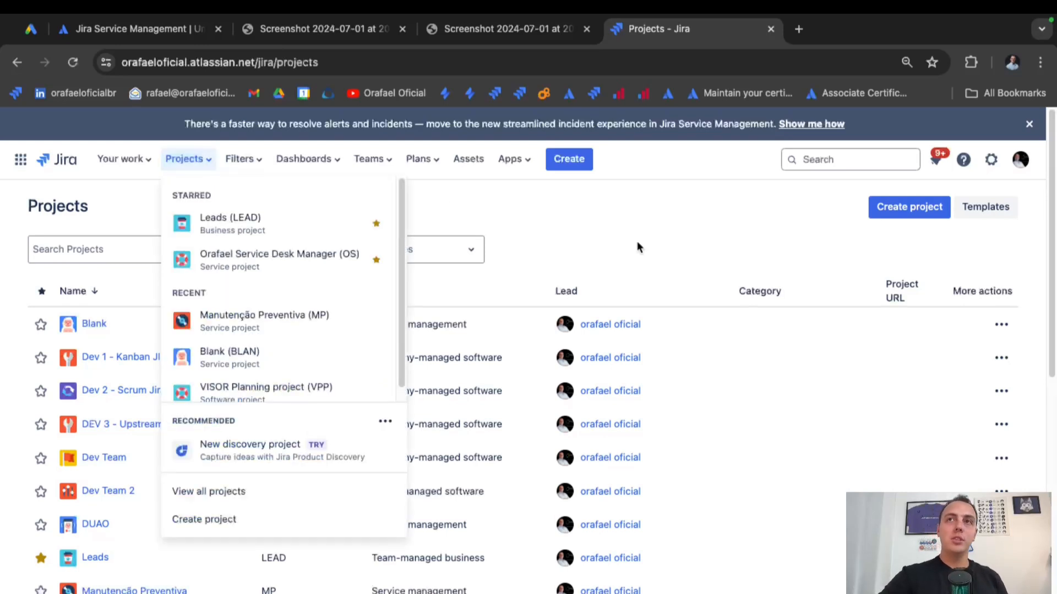
{"action": "left_click", "coordinate": [909, 209]}
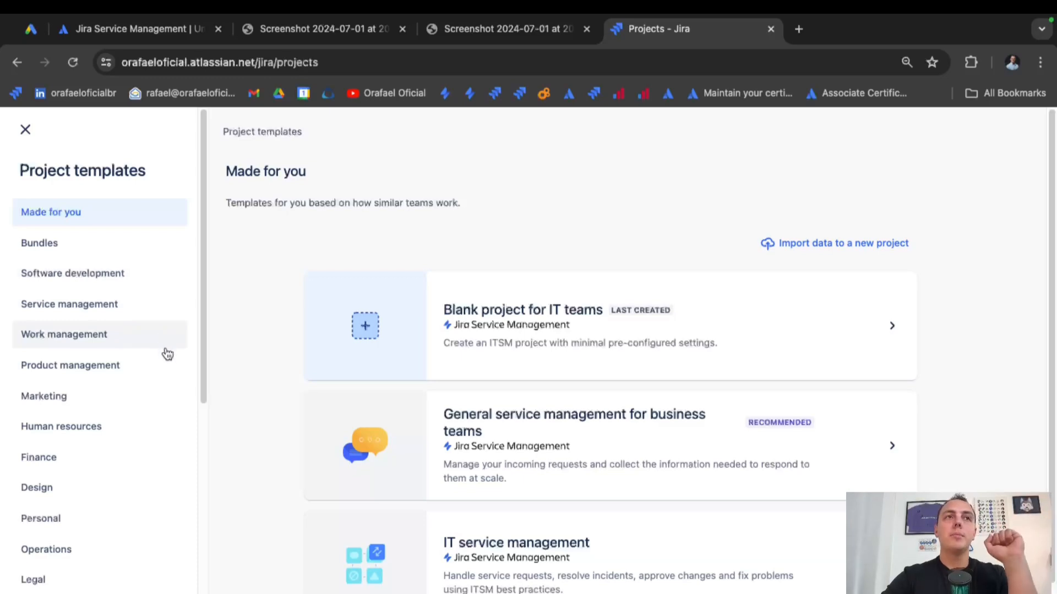
Browse the Bundles, Software development and Service management template categories, scrolling through the service cards.
{"action": "left_click", "coordinate": [113, 251]}
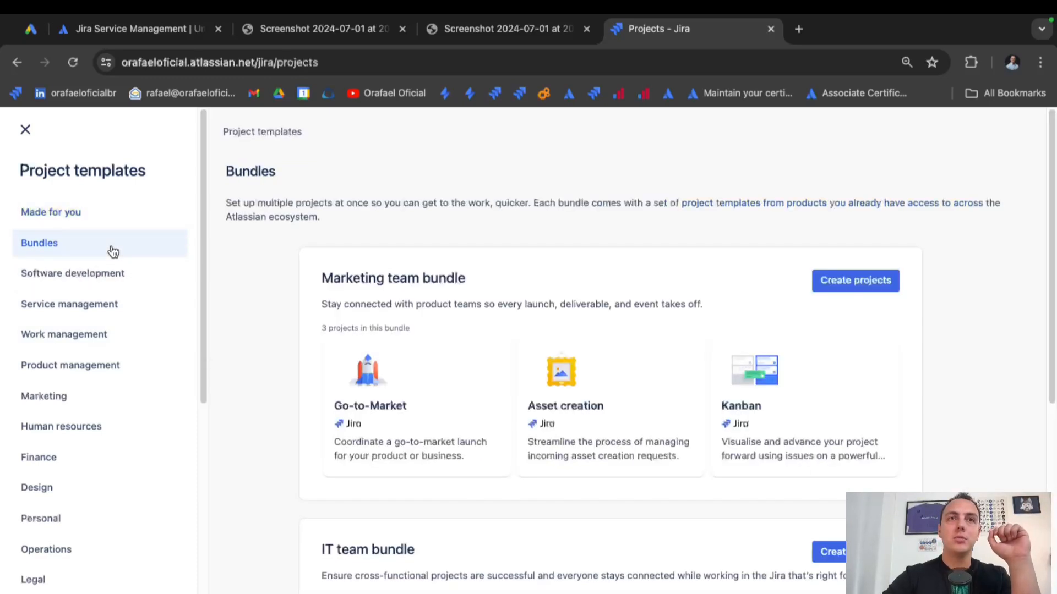
{"action": "left_click", "coordinate": [113, 283]}
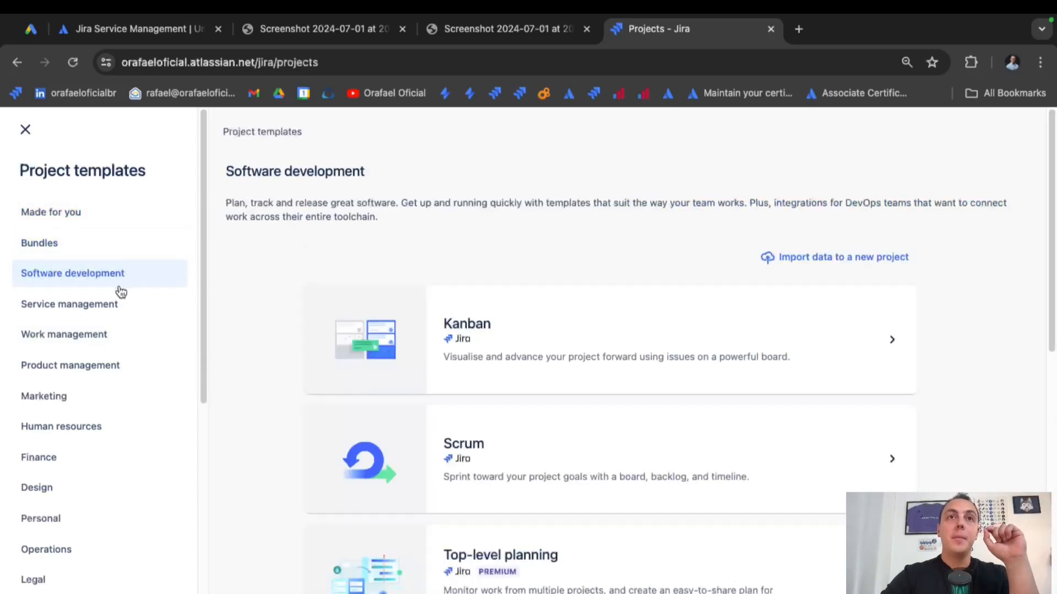
{"action": "scroll", "coordinate": [391, 297], "scroll_direction": "down", "scroll_amount": 2}
{"action": "left_click", "coordinate": [132, 310]}
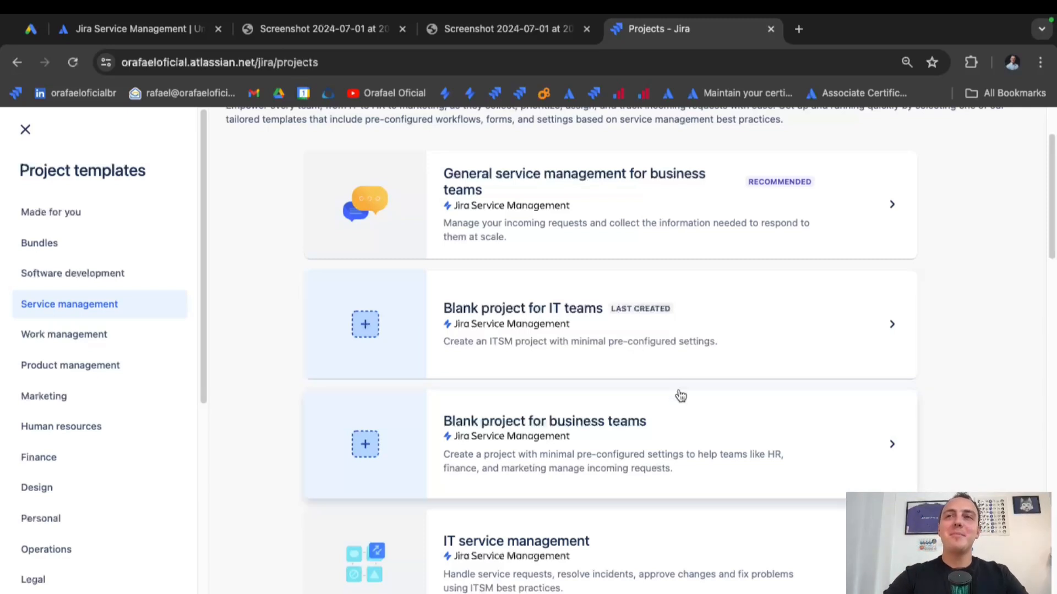
{"action": "scroll", "coordinate": [679, 396], "scroll_direction": "down", "scroll_amount": 7}
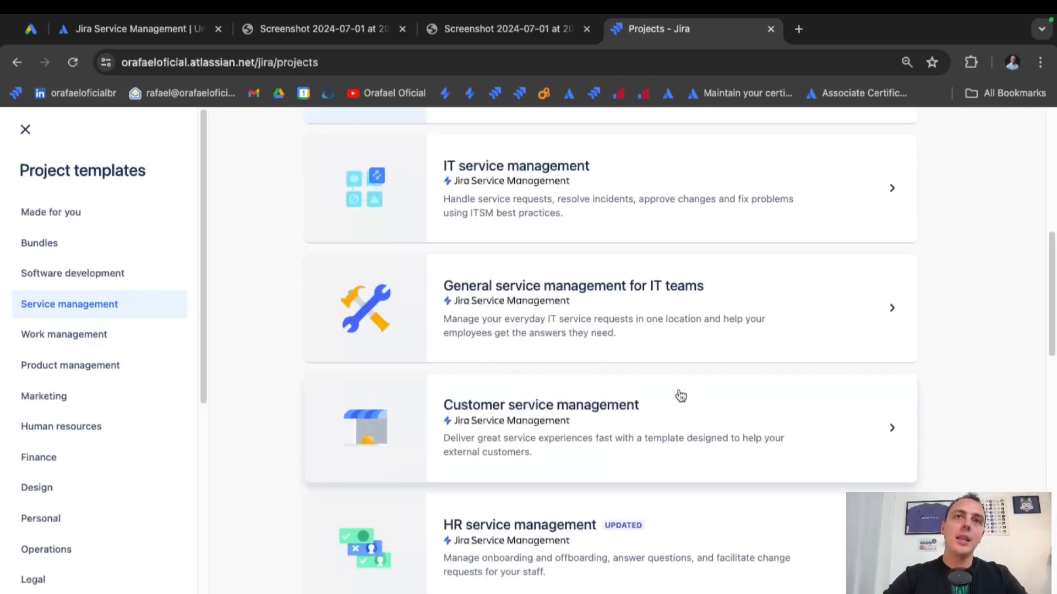
{"action": "scroll", "coordinate": [721, 385], "scroll_direction": "down", "scroll_amount": 2}
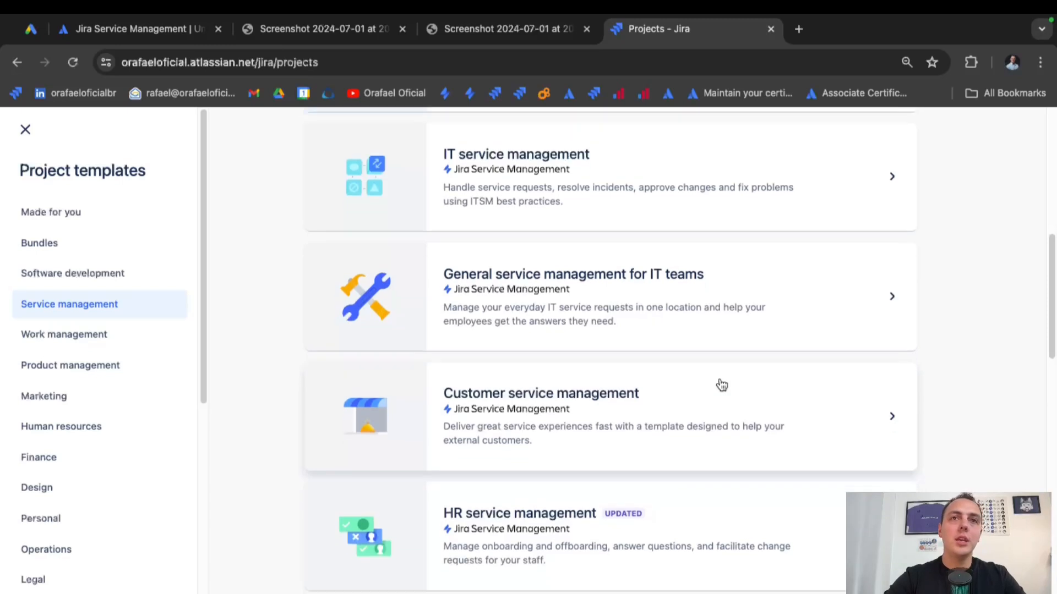
{"action": "scroll", "coordinate": [721, 385], "scroll_direction": "down", "scroll_amount": 3}
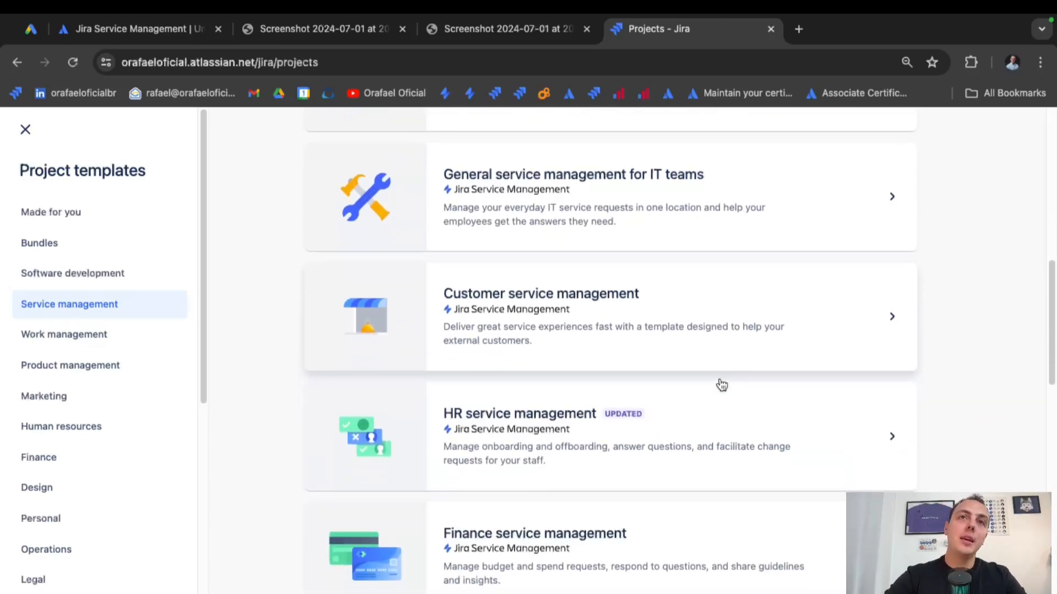
{"action": "scroll", "coordinate": [721, 385], "scroll_direction": "down", "scroll_amount": 6}
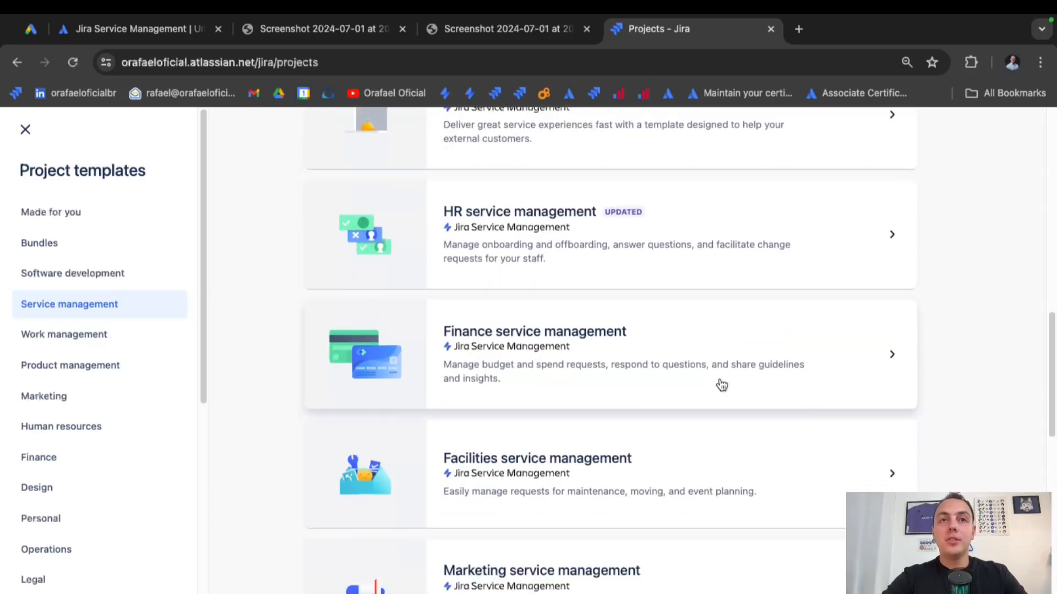
{"action": "scroll", "coordinate": [721, 386], "scroll_direction": "down", "scroll_amount": 5}
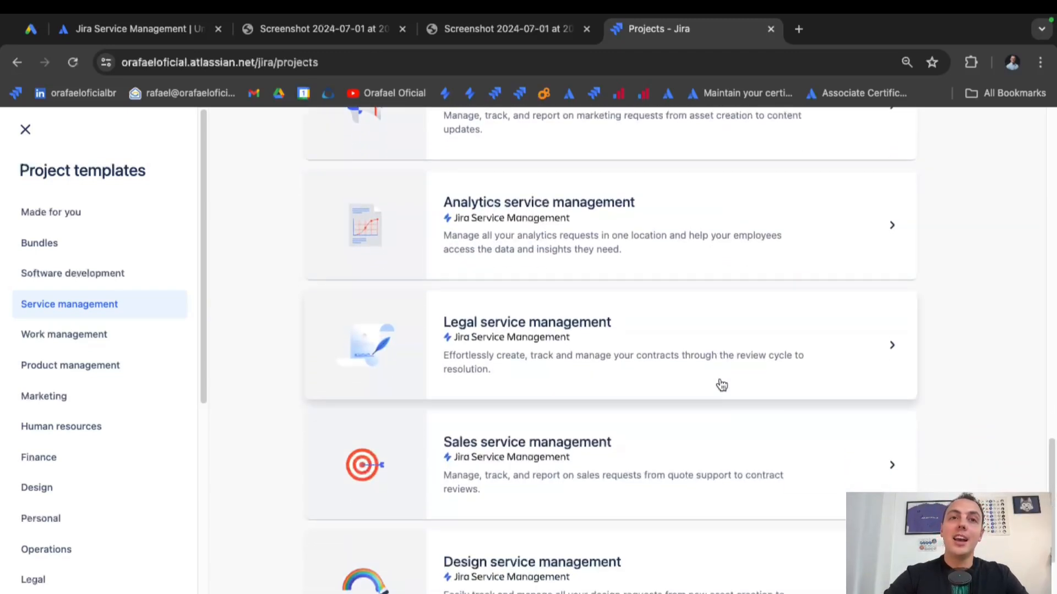
{"action": "scroll", "coordinate": [721, 386], "scroll_direction": "down", "scroll_amount": 3}
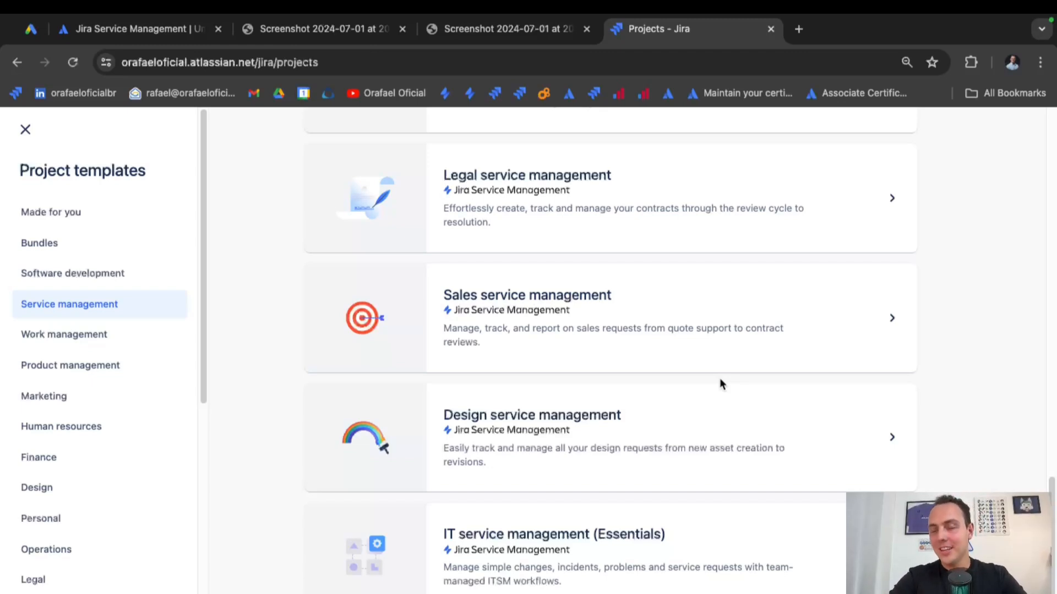
{"action": "scroll", "coordinate": [721, 384], "scroll_direction": "up", "scroll_amount": 3}
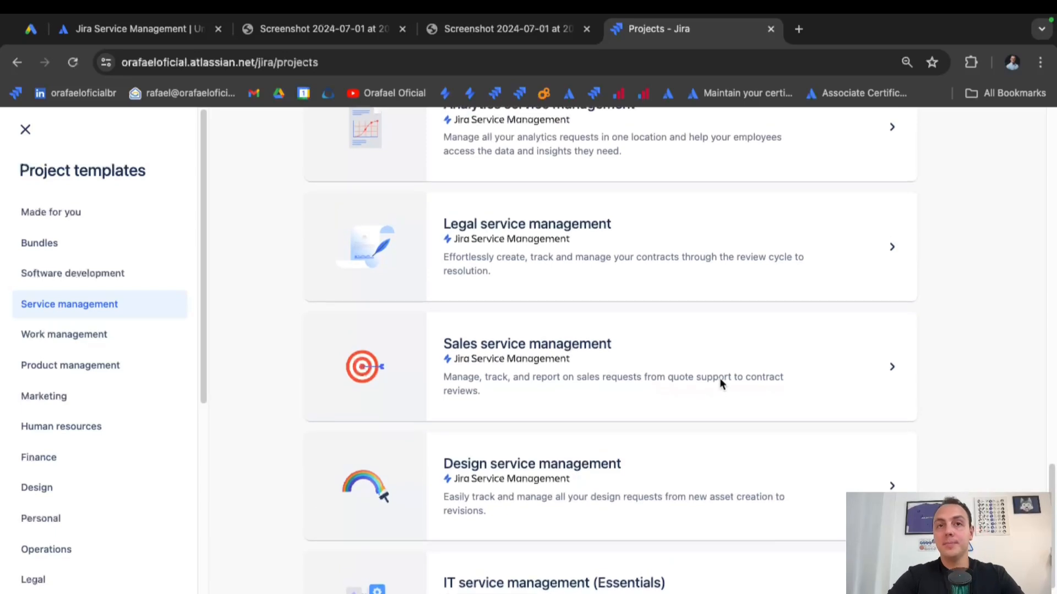
{"action": "scroll", "coordinate": [722, 385], "scroll_direction": "up", "scroll_amount": 10}
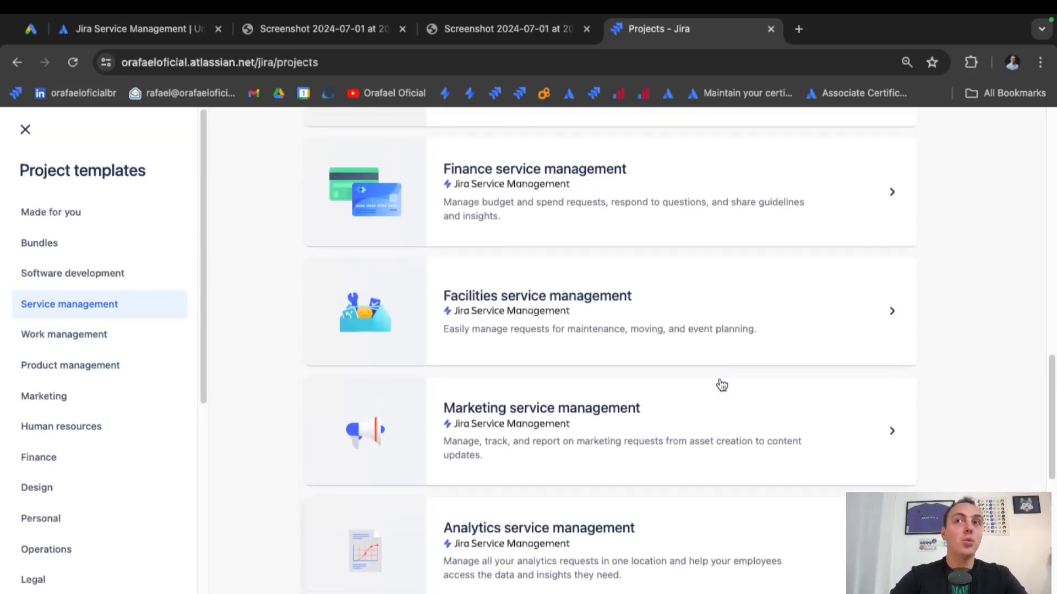
{"action": "scroll", "coordinate": [722, 384], "scroll_direction": "up", "scroll_amount": 5}
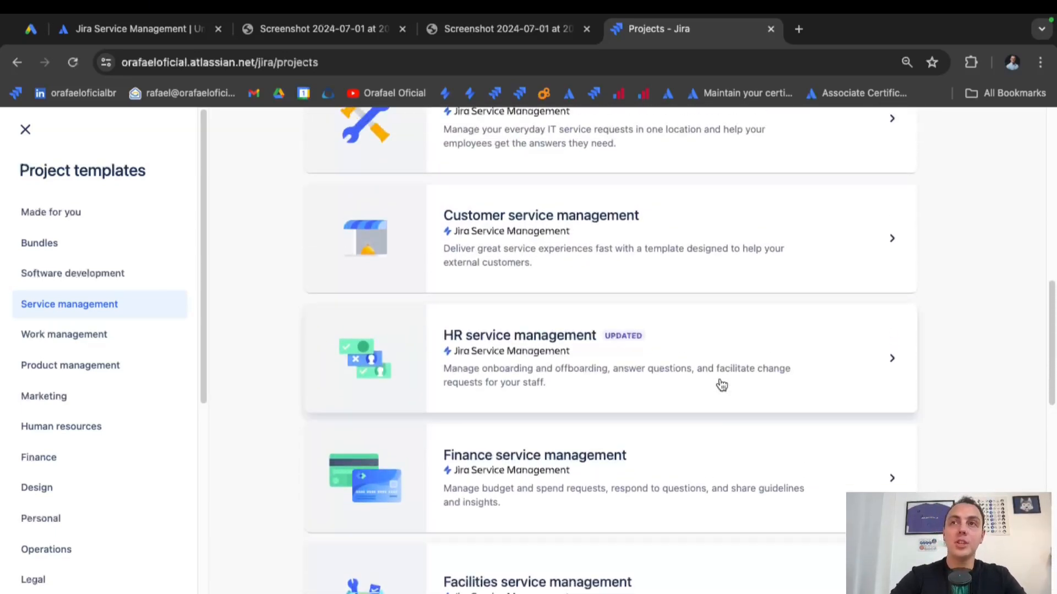
{"action": "scroll", "coordinate": [722, 385], "scroll_direction": "up", "scroll_amount": 5}
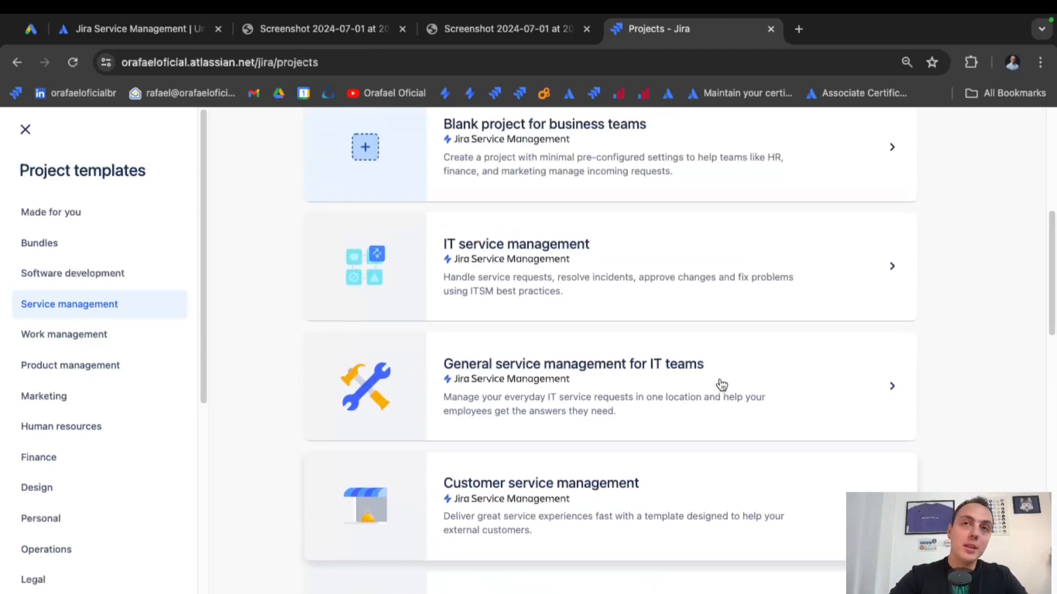
{"action": "scroll", "coordinate": [721, 384], "scroll_direction": "up", "scroll_amount": 4}
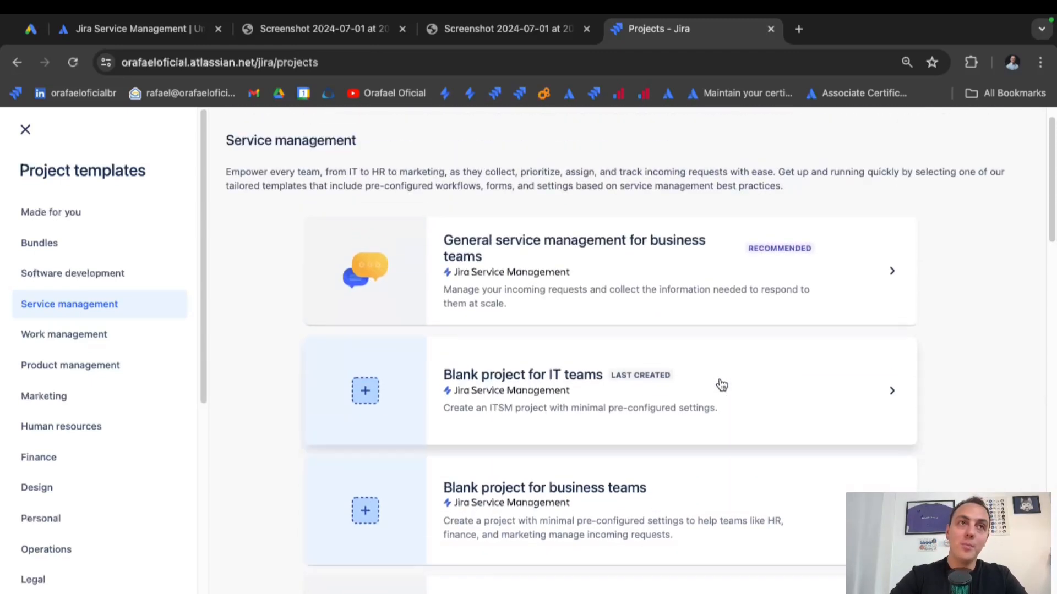
{"action": "scroll", "coordinate": [606, 326], "scroll_direction": "up", "scroll_amount": 1}
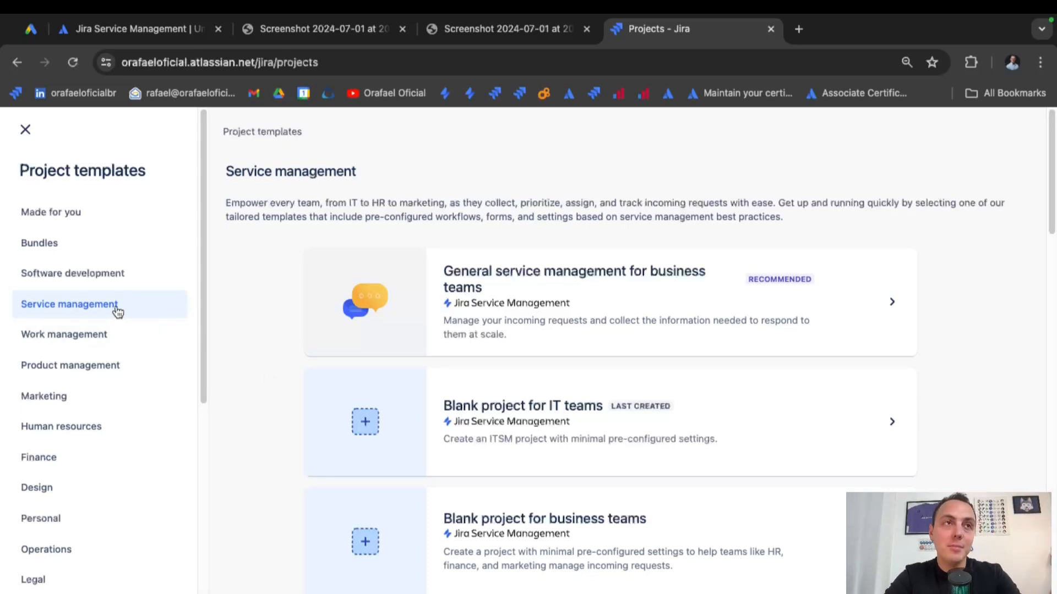
{"action": "scroll", "coordinate": [432, 412], "scroll_direction": "down", "scroll_amount": 1}
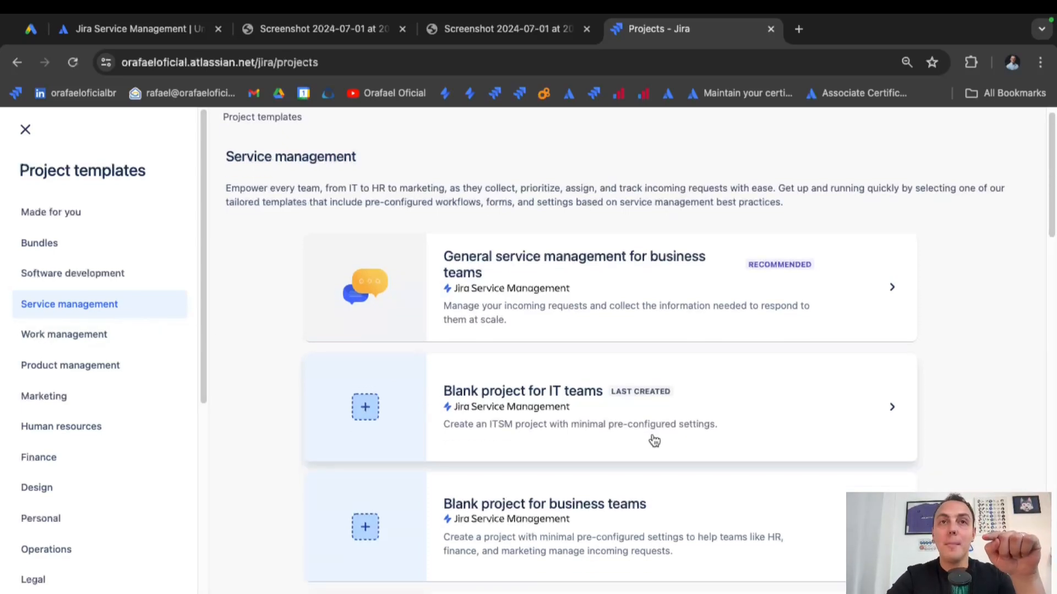
Review the Blank project for IT teams template: one Emailed request type, To Do–In Progress–Done workflow.
{"action": "left_click", "coordinate": [871, 411]}
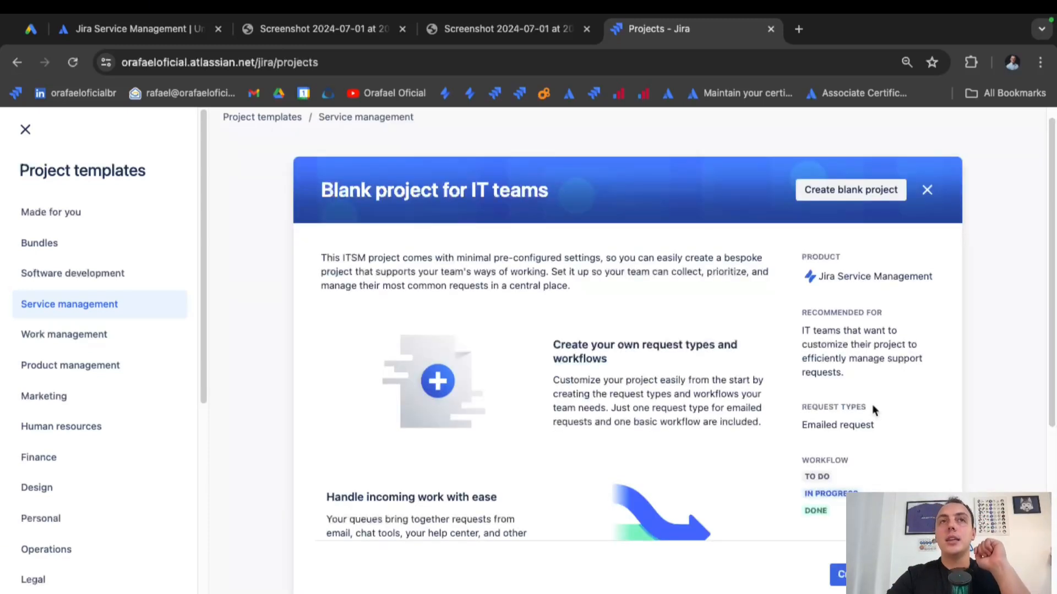
{"action": "scroll", "coordinate": [873, 410], "scroll_direction": "down", "scroll_amount": 4}
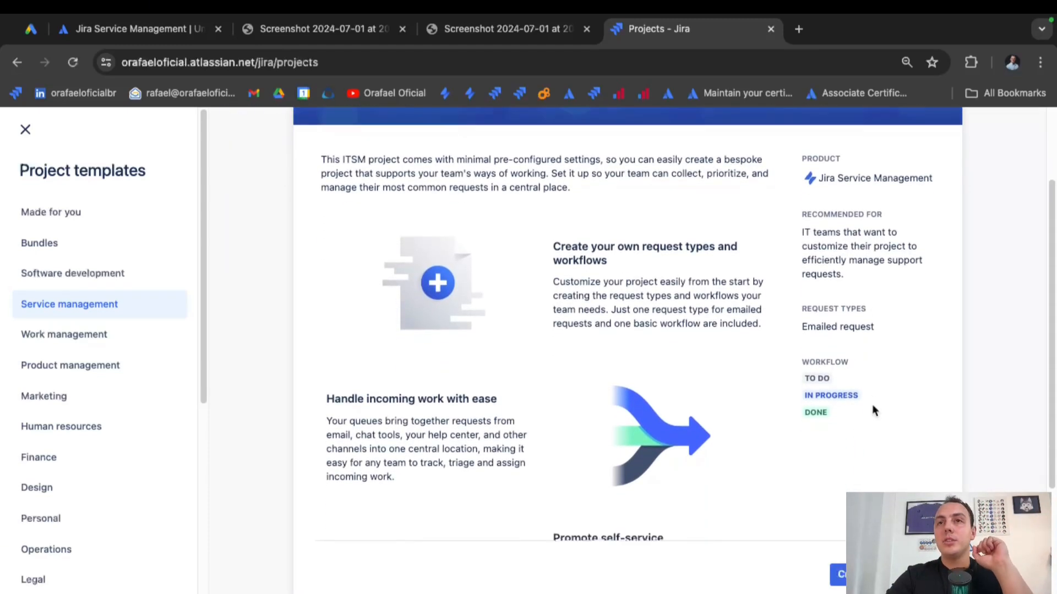
{"action": "scroll", "coordinate": [873, 410], "scroll_direction": "down", "scroll_amount": 3}
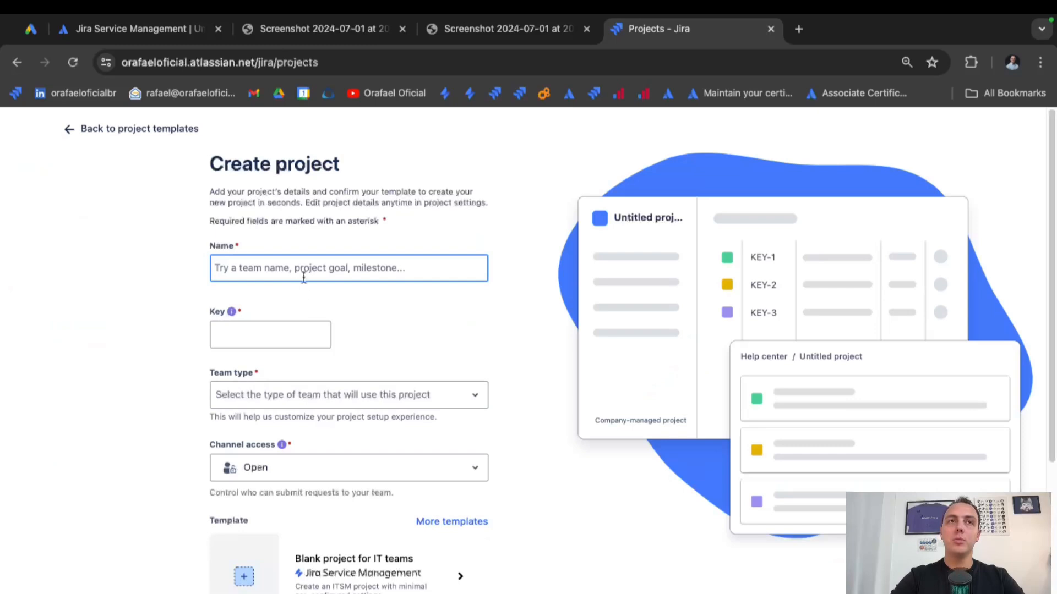
Name the project 'Projeto da aula SDESK' so the key auto-generates as PDAS.
{"action": "left_click", "coordinate": [303, 277]}
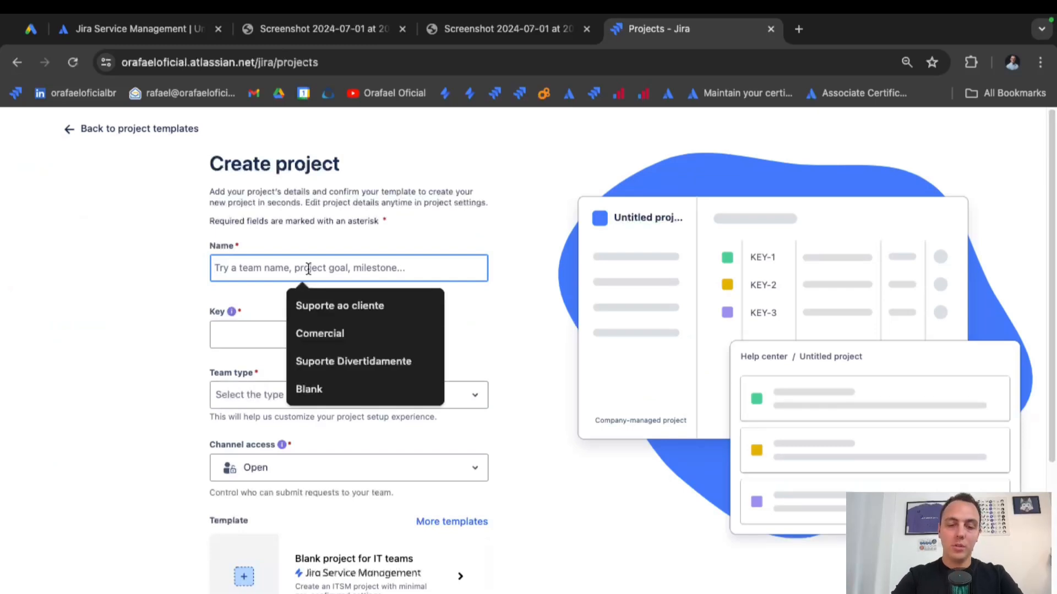
{"action": "type", "text": "Projeto da a"}
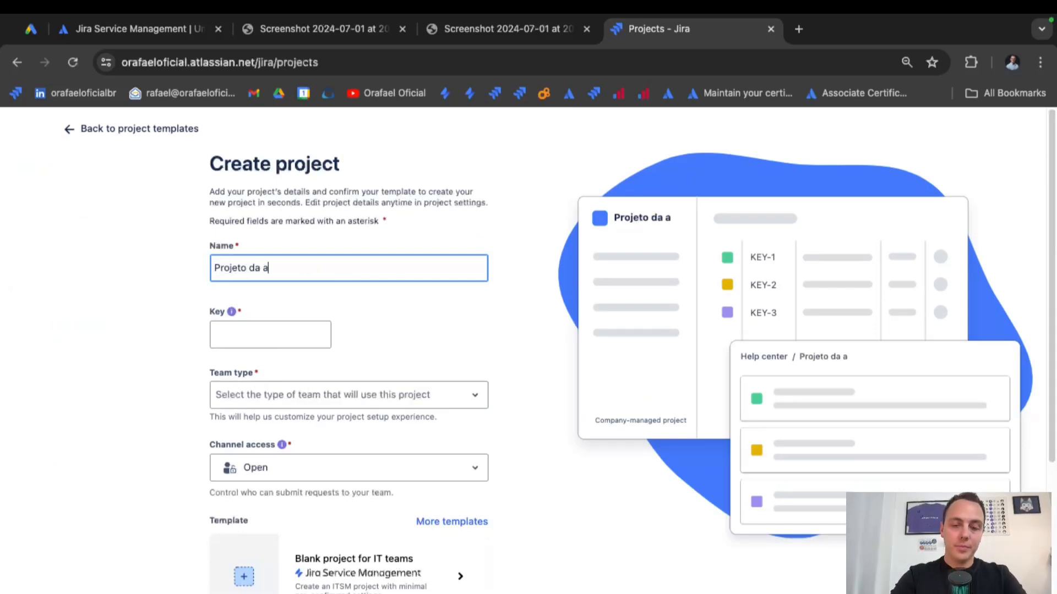
{"action": "type", "text": "ula S"}
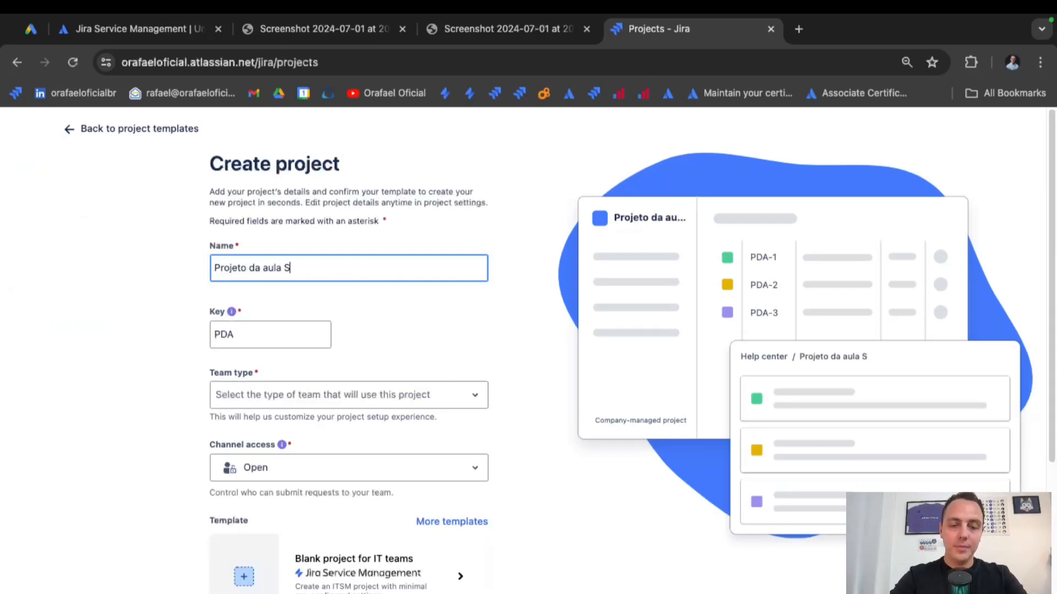
{"action": "type", "text": "DESK"}
{"action": "left_click", "coordinate": [192, 288]}
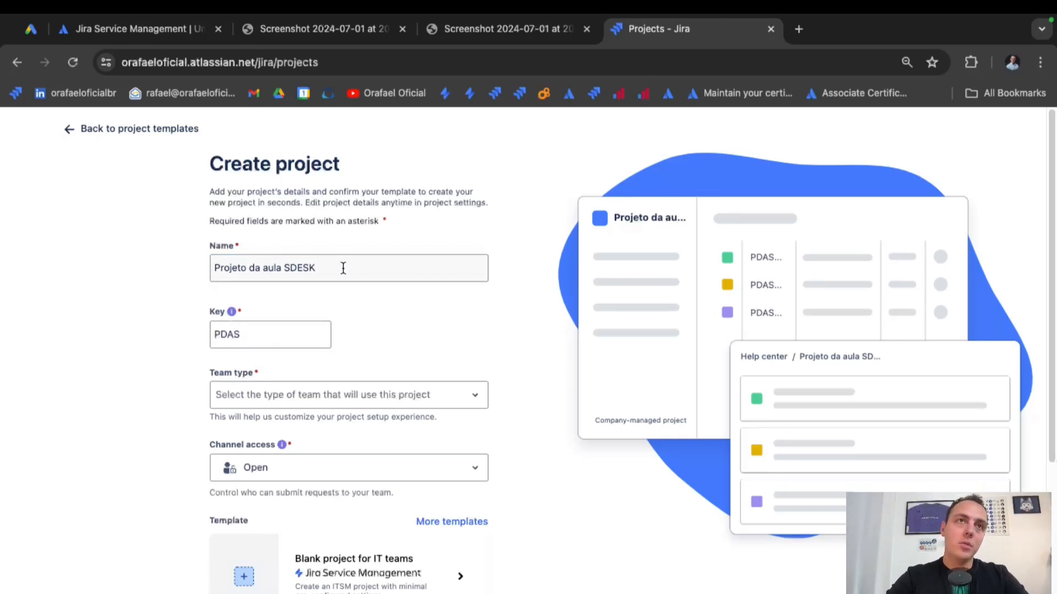
{"action": "left_click_drag", "start_coordinate": [343, 268], "coordinate": [85, 262]}
{"action": "left_click_drag", "start_coordinate": [265, 334], "coordinate": [125, 326]}
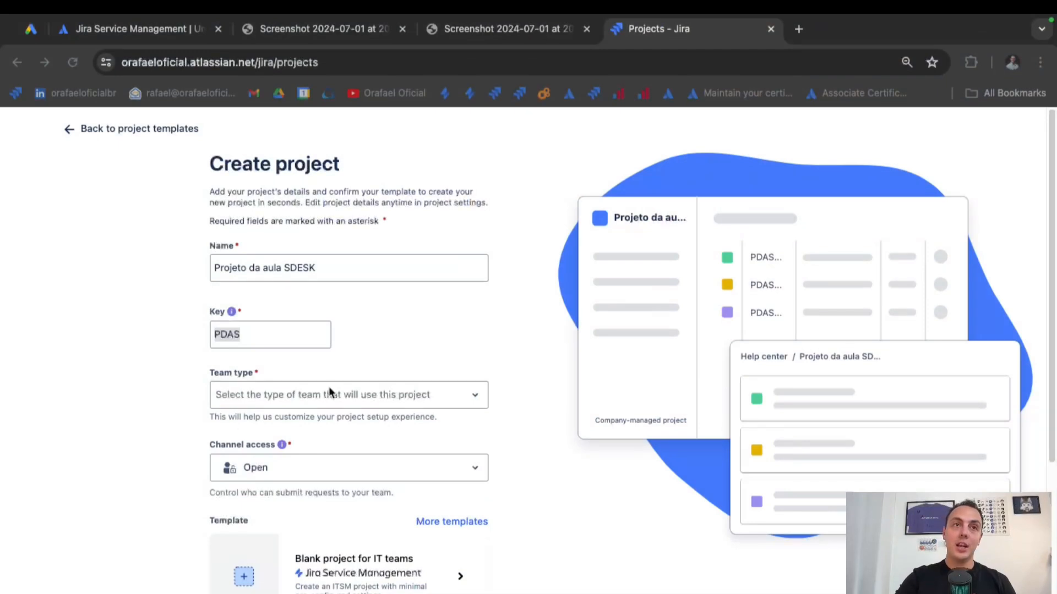
Change the team type from Other to Facilities and check that channel access stays Open.
{"action": "left_click", "coordinate": [363, 404]}
{"action": "left_click", "coordinate": [379, 391]}
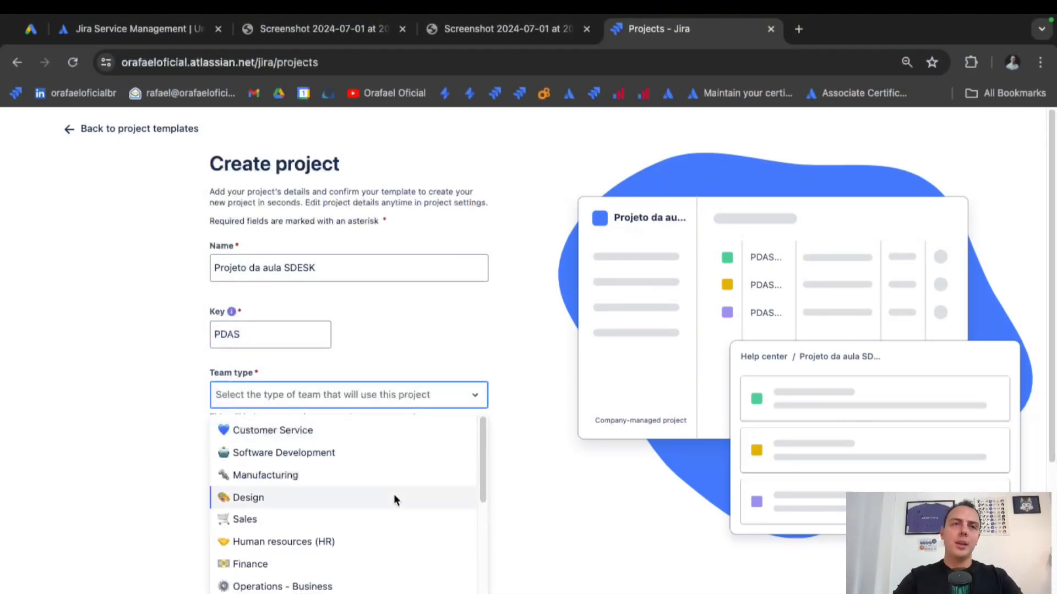
{"action": "scroll", "coordinate": [394, 494], "scroll_direction": "down", "scroll_amount": 3}
{"action": "scroll", "coordinate": [394, 494], "scroll_direction": "down", "scroll_amount": 3}
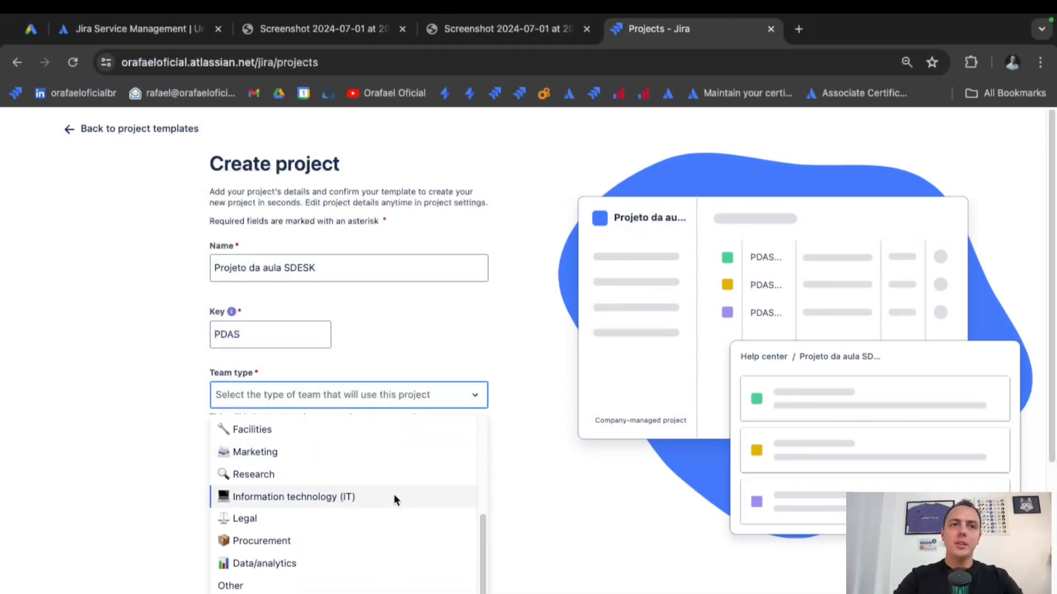
{"action": "scroll", "coordinate": [394, 496], "scroll_direction": "down", "scroll_amount": 2}
{"action": "left_click", "coordinate": [331, 587]}
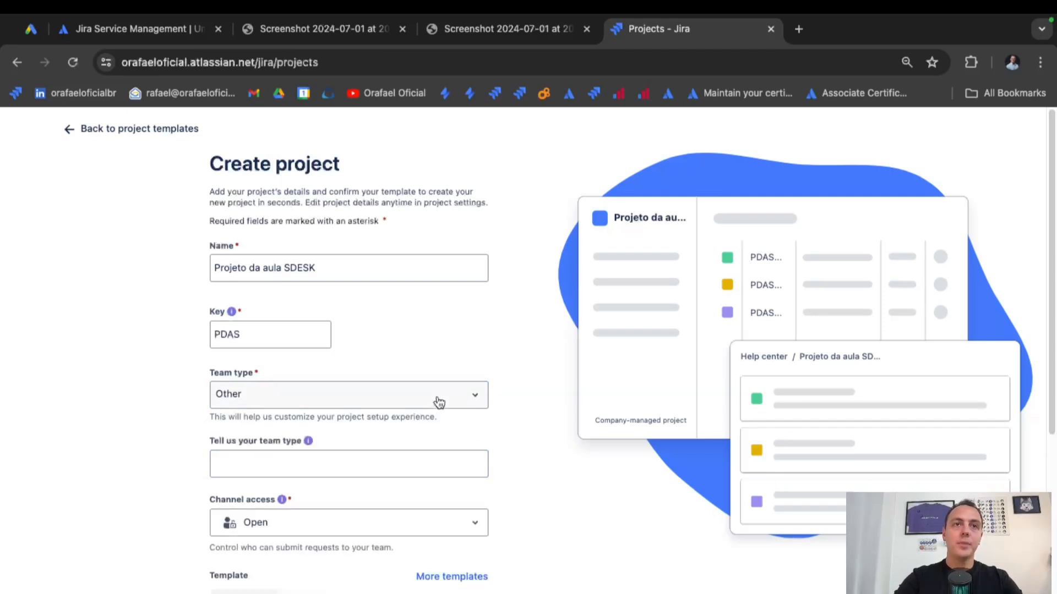
{"action": "left_click", "coordinate": [418, 395]}
{"action": "left_click", "coordinate": [373, 448]}
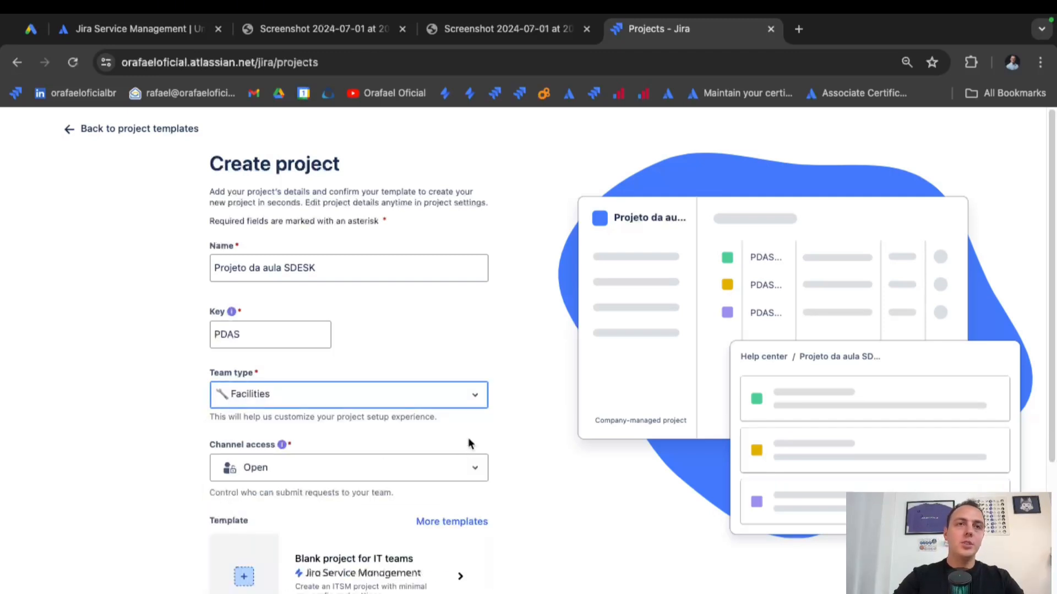
{"action": "scroll", "coordinate": [468, 441], "scroll_direction": "down", "scroll_amount": 2}
{"action": "left_click", "coordinate": [479, 392]}
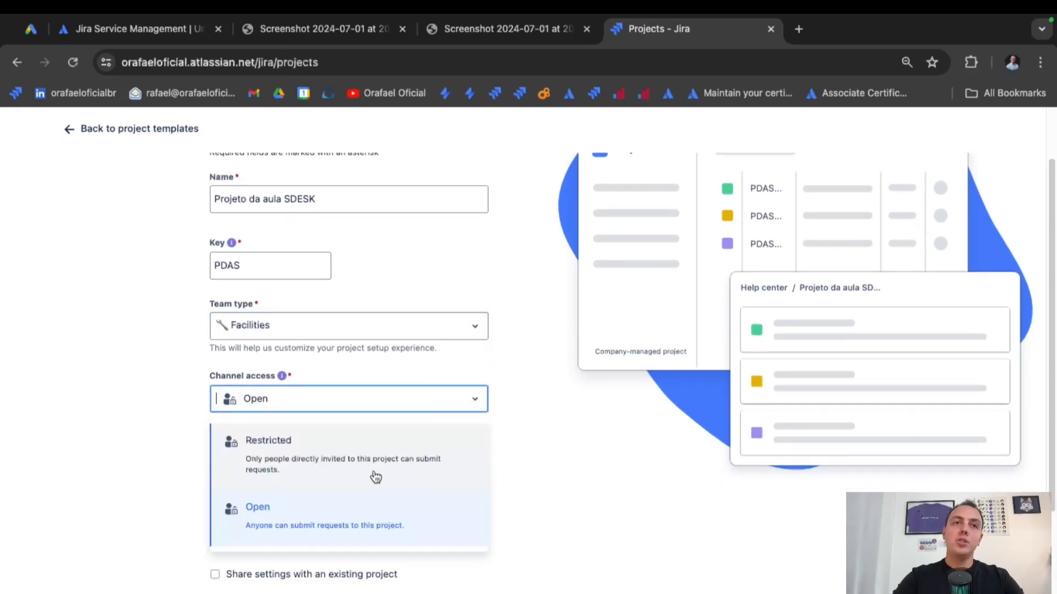
{"action": "left_click", "coordinate": [569, 473]}
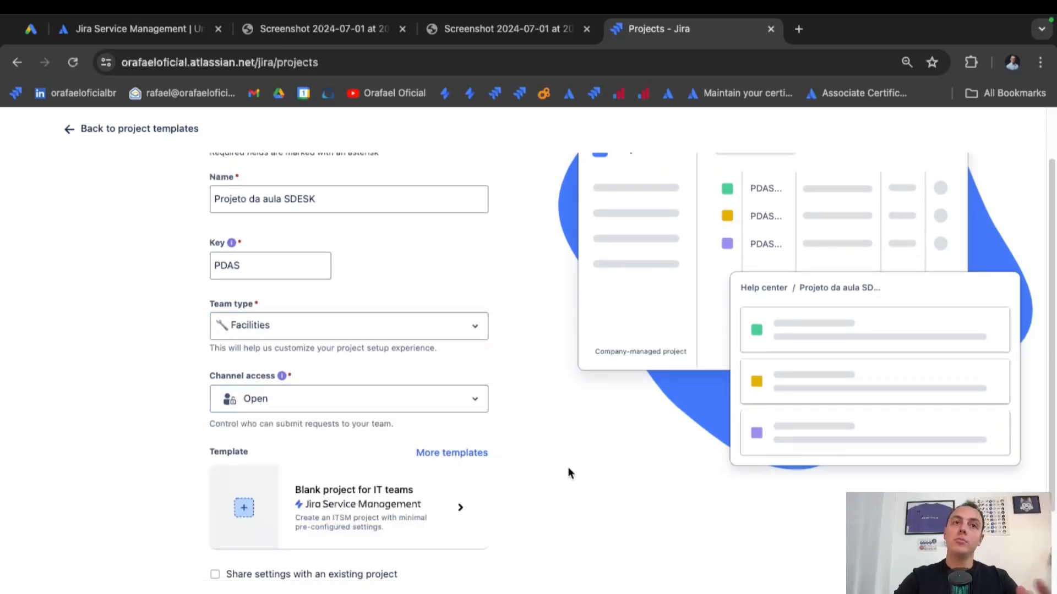
{"action": "scroll", "coordinate": [569, 474], "scroll_direction": "down", "scroll_amount": 3}
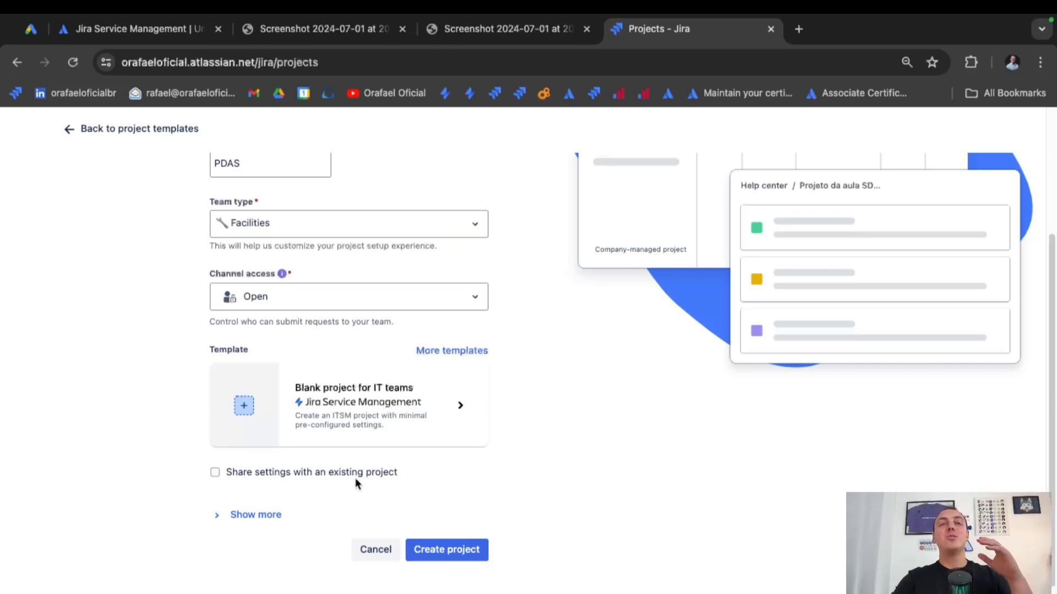
{"action": "left_click", "coordinate": [213, 472]}
{"action": "left_click", "coordinate": [303, 504]}
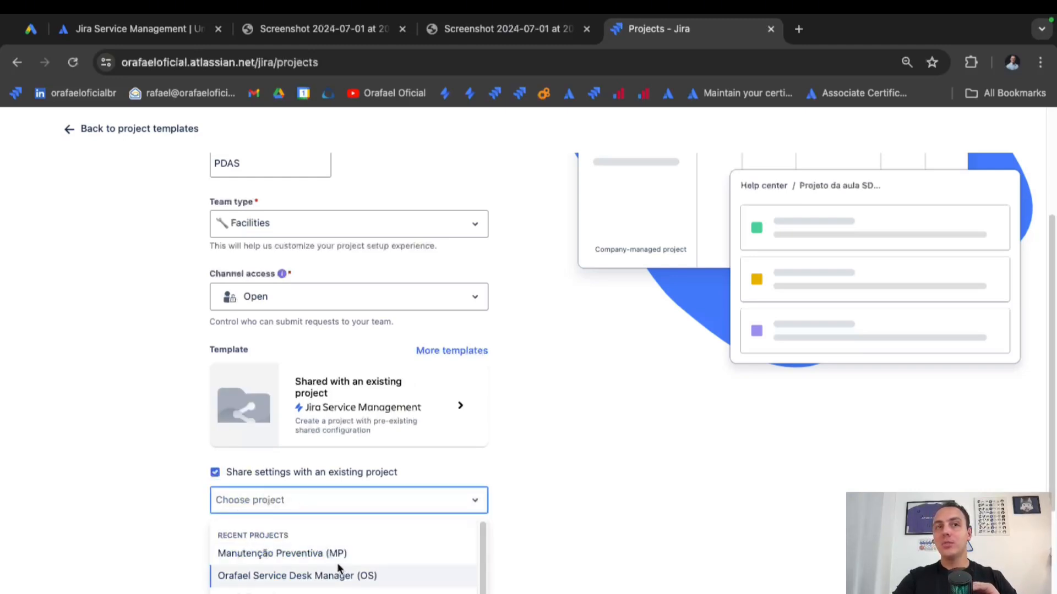
{"action": "left_click", "coordinate": [132, 518]}
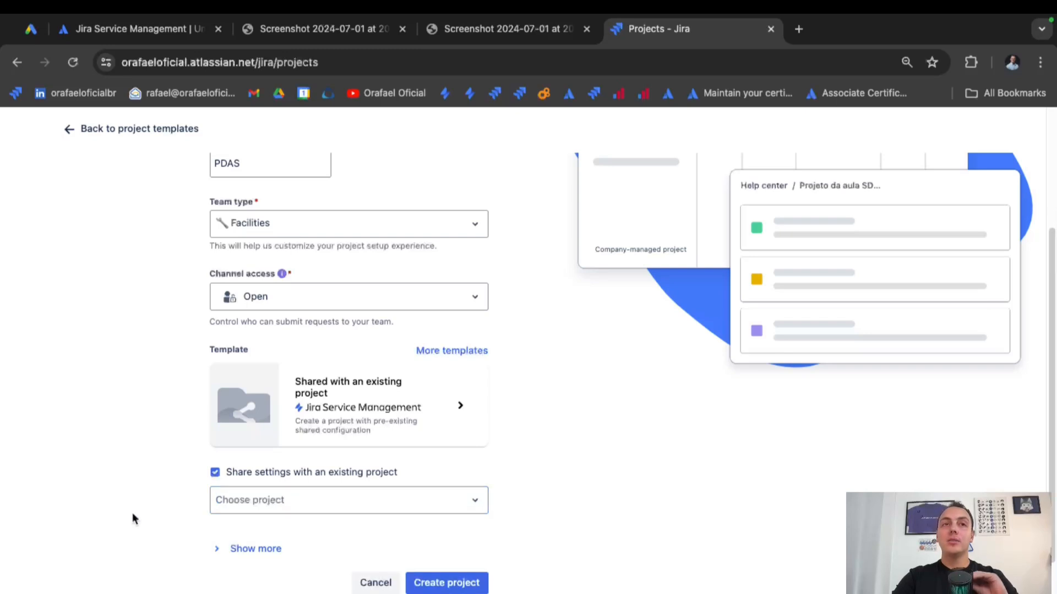
{"action": "left_click", "coordinate": [282, 506]}
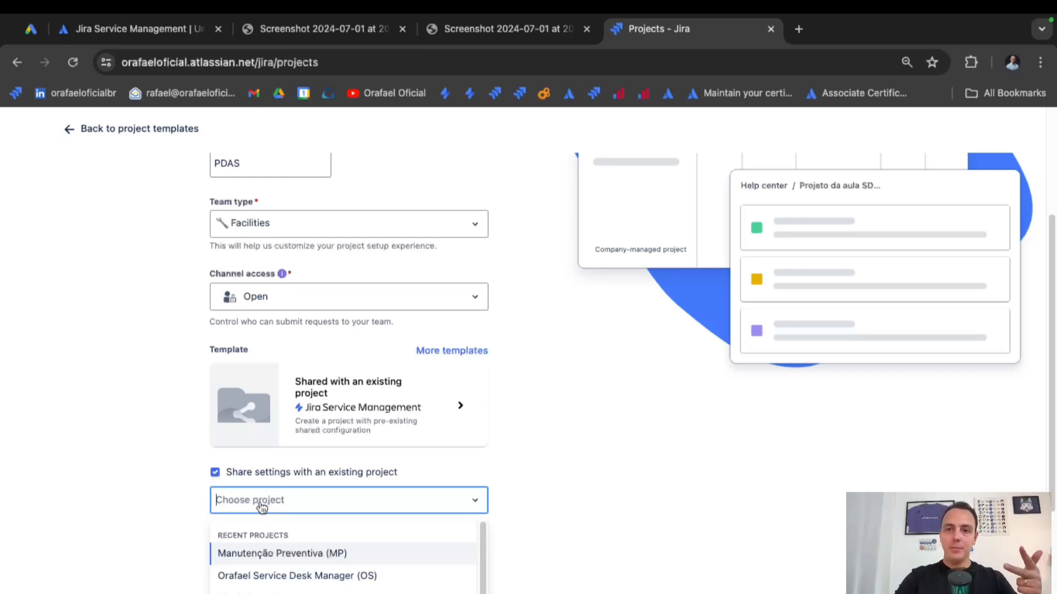
{"action": "left_click", "coordinate": [178, 496]}
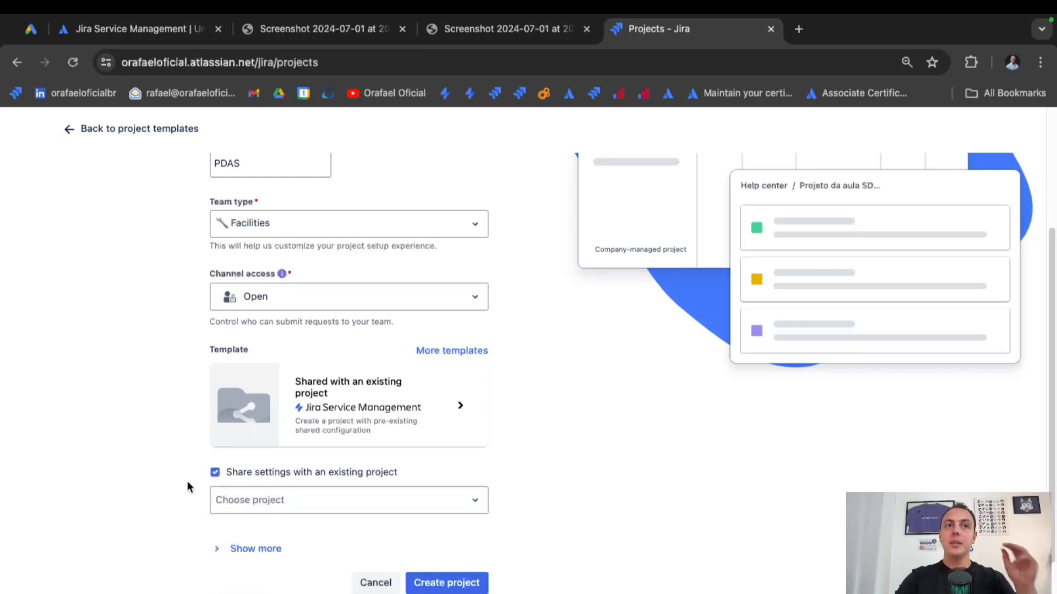
{"action": "left_click", "coordinate": [216, 473]}
{"action": "scroll", "coordinate": [398, 491], "scroll_direction": "up", "scroll_amount": 2}
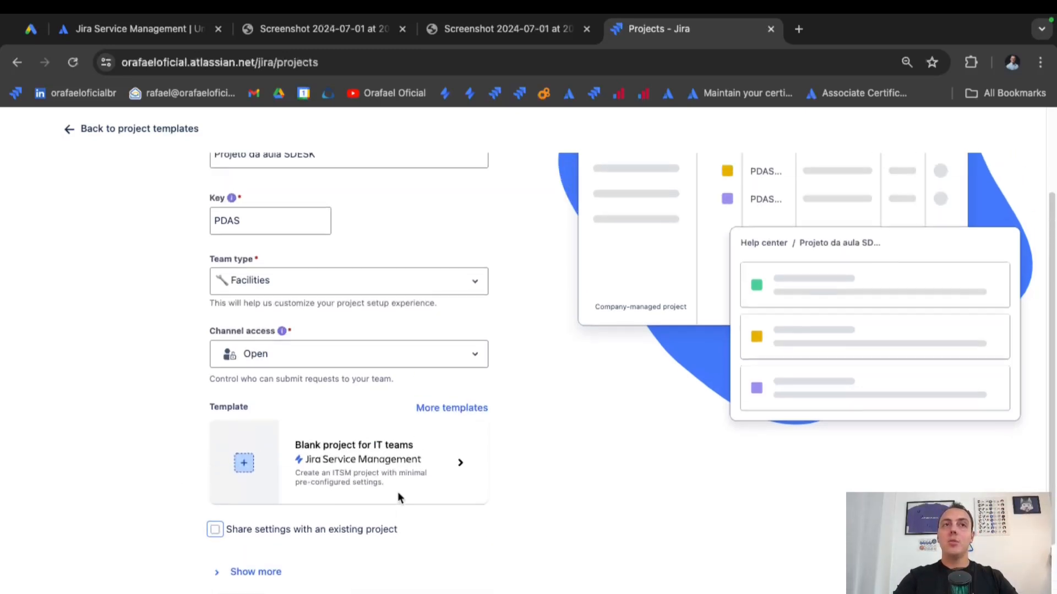
{"action": "scroll", "coordinate": [398, 497], "scroll_direction": "up", "scroll_amount": 2}
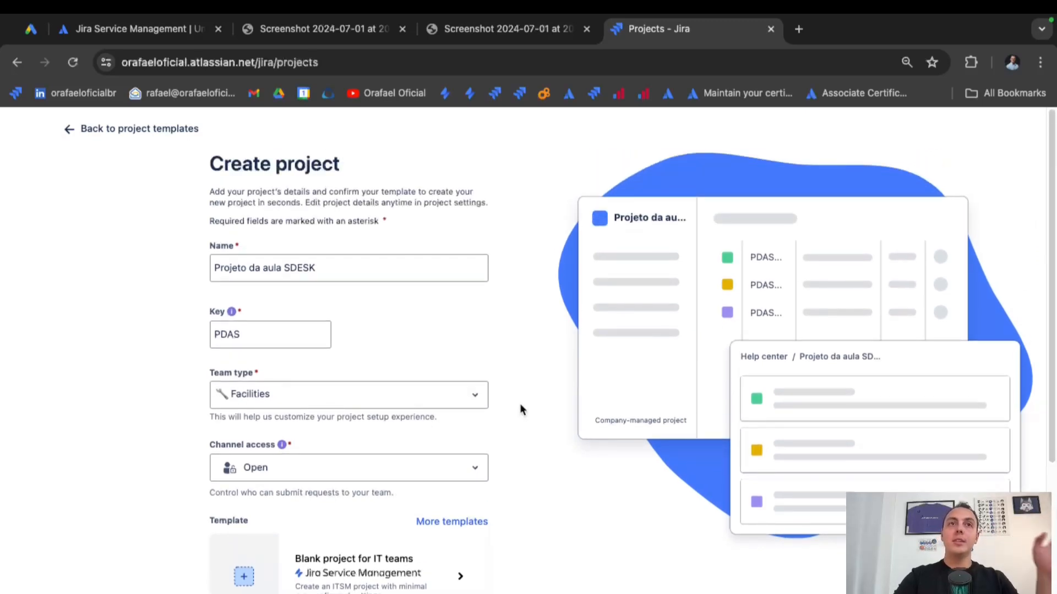
{"action": "scroll", "coordinate": [520, 402], "scroll_direction": "down", "scroll_amount": 5}
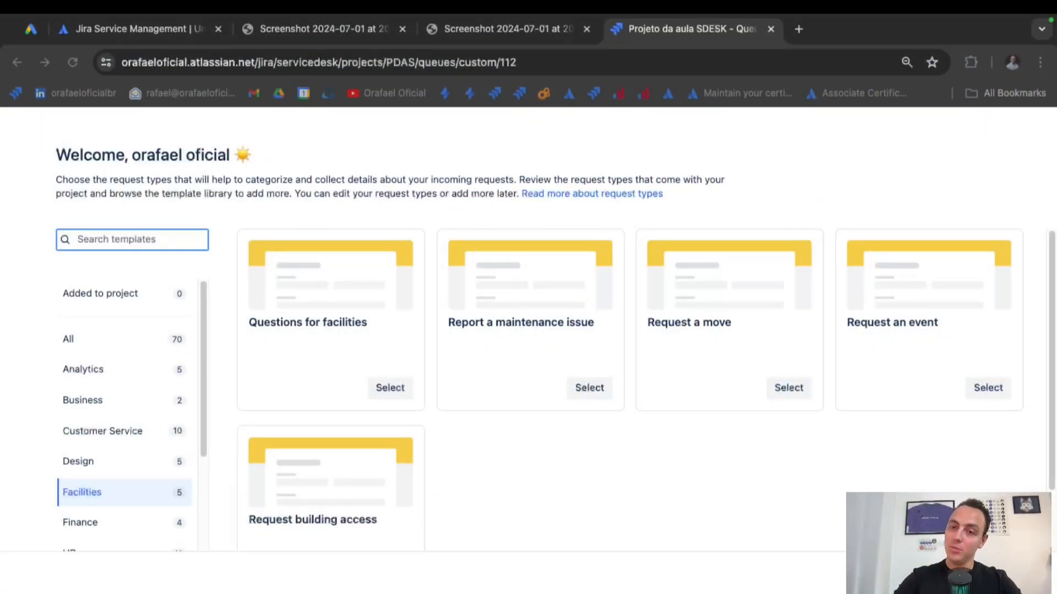
Wait for the PDAS project's request types to be added, scrolling and switching windows.
{"action": "scroll", "coordinate": [745, 510], "scroll_direction": "down", "scroll_amount": 1}
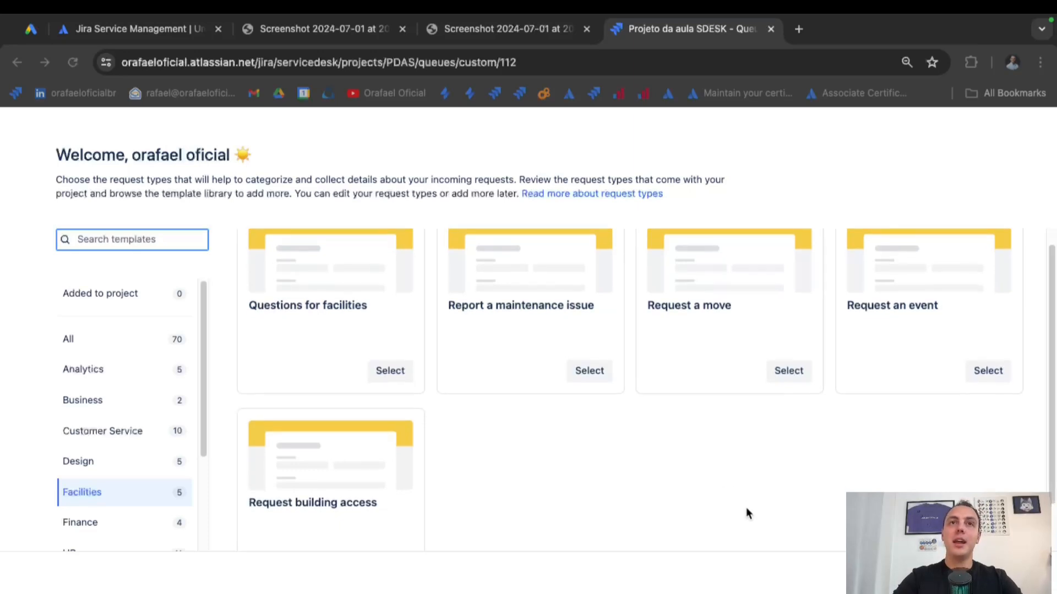
{"action": "key", "text": "super+Tab"}
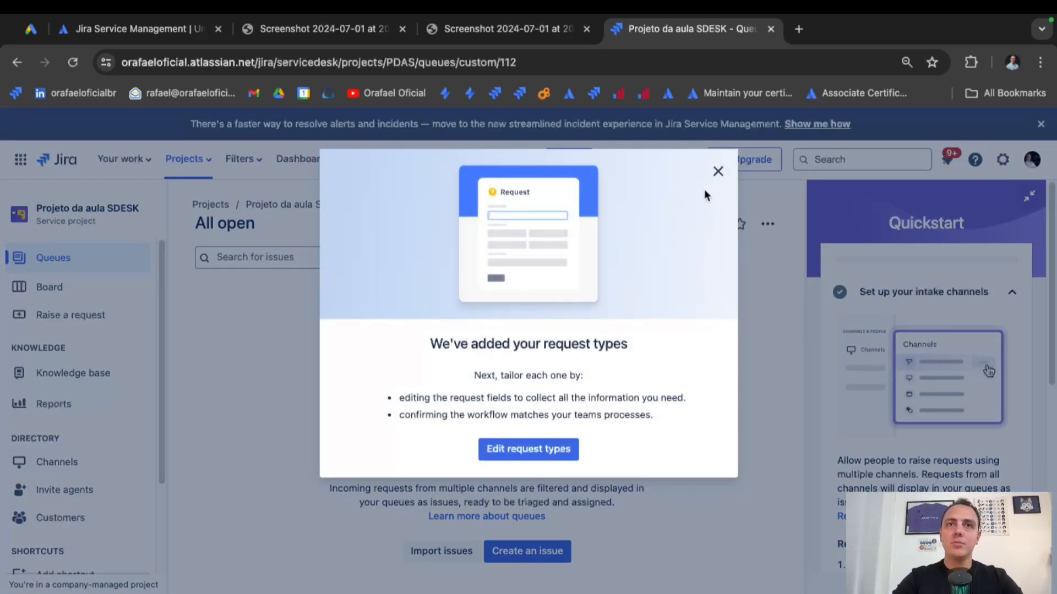
Dismiss the request types notice and close the Quickstart panel.
{"action": "left_click", "coordinate": [718, 171]}
{"action": "scroll", "coordinate": [970, 349], "scroll_direction": "down", "scroll_amount": 10}
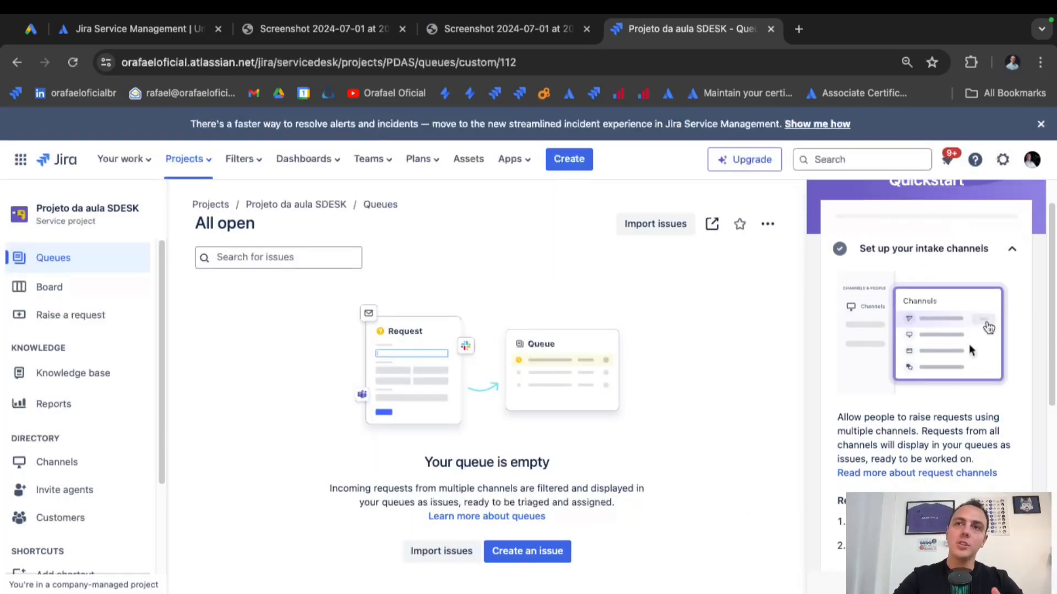
{"action": "scroll", "coordinate": [969, 347], "scroll_direction": "up", "scroll_amount": 10}
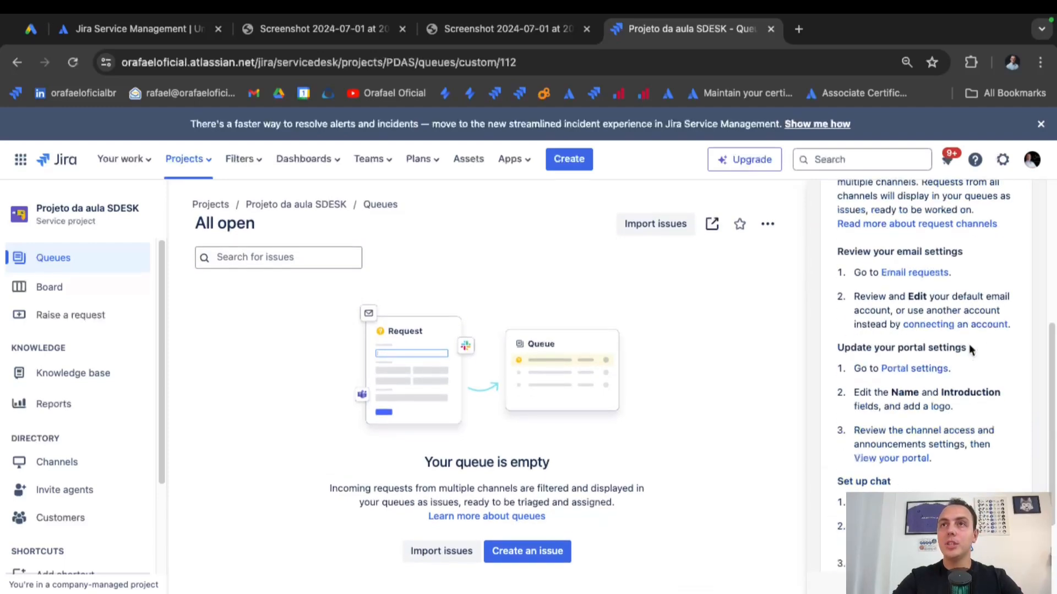
{"action": "left_click", "coordinate": [1031, 202]}
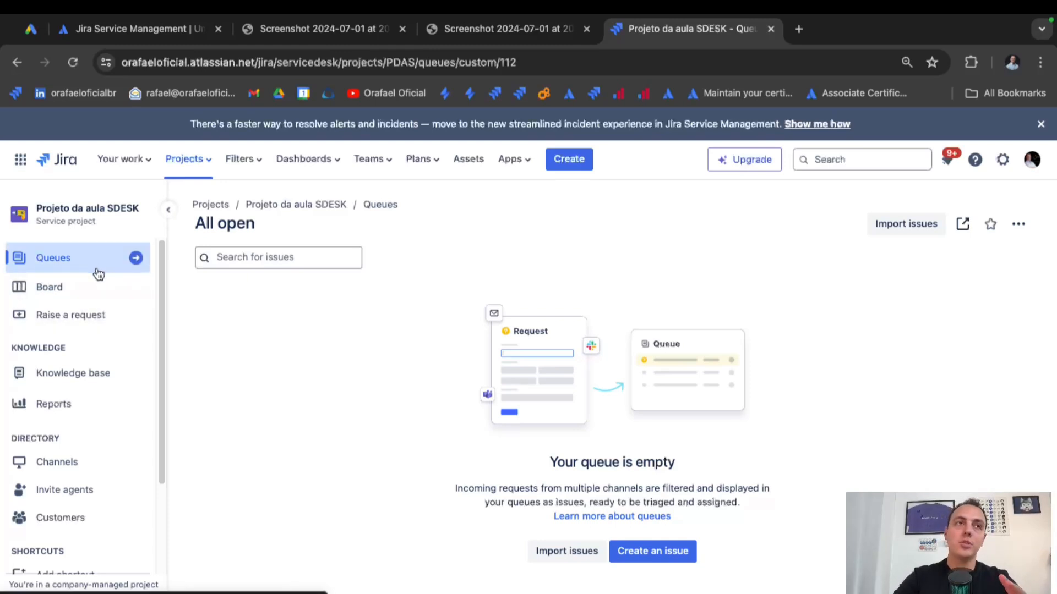
Open the PDAS project's settings from the sidebar.
{"action": "scroll", "coordinate": [123, 463], "scroll_direction": "down", "scroll_amount": 2}
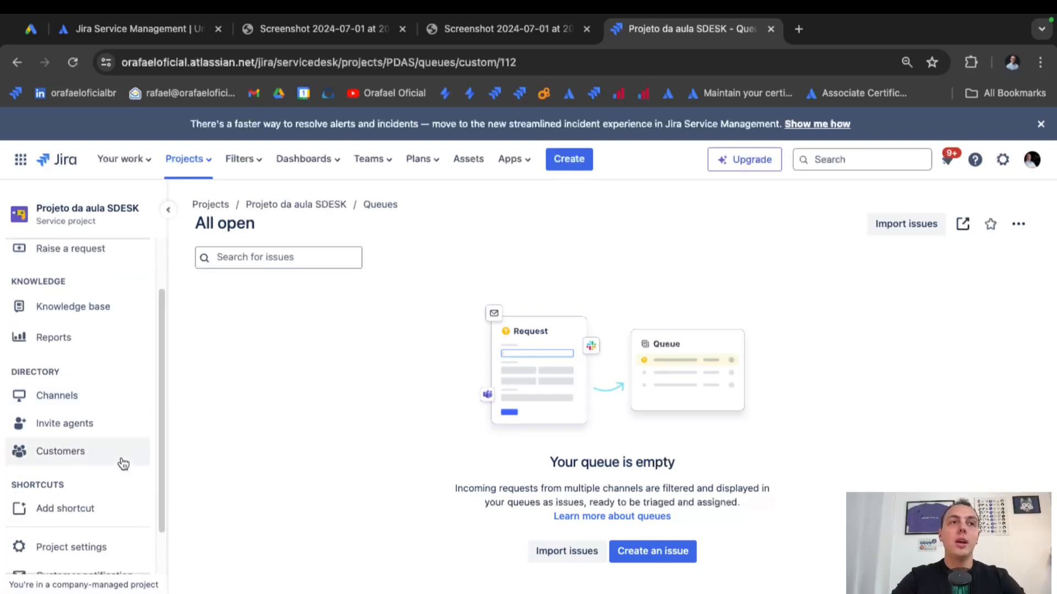
{"action": "scroll", "coordinate": [88, 415], "scroll_direction": "down", "scroll_amount": 2}
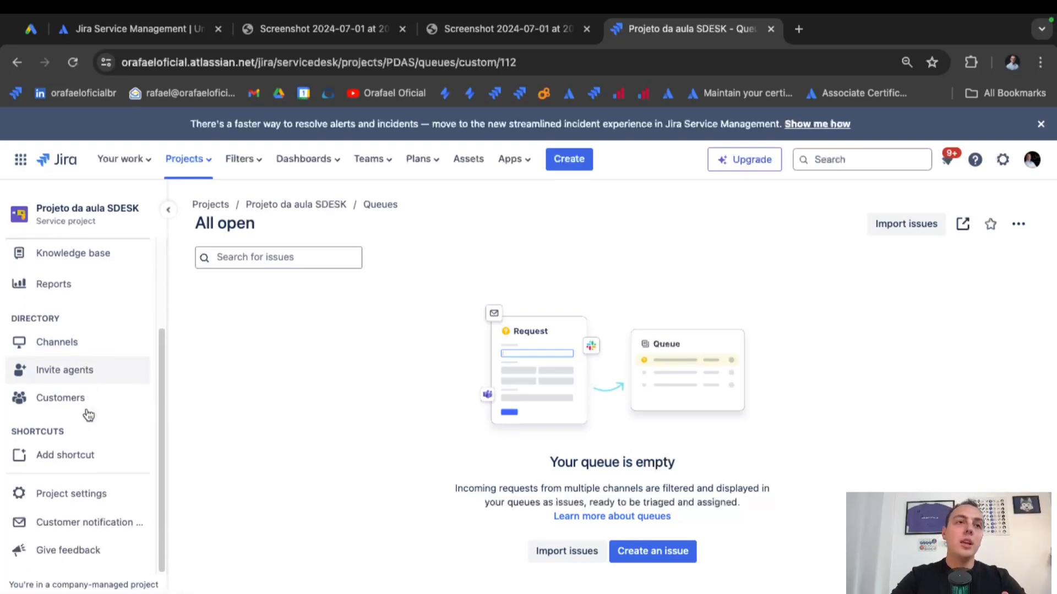
{"action": "left_click", "coordinate": [99, 501]}
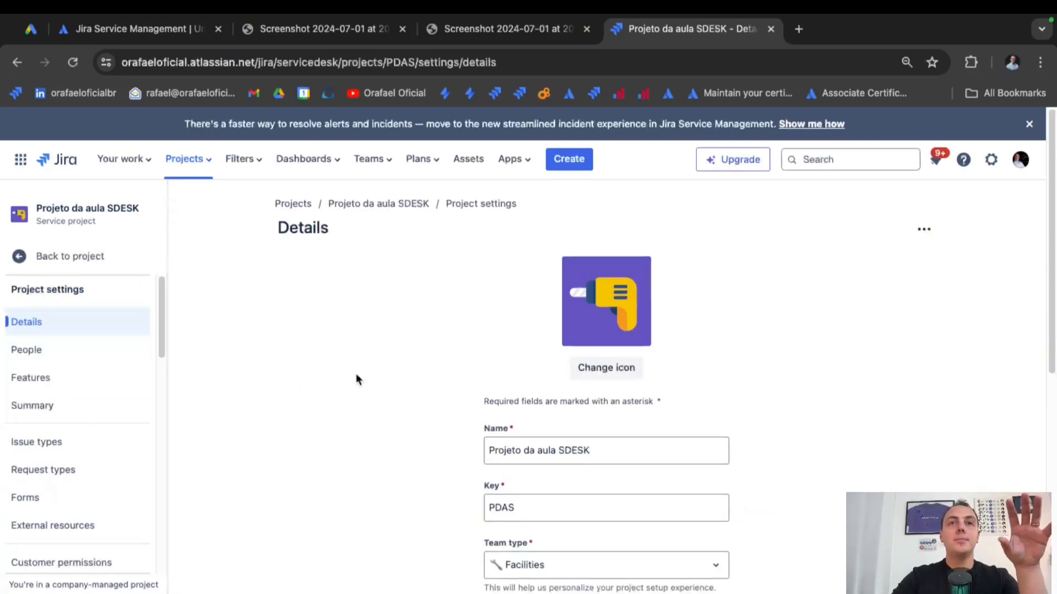
Check the PDAS key on the Details page, then go to the Request types settings.
{"action": "scroll", "coordinate": [356, 373], "scroll_direction": "down", "scroll_amount": 2}
{"action": "left_click_drag", "start_coordinate": [555, 409], "coordinate": [438, 417]}
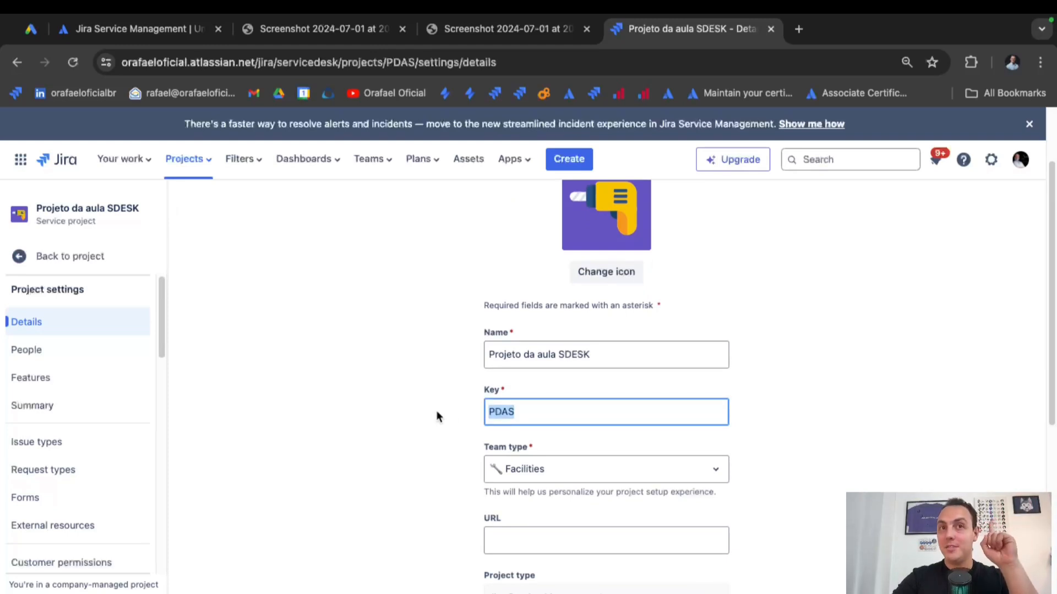
{"action": "left_click", "coordinate": [450, 426]}
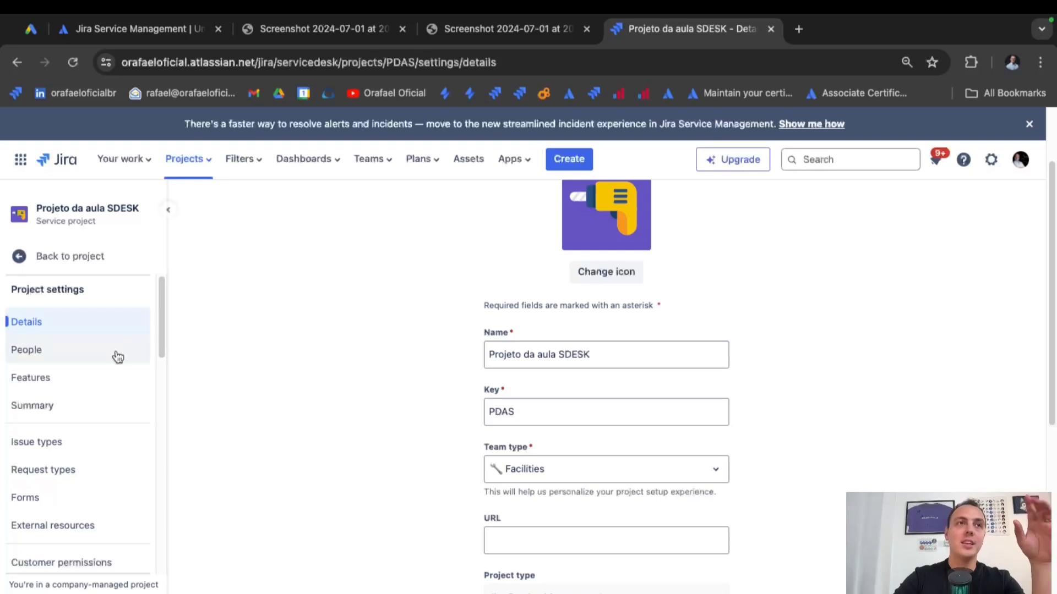
{"action": "scroll", "coordinate": [130, 380], "scroll_direction": "down", "scroll_amount": 2}
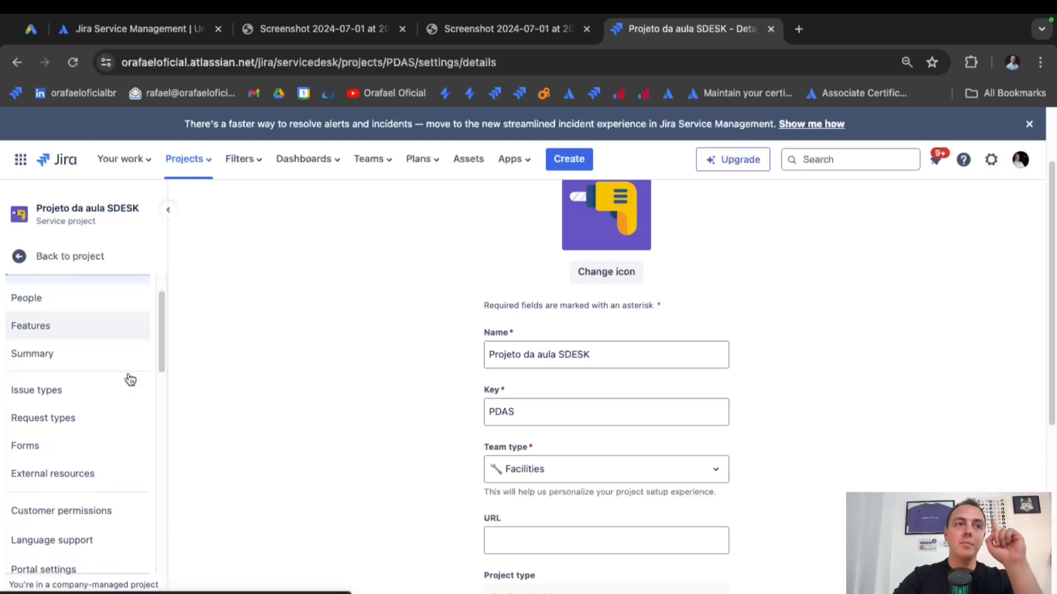
{"action": "left_click", "coordinate": [76, 416]}
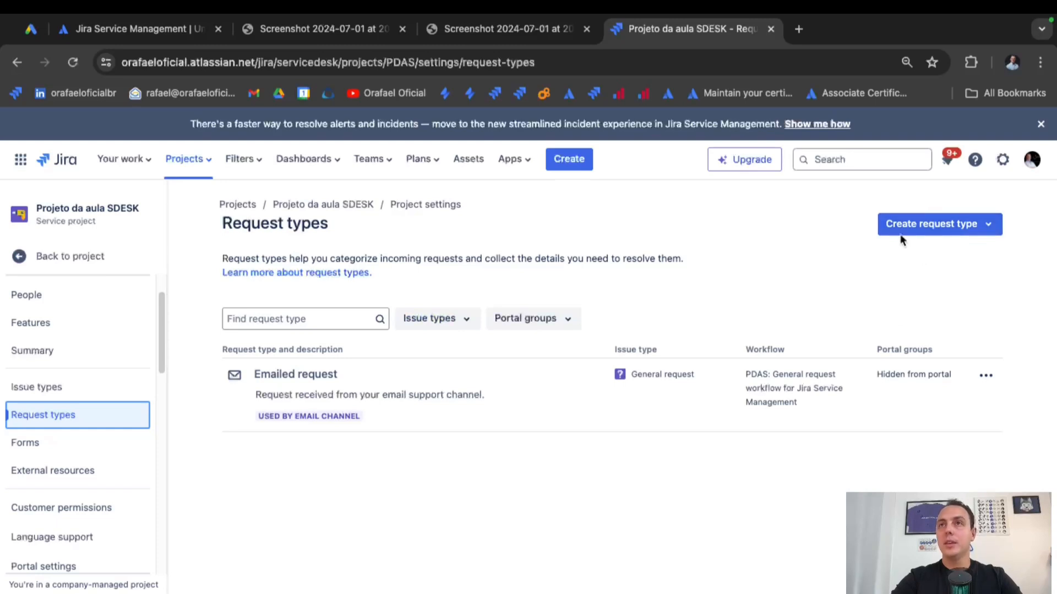
{"action": "left_click", "coordinate": [989, 225]}
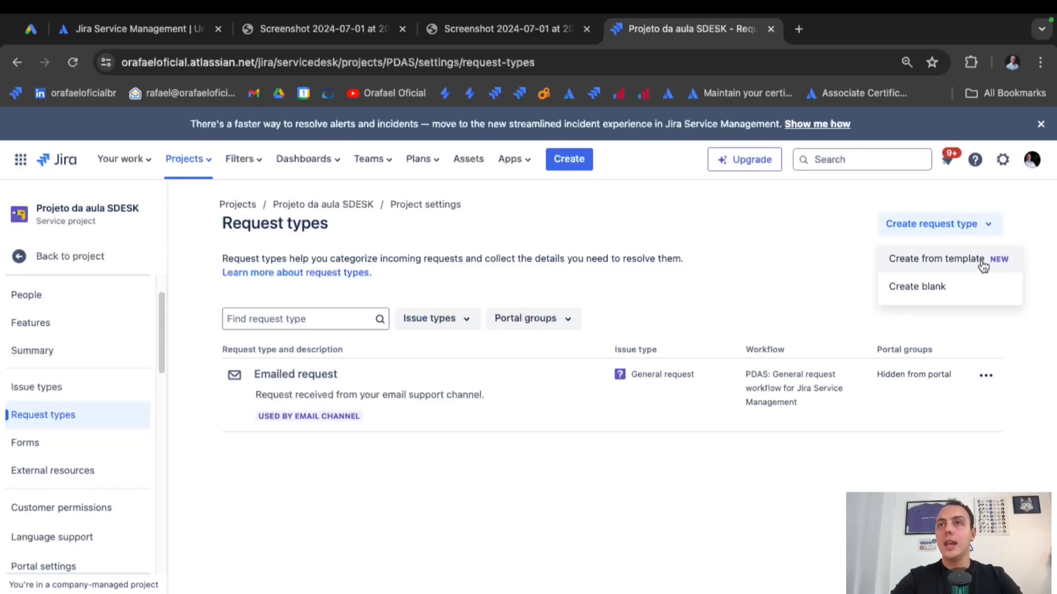
{"action": "left_click", "coordinate": [936, 258]}
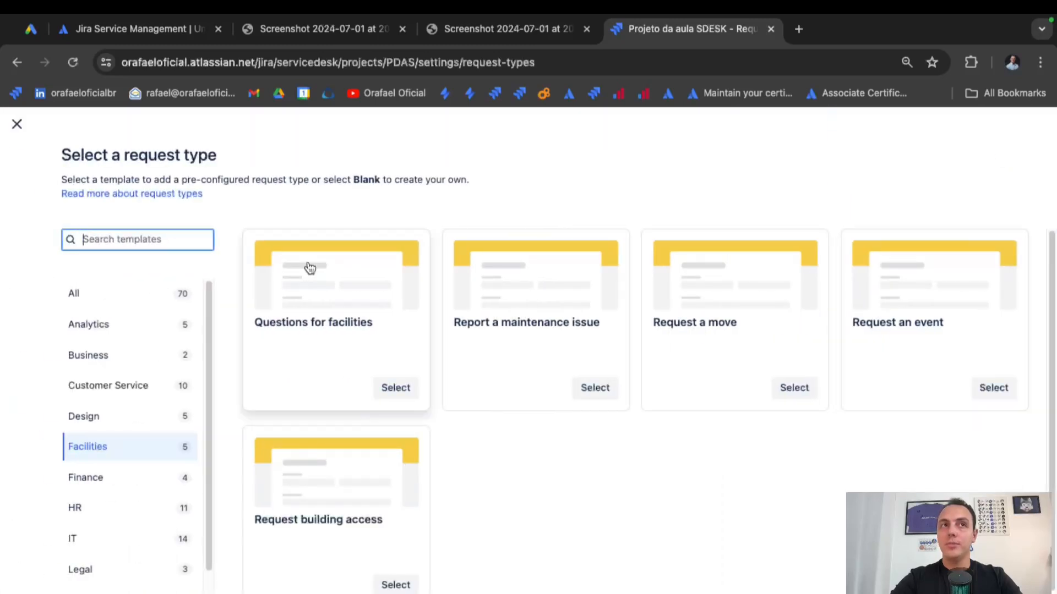
{"action": "left_click", "coordinate": [111, 426]}
{"action": "left_click", "coordinate": [116, 383]}
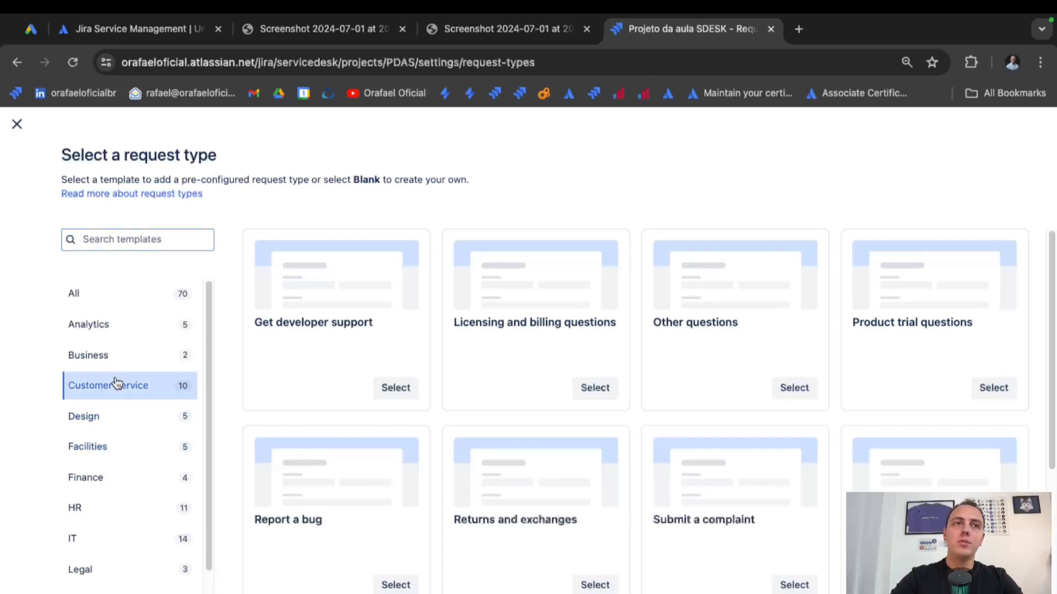
{"action": "left_click", "coordinate": [114, 325]}
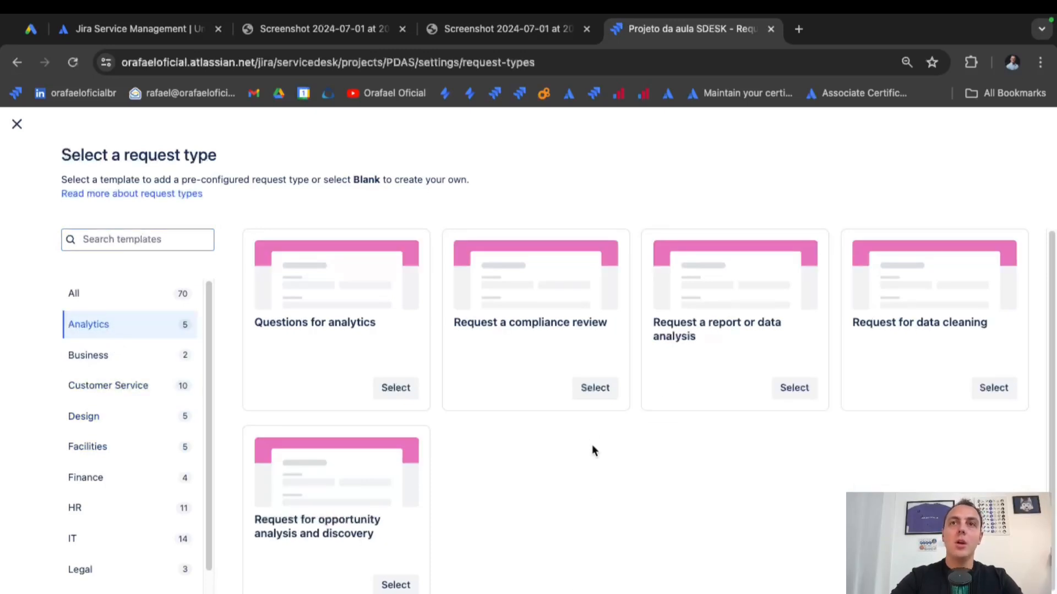
{"action": "scroll", "coordinate": [603, 465], "scroll_direction": "down", "scroll_amount": 1}
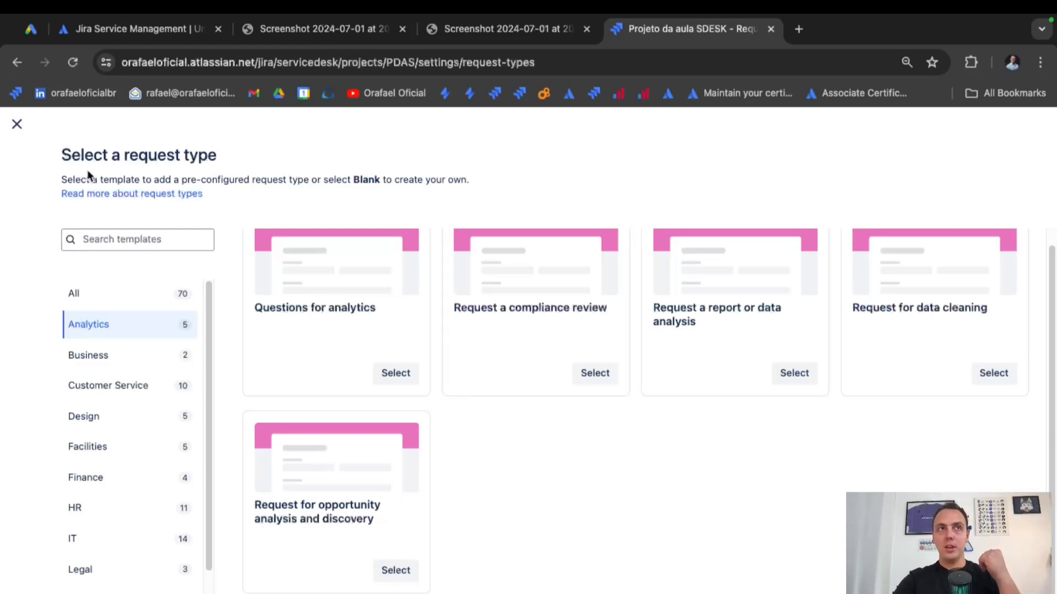
{"action": "left_click", "coordinate": [17, 124]}
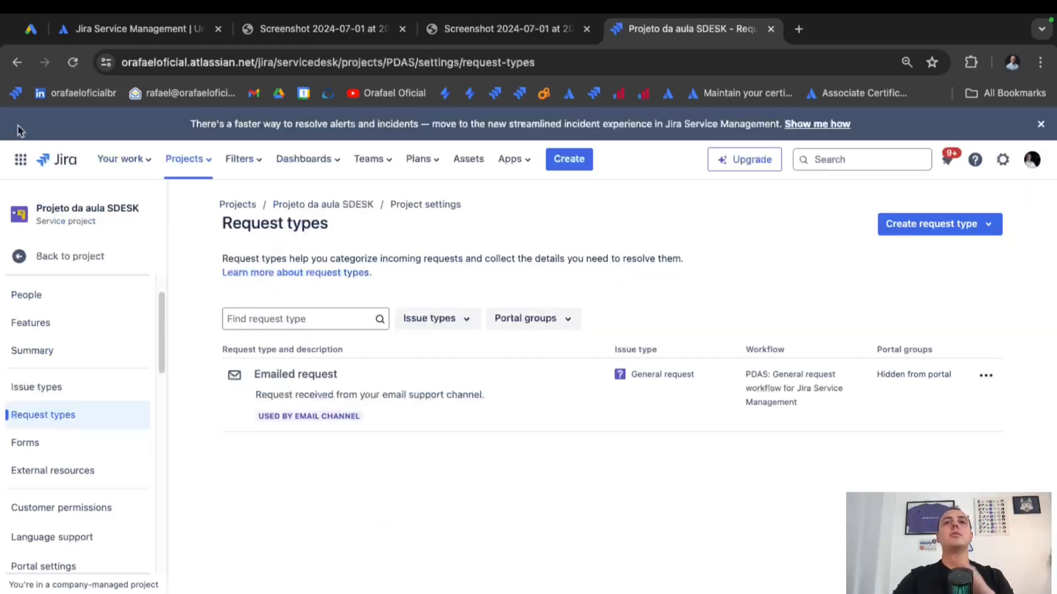
Create a blank request type named 'Solicitações'.
{"action": "left_click", "coordinate": [986, 226]}
{"action": "left_click", "coordinate": [973, 287]}
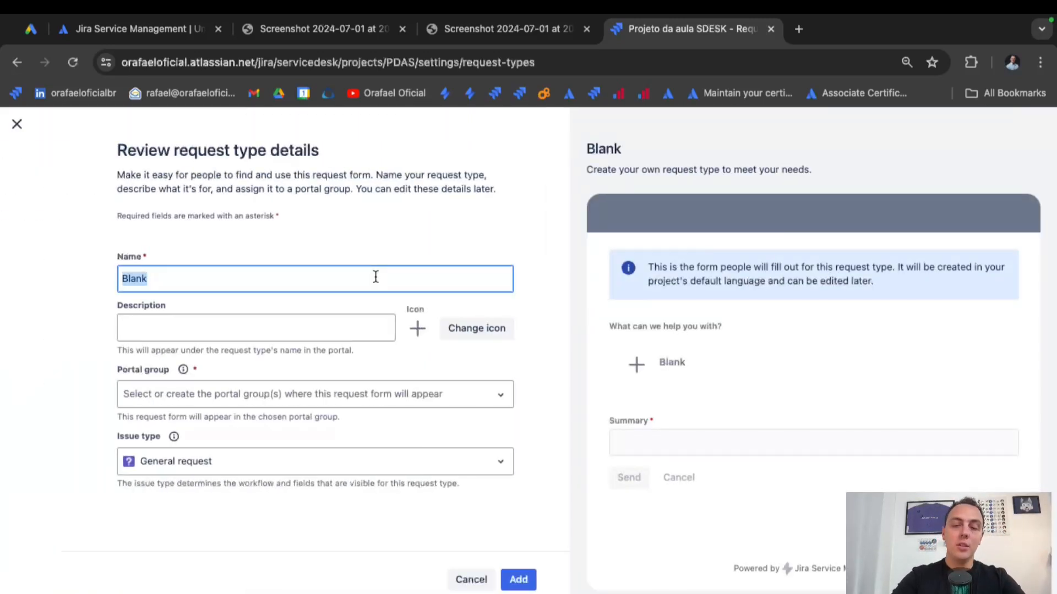
{"action": "type", "text": "Solicita"}
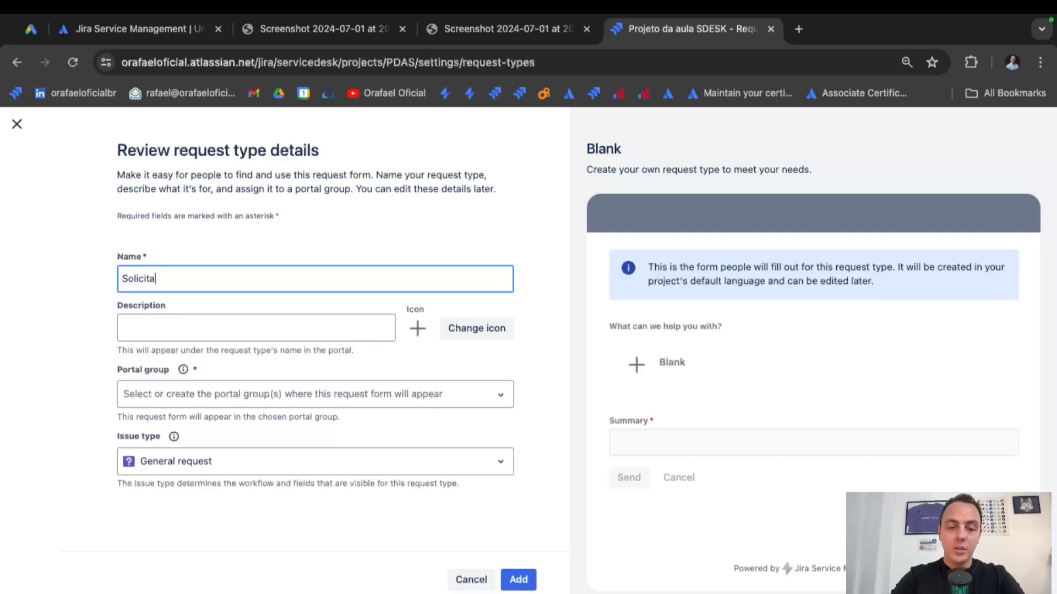
{"action": "type", "text": "c1"}
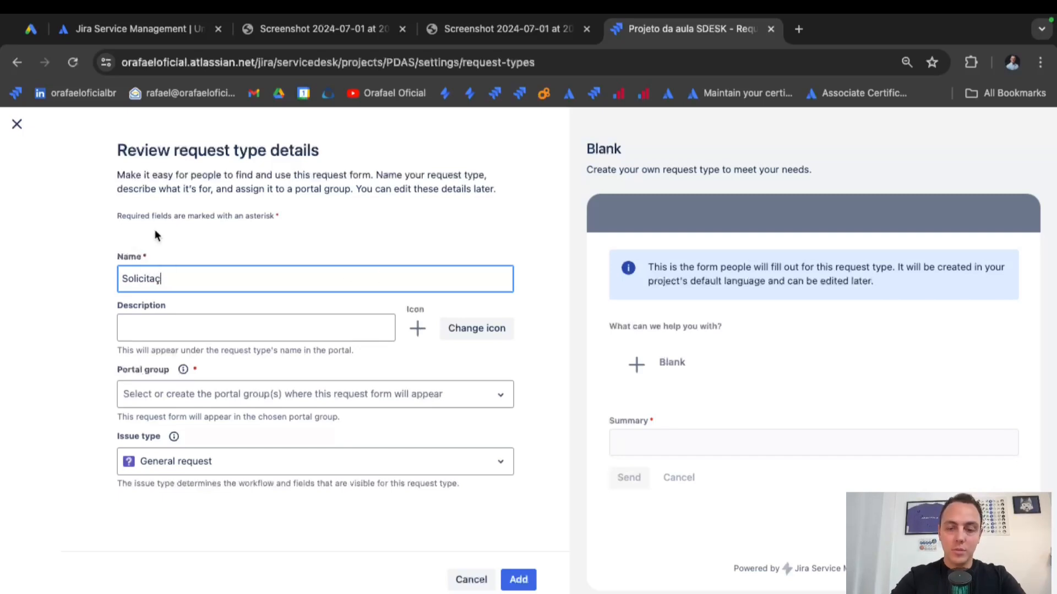
{"action": "type", "text": "o"}
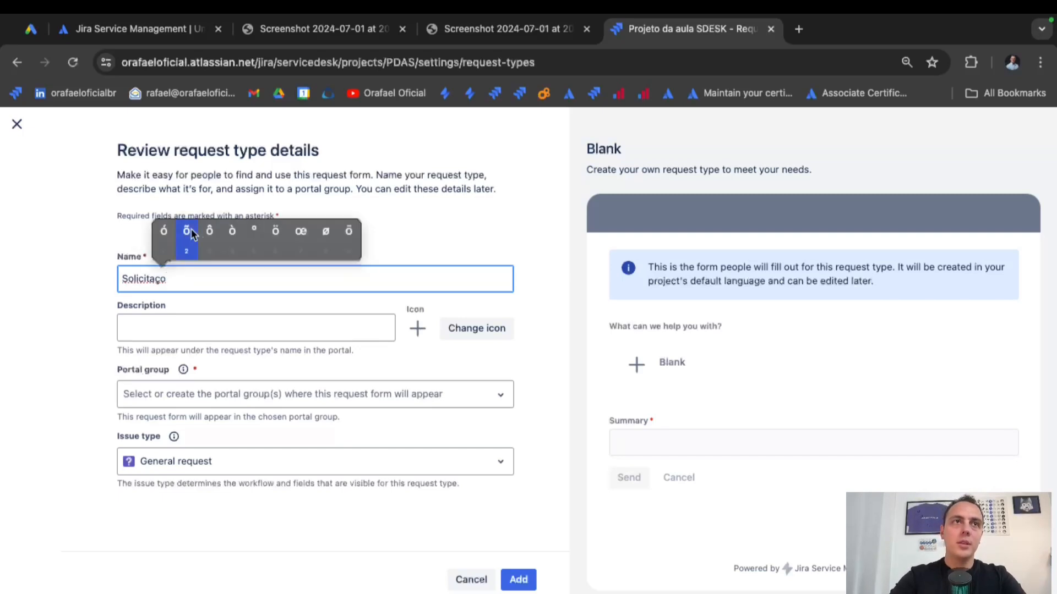
{"action": "left_click", "coordinate": [187, 231]}
{"action": "type", "text": "es"}
{"action": "left_click", "coordinate": [258, 305]}
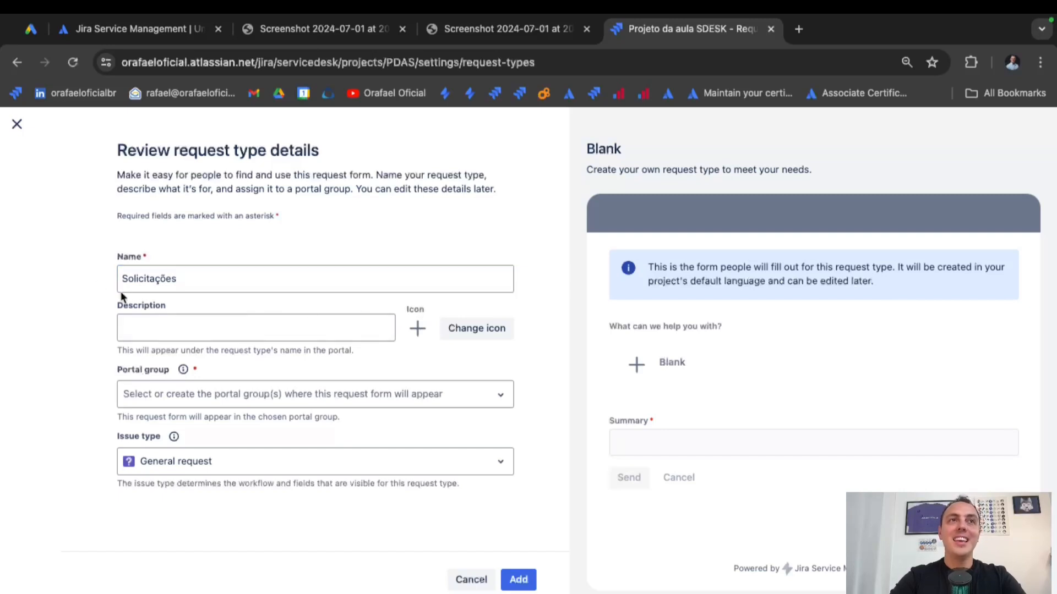
Keep General request as its issue type and place it in the General portal group.
{"action": "left_click", "coordinate": [441, 467]}
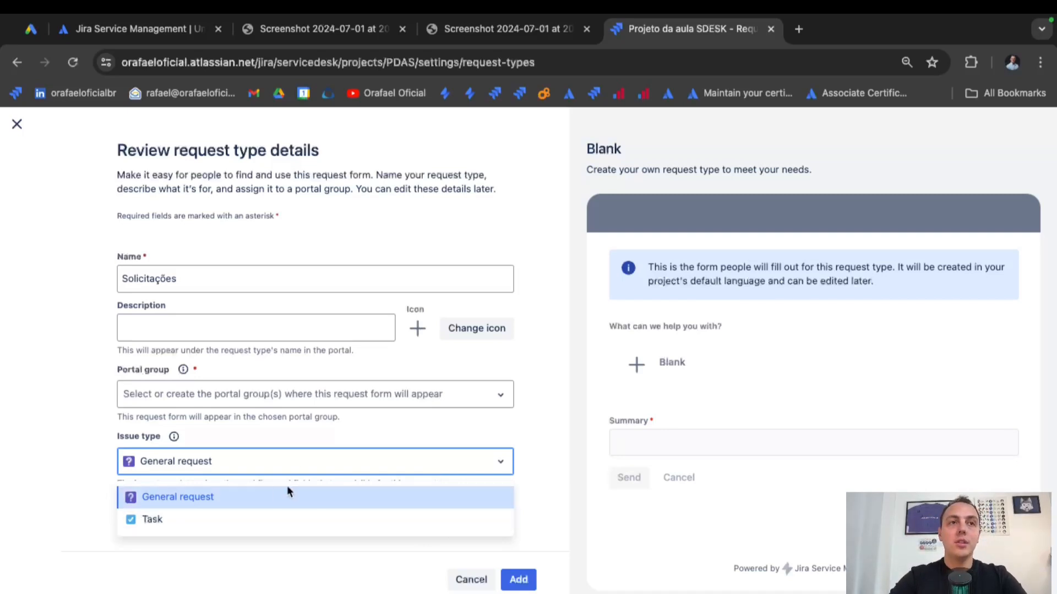
{"action": "left_click", "coordinate": [560, 465]}
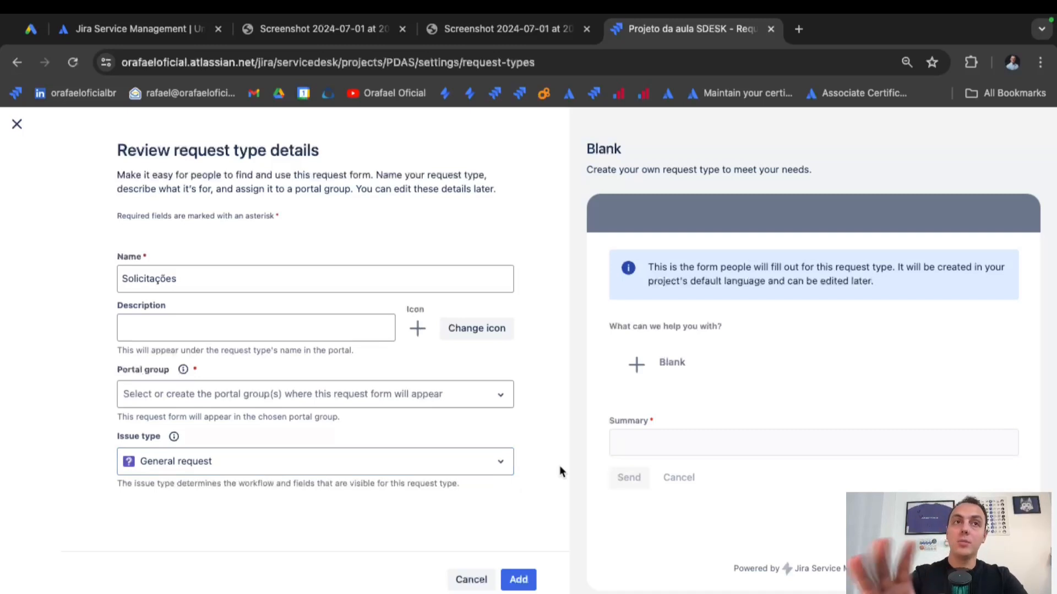
{"action": "left_click", "coordinate": [436, 398]}
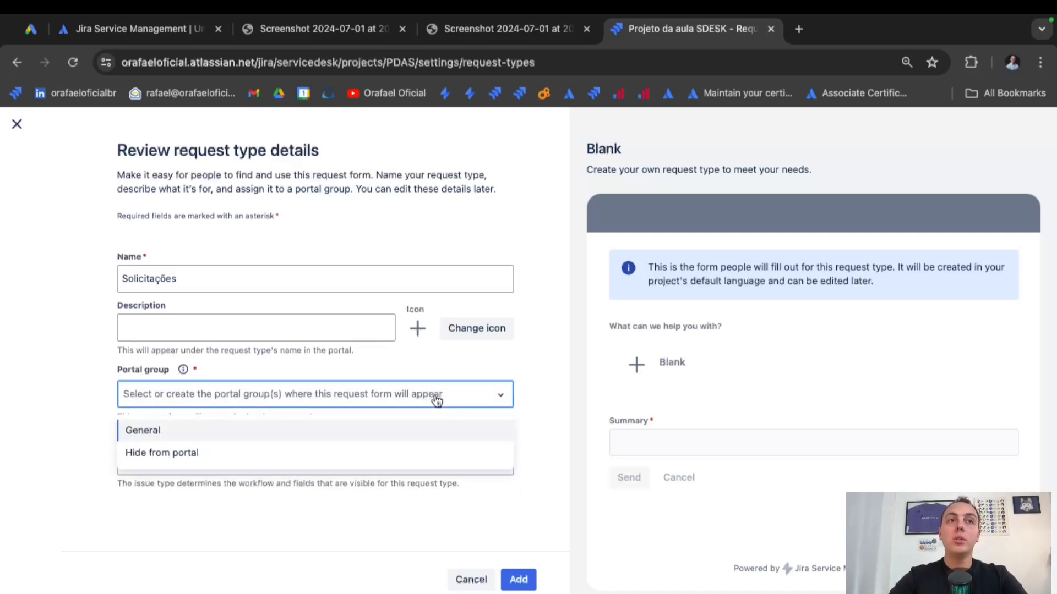
{"action": "left_click", "coordinate": [167, 433]}
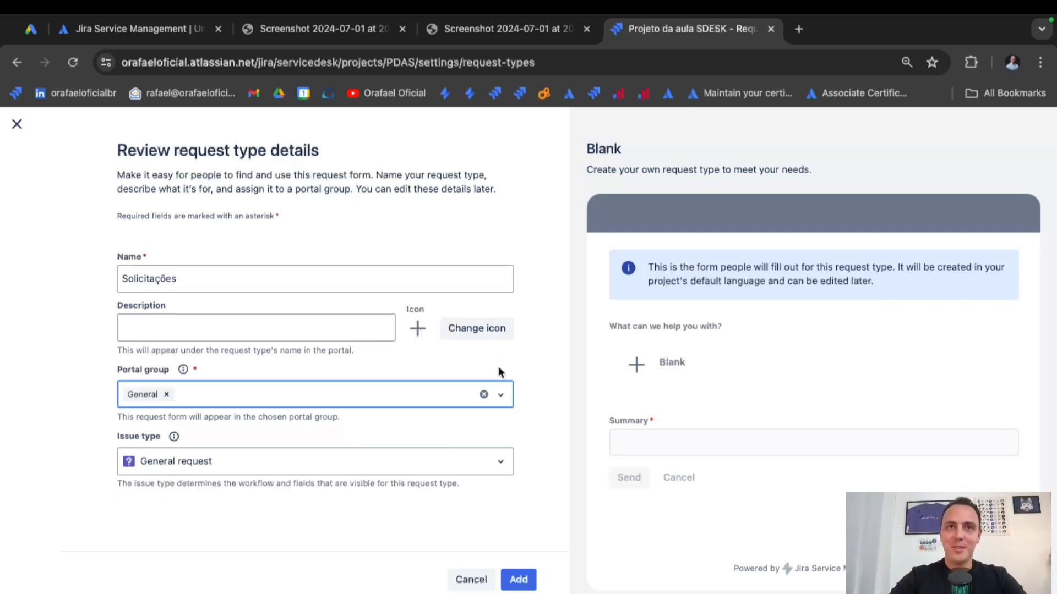
Give it the wrench and screwdriver icon and add the request type.
{"action": "left_click", "coordinate": [474, 329]}
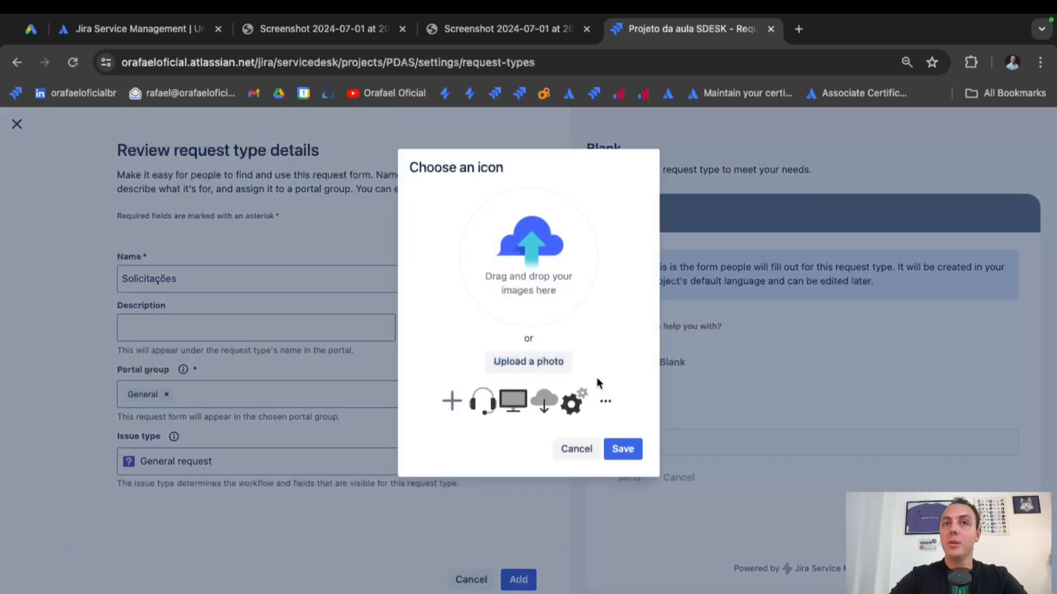
{"action": "left_click", "coordinate": [606, 402]}
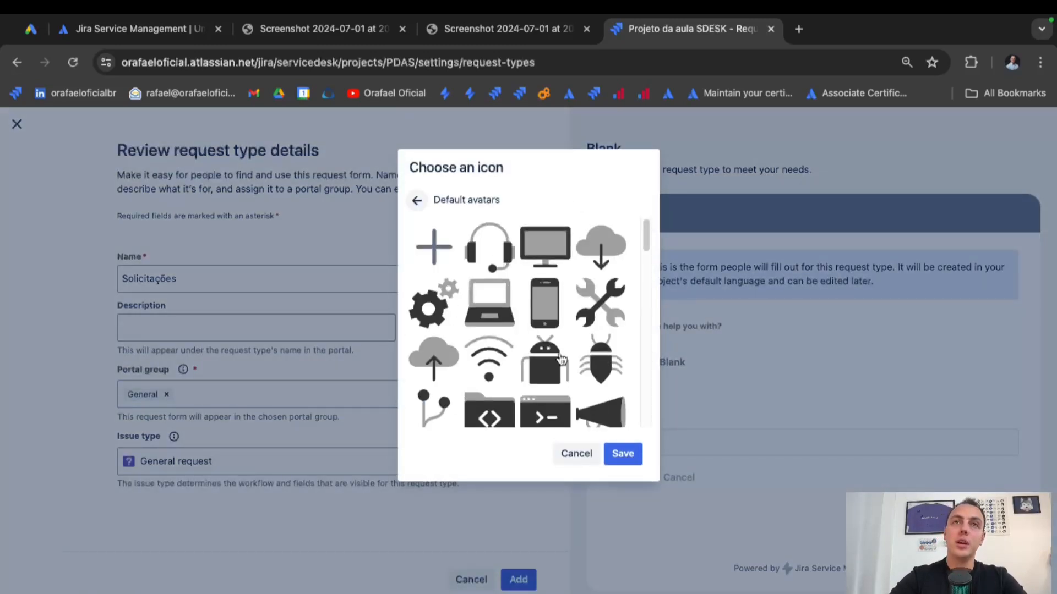
{"action": "left_click", "coordinate": [595, 311]}
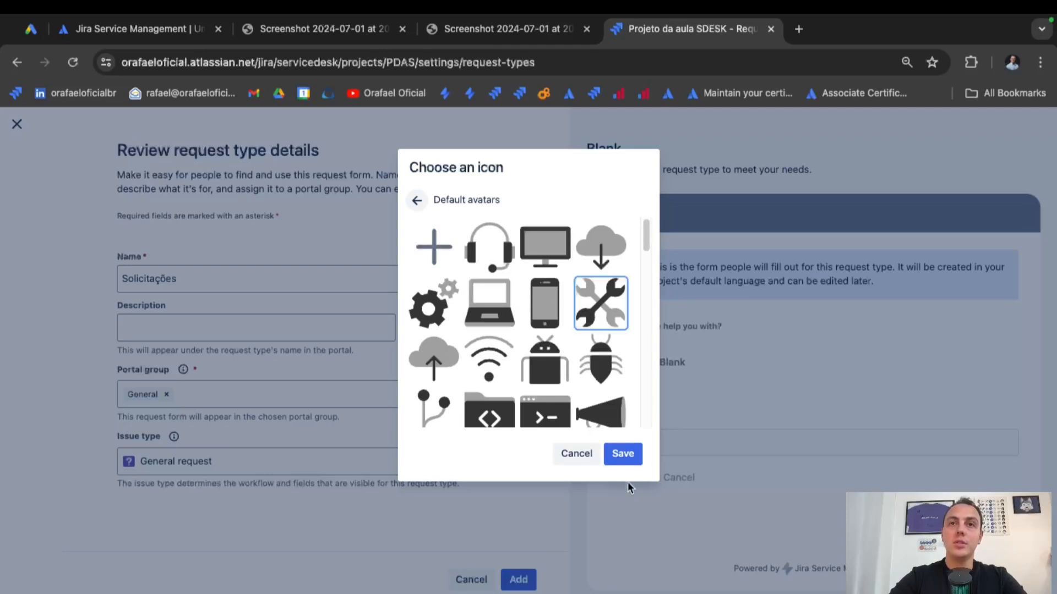
{"action": "left_click", "coordinate": [626, 460]}
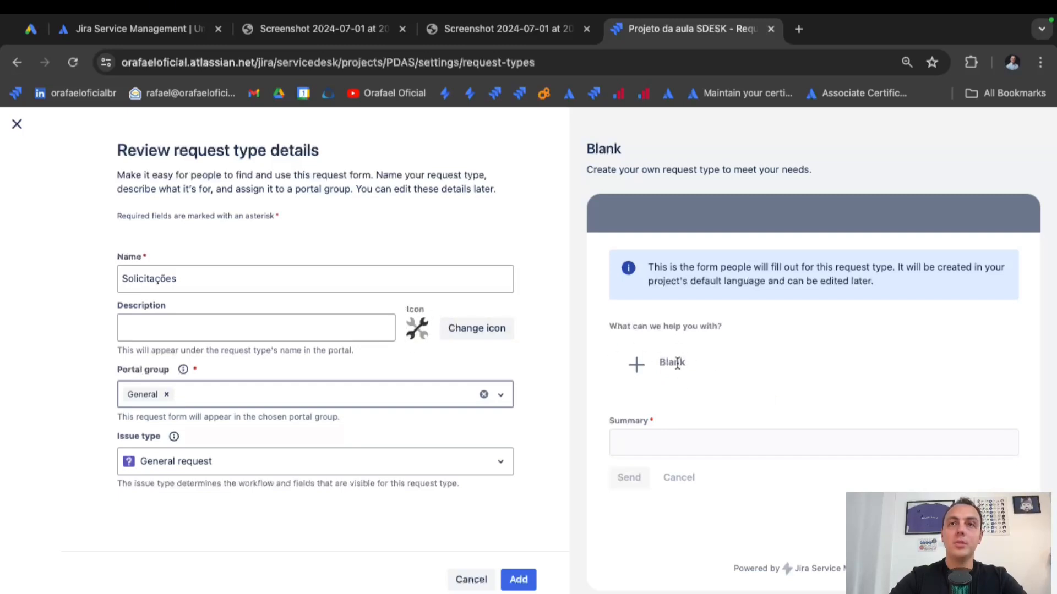
{"action": "left_click", "coordinate": [524, 584]}
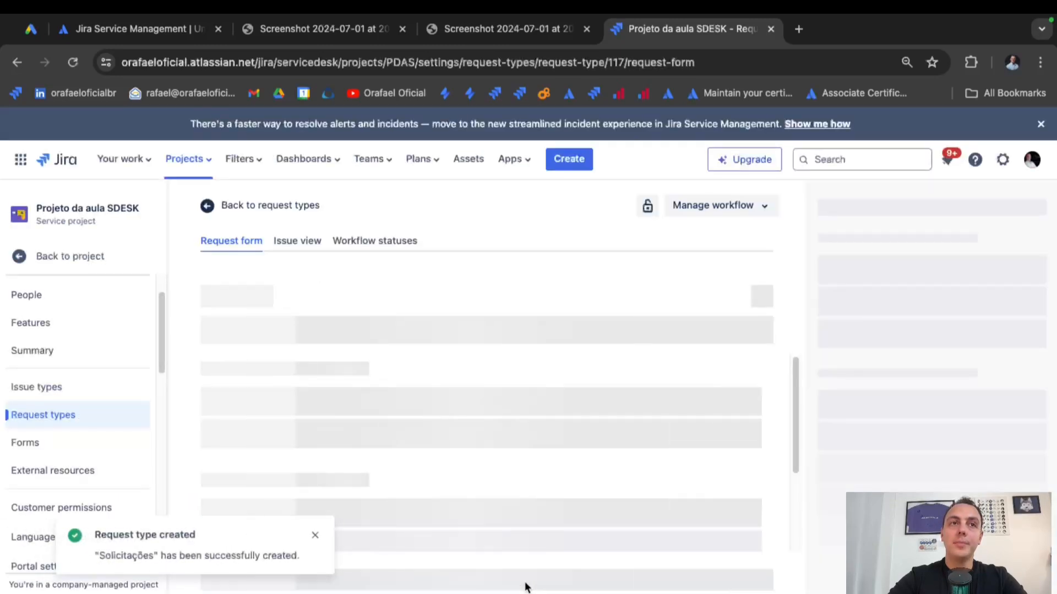
Add Attachment and Description fields to the Solicitações form and make Description required.
{"action": "left_click", "coordinate": [314, 540]}
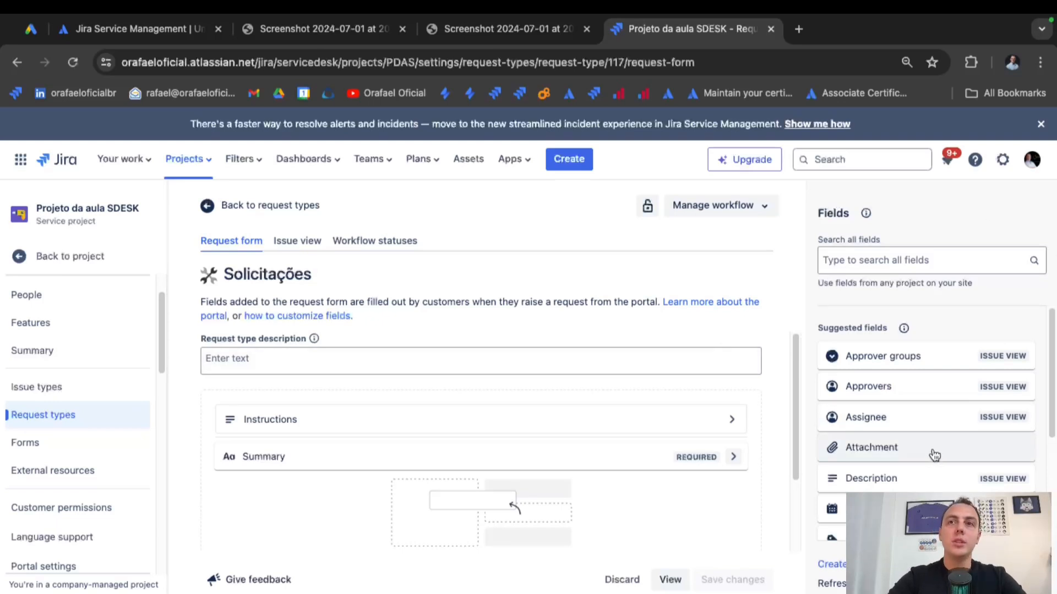
{"action": "left_click_drag", "start_coordinate": [905, 453], "coordinate": [597, 481]}
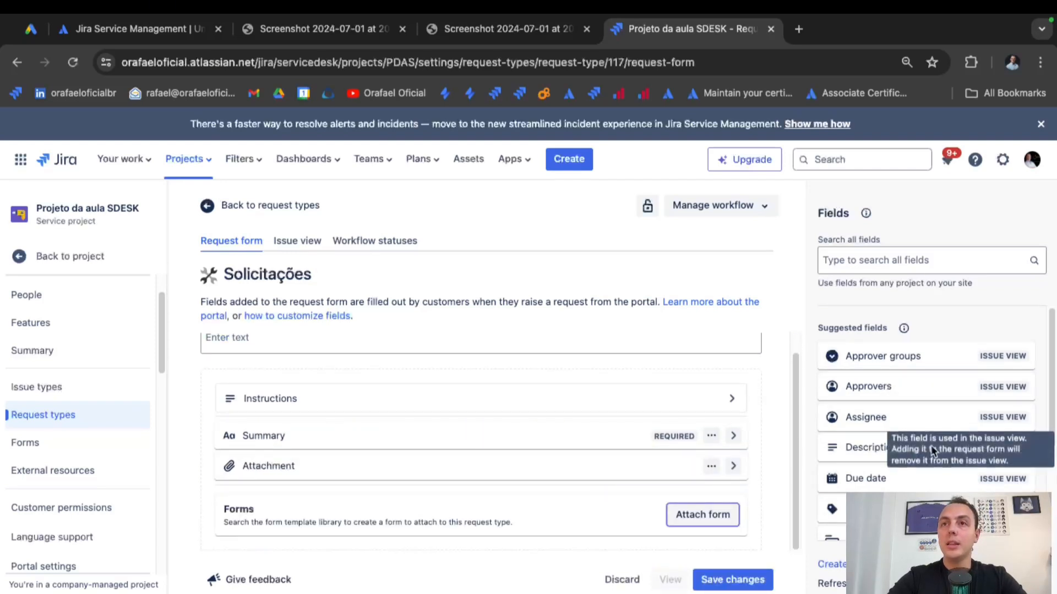
{"action": "left_click_drag", "start_coordinate": [933, 451], "coordinate": [638, 464]}
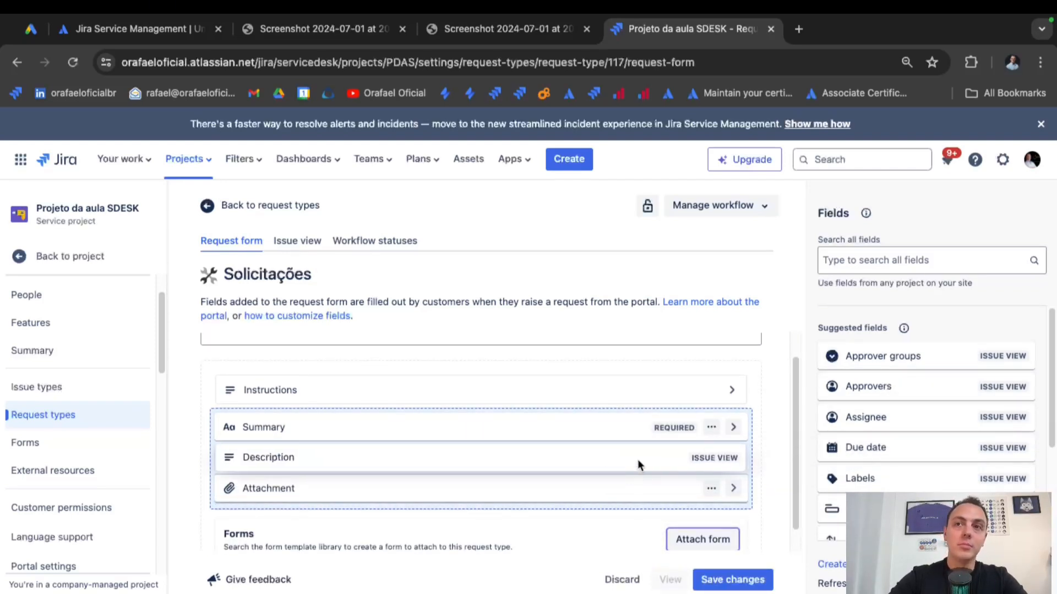
{"action": "scroll", "coordinate": [936, 473], "scroll_direction": "down", "scroll_amount": 2}
{"action": "left_click_drag", "start_coordinate": [936, 475], "coordinate": [623, 488]}
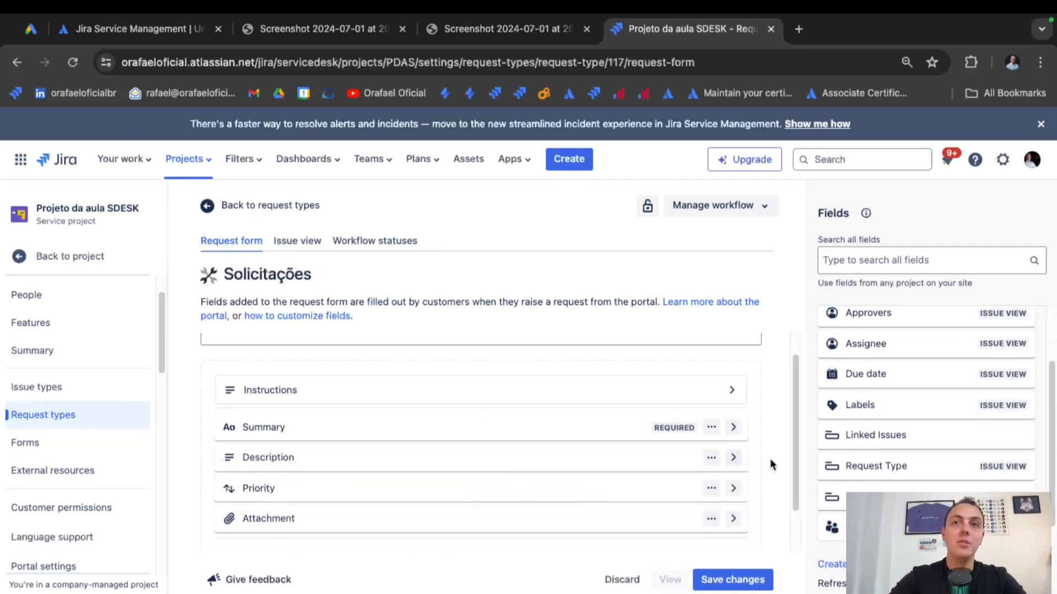
{"action": "left_click", "coordinate": [734, 458]}
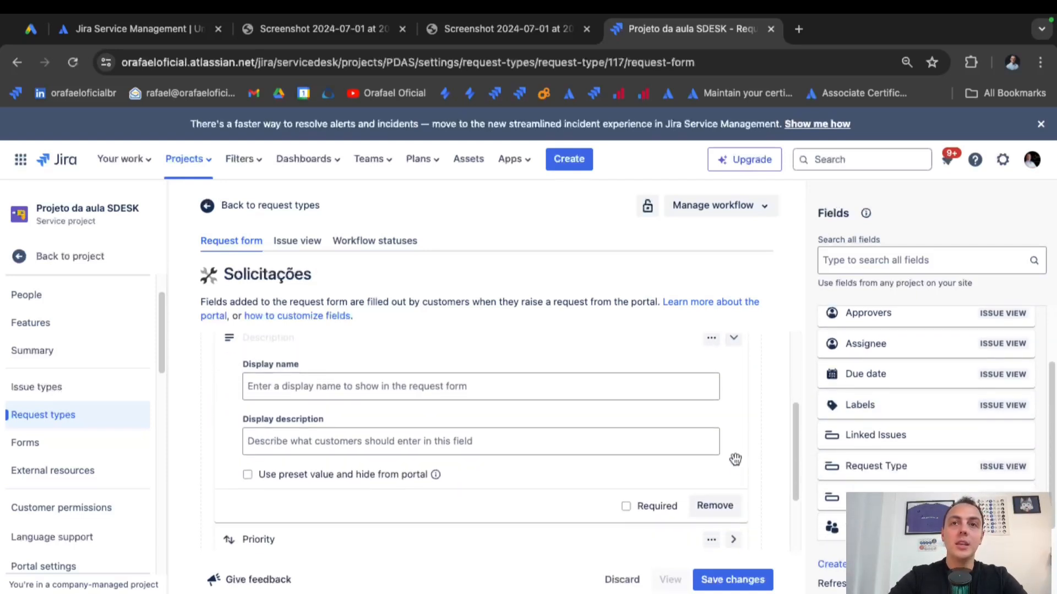
{"action": "left_click", "coordinate": [627, 506]}
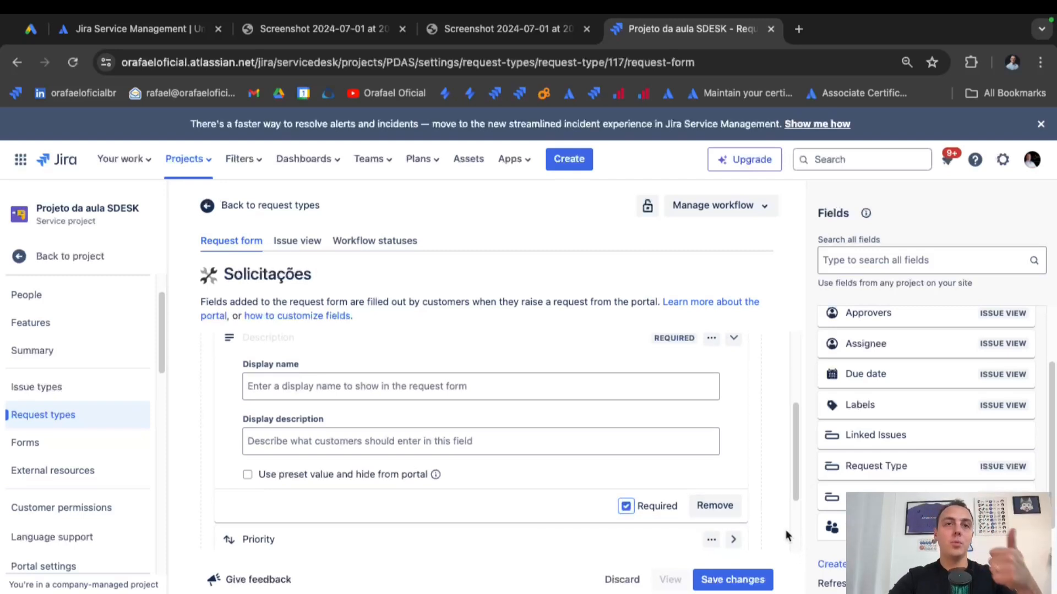
{"action": "scroll", "coordinate": [741, 462], "scroll_direction": "up", "scroll_amount": 2}
{"action": "left_click", "coordinate": [734, 416]}
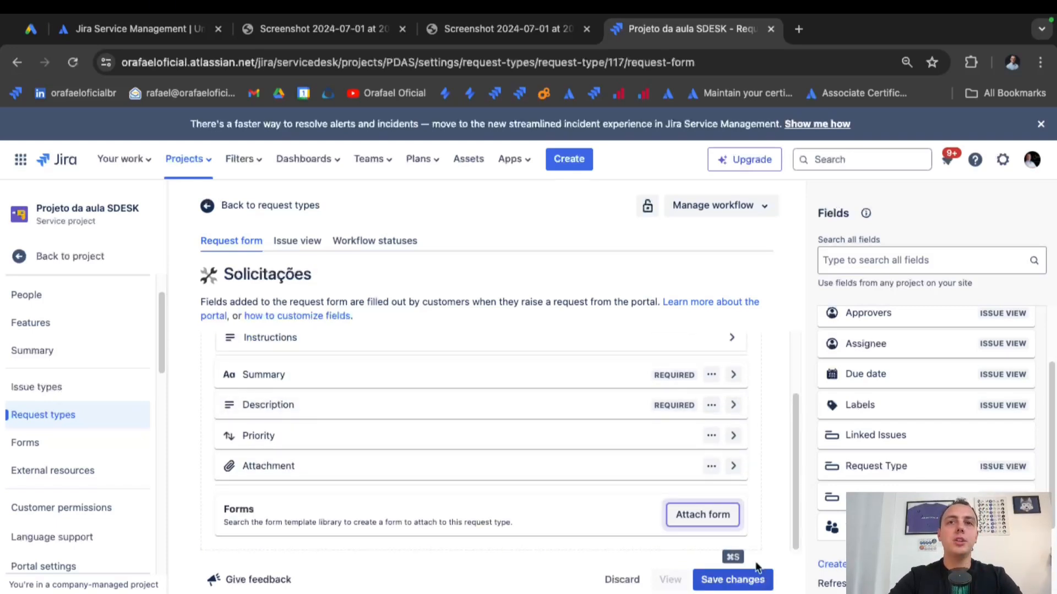
Give the Attachment field the description 'jpeg , xlsx , PDF' and save the form.
{"action": "left_click", "coordinate": [733, 465]}
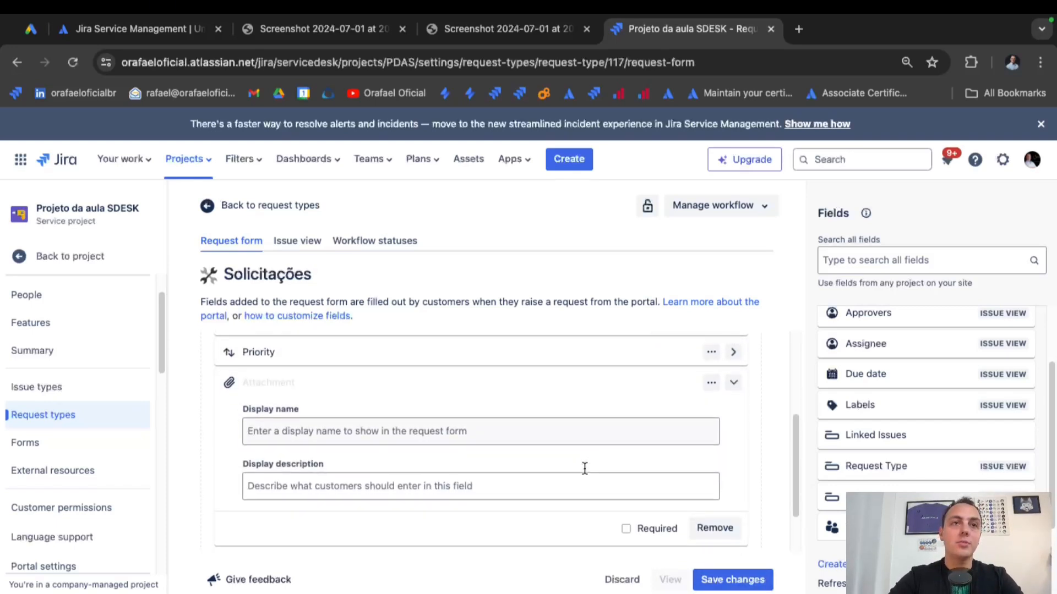
{"action": "left_click", "coordinate": [468, 489]}
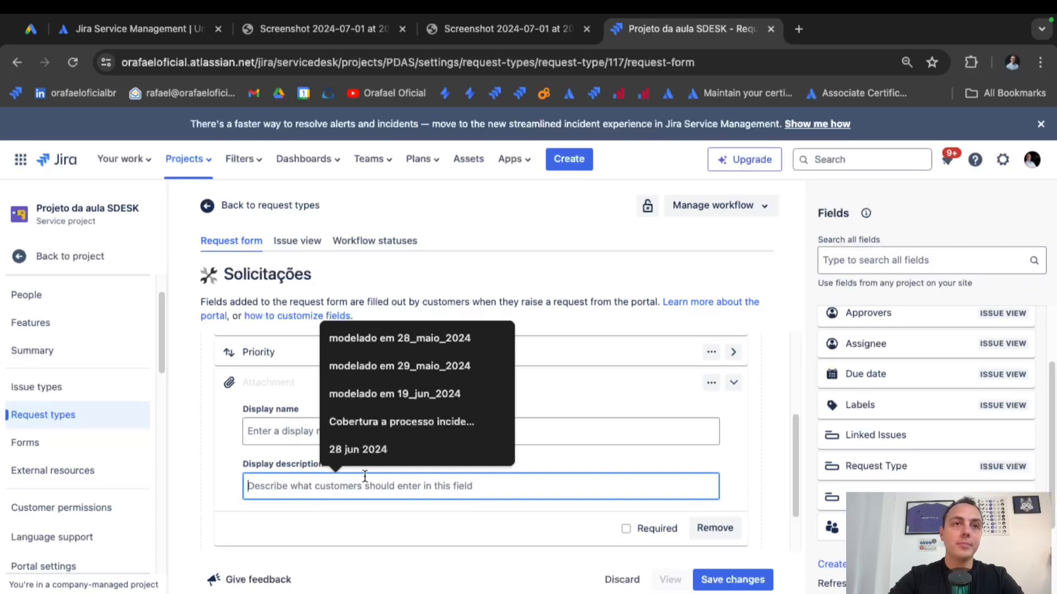
{"action": "type", "text": "/"}
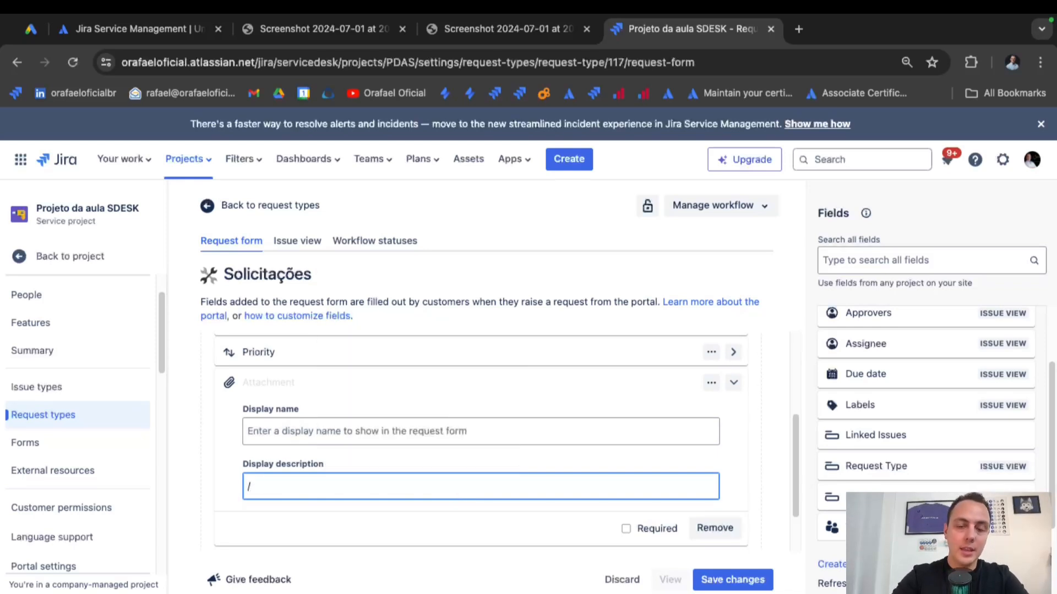
{"action": "key", "text": "BackSpace"}
{"action": "type", "text": "jpeg , xlsx"}
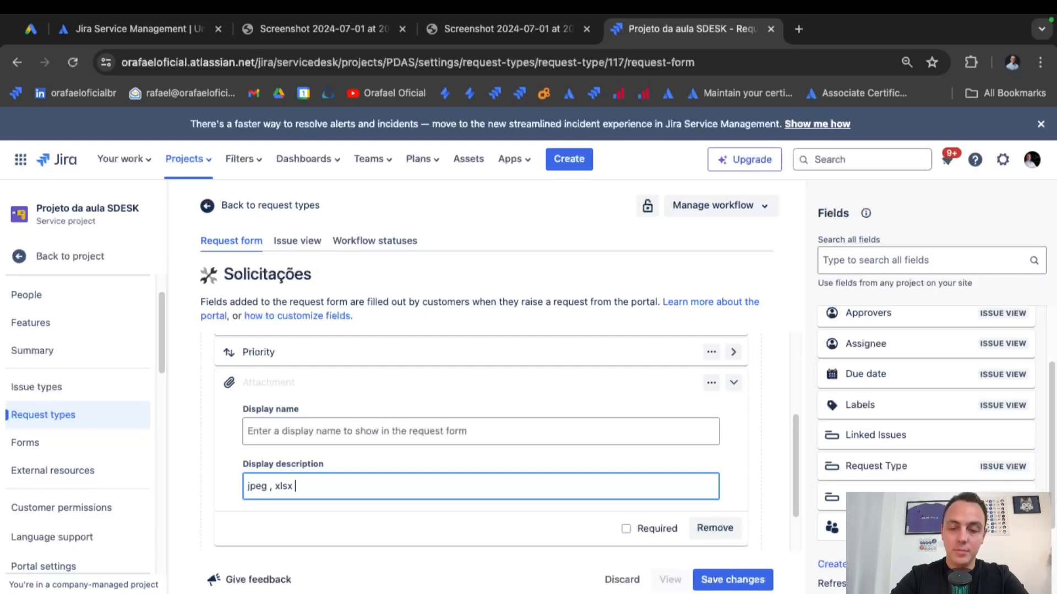
{"action": "type", "text": ", P"}
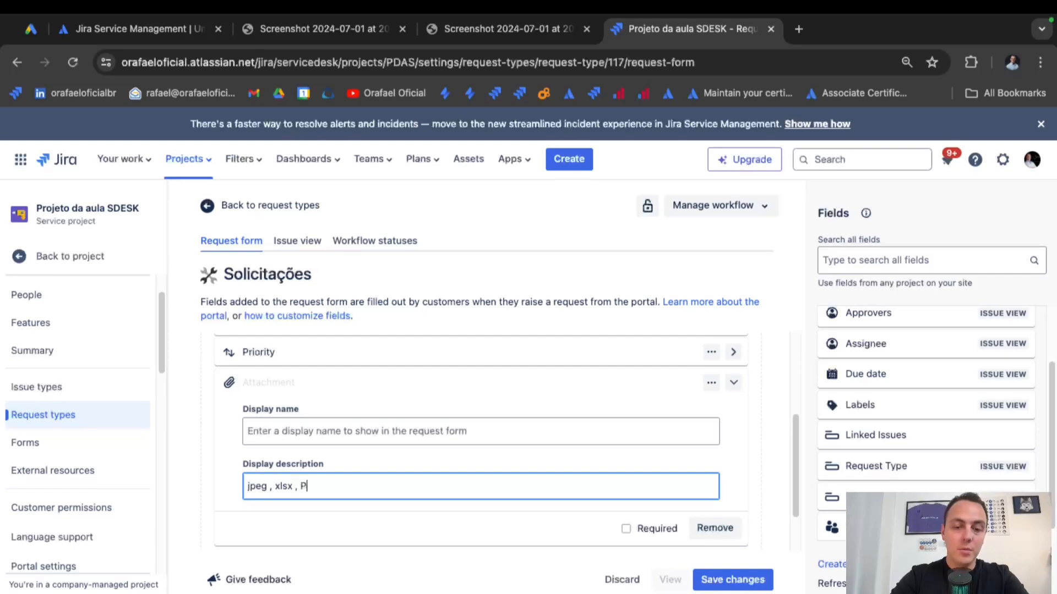
{"action": "type", "text": "DF"}
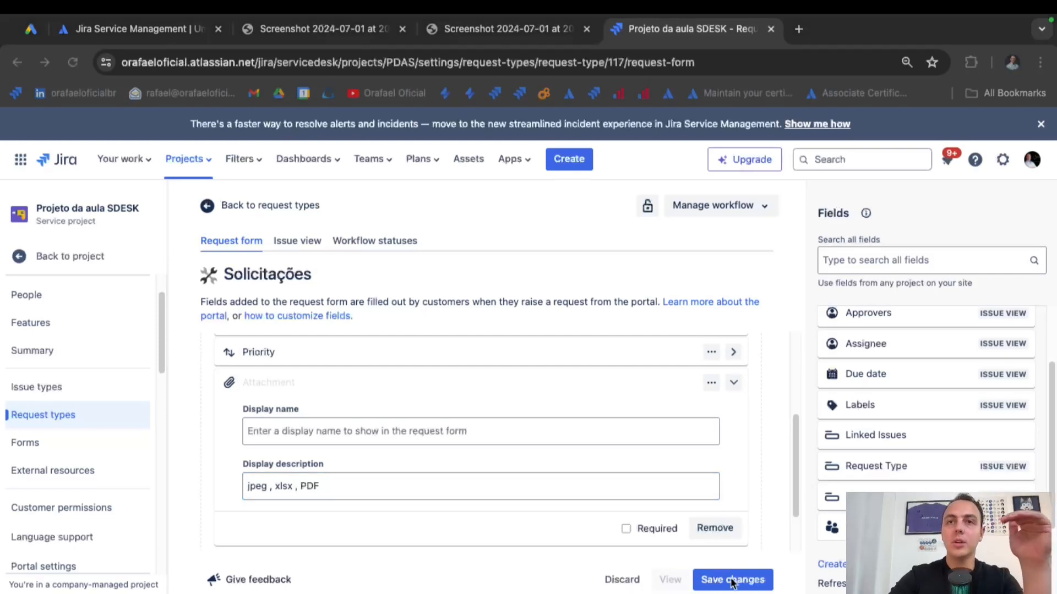
{"action": "left_click", "coordinate": [733, 579]}
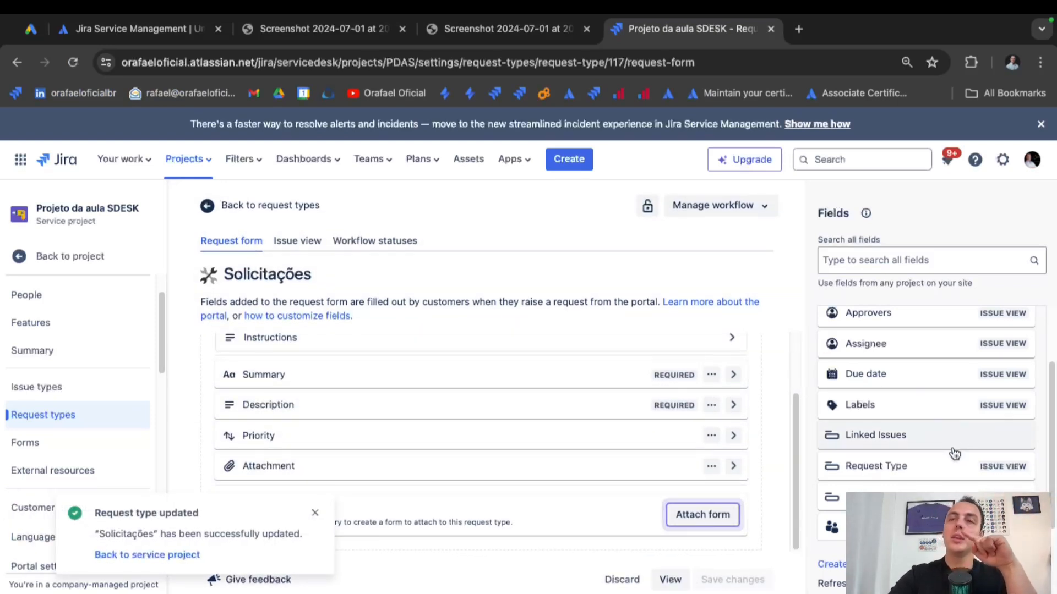
Dismiss the request type updated message and head back to the PDAS project.
{"action": "scroll", "coordinate": [938, 461], "scroll_direction": "down", "scroll_amount": 1}
{"action": "scroll", "coordinate": [940, 461], "scroll_direction": "up", "scroll_amount": 2}
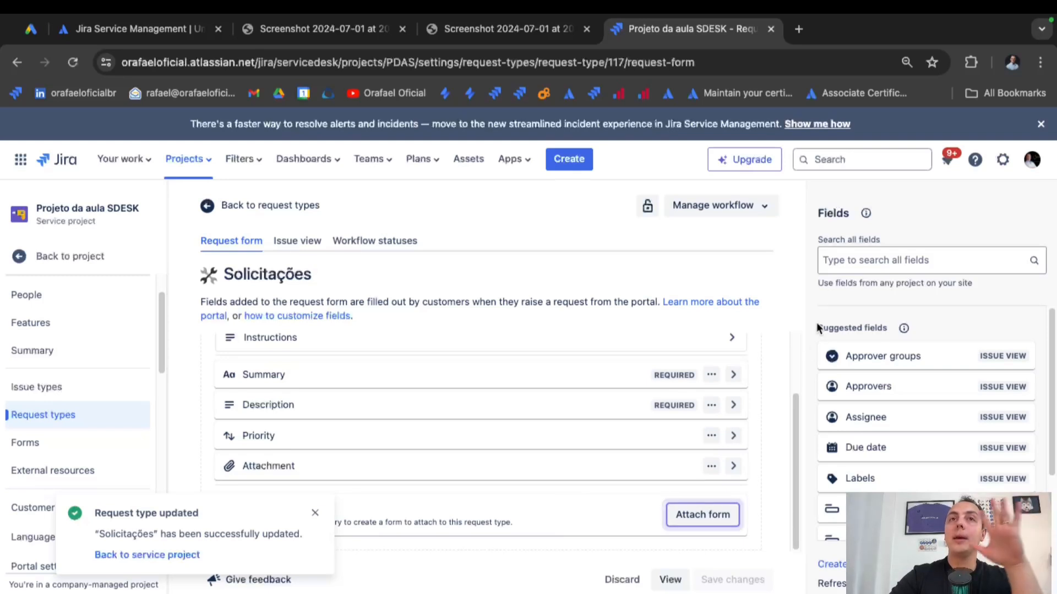
{"action": "left_click", "coordinate": [315, 513]}
{"action": "scroll", "coordinate": [598, 386], "scroll_direction": "up", "scroll_amount": 3}
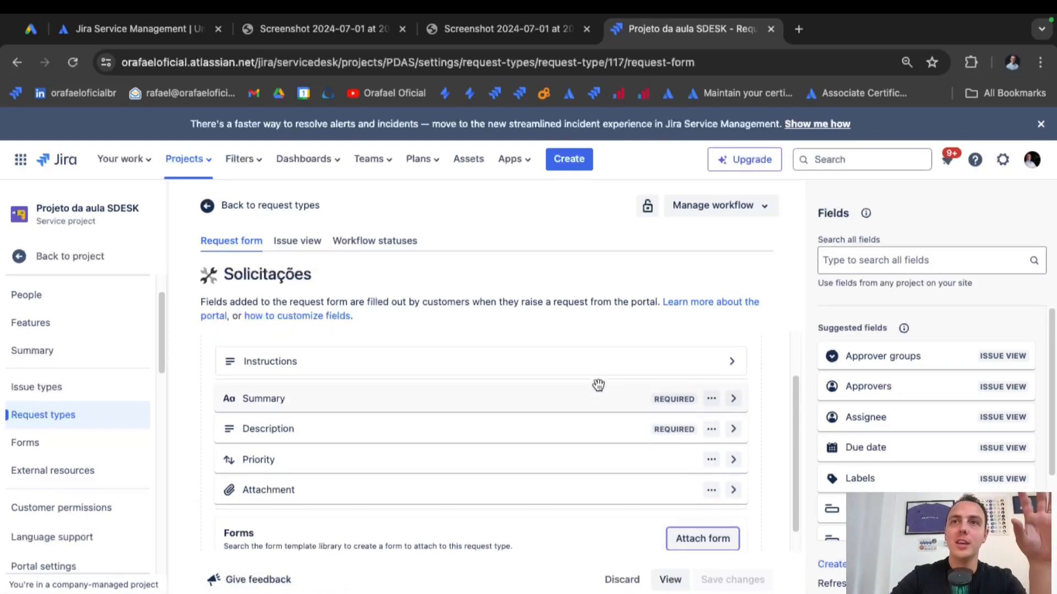
{"action": "scroll", "coordinate": [598, 384], "scroll_direction": "down", "scroll_amount": 3}
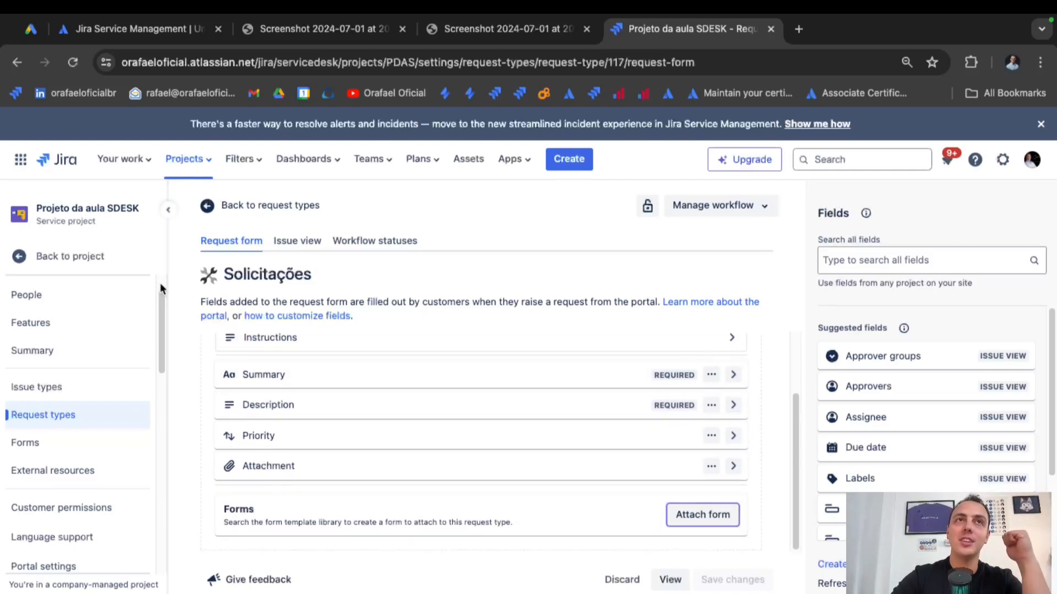
{"action": "left_click", "coordinate": [120, 267]}
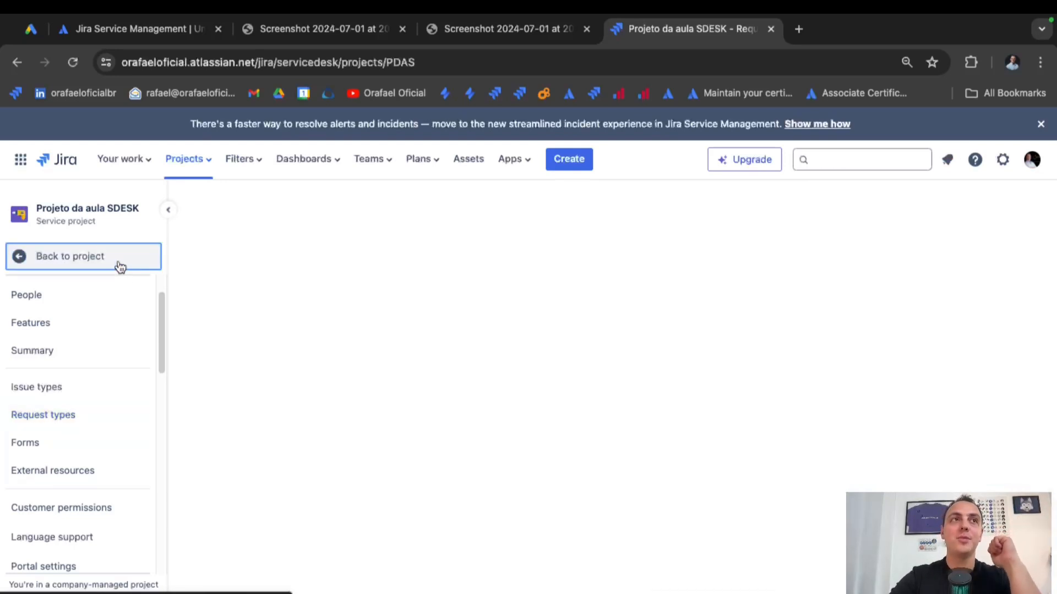
Open the PDAS customer portal in a new tab from the project's Channels page.
{"action": "left_click", "coordinate": [120, 267]}
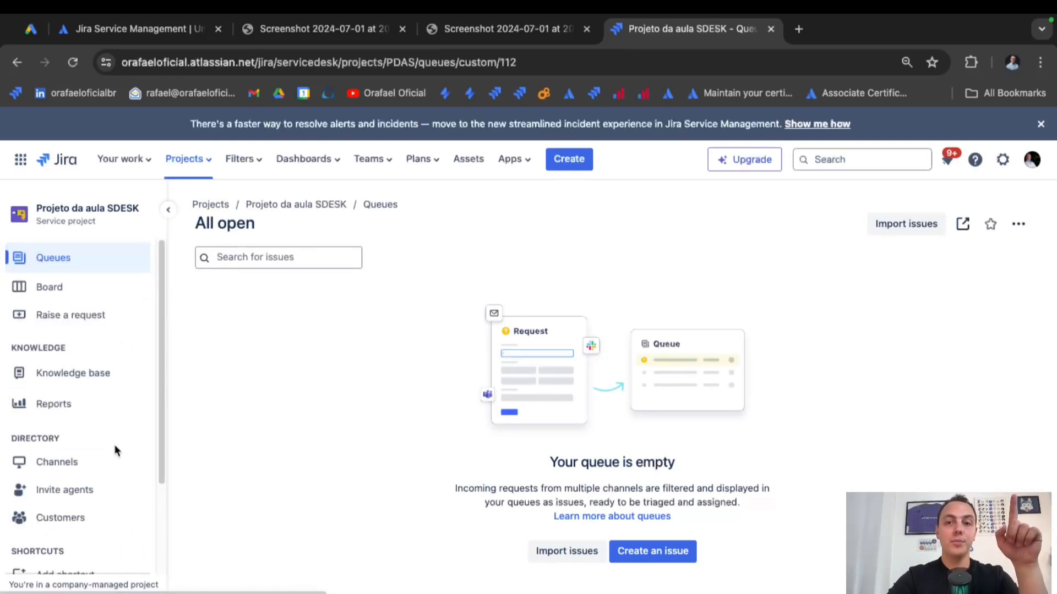
{"action": "left_click", "coordinate": [109, 457]}
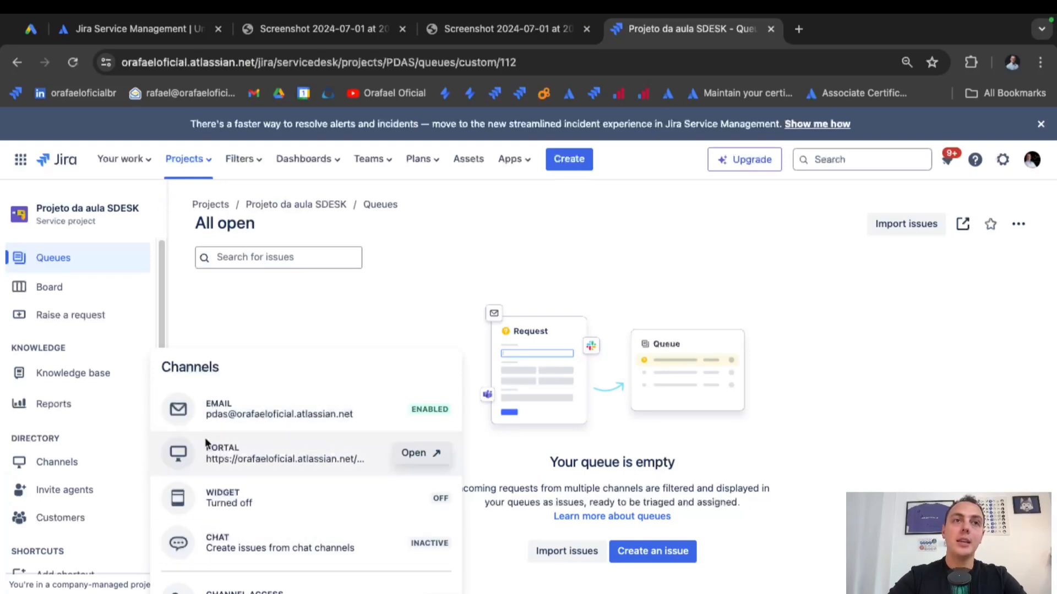
{"action": "left_click", "coordinate": [413, 453]}
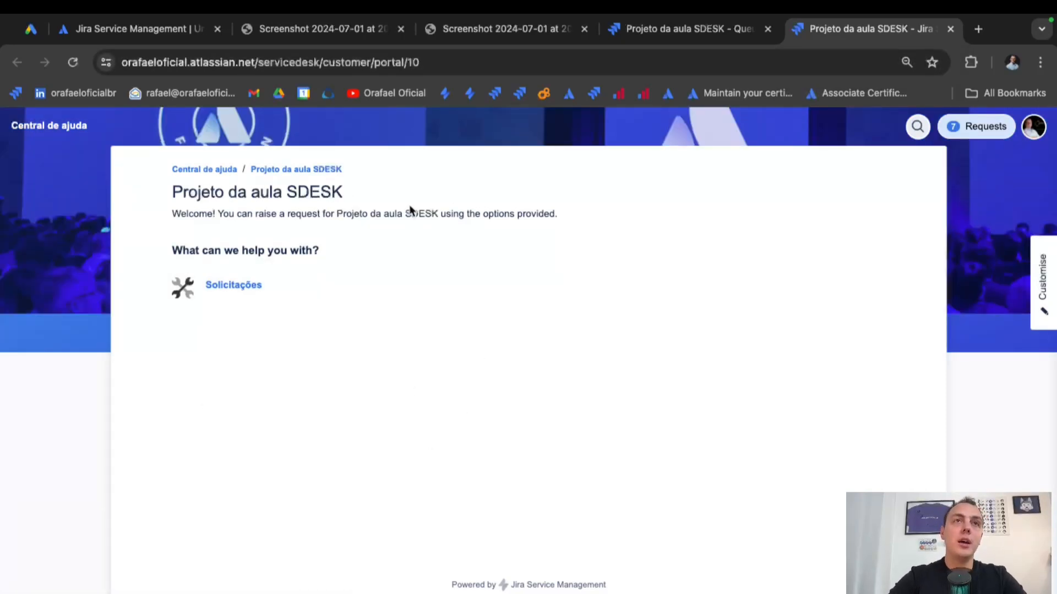
{"action": "left_click_drag", "start_coordinate": [184, 253], "coordinate": [332, 252]}
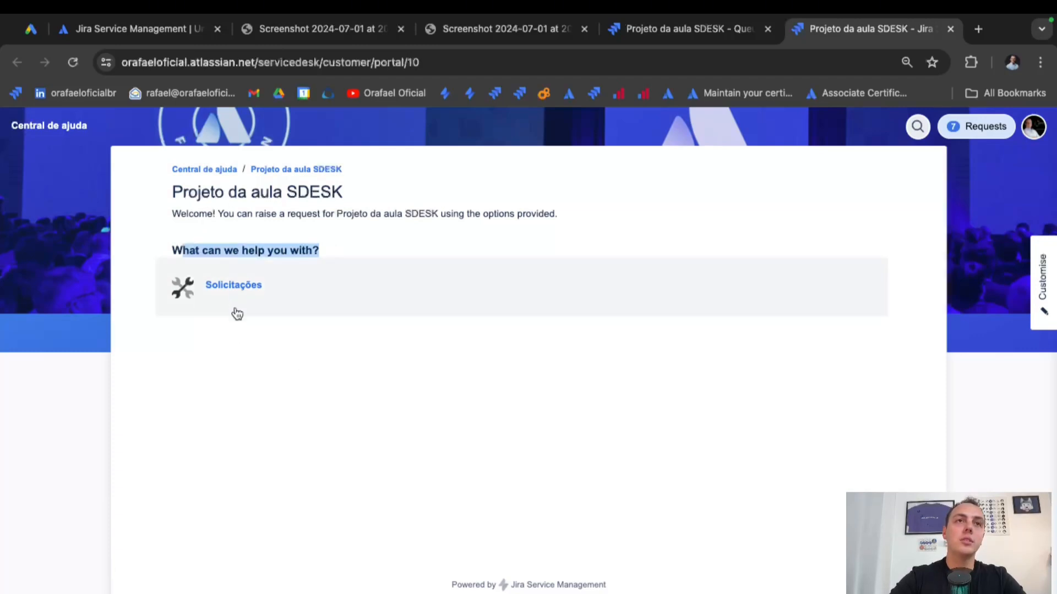
{"action": "left_click", "coordinate": [236, 285]}
{"action": "scroll", "coordinate": [449, 386], "scroll_direction": "down", "scroll_amount": 2}
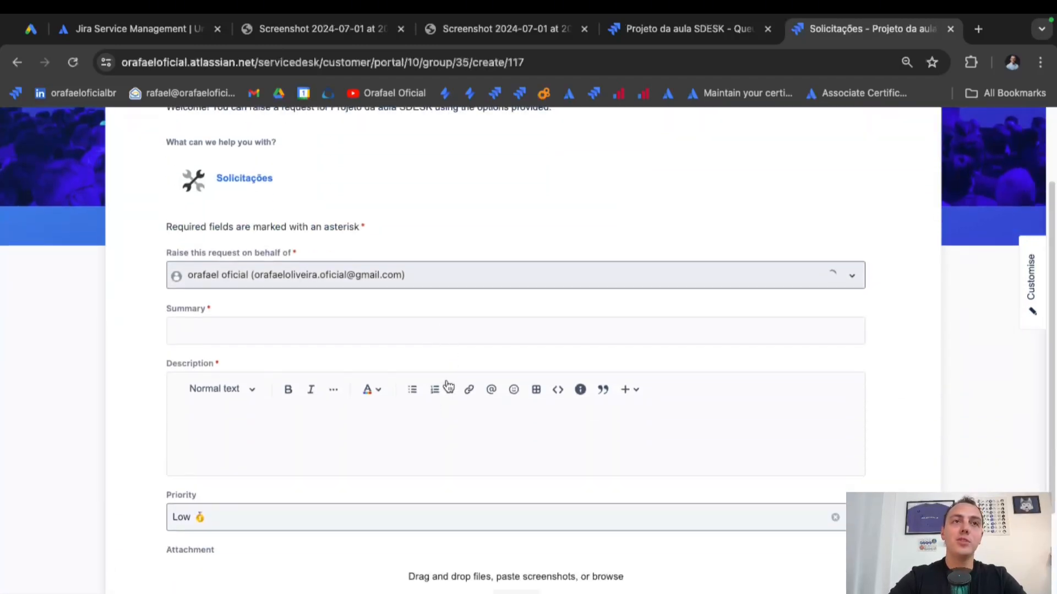
{"action": "left_click_drag", "start_coordinate": [157, 306], "coordinate": [269, 305]}
{"action": "left_click", "coordinate": [249, 324]}
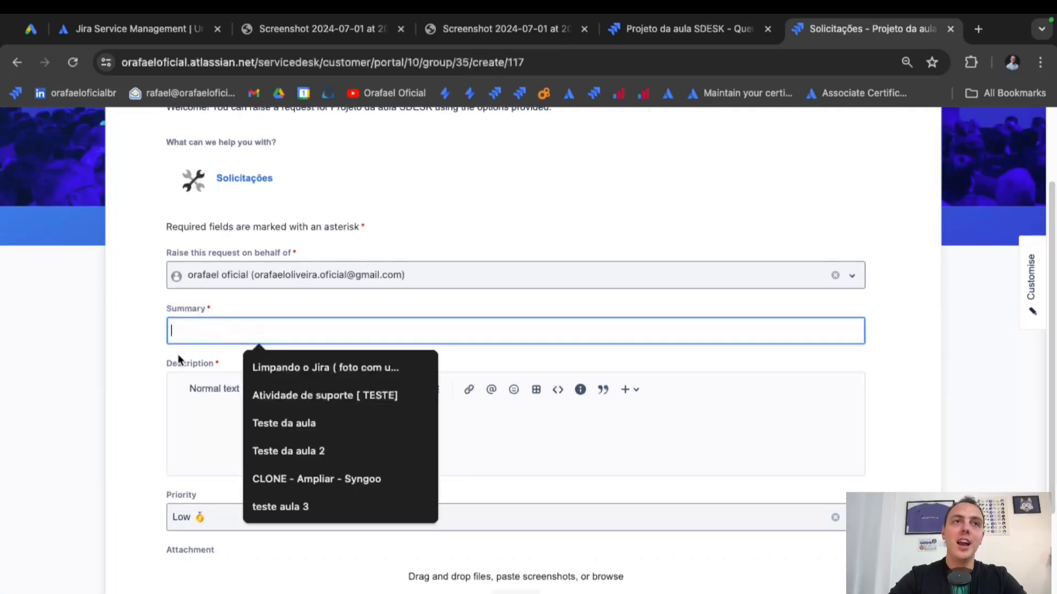
{"action": "left_click_drag", "start_coordinate": [173, 360], "coordinate": [248, 361]}
{"action": "left_click", "coordinate": [249, 361]}
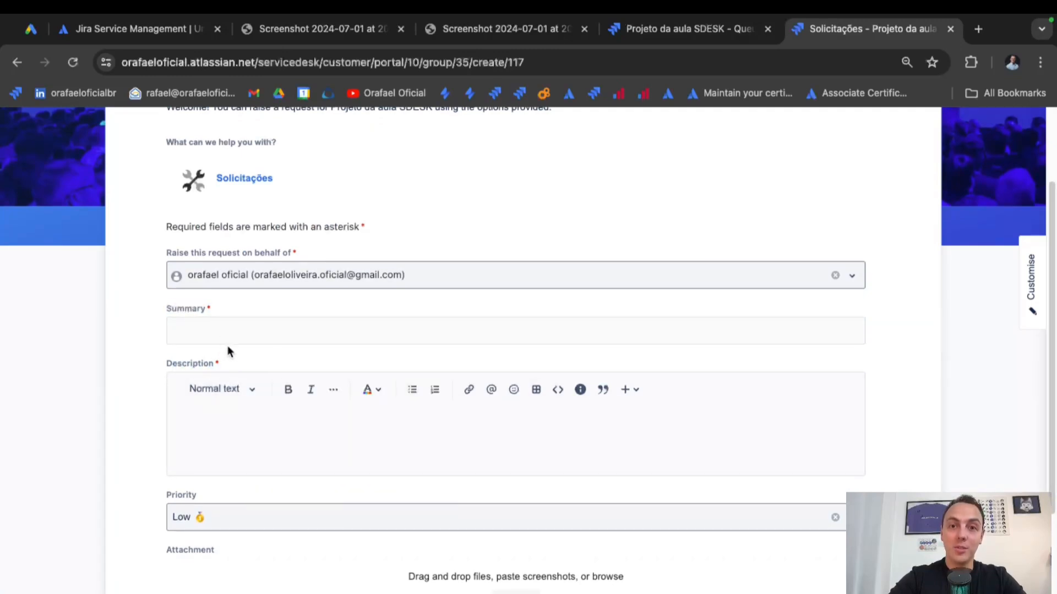
{"action": "scroll", "coordinate": [235, 497], "scroll_direction": "down", "scroll_amount": 2}
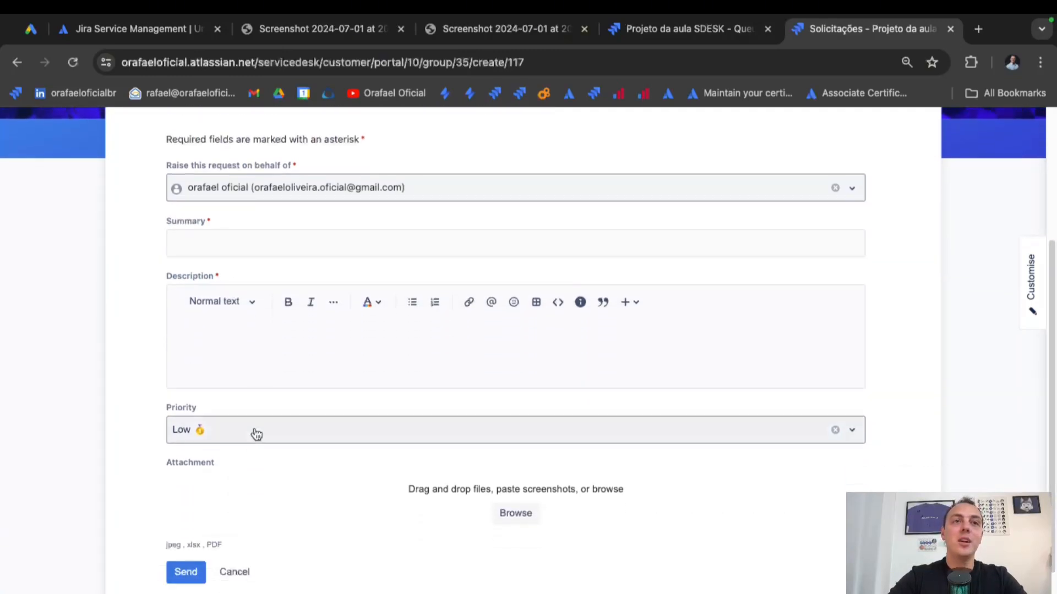
{"action": "left_click", "coordinate": [256, 432]}
{"action": "left_click", "coordinate": [256, 432]}
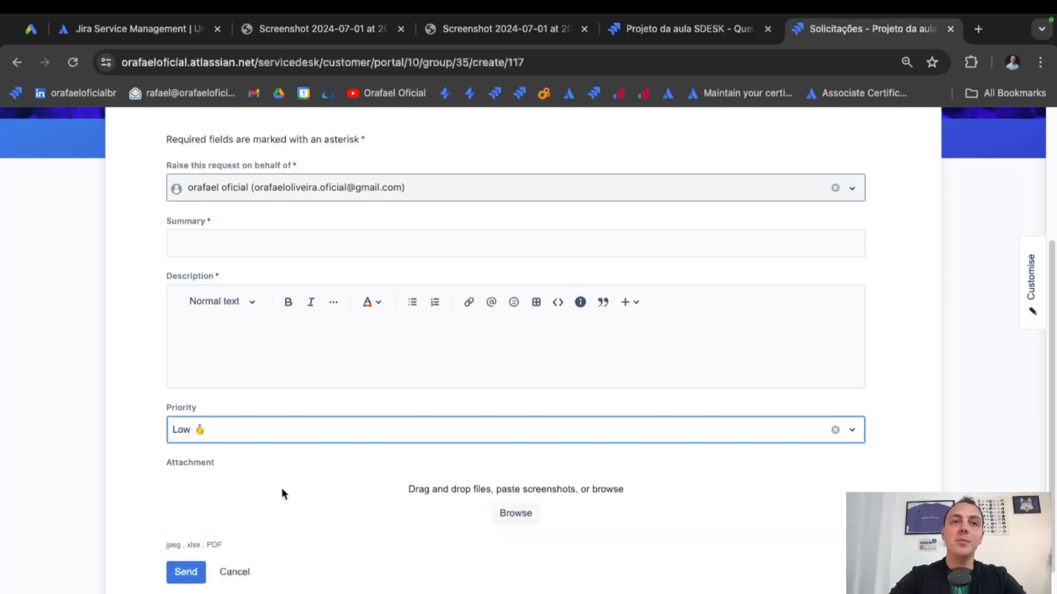
{"action": "triple_click", "coordinate": [209, 545]}
{"action": "left_click", "coordinate": [296, 550]}
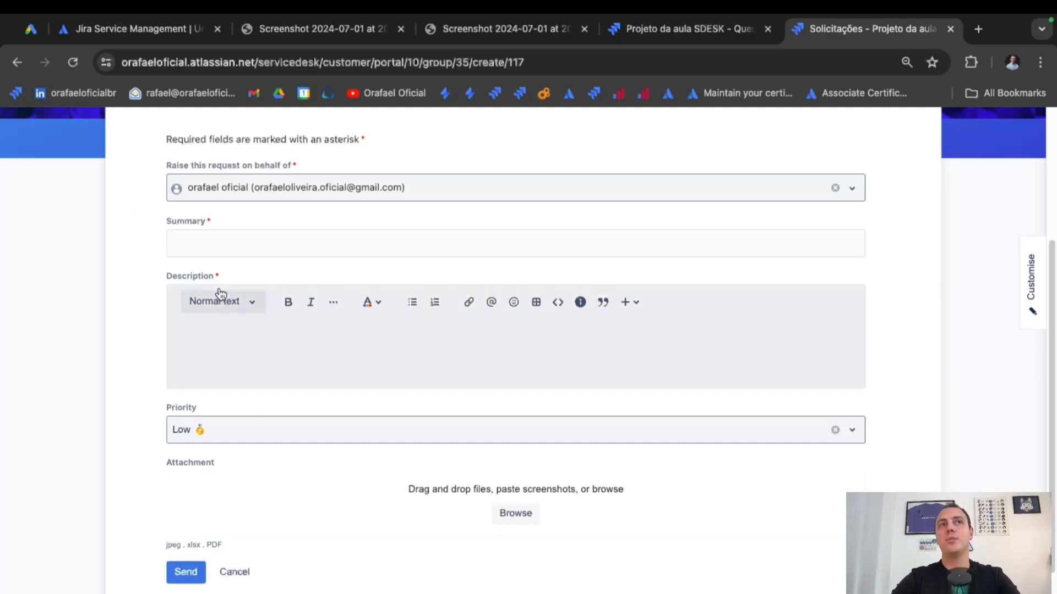
{"action": "left_click", "coordinate": [17, 62]}
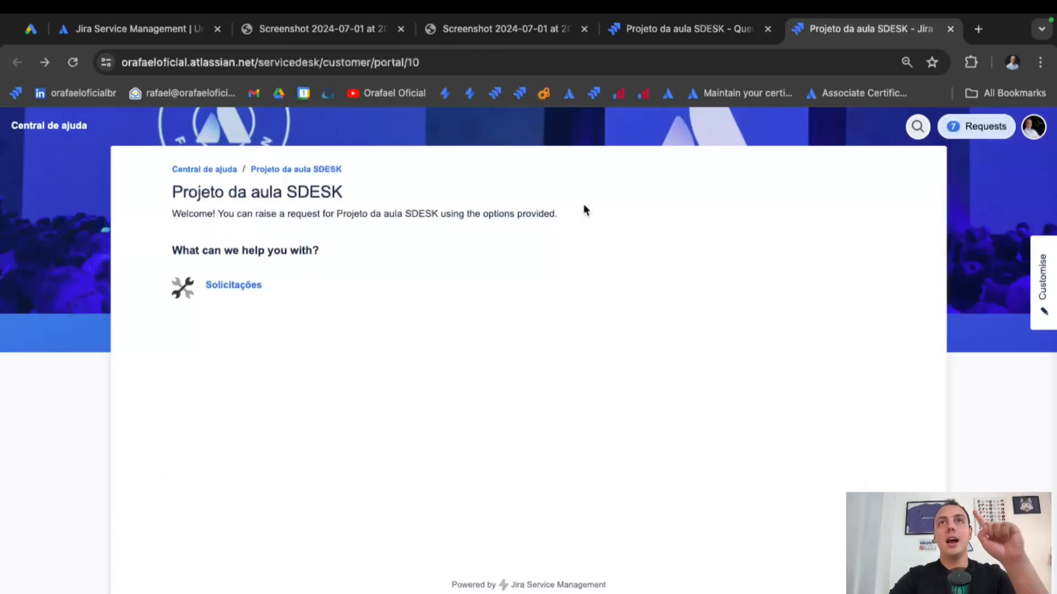
Go from the agent queues to the PDAS Request types settings page.
{"action": "left_click", "coordinate": [688, 28]}
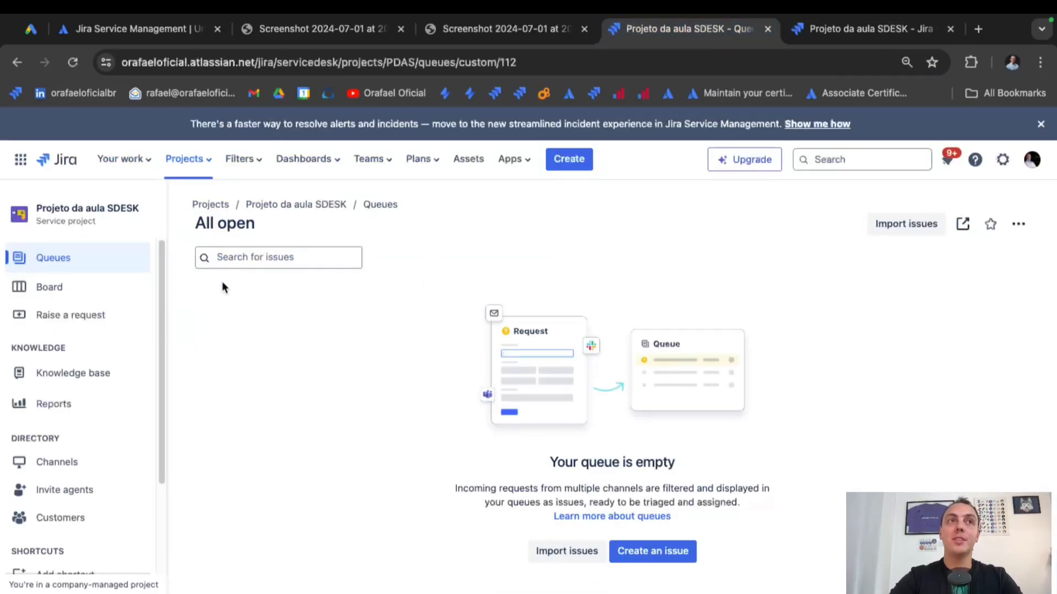
{"action": "scroll", "coordinate": [125, 448], "scroll_direction": "down", "scroll_amount": 3}
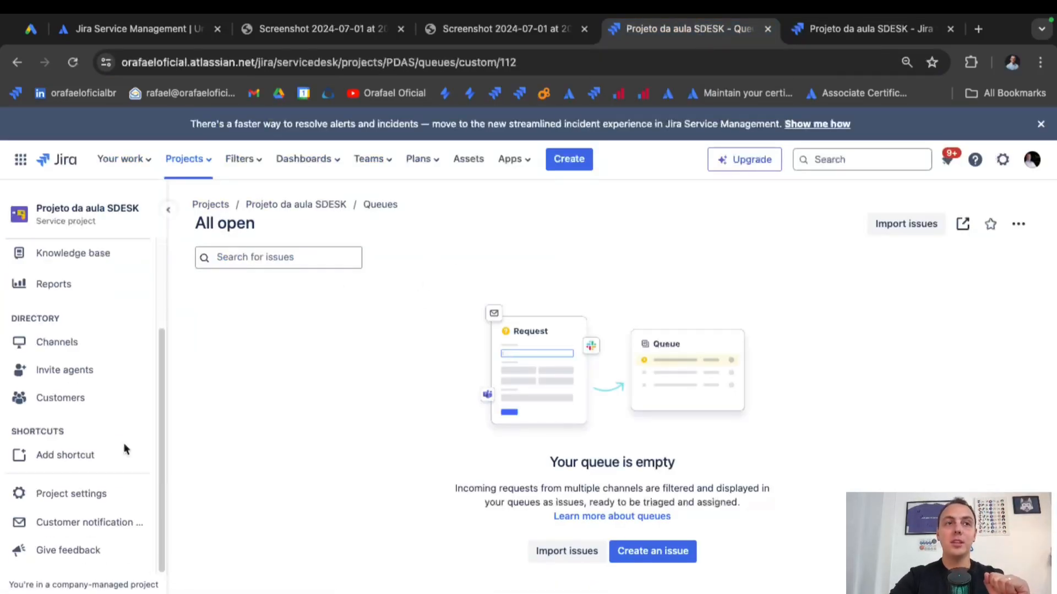
{"action": "left_click", "coordinate": [101, 503]}
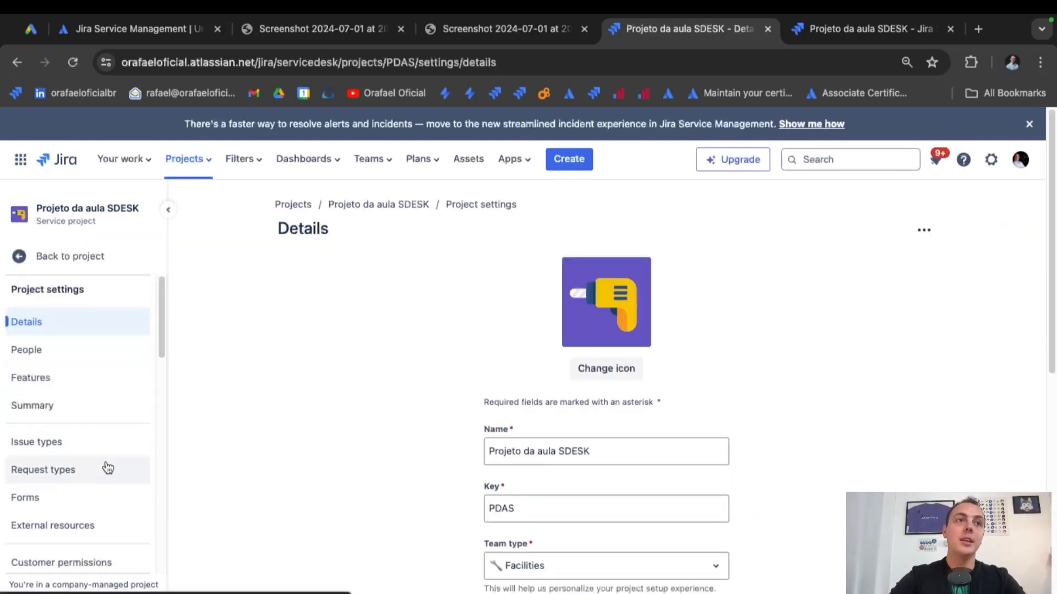
{"action": "scroll", "coordinate": [104, 473], "scroll_direction": "down", "scroll_amount": 3}
{"action": "scroll", "coordinate": [97, 396], "scroll_direction": "up", "scroll_amount": 3}
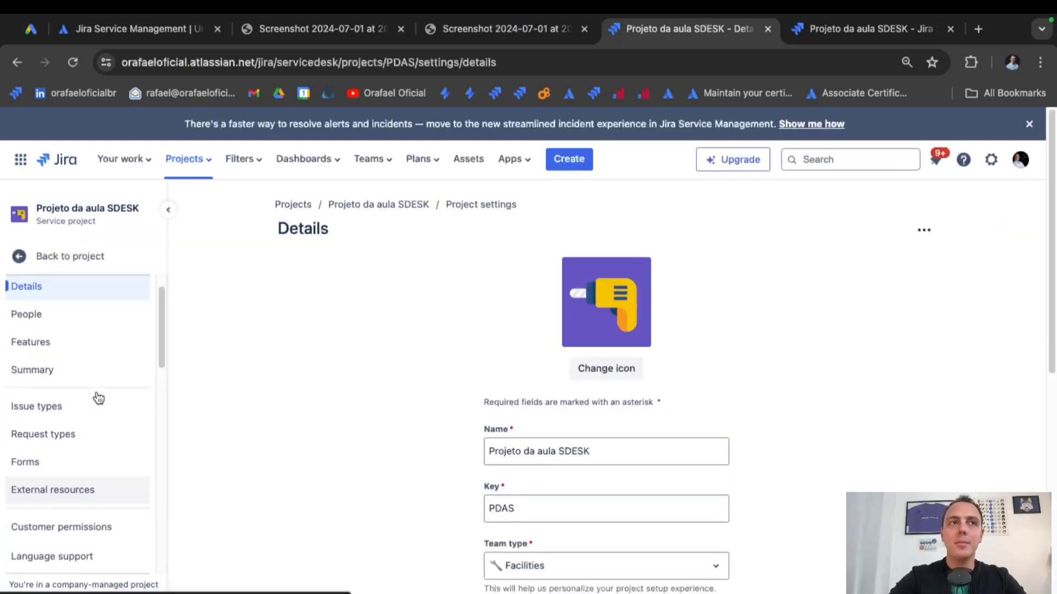
{"action": "left_click", "coordinate": [93, 434]}
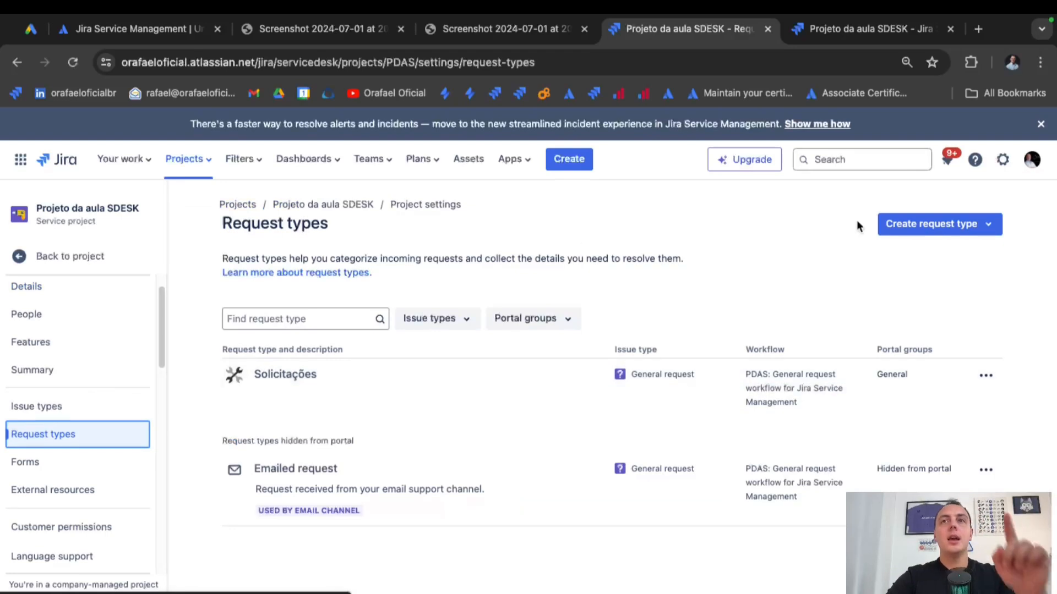
Start a blank request type, look at its issue type options, then discard it.
{"action": "left_click", "coordinate": [941, 227]}
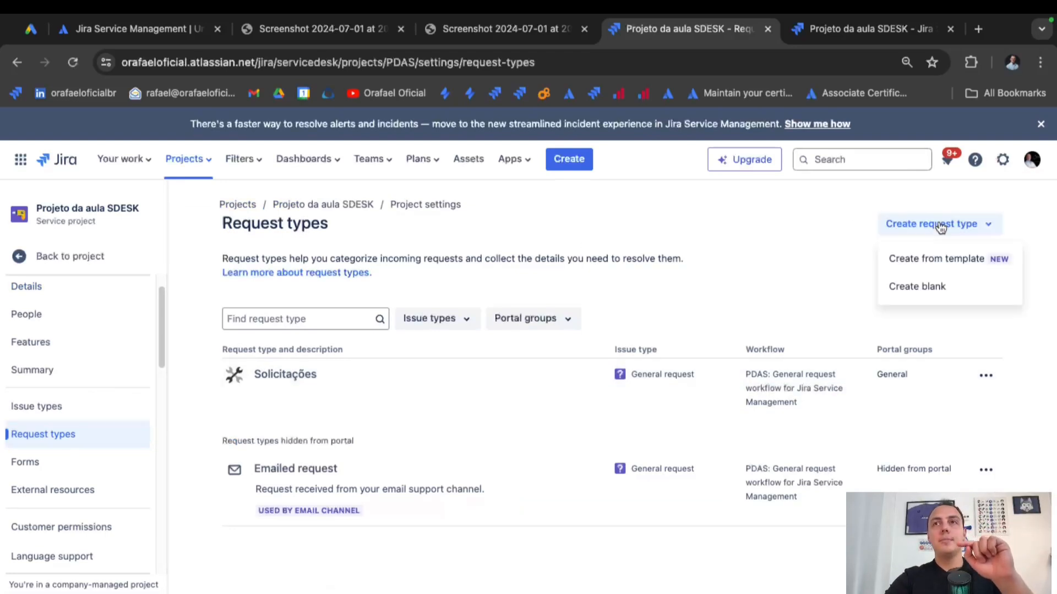
{"action": "left_click", "coordinate": [930, 291]}
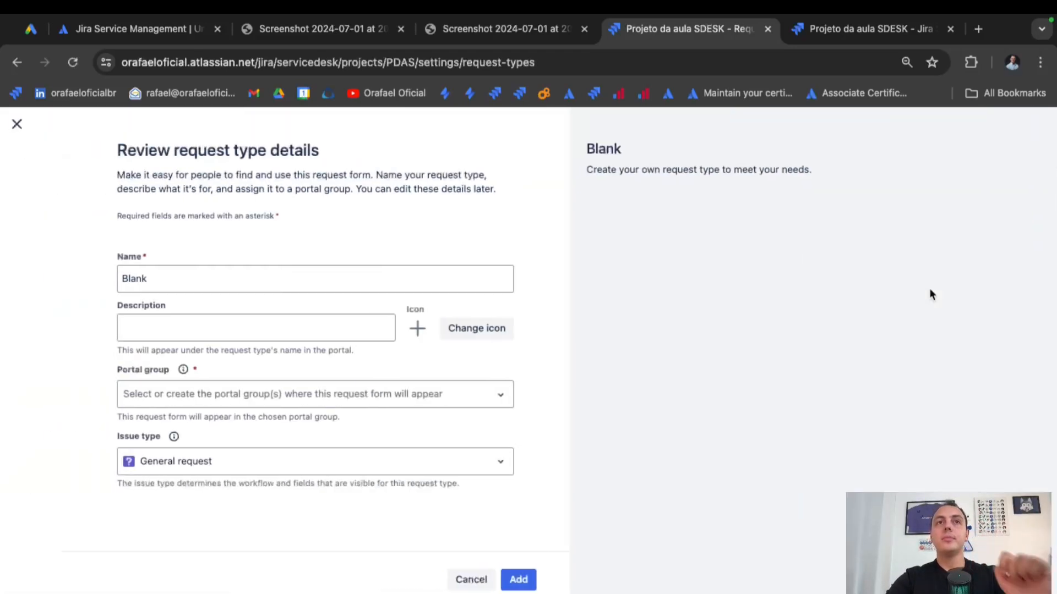
{"action": "left_click", "coordinate": [494, 465]}
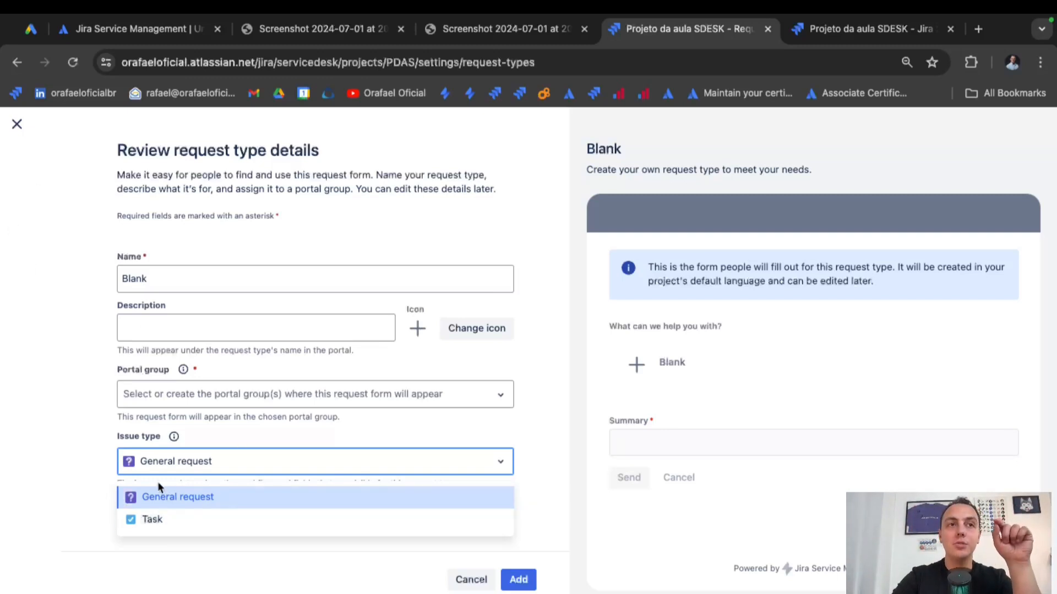
{"action": "left_click", "coordinate": [18, 125]}
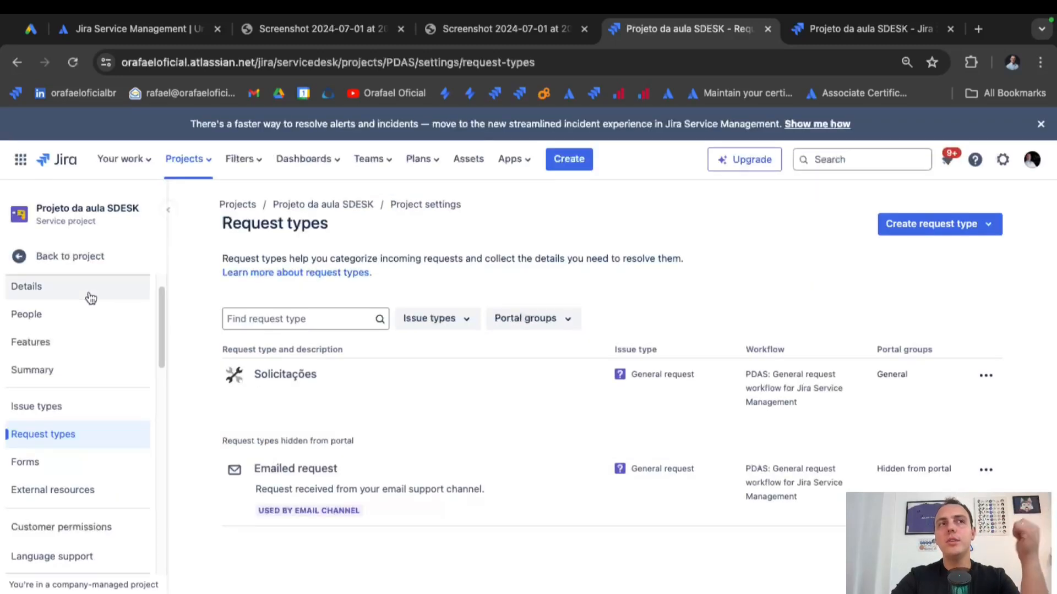
Open the PDAS settings Summary and scroll through its issue types, priorities and workflows.
{"action": "left_click", "coordinate": [54, 373]}
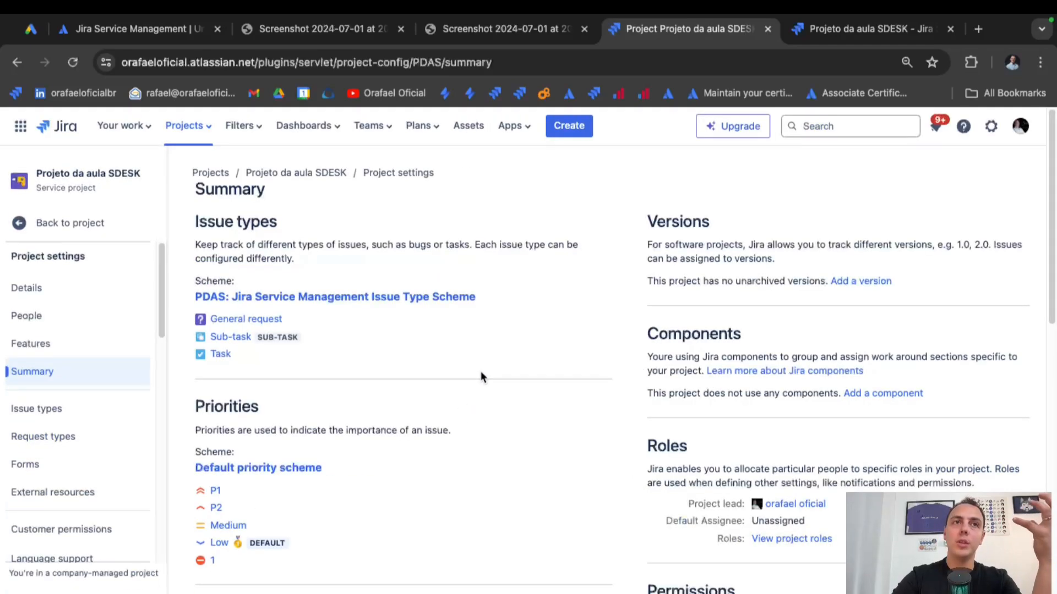
{"action": "scroll", "coordinate": [471, 368], "scroll_direction": "down", "scroll_amount": 3}
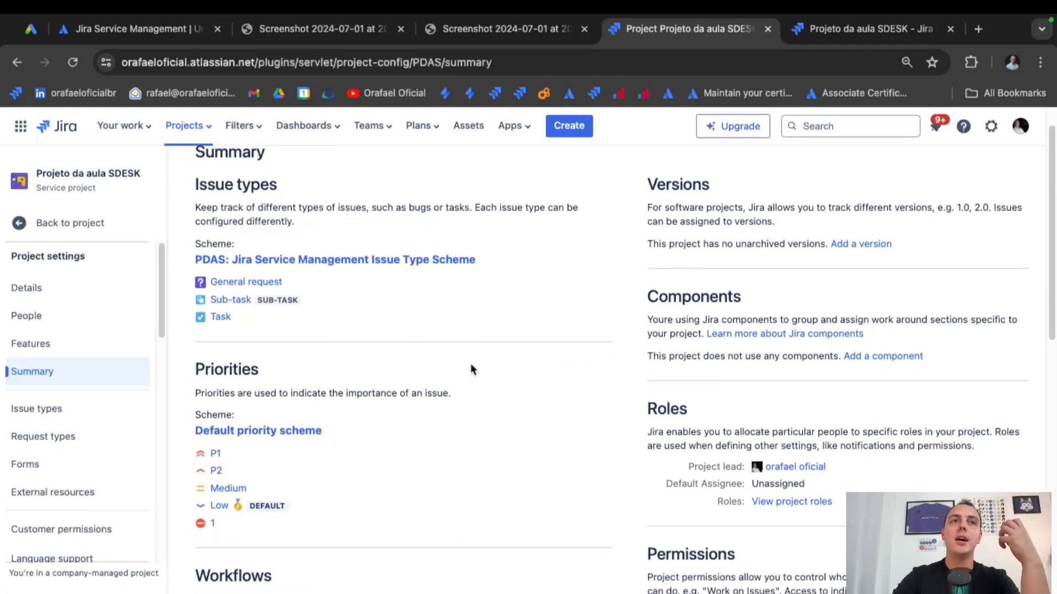
{"action": "scroll", "coordinate": [470, 363], "scroll_direction": "down", "scroll_amount": 3}
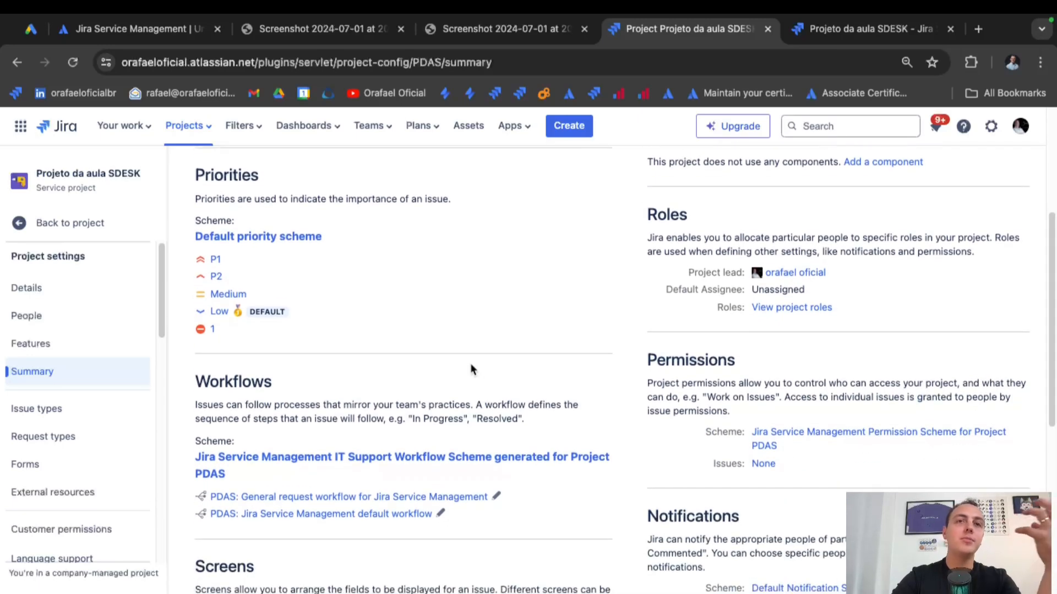
{"action": "scroll", "coordinate": [470, 366], "scroll_direction": "up", "scroll_amount": 6}
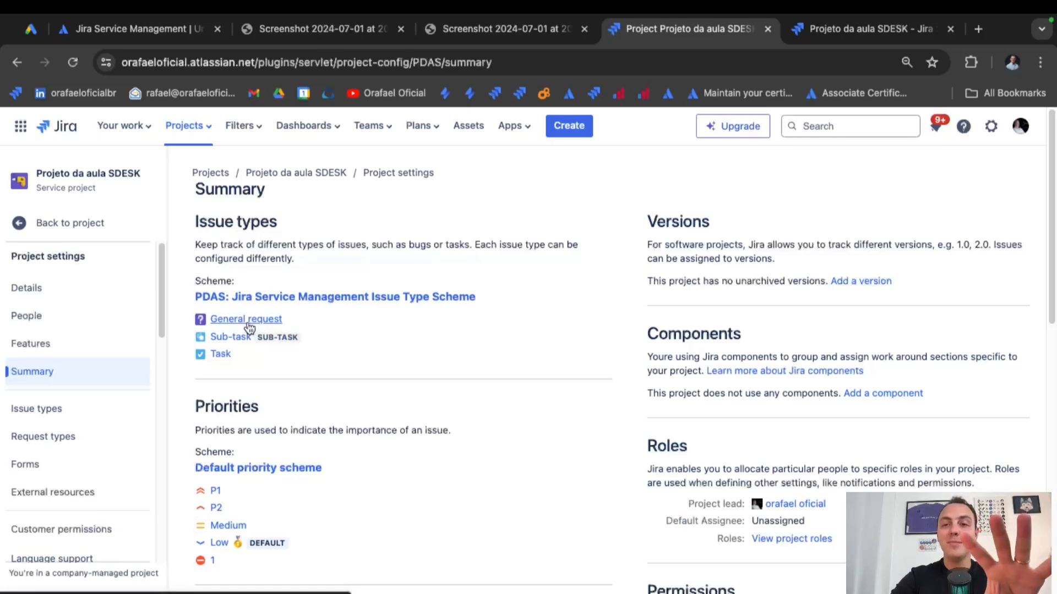
Edit the PDAS issue type scheme to include [System] Incident and save it.
{"action": "left_click", "coordinate": [324, 301]}
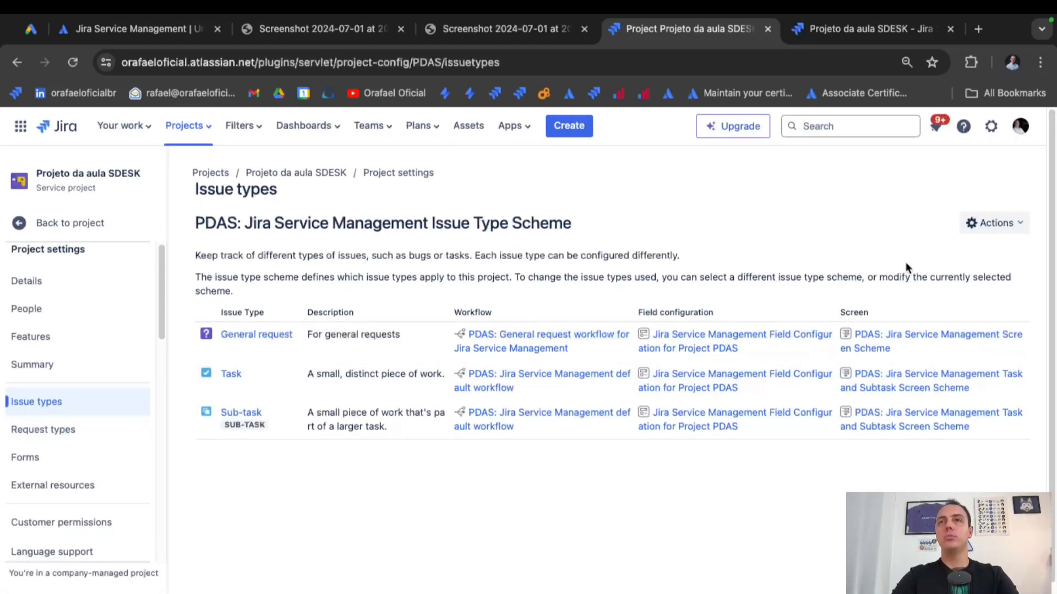
{"action": "left_click", "coordinate": [1012, 224]}
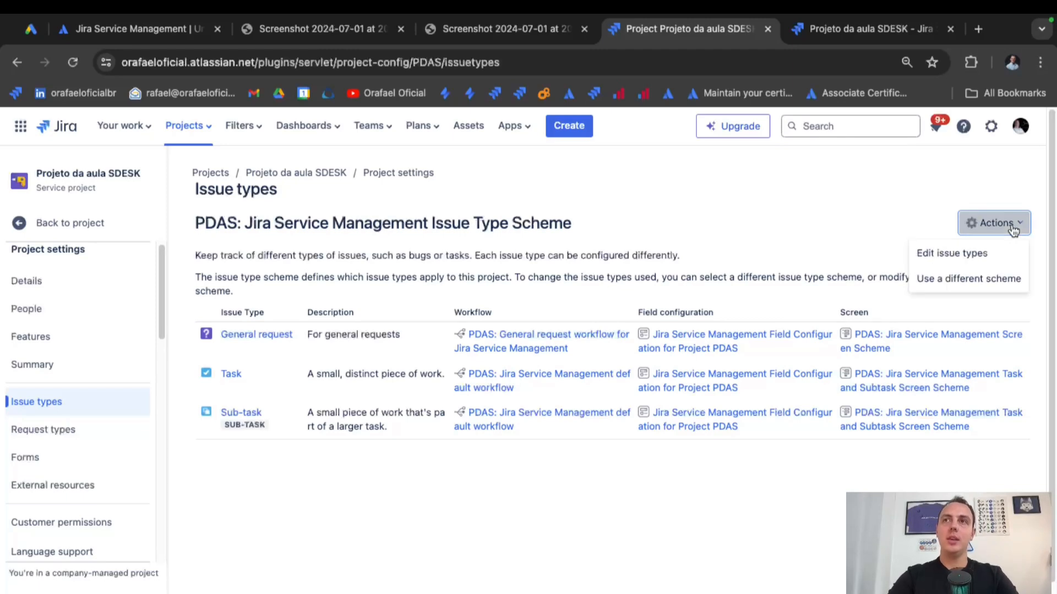
{"action": "left_click", "coordinate": [995, 260]}
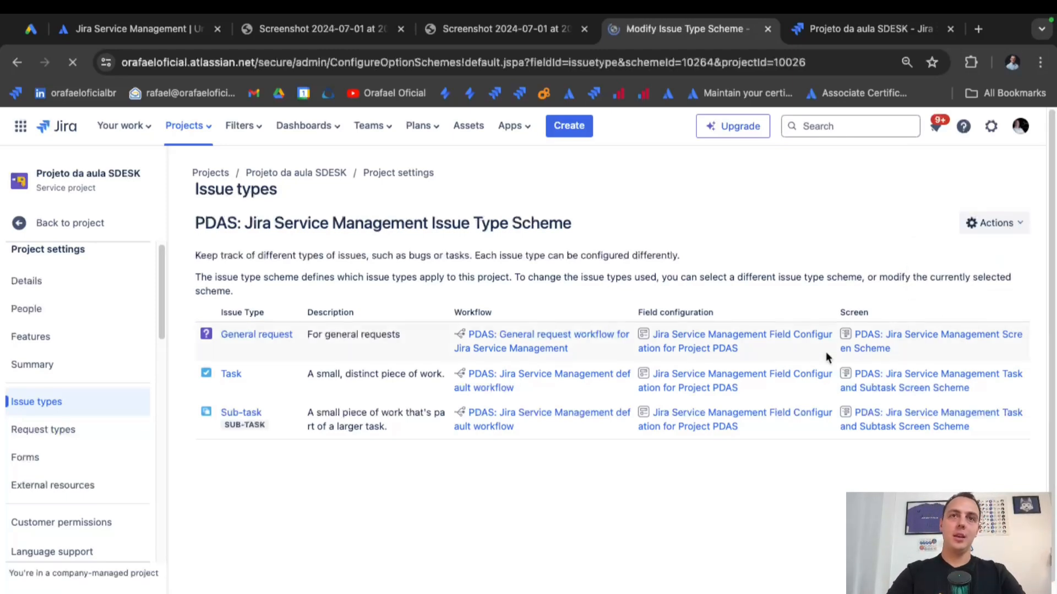
{"action": "scroll", "coordinate": [739, 390], "scroll_direction": "down", "scroll_amount": 4}
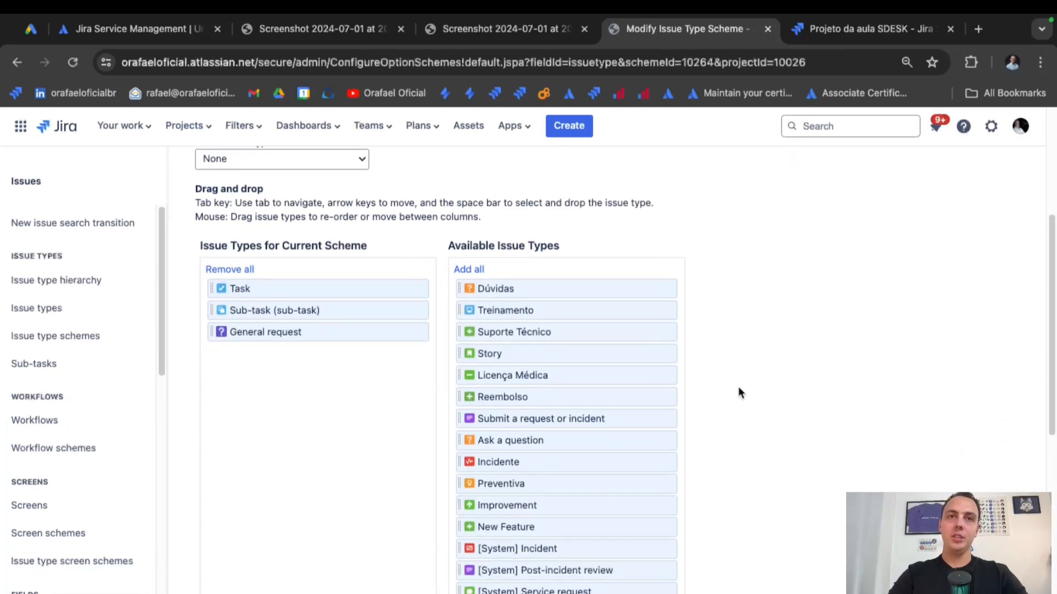
{"action": "scroll", "coordinate": [636, 524], "scroll_direction": "down", "scroll_amount": 6}
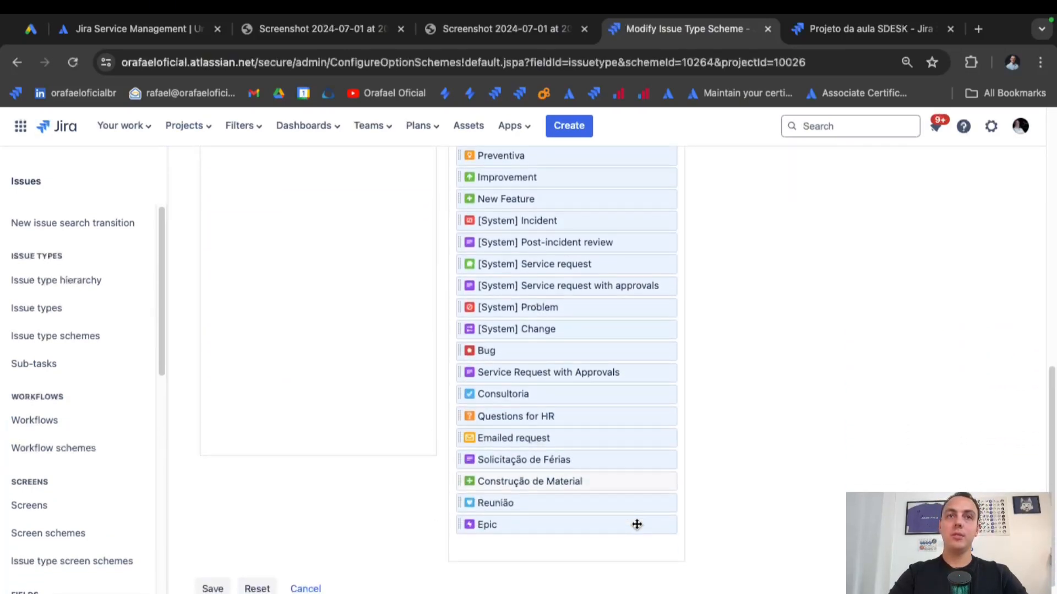
{"action": "scroll", "coordinate": [637, 524], "scroll_direction": "up", "scroll_amount": 4}
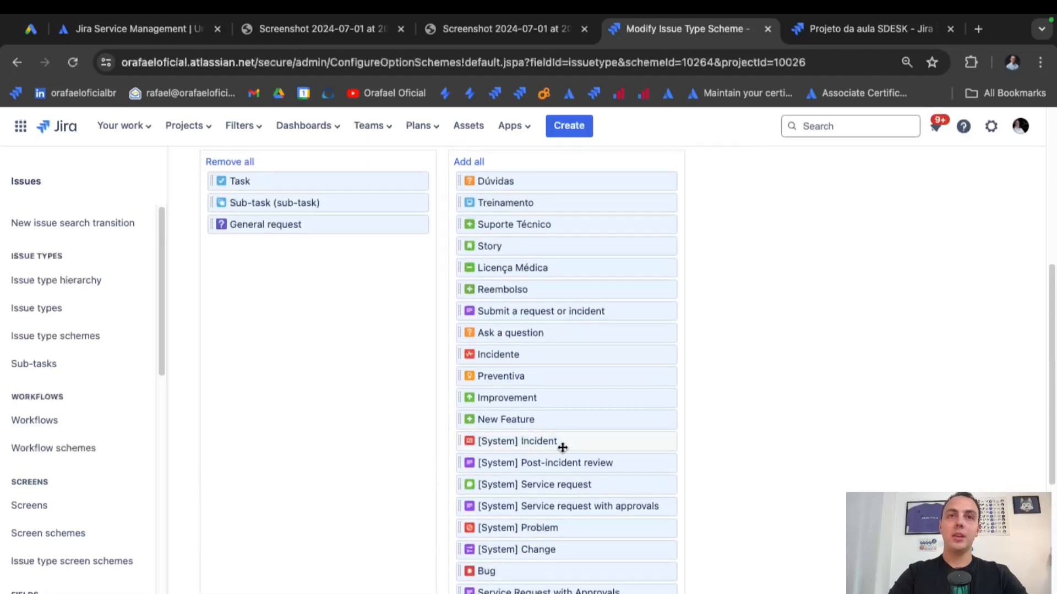
{"action": "left_click_drag", "start_coordinate": [573, 443], "coordinate": [352, 268]}
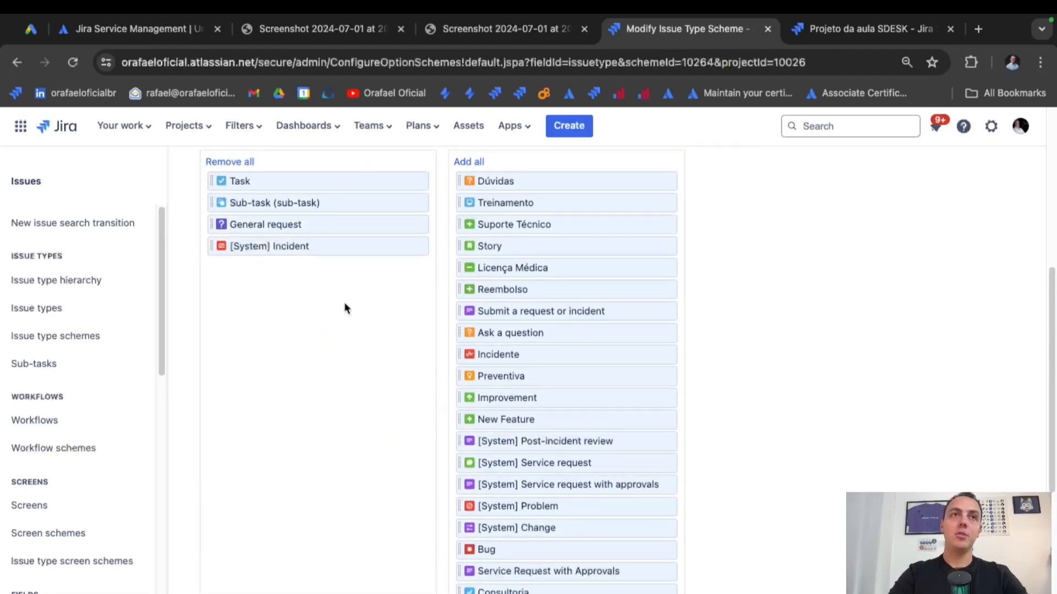
{"action": "scroll", "coordinate": [282, 303], "scroll_direction": "down", "scroll_amount": 4}
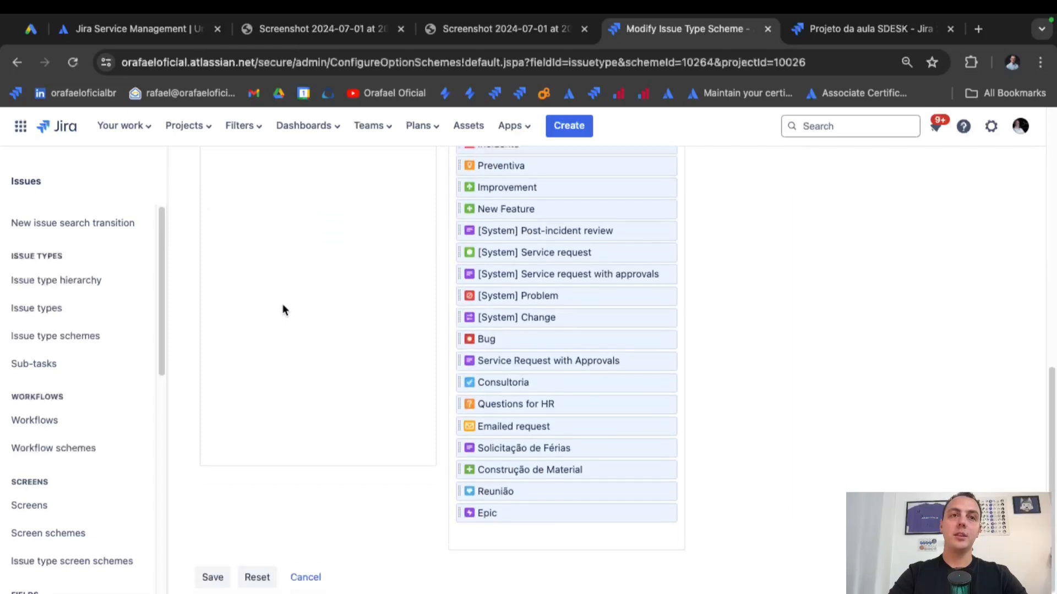
{"action": "left_click", "coordinate": [213, 574]}
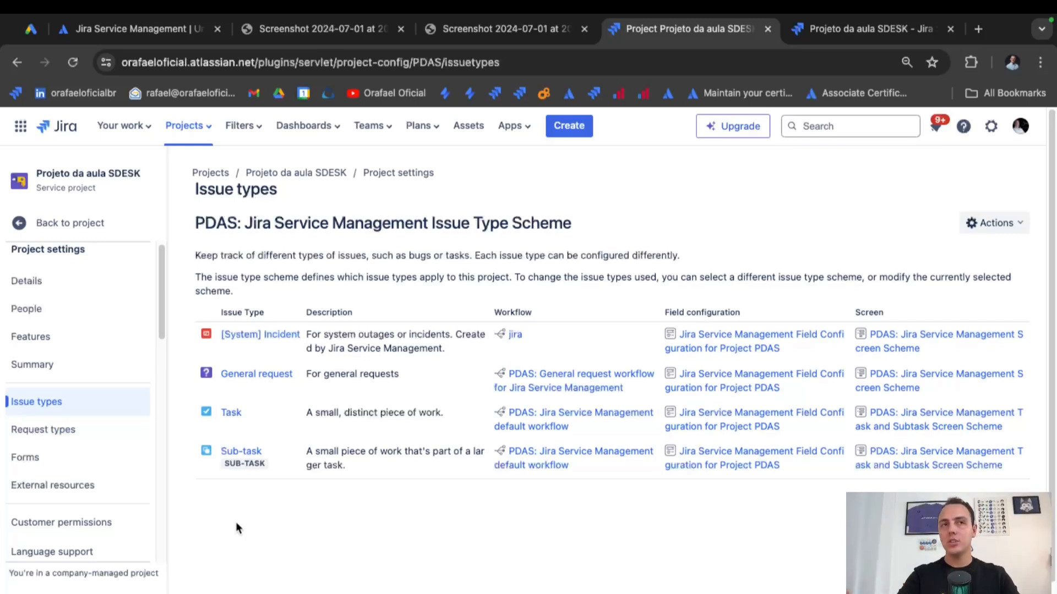
Start a blank request type and name it Incidente.
{"action": "left_click", "coordinate": [89, 438]}
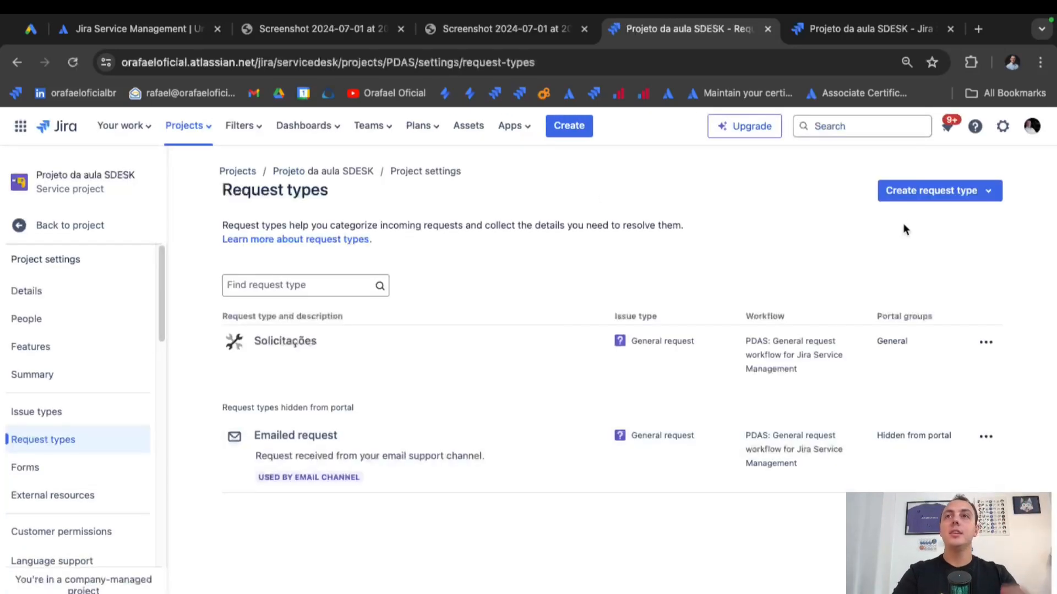
{"action": "left_click", "coordinate": [927, 199]}
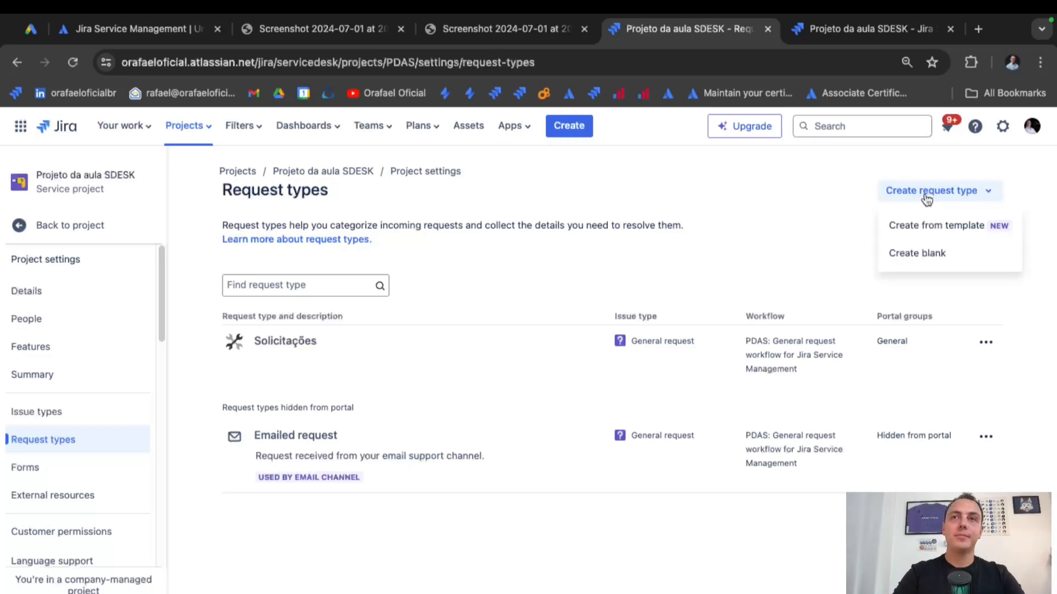
{"action": "left_click", "coordinate": [936, 262]}
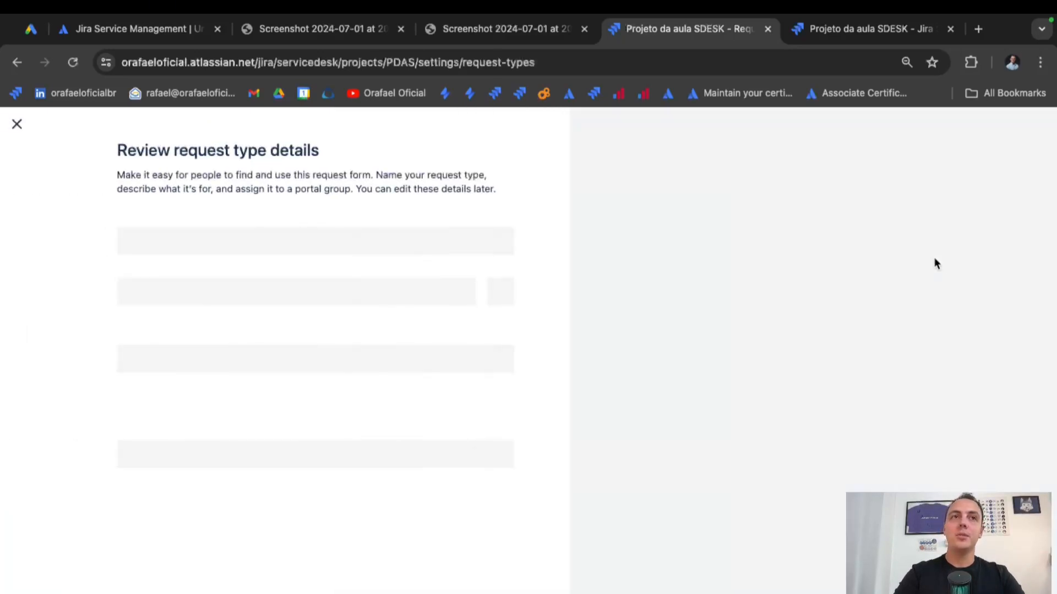
{"action": "double_click", "coordinate": [270, 275]}
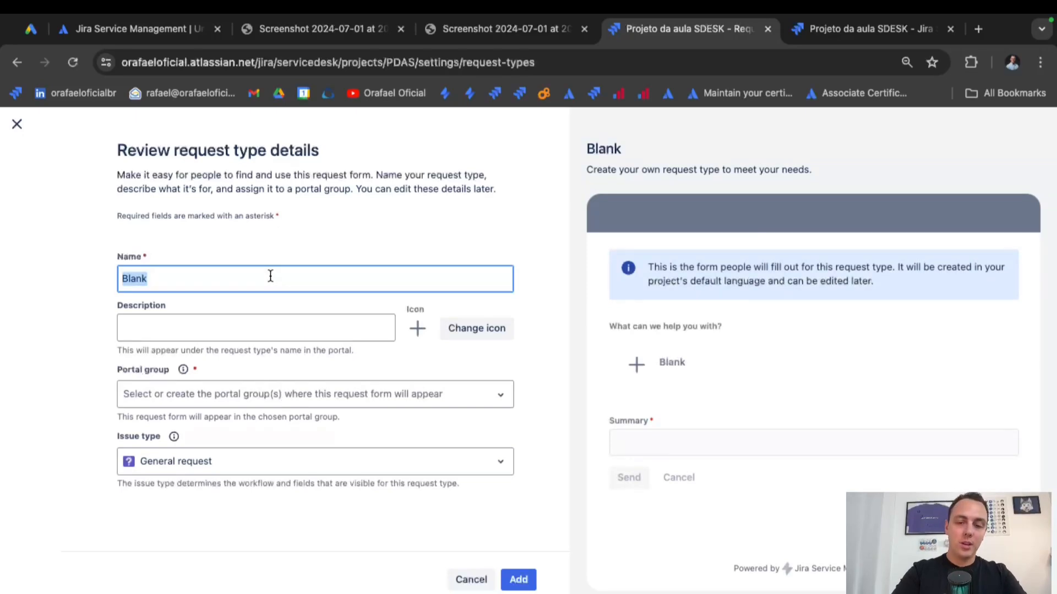
{"action": "key", "text": "BackSpace"}
{"action": "type", "text": "Incidente"}
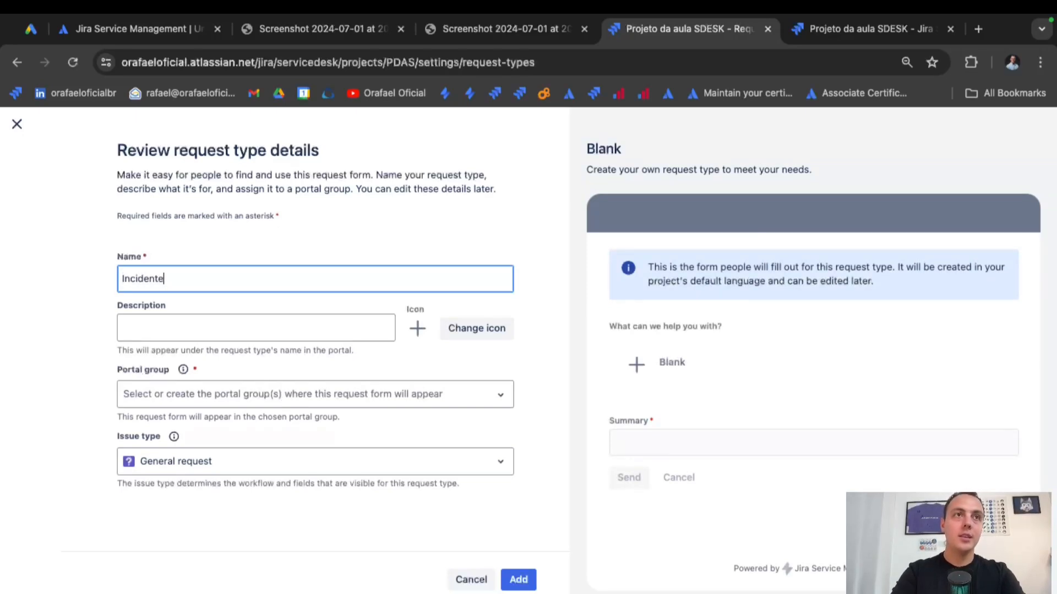
Give it a megaphone icon, [System] Incident issue type and General portal group, then add it.
{"action": "left_click", "coordinate": [477, 331]}
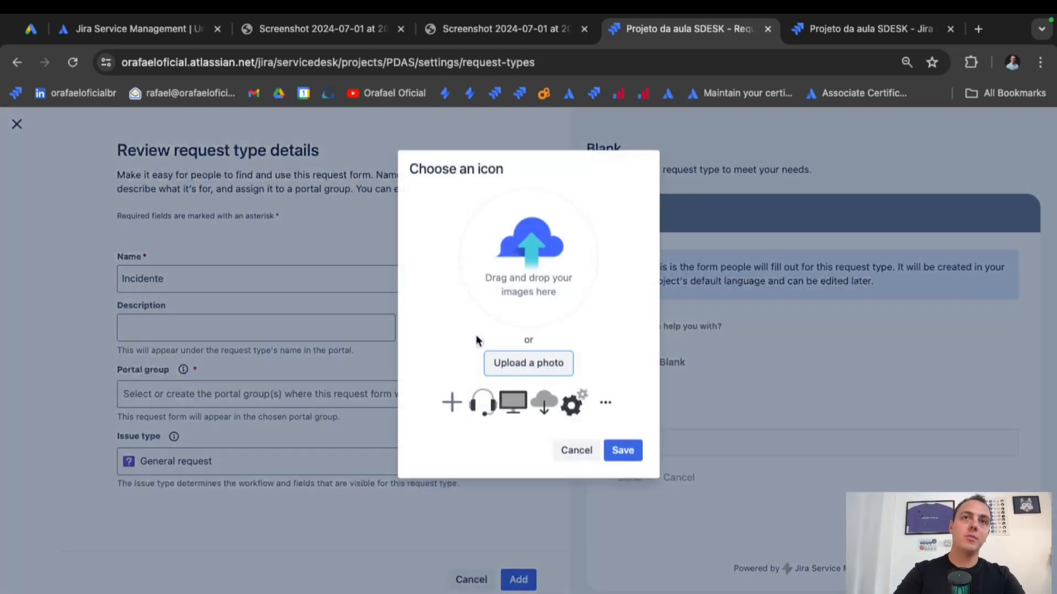
{"action": "left_click", "coordinate": [603, 403]}
{"action": "scroll", "coordinate": [603, 385], "scroll_direction": "down", "scroll_amount": 4}
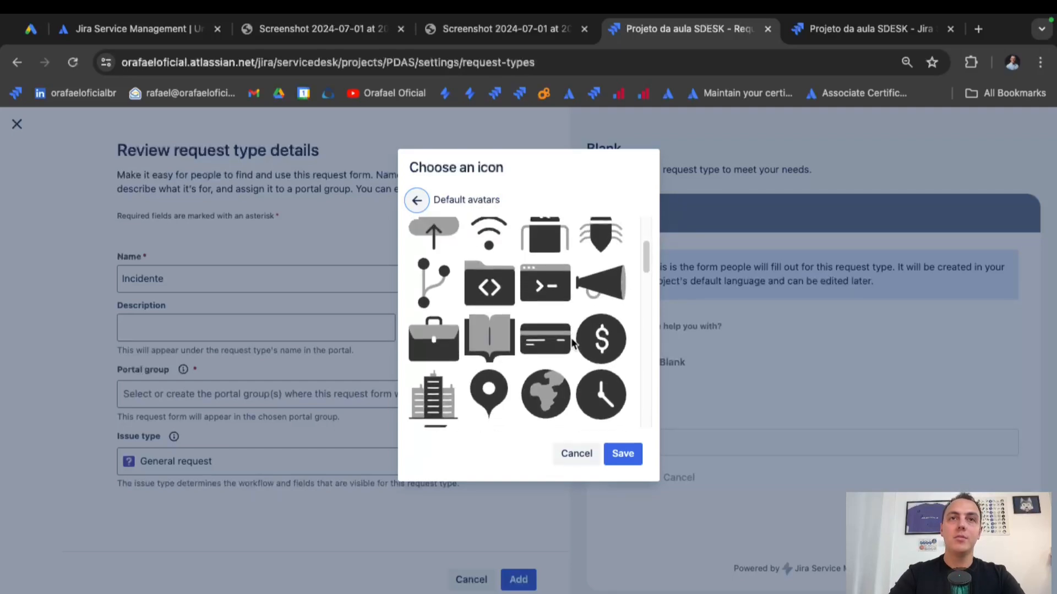
{"action": "left_click", "coordinate": [596, 314]}
{"action": "left_click", "coordinate": [622, 457]}
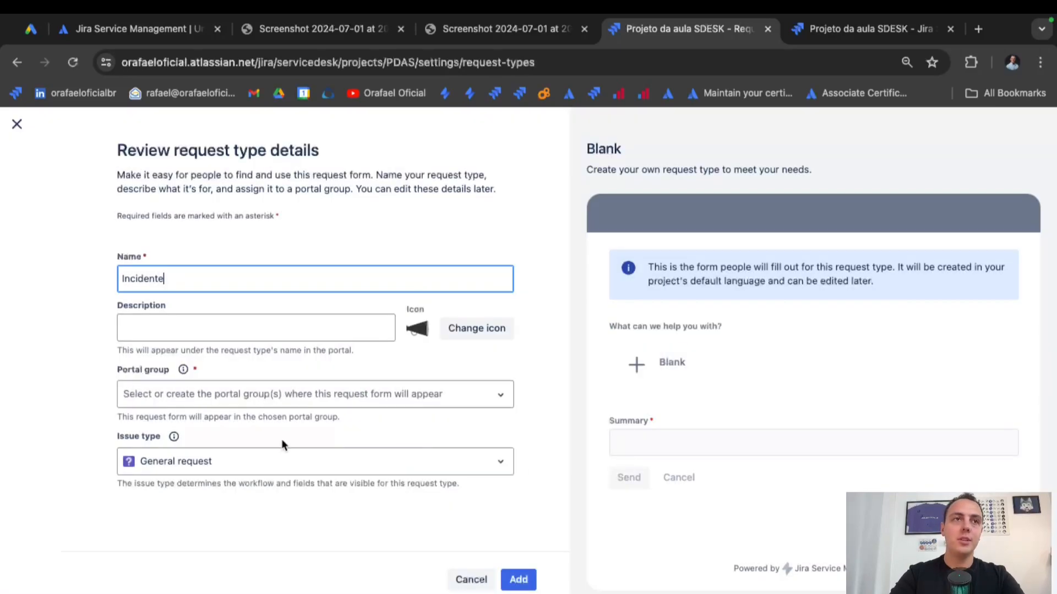
{"action": "left_click", "coordinate": [272, 463]}
{"action": "left_click", "coordinate": [220, 520]}
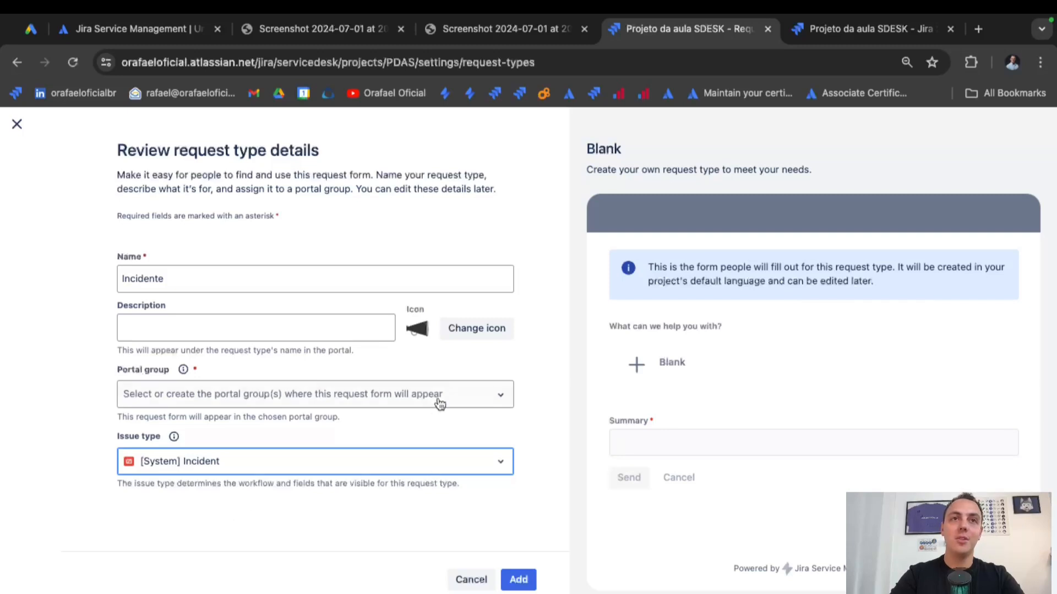
{"action": "left_click", "coordinate": [479, 403]}
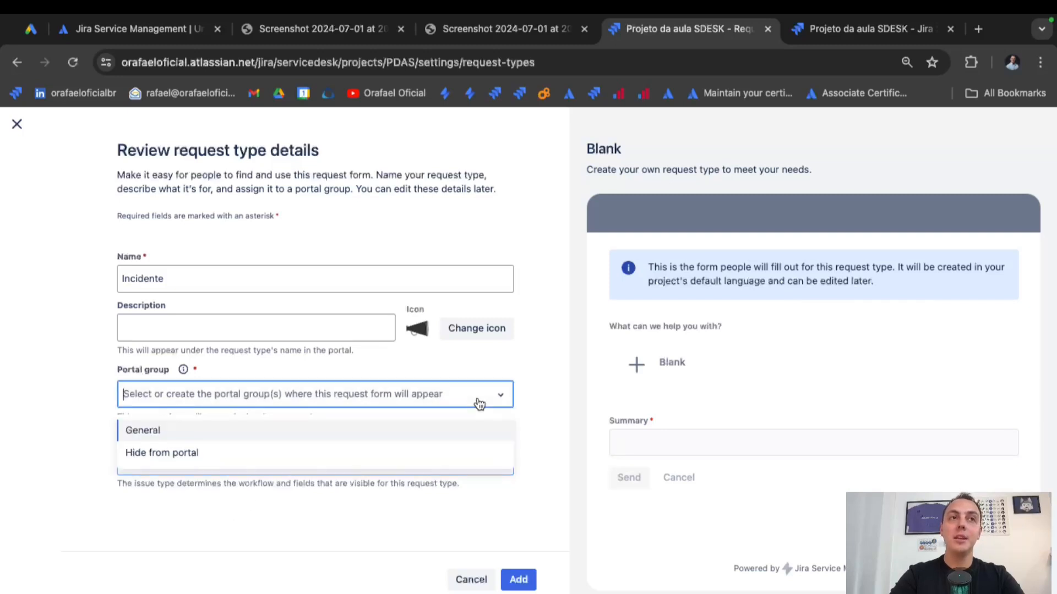
{"action": "left_click", "coordinate": [303, 435]}
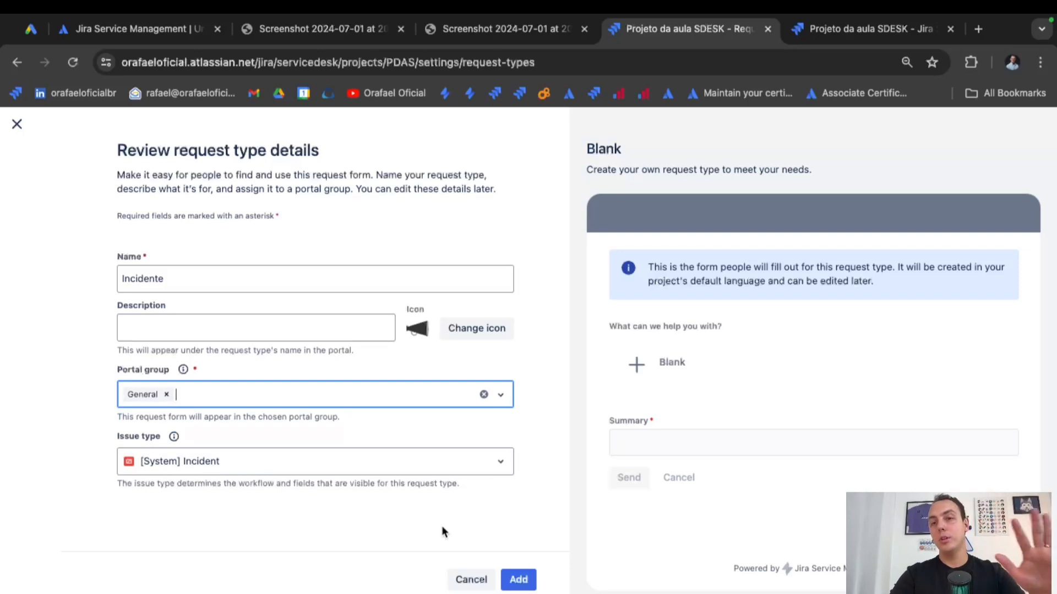
{"action": "left_click", "coordinate": [524, 582]}
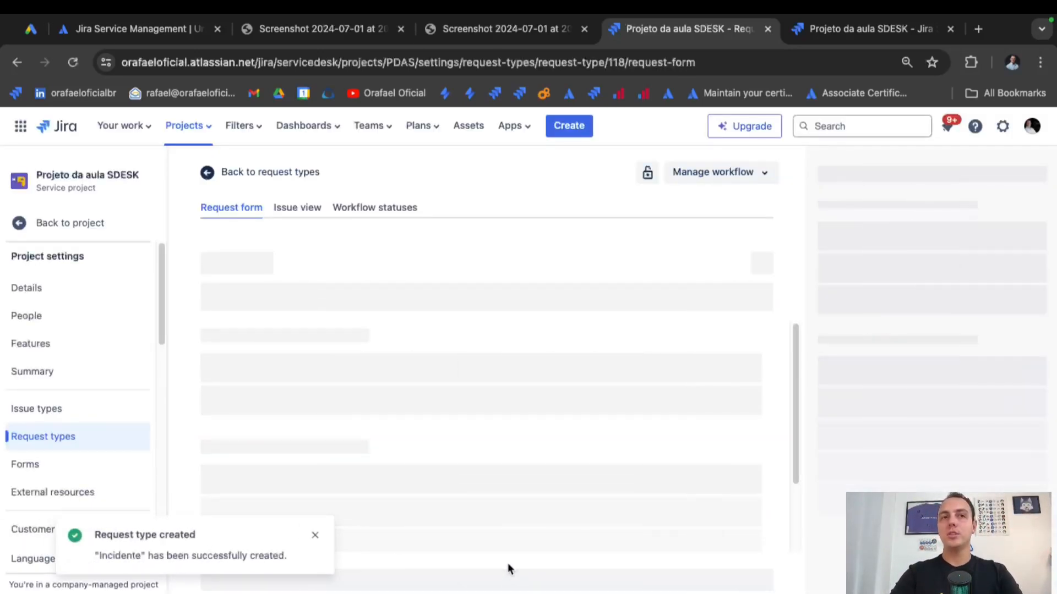
Add Attachment and Description fields to the Incidente form, save, and dismiss the confirmation.
{"action": "left_click", "coordinate": [316, 539]}
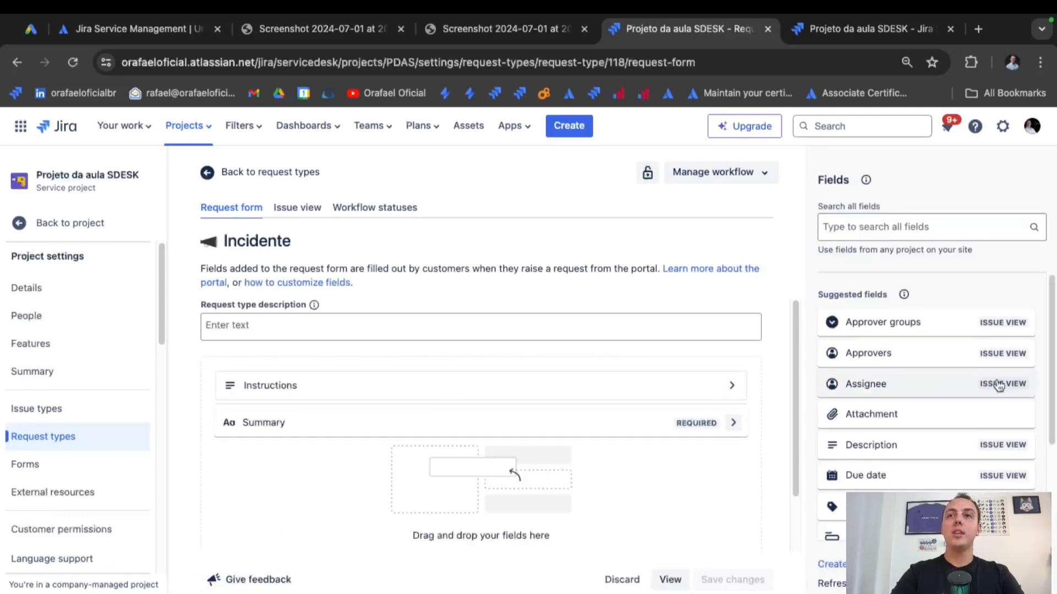
{"action": "left_click_drag", "start_coordinate": [955, 420], "coordinate": [639, 456]}
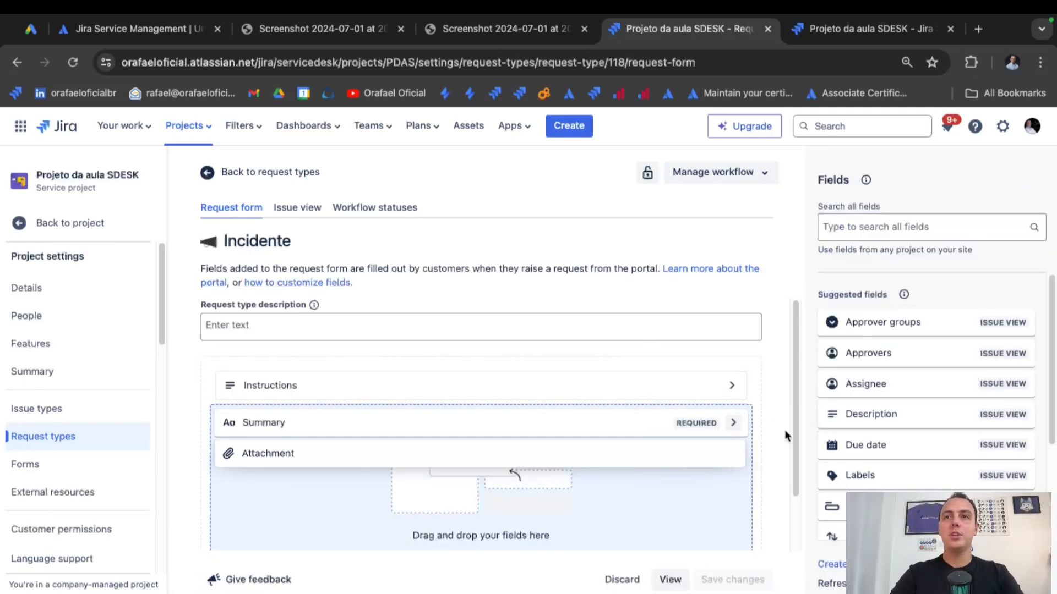
{"action": "scroll", "coordinate": [949, 492], "scroll_direction": "down", "scroll_amount": 1}
{"action": "left_click_drag", "start_coordinate": [913, 374], "coordinate": [656, 439]}
{"action": "scroll", "coordinate": [777, 484], "scroll_direction": "down", "scroll_amount": 1}
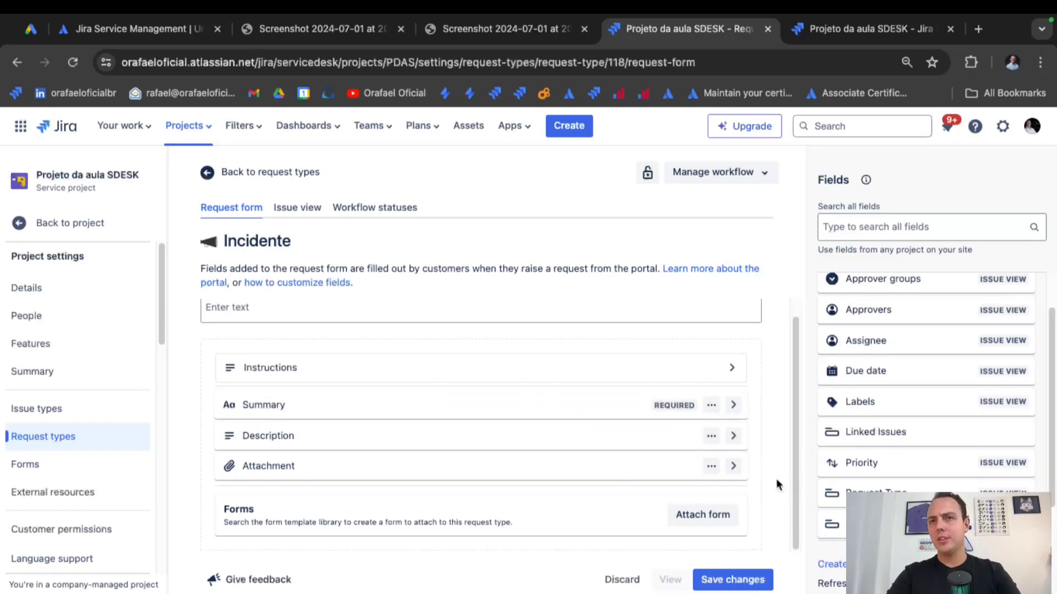
{"action": "scroll", "coordinate": [869, 471], "scroll_direction": "down", "scroll_amount": 2}
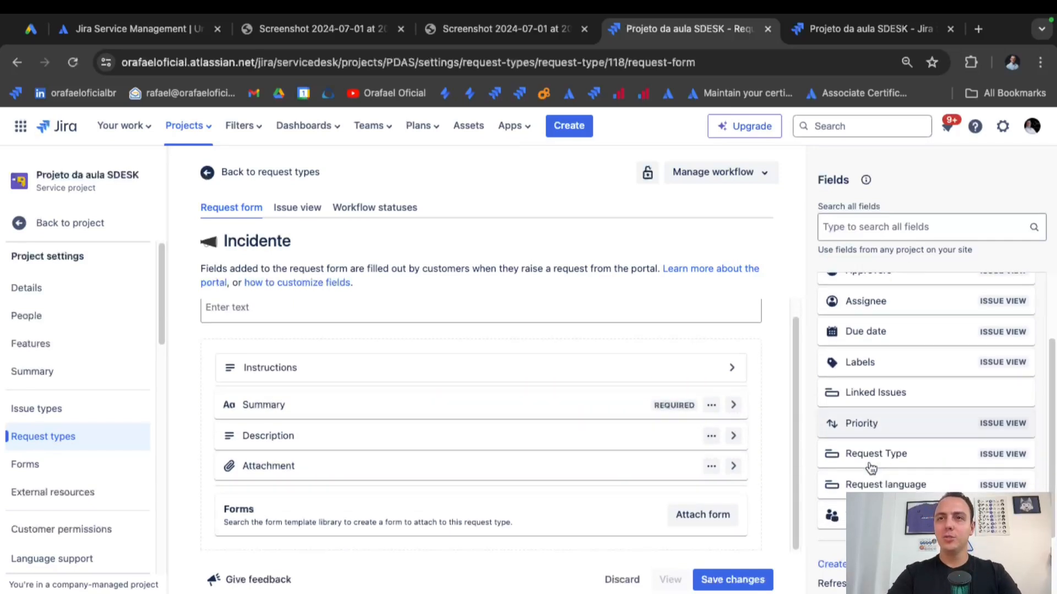
{"action": "scroll", "coordinate": [881, 472], "scroll_direction": "up", "scroll_amount": 3}
{"action": "left_click", "coordinate": [725, 576]}
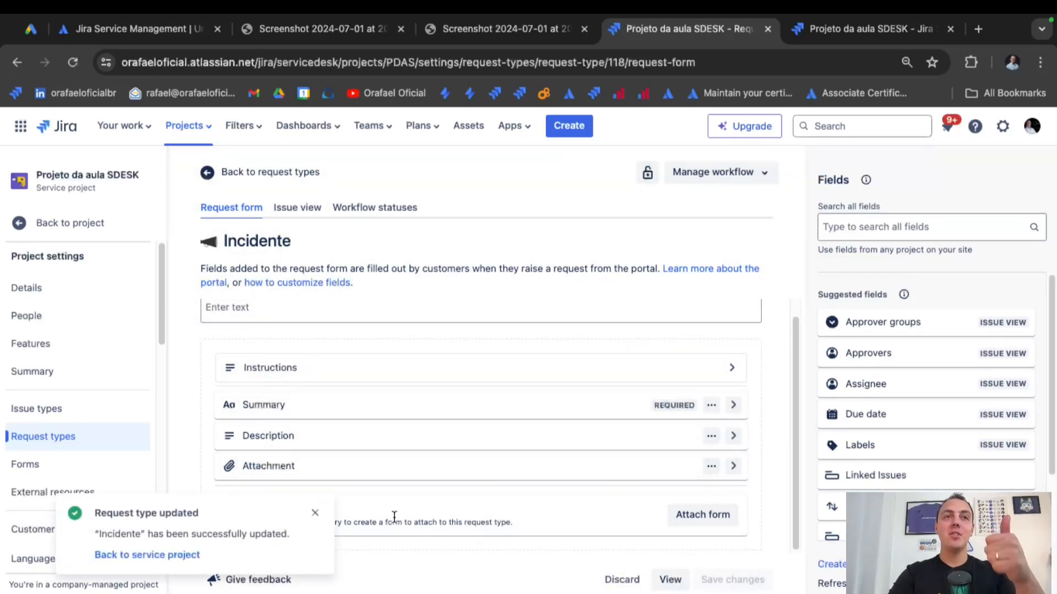
{"action": "left_click", "coordinate": [316, 518]}
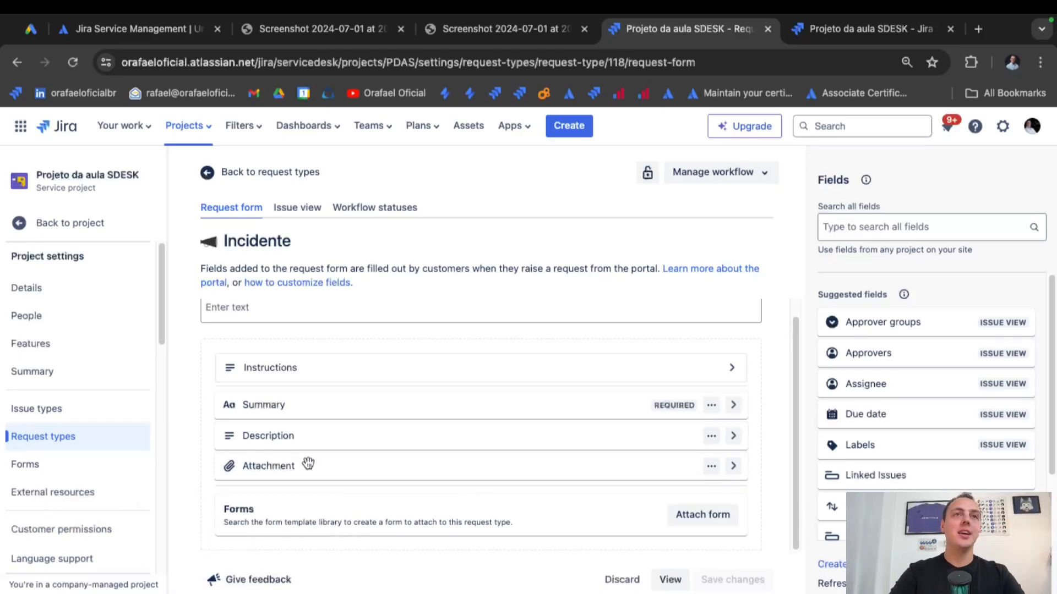
Reload the customer portal, review the Incidente request form, then return to project settings.
{"action": "left_click", "coordinate": [848, 31]}
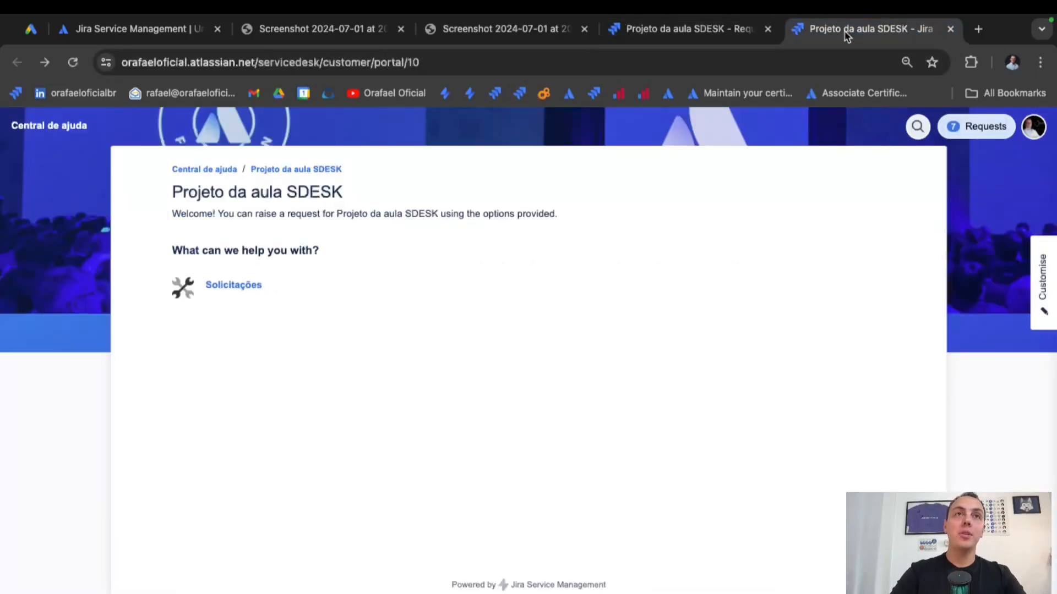
{"action": "left_click", "coordinate": [72, 62]}
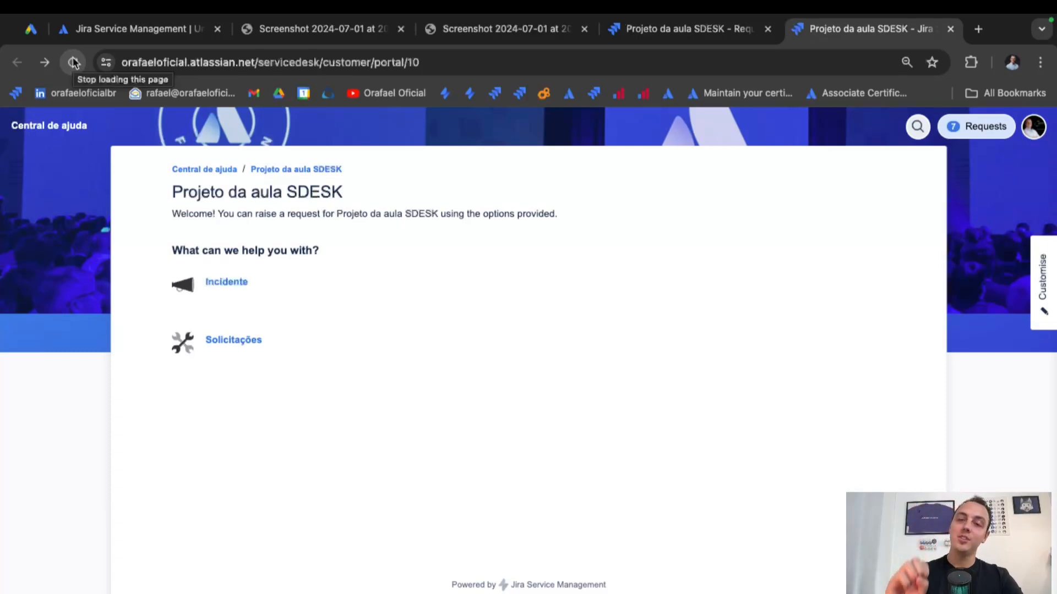
{"action": "left_click", "coordinate": [226, 295]}
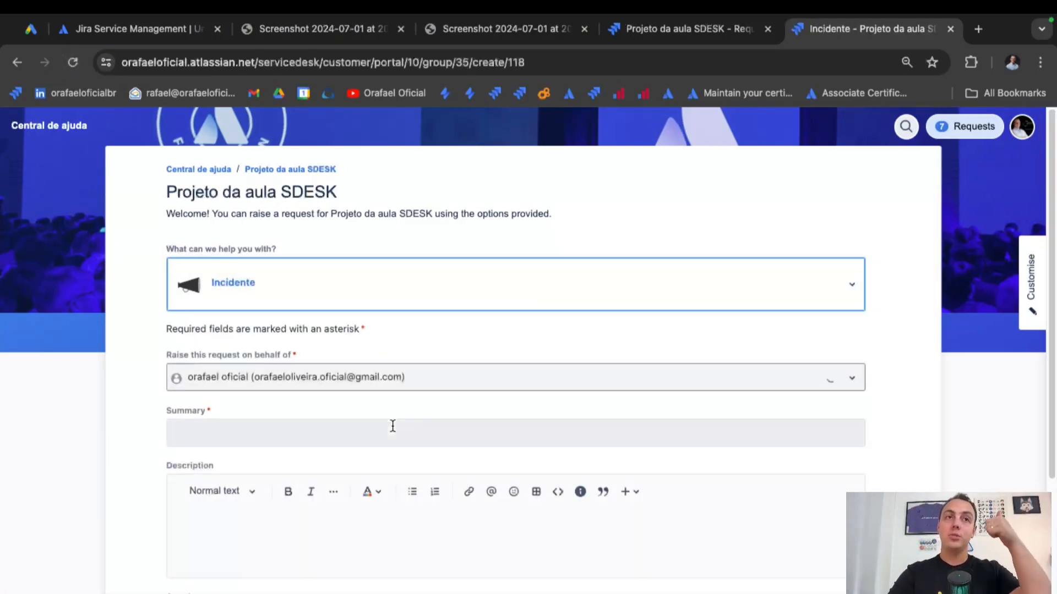
{"action": "scroll", "coordinate": [393, 425], "scroll_direction": "down", "scroll_amount": 1}
{"action": "scroll", "coordinate": [392, 426], "scroll_direction": "down", "scroll_amount": 1}
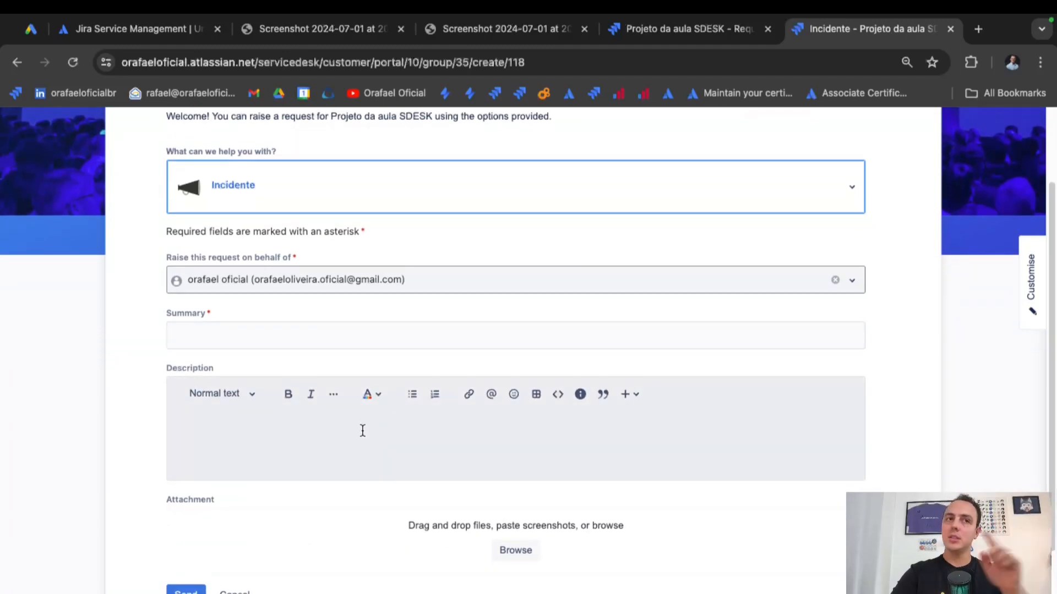
{"action": "scroll", "coordinate": [376, 431], "scroll_direction": "down", "scroll_amount": 1}
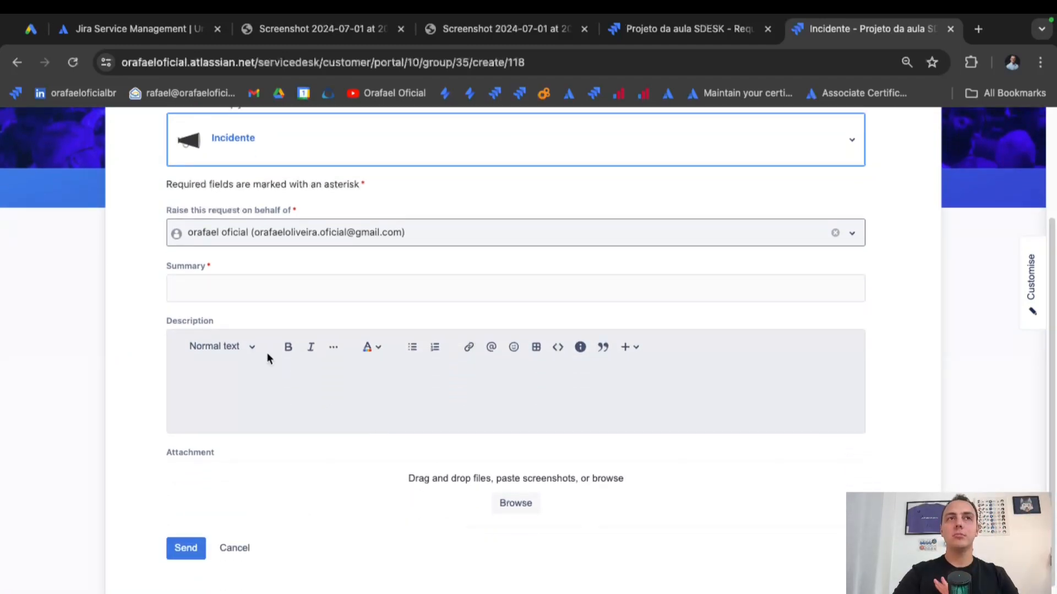
{"action": "scroll", "coordinate": [177, 309], "scroll_direction": "up", "scroll_amount": 1}
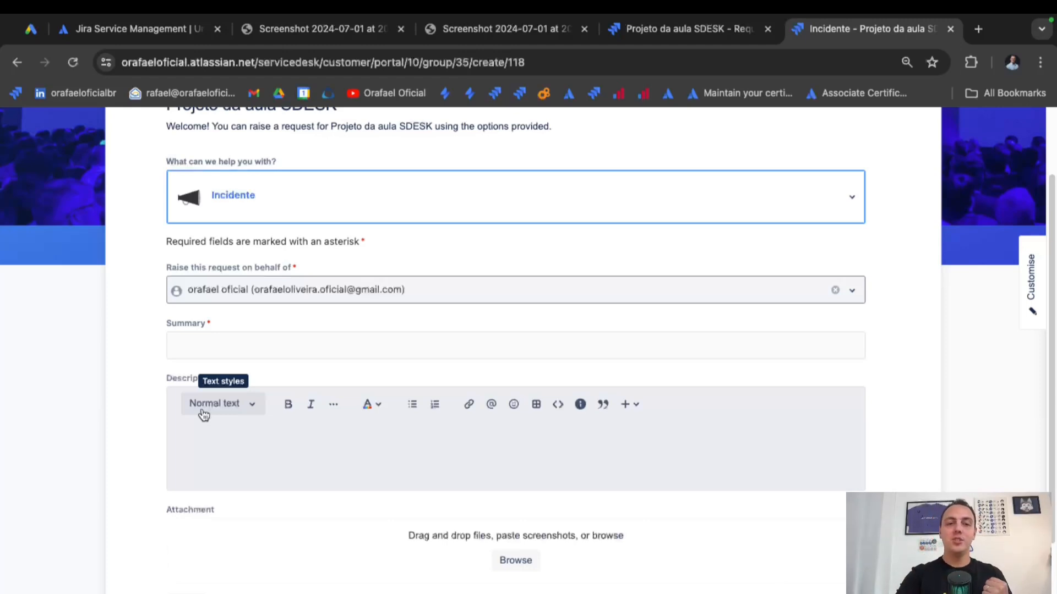
{"action": "left_click", "coordinate": [18, 64]}
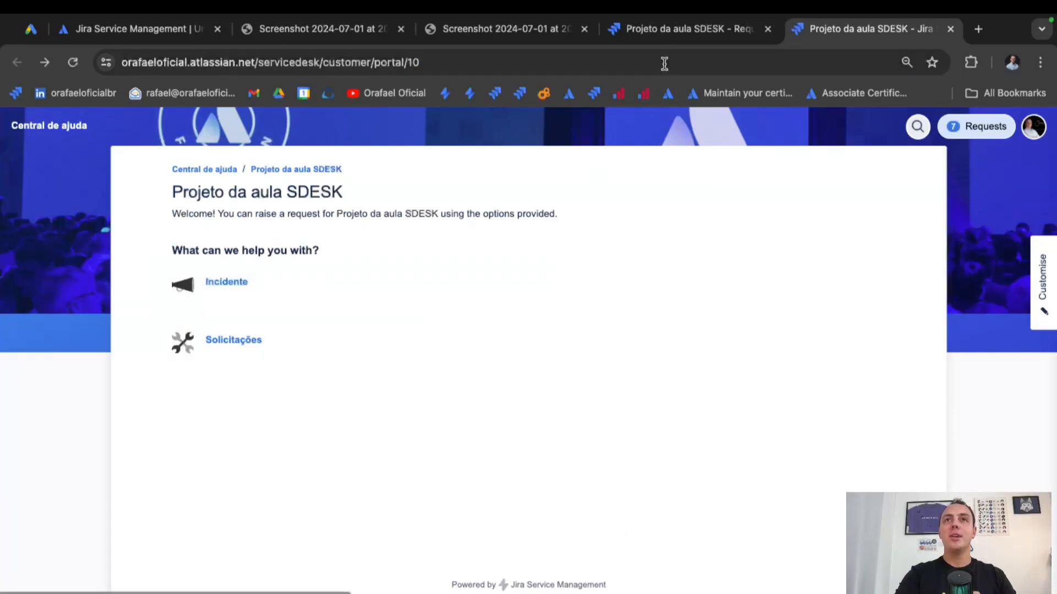
{"action": "left_click", "coordinate": [685, 33]}
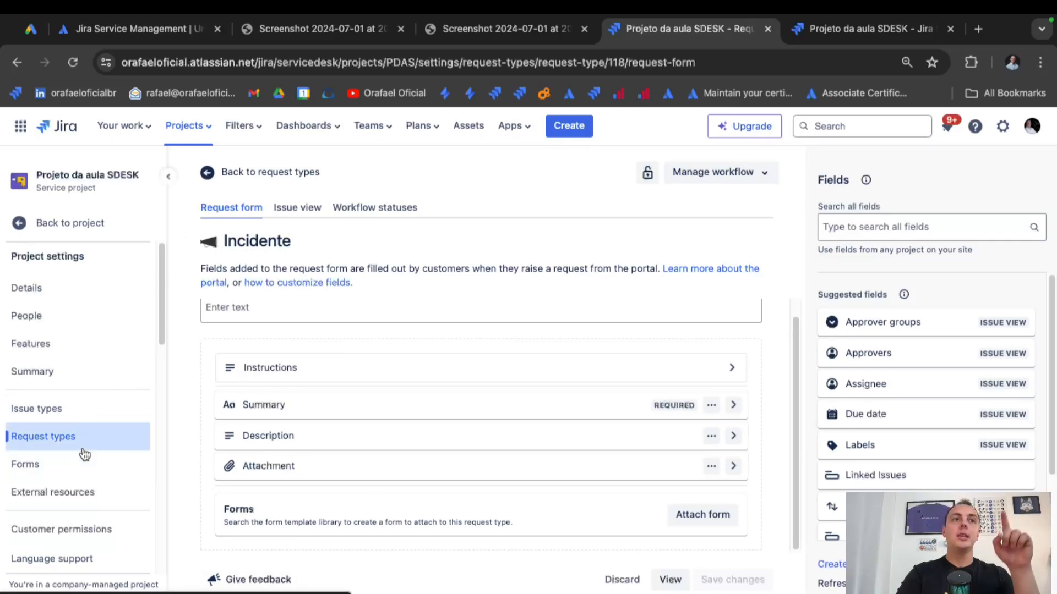
Open Portal settings and select the portal name Projeto da aula SDESK.
{"action": "scroll", "coordinate": [112, 456], "scroll_direction": "down", "scroll_amount": 1}
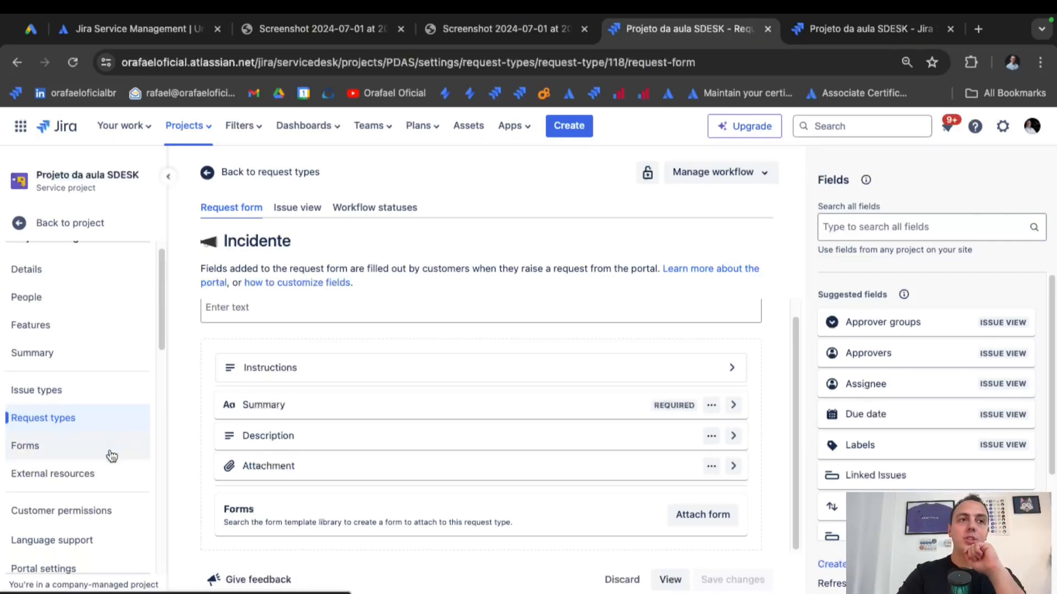
{"action": "scroll", "coordinate": [112, 456], "scroll_direction": "down", "scroll_amount": 5}
{"action": "left_click", "coordinate": [76, 476]}
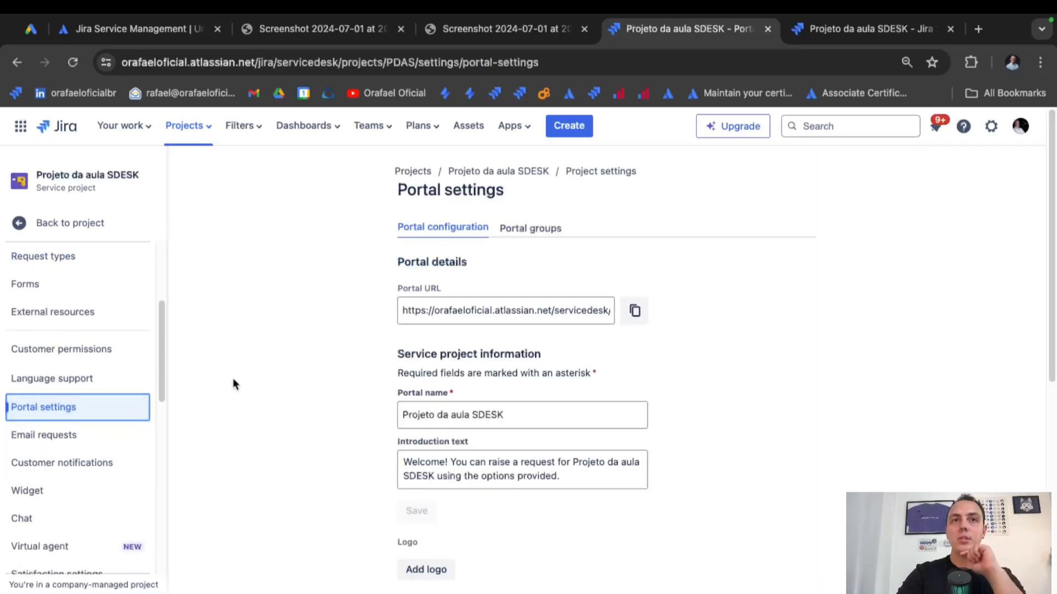
{"action": "left_click", "coordinate": [541, 409]}
{"action": "key", "text": "super+a"}
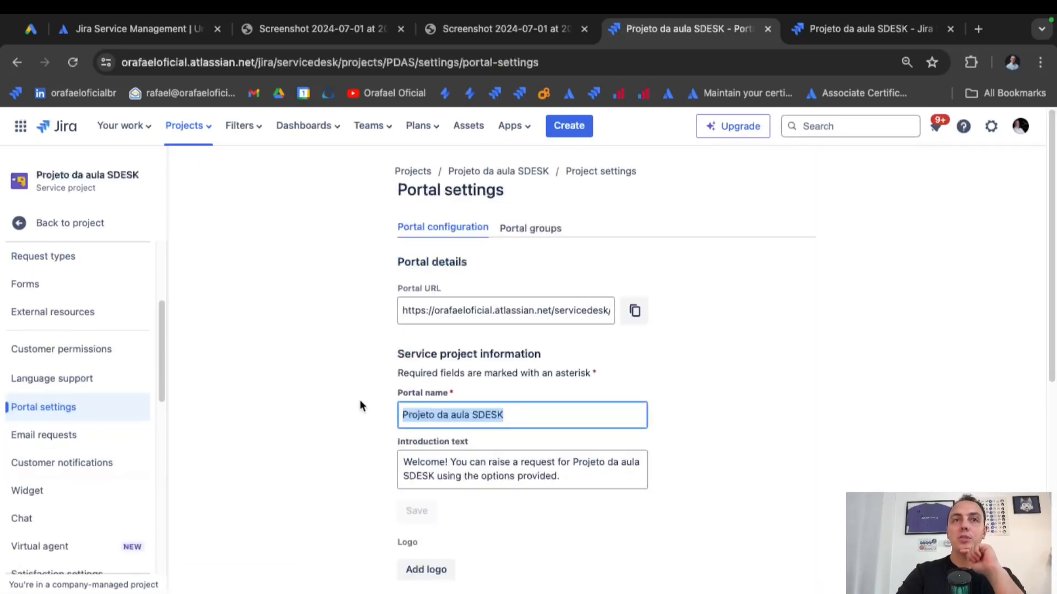
Compare the portal introduction text with the welcome sentence shown on the customer portal.
{"action": "left_click", "coordinate": [595, 483]}
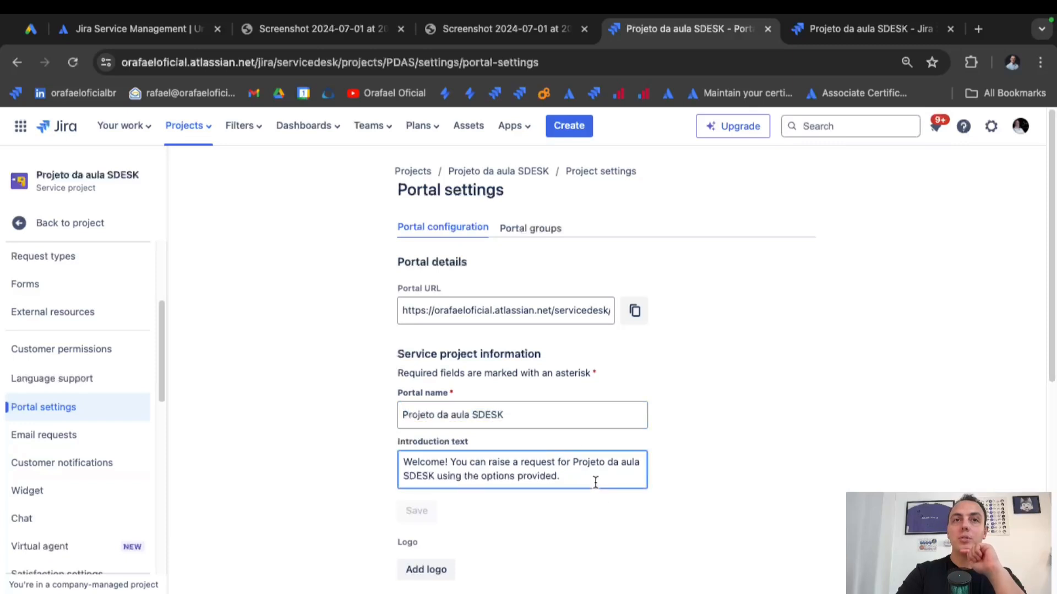
{"action": "left_click_drag", "start_coordinate": [596, 483], "coordinate": [398, 454]}
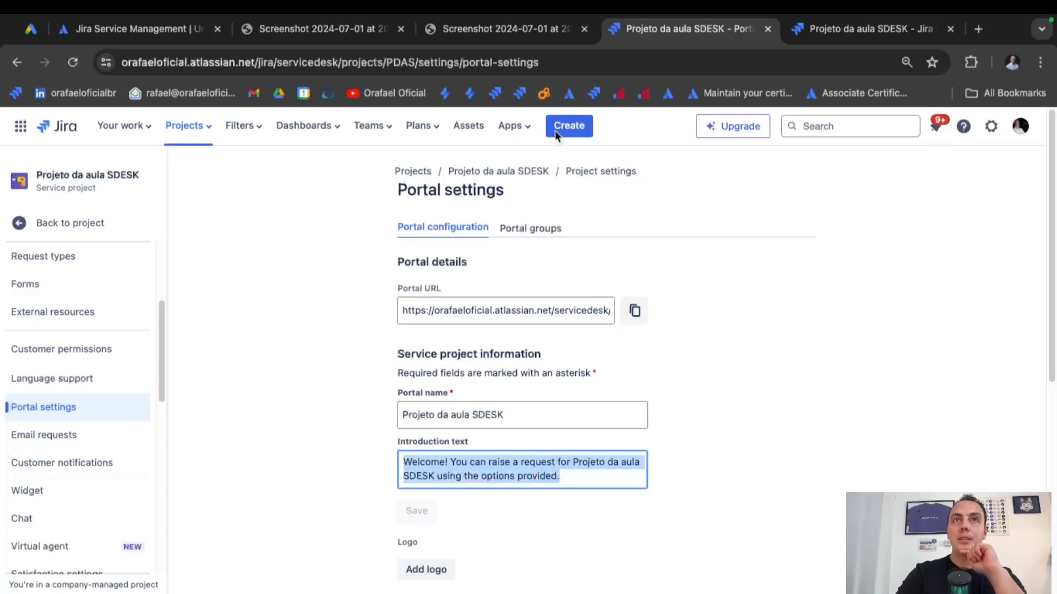
{"action": "left_click", "coordinate": [841, 31]}
{"action": "triple_click", "coordinate": [180, 216]}
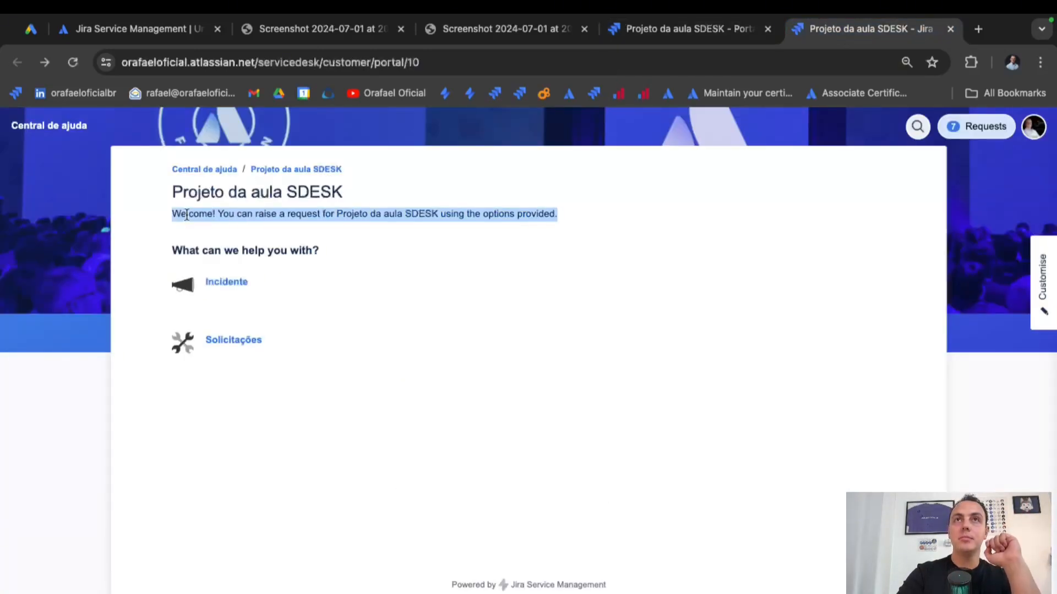
{"action": "left_click", "coordinate": [688, 37]}
{"action": "scroll", "coordinate": [510, 416], "scroll_direction": "down", "scroll_amount": 2}
{"action": "scroll", "coordinate": [511, 416], "scroll_direction": "down", "scroll_amount": 1}
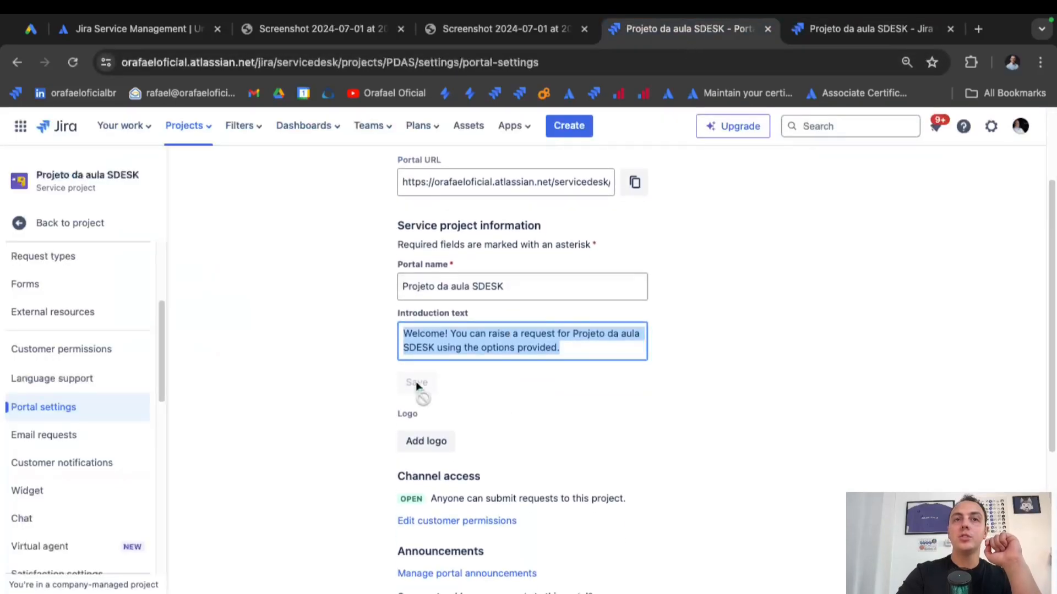
{"action": "scroll", "coordinate": [508, 395], "scroll_direction": "up", "scroll_amount": 3}
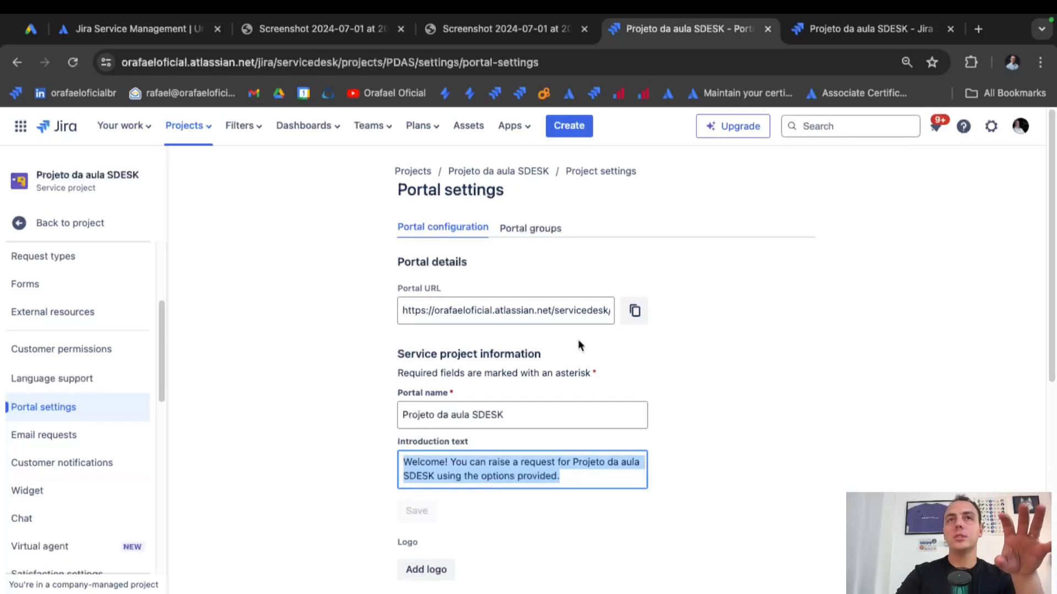
Expand the General portal group, check the Solicitações form on the portal, then start a new group.
{"action": "left_click", "coordinate": [534, 236]}
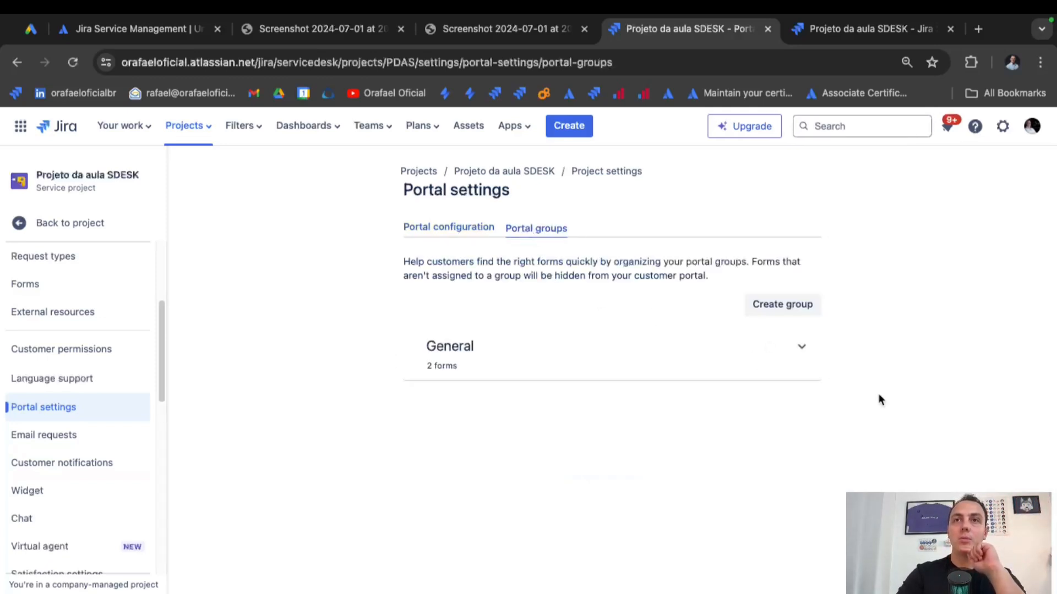
{"action": "left_click", "coordinate": [801, 347]}
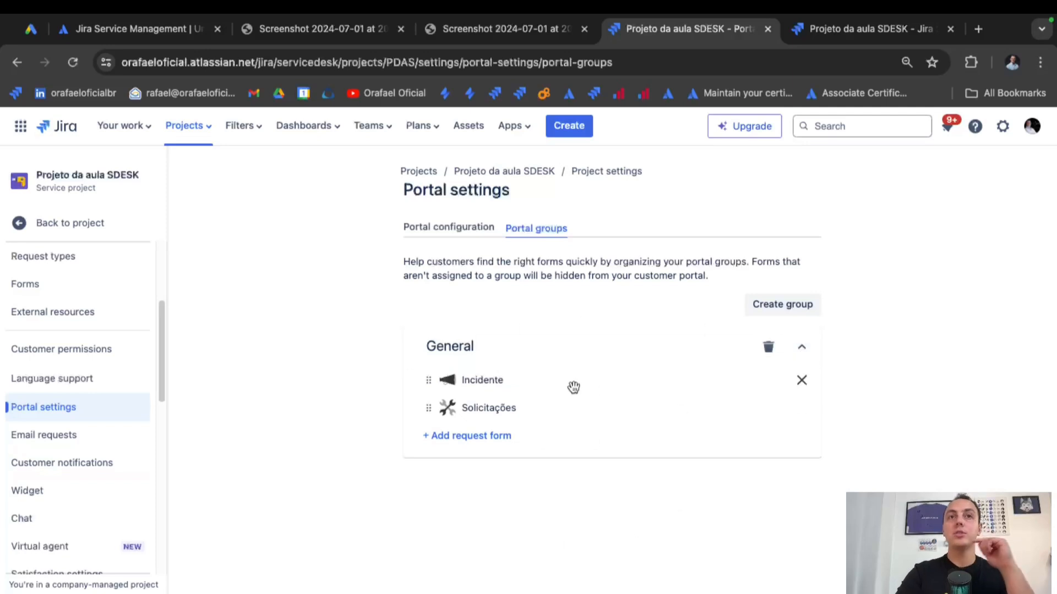
{"action": "left_click", "coordinate": [821, 32]}
{"action": "left_click", "coordinate": [655, 341]}
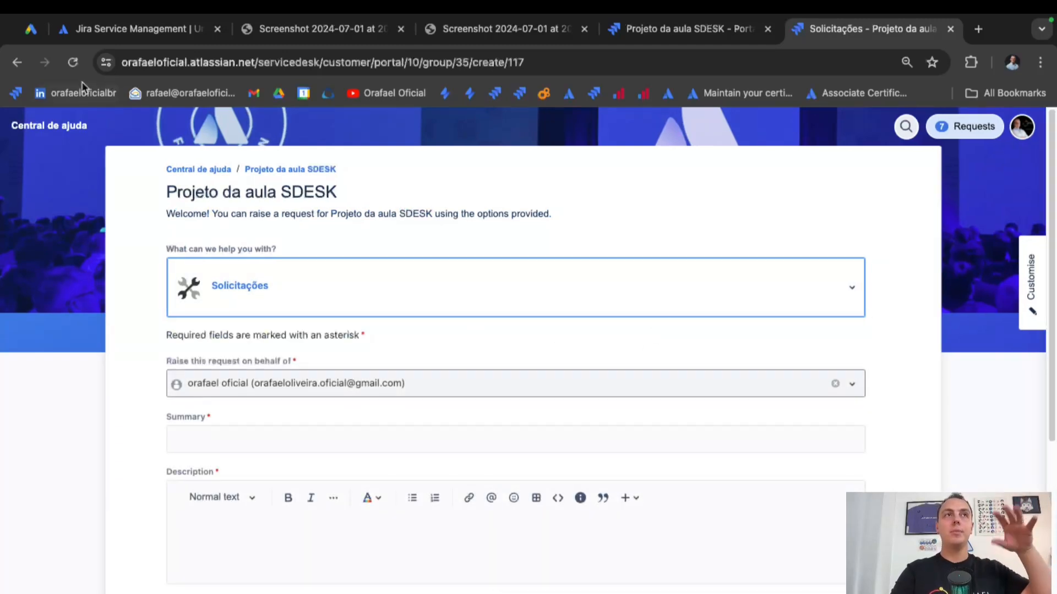
{"action": "left_click", "coordinate": [18, 63]}
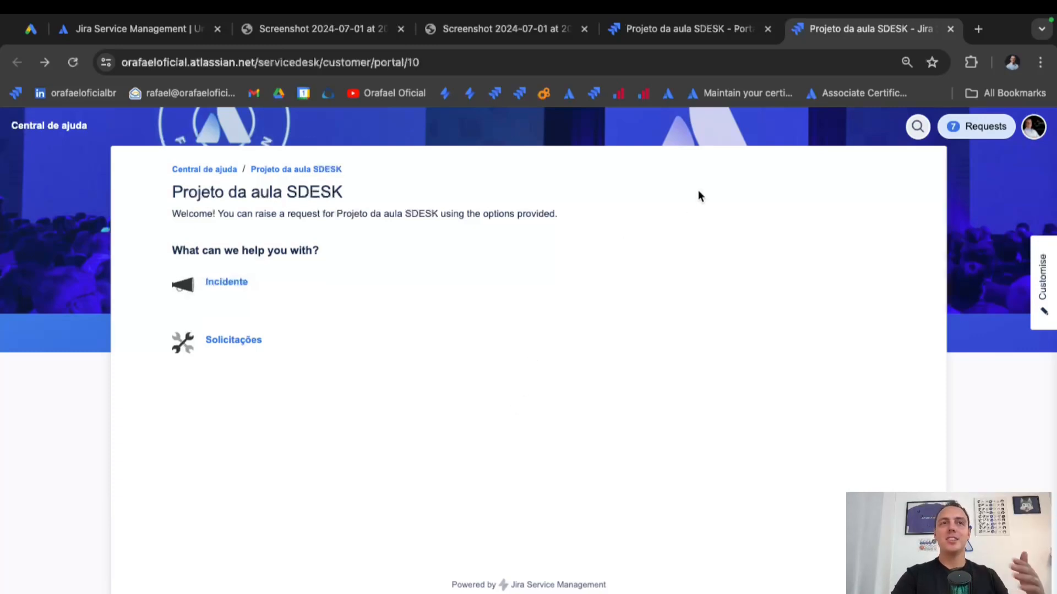
{"action": "left_click", "coordinate": [725, 37]}
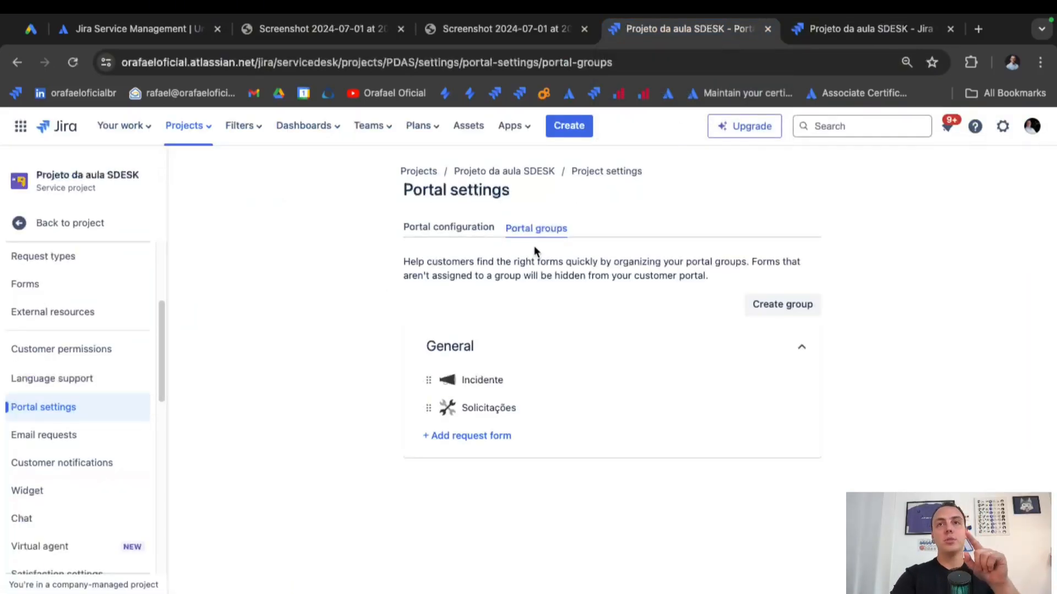
{"action": "left_click", "coordinate": [760, 303]}
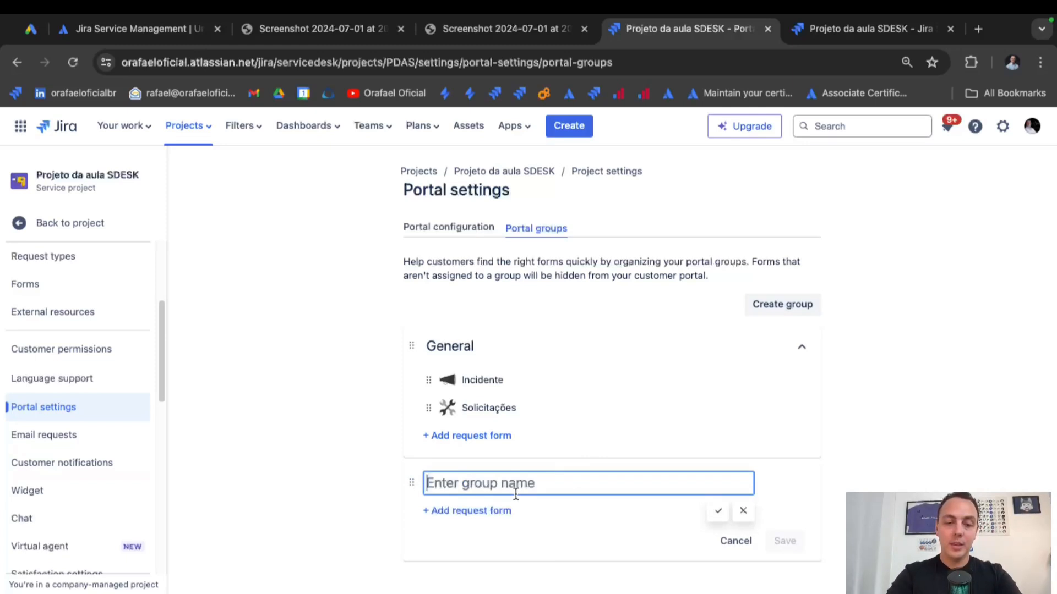
Create the portal group 'Registre sua solicitação' containing the Solicitações form and save it.
{"action": "type", "text": "Registre sua"}
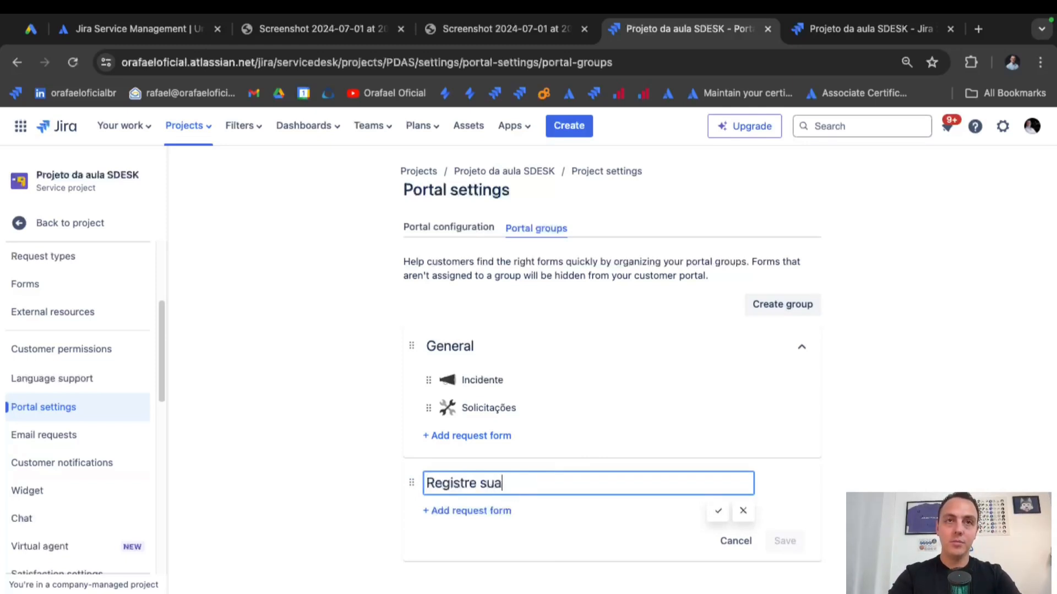
{"action": "type", "text": " solicitac"}
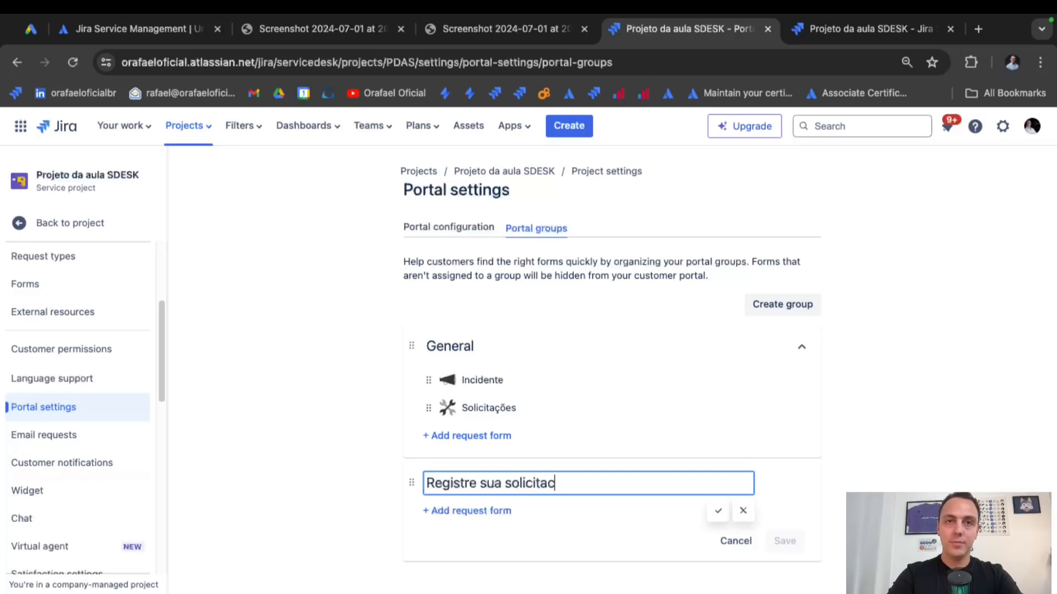
{"action": "left_click", "coordinate": [556, 454]}
{"action": "type", "text": "a"}
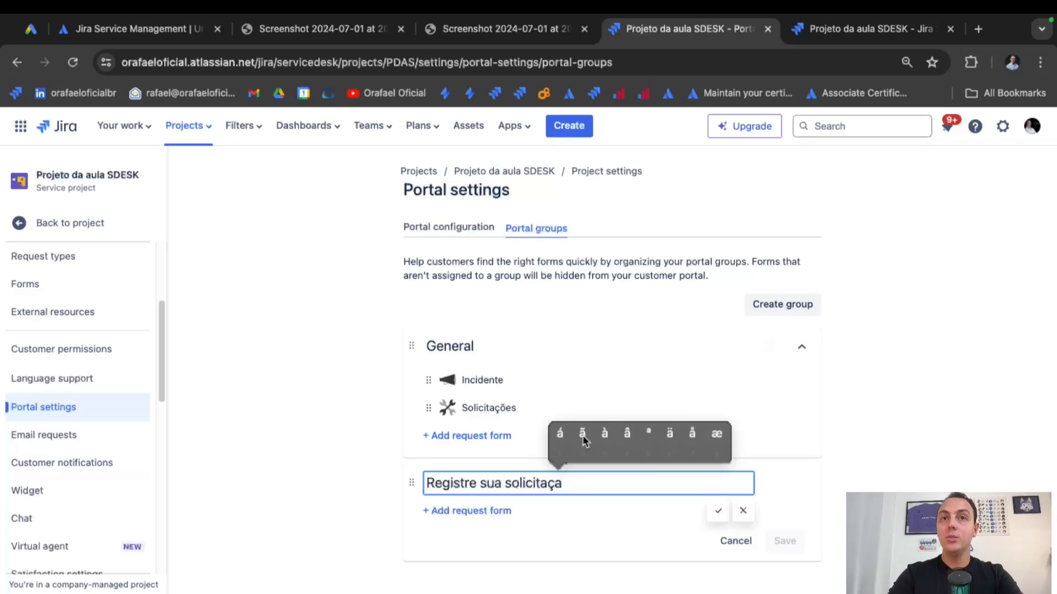
{"action": "left_click", "coordinate": [583, 440]}
{"action": "type", "text": "o"}
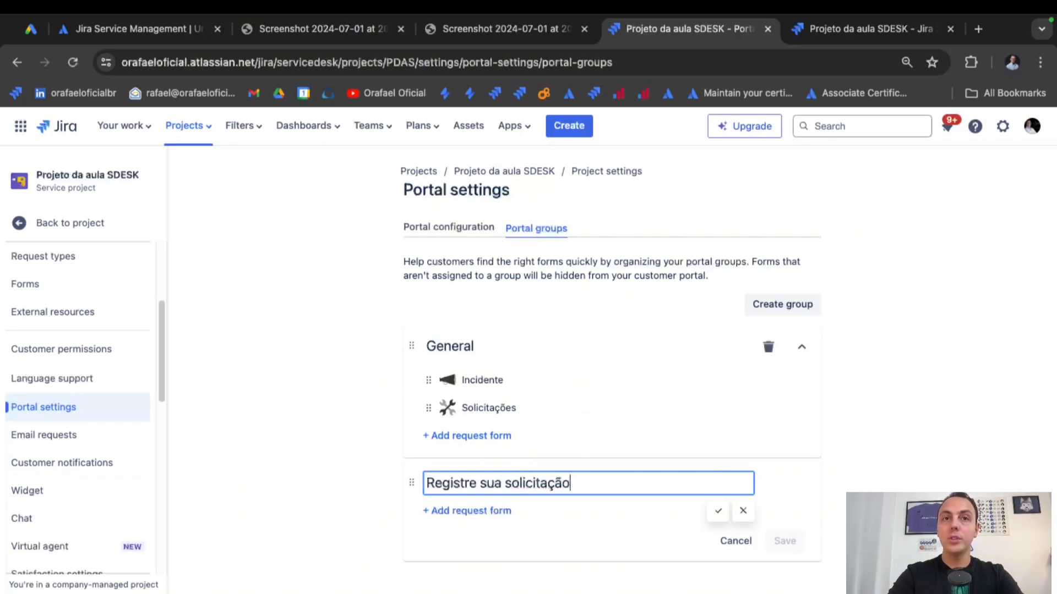
{"action": "left_click", "coordinate": [472, 511]}
{"action": "left_click", "coordinate": [529, 582]}
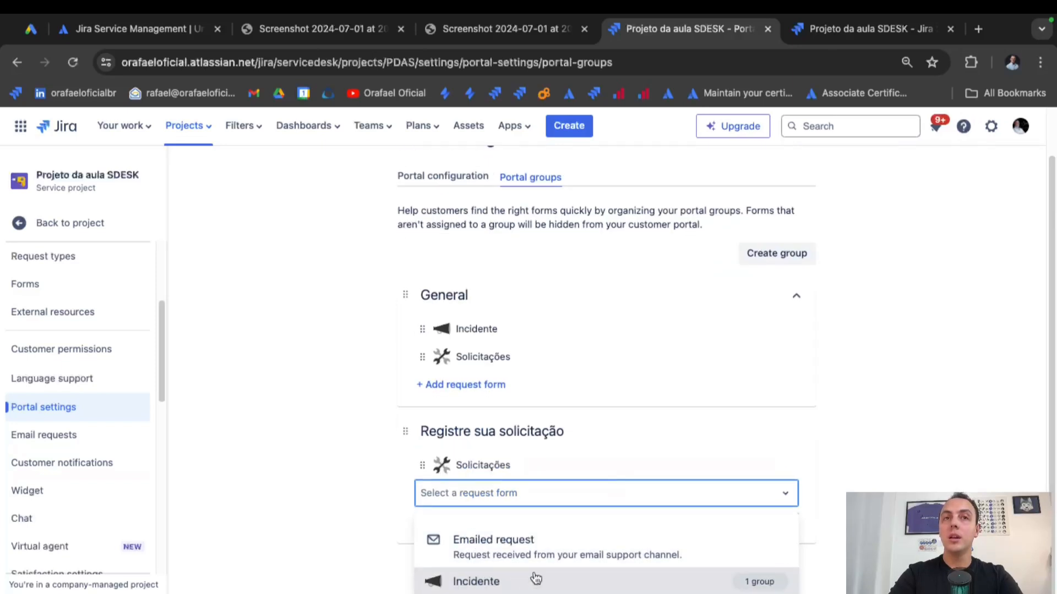
{"action": "left_click", "coordinate": [871, 471]}
{"action": "left_click", "coordinate": [777, 572]}
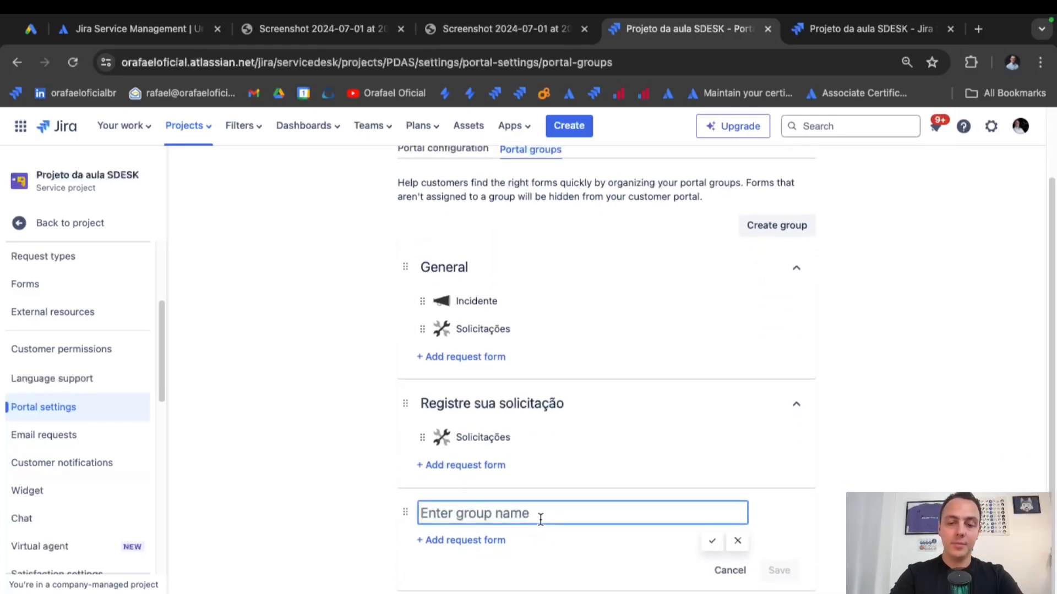
Create the portal group 'Opa ! Registre seu incidente aqui' with the Incidente form and save it.
{"action": "type", "text": "Opa ! Registre seu incidente aqui"}
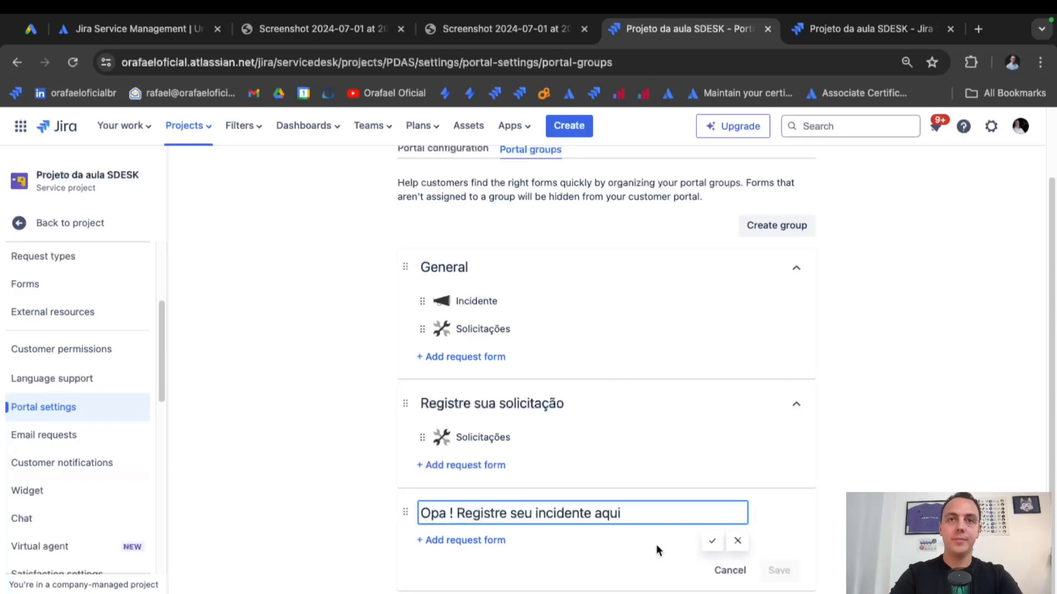
{"action": "left_click", "coordinate": [469, 542]}
{"action": "left_click", "coordinate": [531, 560]}
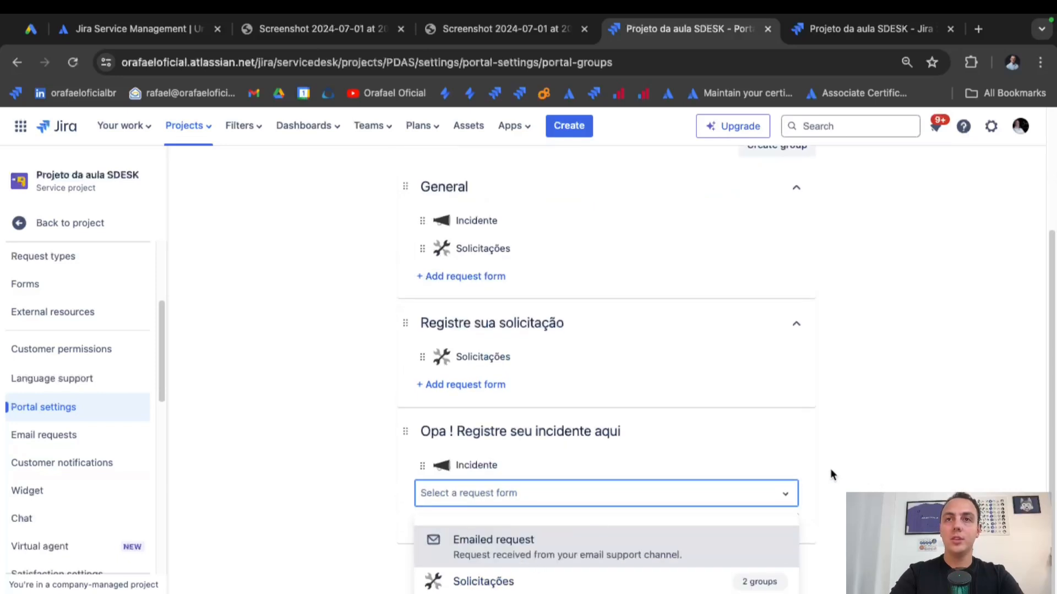
{"action": "left_click", "coordinate": [816, 494]}
{"action": "left_click", "coordinate": [779, 572]}
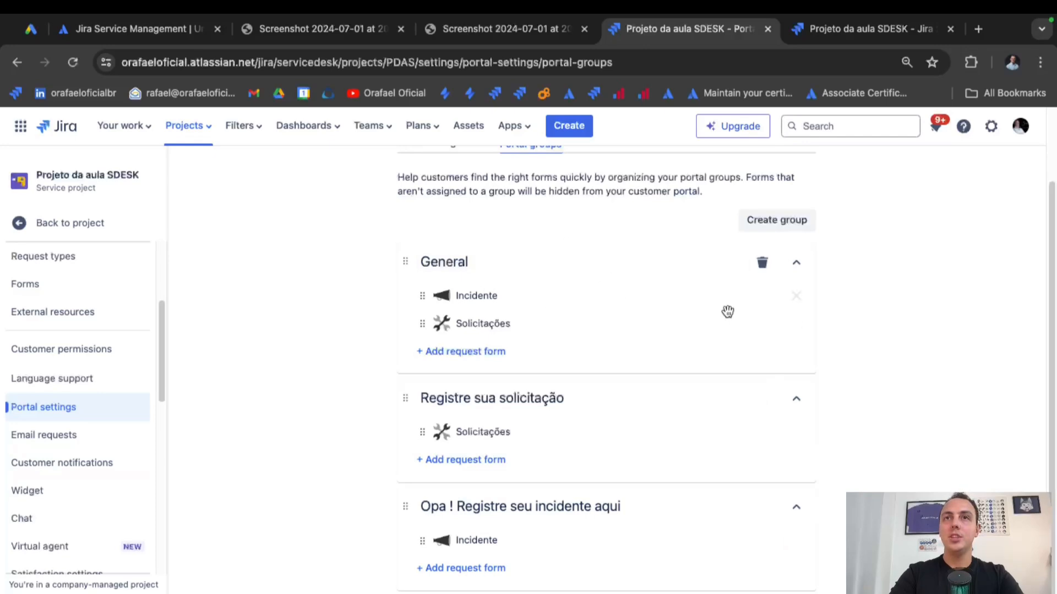
Delete the General portal group and collapse the two remaining groups.
{"action": "left_click", "coordinate": [765, 264]}
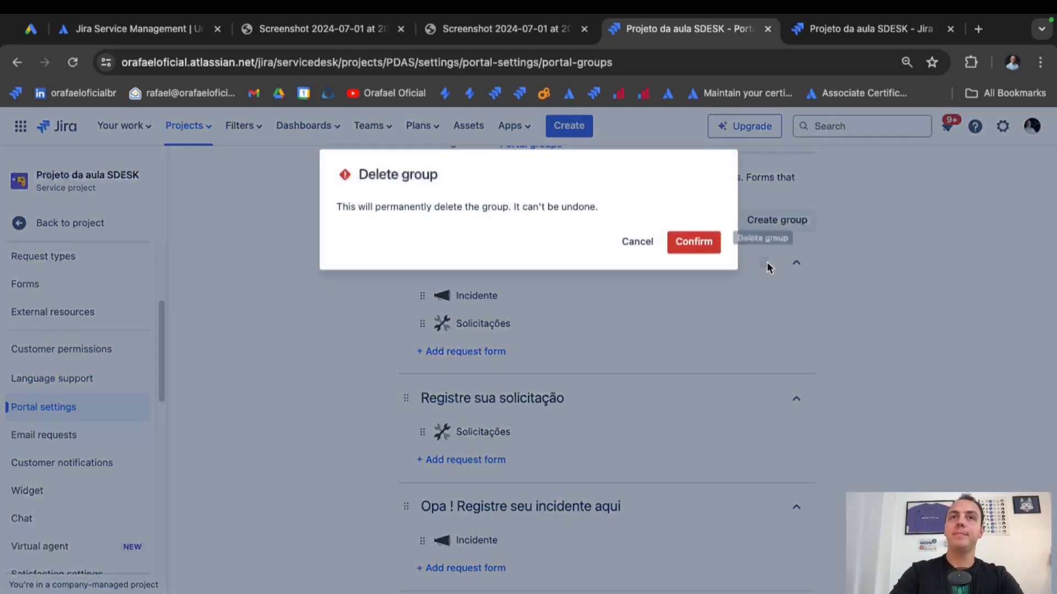
{"action": "left_click", "coordinate": [708, 243]}
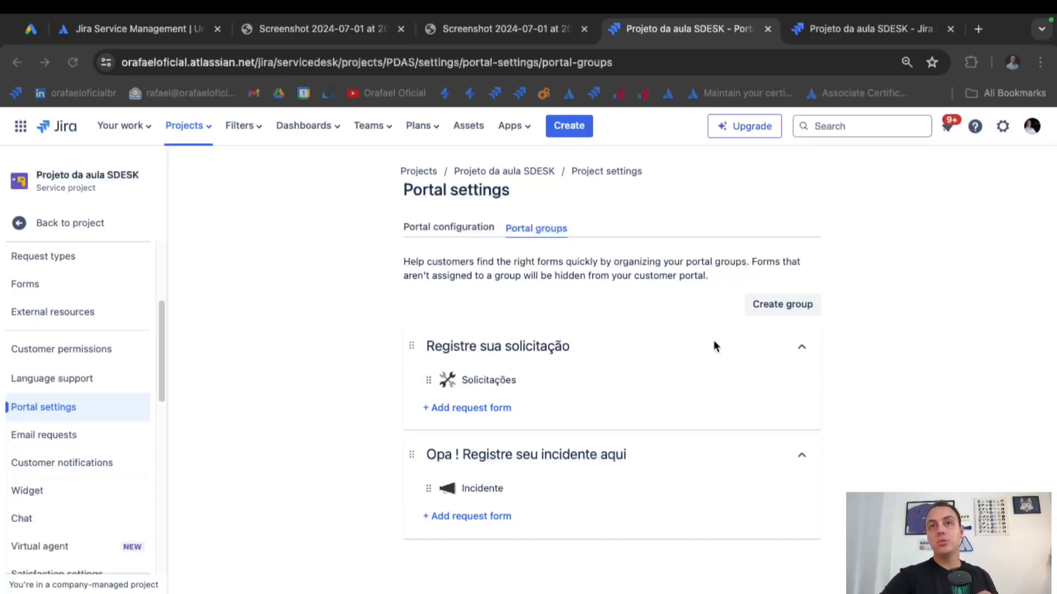
{"action": "left_click", "coordinate": [801, 346]}
{"action": "left_click", "coordinate": [802, 406]}
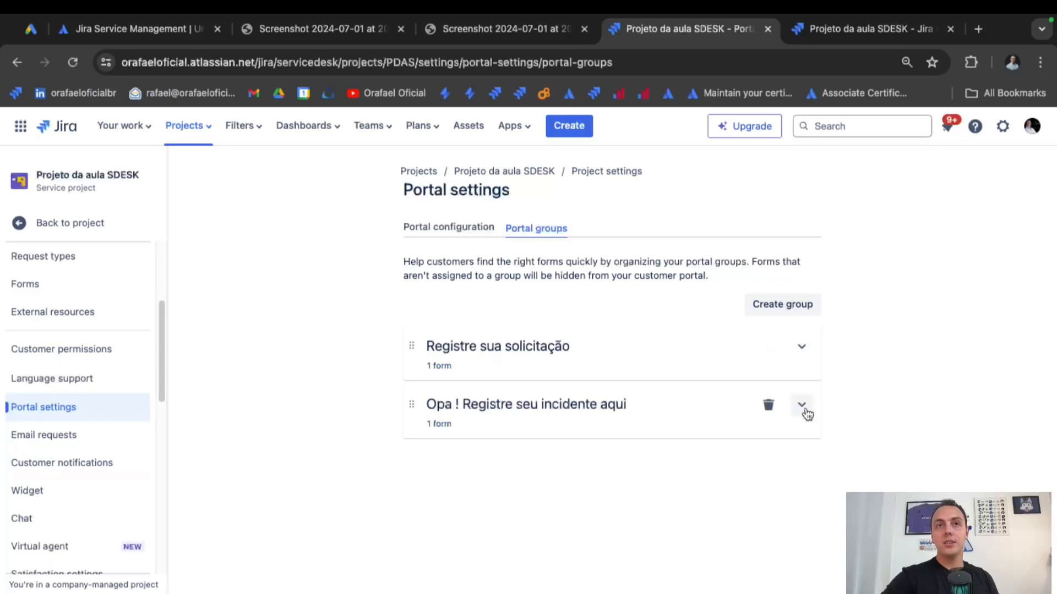
Try reordering the groups, re-expand Registre sua solicitação, and return to the customer portal.
{"action": "mouse_move", "coordinate": [406, 347]}
{"action": "left_mouse_down"}
{"action": "mouse_move", "coordinate": [411, 420]}
{"action": "mouse_move", "coordinate": [413, 345]}
{"action": "left_mouse_up"}
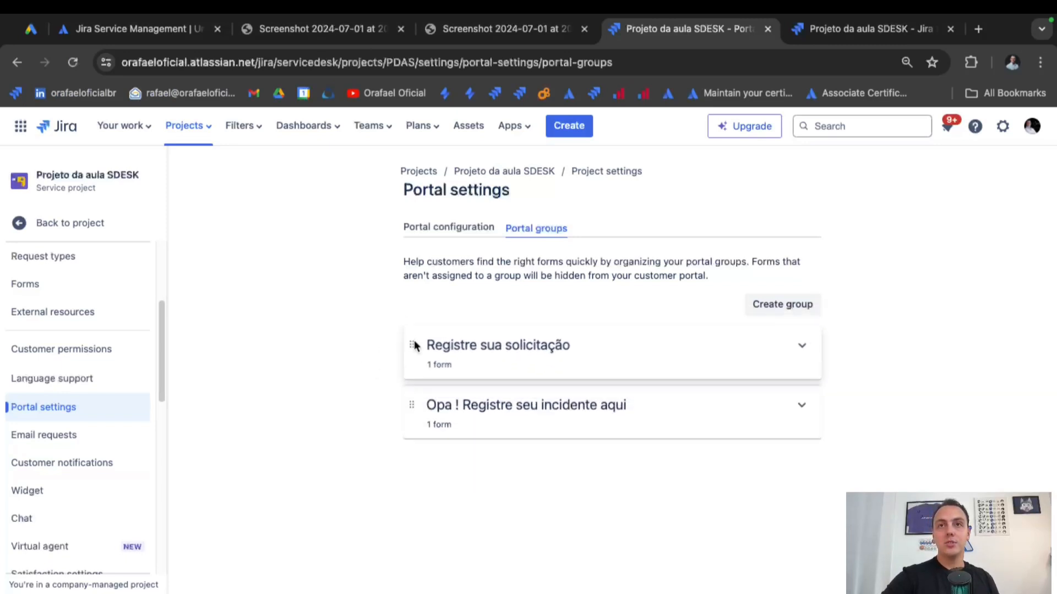
{"action": "left_click", "coordinate": [801, 348]}
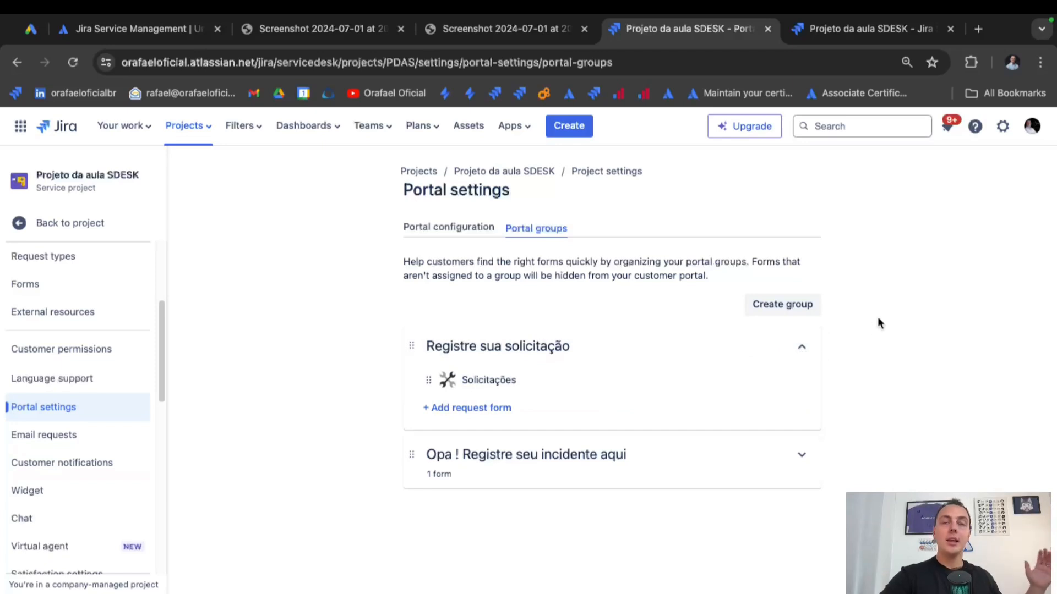
{"action": "left_click", "coordinate": [840, 35]}
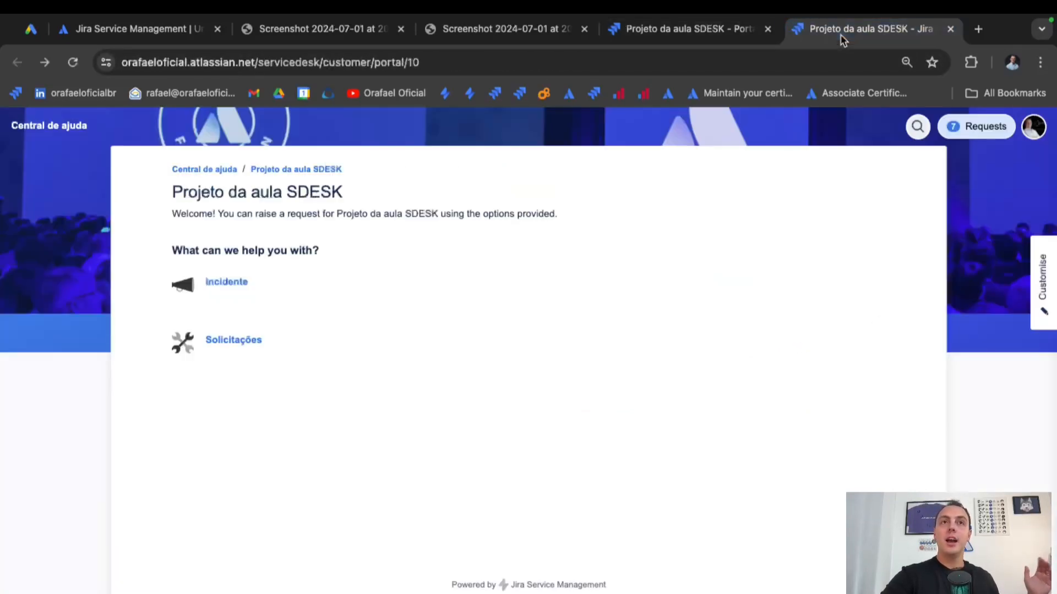
Reload the customer portal and check the Registre sua solicitação and Opa ! Registre seu incidente aqui cards.
{"action": "left_click", "coordinate": [73, 62]}
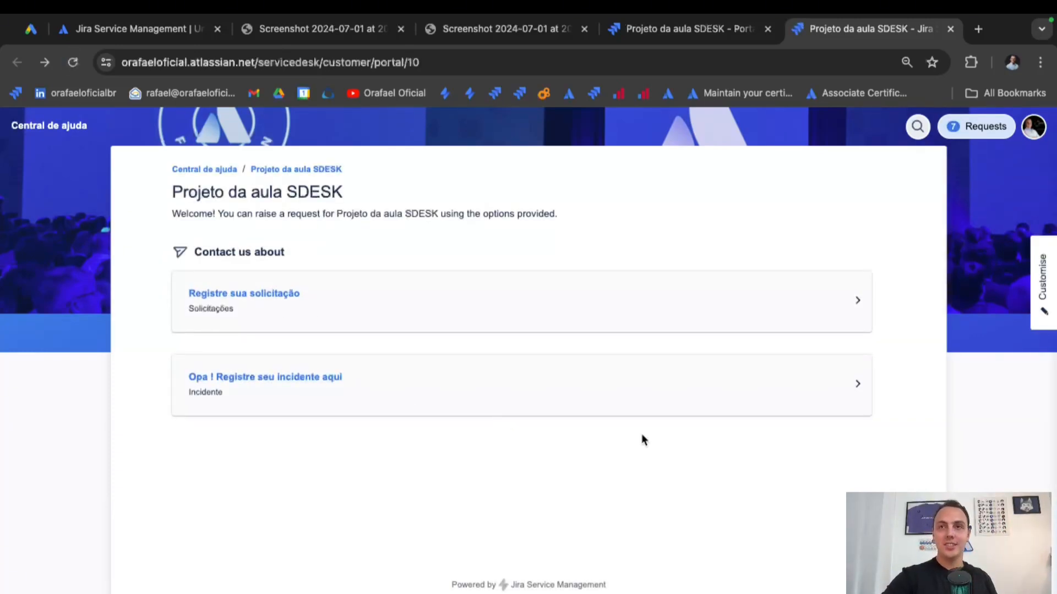
{"action": "left_click", "coordinate": [862, 303]}
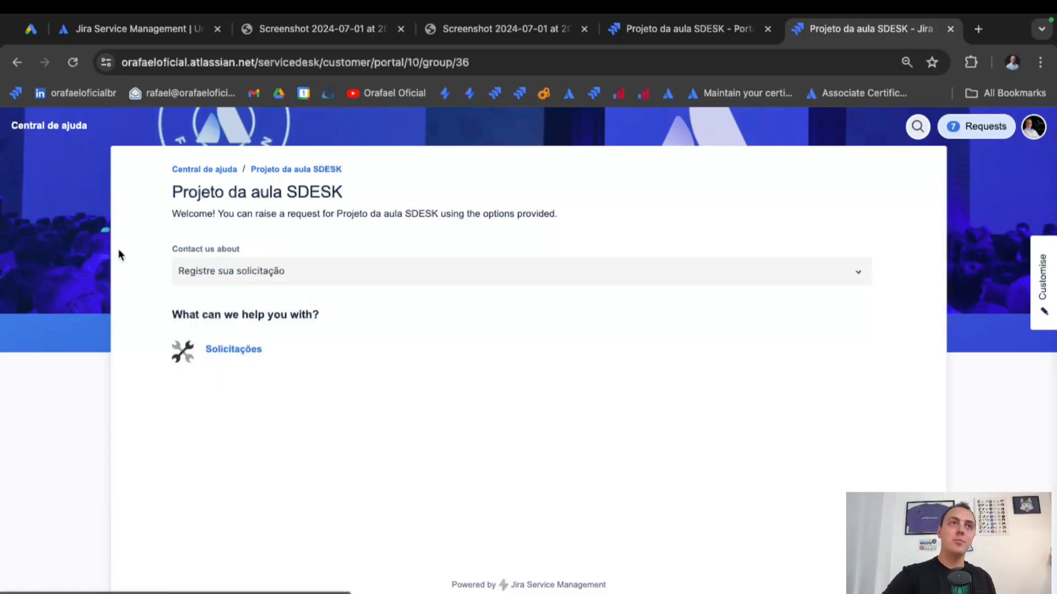
{"action": "left_click", "coordinate": [17, 62]}
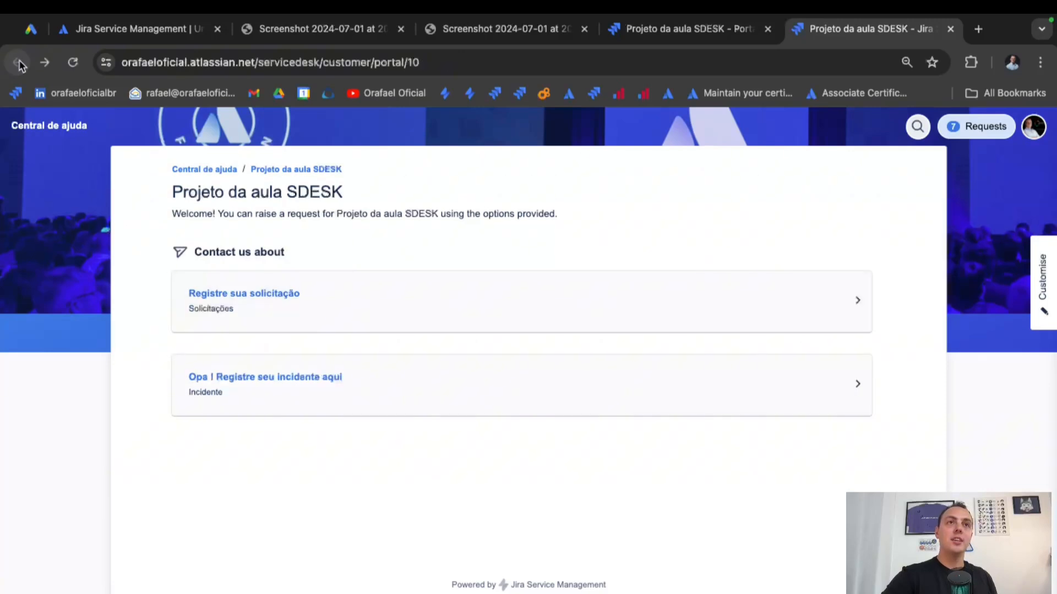
{"action": "left_click", "coordinate": [606, 389]}
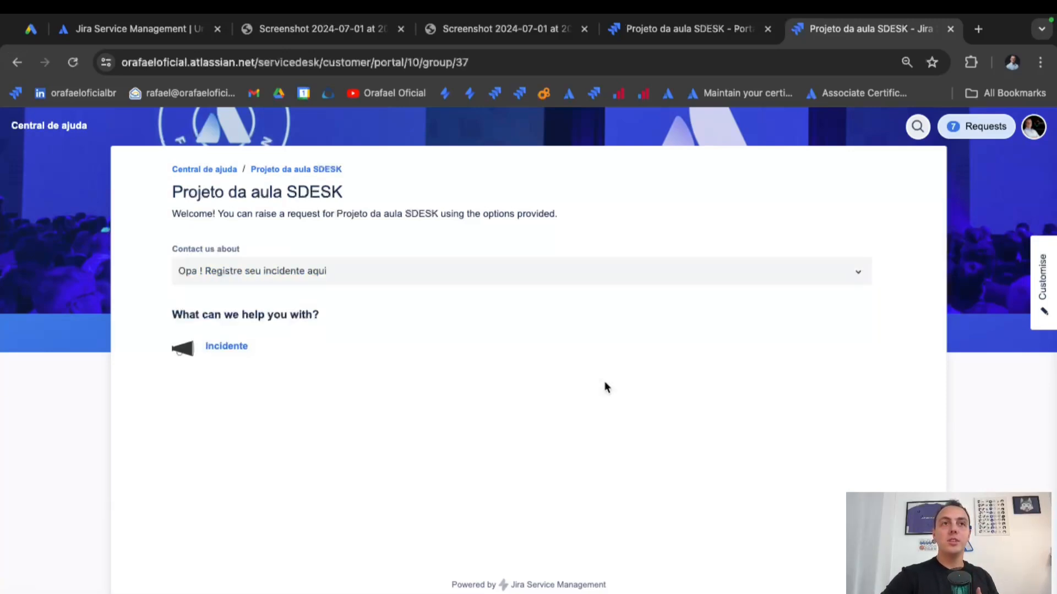
{"action": "left_click", "coordinate": [17, 62]}
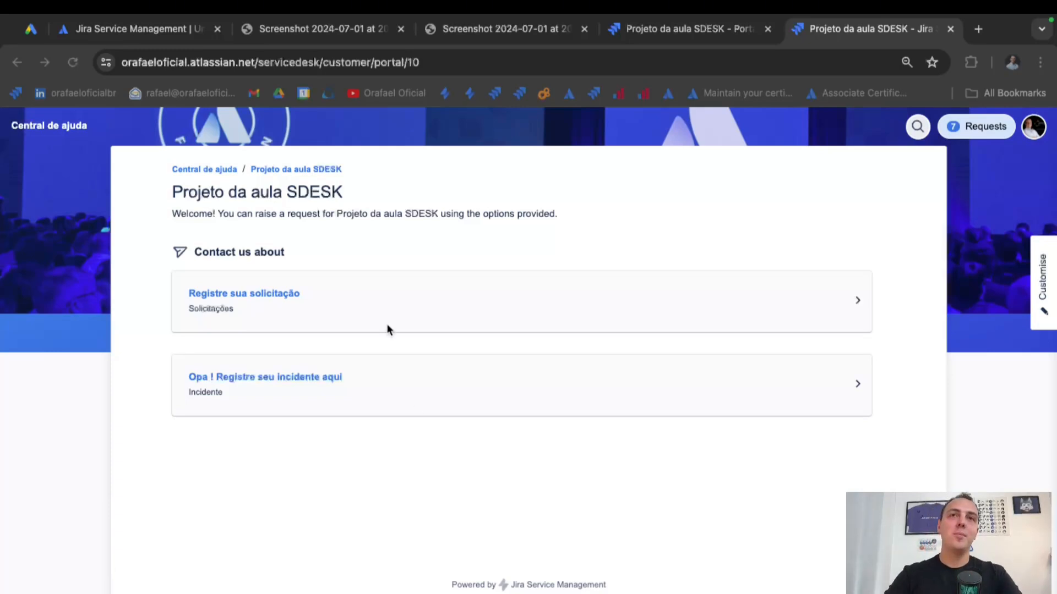
Open the Solicitações form under Registre sua solicitação and enter summary and description 'teste'.
{"action": "left_click", "coordinate": [352, 305]}
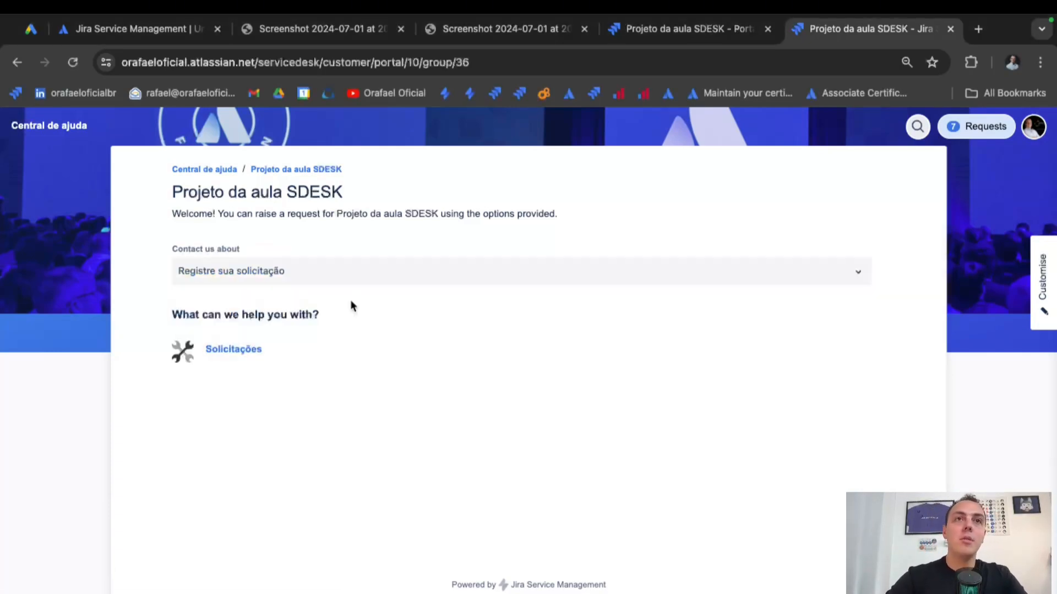
{"action": "left_click", "coordinate": [268, 352]}
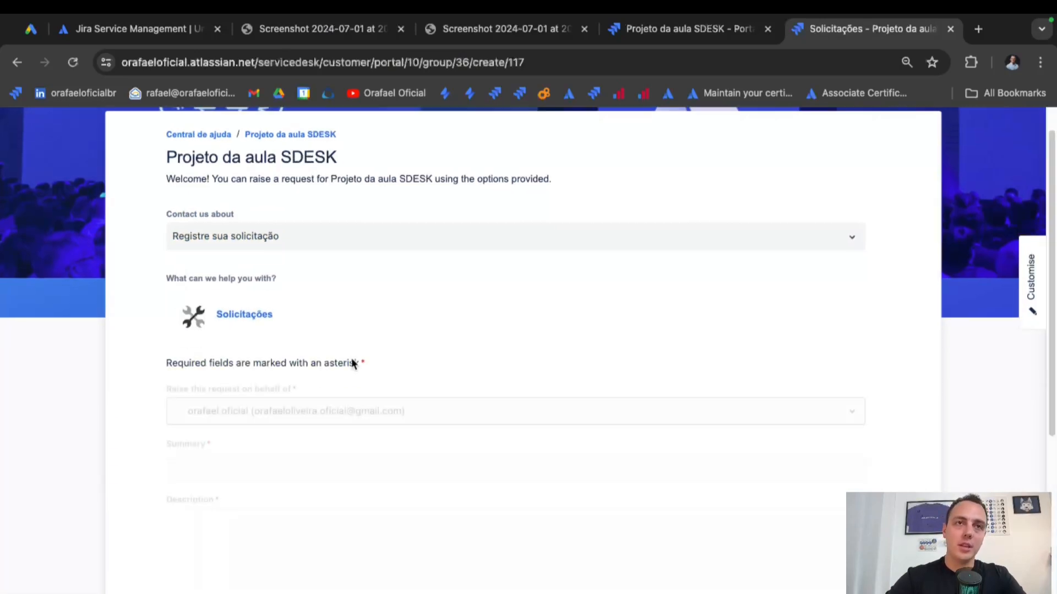
{"action": "scroll", "coordinate": [349, 363], "scroll_direction": "down", "scroll_amount": 3}
{"action": "left_click", "coordinate": [341, 372]}
{"action": "type", "text": "teste"}
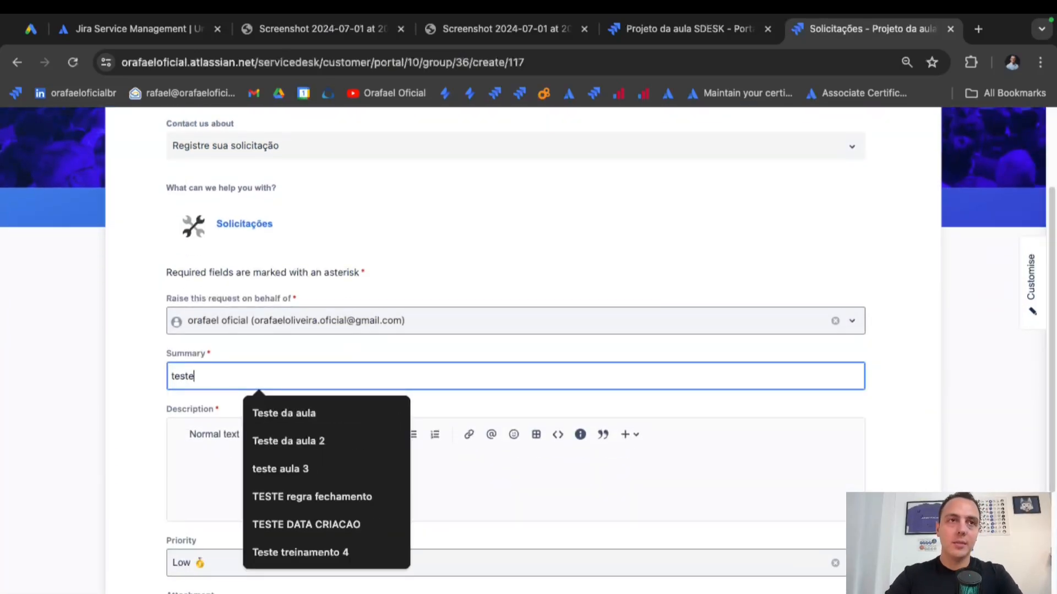
{"action": "left_click", "coordinate": [231, 478]}
{"action": "type", "text": "tes"}
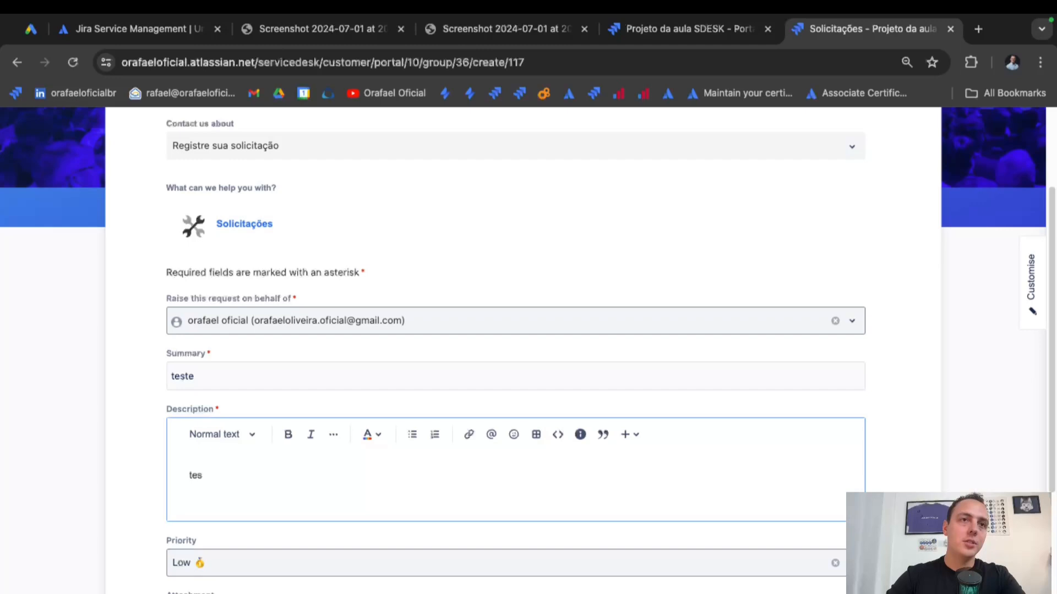
{"action": "type", "text": "te"}
Set priority to P1, send the request, and list the requests created by me.
{"action": "scroll", "coordinate": [271, 394], "scroll_direction": "down", "scroll_amount": 3}
{"action": "left_click", "coordinate": [270, 385]}
{"action": "left_click", "coordinate": [260, 413]}
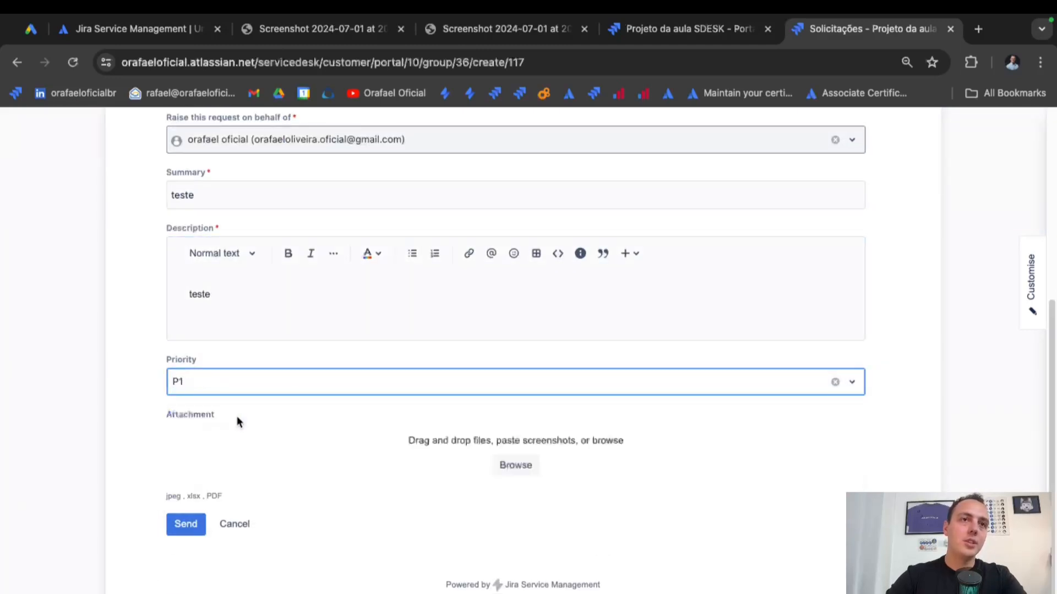
{"action": "left_click", "coordinate": [184, 524]}
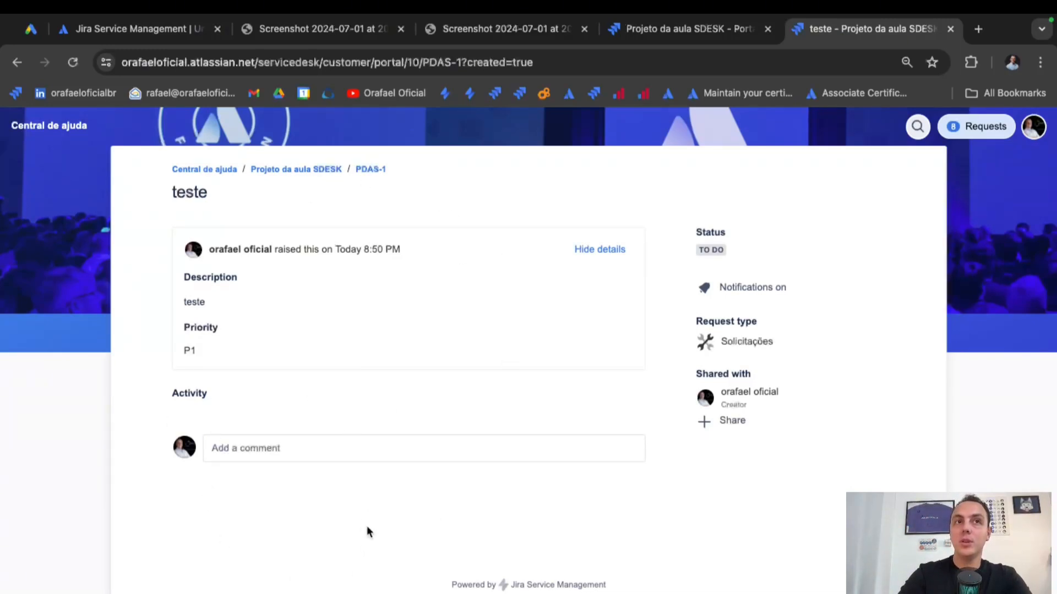
{"action": "left_click", "coordinate": [307, 447]}
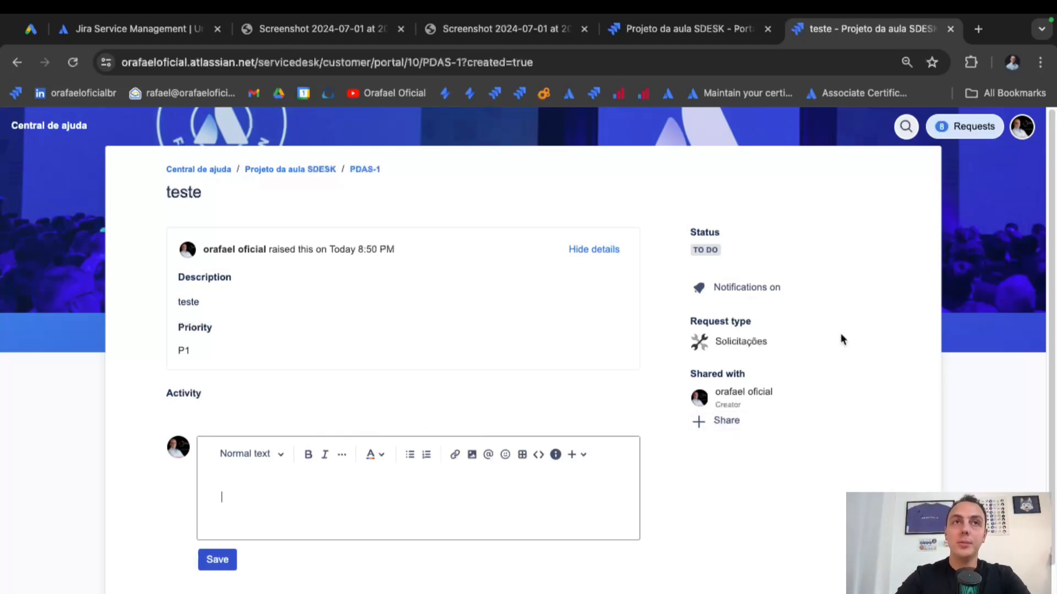
{"action": "left_click", "coordinate": [955, 138]}
{"action": "left_click", "coordinate": [915, 190]}
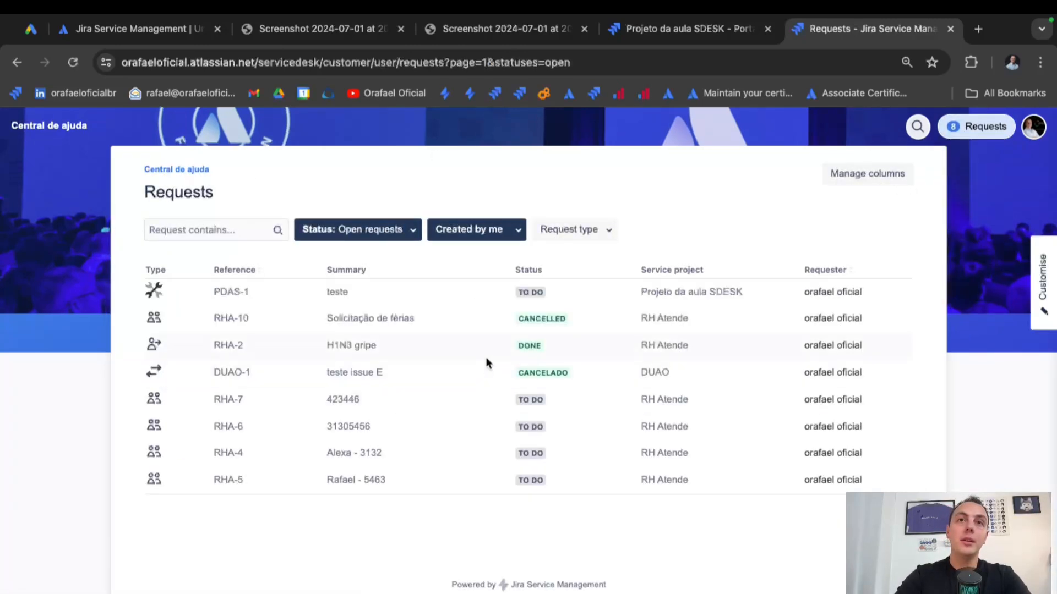
Review the Requests list column settings without adding columns, then return to PDAS-1.
{"action": "left_click", "coordinate": [901, 178]}
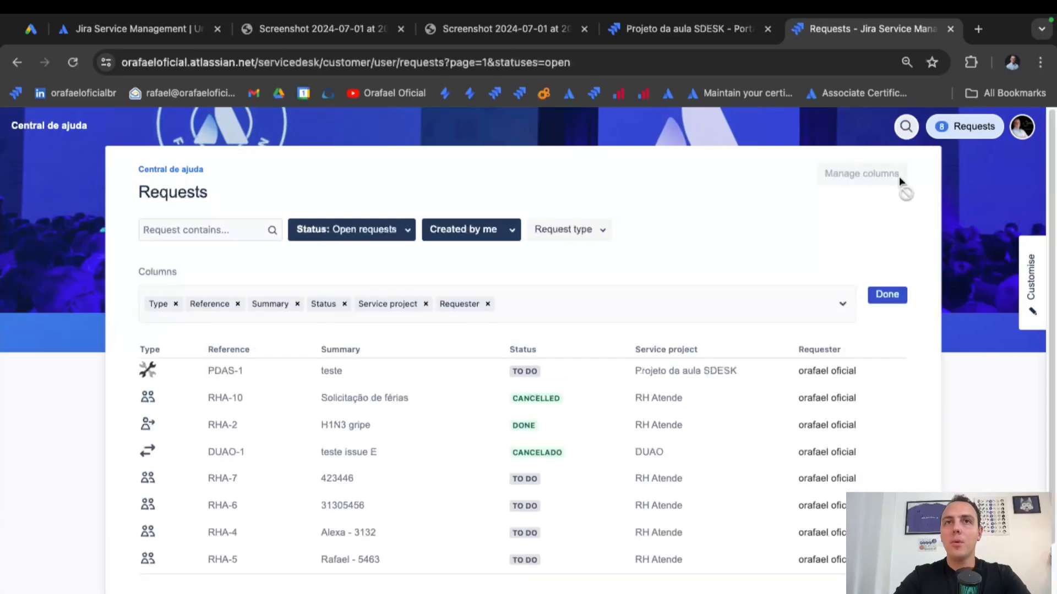
{"action": "left_click", "coordinate": [842, 310]}
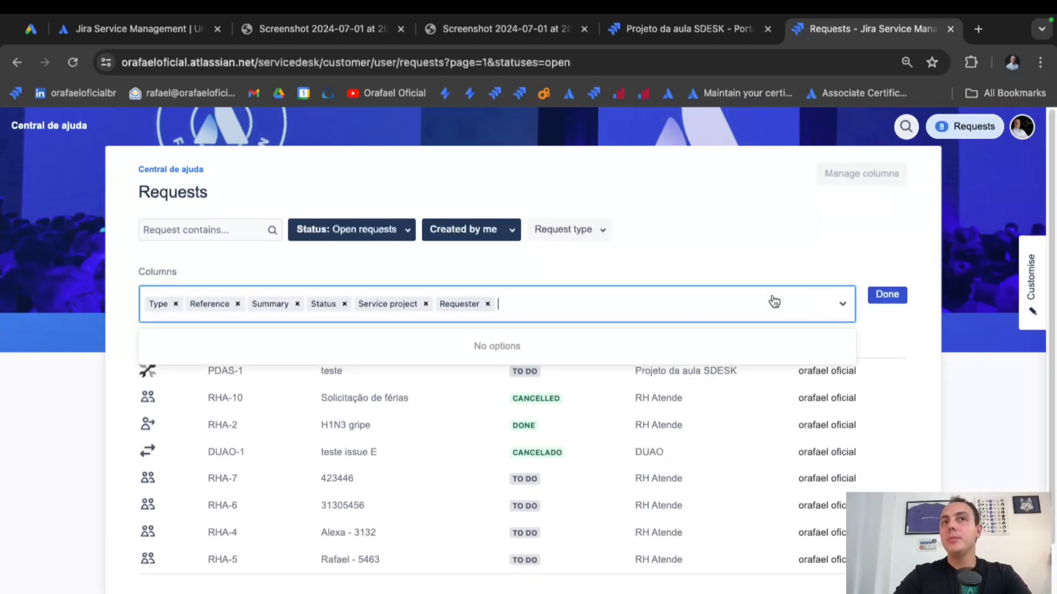
{"action": "type", "text": "a"}
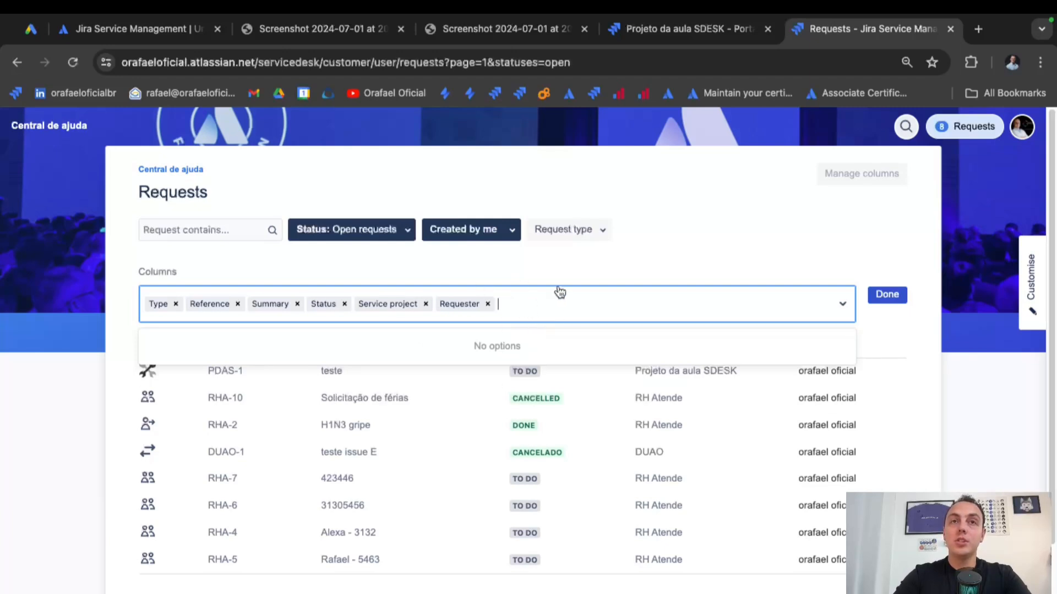
{"action": "left_click", "coordinate": [741, 305]}
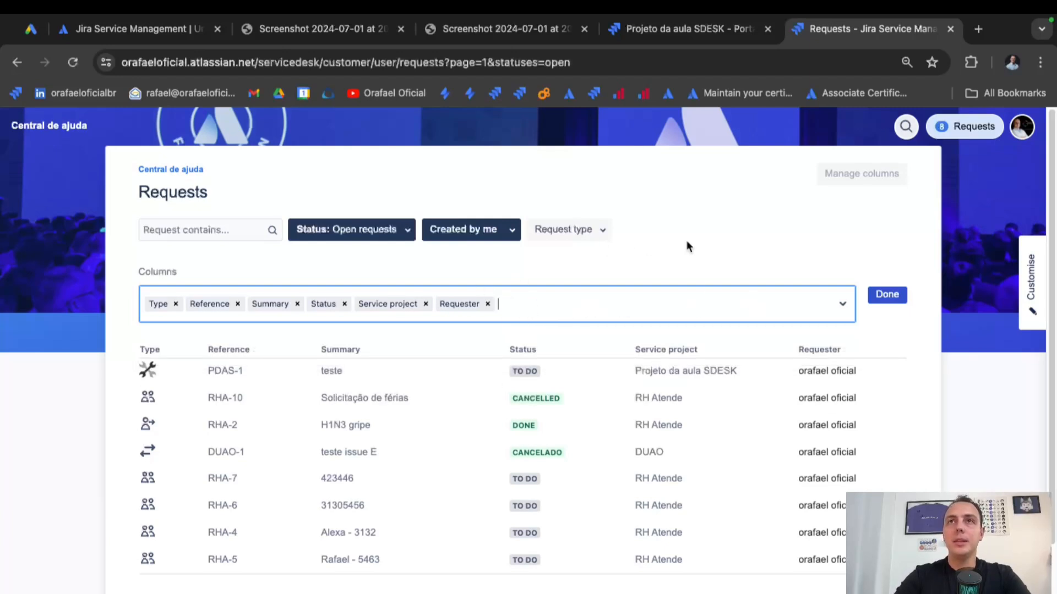
{"action": "left_click", "coordinate": [887, 295]}
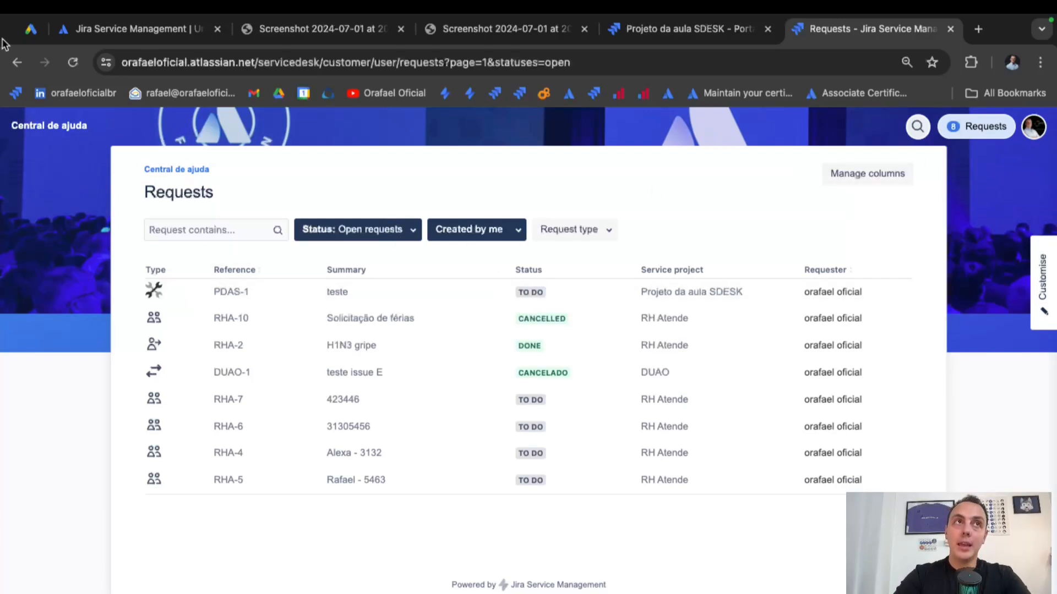
{"action": "left_click", "coordinate": [16, 62]}
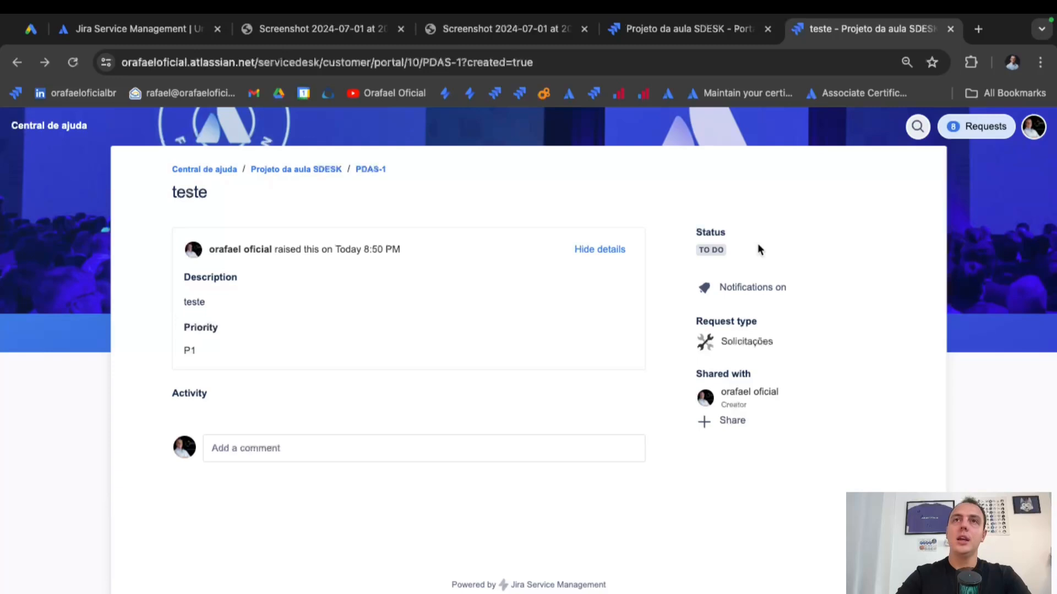
Open the project's agent queues and check PDAS-1 in the Unassigned and All open queues.
{"action": "left_click", "coordinate": [710, 34]}
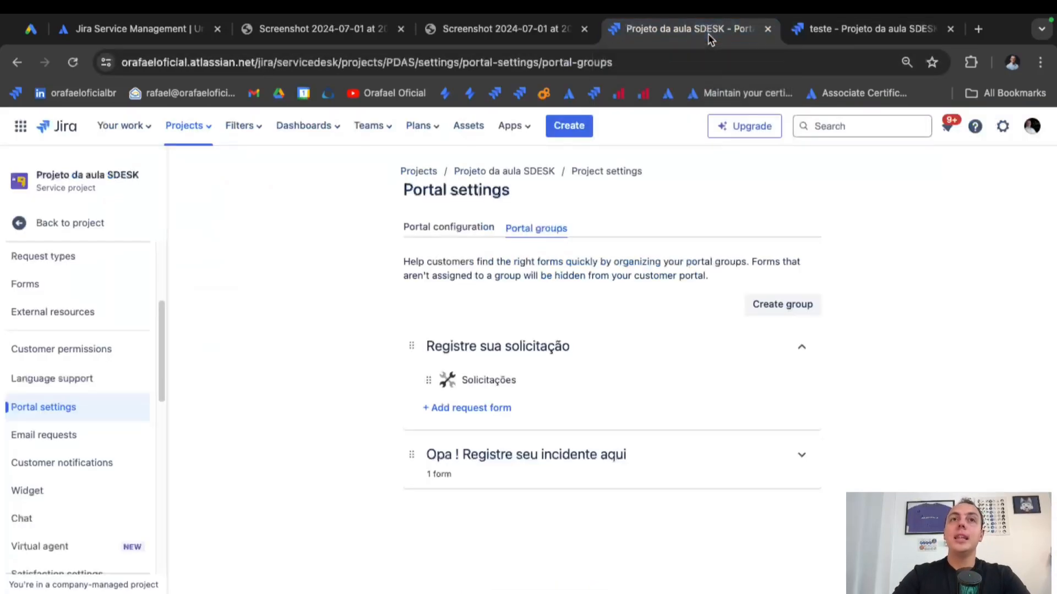
{"action": "left_click", "coordinate": [95, 223]}
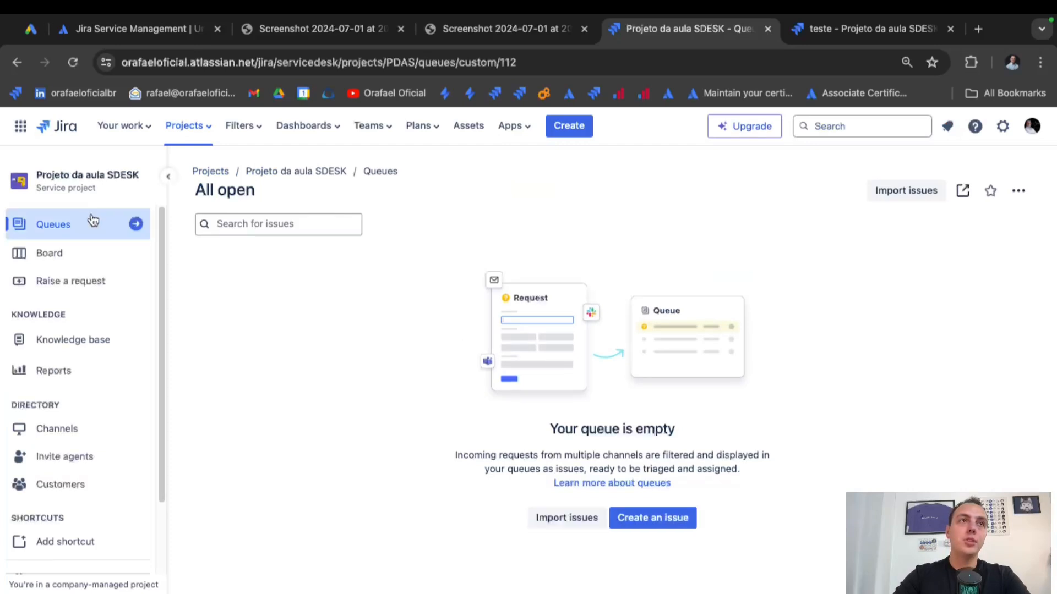
{"action": "left_click", "coordinate": [91, 223]}
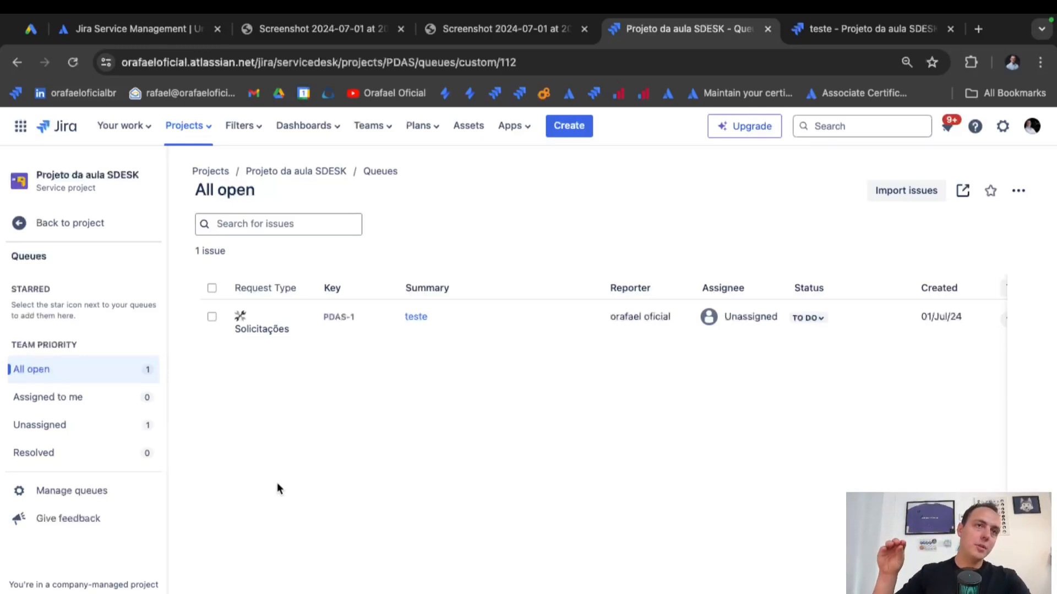
{"action": "left_click", "coordinate": [43, 427]}
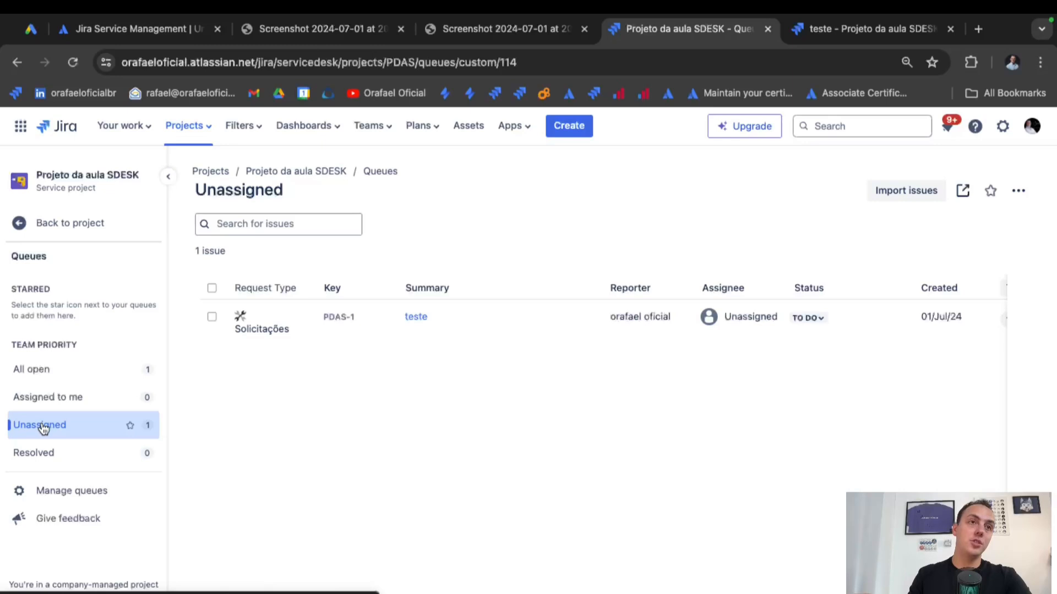
{"action": "left_click", "coordinate": [70, 369]}
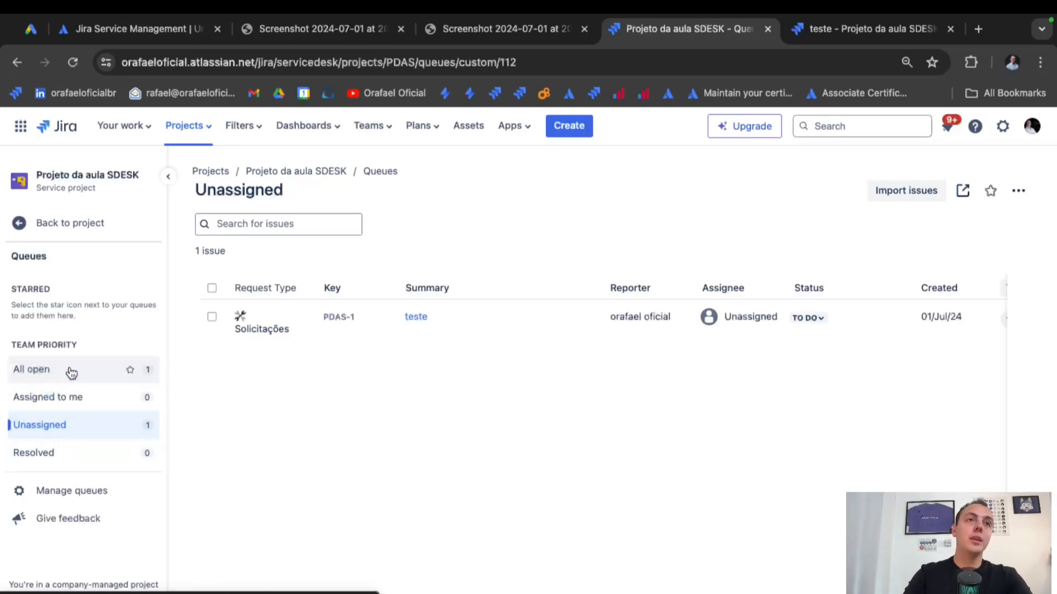
Open PDAS-1 'teste' to review its 8h first response and 80h resolution SLAs, then return to the project.
{"action": "left_click", "coordinate": [415, 318]}
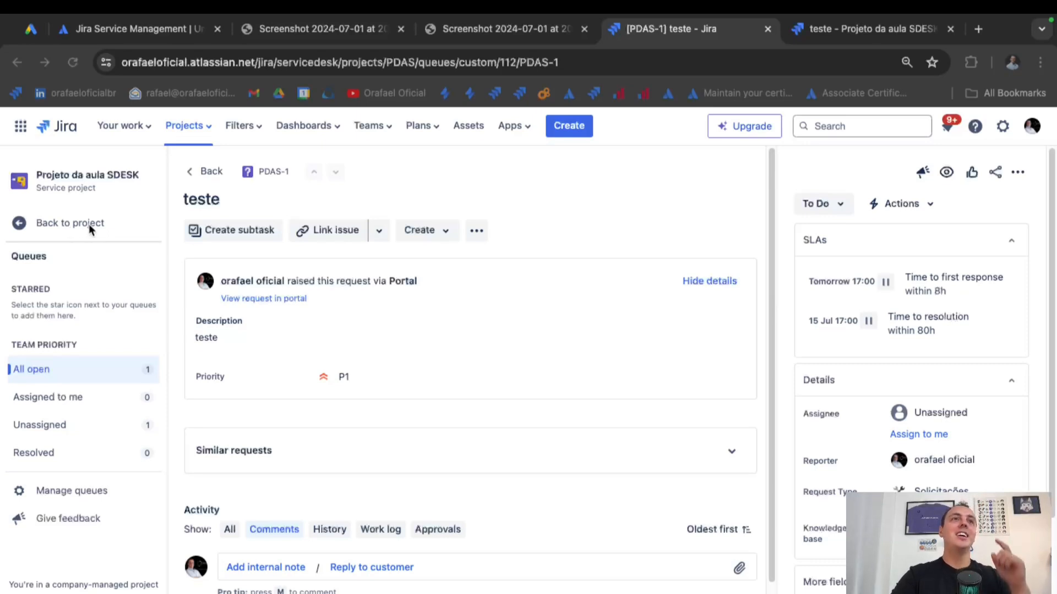
{"action": "left_click", "coordinate": [68, 224]}
Open Project settings > SLAs and expand Time to resolution to review its P1 12h to 80h goals.
{"action": "scroll", "coordinate": [87, 510], "scroll_direction": "down", "scroll_amount": 3}
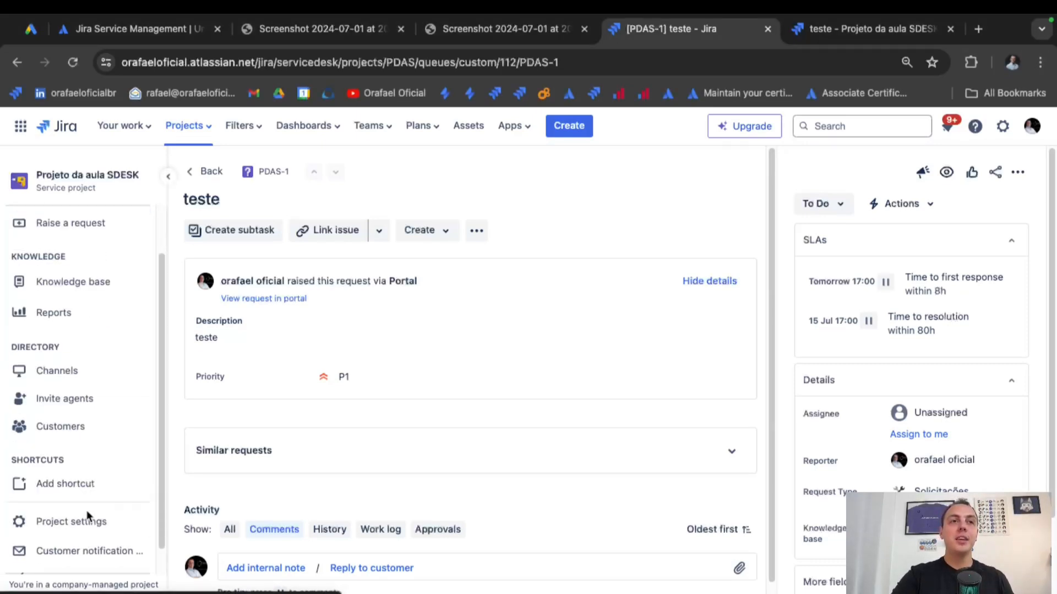
{"action": "left_click", "coordinate": [80, 495]}
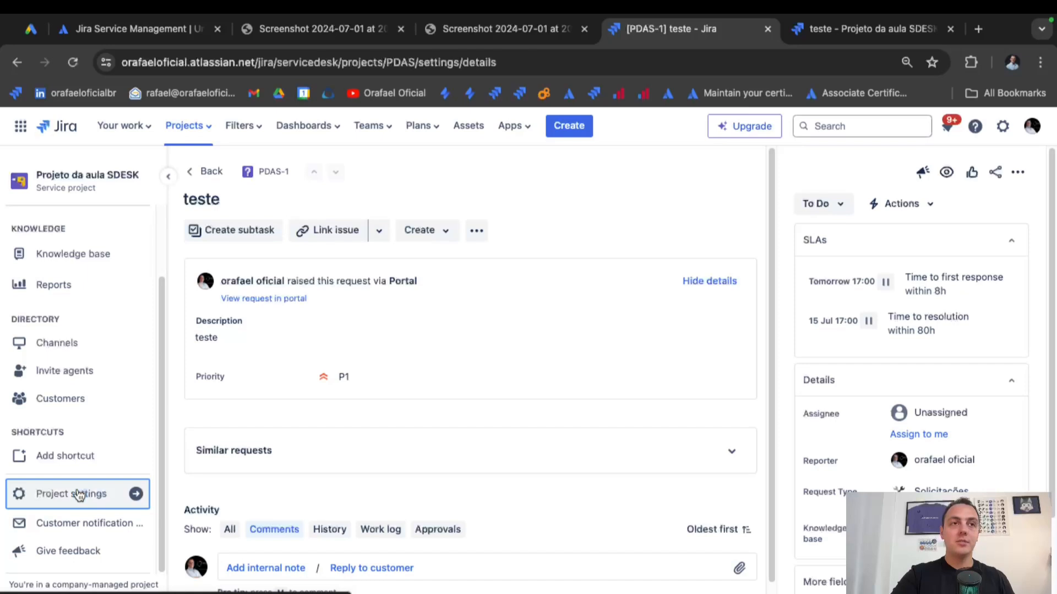
{"action": "scroll", "coordinate": [94, 419], "scroll_direction": "down", "scroll_amount": 3}
{"action": "scroll", "coordinate": [97, 443], "scroll_direction": "down", "scroll_amount": 10}
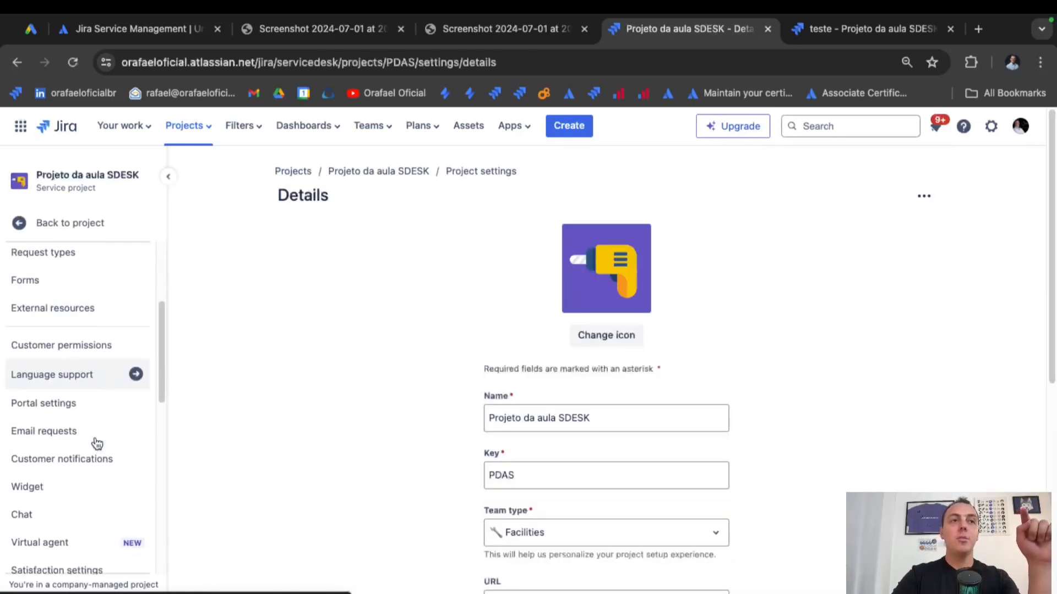
{"action": "left_click", "coordinate": [57, 425]}
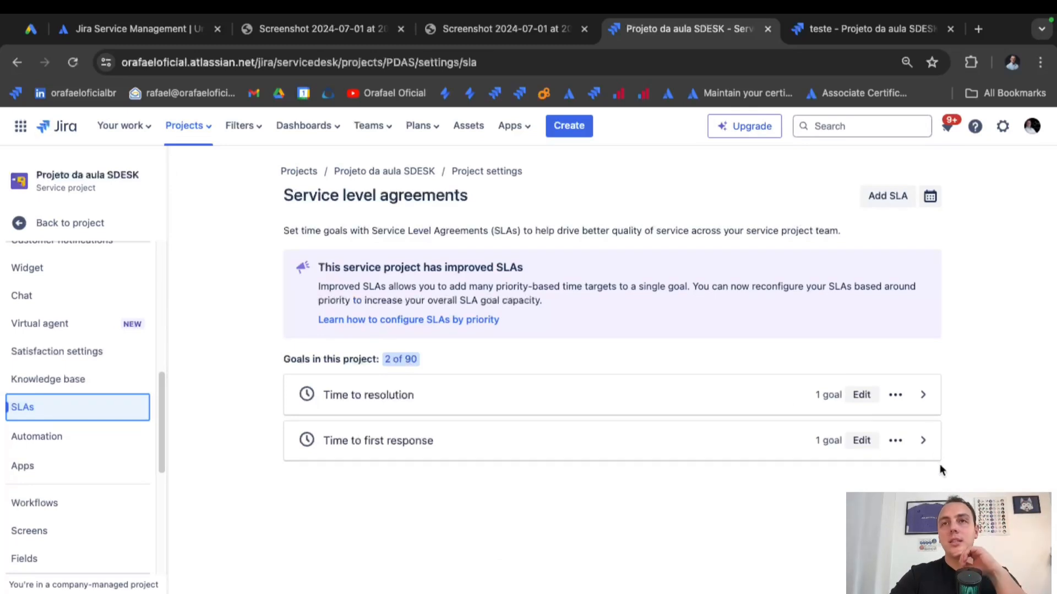
{"action": "left_click", "coordinate": [924, 396]}
{"action": "scroll", "coordinate": [927, 413], "scroll_direction": "down", "scroll_amount": 2}
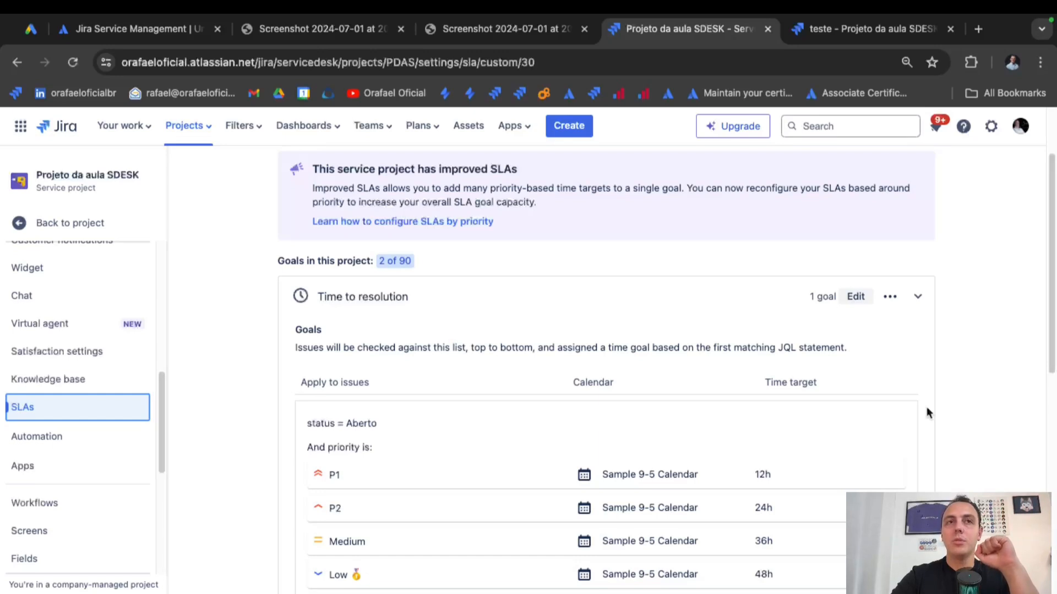
{"action": "scroll", "coordinate": [927, 409], "scroll_direction": "down", "scroll_amount": 2}
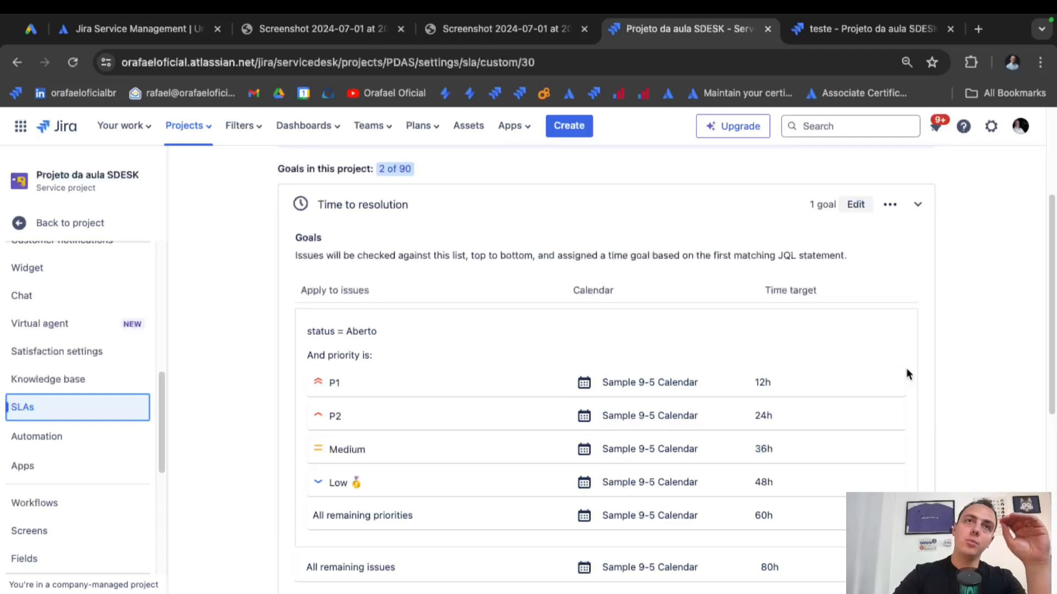
{"action": "scroll", "coordinate": [900, 360], "scroll_direction": "up", "scroll_amount": 1}
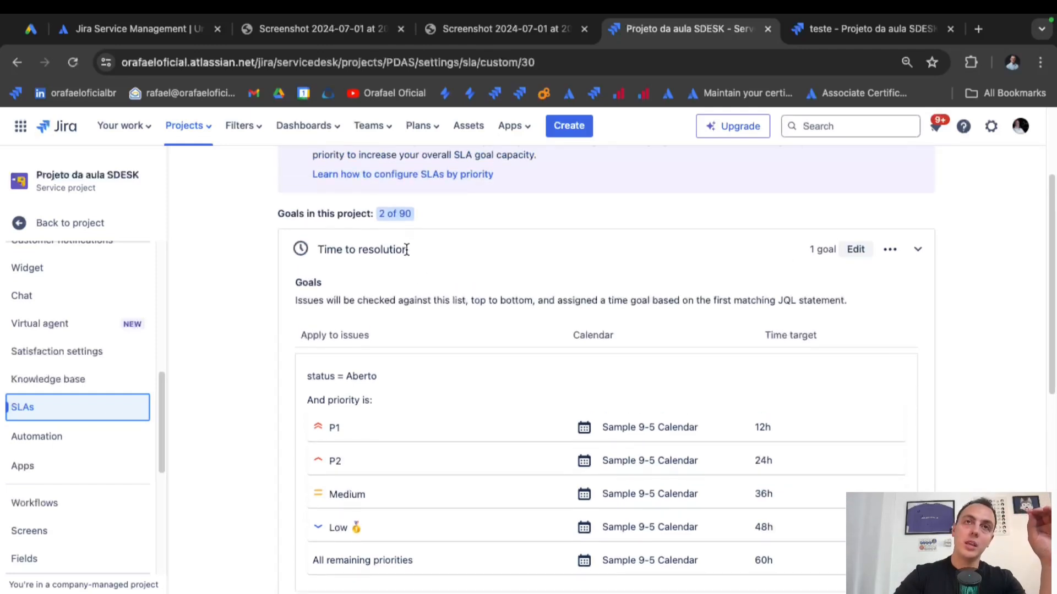
Open the Time to resolution SLA editor and review its name and goal rows.
{"action": "left_click", "coordinate": [863, 259]}
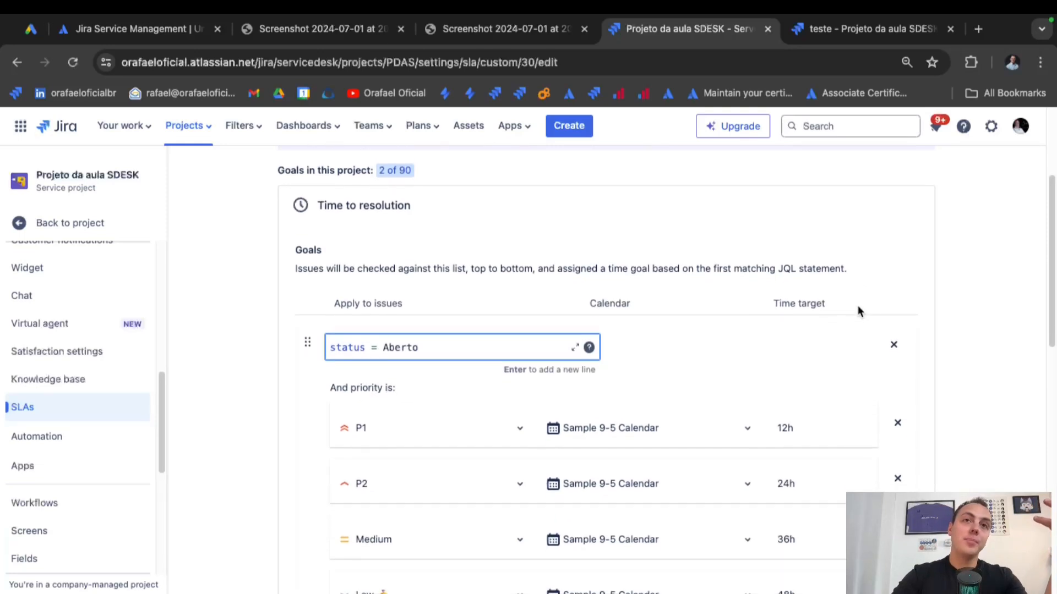
{"action": "scroll", "coordinate": [857, 305], "scroll_direction": "down", "scroll_amount": 1}
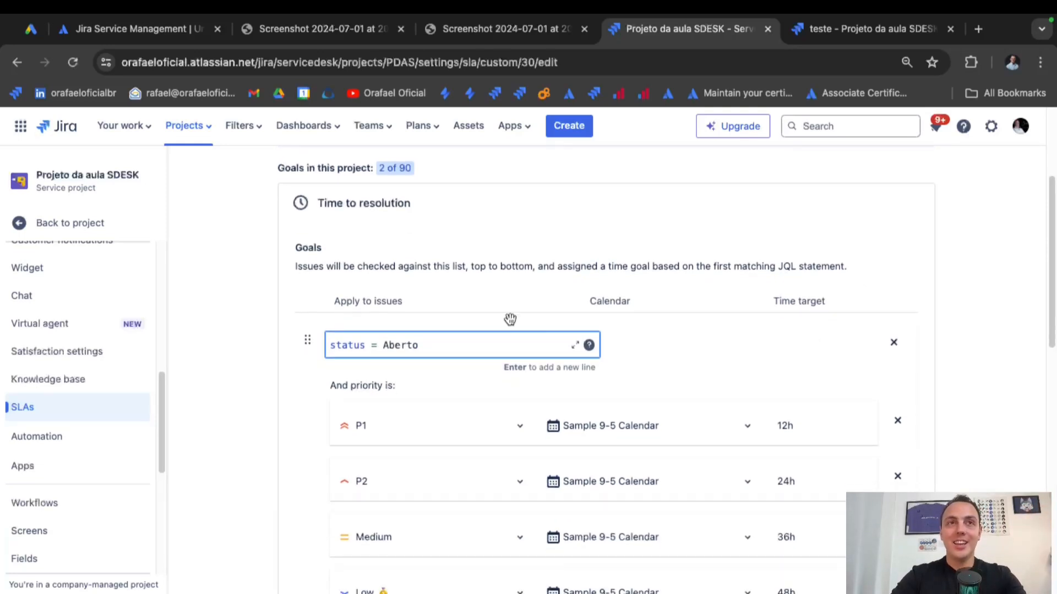
{"action": "scroll", "coordinate": [529, 384], "scroll_direction": "down", "scroll_amount": 1}
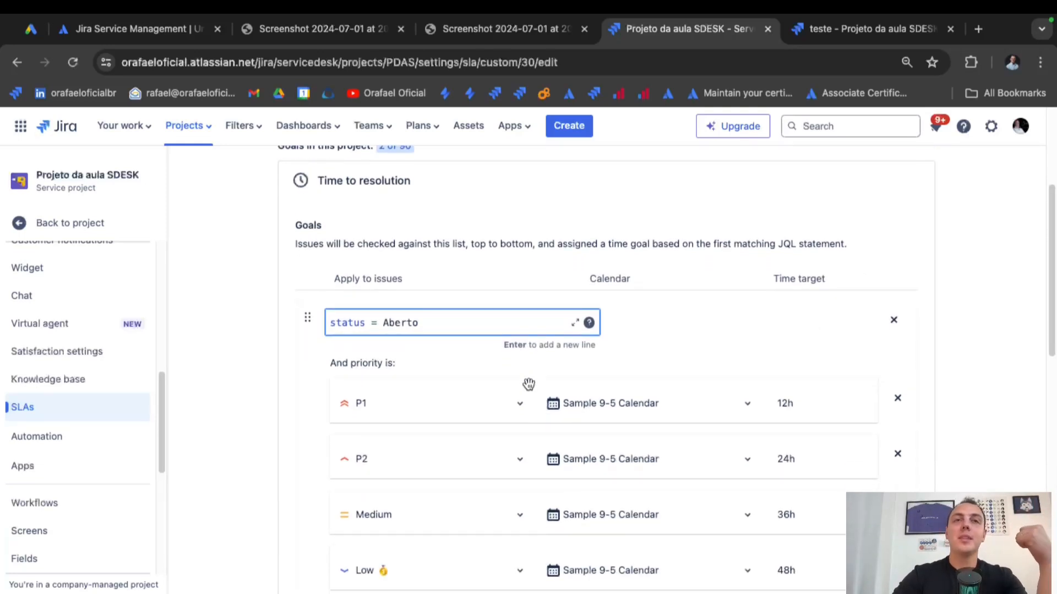
{"action": "scroll", "coordinate": [529, 384], "scroll_direction": "down", "scroll_amount": 2}
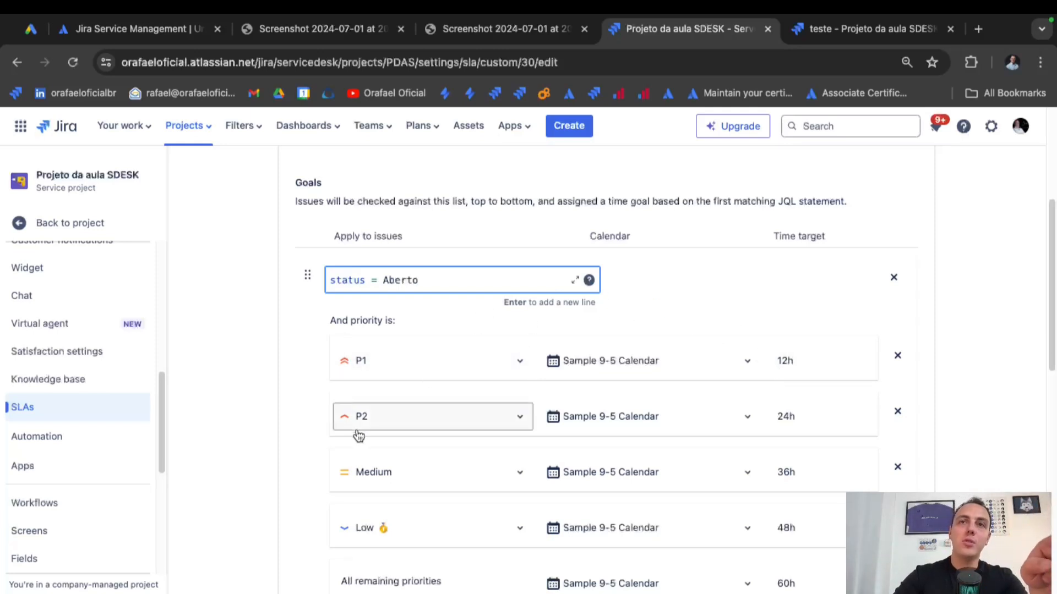
{"action": "scroll", "coordinate": [709, 331], "scroll_direction": "up", "scroll_amount": 2}
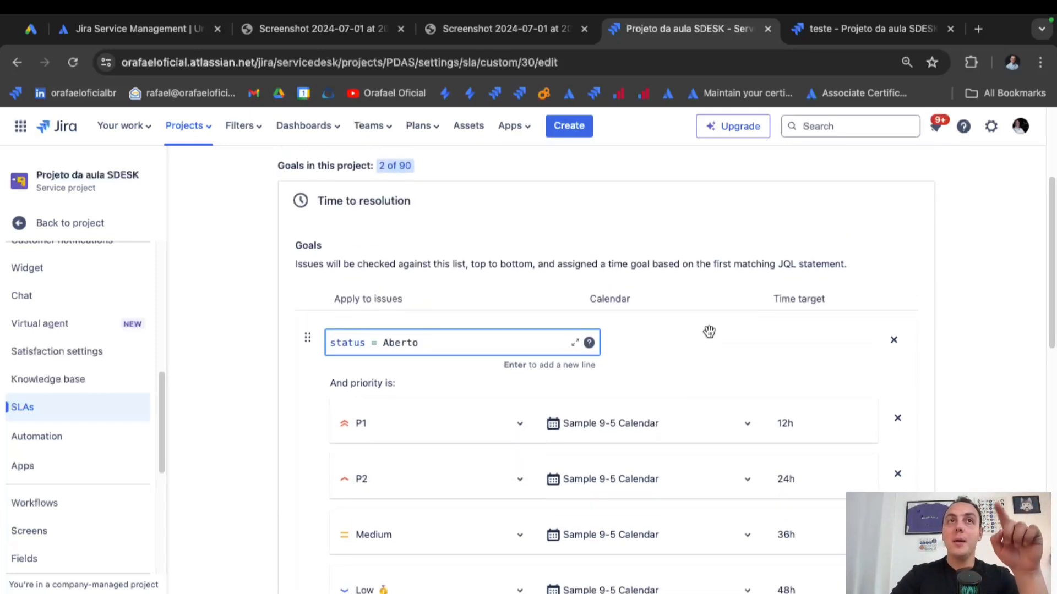
{"action": "left_click_drag", "start_coordinate": [346, 199], "coordinate": [482, 204]}
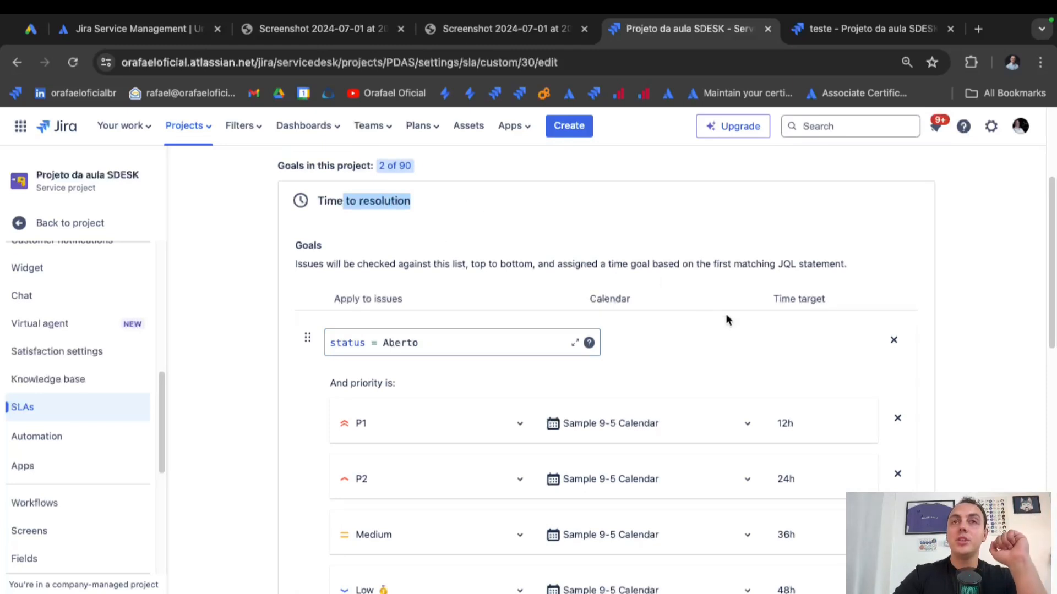
{"action": "scroll", "coordinate": [712, 354], "scroll_direction": "down", "scroll_amount": 3}
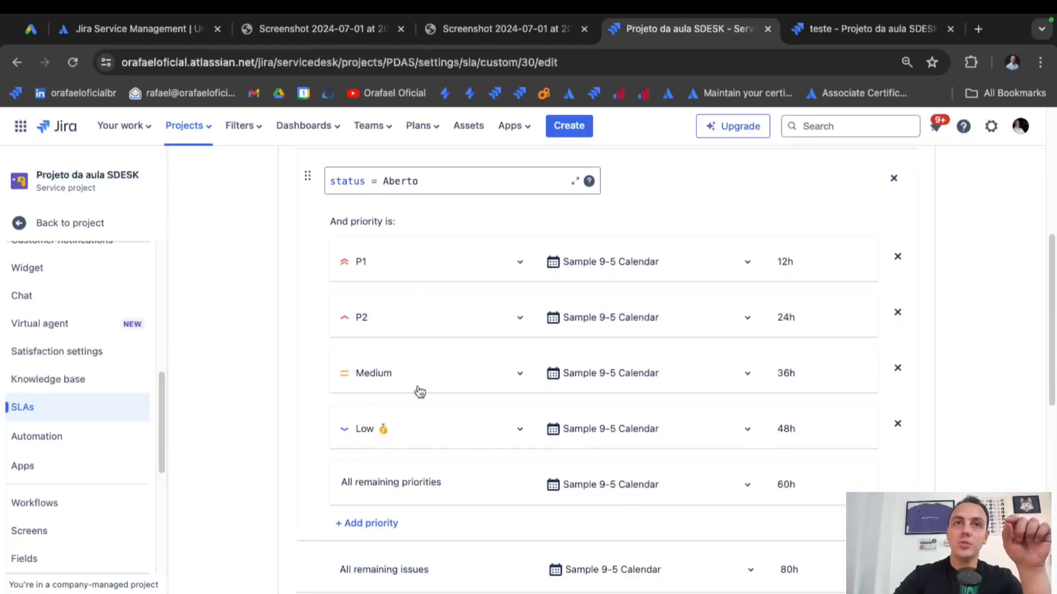
Inspect the P2 calendar choices without changing them and review the start and stop conditions.
{"action": "left_click", "coordinate": [610, 319]}
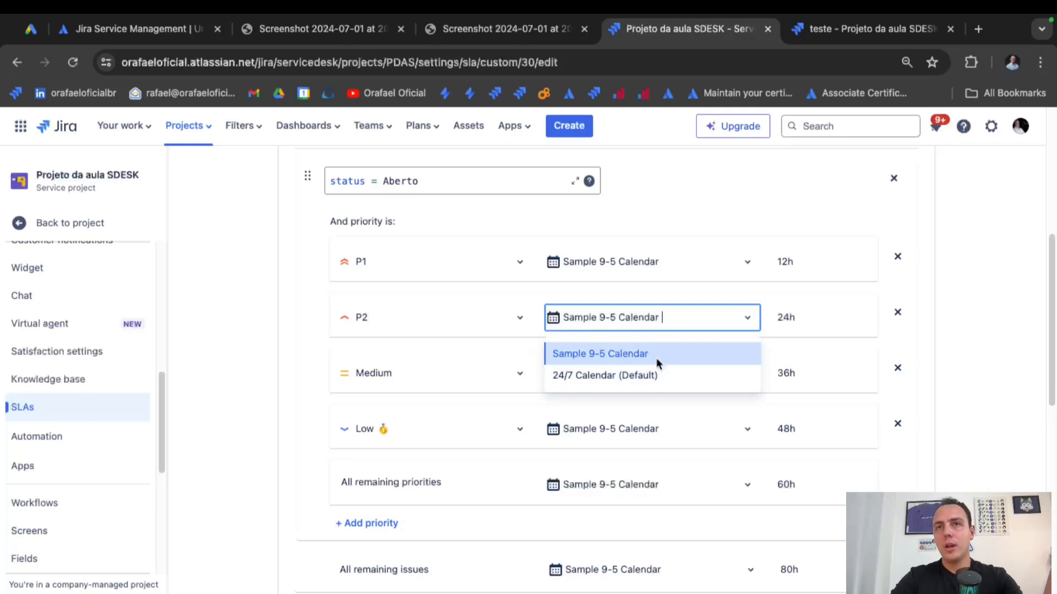
{"action": "left_click", "coordinate": [948, 348]}
{"action": "scroll", "coordinate": [652, 448], "scroll_direction": "down", "scroll_amount": 3}
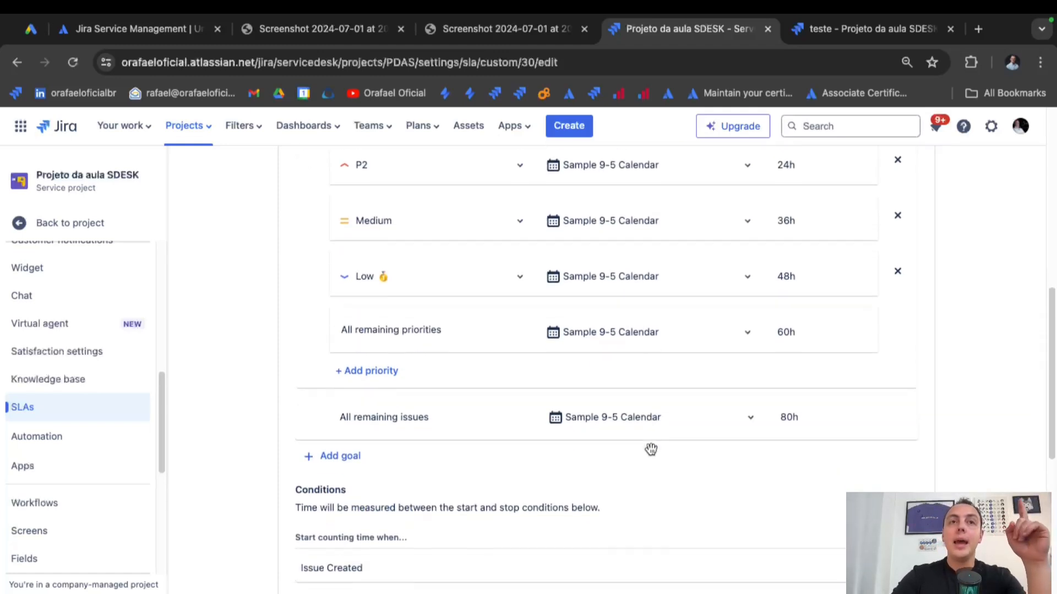
{"action": "scroll", "coordinate": [651, 455], "scroll_direction": "down", "scroll_amount": 5}
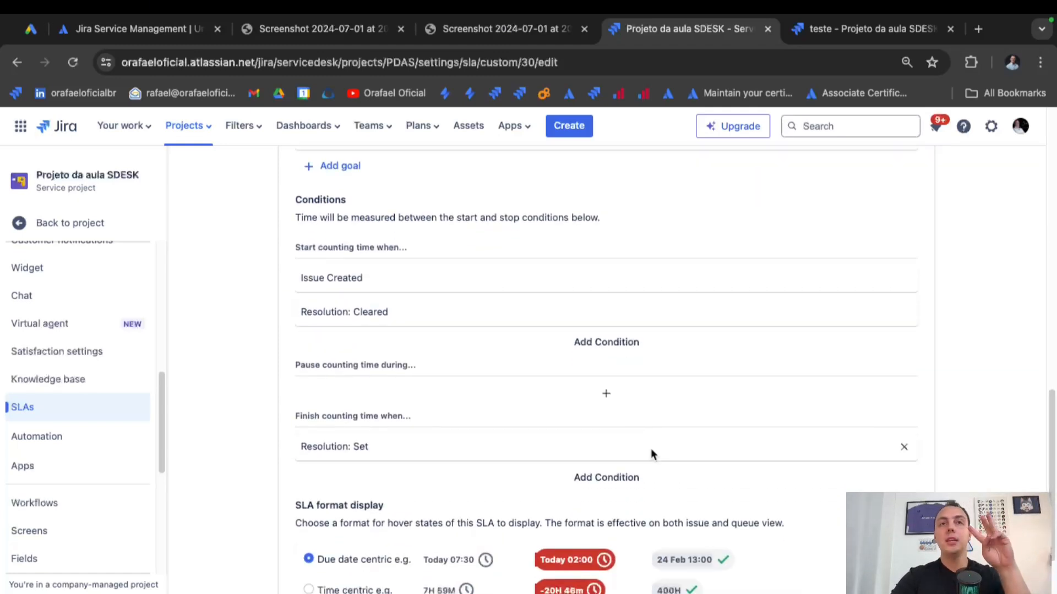
{"action": "key", "text": "super+Tab"}
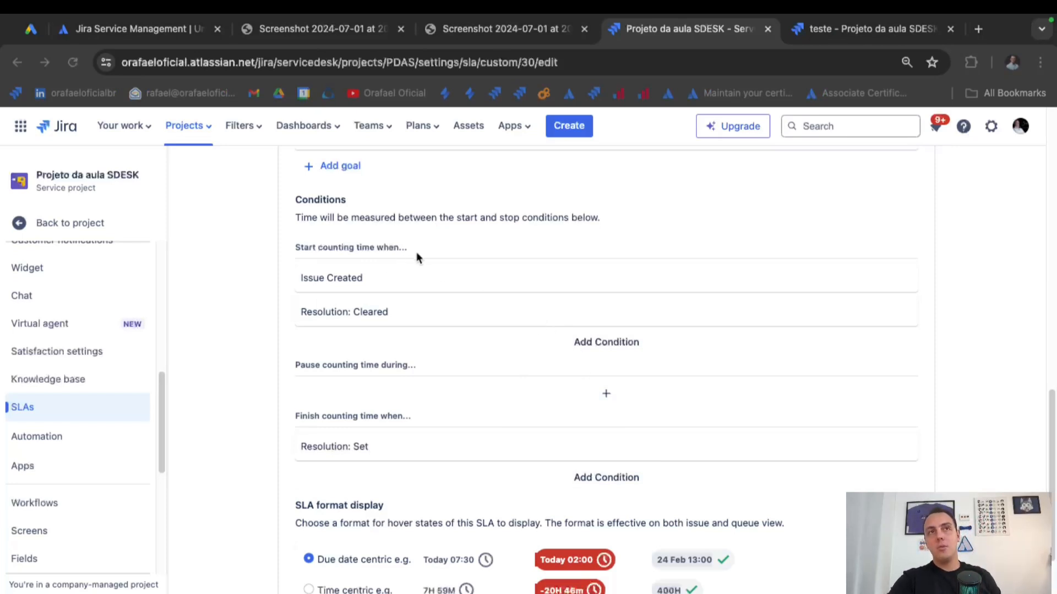
{"action": "left_click", "coordinate": [303, 275]}
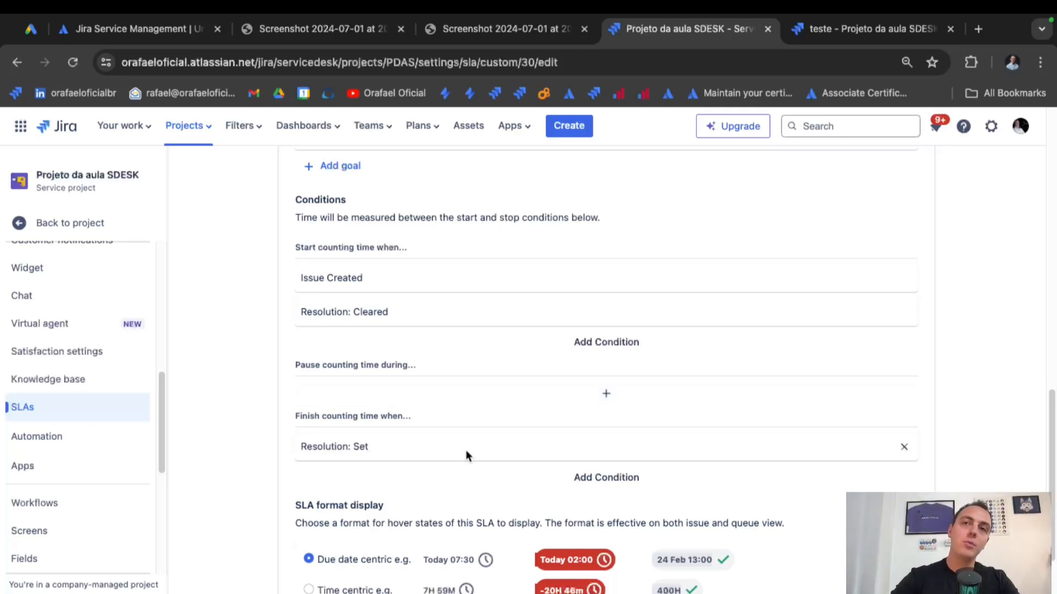
{"action": "scroll", "coordinate": [463, 455], "scroll_direction": "up", "scroll_amount": 1}
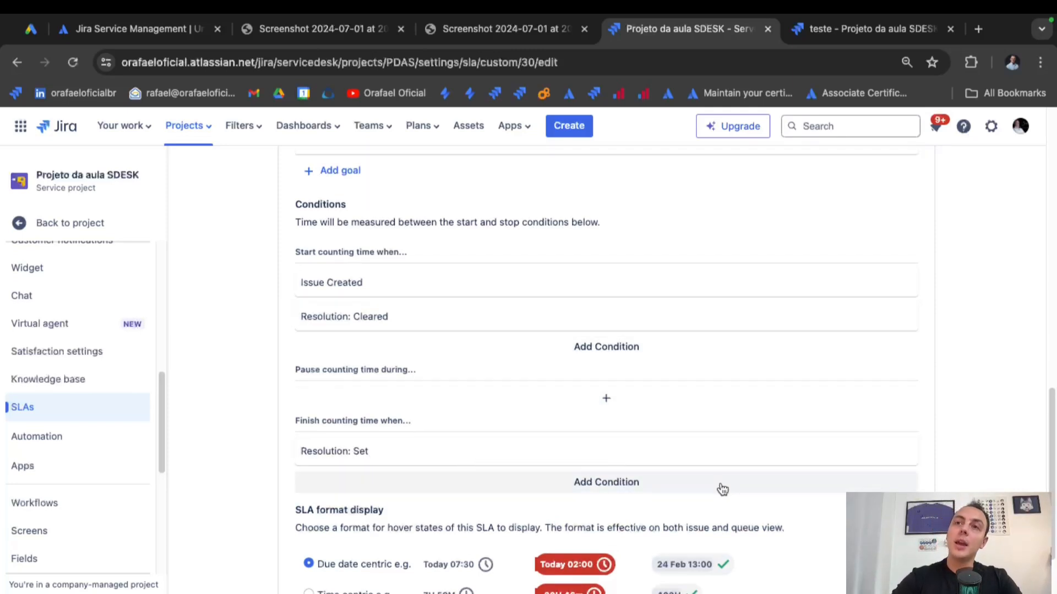
{"action": "scroll", "coordinate": [845, 473], "scroll_direction": "up", "scroll_amount": 7}
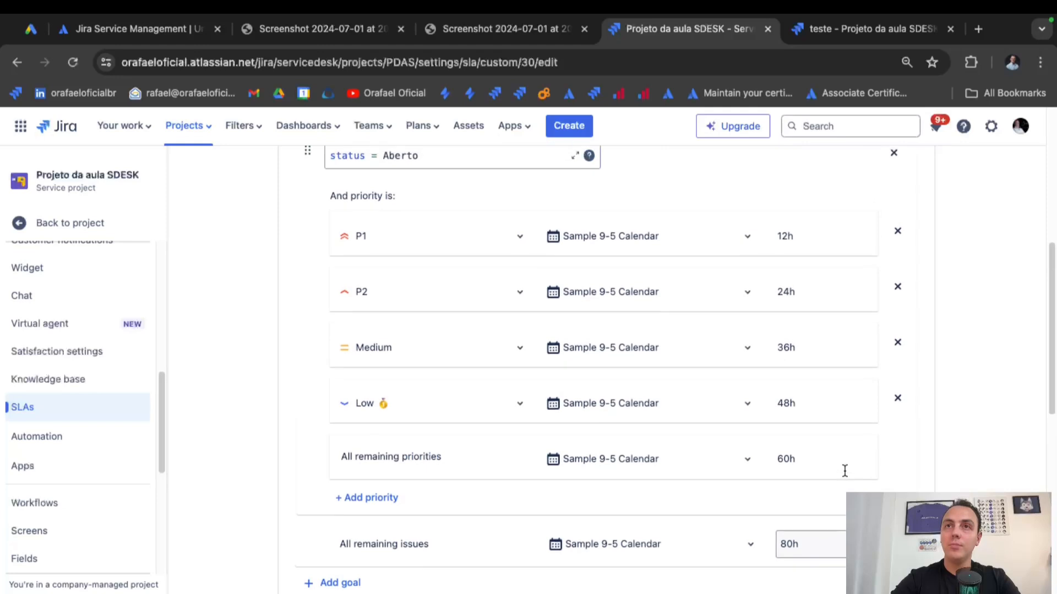
{"action": "scroll", "coordinate": [845, 470], "scroll_direction": "up", "scroll_amount": 6}
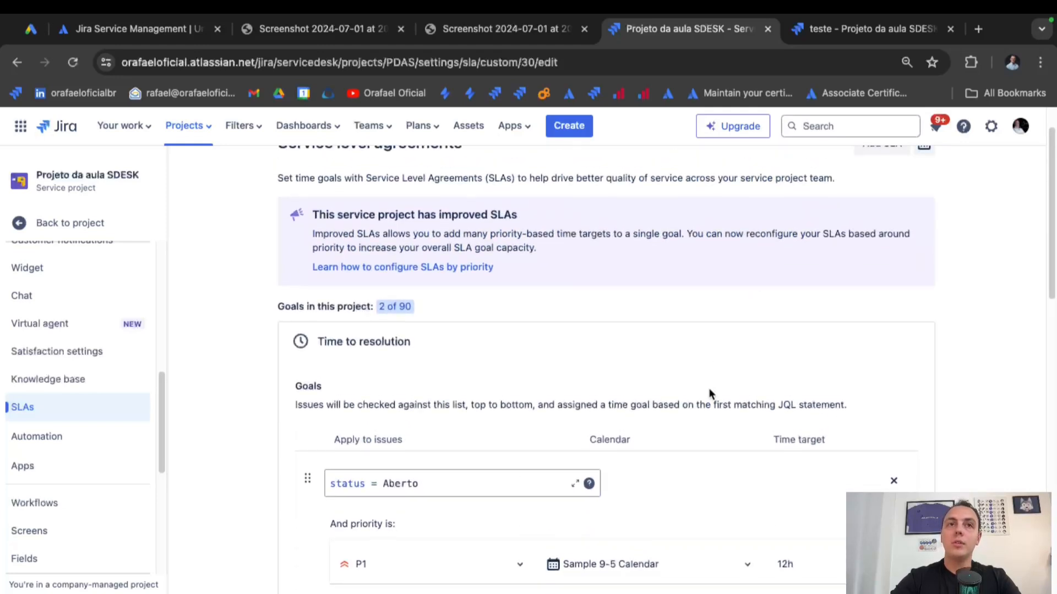
{"action": "scroll", "coordinate": [709, 393], "scroll_direction": "down", "scroll_amount": 15}
Leave the SLA editor and delete the Time to resolution SLA.
{"action": "left_click", "coordinate": [837, 532]}
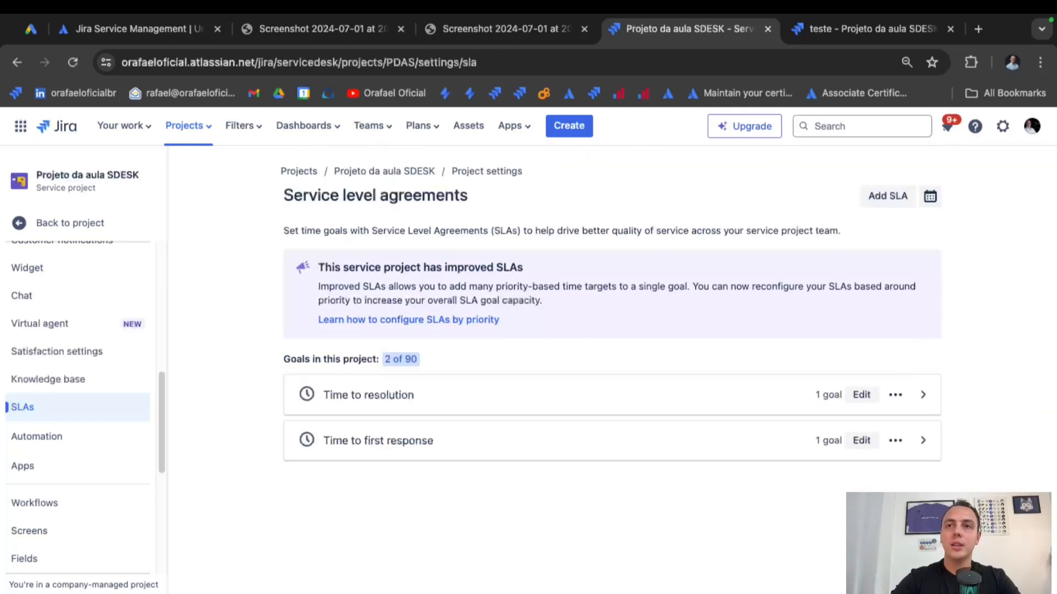
{"action": "left_click", "coordinate": [895, 395]}
{"action": "left_click", "coordinate": [882, 425]}
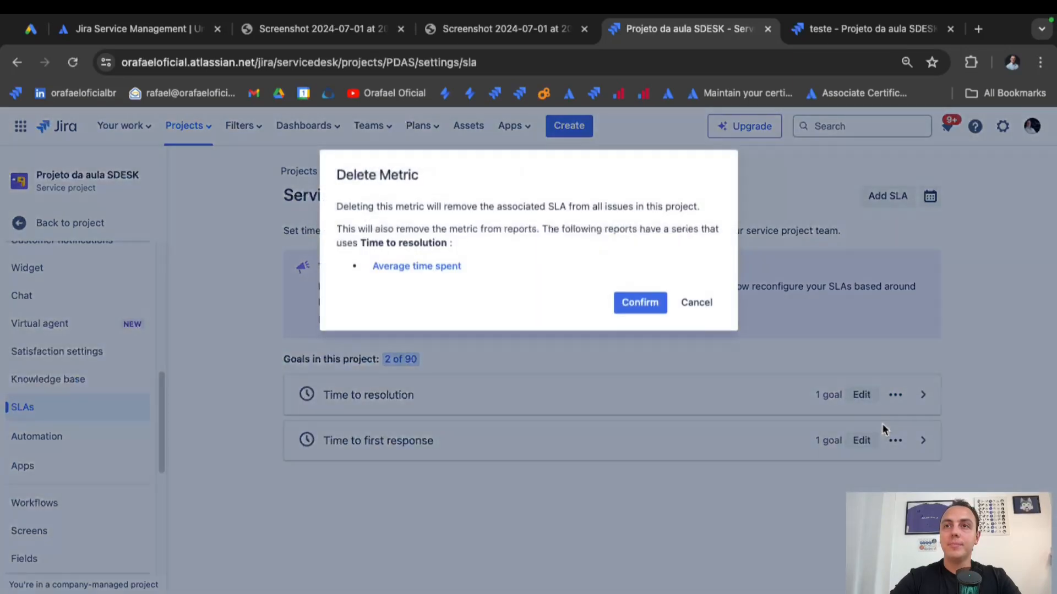
{"action": "left_click", "coordinate": [641, 304]}
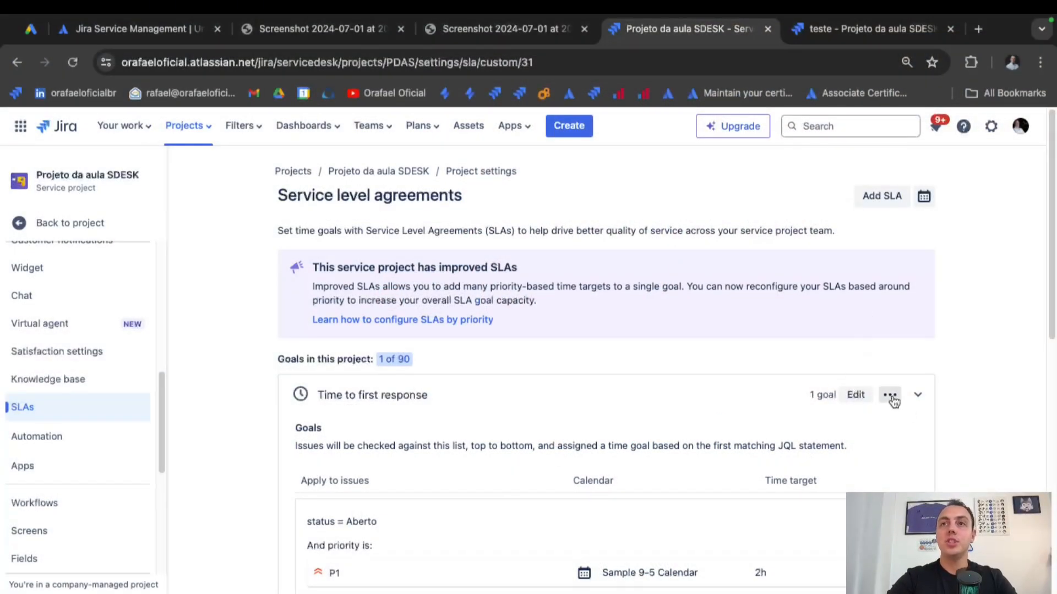
Delete the Time to first response SLA as well.
{"action": "left_click", "coordinate": [892, 399]}
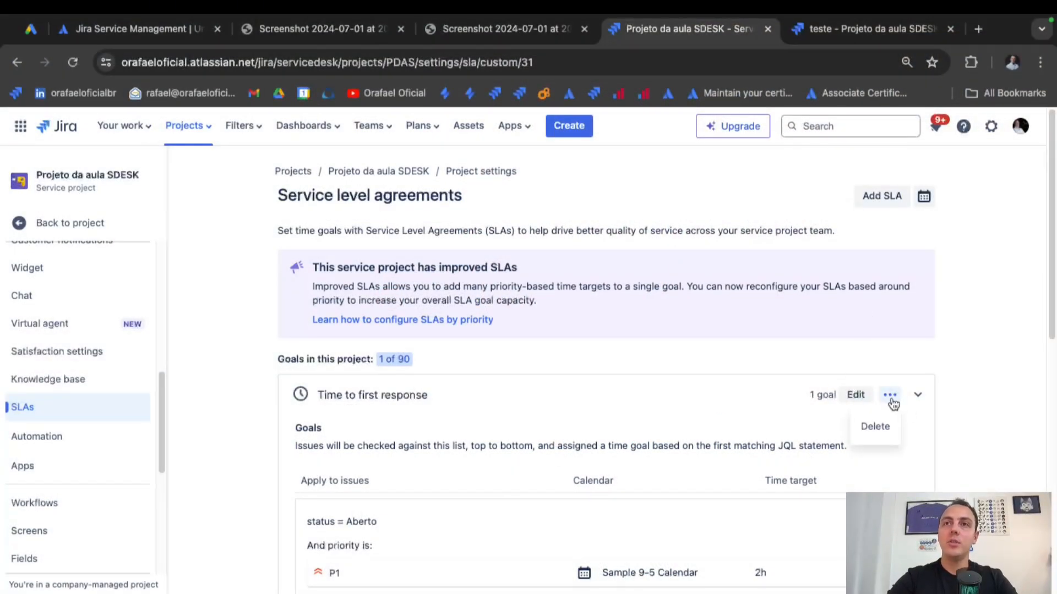
{"action": "left_click", "coordinate": [878, 423]}
{"action": "left_click", "coordinate": [632, 231]}
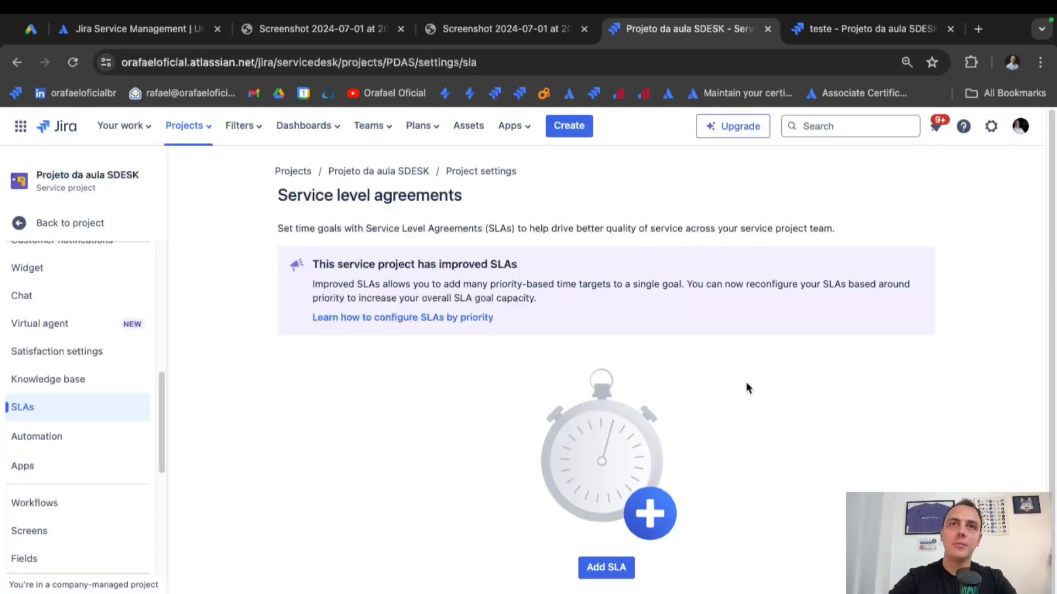
Create a new SLA named 'Tempo de Resolução' and add its first goal row.
{"action": "scroll", "coordinate": [746, 388], "scroll_direction": "down", "scroll_amount": 1}
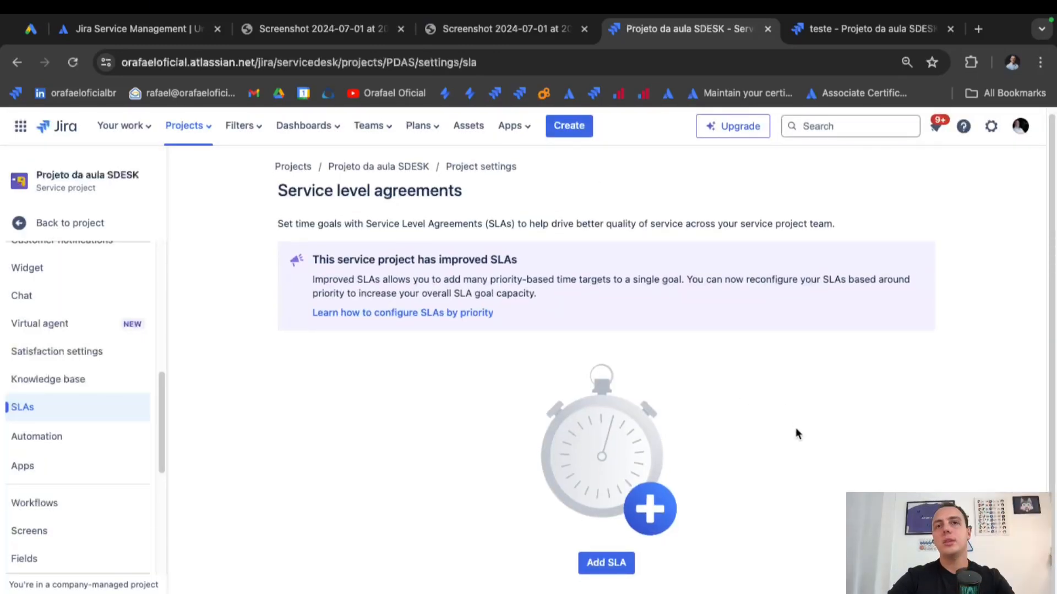
{"action": "left_click", "coordinate": [606, 562]}
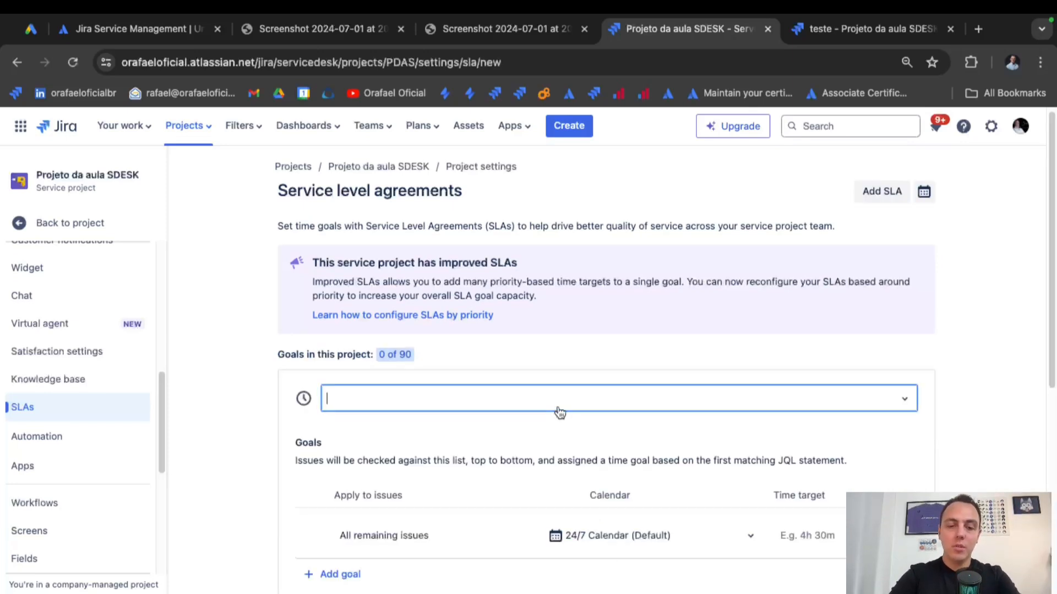
{"action": "type", "text": "temp"}
{"action": "key", "text": "BackSpace"}
{"action": "key", "text": "BackSpace"}
{"action": "key", "text": "BackSpace"}
{"action": "key", "text": "BackSpace"}
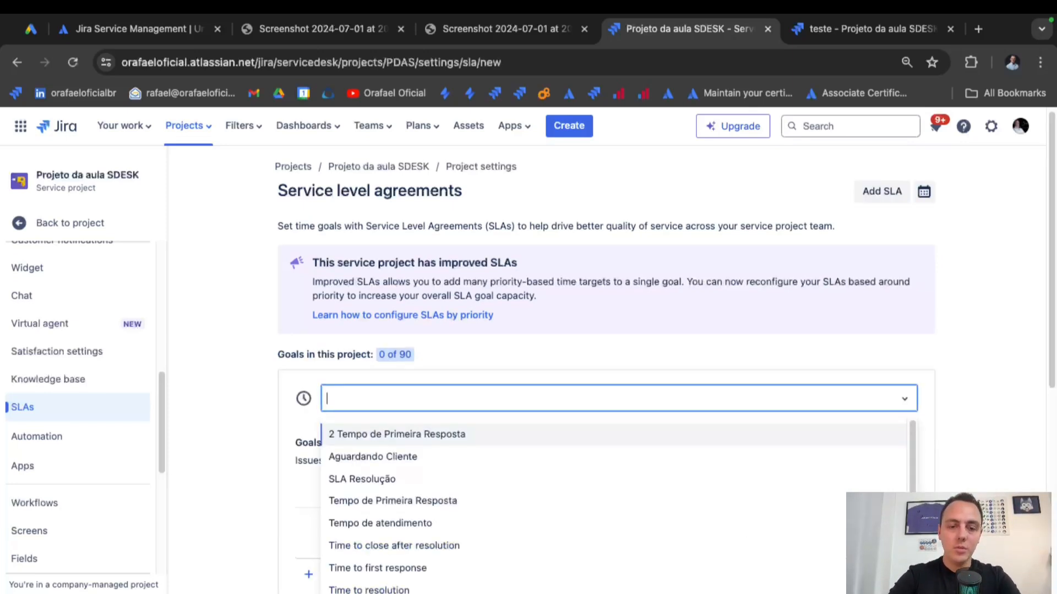
{"action": "type", "text": "Tempo de Resoluc"}
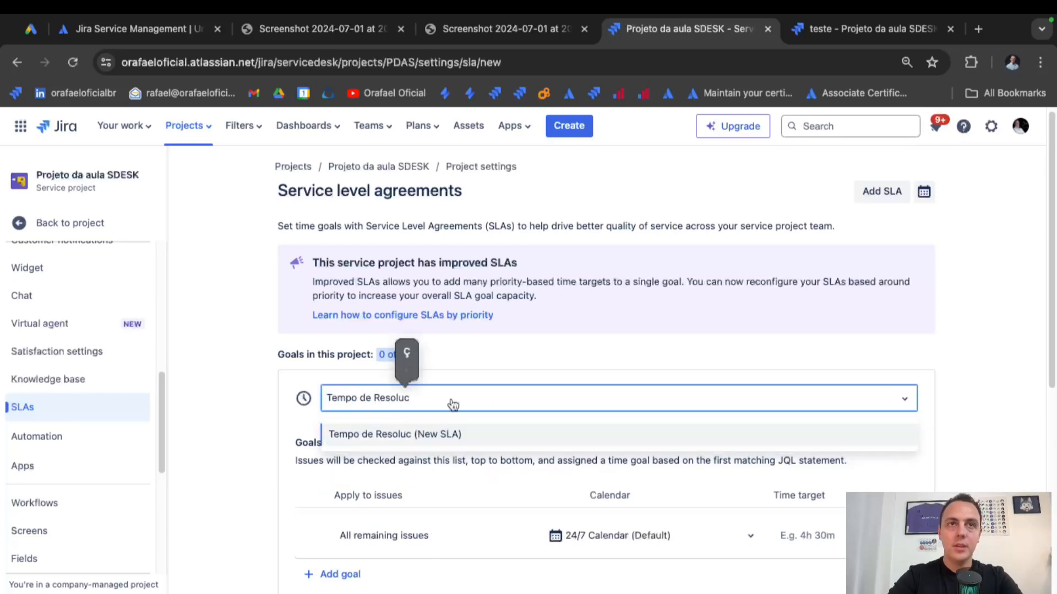
{"action": "left_click", "coordinate": [409, 354]}
{"action": "type", "text": "a"}
{"action": "left_click", "coordinate": [433, 352]}
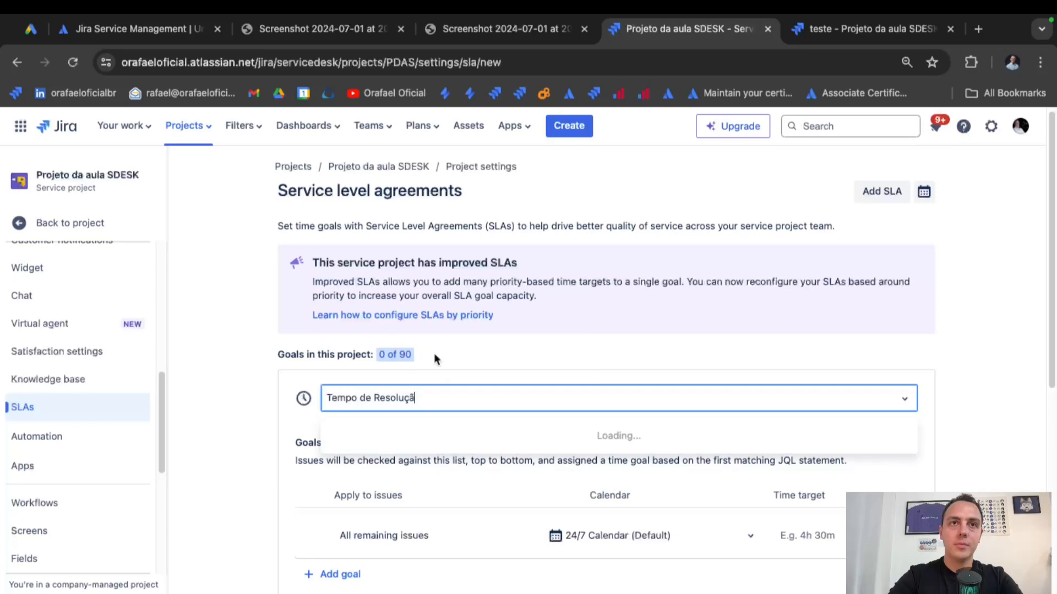
{"action": "type", "text": "o"}
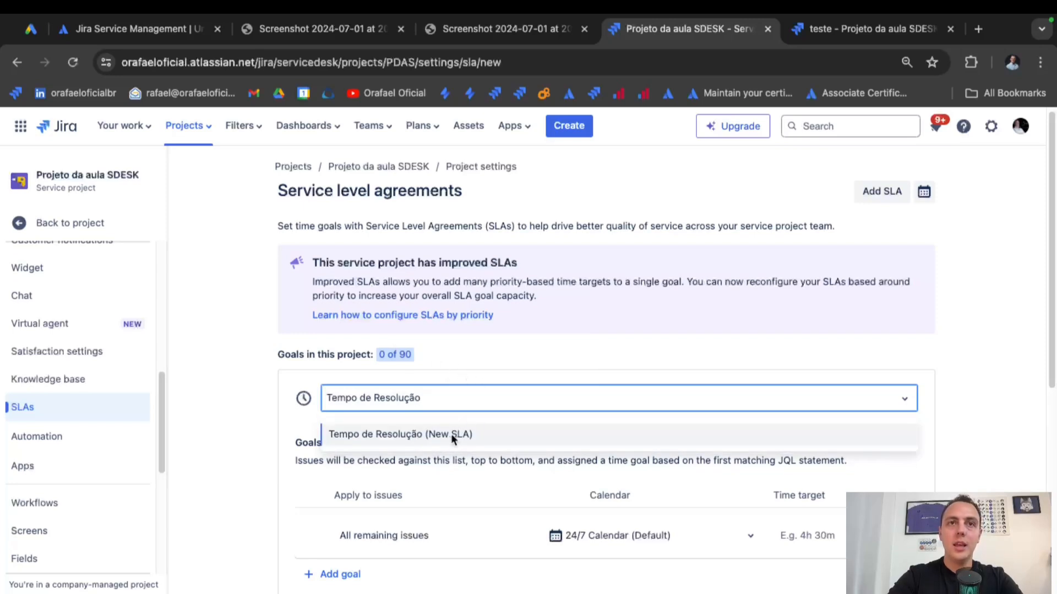
{"action": "left_click", "coordinate": [450, 437]}
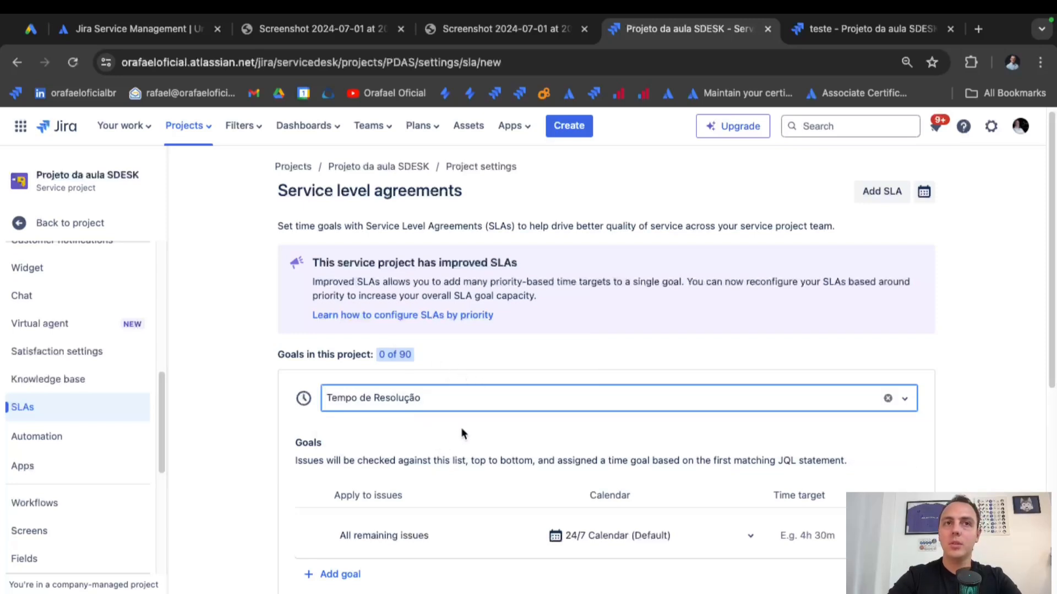
{"action": "scroll", "coordinate": [471, 432], "scroll_direction": "down", "scroll_amount": 2}
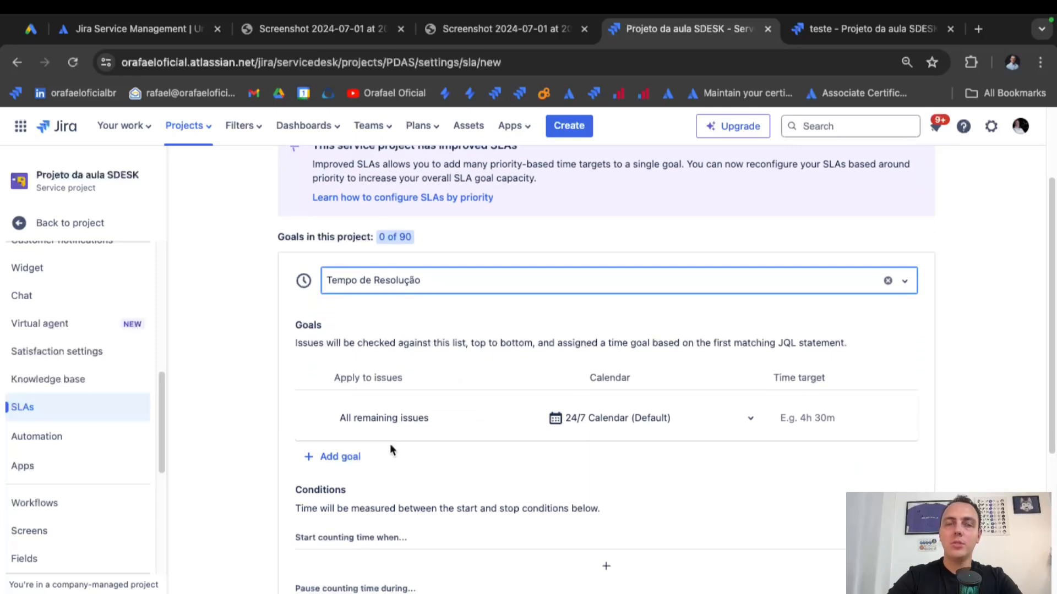
{"action": "left_click", "coordinate": [339, 458]}
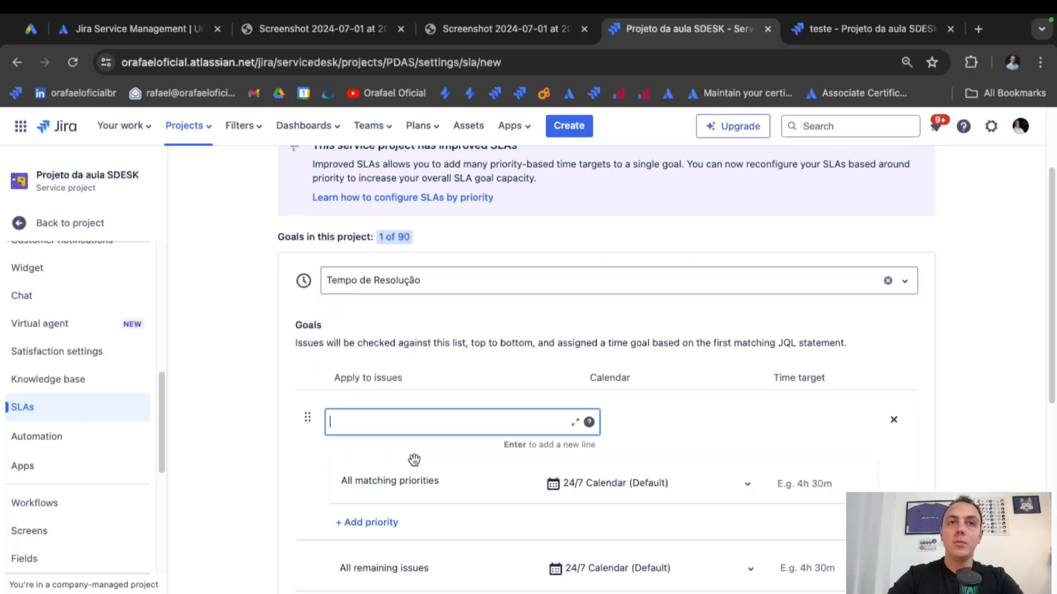
Set the goal's JQL to issuetype = "General request".
{"action": "scroll", "coordinate": [456, 413], "scroll_direction": "down", "scroll_amount": 1}
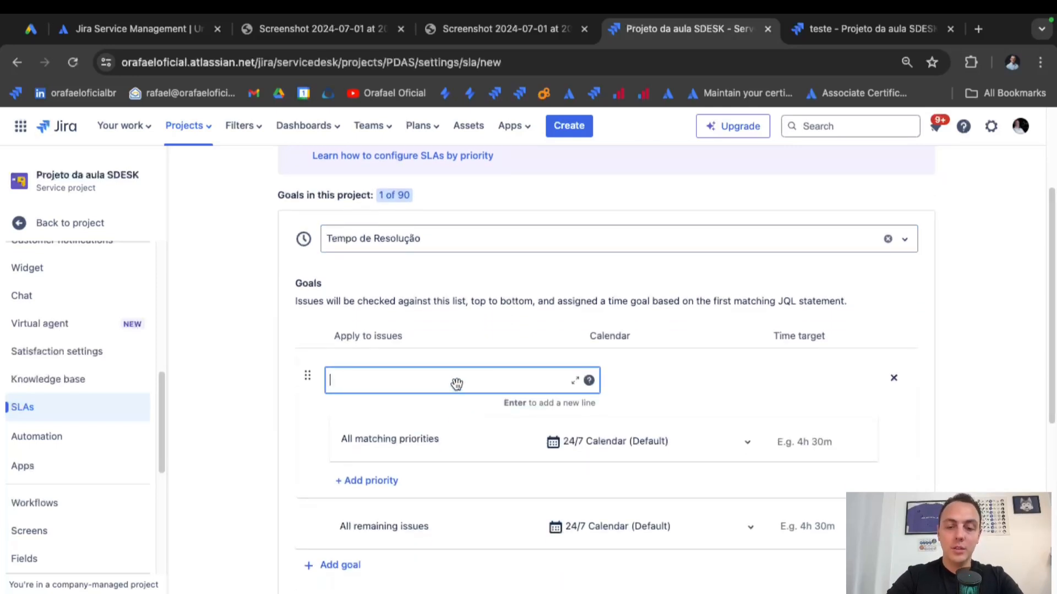
{"action": "type", "text": "issuety"}
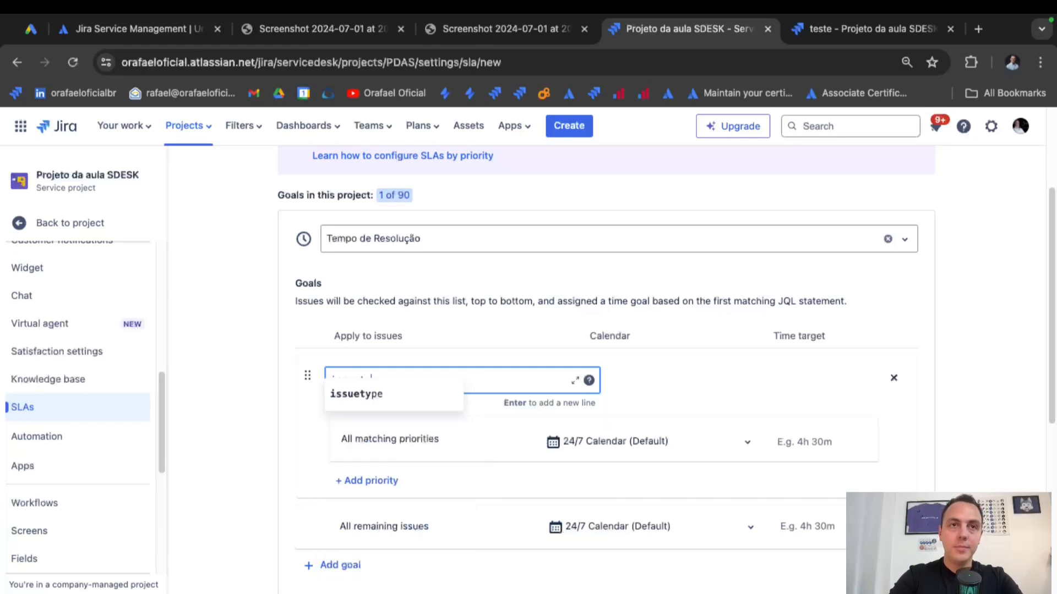
{"action": "left_click", "coordinate": [433, 398]}
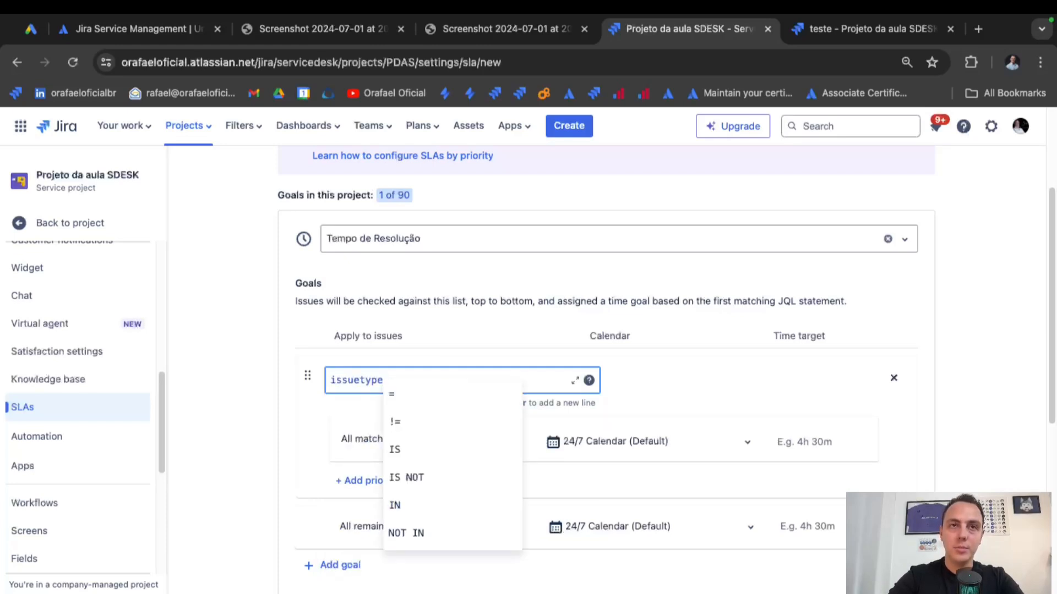
{"action": "left_click", "coordinate": [460, 394]}
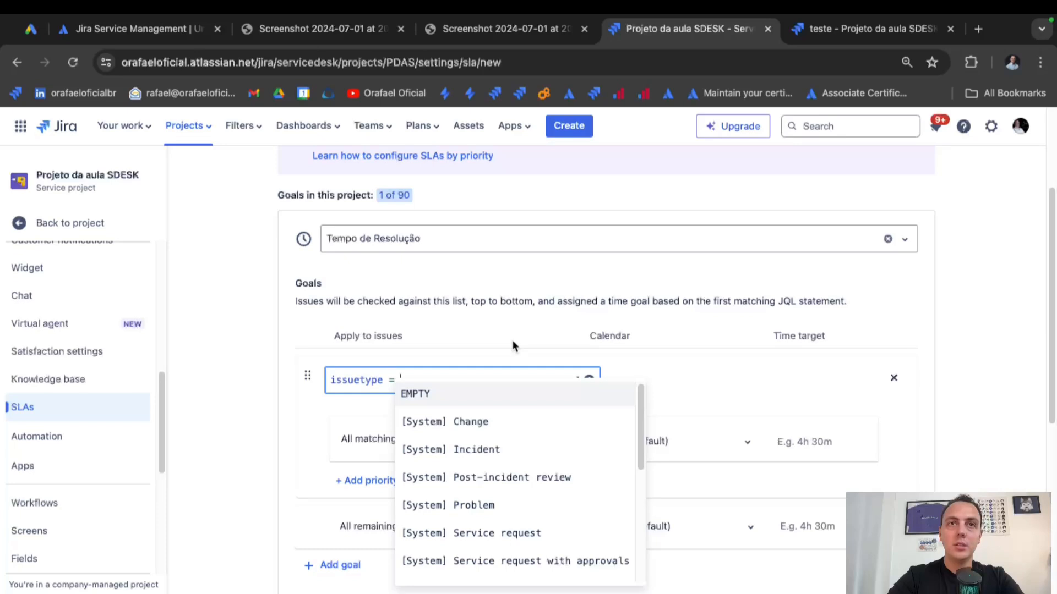
{"action": "scroll", "coordinate": [544, 490], "scroll_direction": "down", "scroll_amount": 5}
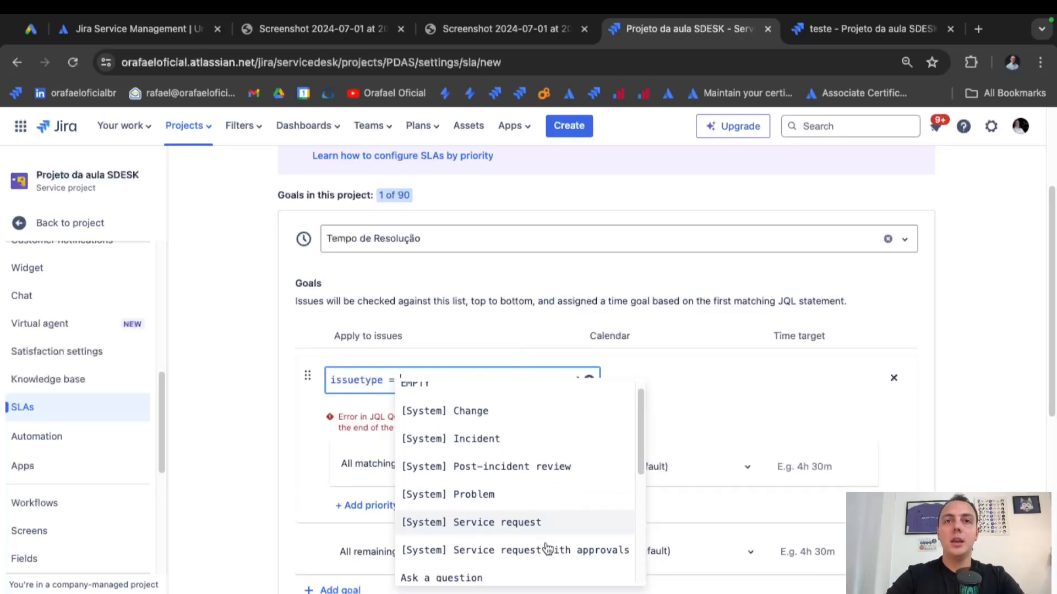
{"action": "scroll", "coordinate": [547, 549], "scroll_direction": "down", "scroll_amount": 4}
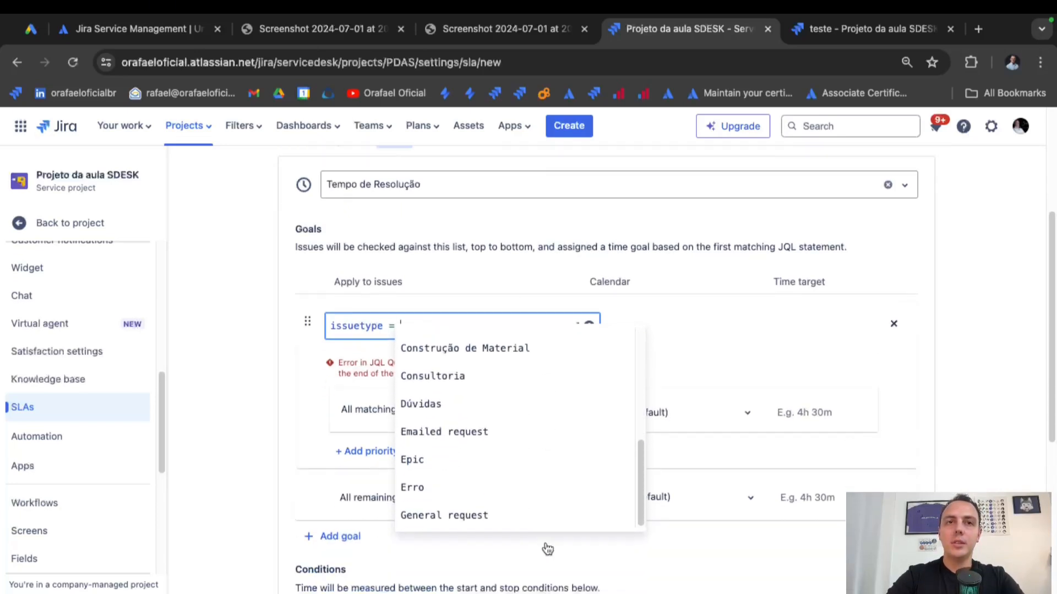
{"action": "left_click", "coordinate": [534, 450]}
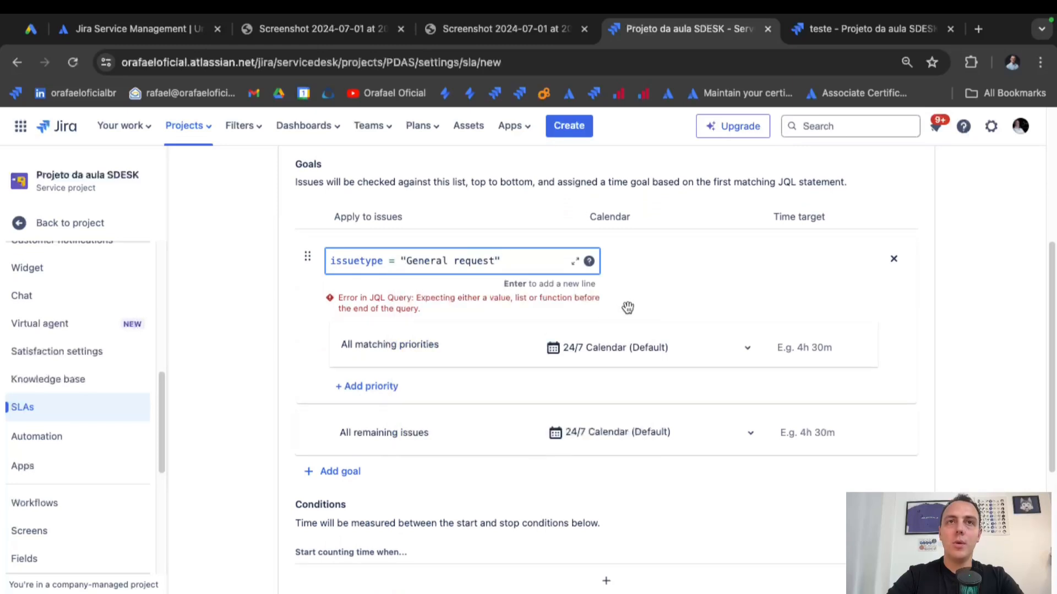
{"action": "scroll", "coordinate": [627, 307], "scroll_direction": "up", "scroll_amount": 2}
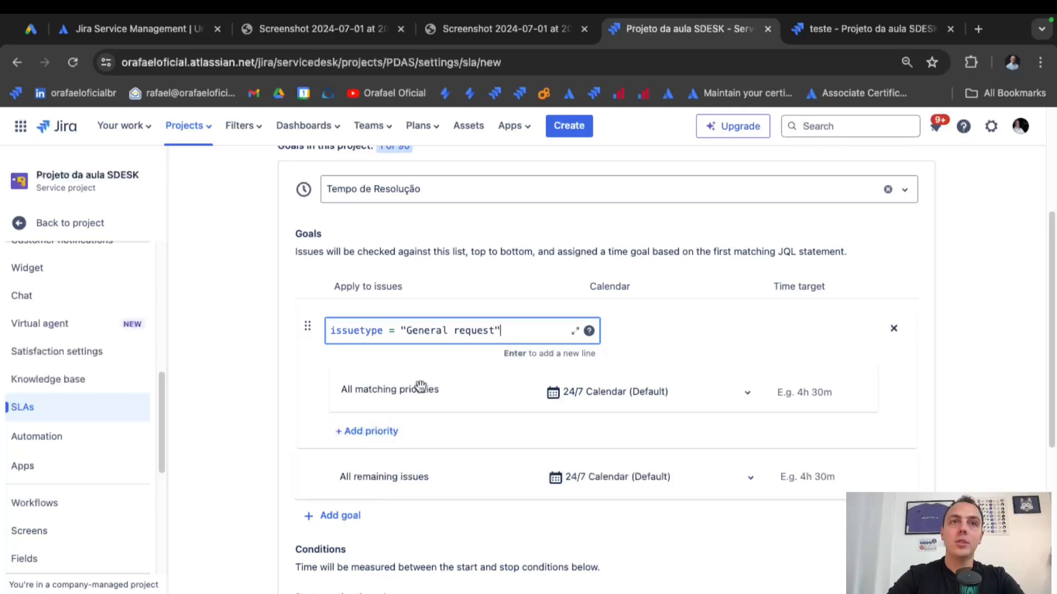
Give the goal a 4h time target on the Sample 9-5 Calendar.
{"action": "left_click", "coordinate": [810, 397]}
{"action": "type", "text": "4"}
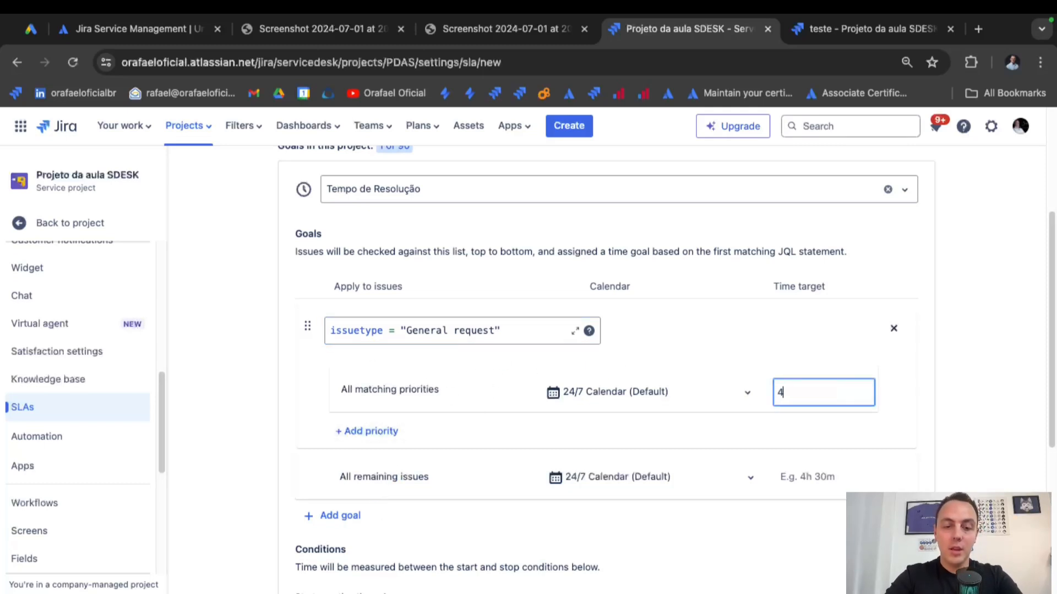
{"action": "type", "text": "h"}
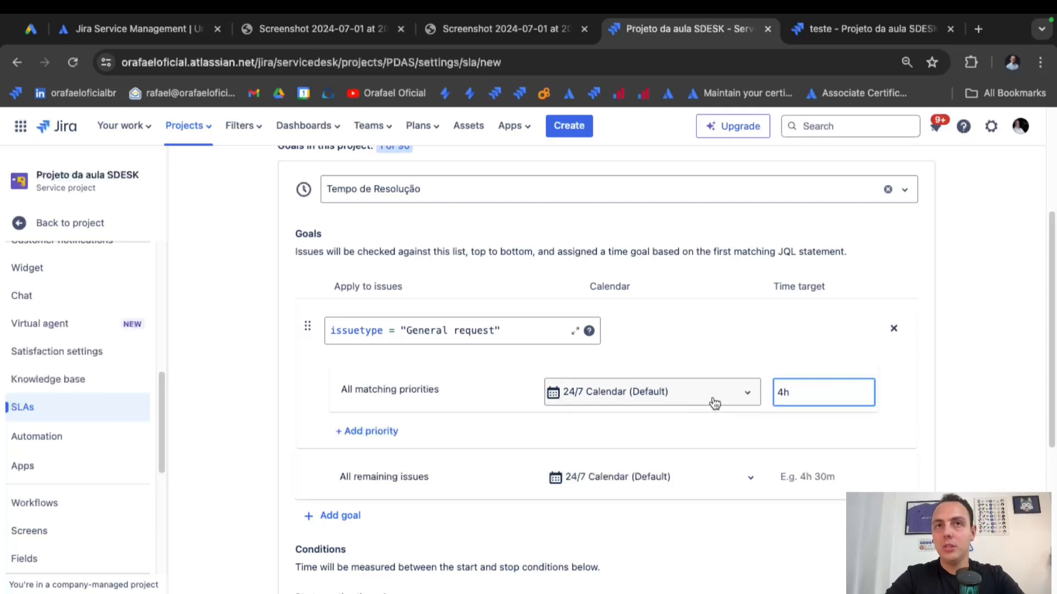
{"action": "left_click", "coordinate": [714, 403]}
{"action": "left_click", "coordinate": [678, 429]}
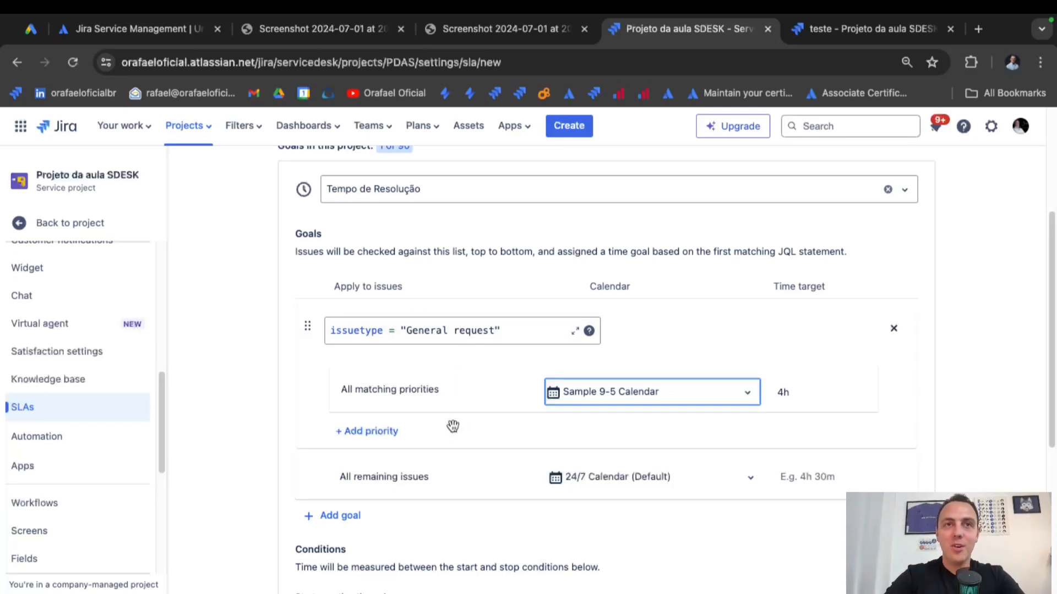
Add three priority rows to the goal for P1, P2 and Medium.
{"action": "left_click", "coordinate": [369, 430]}
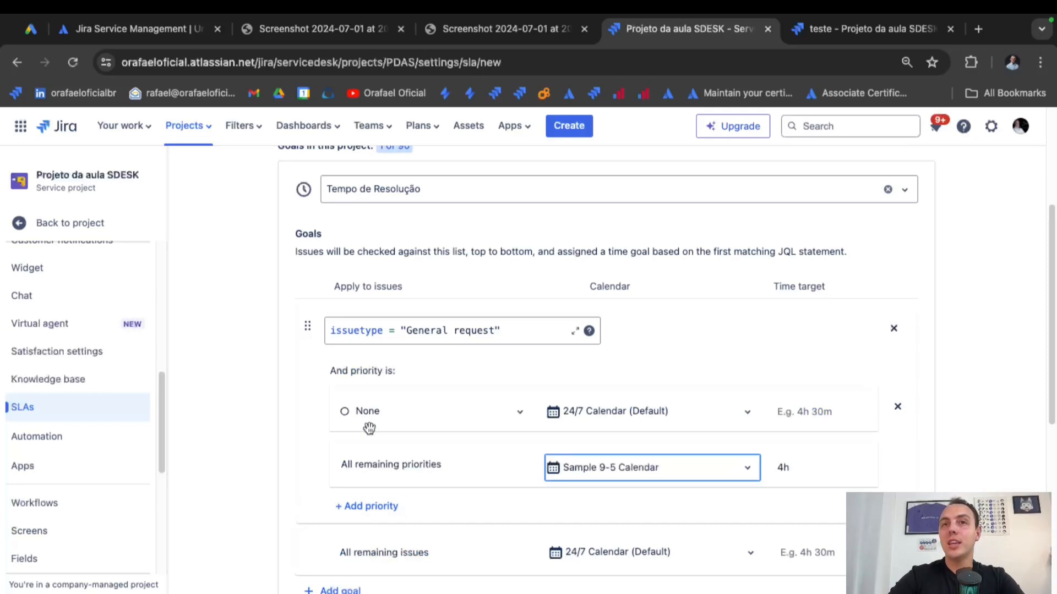
{"action": "left_click", "coordinate": [367, 505]}
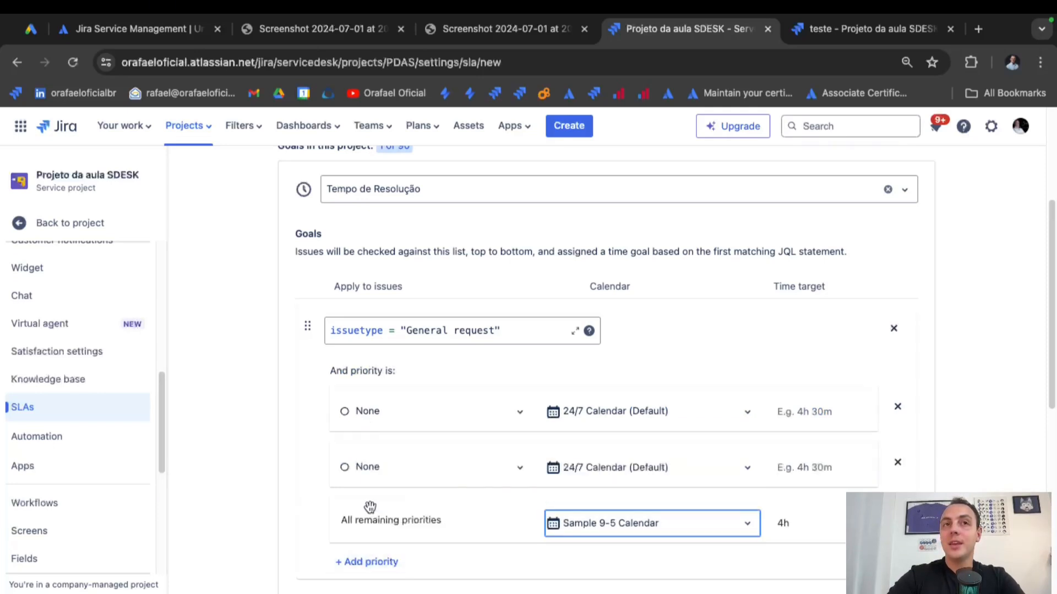
{"action": "left_click", "coordinate": [389, 561]}
{"action": "scroll", "coordinate": [484, 503], "scroll_direction": "down", "scroll_amount": 2}
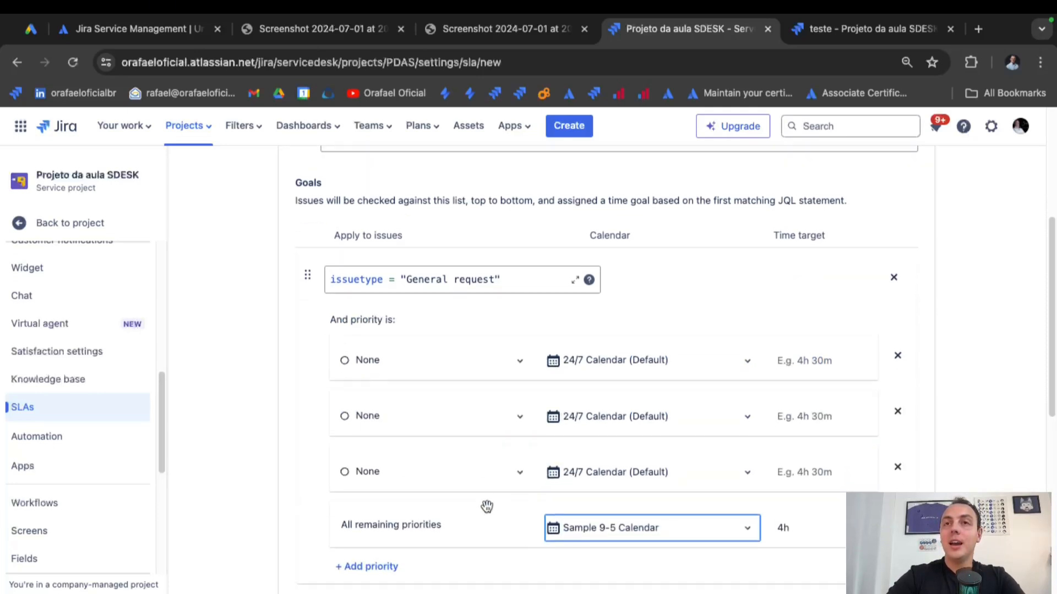
{"action": "left_click", "coordinate": [400, 363]}
{"action": "left_click", "coordinate": [394, 394]}
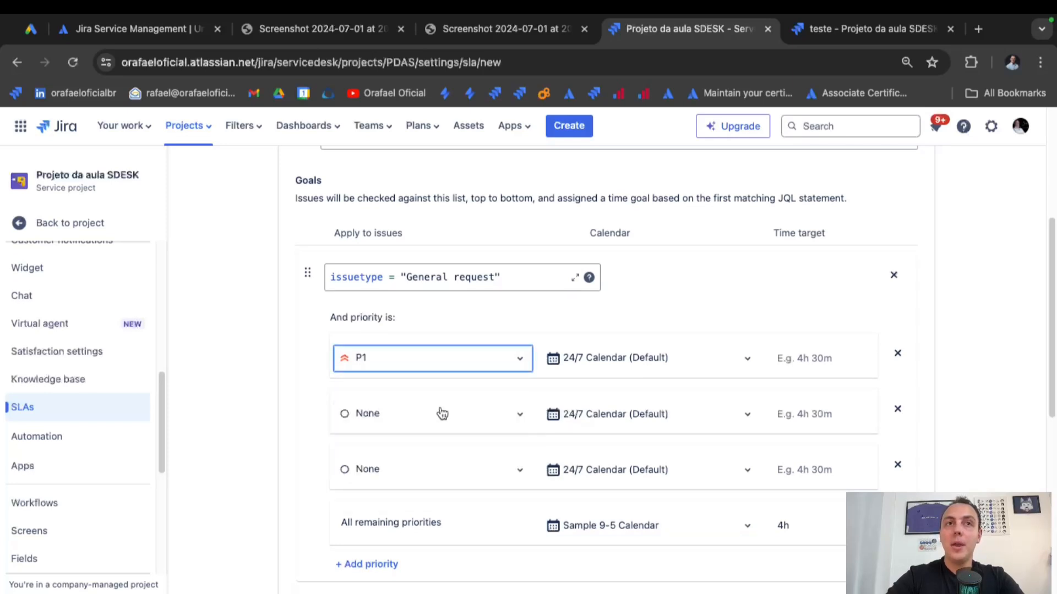
{"action": "left_click", "coordinate": [441, 416]}
{"action": "left_click", "coordinate": [427, 449]}
{"action": "left_click", "coordinate": [438, 469]}
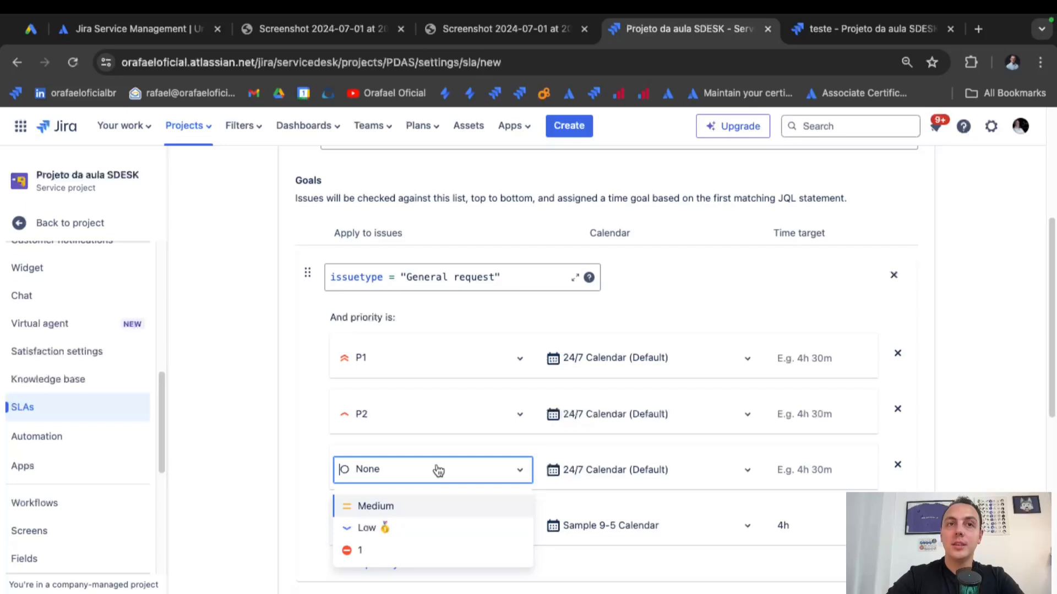
{"action": "left_click", "coordinate": [423, 507]}
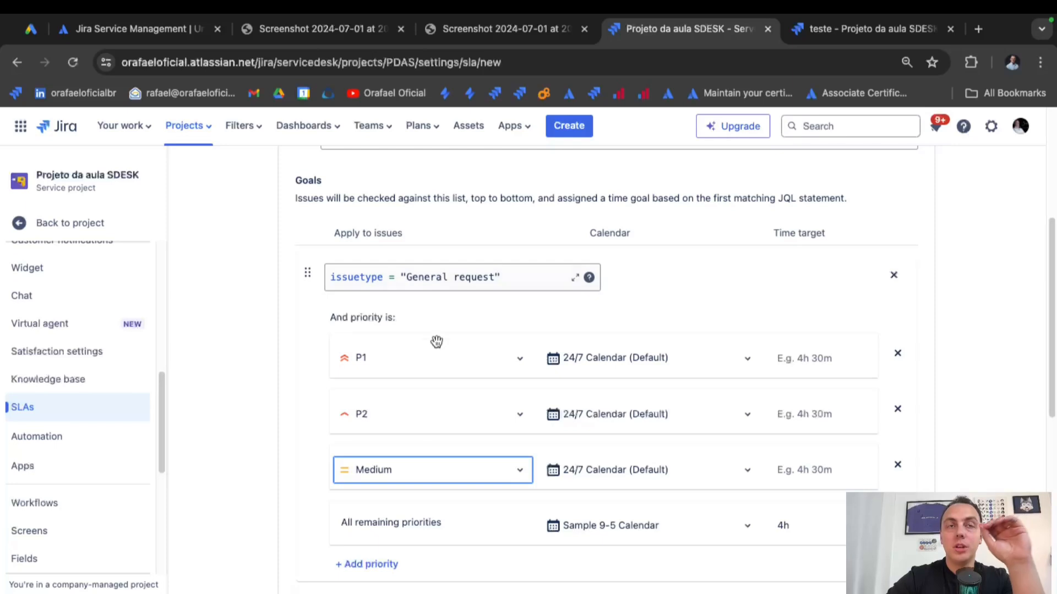
Put P1 on the Sample 9-5 Calendar at 12h and P2 at 15h.
{"action": "left_click", "coordinate": [649, 361]}
{"action": "left_click", "coordinate": [634, 405]}
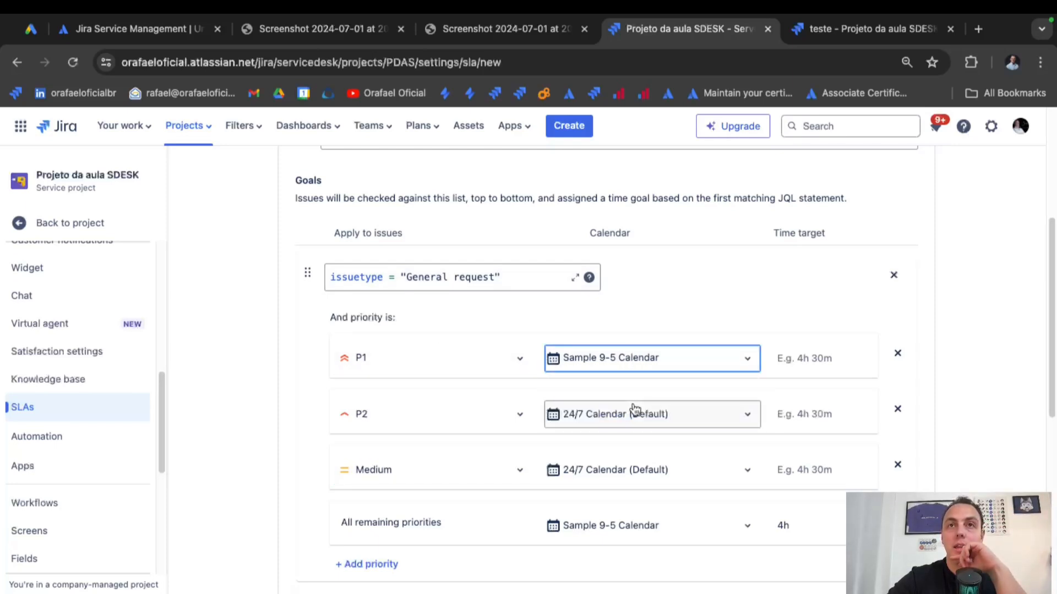
{"action": "left_click", "coordinate": [799, 366]}
{"action": "type", "text": "12h"}
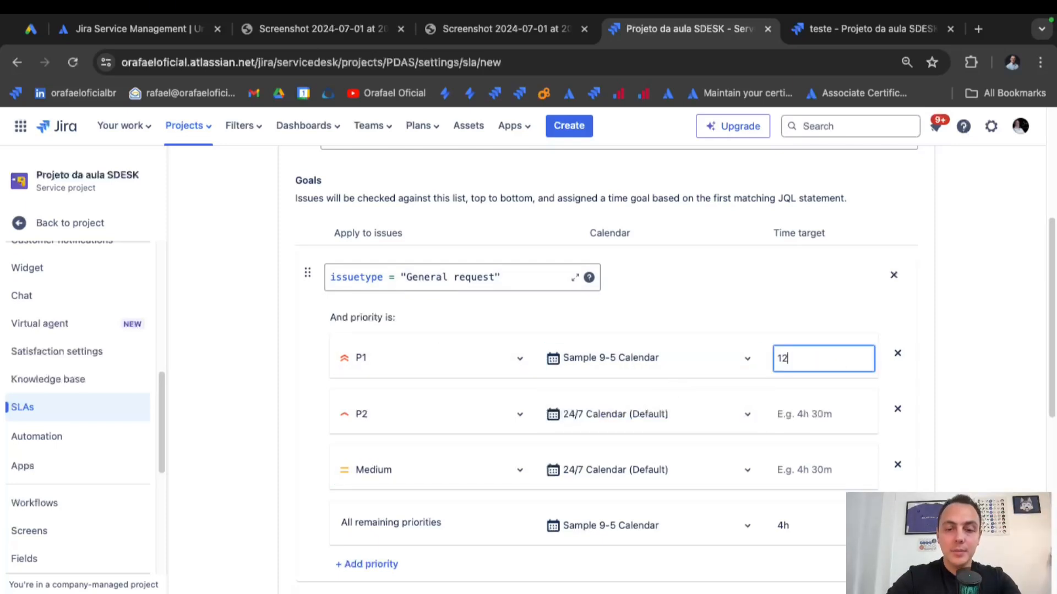
{"action": "left_click", "coordinate": [639, 417]}
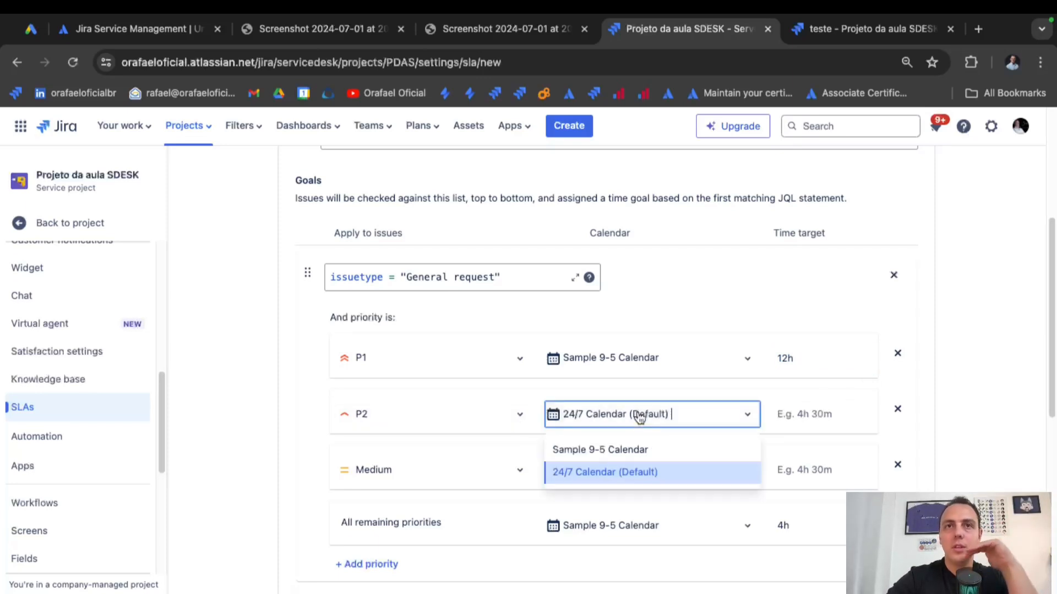
{"action": "left_click", "coordinate": [635, 454]}
{"action": "left_click", "coordinate": [807, 414]}
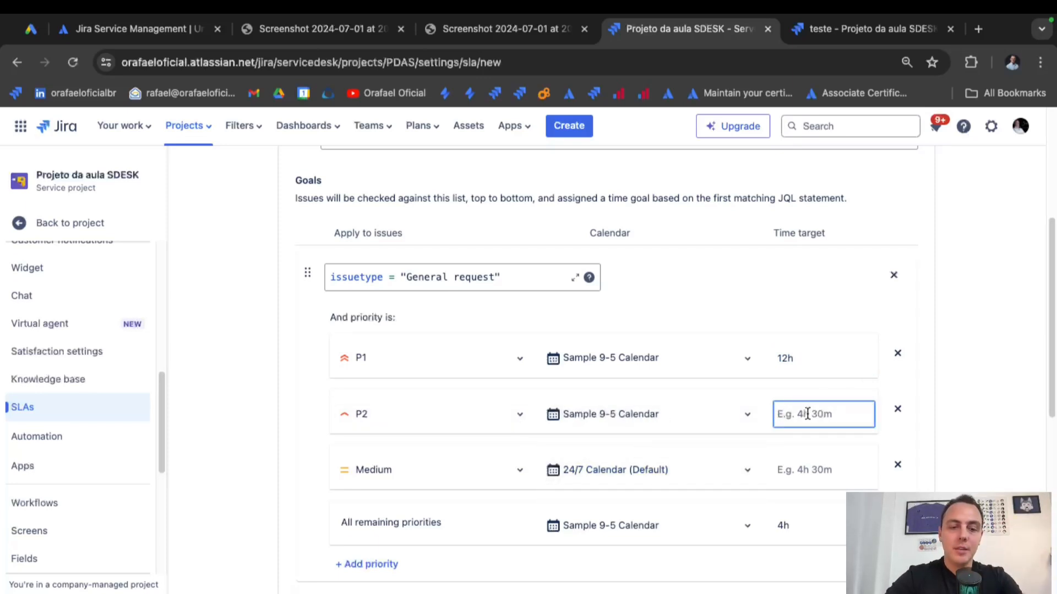
{"action": "type", "text": "15h"}
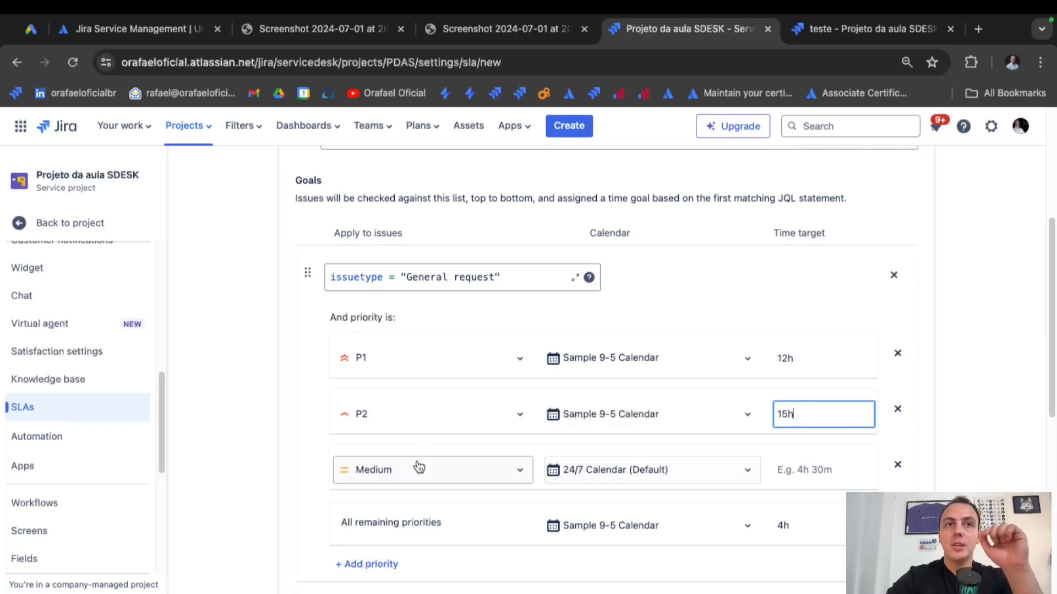
Put Medium on the Sample 9-5 Calendar at 20h and set remaining priorities to 40h.
{"action": "left_click", "coordinate": [605, 480]}
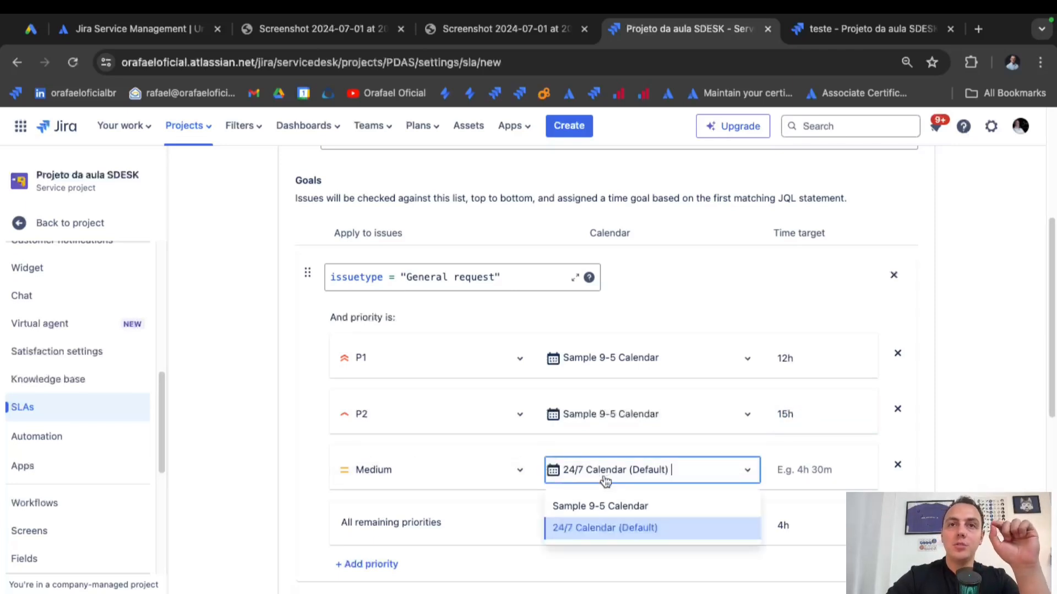
{"action": "left_click", "coordinate": [627, 506]}
{"action": "left_click", "coordinate": [804, 474]}
{"action": "type", "text": "20h"}
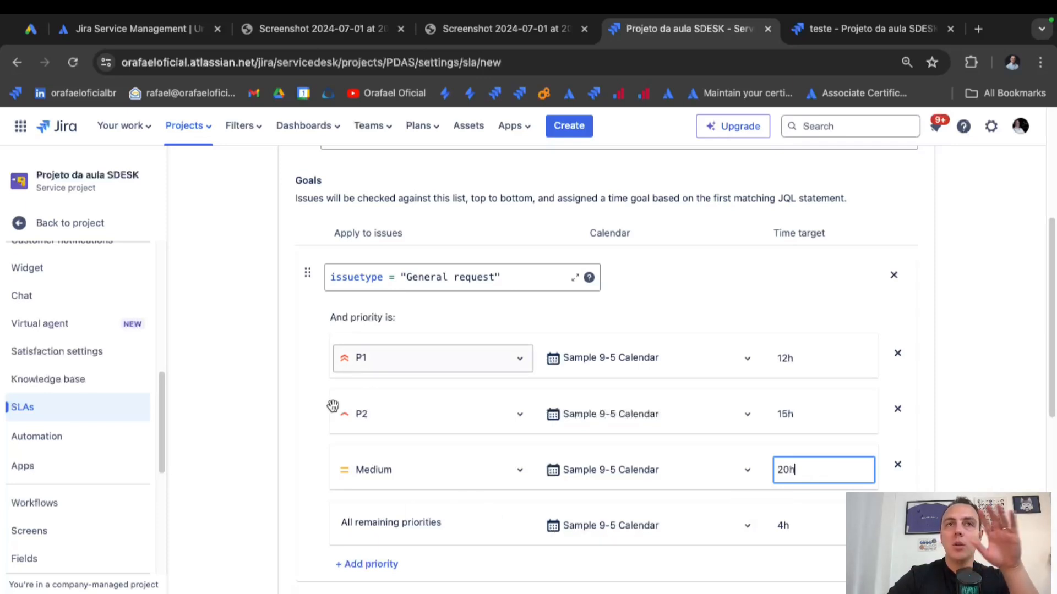
{"action": "left_click", "coordinate": [795, 528]}
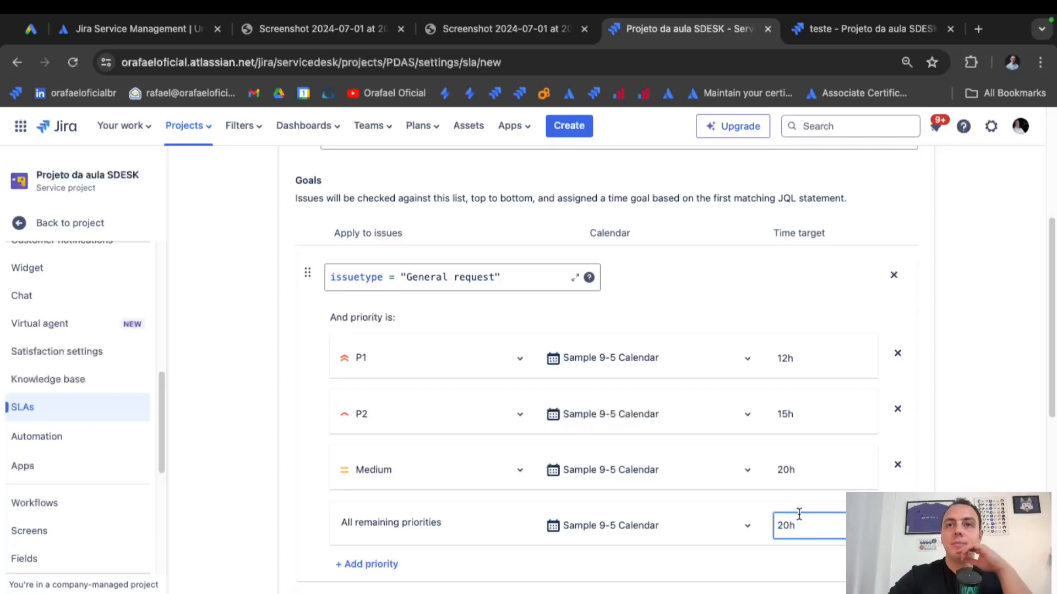
{"action": "type", "text": "=="}
{"action": "key", "text": "BackSpace"}
{"action": "key", "text": "BackSpace"}
{"action": "key", "text": "BackSpace"}
{"action": "key", "text": "BackSpace"}
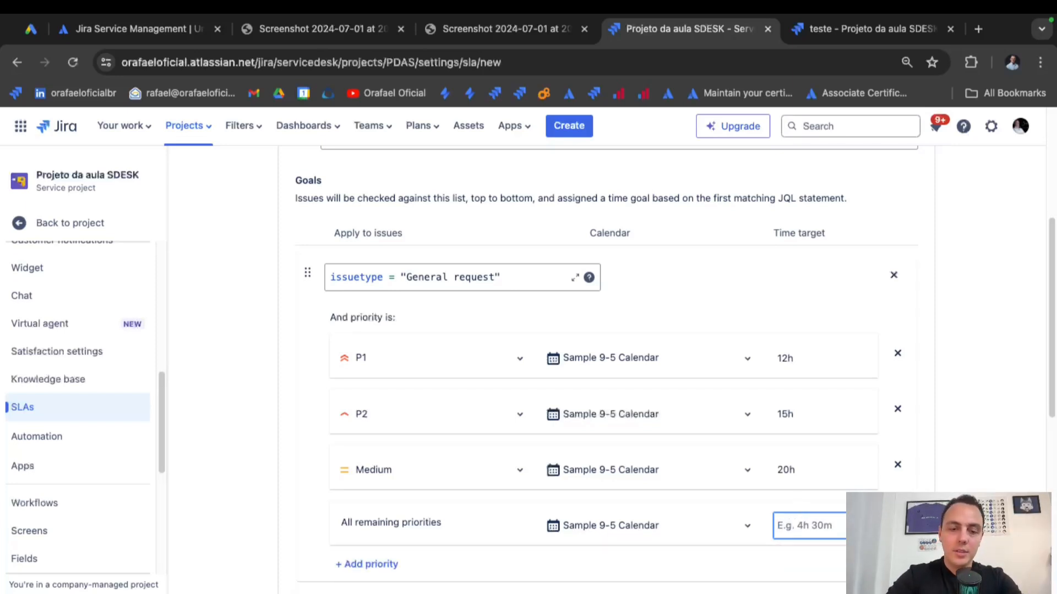
{"action": "type", "text": "40h"}
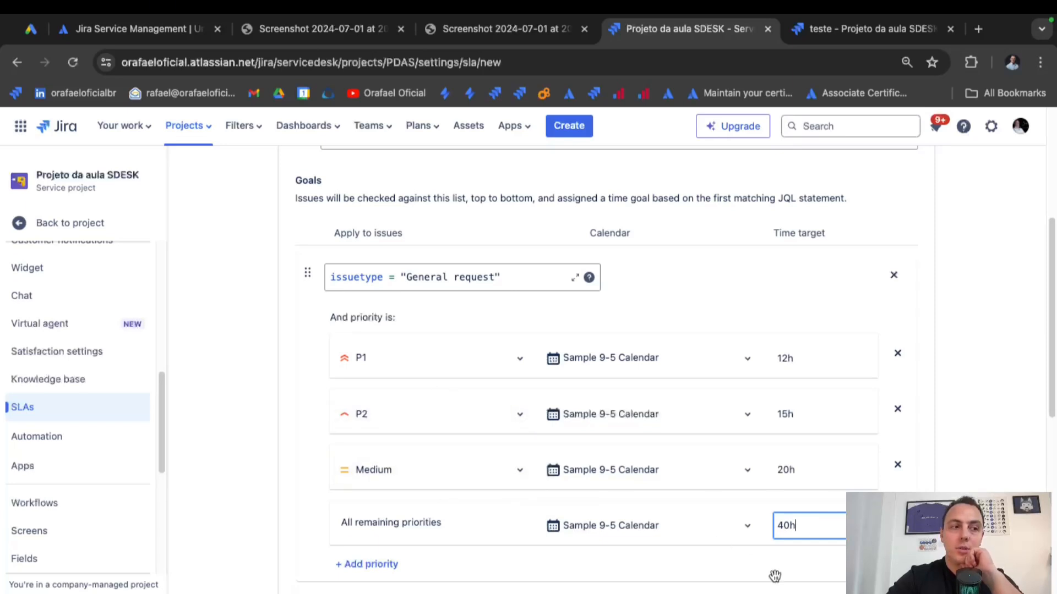
{"action": "scroll", "coordinate": [715, 531], "scroll_direction": "down", "scroll_amount": 2}
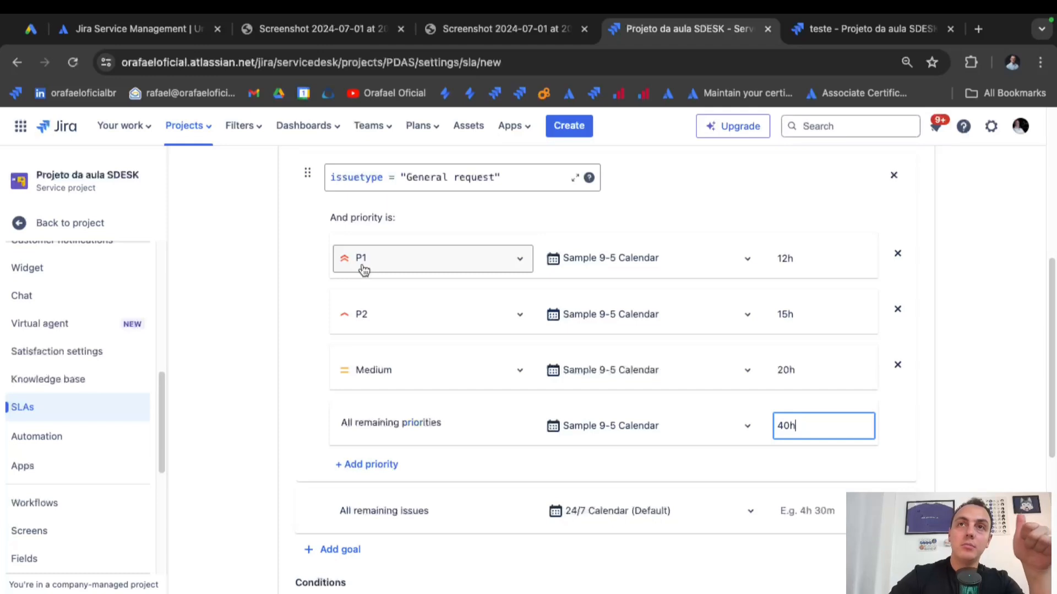
{"action": "scroll", "coordinate": [479, 214], "scroll_direction": "up", "scroll_amount": 1}
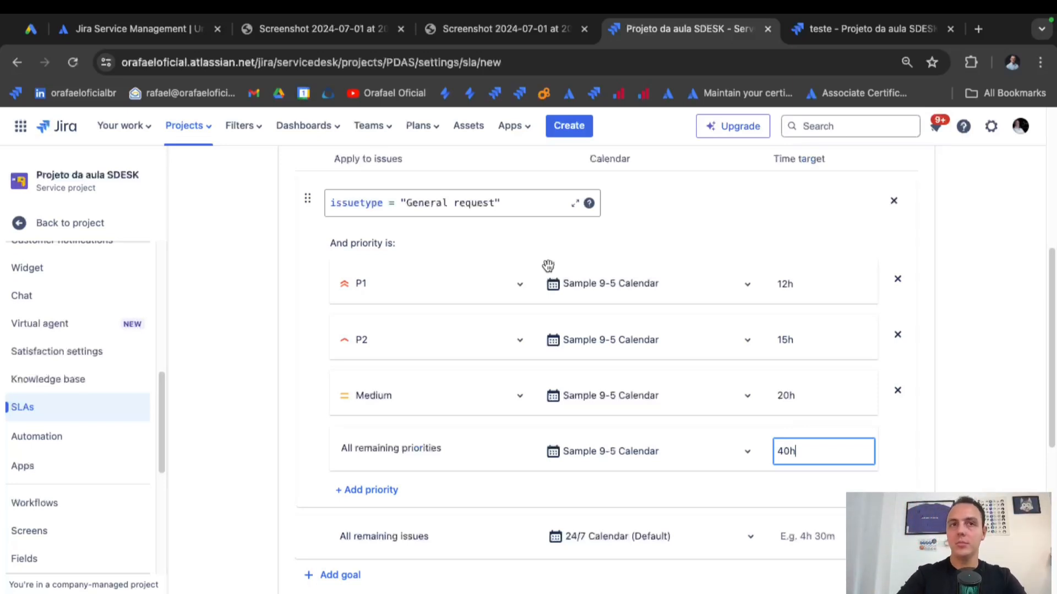
{"action": "scroll", "coordinate": [578, 421], "scroll_direction": "down", "scroll_amount": 3}
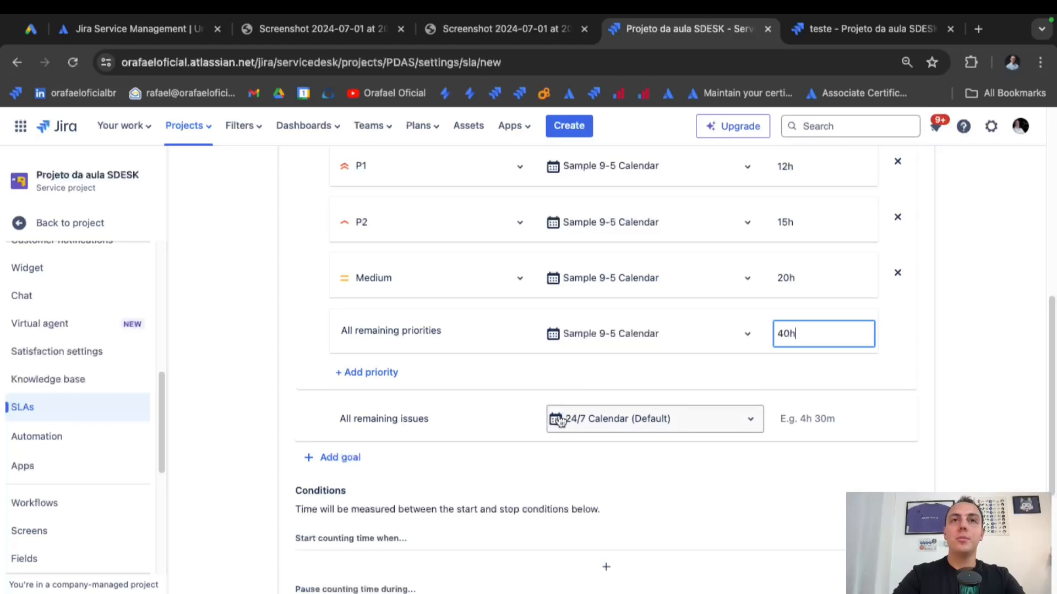
{"action": "scroll", "coordinate": [562, 384], "scroll_direction": "up", "scroll_amount": 1}
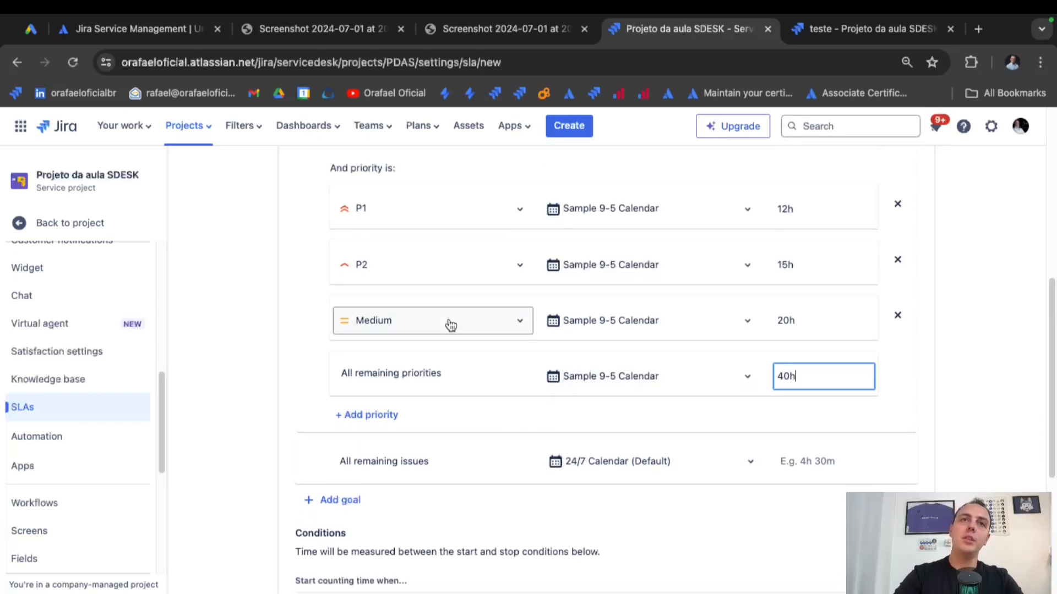
{"action": "scroll", "coordinate": [452, 331], "scroll_direction": "up", "scroll_amount": 3}
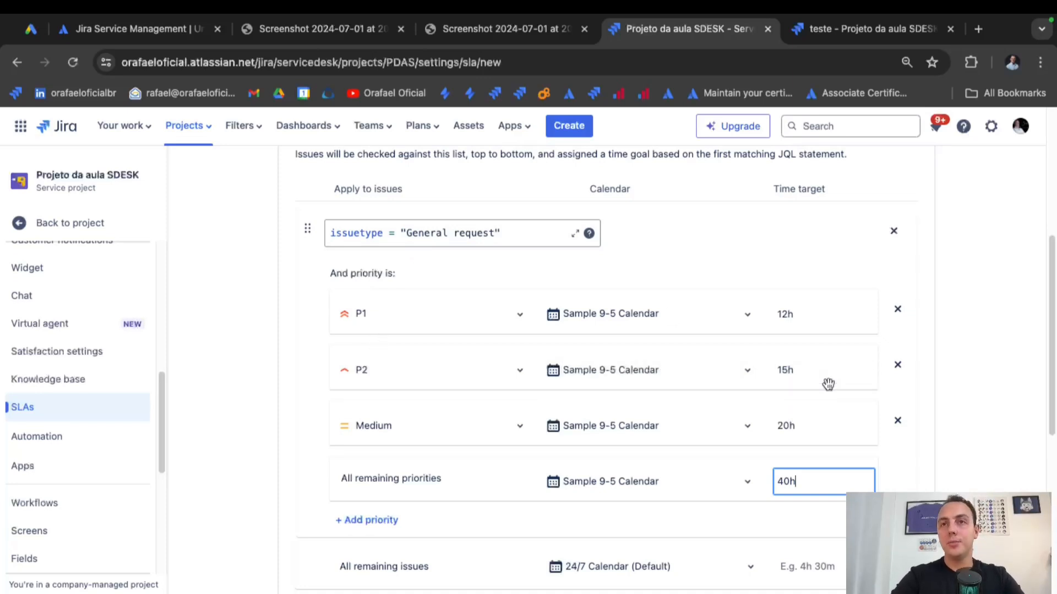
{"action": "scroll", "coordinate": [828, 383], "scroll_direction": "down", "scroll_amount": 3}
{"action": "scroll", "coordinate": [828, 384], "scroll_direction": "down", "scroll_amount": 4}
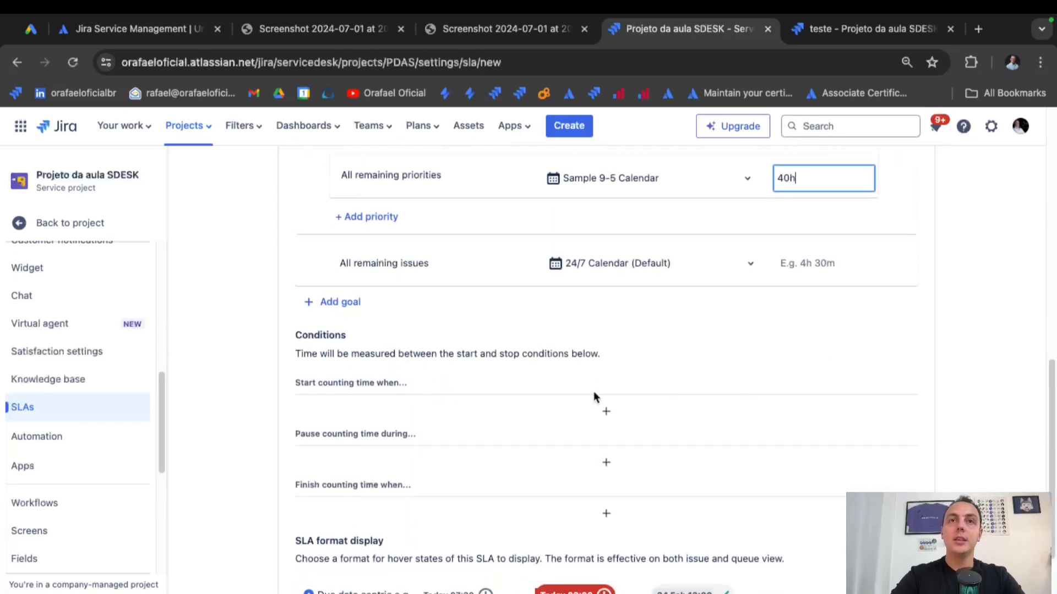
Start counting at Issue Created and stop at Resolution: Set or Entered Status: Resolved.
{"action": "left_click", "coordinate": [597, 411]}
{"action": "type", "text": "cre"}
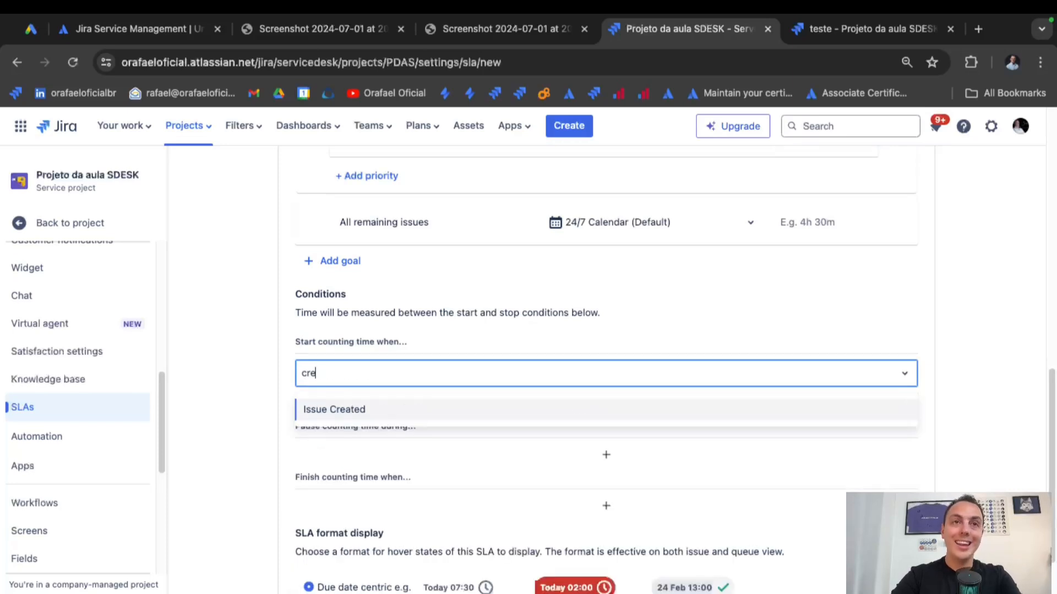
{"action": "left_click", "coordinate": [441, 414]}
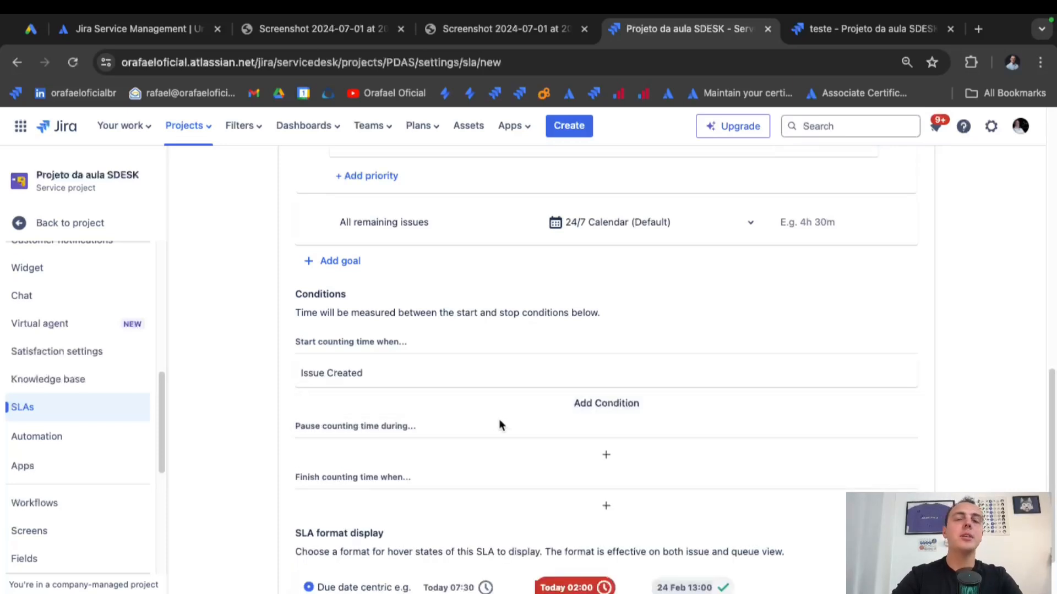
{"action": "left_click", "coordinate": [607, 505]}
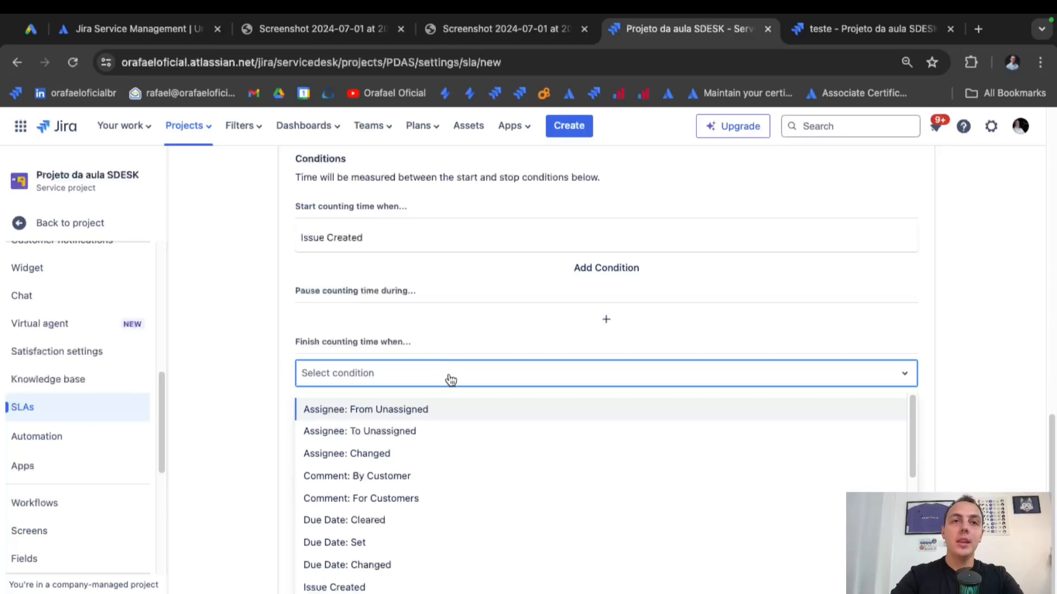
{"action": "type", "text": "res"}
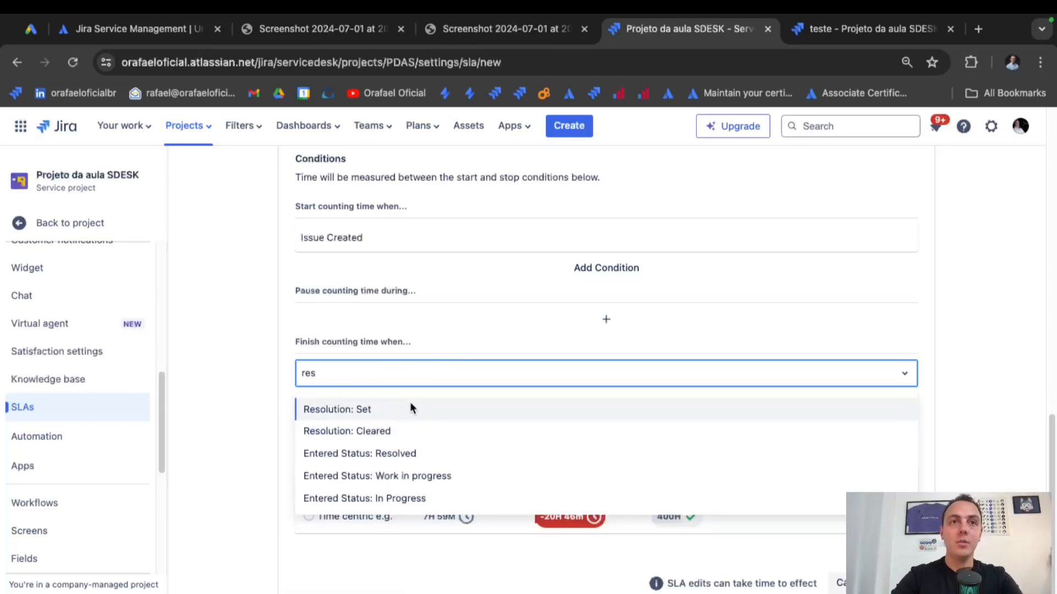
{"action": "left_click", "coordinate": [408, 410]}
{"action": "left_click", "coordinate": [547, 405]}
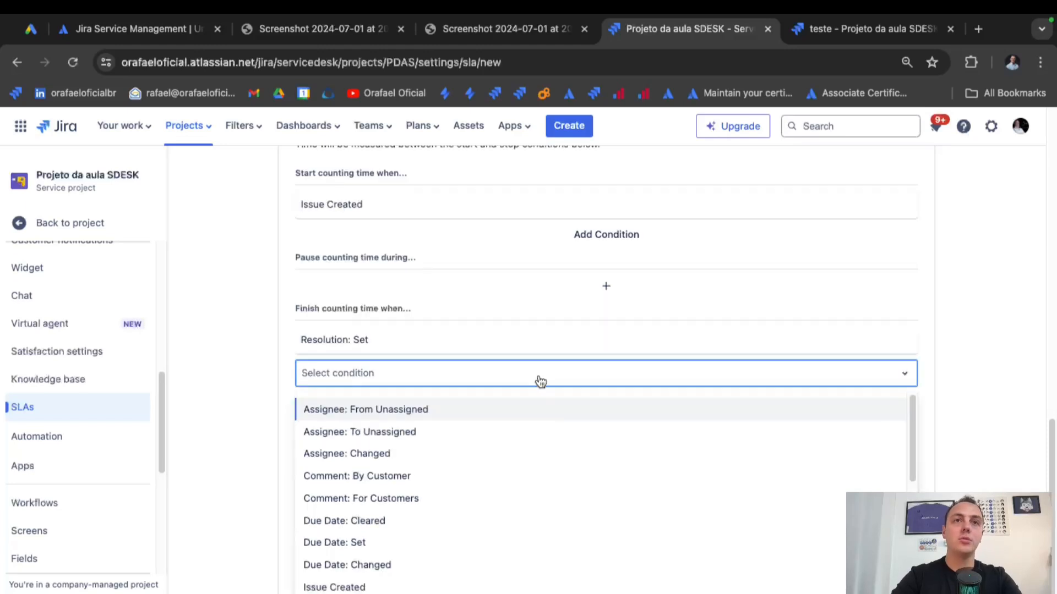
{"action": "type", "text": "res"}
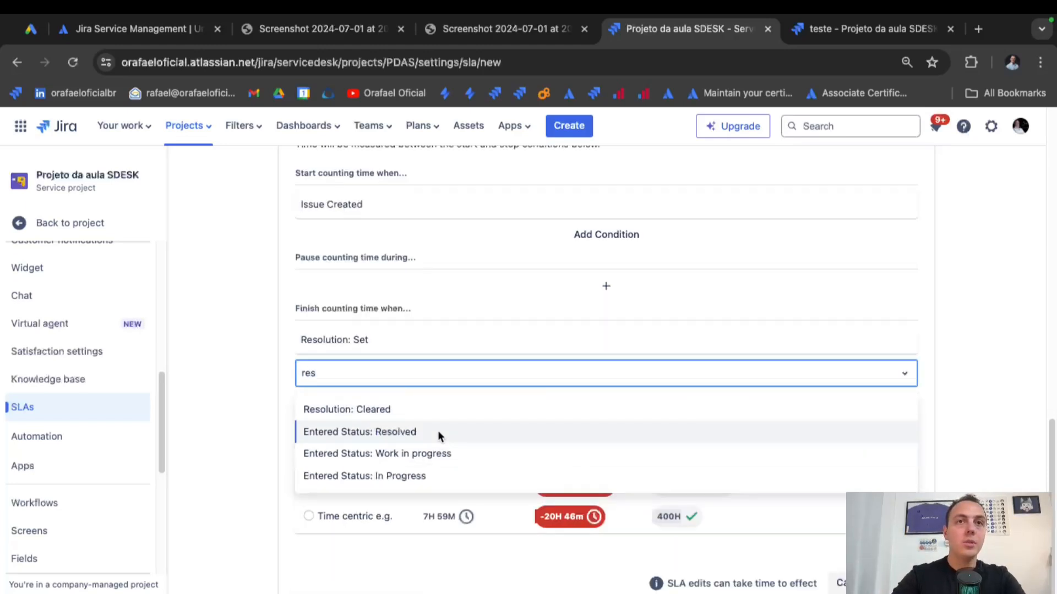
{"action": "left_click", "coordinate": [438, 430]}
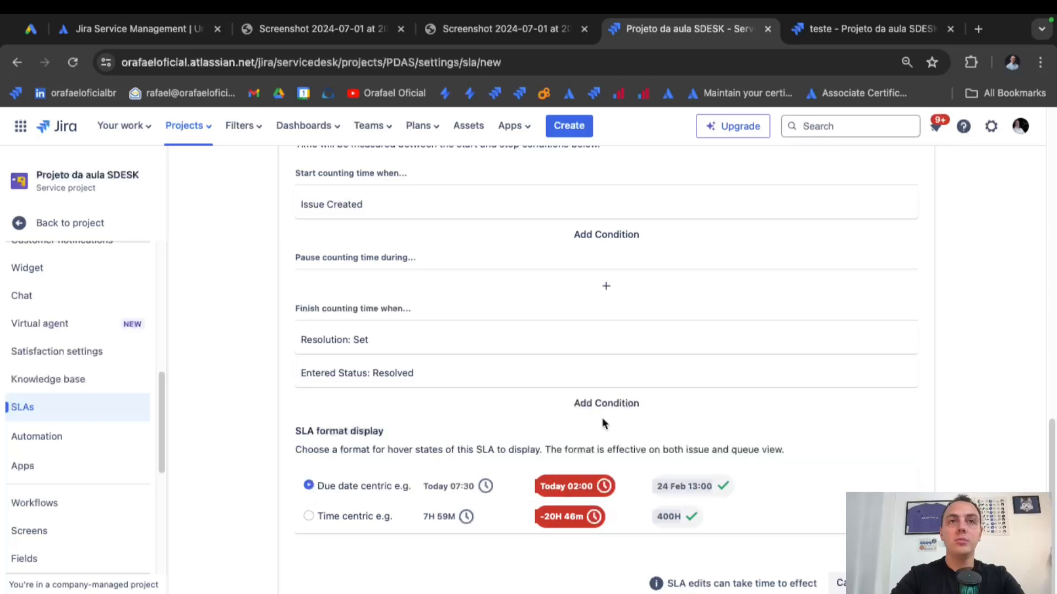
Keep the SLA display format on Due date centric.
{"action": "scroll", "coordinate": [514, 363], "scroll_direction": "down", "scroll_amount": 1}
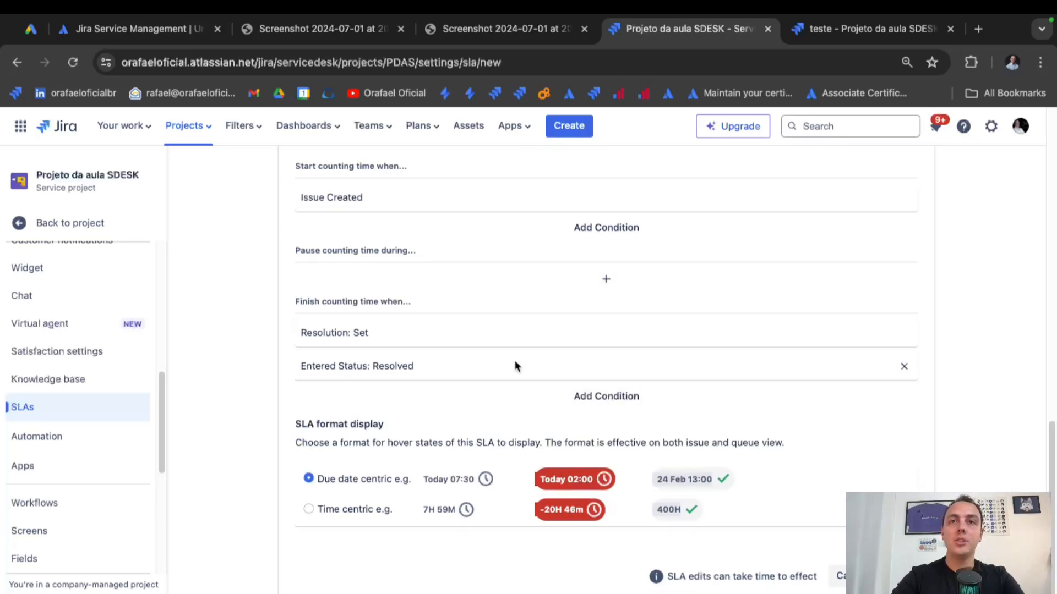
{"action": "left_click", "coordinate": [368, 509]}
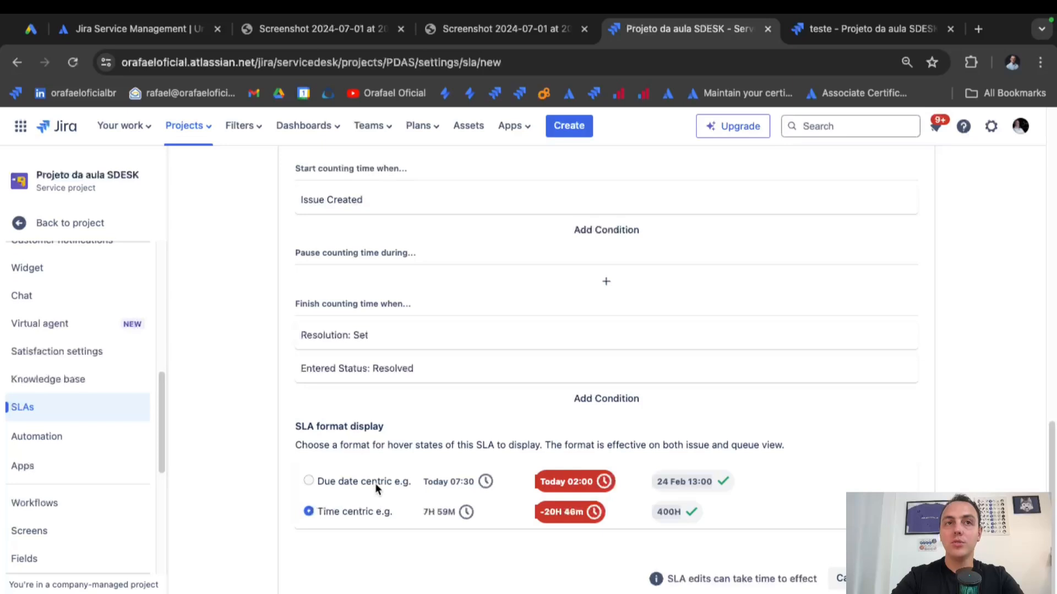
{"action": "left_click", "coordinate": [375, 483]}
{"action": "mouse_move", "coordinate": [596, 512]}
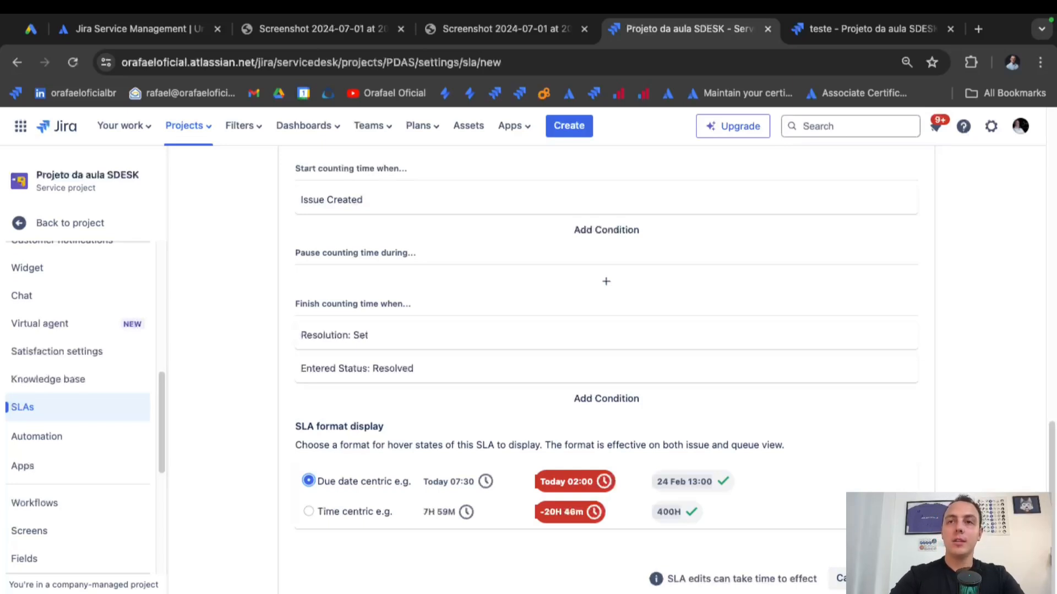
{"action": "scroll", "coordinate": [837, 418], "scroll_direction": "up", "scroll_amount": 8}
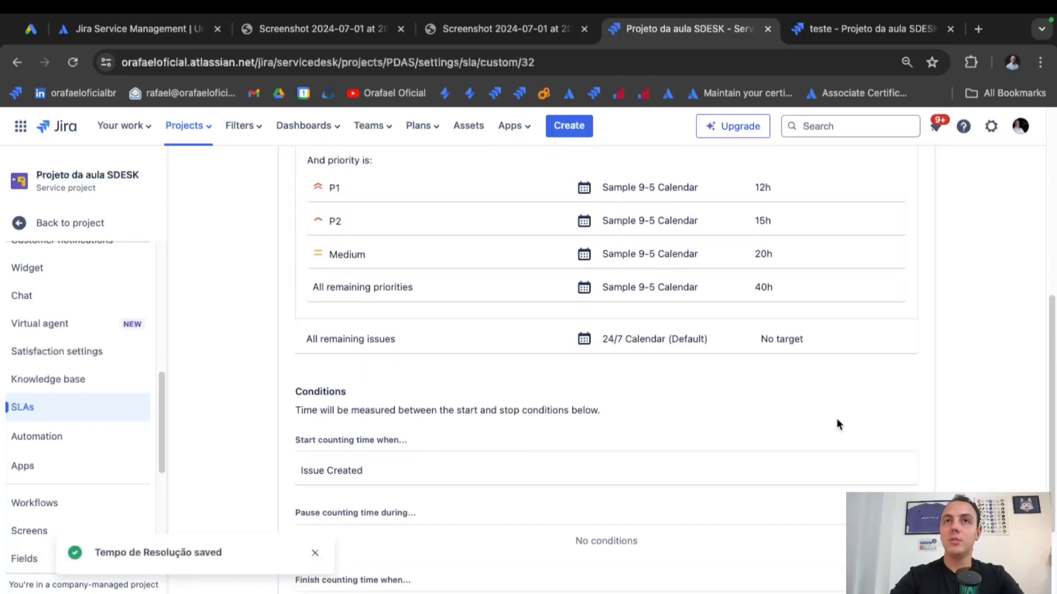
{"action": "scroll", "coordinate": [837, 419], "scroll_direction": "up", "scroll_amount": 1}
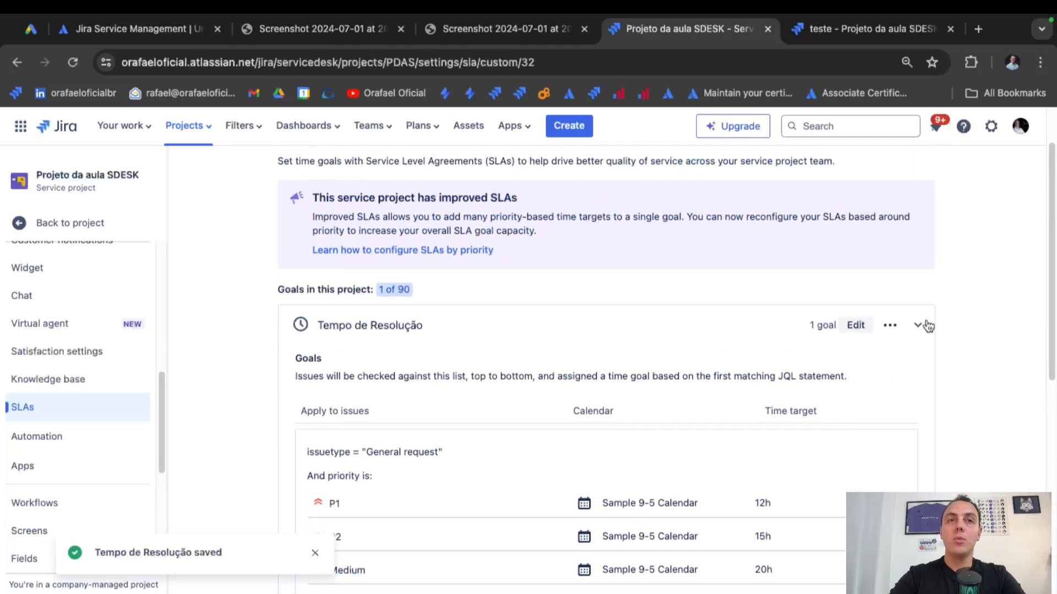
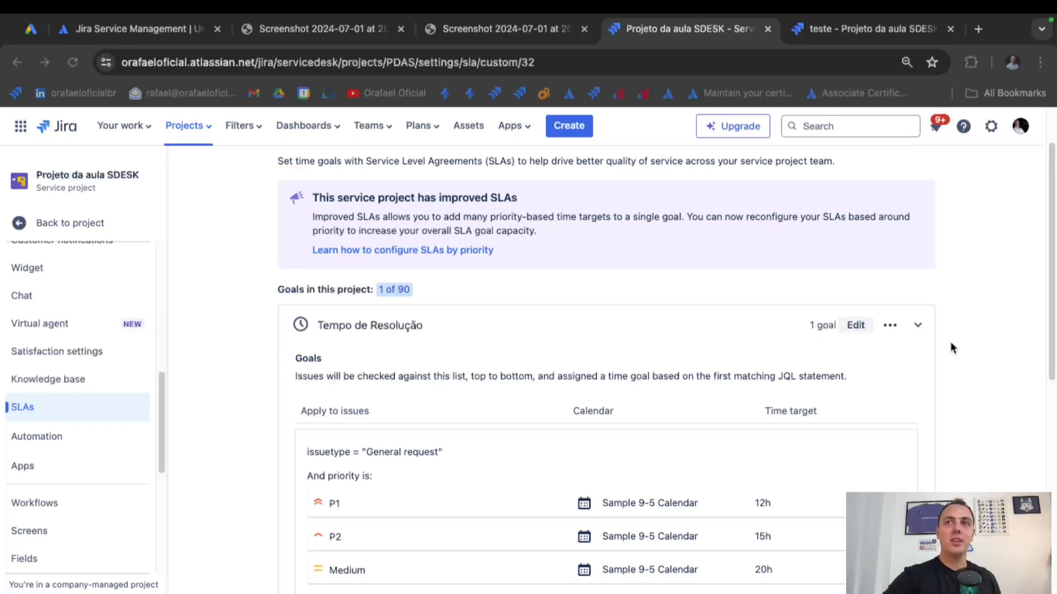
Open request PDAS-1 'teste' from the queue and check its 12h Tempo de Resolução SLA target.
{"action": "left_click", "coordinate": [917, 325]}
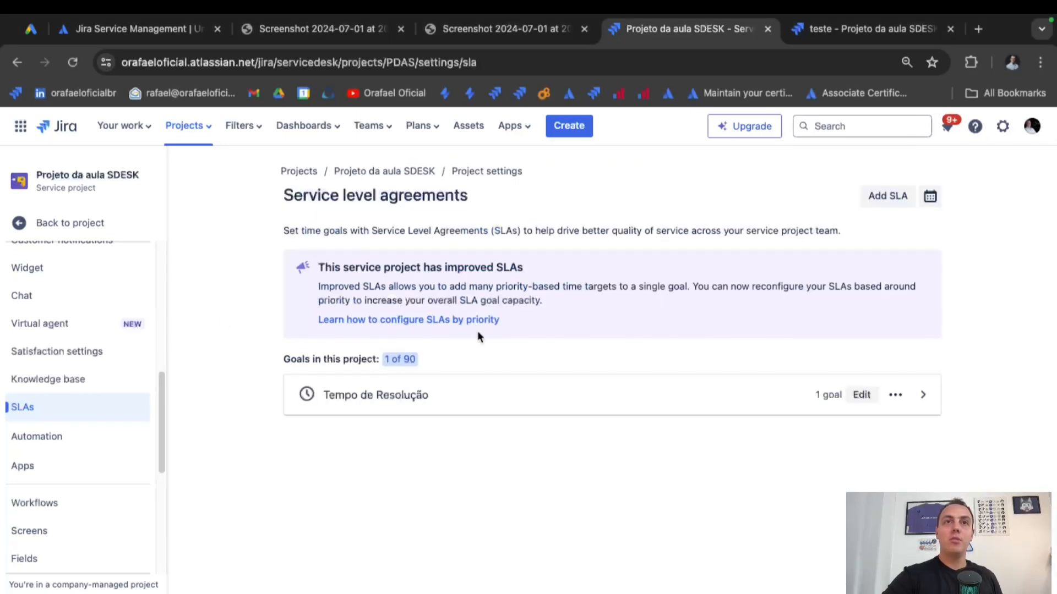
{"action": "left_click", "coordinate": [83, 222]}
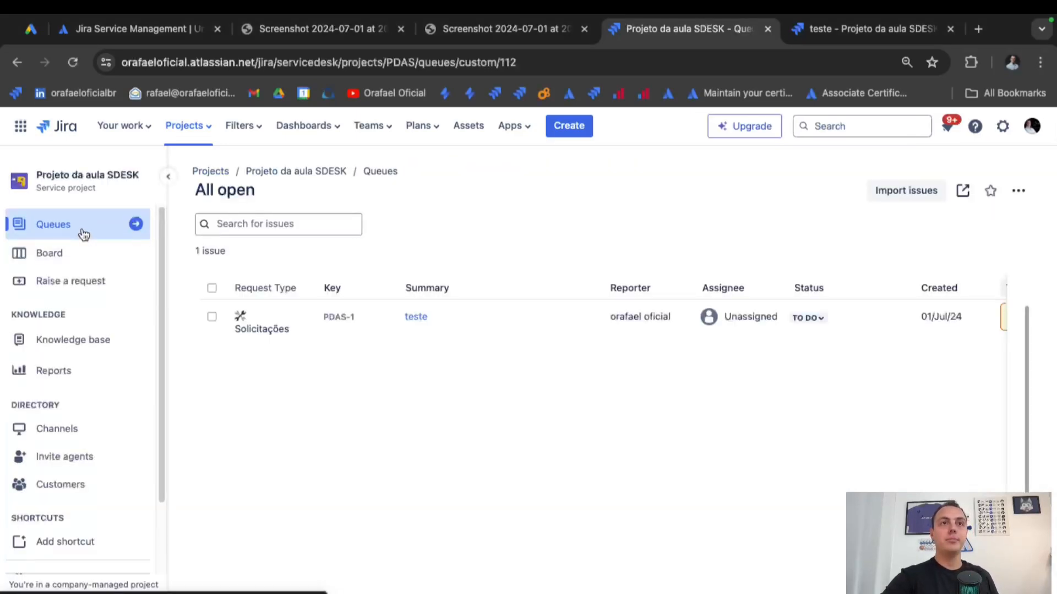
{"action": "left_click", "coordinate": [417, 317]}
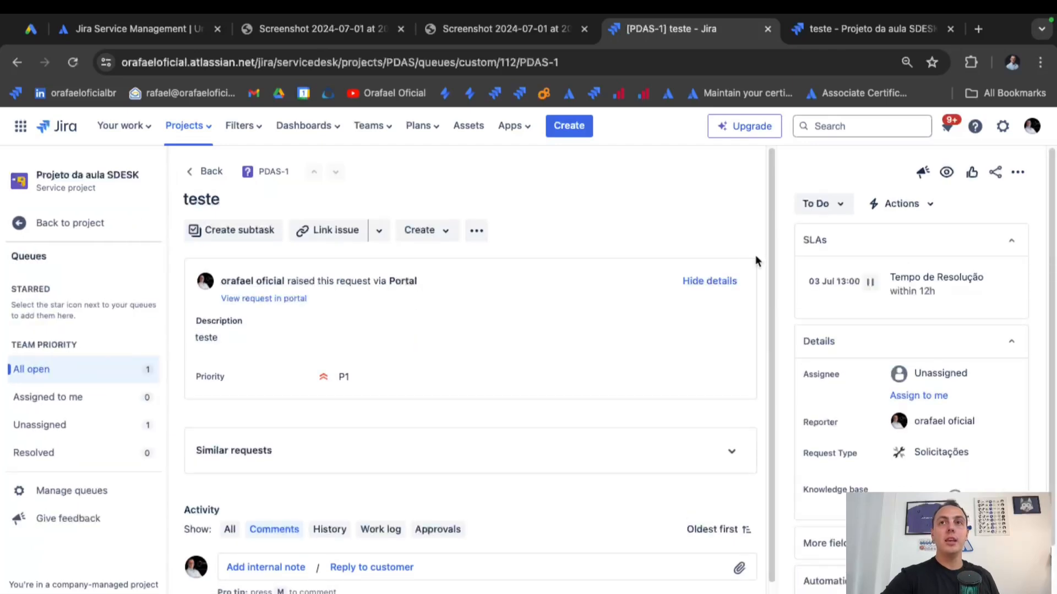
{"action": "left_click_drag", "start_coordinate": [894, 277], "coordinate": [912, 295]}
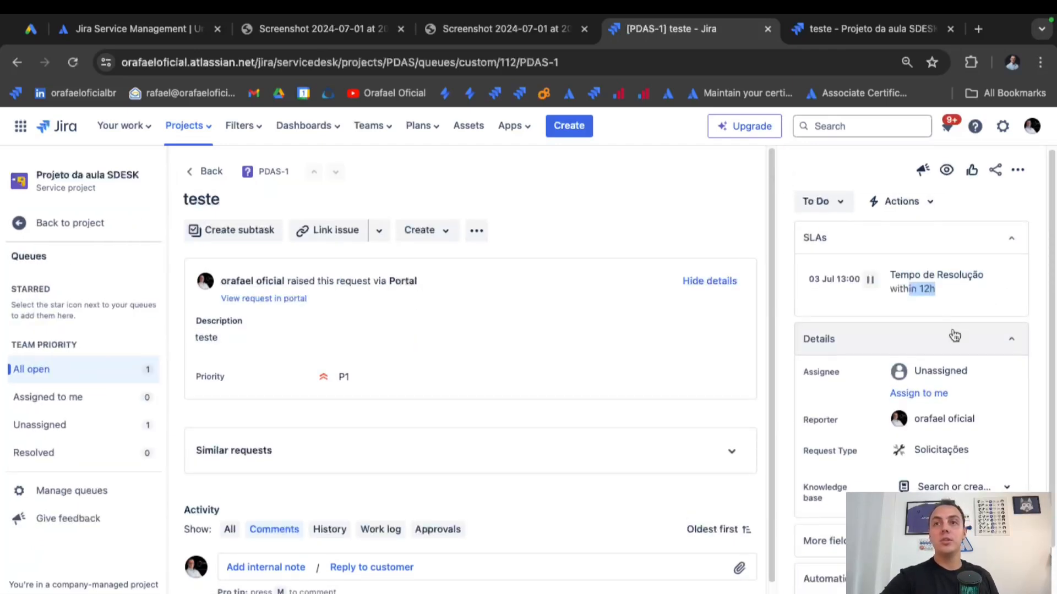
{"action": "scroll", "coordinate": [950, 336], "scroll_direction": "down", "scroll_amount": 2}
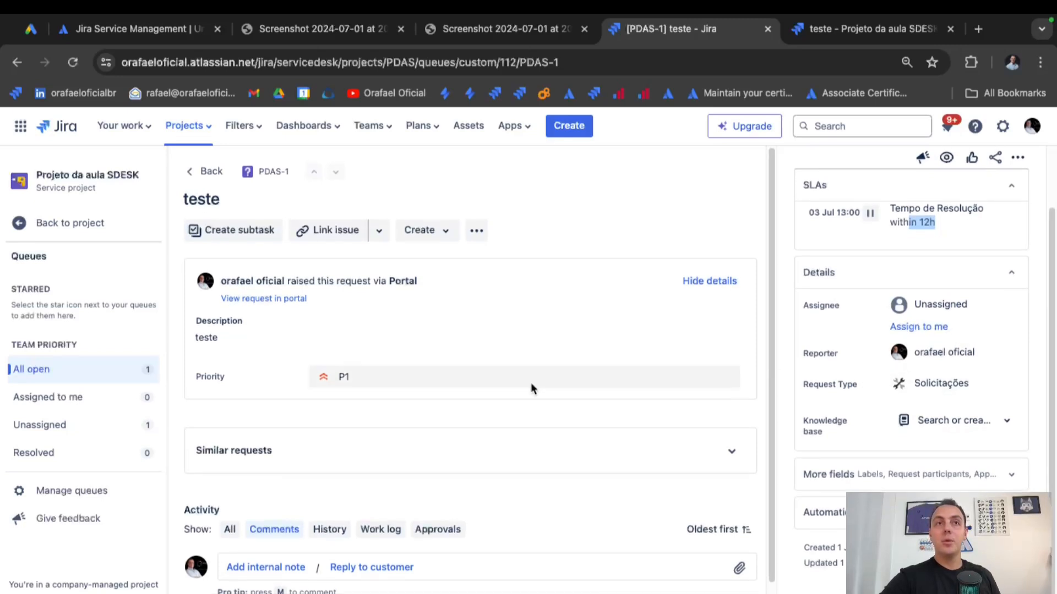
Lower PDAS-1's priority to Low and confirm the SLA now reads within 40h, due 08 Jul 17:00.
{"action": "left_click", "coordinate": [358, 386]}
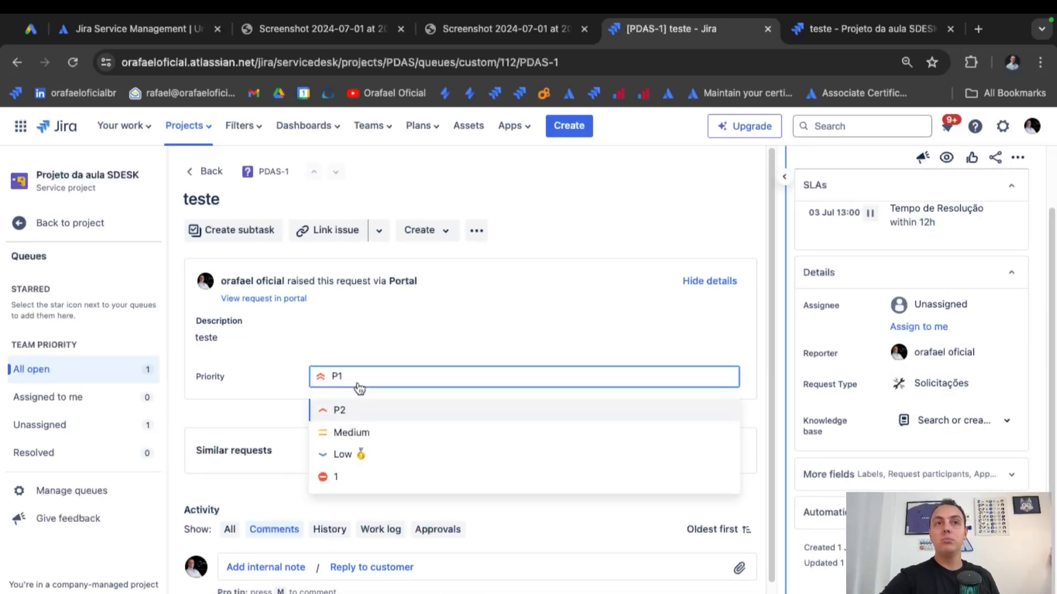
{"action": "left_click", "coordinate": [379, 466]}
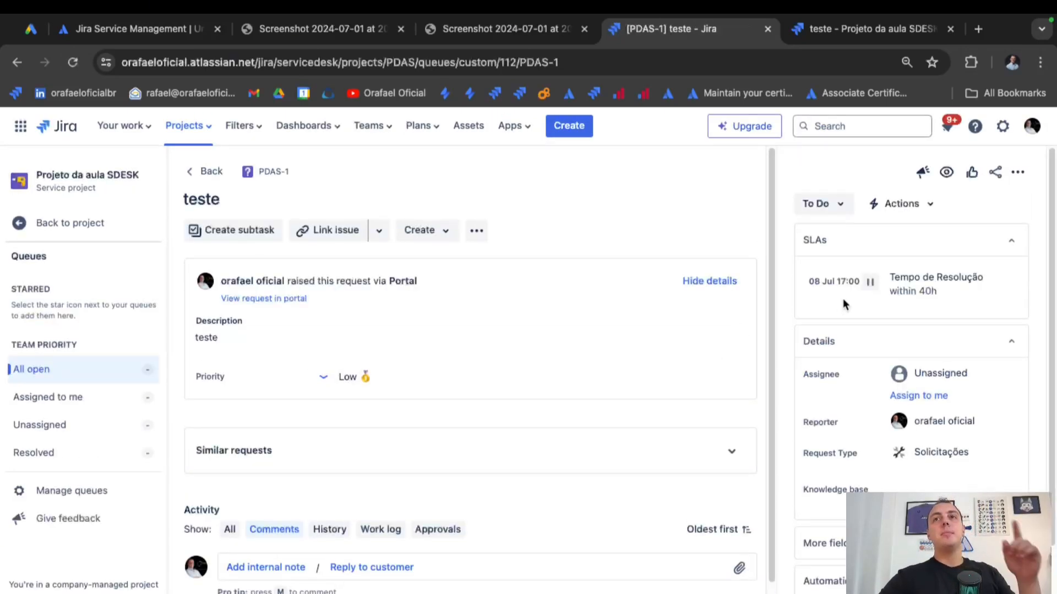
{"action": "left_click_drag", "start_coordinate": [956, 283], "coordinate": [893, 275]}
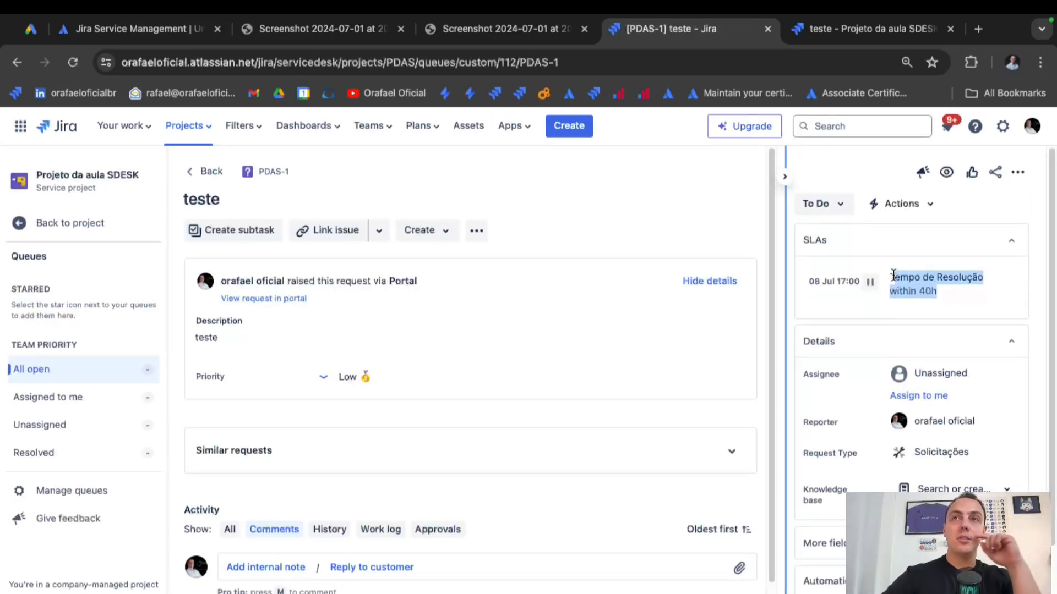
{"action": "left_click_drag", "start_coordinate": [958, 297], "coordinate": [876, 282]}
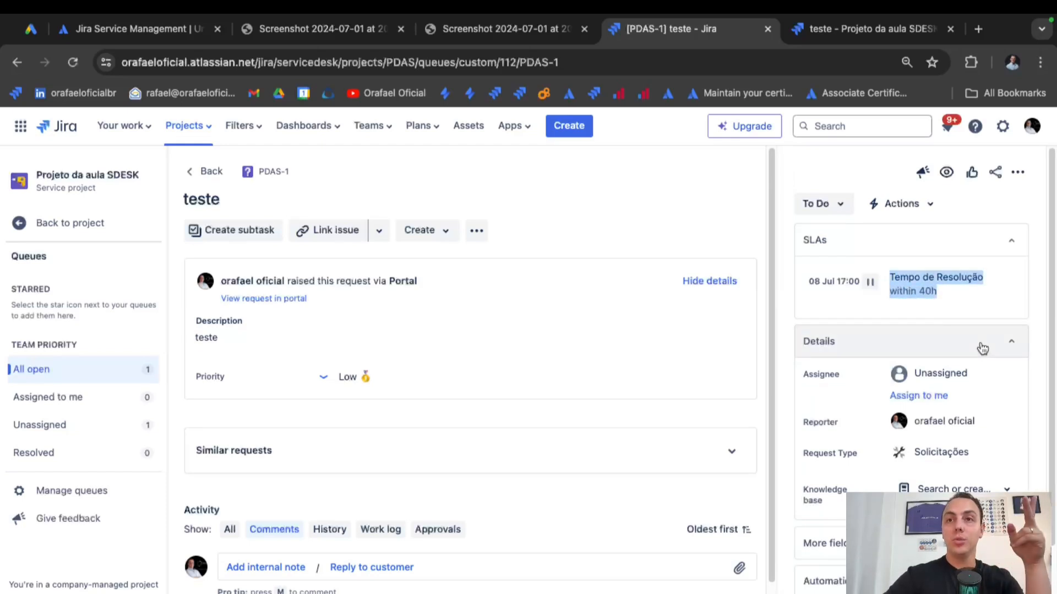
{"action": "mouse_move", "coordinate": [870, 284]}
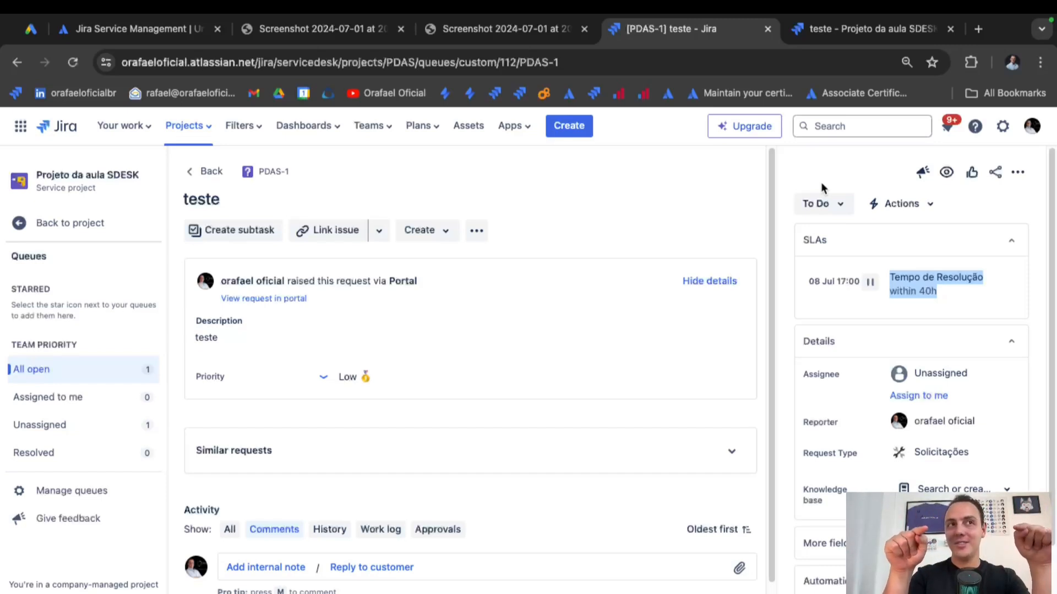
{"action": "left_click", "coordinate": [102, 234]}
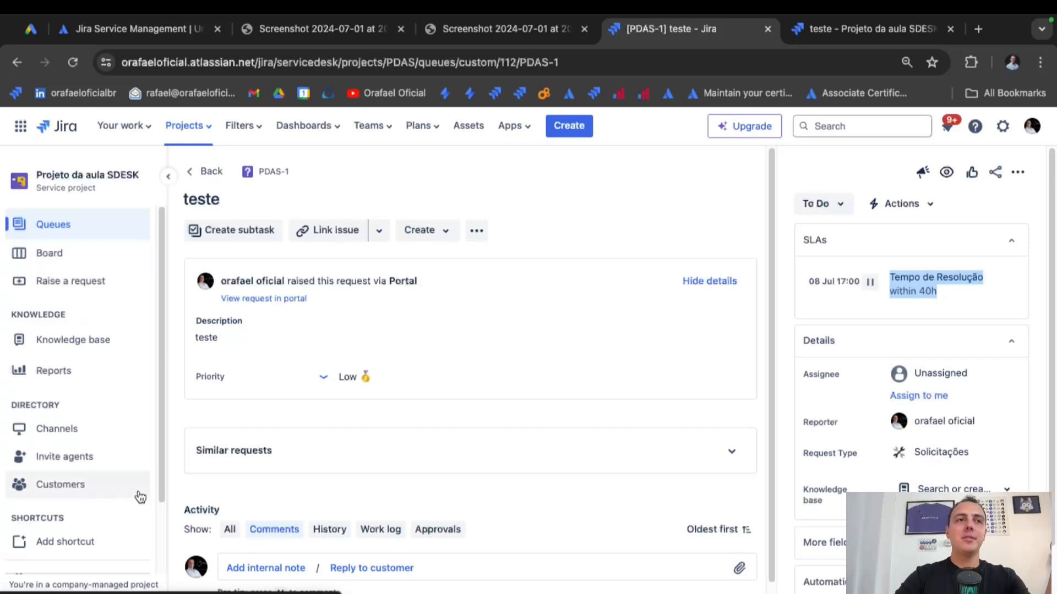
Go to the project's service level agreement settings.
{"action": "scroll", "coordinate": [136, 499], "scroll_direction": "down", "scroll_amount": 3}
{"action": "left_click", "coordinate": [96, 495]}
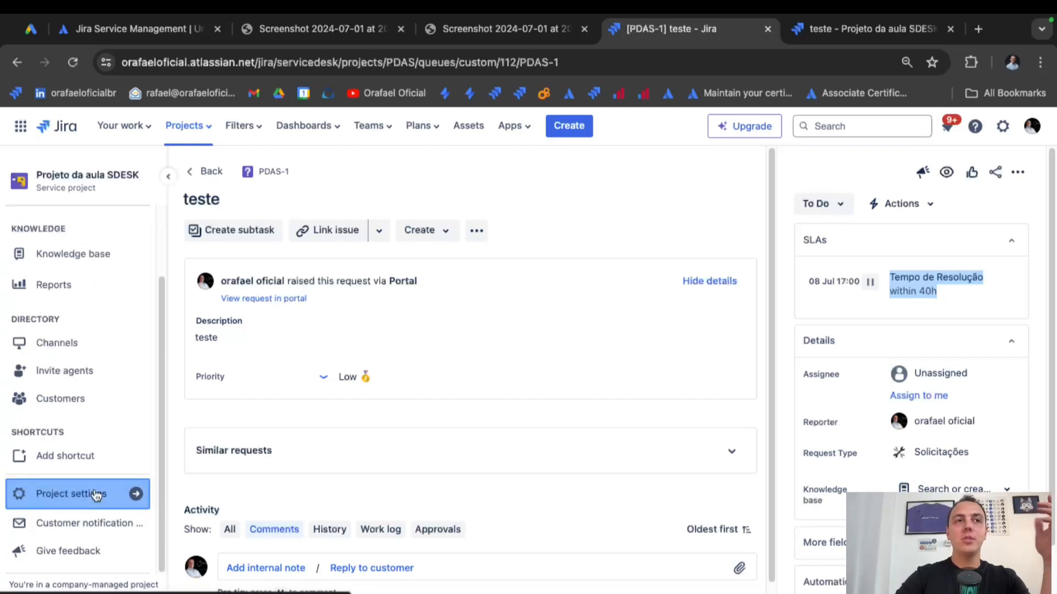
{"action": "scroll", "coordinate": [90, 435], "scroll_direction": "down", "scroll_amount": 5}
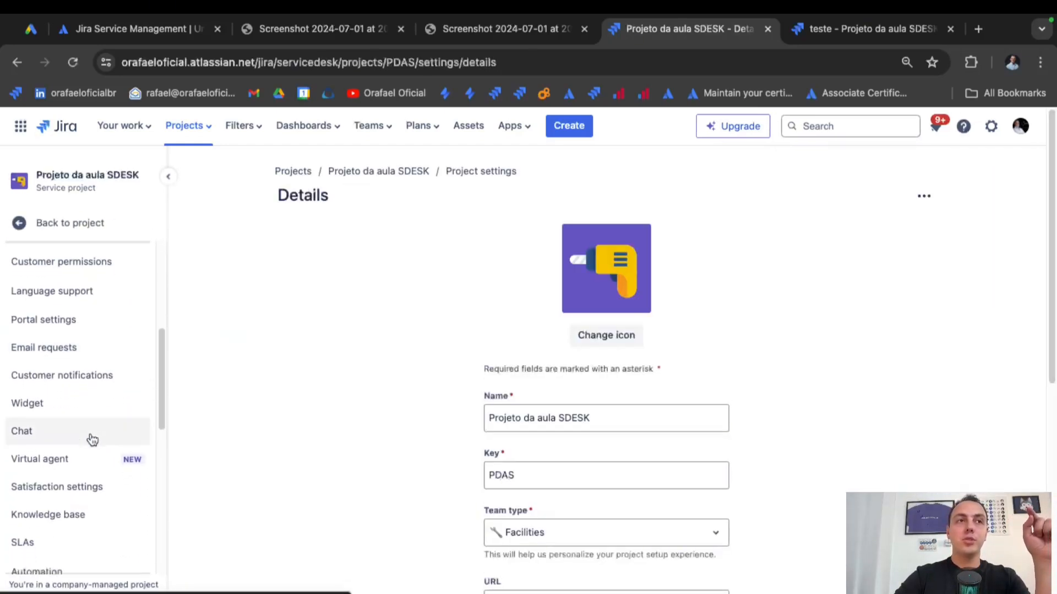
{"action": "left_click", "coordinate": [66, 524]}
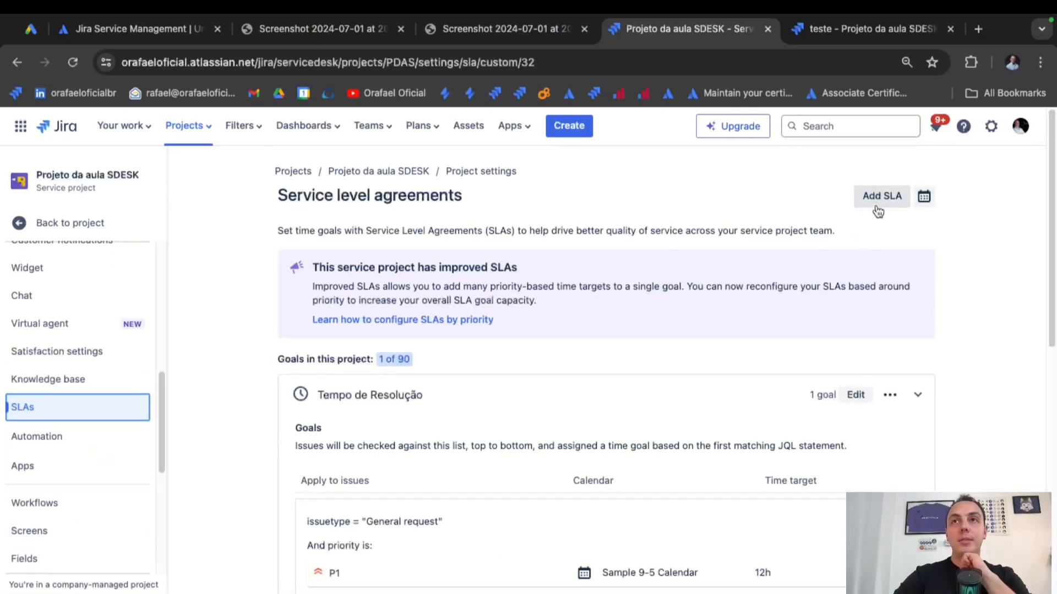
Check the Sample 9-5 Calendar's weekday 09:00–17:00 hours, then bring the Tempo de Resolução goal targets into view.
{"action": "left_click", "coordinate": [925, 197]}
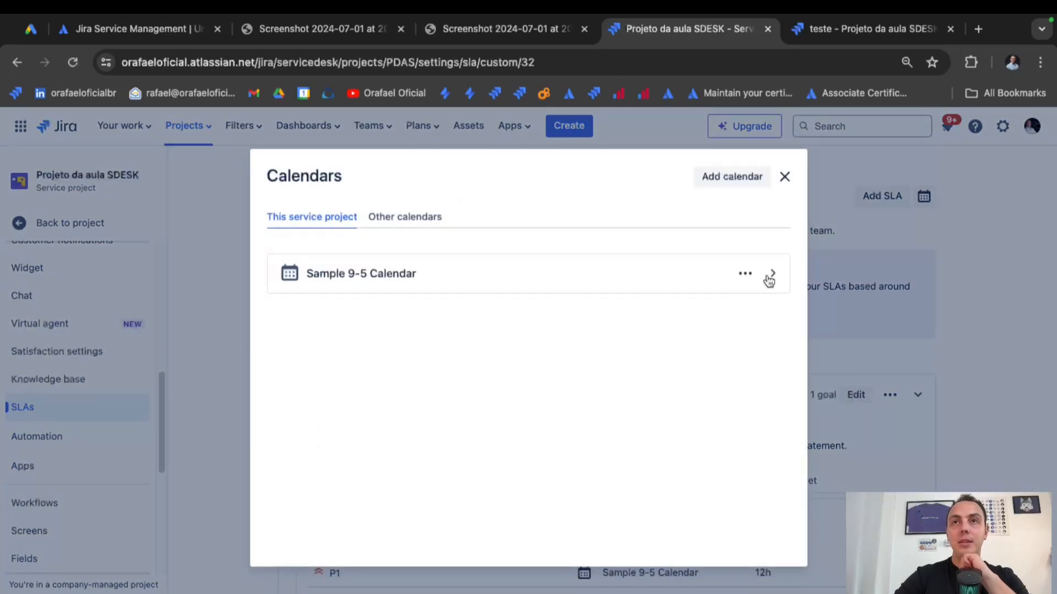
{"action": "left_click", "coordinate": [773, 277]}
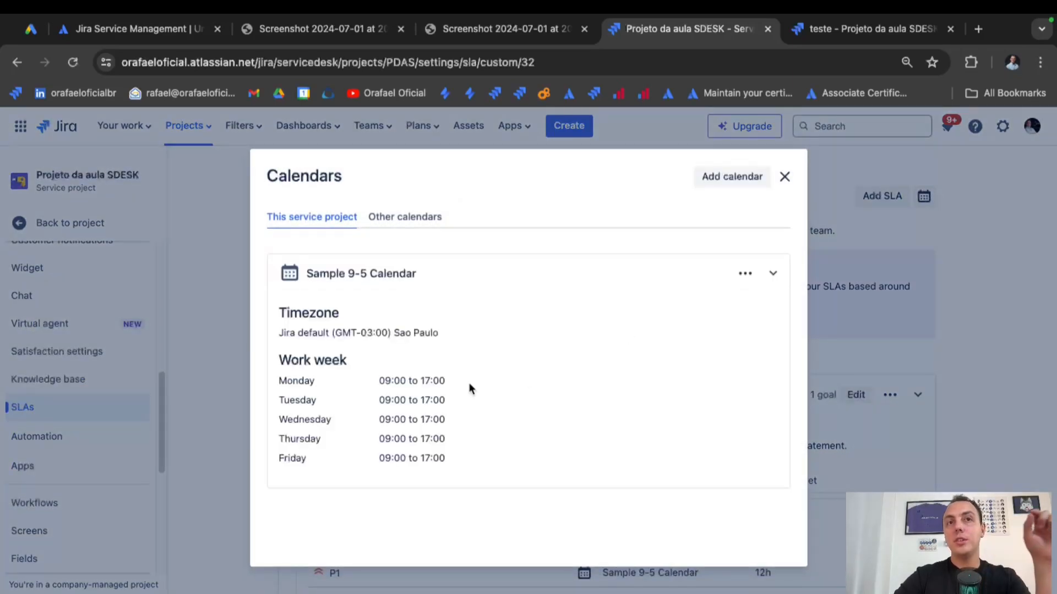
{"action": "left_click_drag", "start_coordinate": [380, 380], "coordinate": [458, 382]}
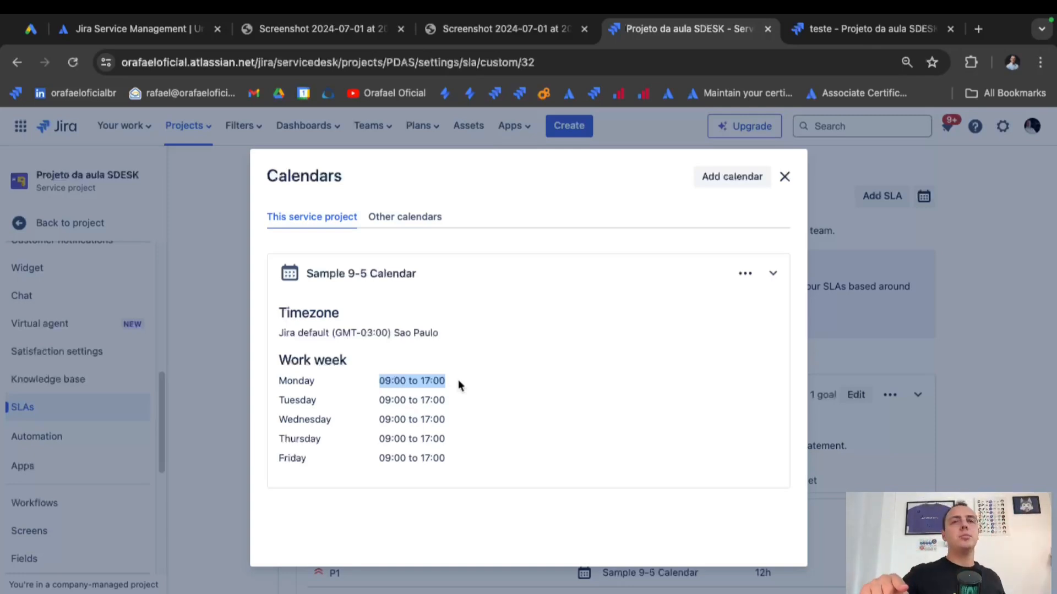
{"action": "left_click", "coordinate": [784, 177]}
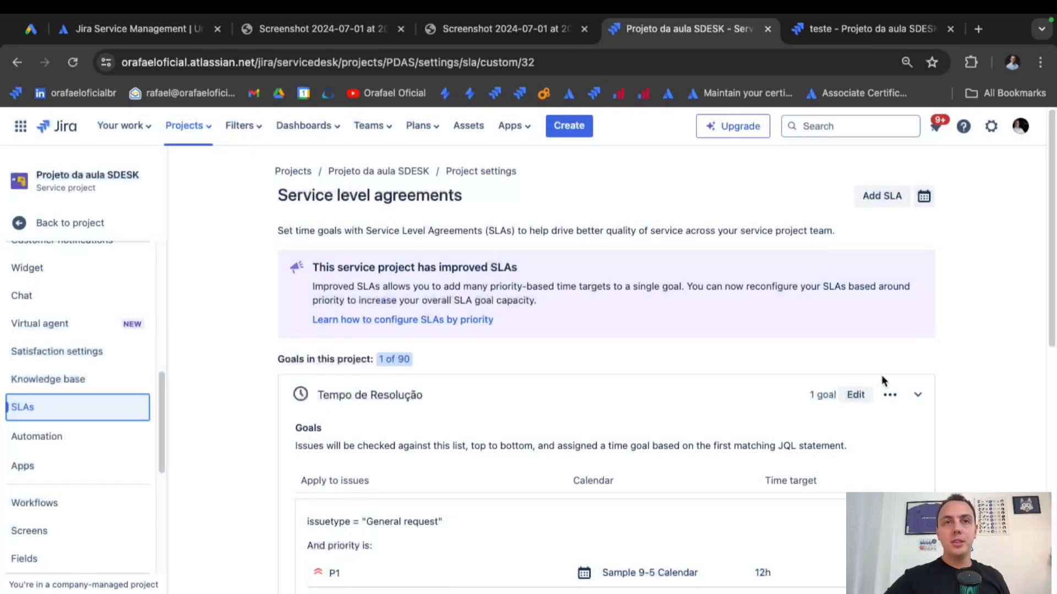
{"action": "left_click", "coordinate": [918, 395]}
{"action": "left_click", "coordinate": [918, 395]}
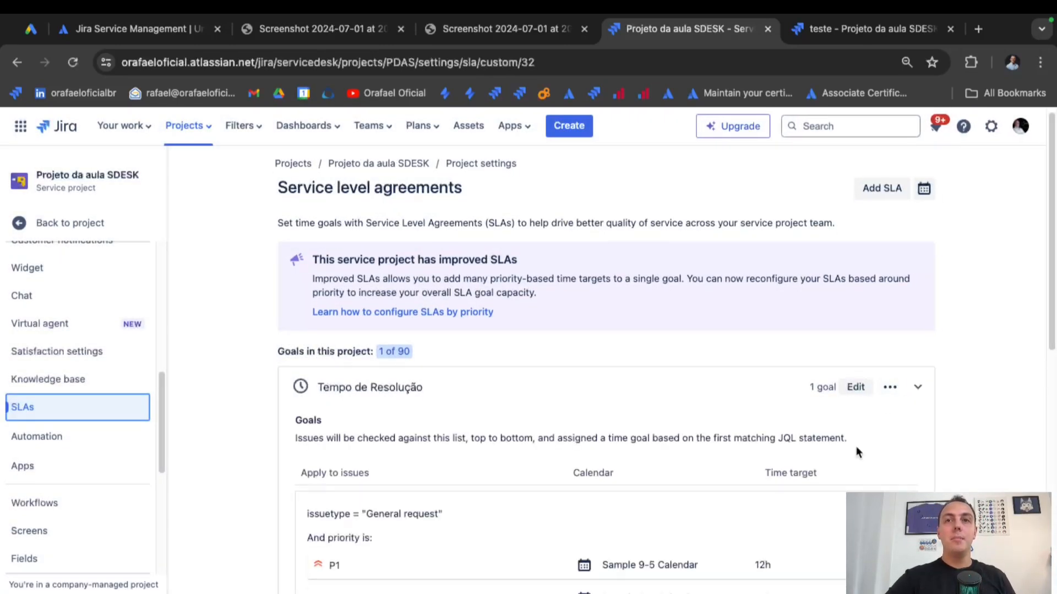
{"action": "scroll", "coordinate": [808, 503], "scroll_direction": "down", "scroll_amount": 3}
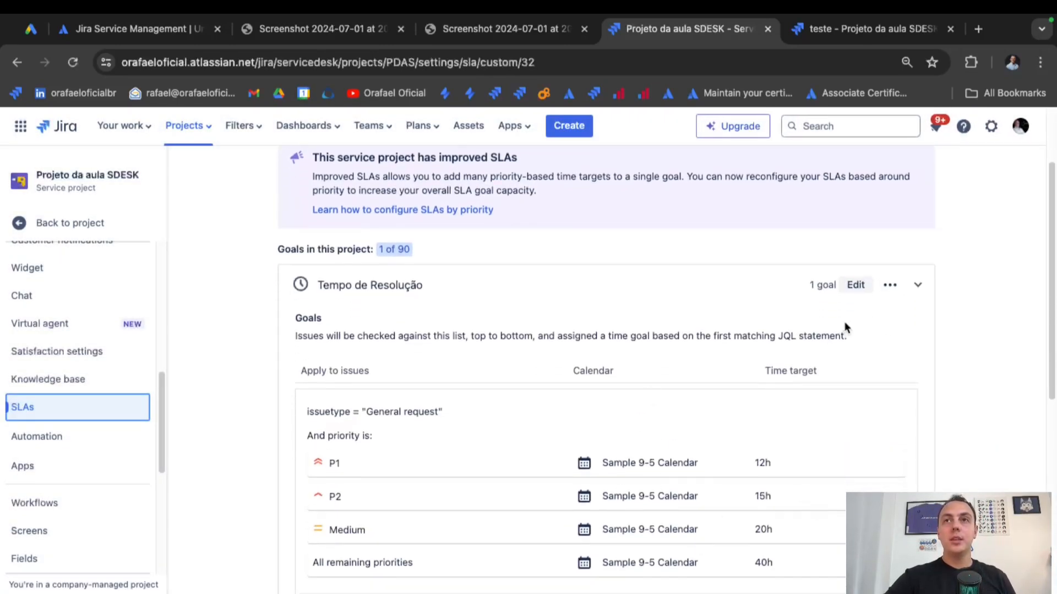
Switch Tempo de Resolução's All remaining priorities goal to the 24/7 Calendar (Default), keeping 40h, and save.
{"action": "left_click", "coordinate": [855, 285]}
{"action": "scroll", "coordinate": [769, 359], "scroll_direction": "down", "scroll_amount": 5}
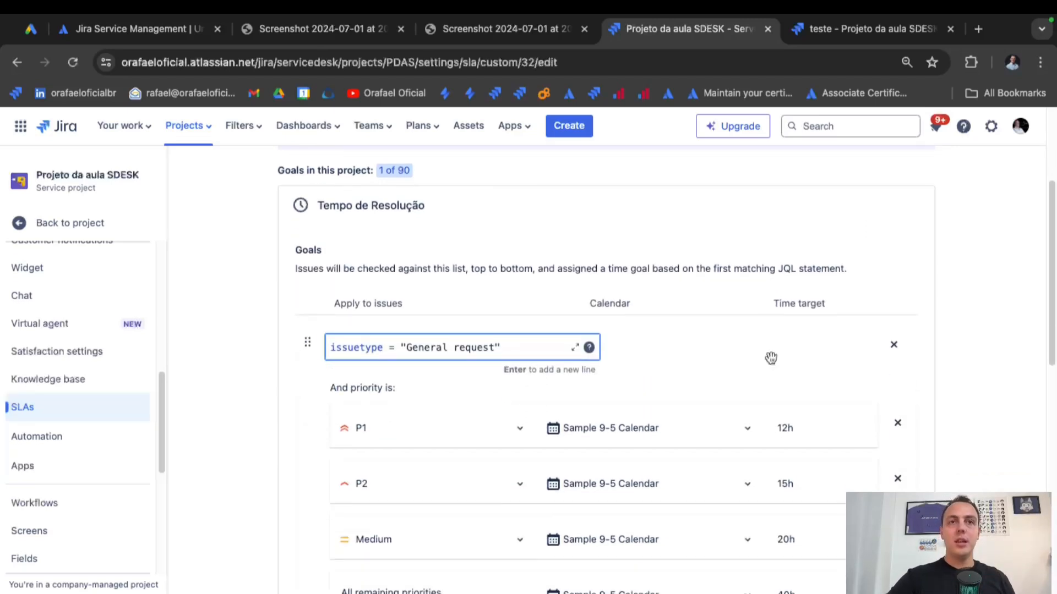
{"action": "left_click", "coordinate": [614, 450]}
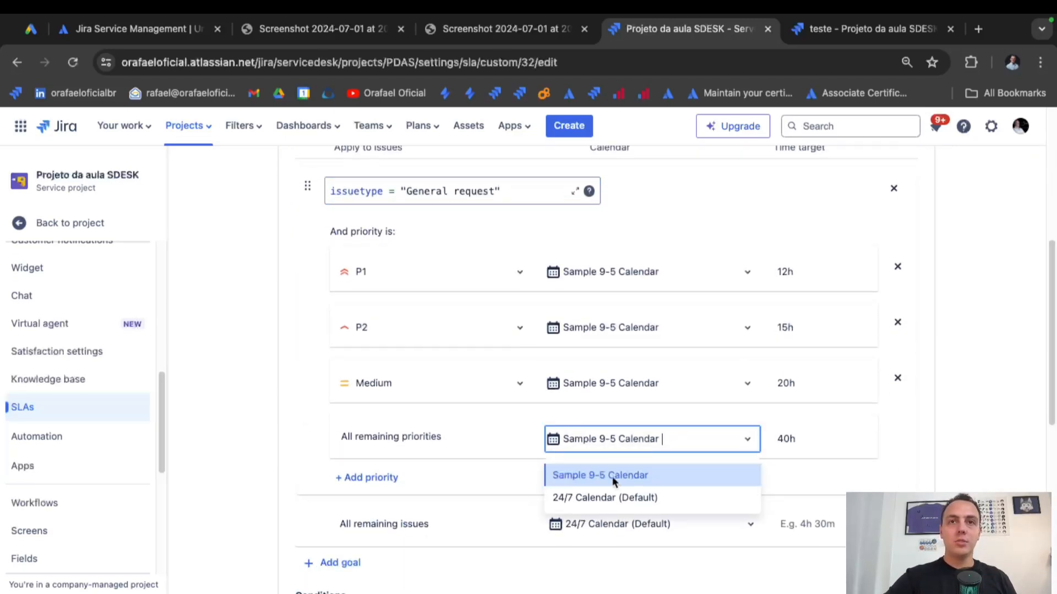
{"action": "left_click", "coordinate": [612, 496]}
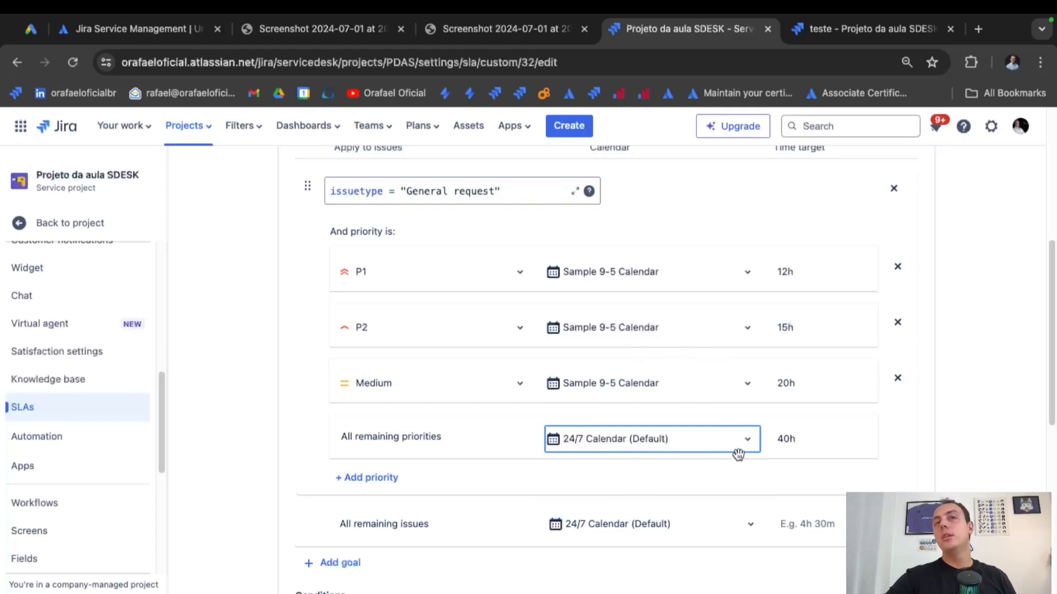
{"action": "scroll", "coordinate": [738, 453], "scroll_direction": "down", "scroll_amount": 10}
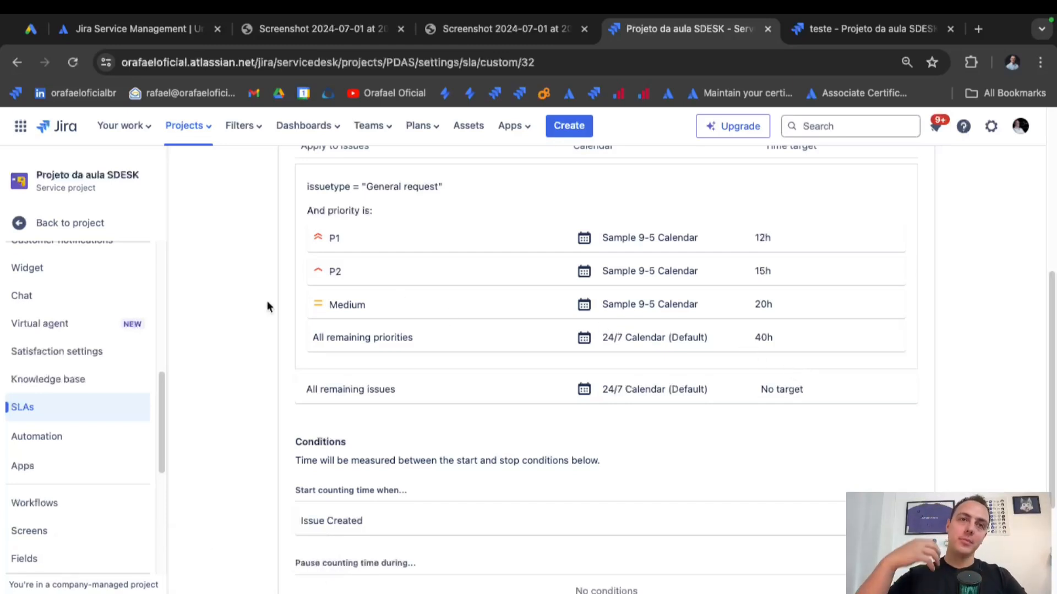
{"action": "left_click", "coordinate": [100, 230]}
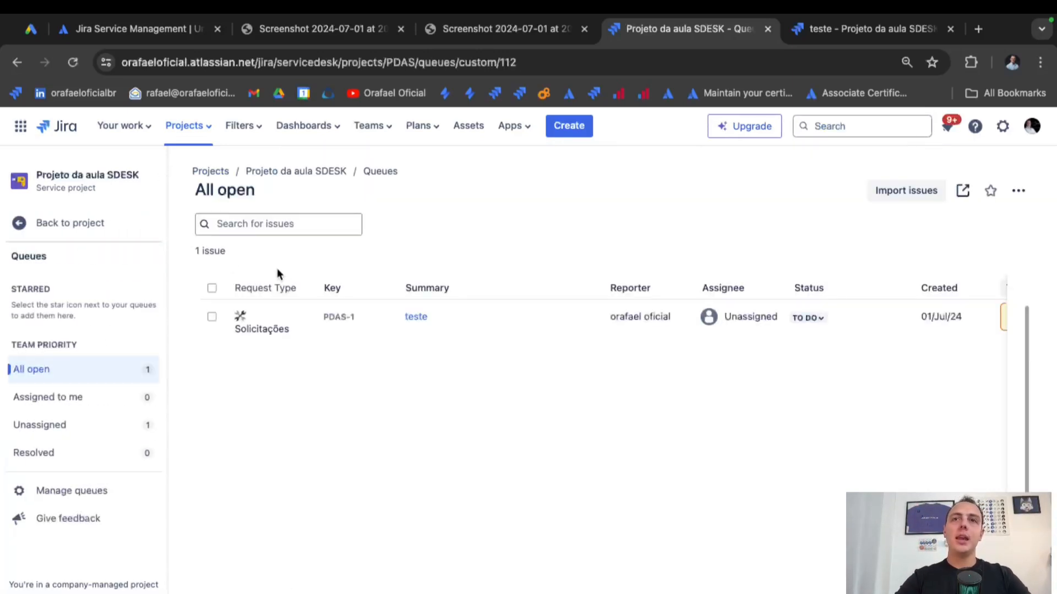
Scroll the queue to Time to resolution and open PDAS-1 to confirm its SLA is due 03 Jul 12:50.
{"action": "scroll", "coordinate": [439, 410], "scroll_direction": "right", "scroll_amount": 2}
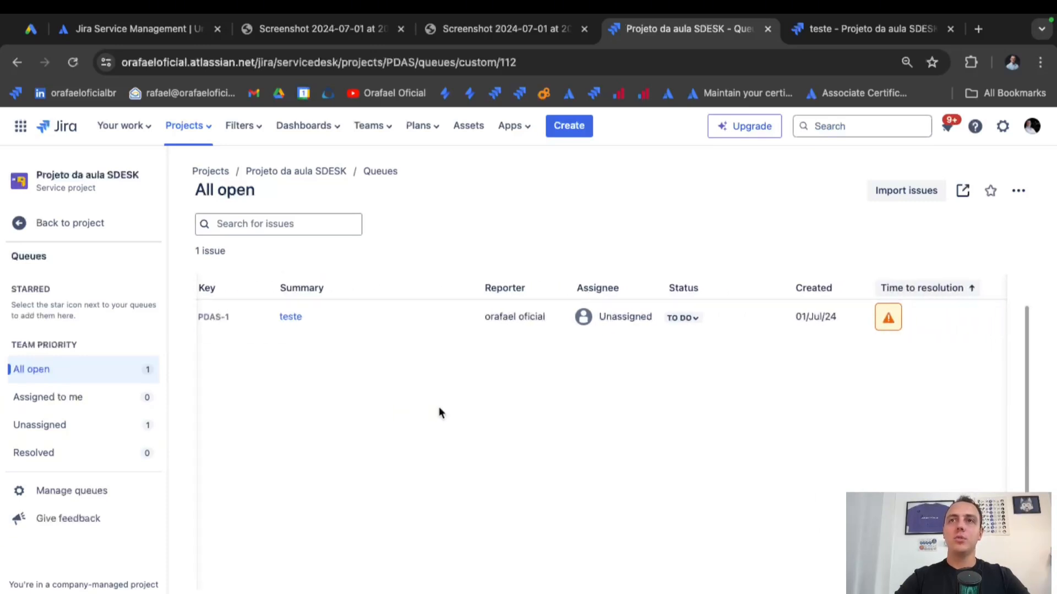
{"action": "scroll", "coordinate": [439, 410], "scroll_direction": "left", "scroll_amount": 2}
{"action": "scroll", "coordinate": [439, 408], "scroll_direction": "right", "scroll_amount": 2}
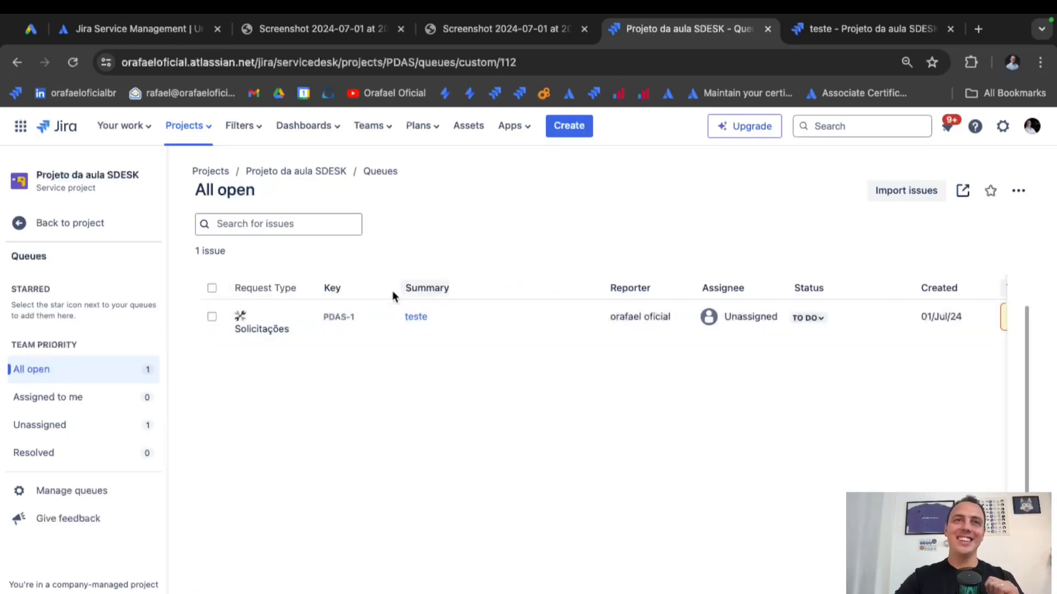
{"action": "left_click", "coordinate": [408, 321]}
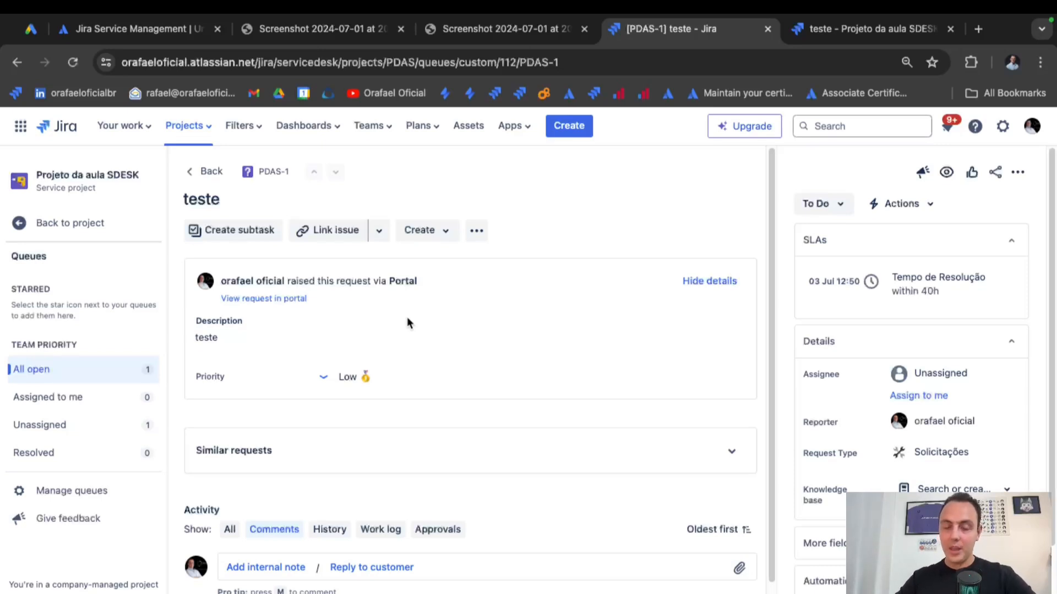
{"action": "left_click", "coordinate": [51, 371]}
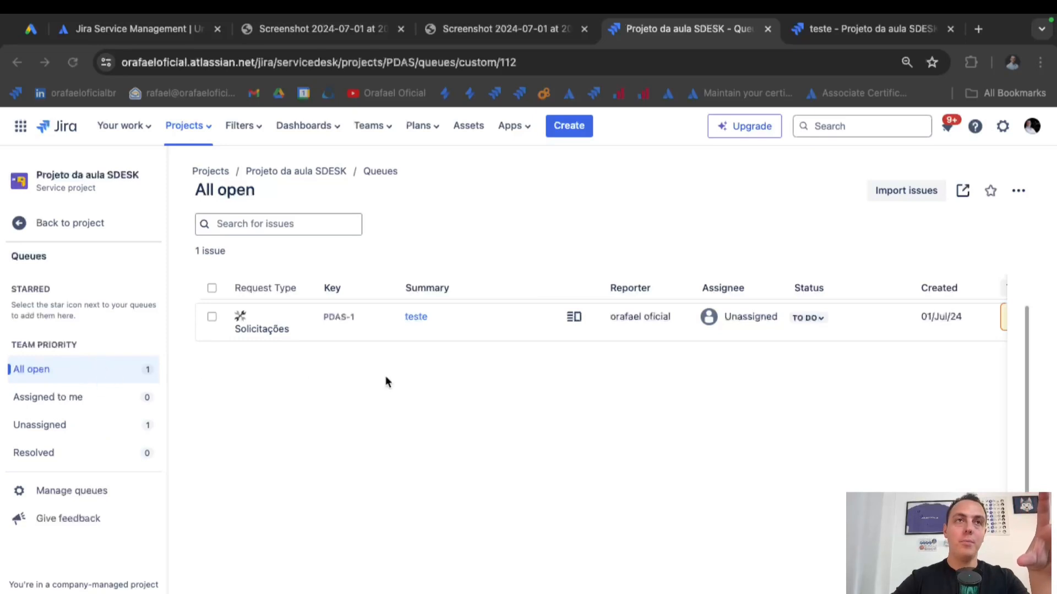
Edit the All open queue's filter to show only General request issues.
{"action": "left_click", "coordinate": [1019, 191]}
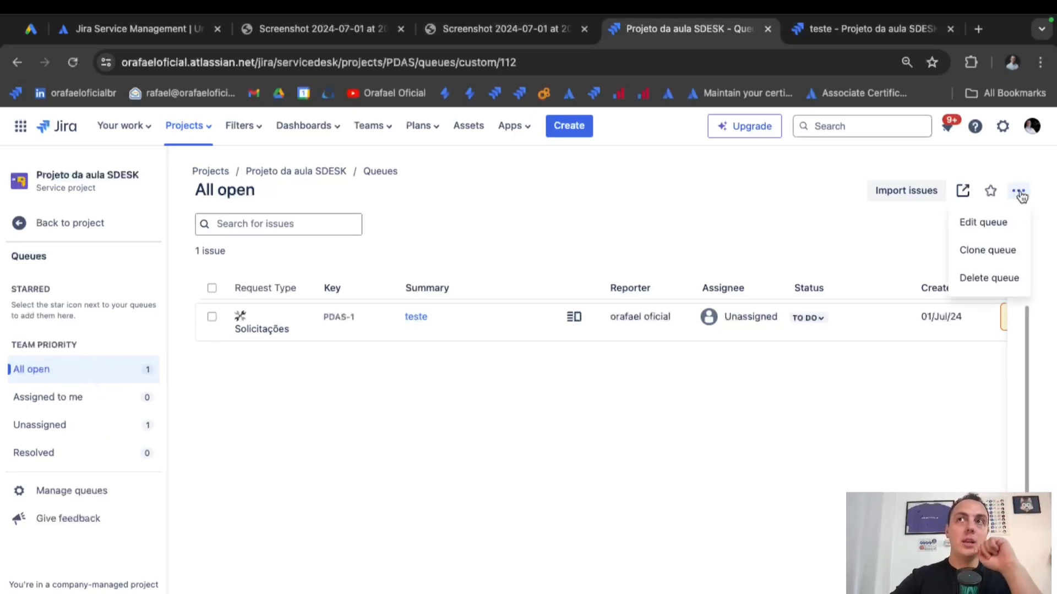
{"action": "left_click", "coordinate": [987, 227]}
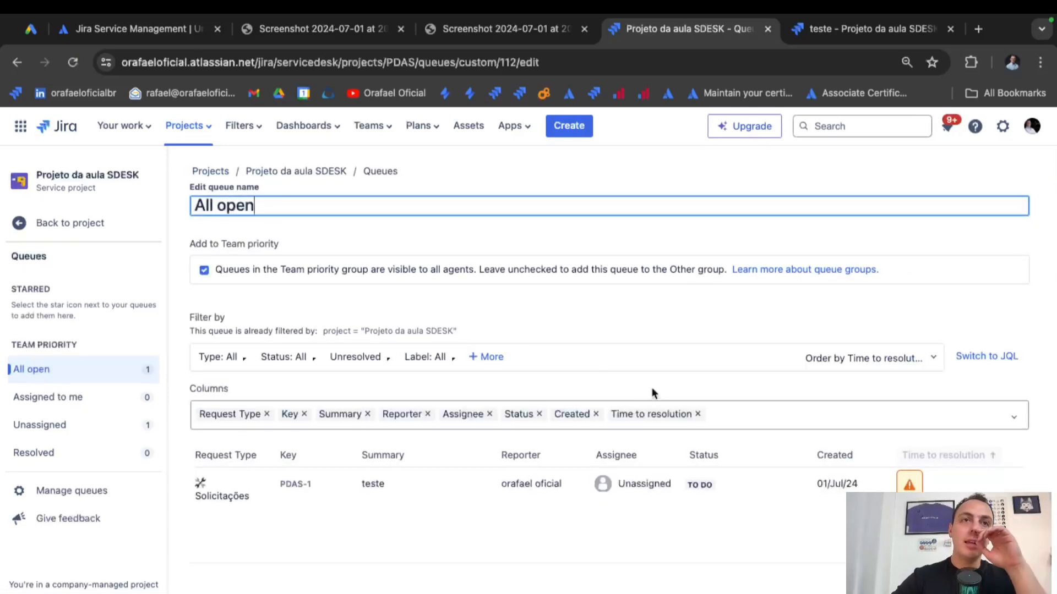
{"action": "left_click", "coordinate": [987, 356]}
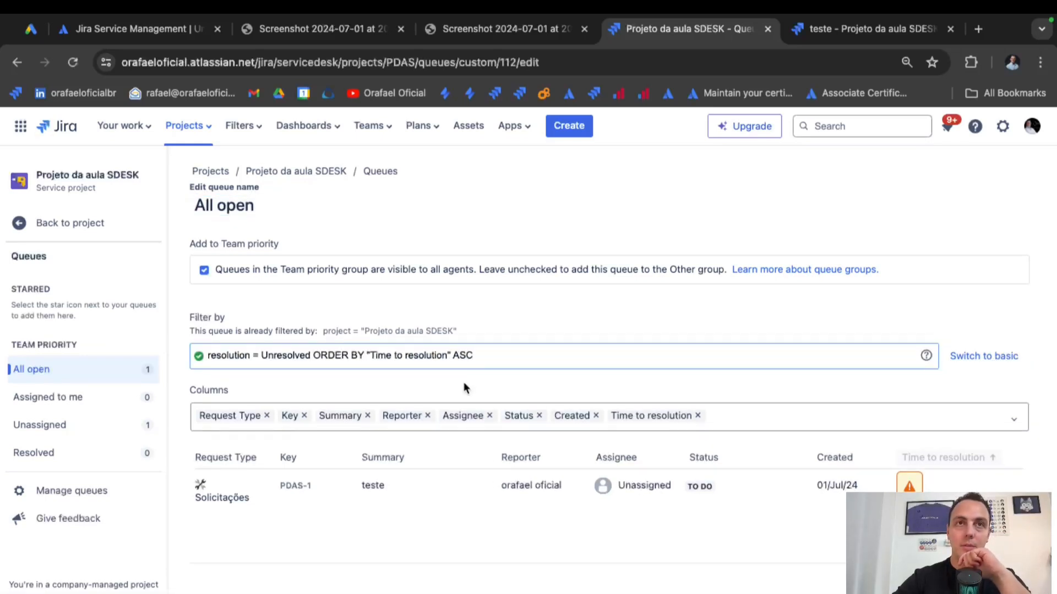
{"action": "left_click_drag", "start_coordinate": [472, 355], "coordinate": [59, 335]}
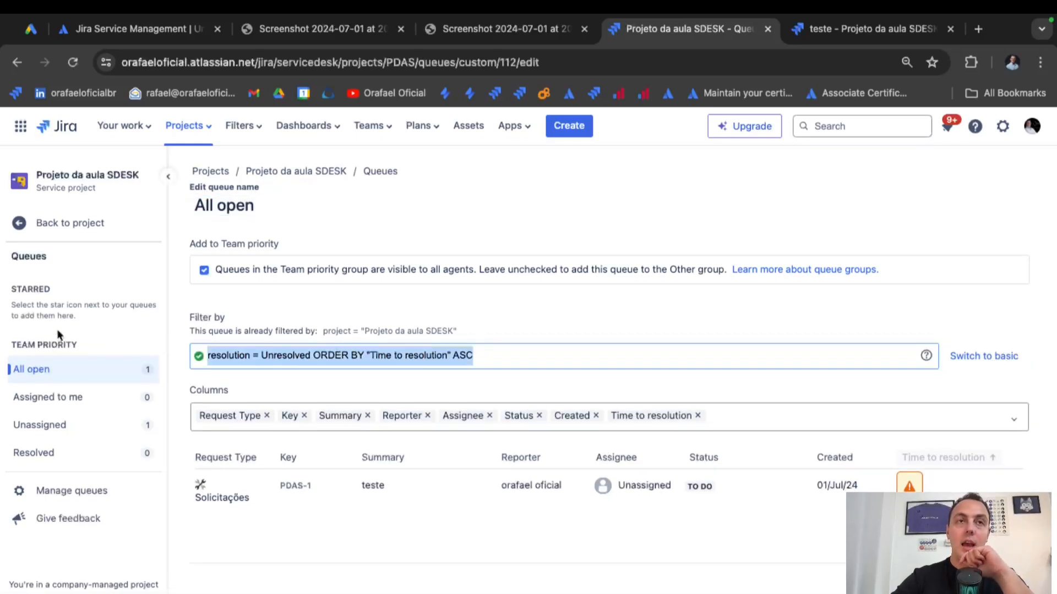
{"action": "left_click", "coordinate": [973, 358]}
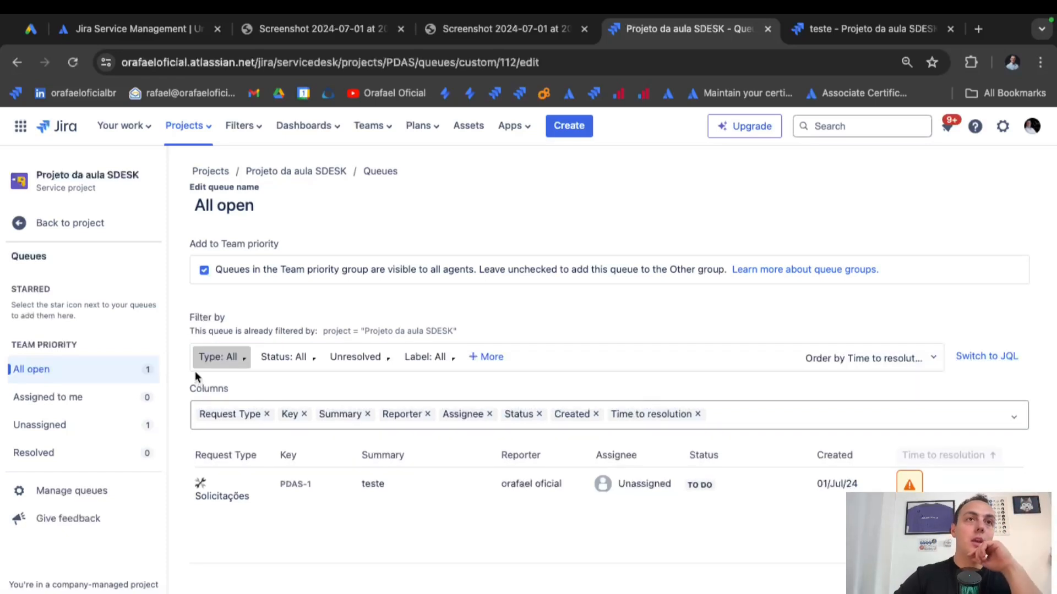
{"action": "left_click", "coordinate": [218, 356]}
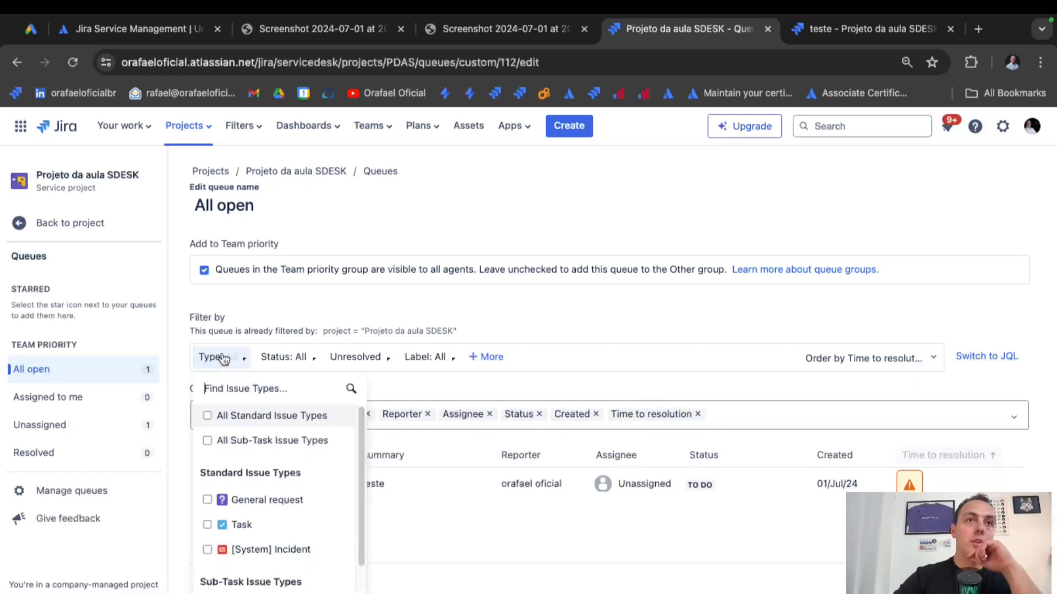
{"action": "left_click", "coordinate": [272, 500]}
{"action": "scroll", "coordinate": [319, 513], "scroll_direction": "down", "scroll_amount": 1}
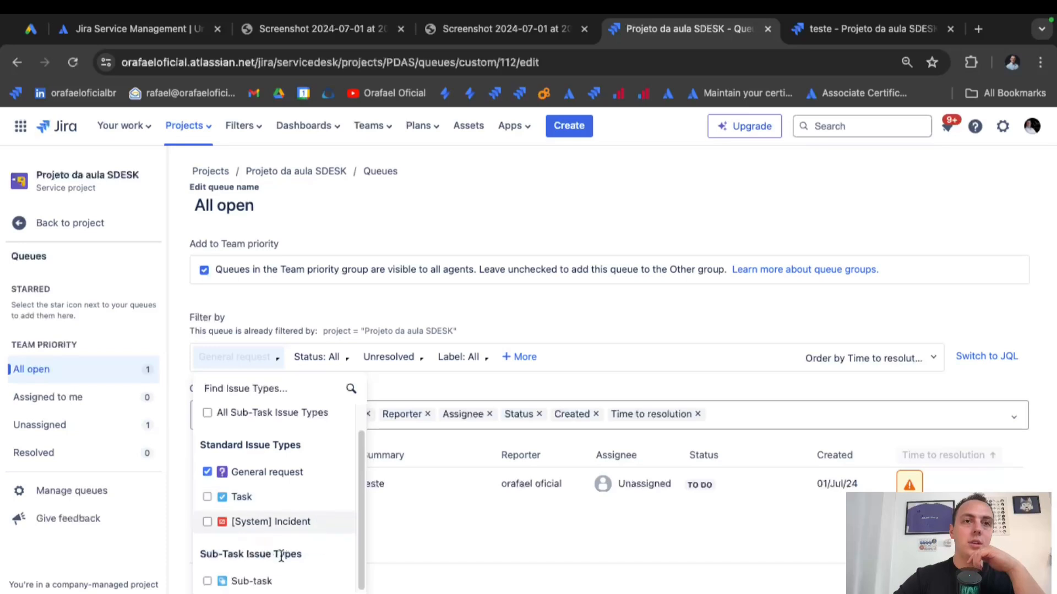
{"action": "left_click", "coordinate": [641, 330]}
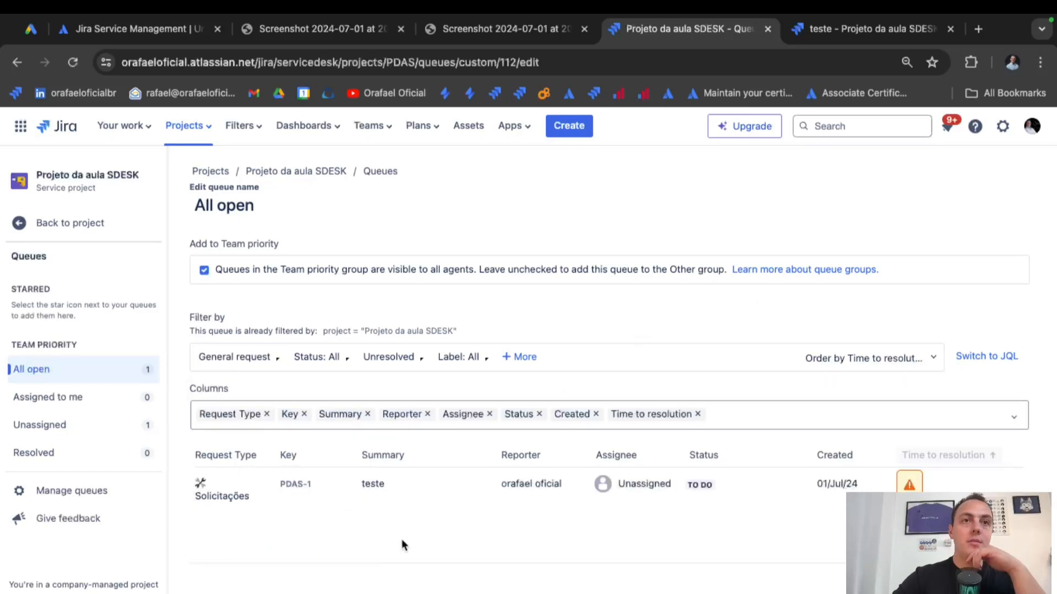
{"action": "left_click", "coordinate": [388, 357]}
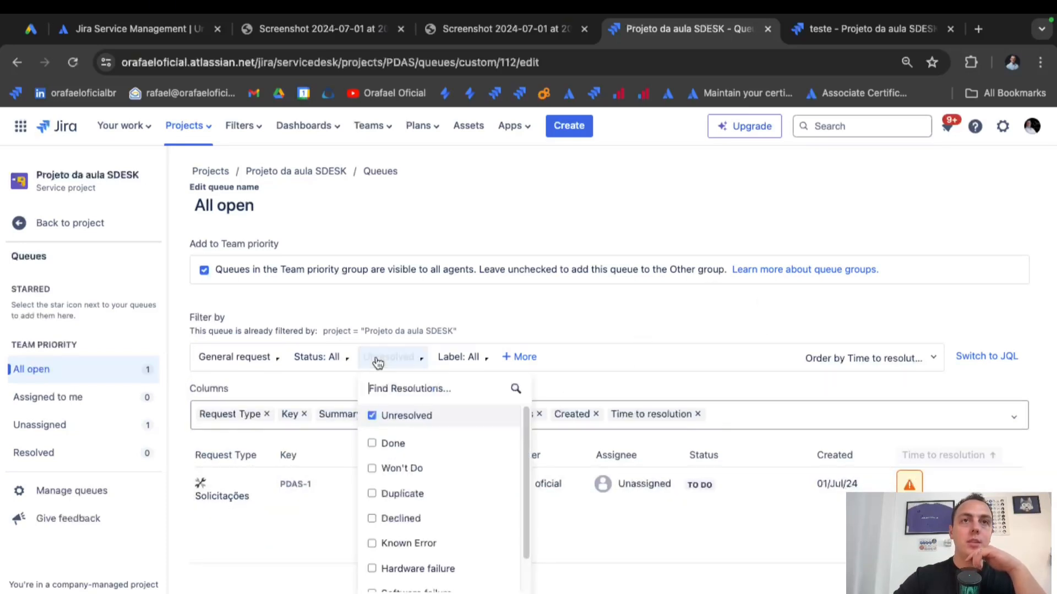
{"action": "left_click", "coordinate": [627, 391]}
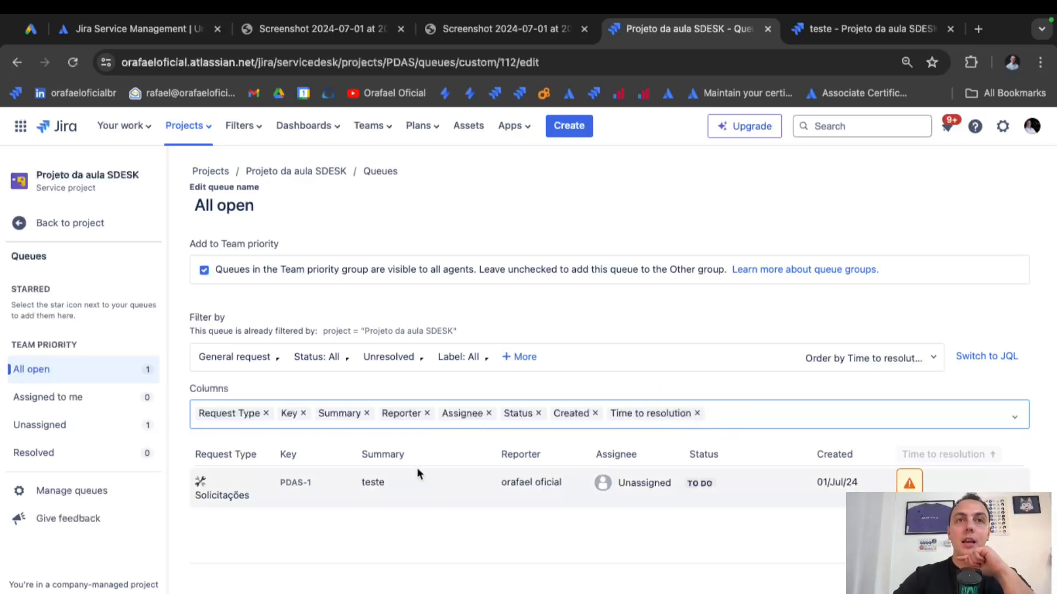
Move Assignee and Status ahead of Reporter and replace Time to resolution with a Tempo de Resolução column.
{"action": "left_click_drag", "start_coordinate": [464, 414], "coordinate": [380, 413]}
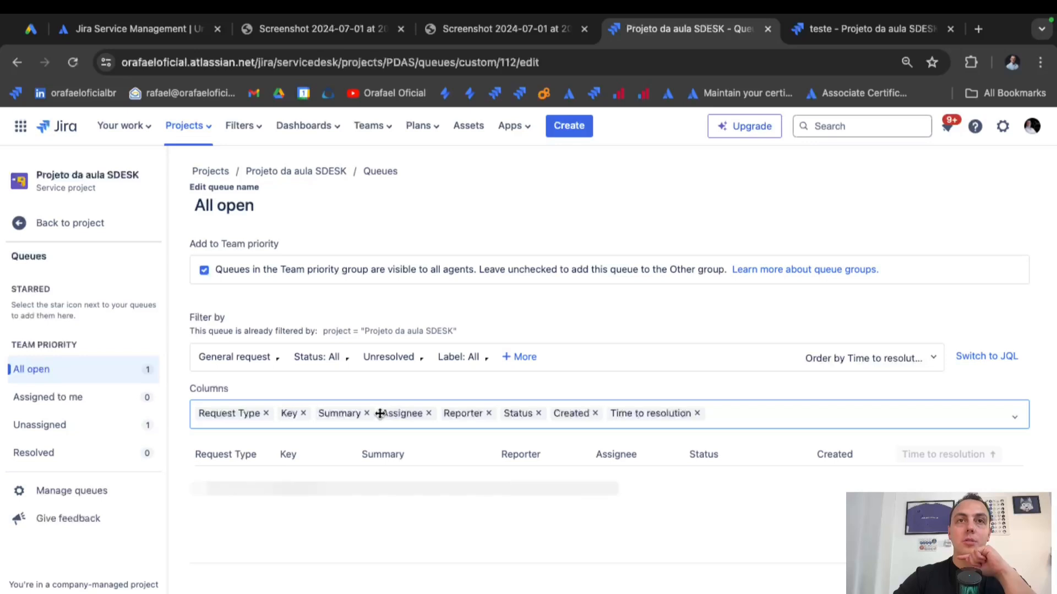
{"action": "left_click_drag", "start_coordinate": [517, 413], "coordinate": [439, 413]}
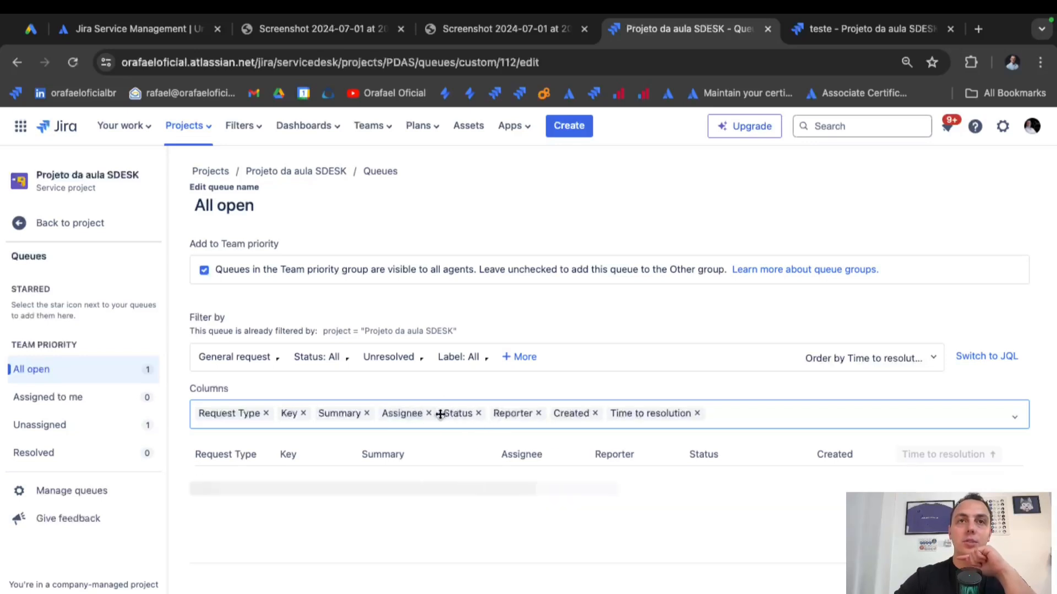
{"action": "left_click", "coordinate": [698, 413]}
{"action": "type", "text": "te"}
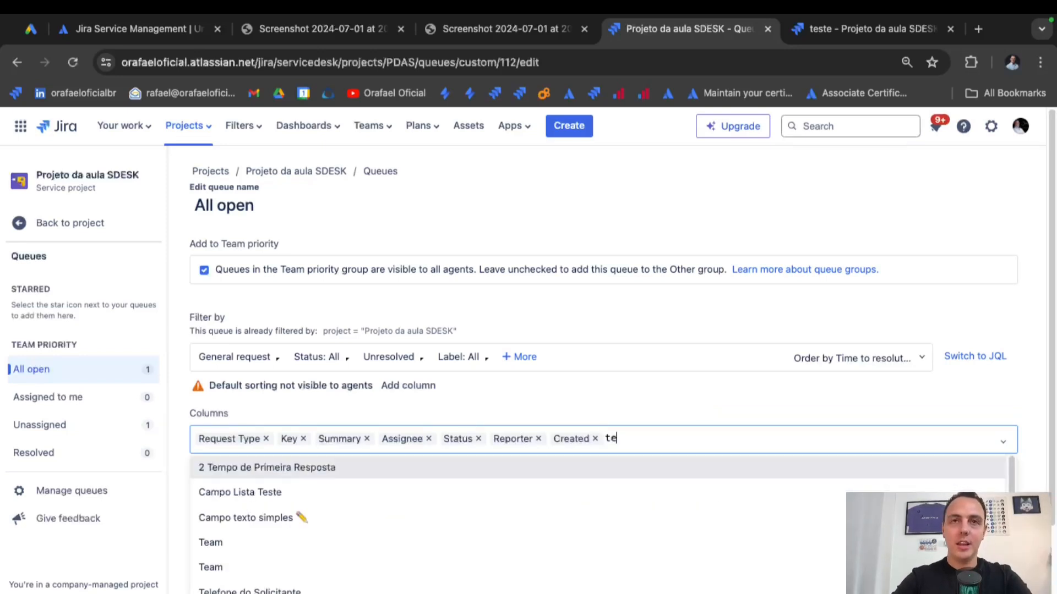
{"action": "type", "text": "mpo"}
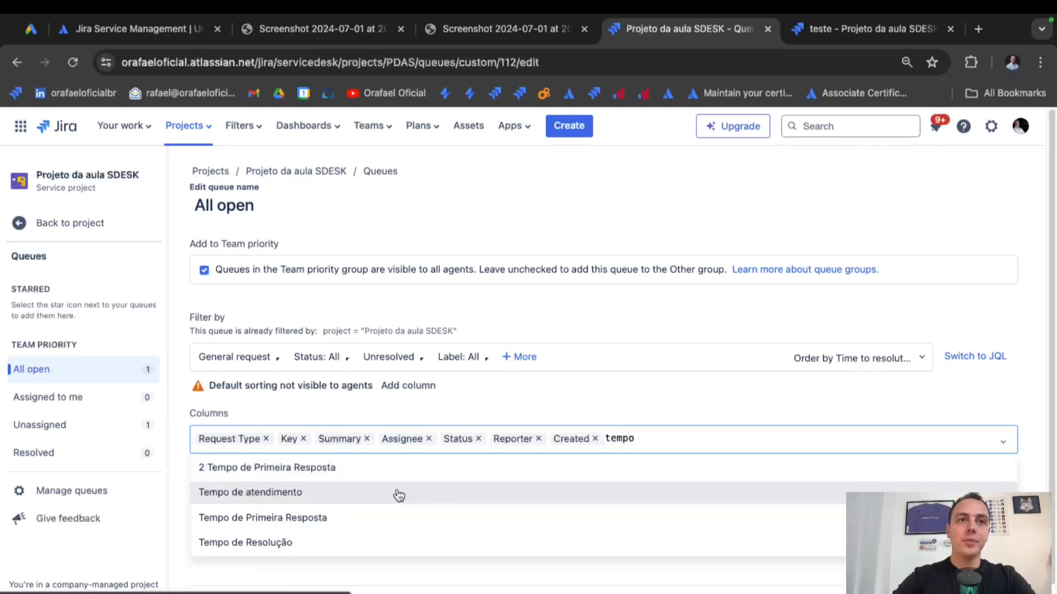
{"action": "left_click", "coordinate": [366, 544]}
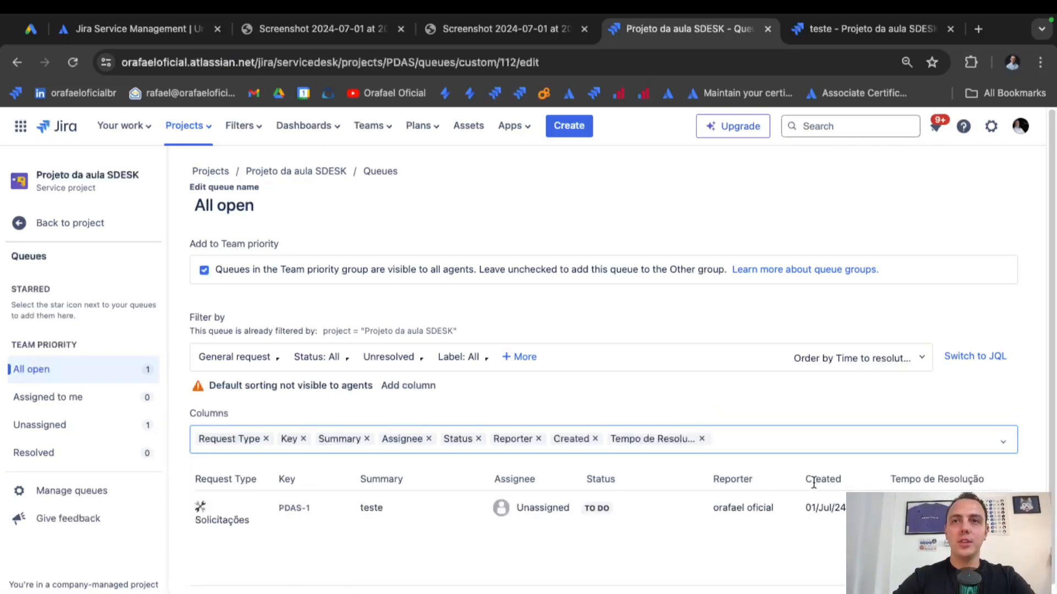
{"action": "scroll", "coordinate": [791, 469], "scroll_direction": "down", "scroll_amount": 1}
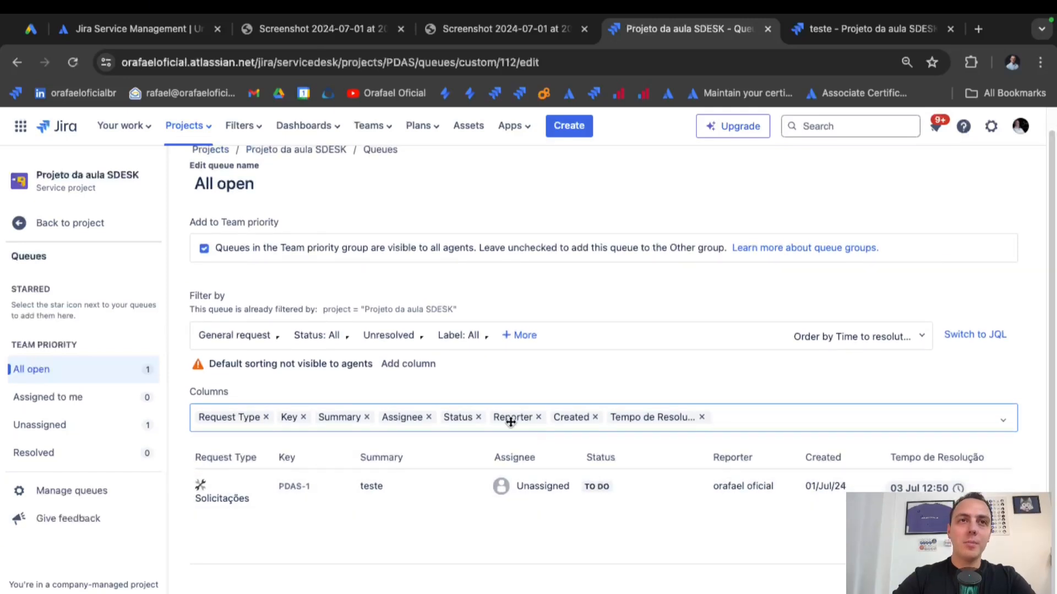
Add a Priority column right after Request Type and save the queue.
{"action": "left_click_drag", "start_coordinate": [448, 418], "coordinate": [393, 422]}
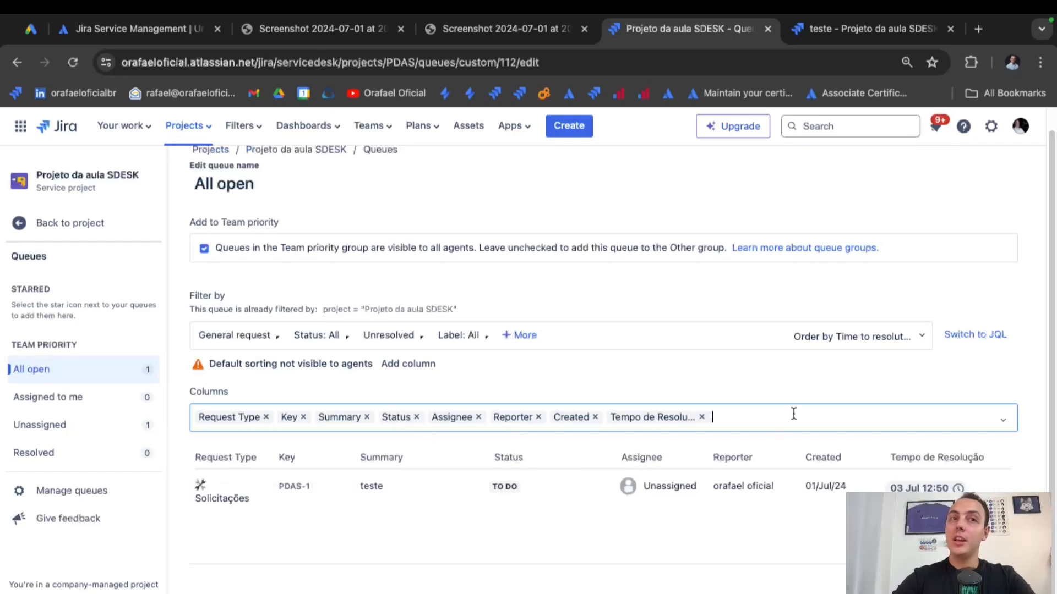
{"action": "type", "text": "pri"}
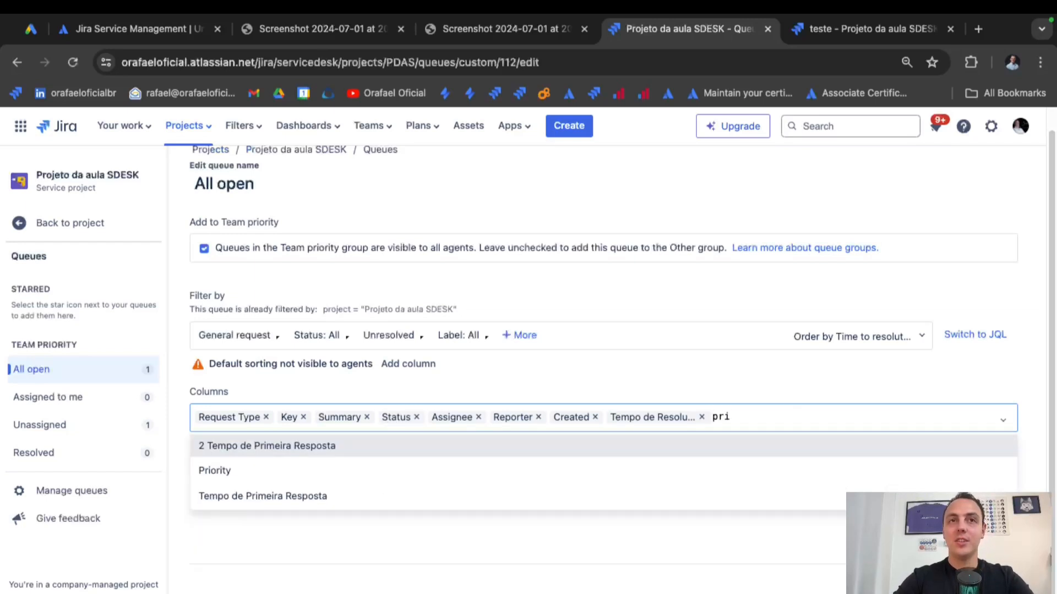
{"action": "left_click", "coordinate": [519, 469]}
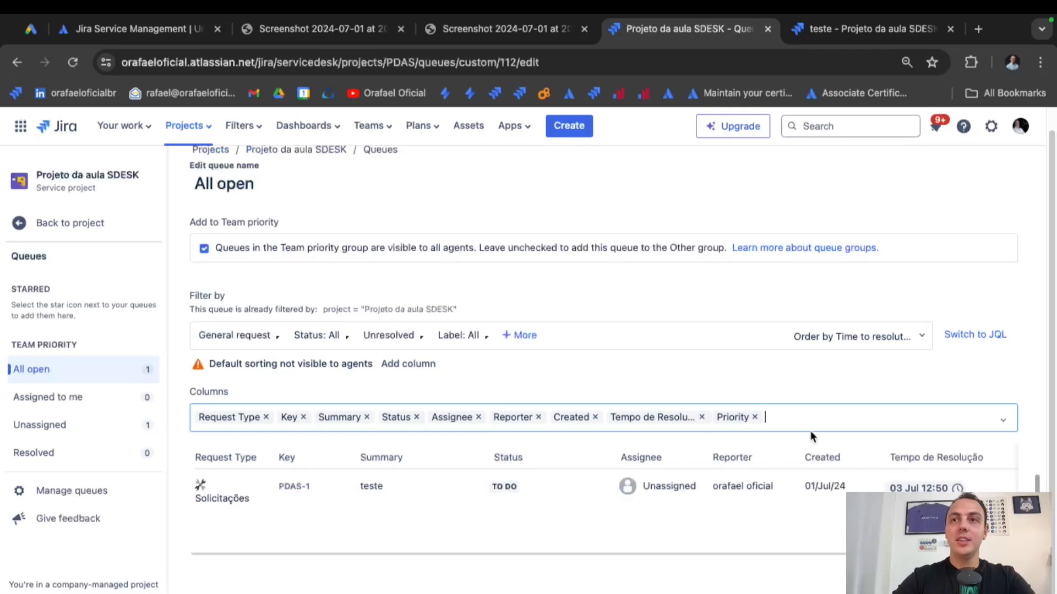
{"action": "left_click_drag", "start_coordinate": [740, 417], "coordinate": [287, 418]}
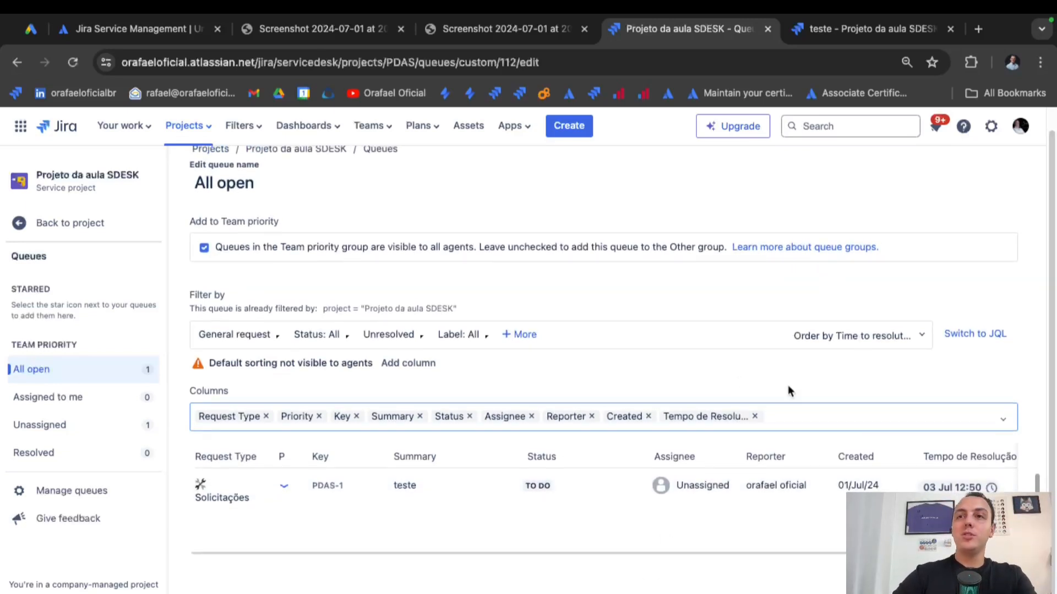
{"action": "scroll", "coordinate": [788, 388], "scroll_direction": "up", "scroll_amount": 1}
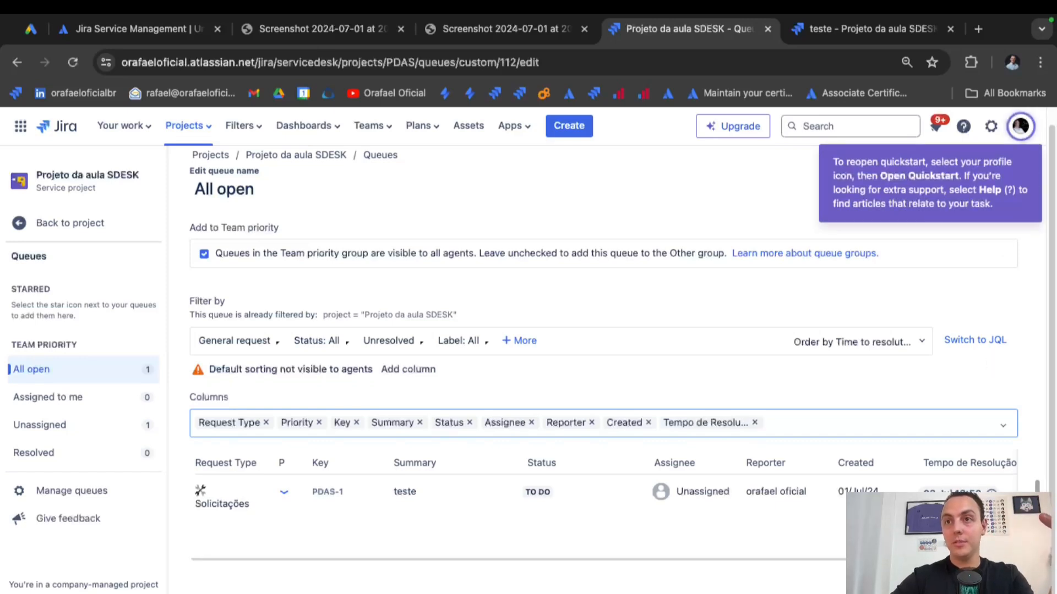
{"action": "left_click", "coordinate": [960, 577]}
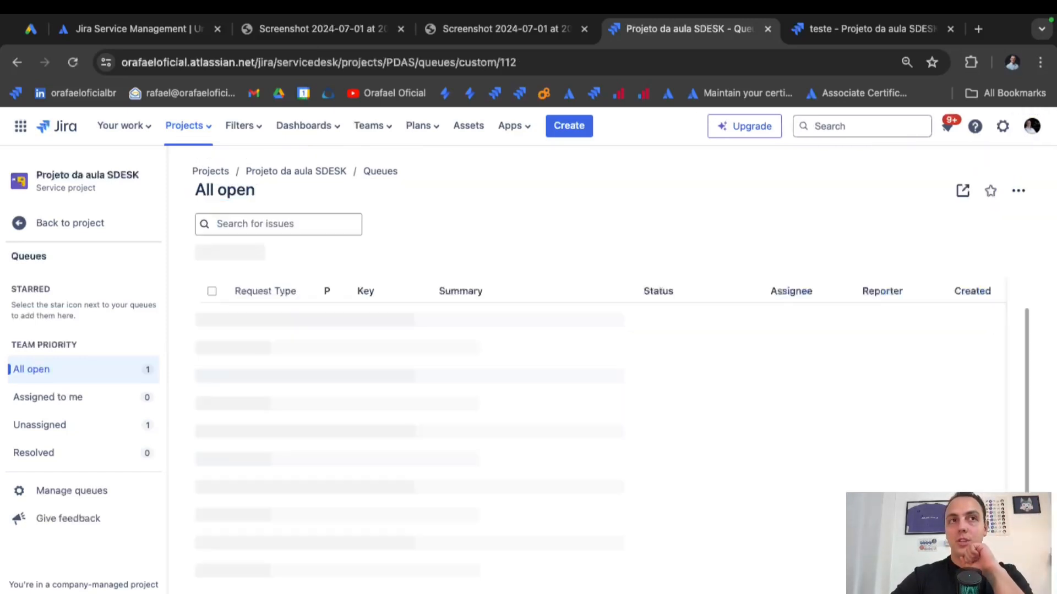
Reorder Team priority queues to All open, Resolved, Unassigned, Assigned to me, then begin a new queue.
{"action": "left_click", "coordinate": [104, 502]}
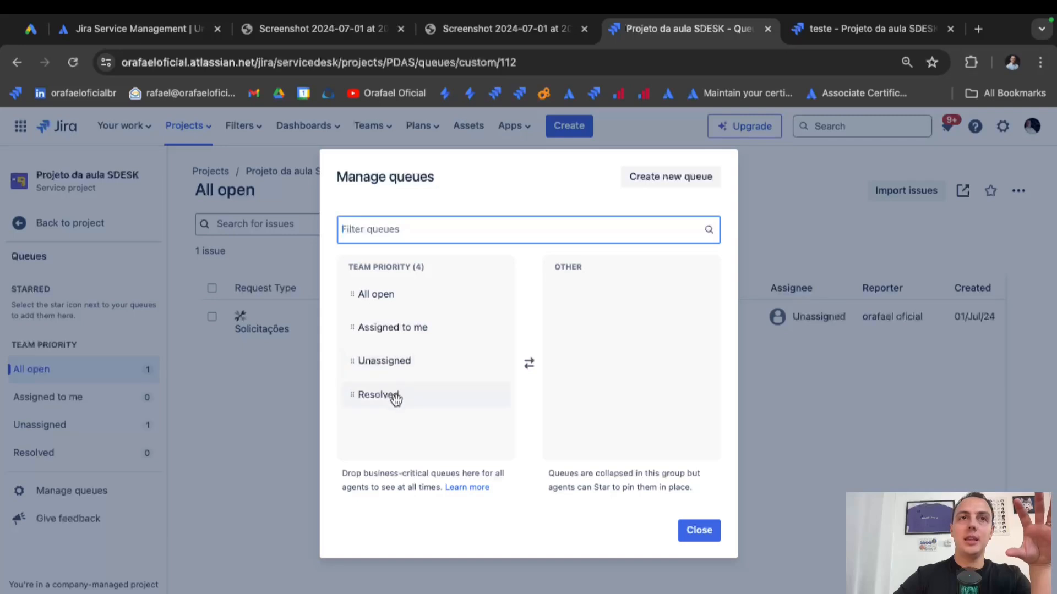
{"action": "left_click_drag", "start_coordinate": [392, 396], "coordinate": [619, 363]}
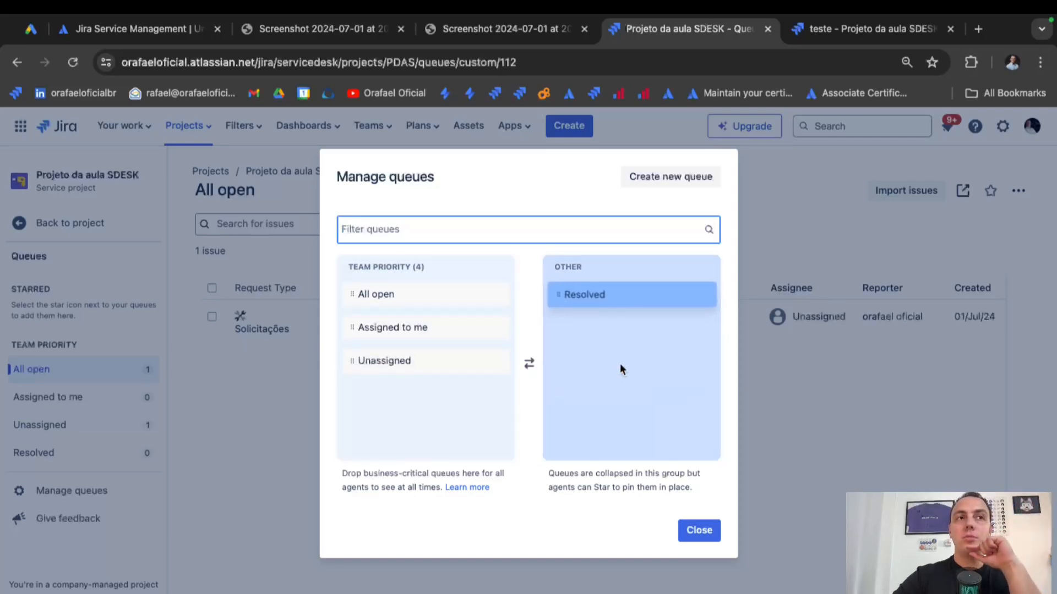
{"action": "left_click_drag", "start_coordinate": [408, 366], "coordinate": [590, 355]}
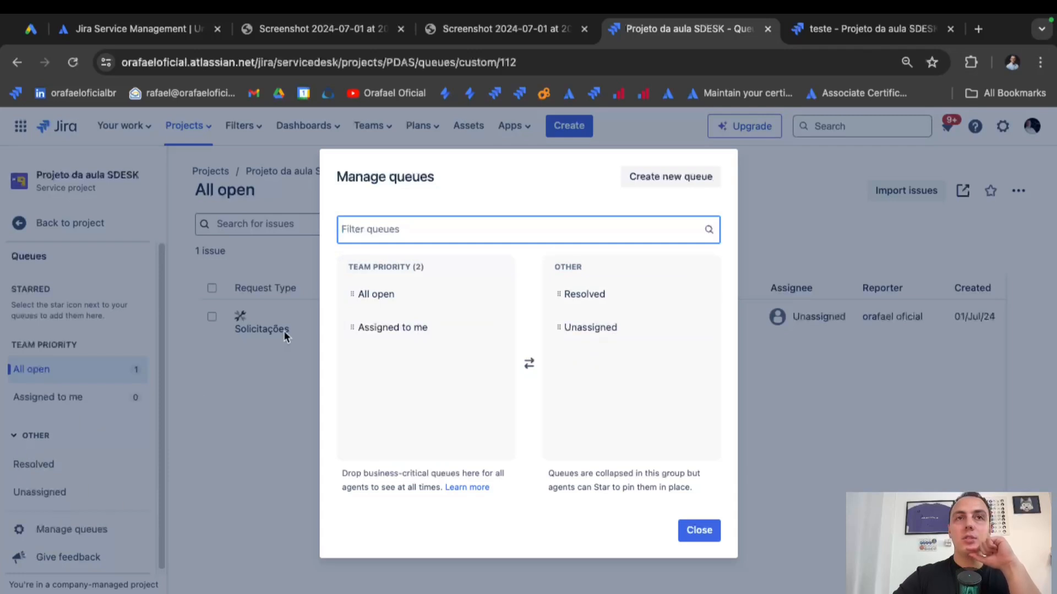
{"action": "left_click_drag", "start_coordinate": [413, 322], "coordinate": [603, 347]}
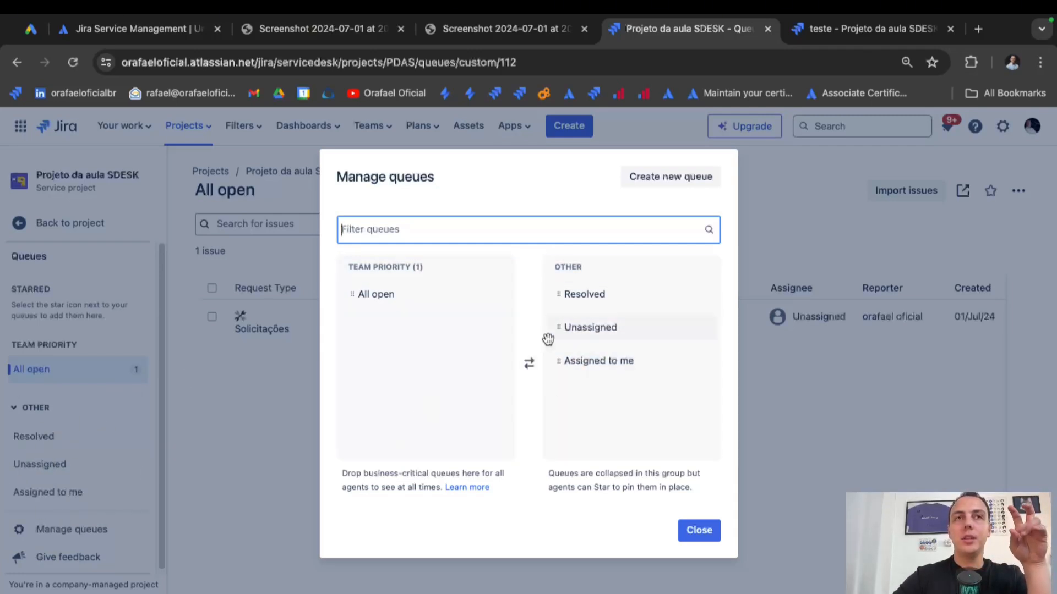
{"action": "left_click_drag", "start_coordinate": [569, 297], "coordinate": [407, 365]}
{"action": "left_click_drag", "start_coordinate": [606, 300], "coordinate": [422, 413]}
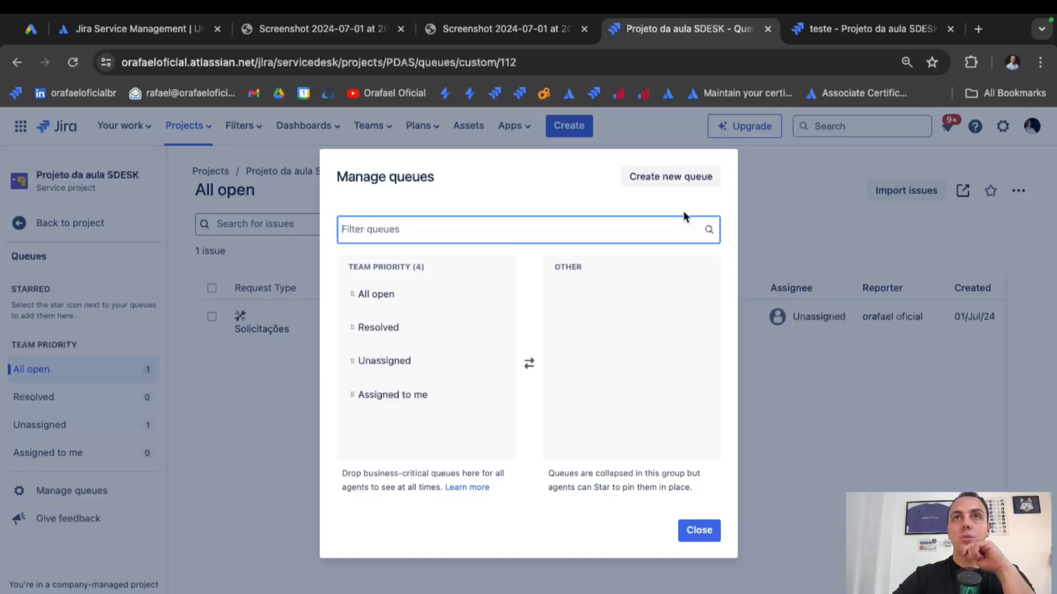
{"action": "left_click", "coordinate": [684, 185]}
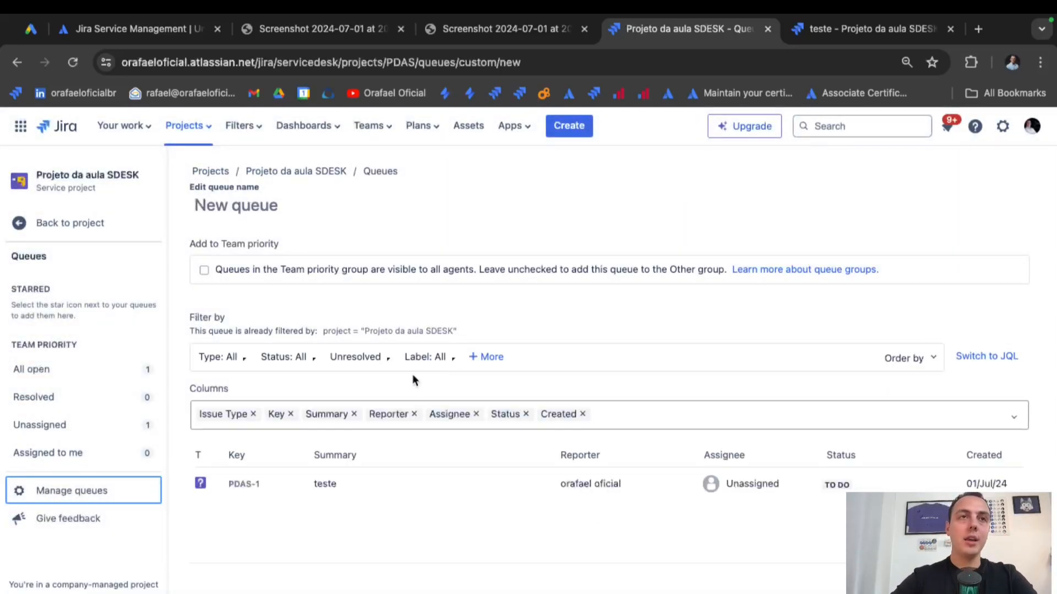
Name the new queue 'Incidentes' and filter it to [System] Incident issues.
{"action": "left_click", "coordinate": [328, 205]}
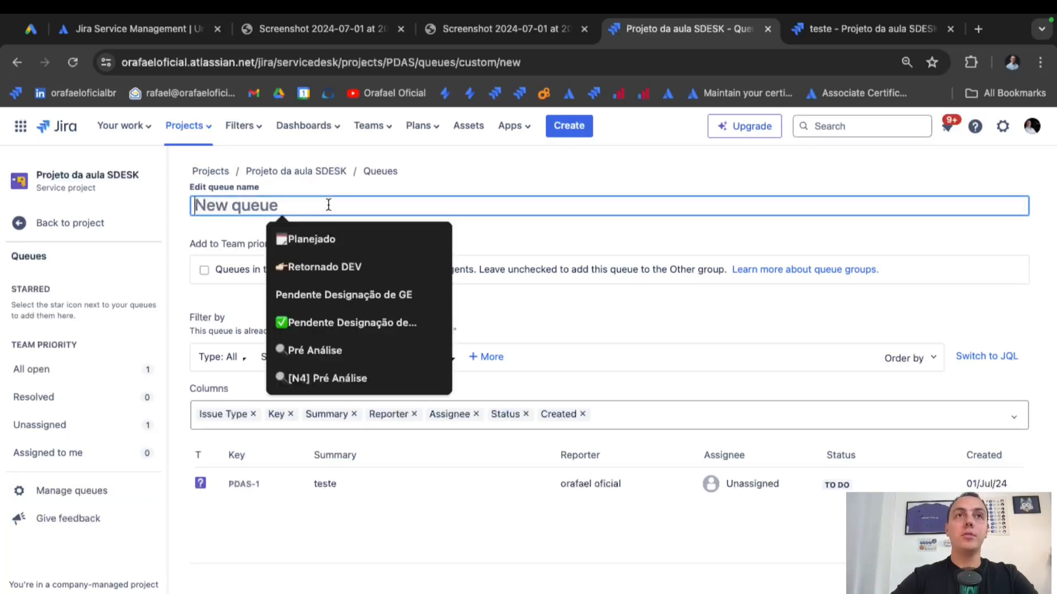
{"action": "left_click", "coordinate": [443, 194]}
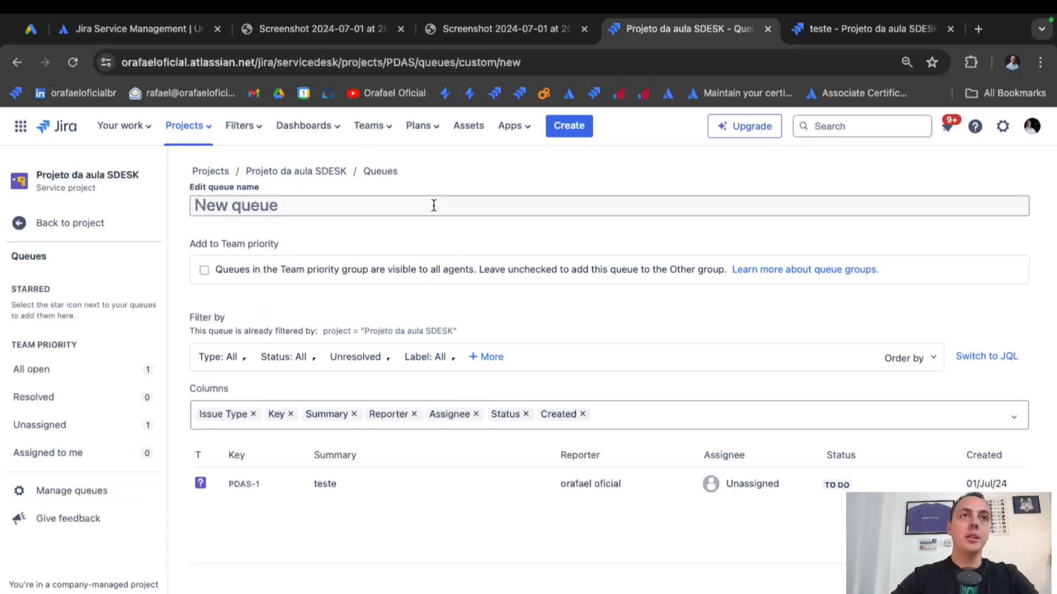
{"action": "key", "text": "c"}
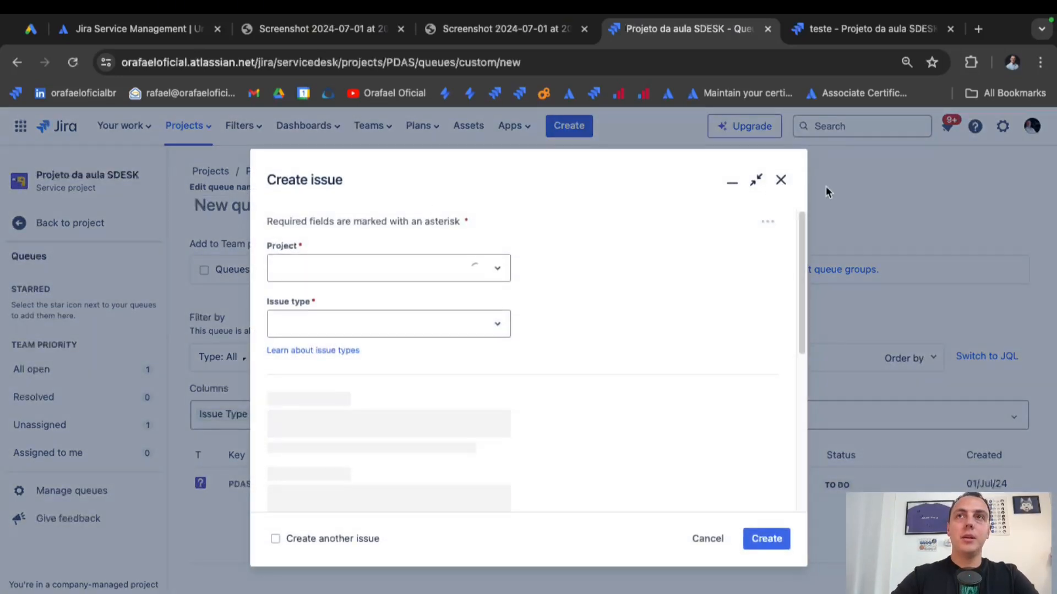
{"action": "left_click", "coordinate": [779, 179]}
{"action": "left_click", "coordinate": [234, 208]}
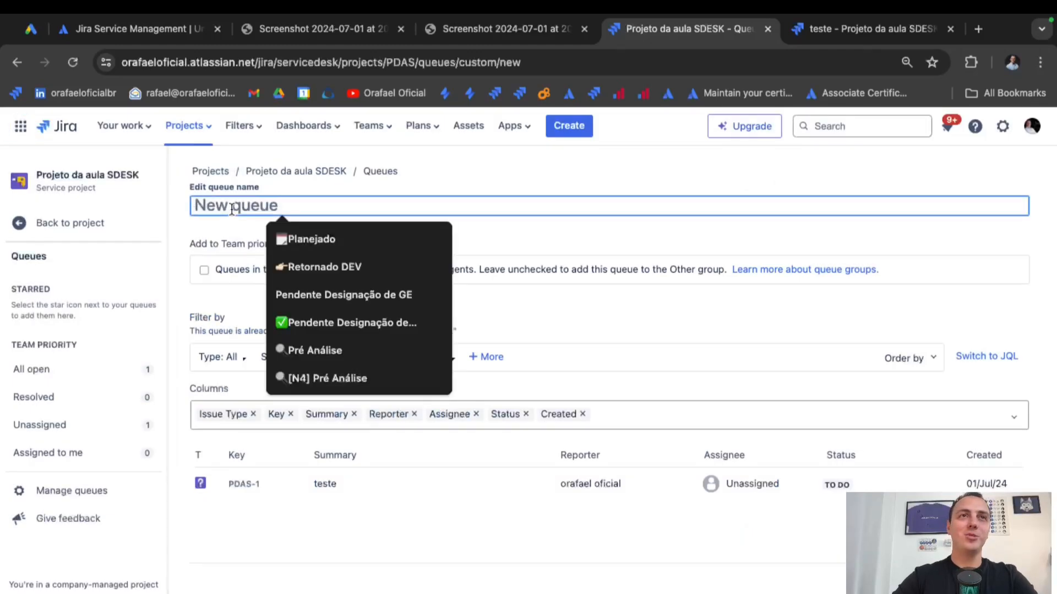
{"action": "type", "text": "Incidentes"}
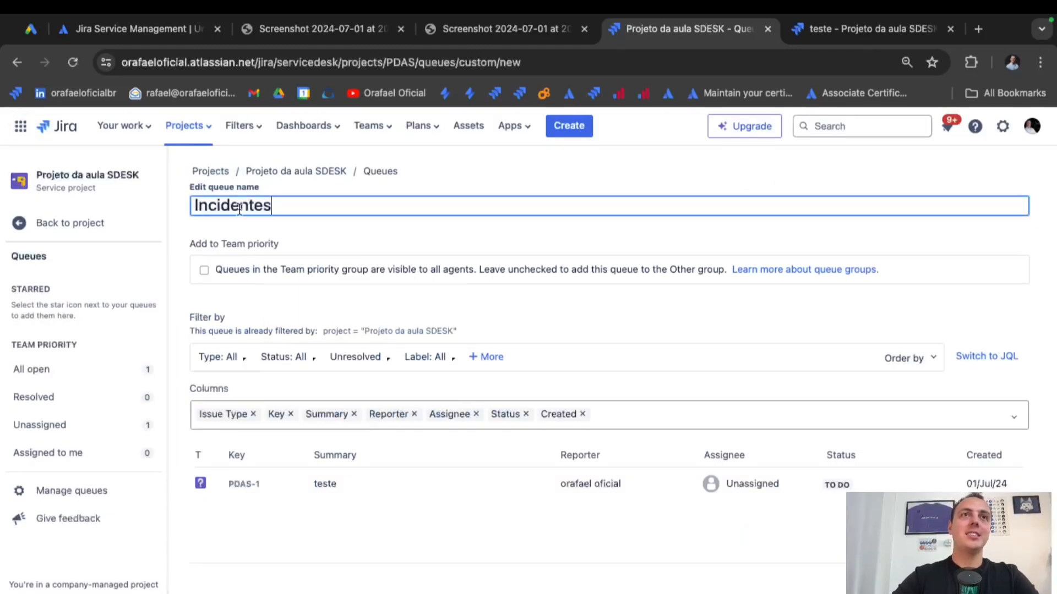
{"action": "left_click", "coordinate": [368, 230]}
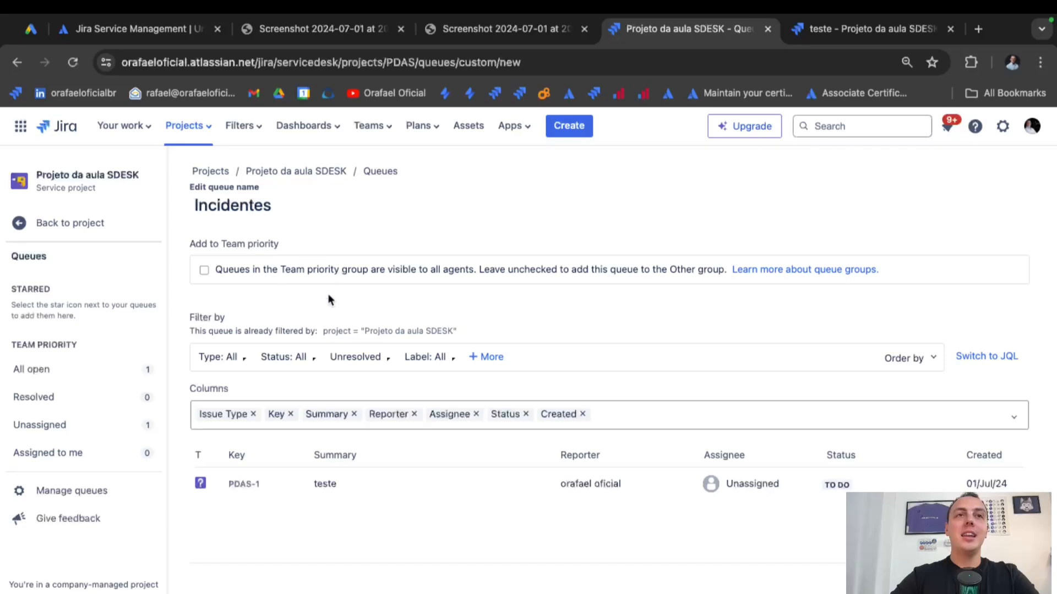
{"action": "left_click", "coordinate": [211, 358]}
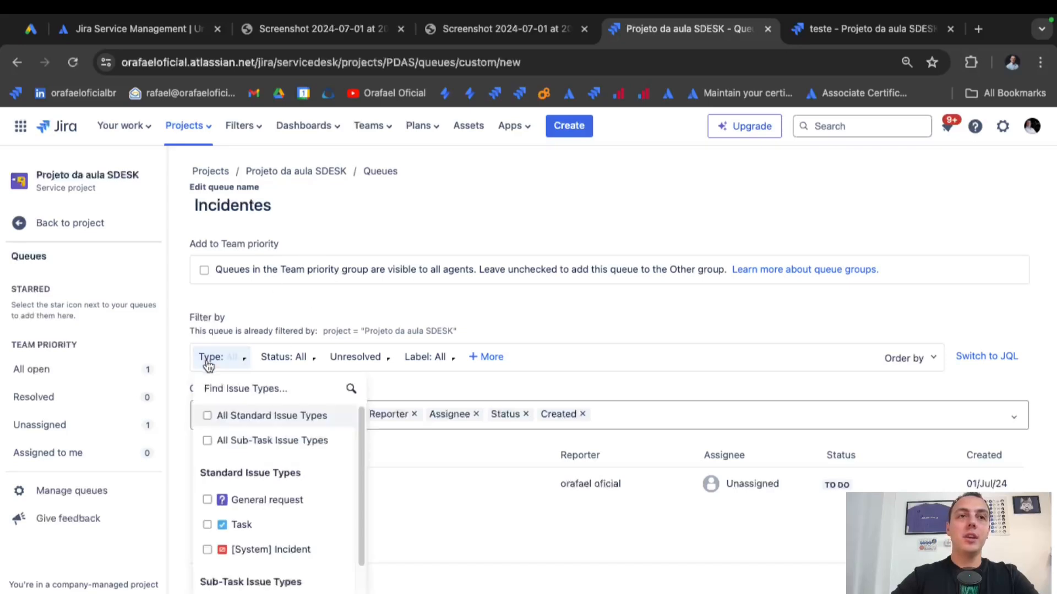
{"action": "left_click", "coordinate": [285, 548]}
{"action": "left_click", "coordinate": [603, 319]}
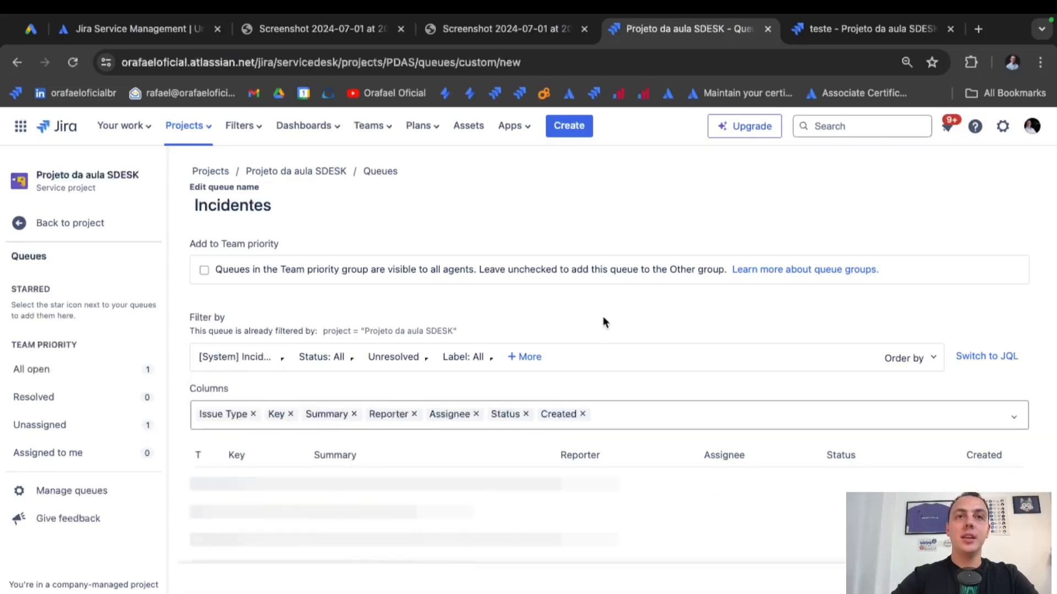
Add the Updated and Tempo de Resolução columns and create the Incidentes queue.
{"action": "left_click", "coordinate": [611, 414]}
{"action": "type", "text": "up"}
{"action": "left_click", "coordinate": [519, 441]}
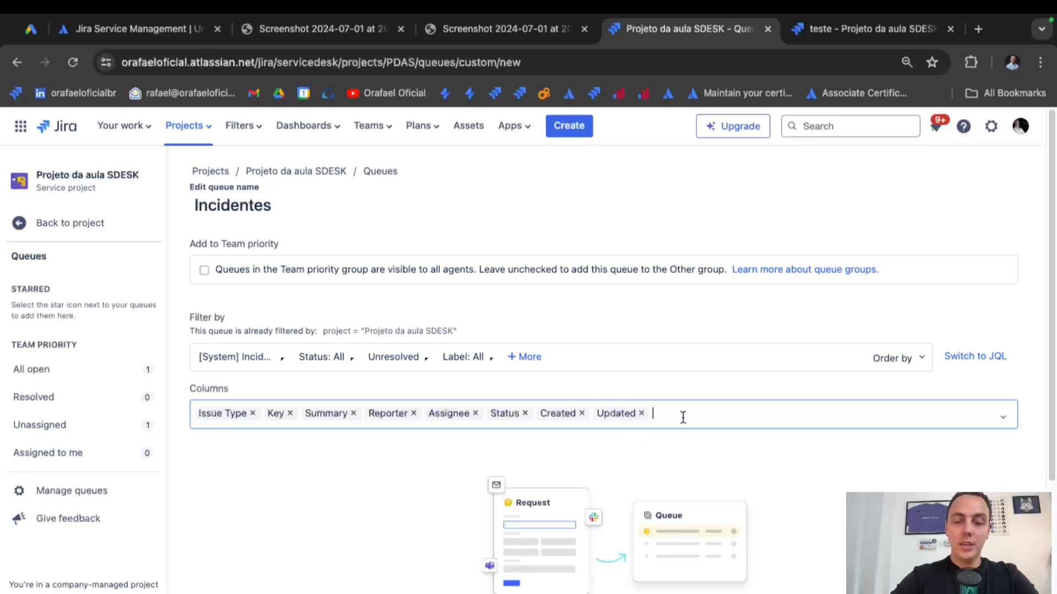
{"action": "type", "text": "Tempo"}
{"action": "left_click", "coordinate": [289, 519]}
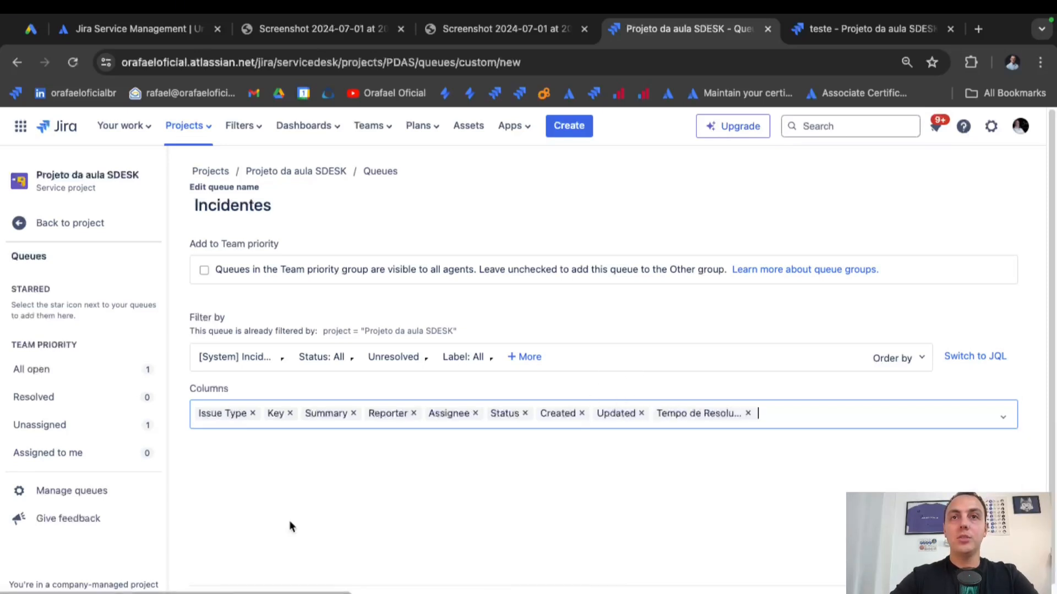
{"action": "scroll", "coordinate": [798, 455], "scroll_direction": "down", "scroll_amount": 3}
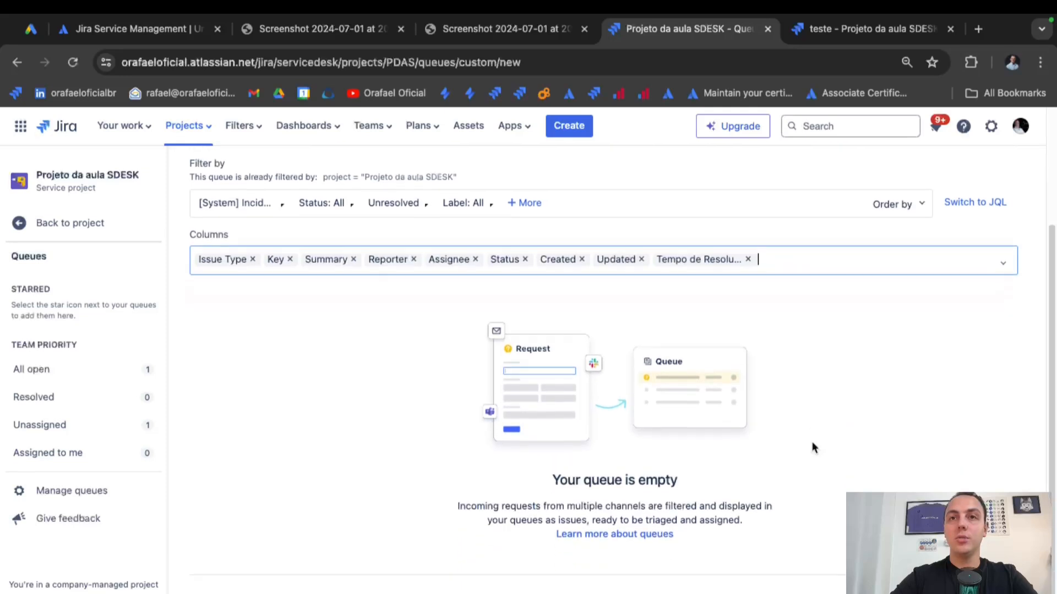
{"action": "left_click", "coordinate": [955, 582]}
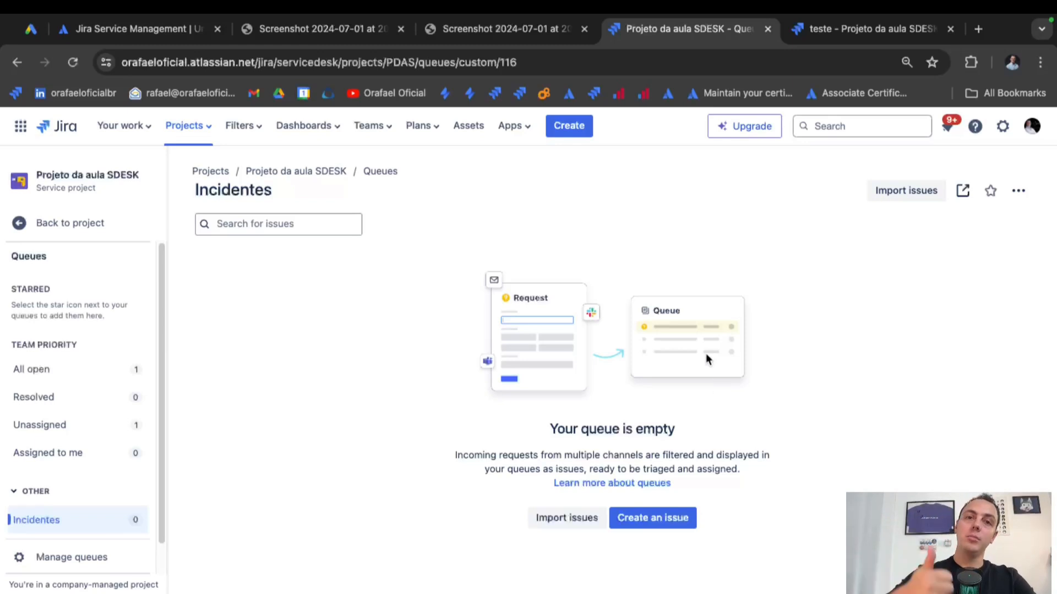
{"action": "left_click", "coordinate": [828, 30]}
In the customer portal, choose the Incidente request type under 'Opa! Registre seu incidente aqui'.
{"action": "left_click", "coordinate": [290, 169]}
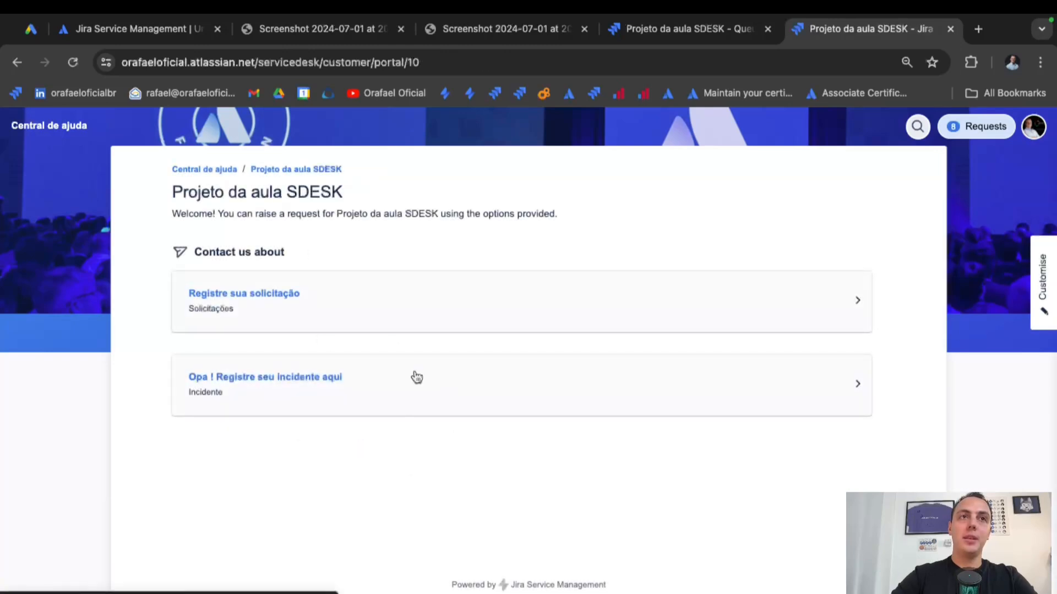
{"action": "left_click", "coordinate": [347, 392]}
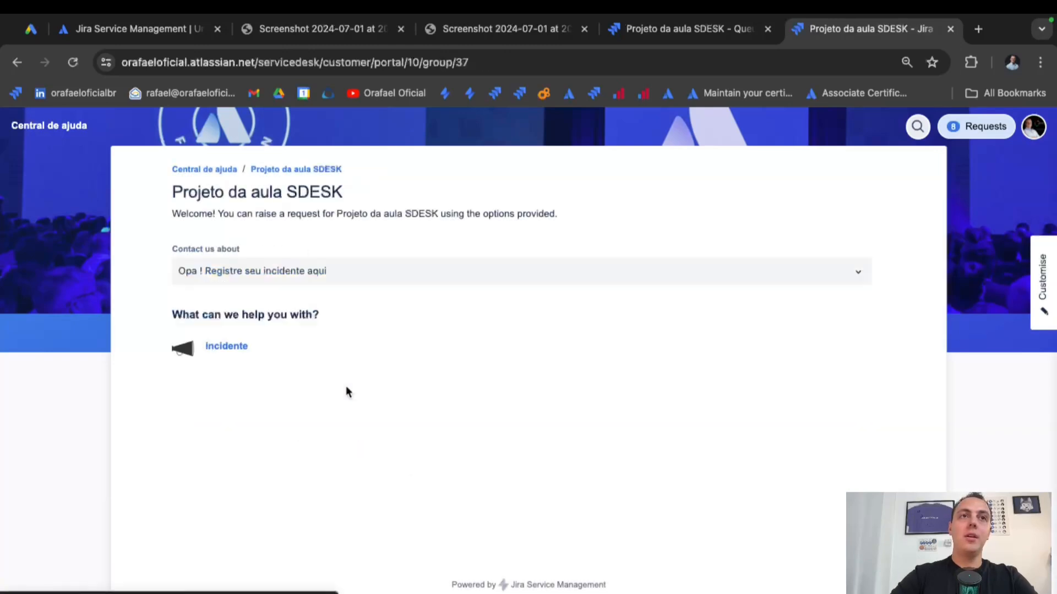
{"action": "left_click", "coordinate": [237, 358]}
{"action": "scroll", "coordinate": [304, 419], "scroll_direction": "down", "scroll_amount": 3}
Send the incident with summary 'Incidente de TESTE', copying the same text into the description.
{"action": "left_click", "coordinate": [301, 400]}
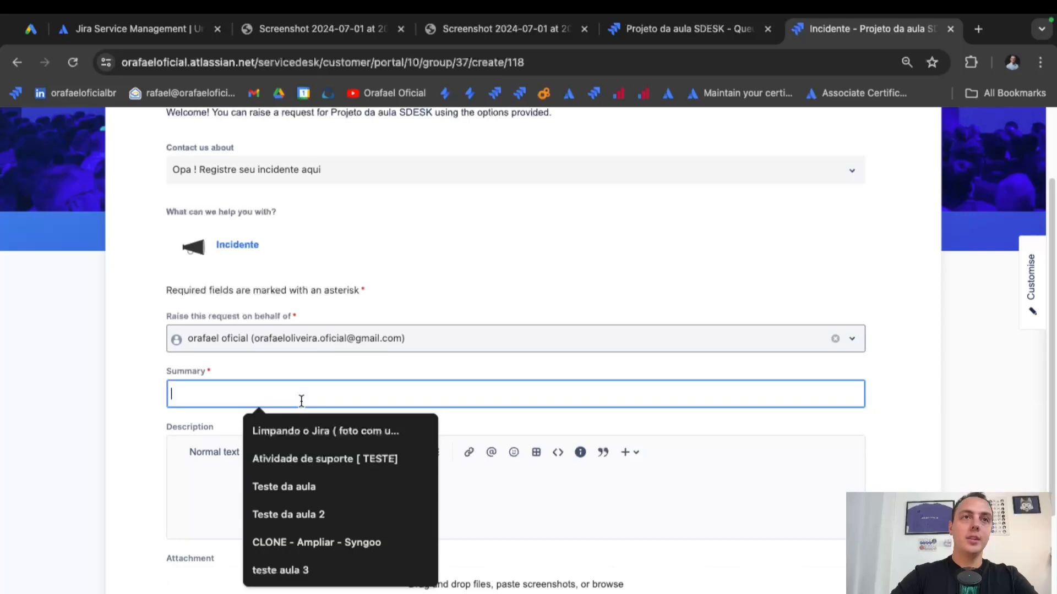
{"action": "type", "text": "Incident"}
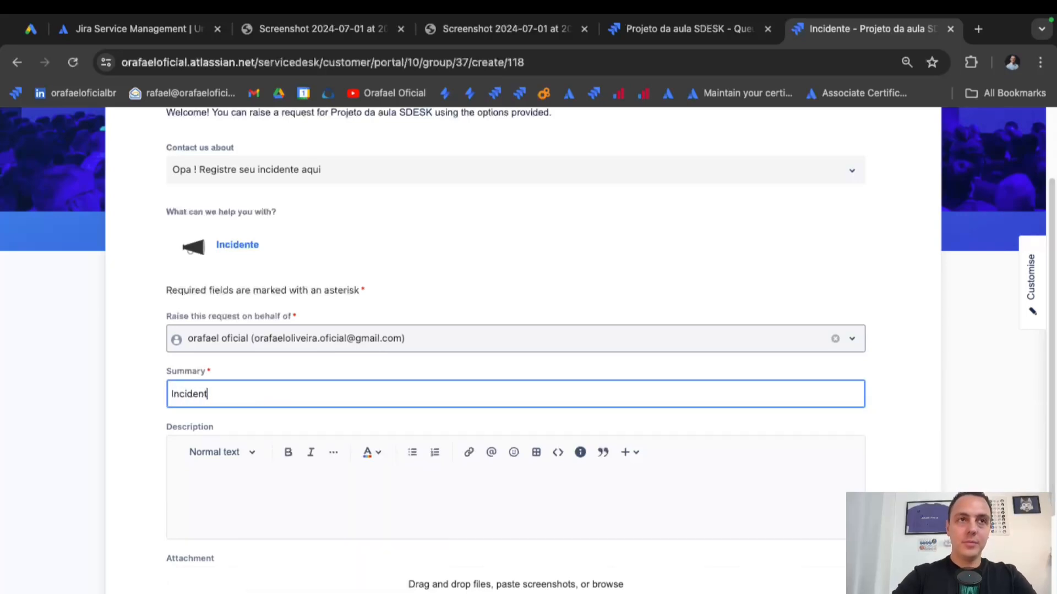
{"action": "type", "text": "e de TESTE"}
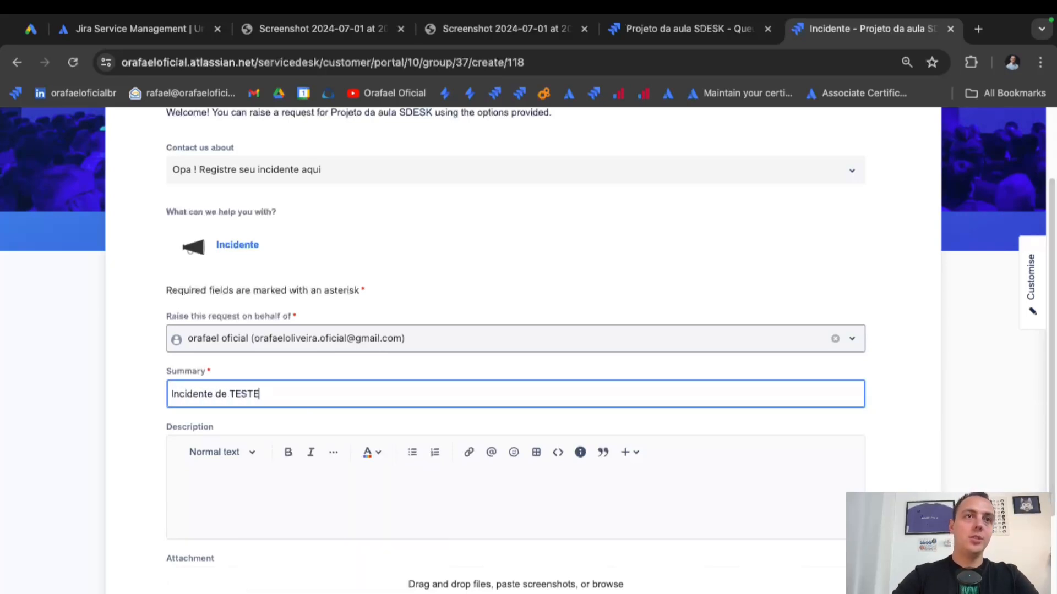
{"action": "key", "text": "super+a"}
{"action": "key", "text": "super+c"}
{"action": "left_click", "coordinate": [288, 489]}
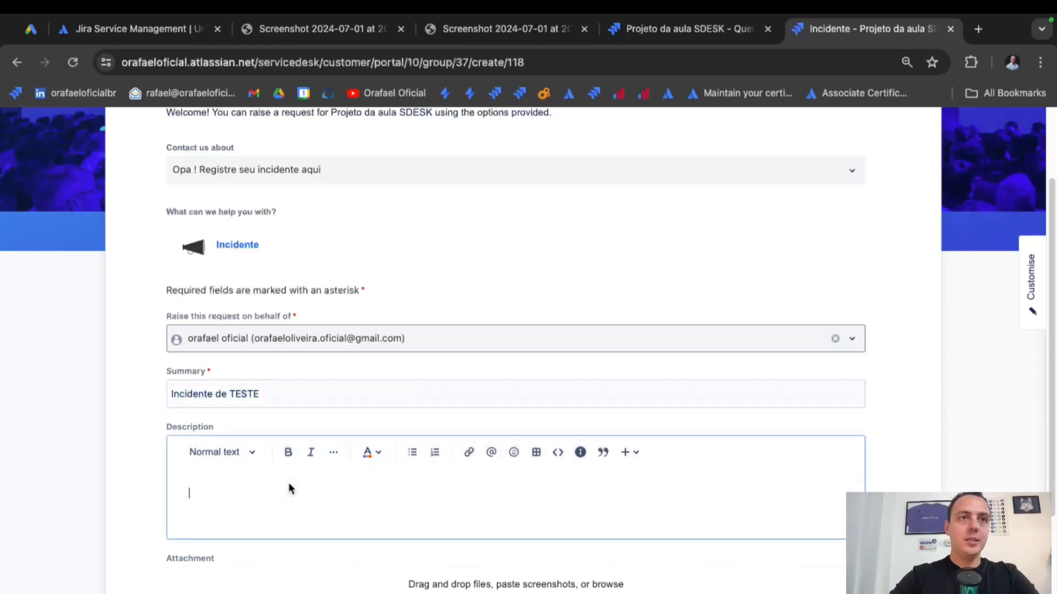
{"action": "key", "text": "super+v"}
{"action": "scroll", "coordinate": [290, 488], "scroll_direction": "down", "scroll_amount": 1}
{"action": "scroll", "coordinate": [288, 483], "scroll_direction": "down", "scroll_amount": 2}
{"action": "left_click", "coordinate": [177, 529]}
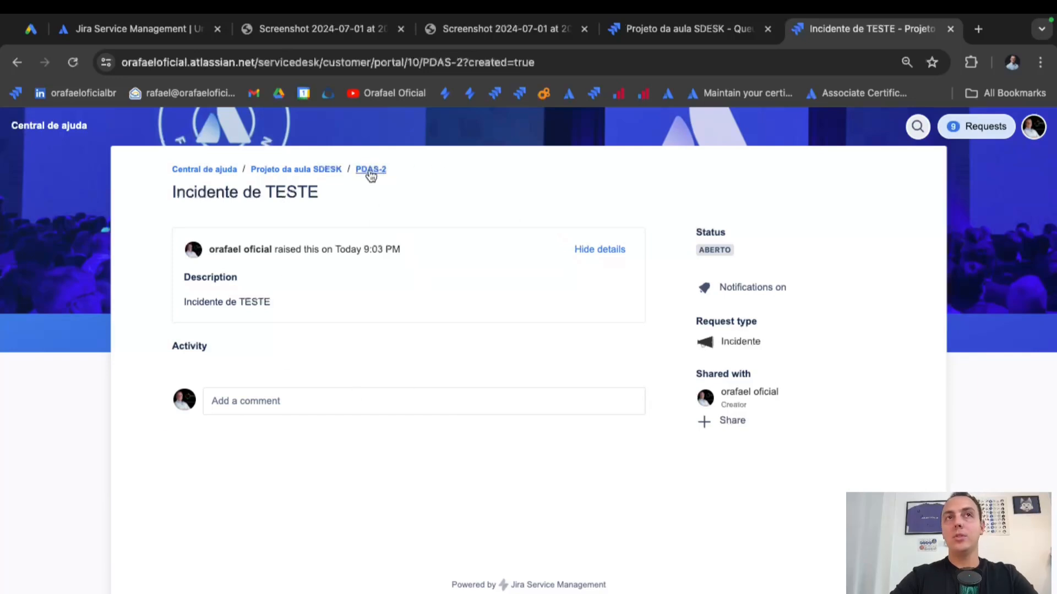
{"action": "left_click", "coordinate": [671, 34]}
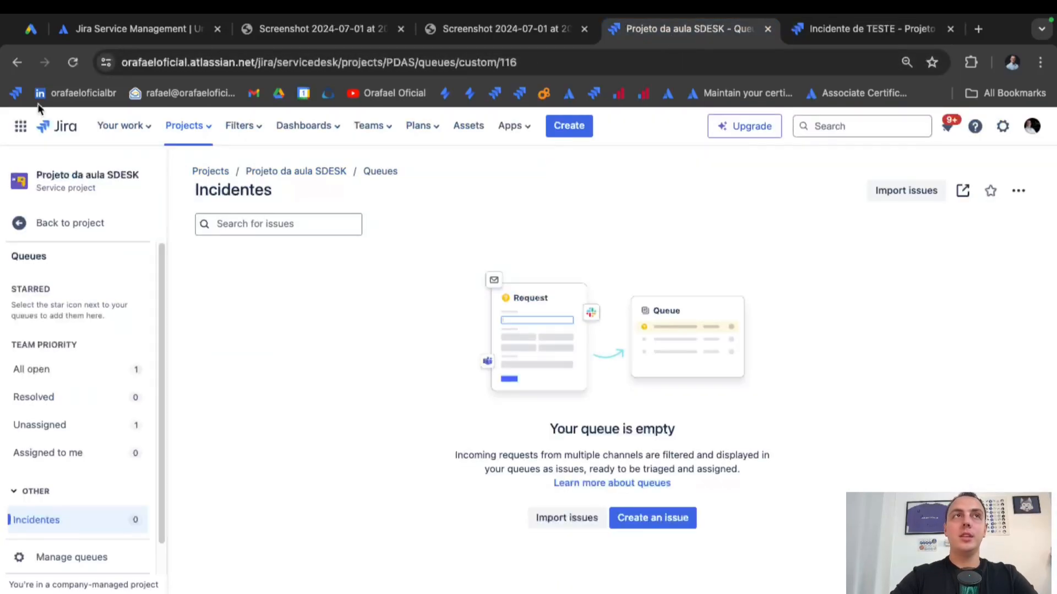
Reload the Incidentes queue to show PDAS-2 and star the queue.
{"action": "left_click", "coordinate": [73, 62]}
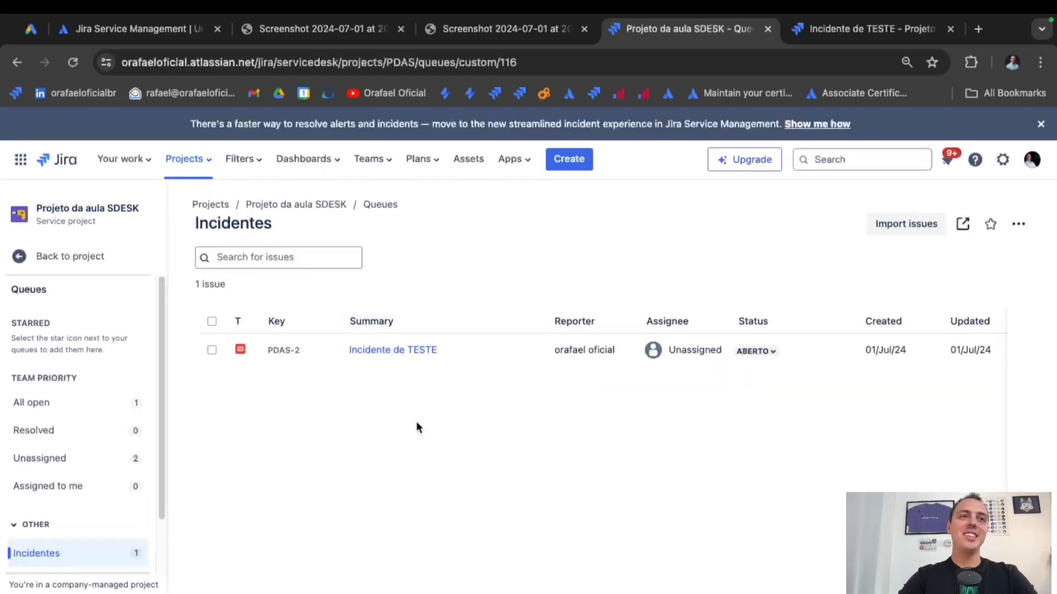
{"action": "scroll", "coordinate": [110, 550], "scroll_direction": "down", "scroll_amount": 2}
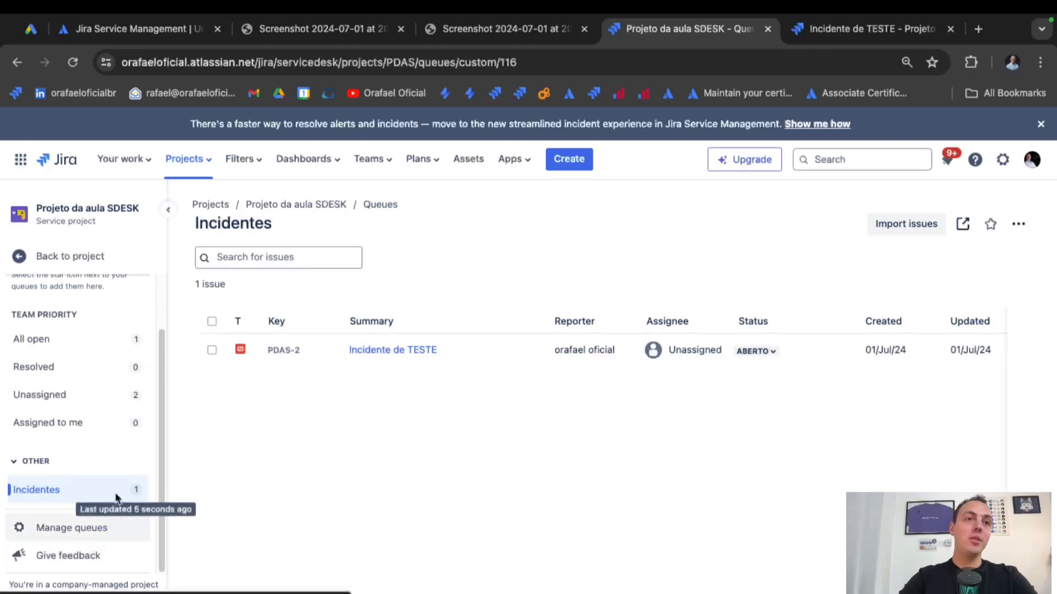
{"action": "scroll", "coordinate": [61, 336], "scroll_direction": "up", "scroll_amount": 2}
{"action": "scroll", "coordinate": [57, 335], "scroll_direction": "down", "scroll_amount": 2}
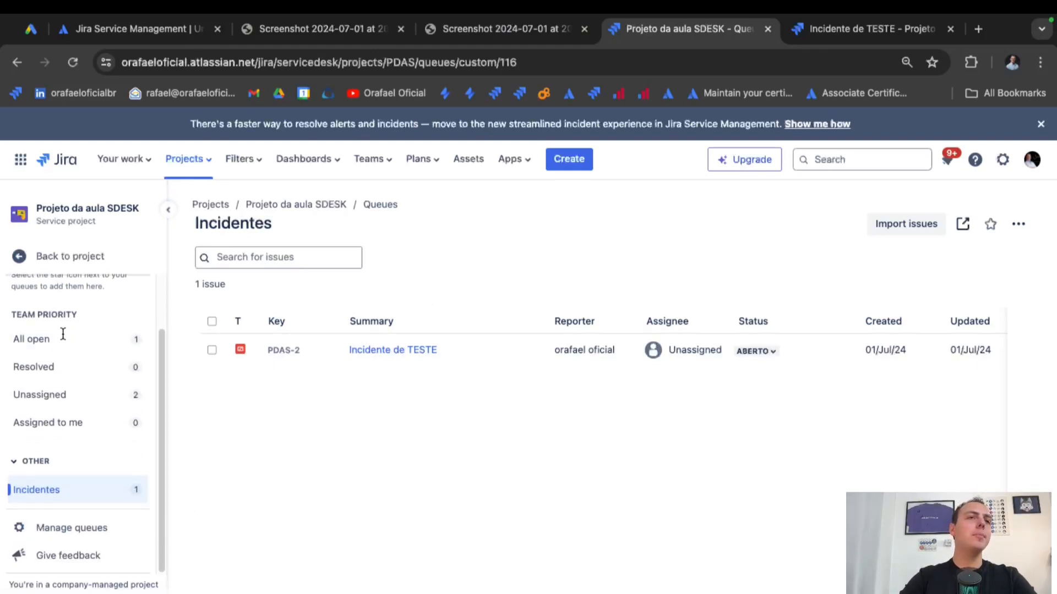
{"action": "left_click", "coordinate": [117, 492]}
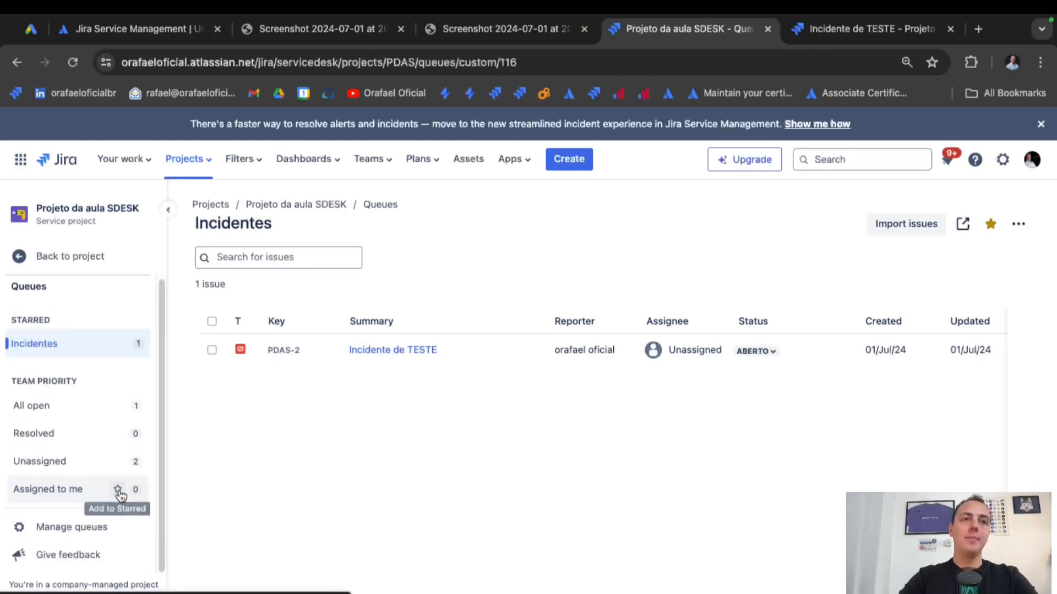
Move the Incidentes queue to the top of the Team priority group.
{"action": "left_click", "coordinate": [95, 529]}
{"action": "left_click_drag", "start_coordinate": [602, 305], "coordinate": [415, 299]}
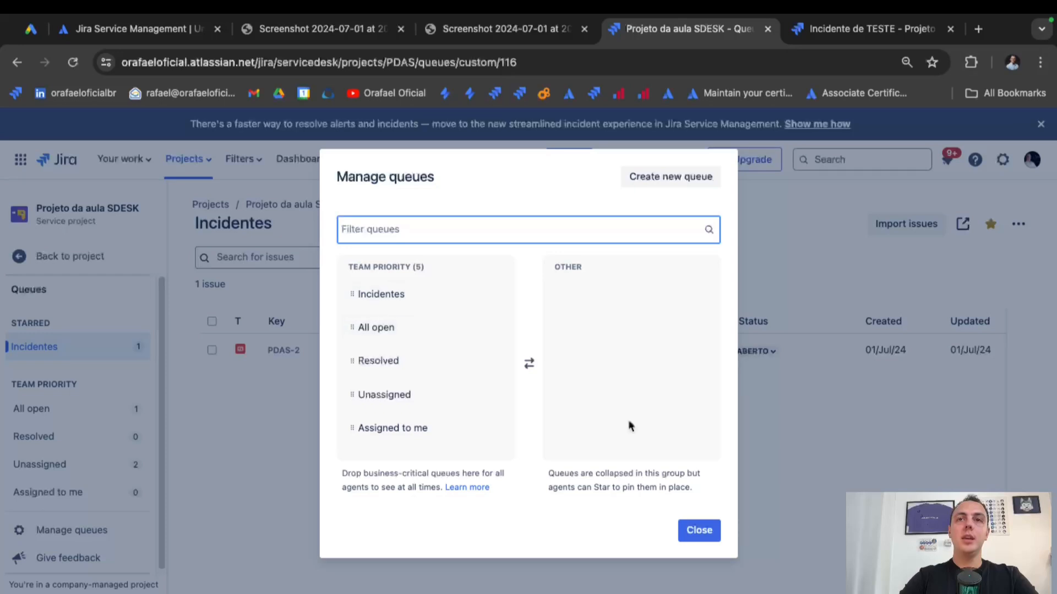
{"action": "left_click", "coordinate": [696, 531]}
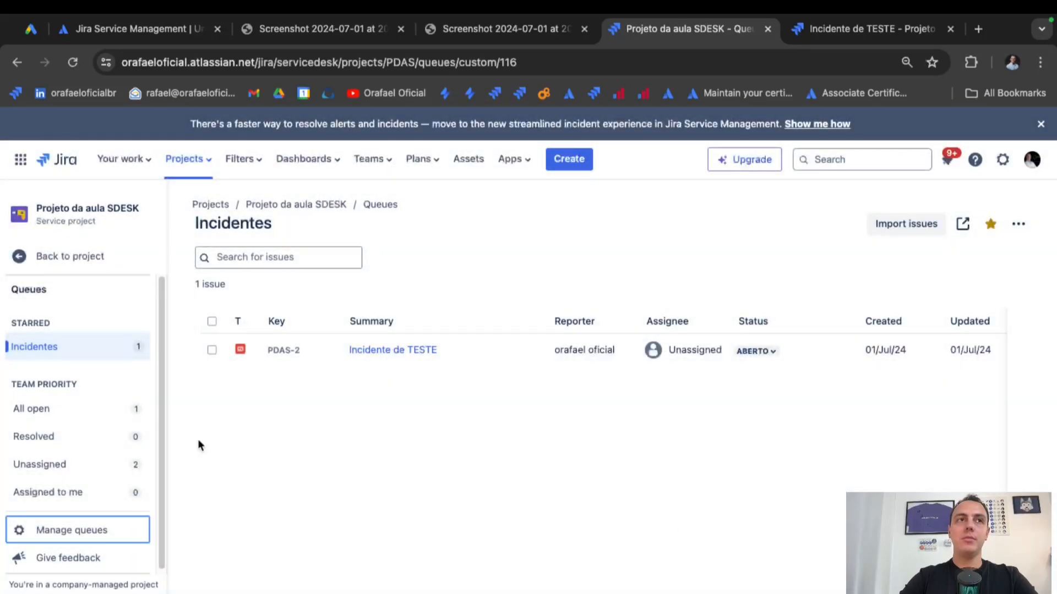
Prefix the Incidentes queue name with a red emoji from Emoji & Symbols and save it.
{"action": "left_click", "coordinate": [69, 347]}
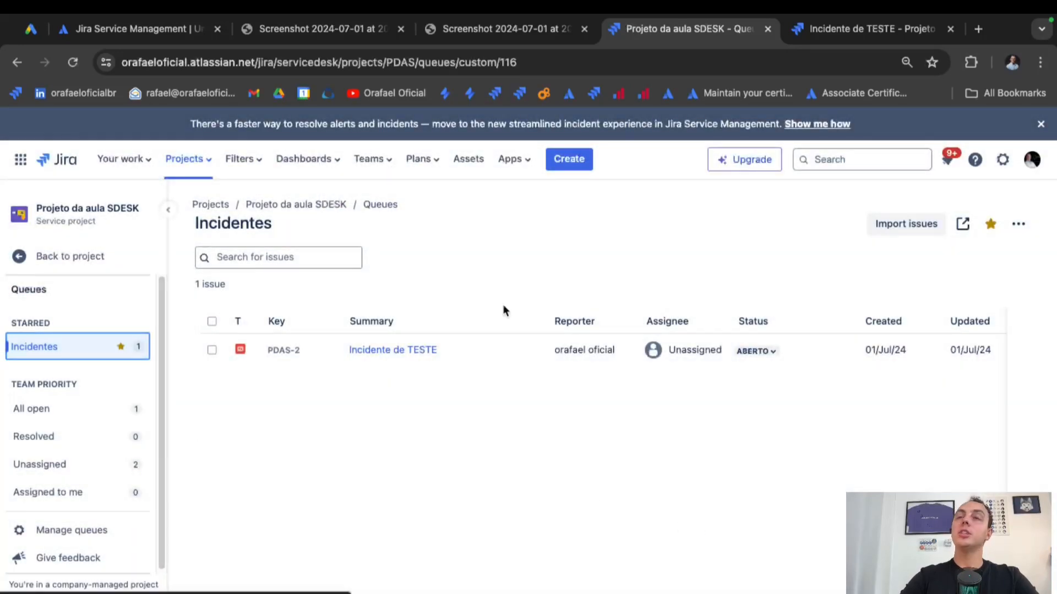
{"action": "left_click", "coordinate": [1018, 224]}
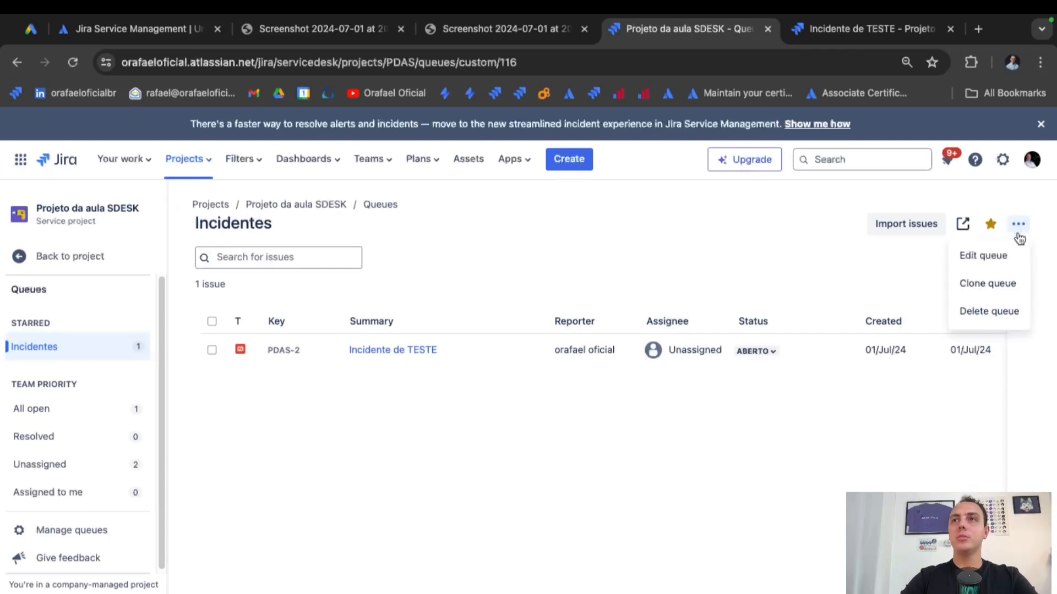
{"action": "left_click", "coordinate": [986, 256]}
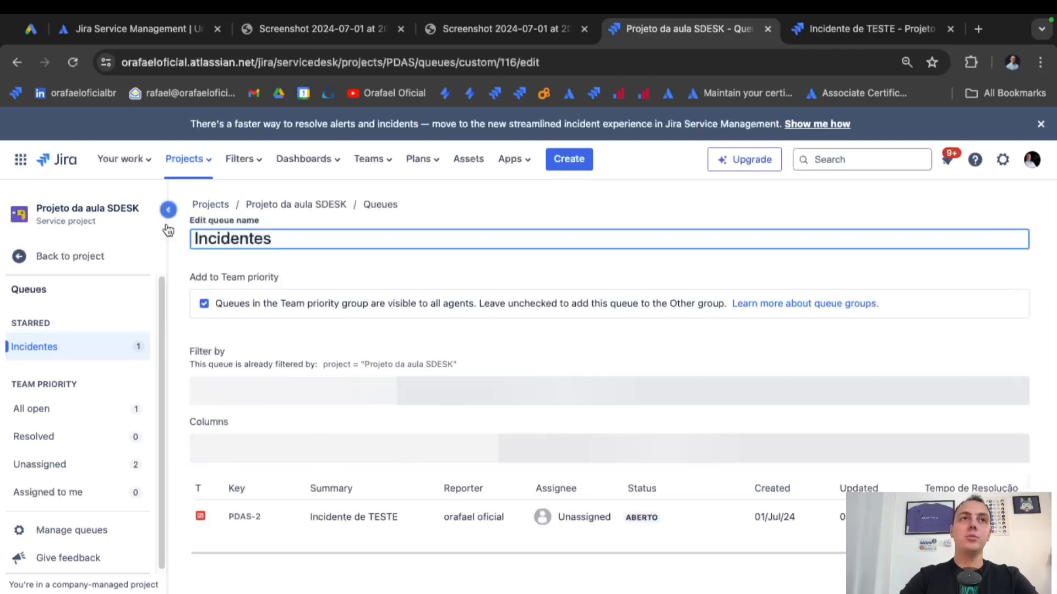
{"action": "right_click", "coordinate": [194, 240]}
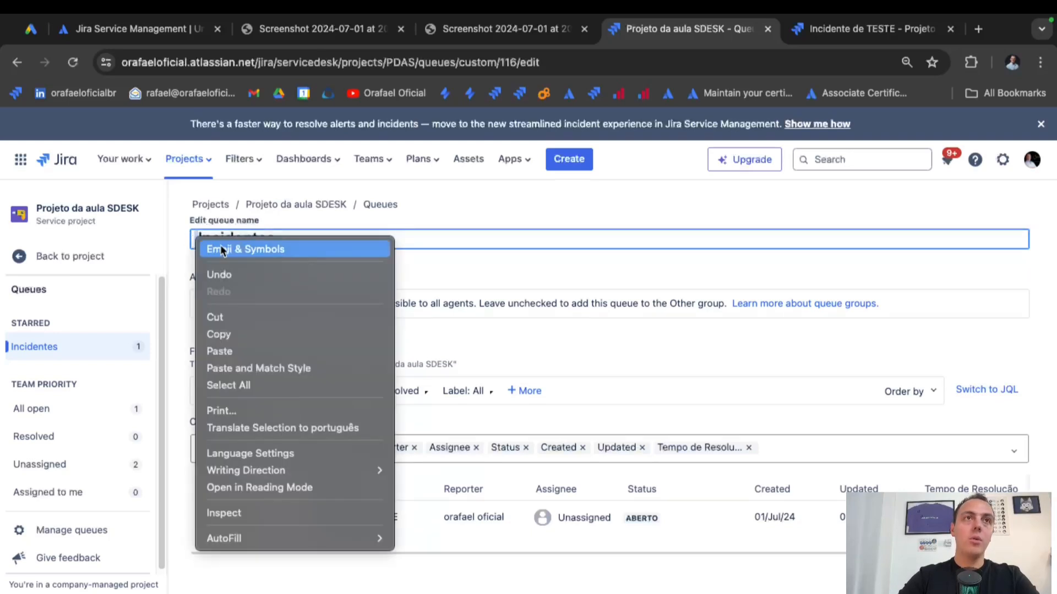
{"action": "left_click", "coordinate": [209, 245]}
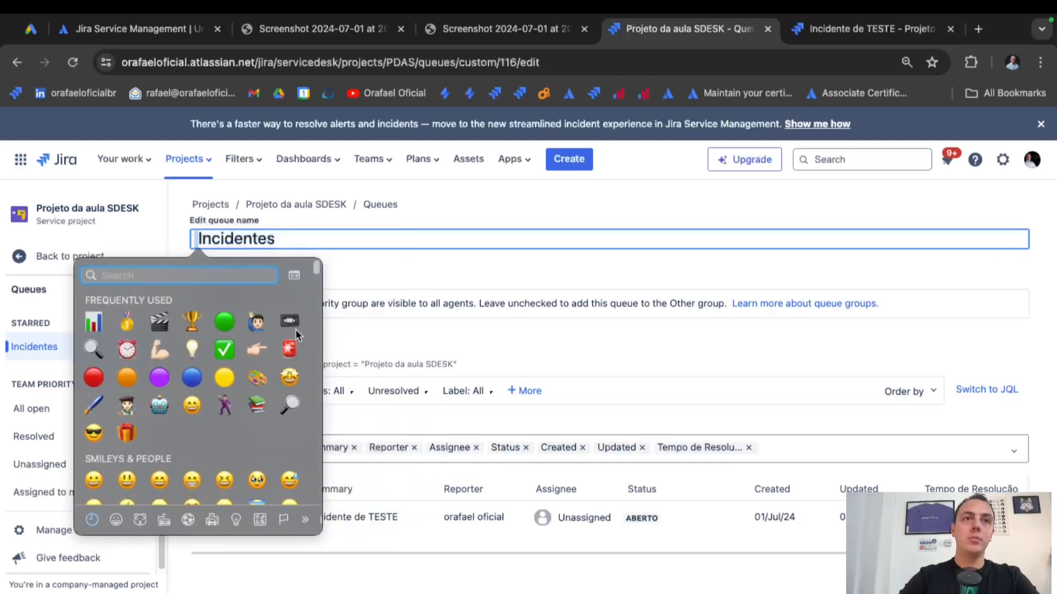
{"action": "left_click", "coordinate": [287, 354]}
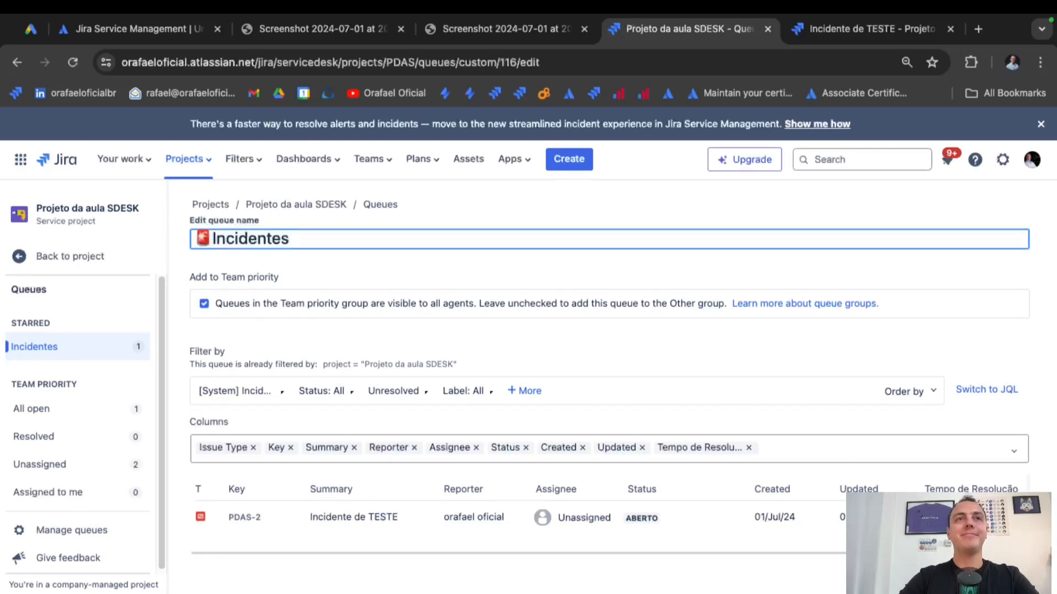
{"action": "key", "text": "Return"}
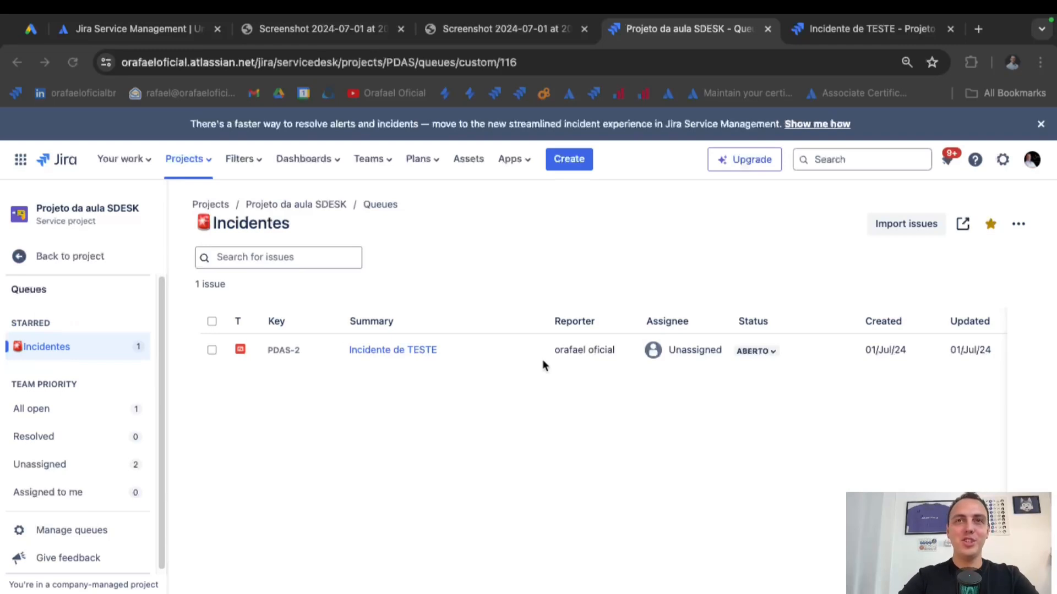
{"action": "left_click", "coordinate": [1020, 226]}
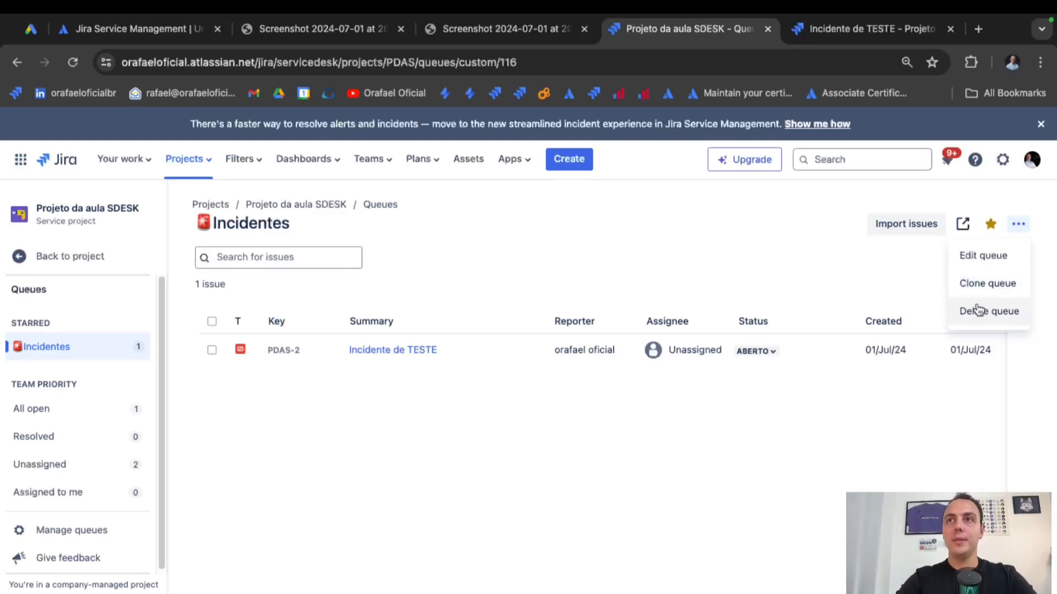
Close the queue actions list and go back to the project's main sidebar, scrolling toward Project settings.
{"action": "left_click", "coordinate": [645, 275]}
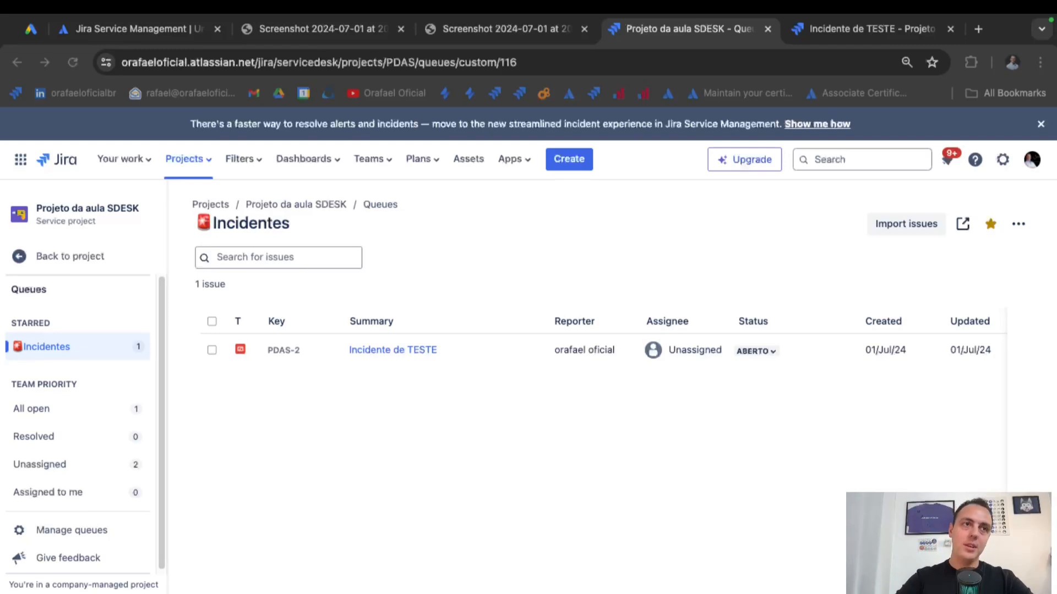
{"action": "left_click", "coordinate": [80, 252]}
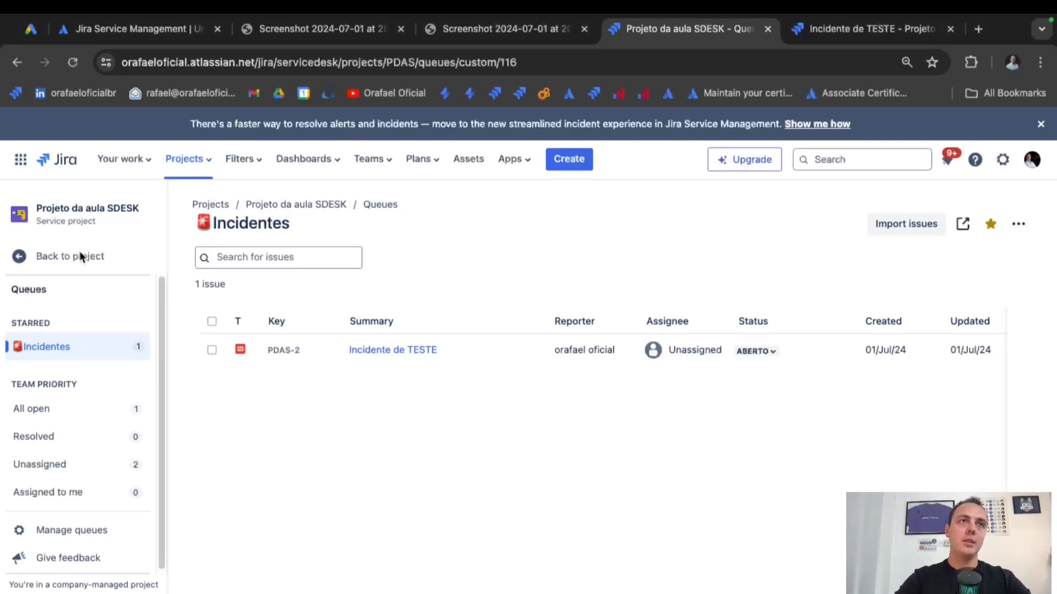
{"action": "left_click", "coordinate": [80, 257]}
{"action": "scroll", "coordinate": [123, 367], "scroll_direction": "down", "scroll_amount": 3}
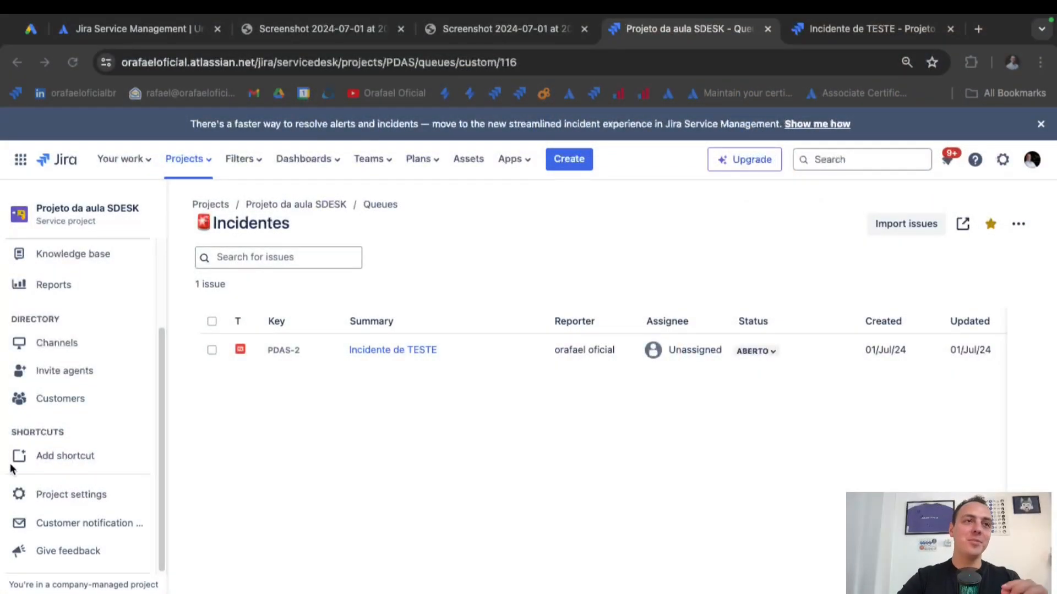
From the Project settings Summary, open the project's workflow scheme with its three workflows.
{"action": "left_click", "coordinate": [75, 497]}
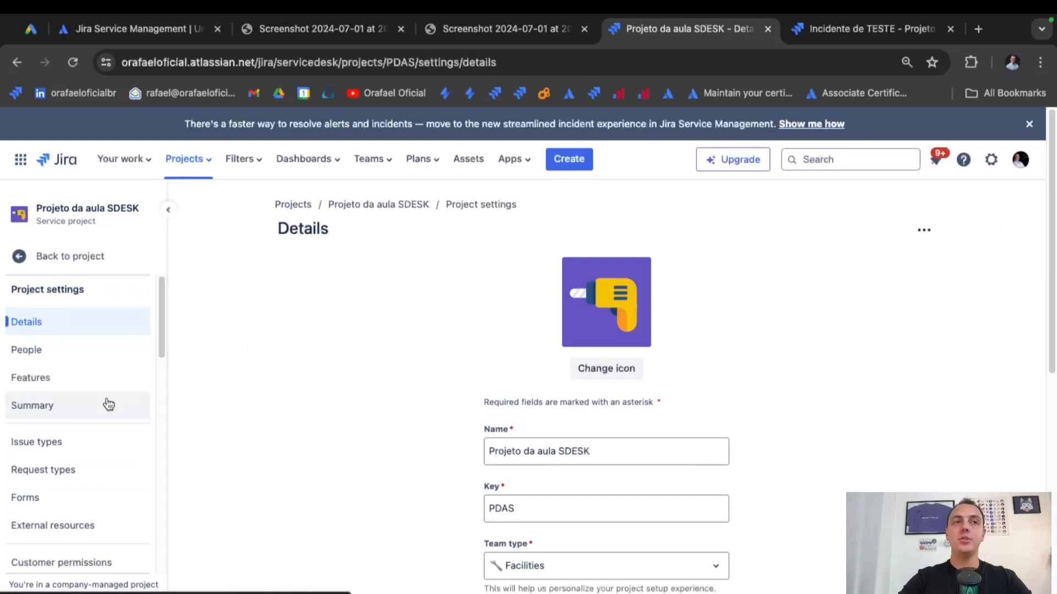
{"action": "left_click", "coordinate": [108, 405]}
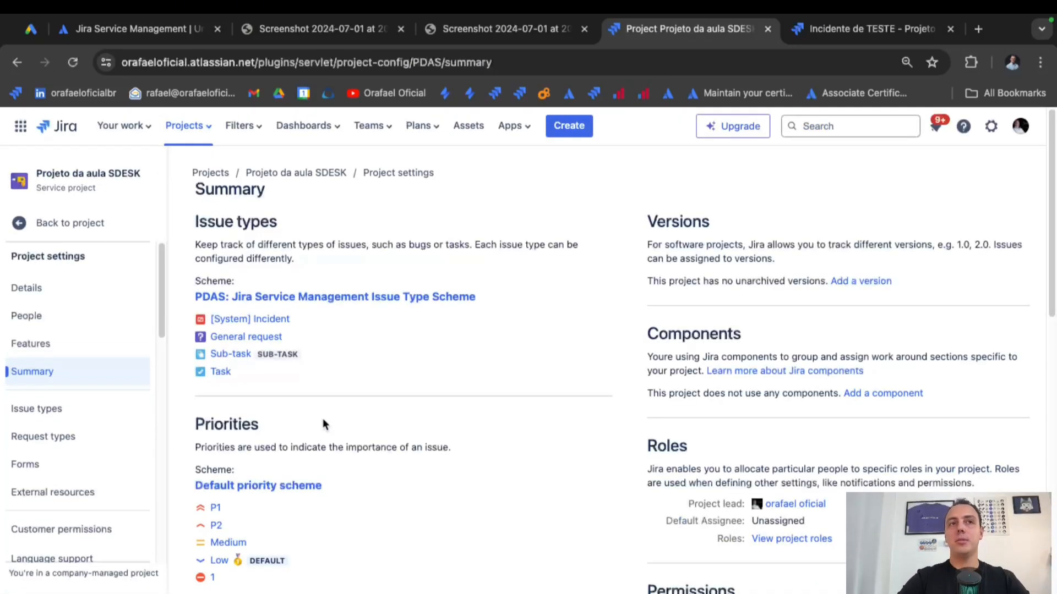
{"action": "scroll", "coordinate": [323, 418], "scroll_direction": "down", "scroll_amount": 6}
{"action": "scroll", "coordinate": [322, 418], "scroll_direction": "down", "scroll_amount": 1}
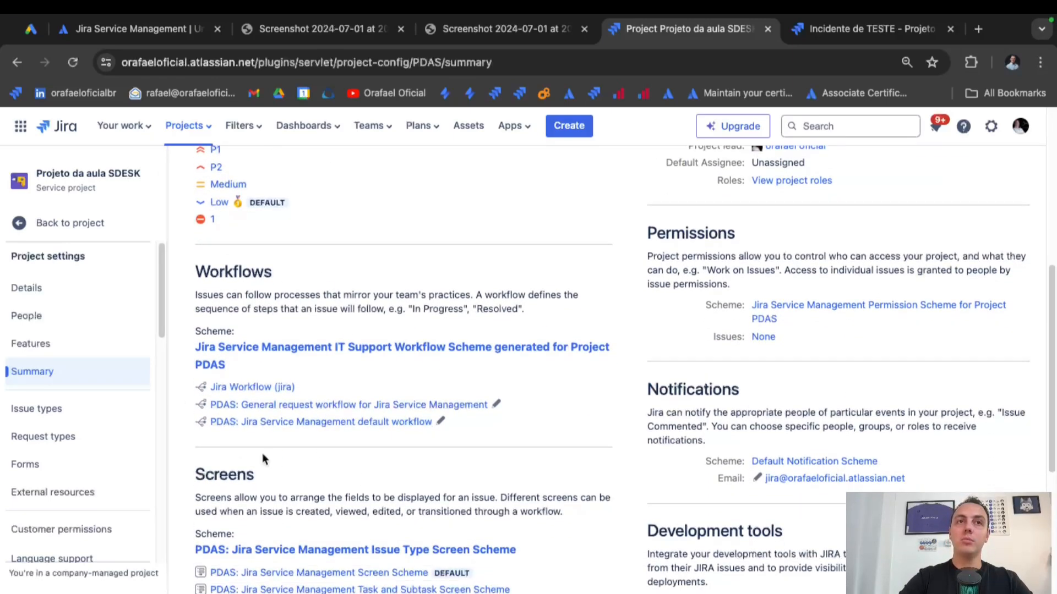
{"action": "left_click", "coordinate": [312, 345]}
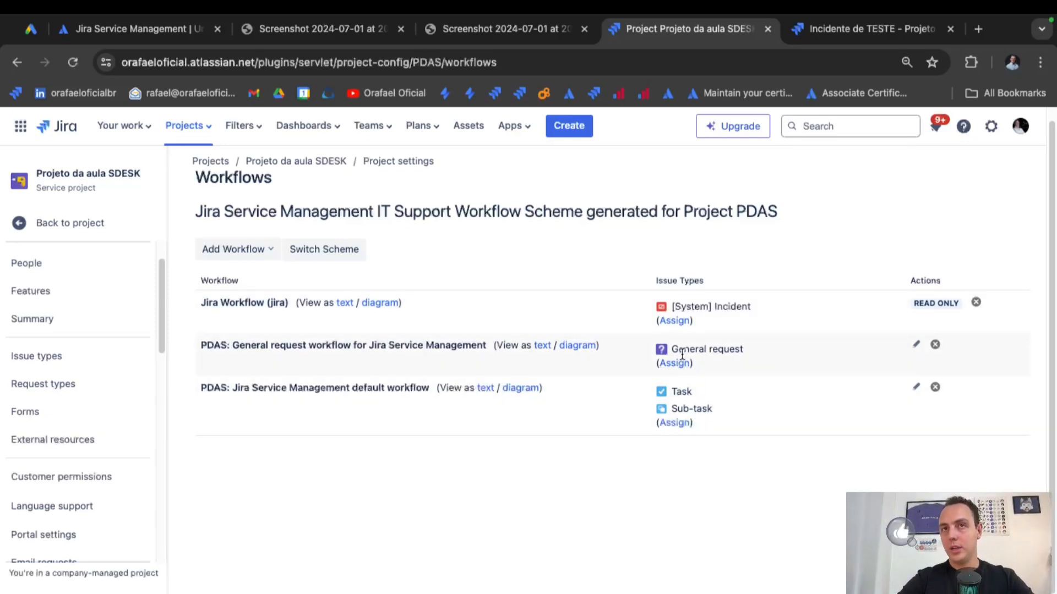
{"action": "left_click_drag", "start_coordinate": [683, 305], "coordinate": [774, 310]}
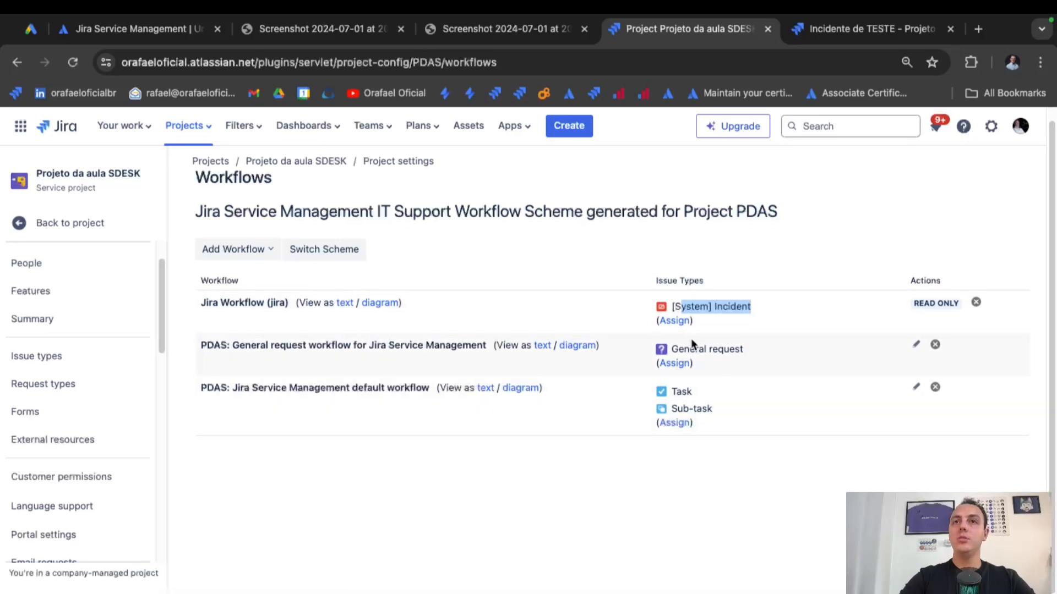
{"action": "left_click_drag", "start_coordinate": [690, 350], "coordinate": [755, 355]}
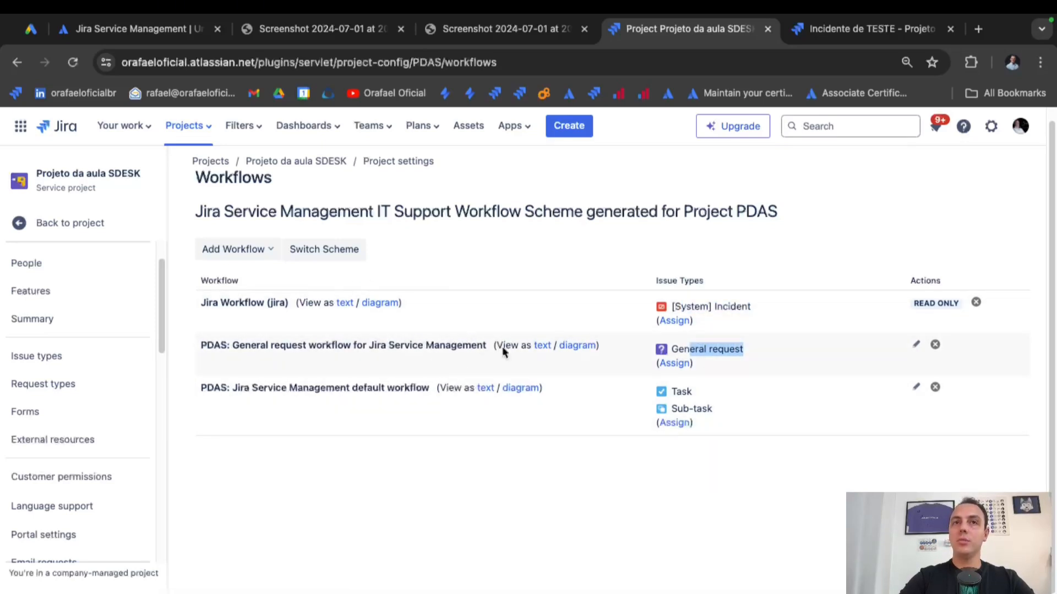
{"action": "left_click", "coordinate": [578, 346]}
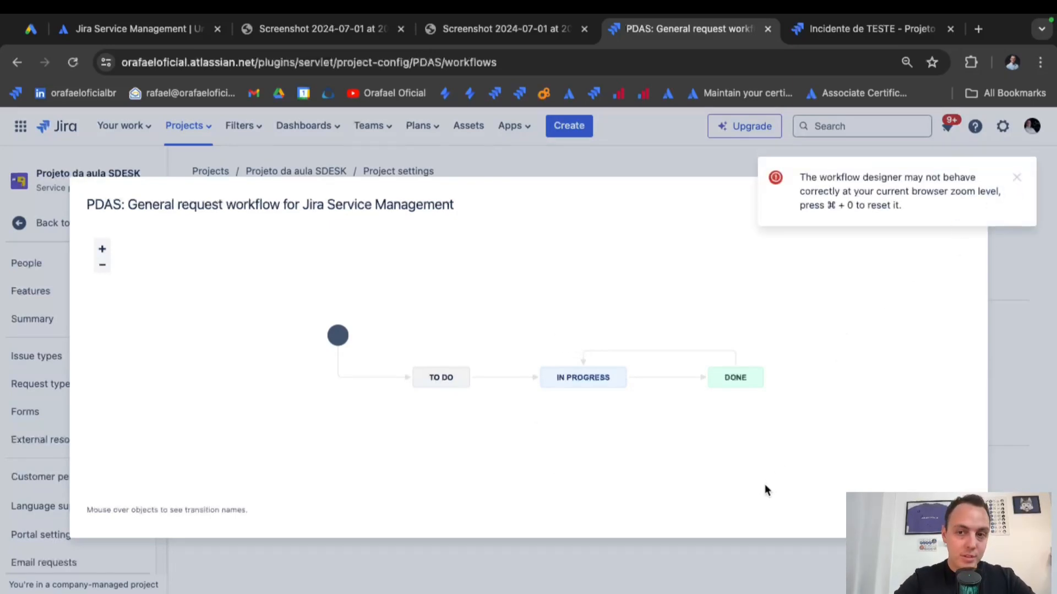
{"action": "left_click", "coordinate": [1019, 180]}
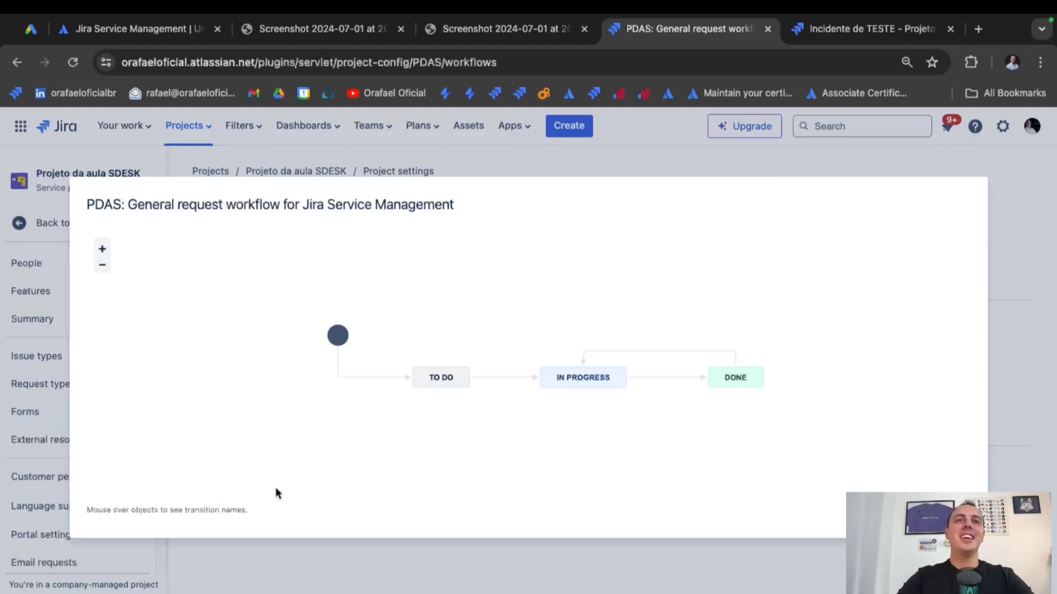
{"action": "mouse_move", "coordinate": [582, 382]}
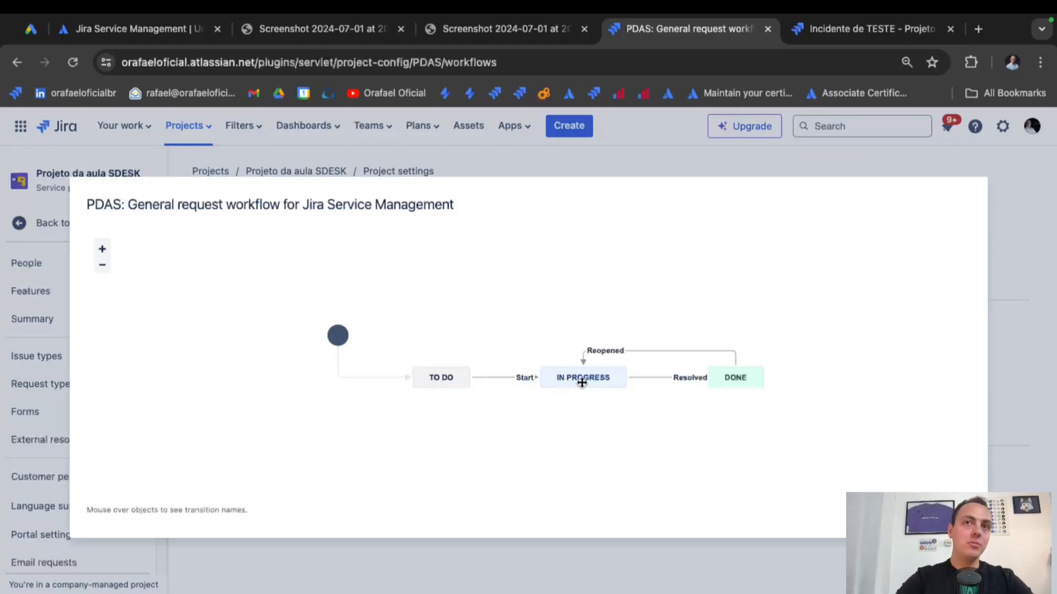
{"action": "key", "text": "Escape"}
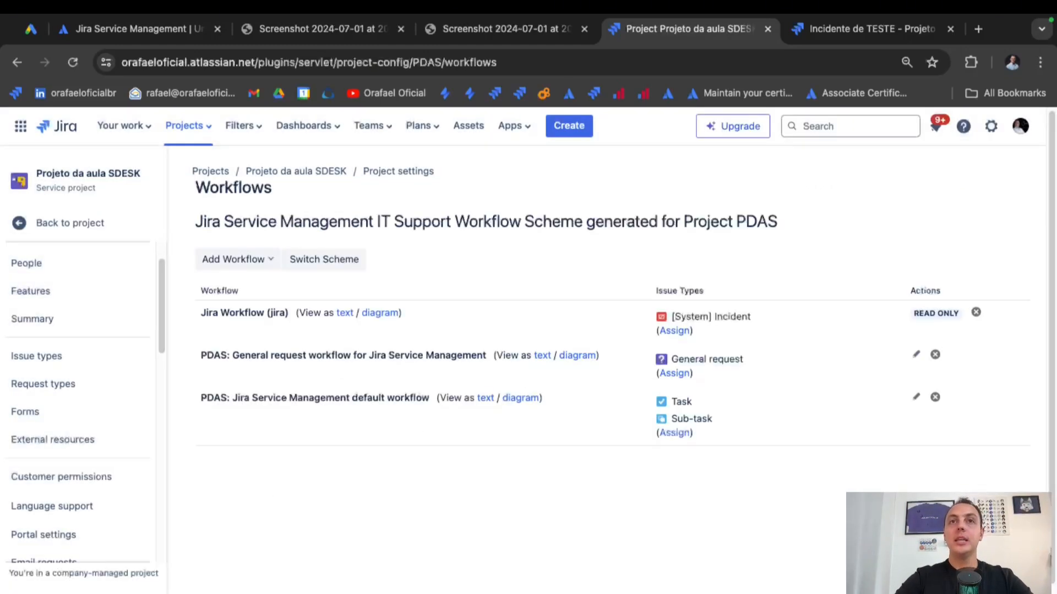
Open the General request workflow as an editable draft in the designer.
{"action": "left_click", "coordinate": [915, 357]}
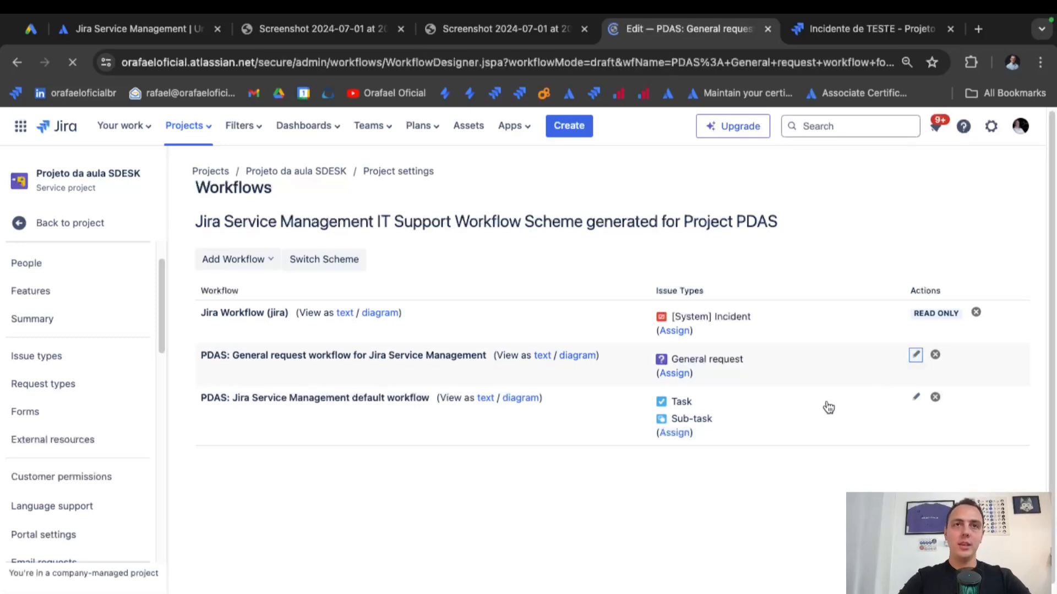
{"action": "scroll", "coordinate": [437, 362], "scroll_direction": "down", "scroll_amount": 2}
{"action": "scroll", "coordinate": [437, 363], "scroll_direction": "down", "scroll_amount": 3}
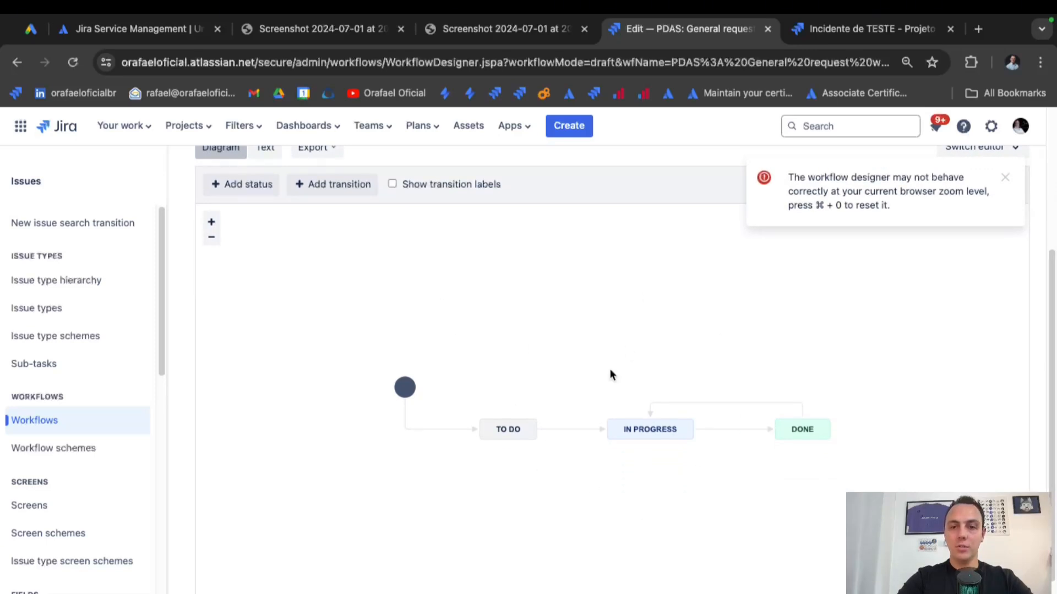
{"action": "scroll", "coordinate": [460, 362], "scroll_direction": "up", "scroll_amount": 1}
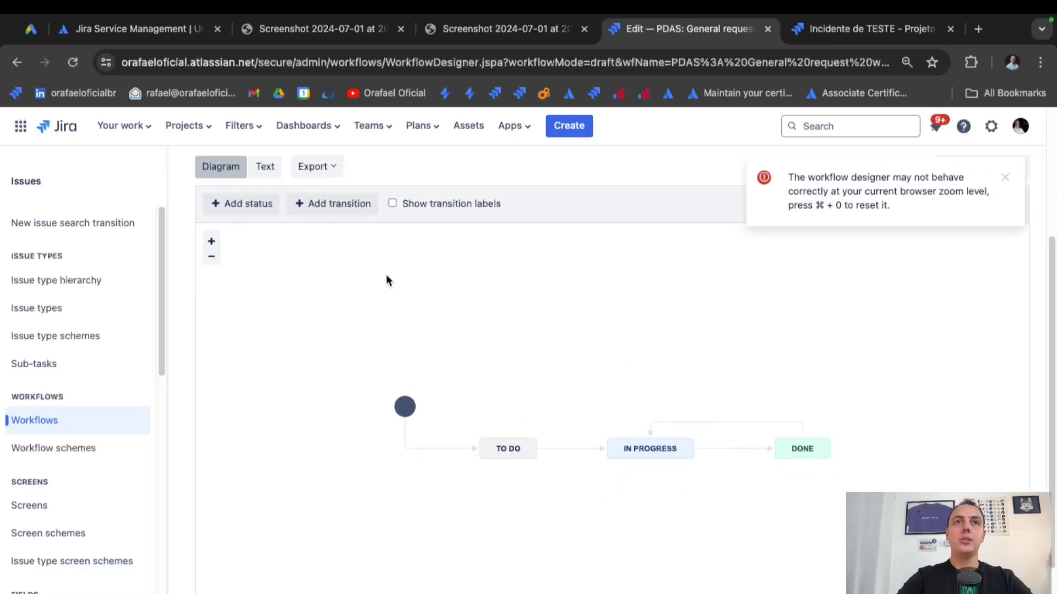
Toggle transition labels on and off, then zoom in and pan the workflow diagram.
{"action": "left_click", "coordinate": [393, 212]}
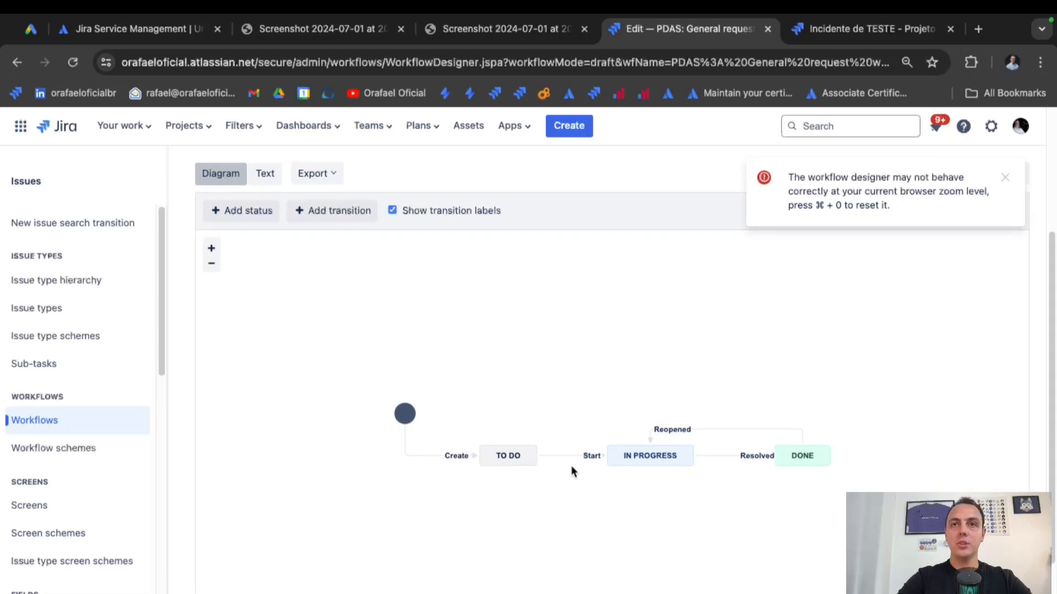
{"action": "left_click", "coordinate": [392, 211]}
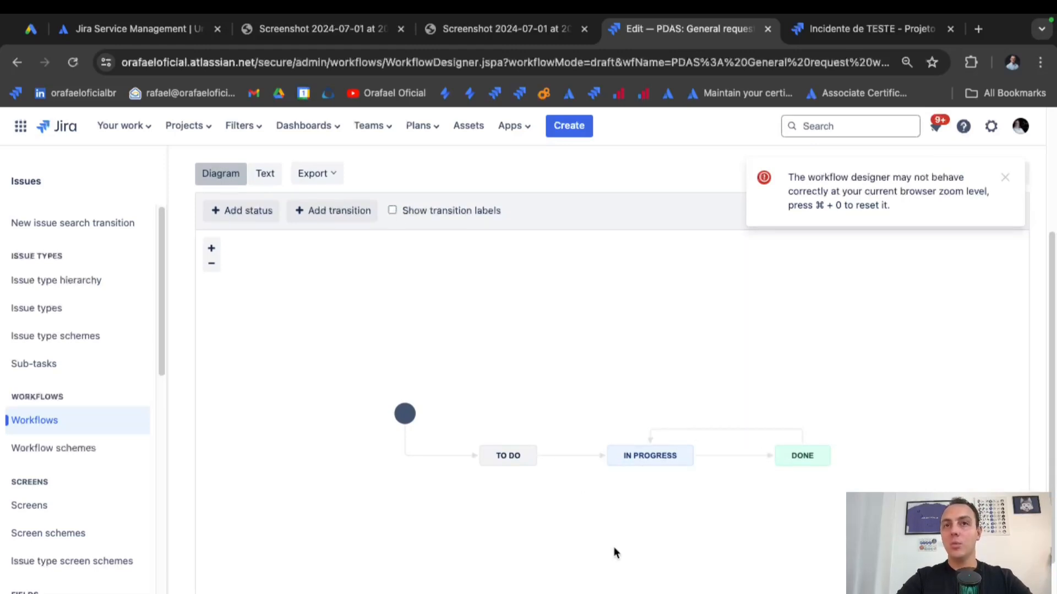
{"action": "left_click", "coordinate": [212, 249]}
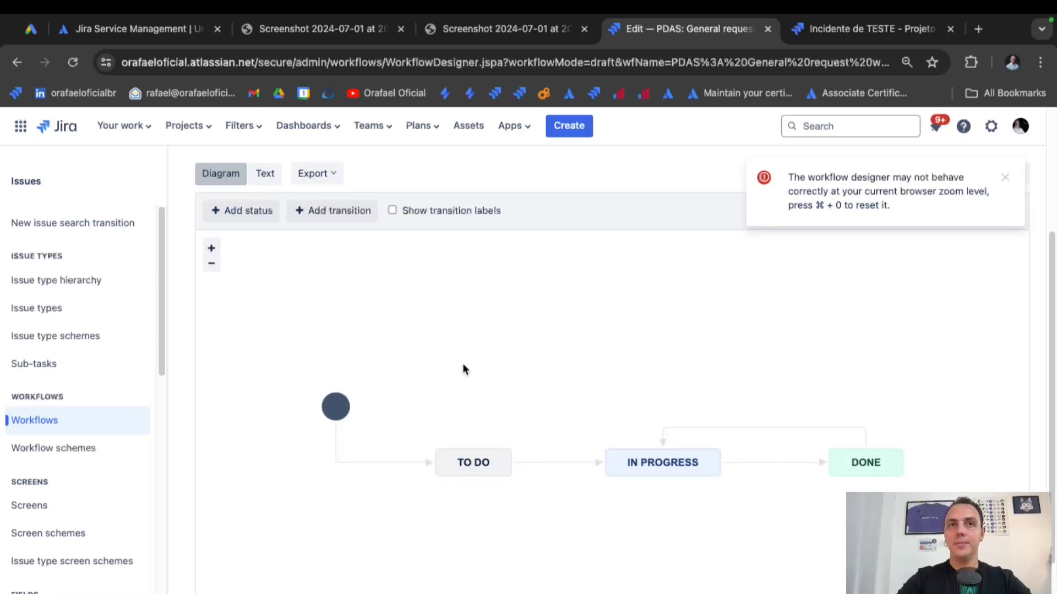
{"action": "scroll", "coordinate": [464, 362], "scroll_direction": "down", "scroll_amount": 3}
{"action": "left_click_drag", "start_coordinate": [482, 363], "coordinate": [464, 341]}
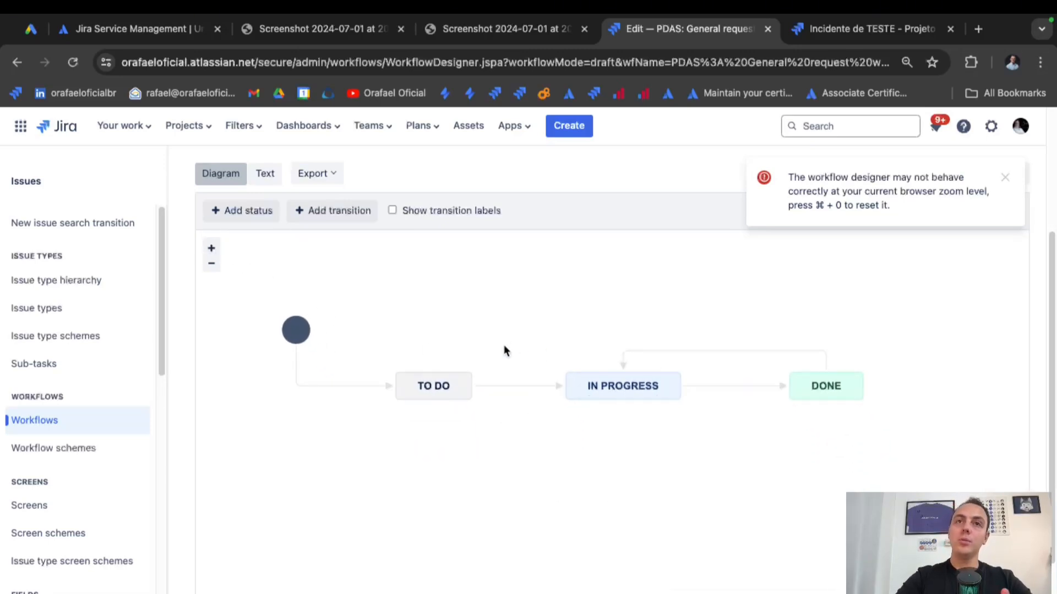
Add a 'Voltar' transition from IN PROGRESS back to TO DO and dismiss the zoom warning.
{"action": "left_click", "coordinate": [622, 400]}
{"action": "left_click_drag", "start_coordinate": [622, 400], "coordinate": [432, 405]}
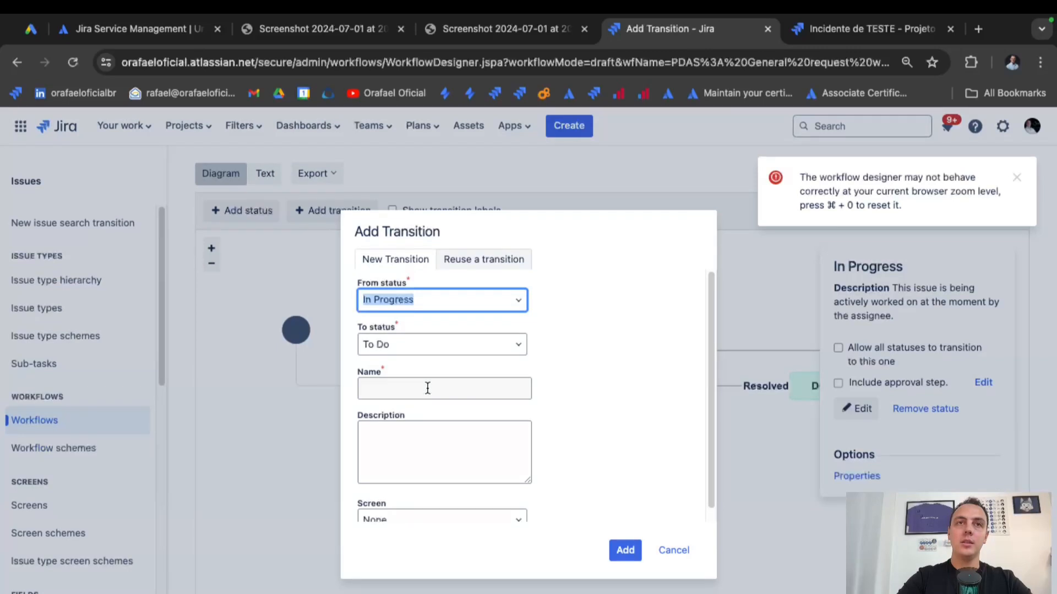
{"action": "left_click", "coordinate": [428, 389]}
{"action": "type", "text": "Voltar"}
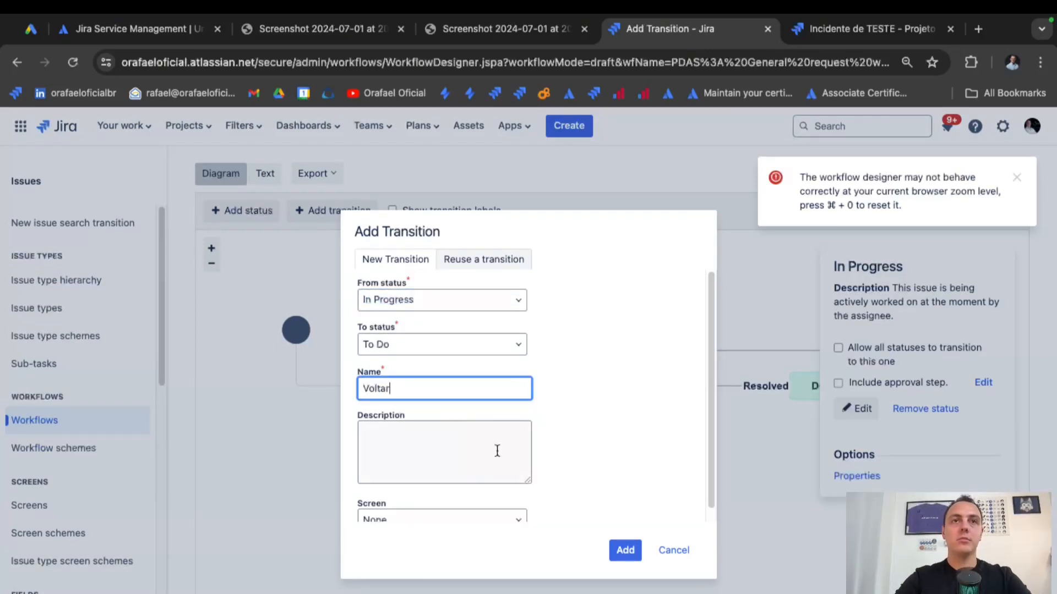
{"action": "left_click", "coordinate": [624, 550]}
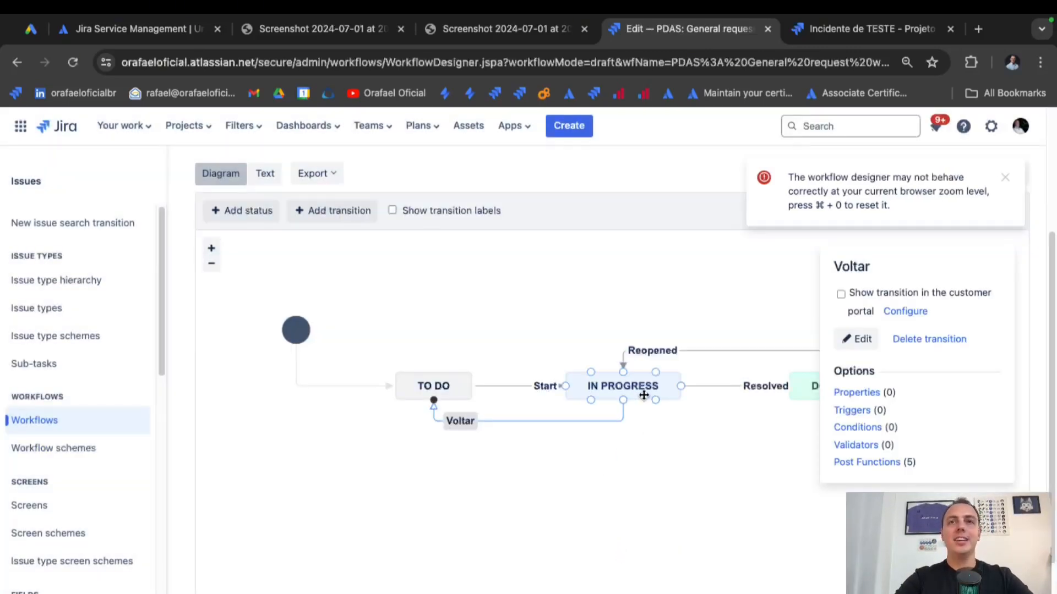
{"action": "left_click", "coordinate": [640, 437]}
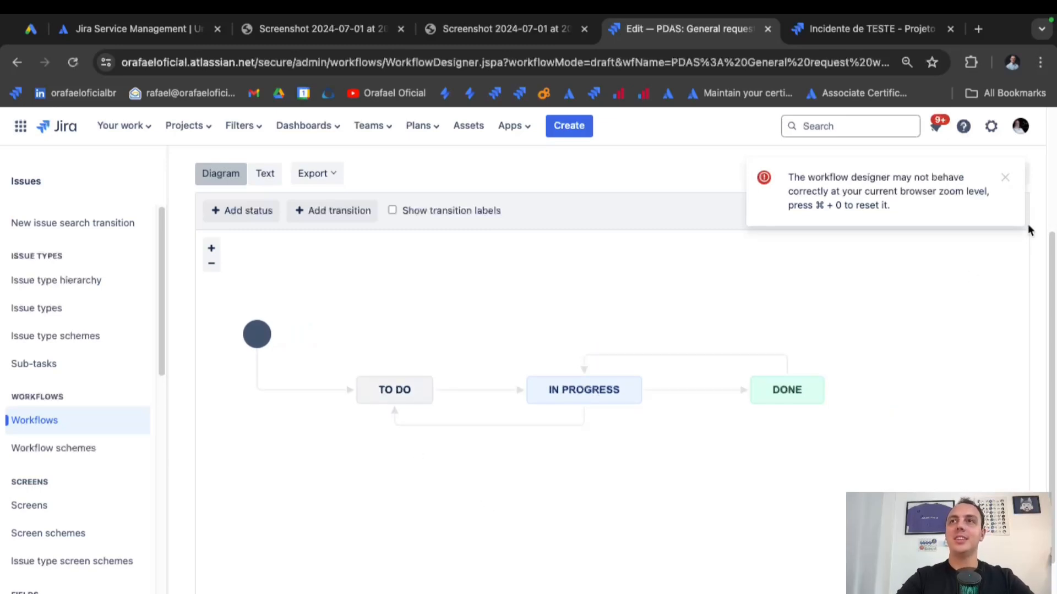
{"action": "left_click", "coordinate": [1006, 184]}
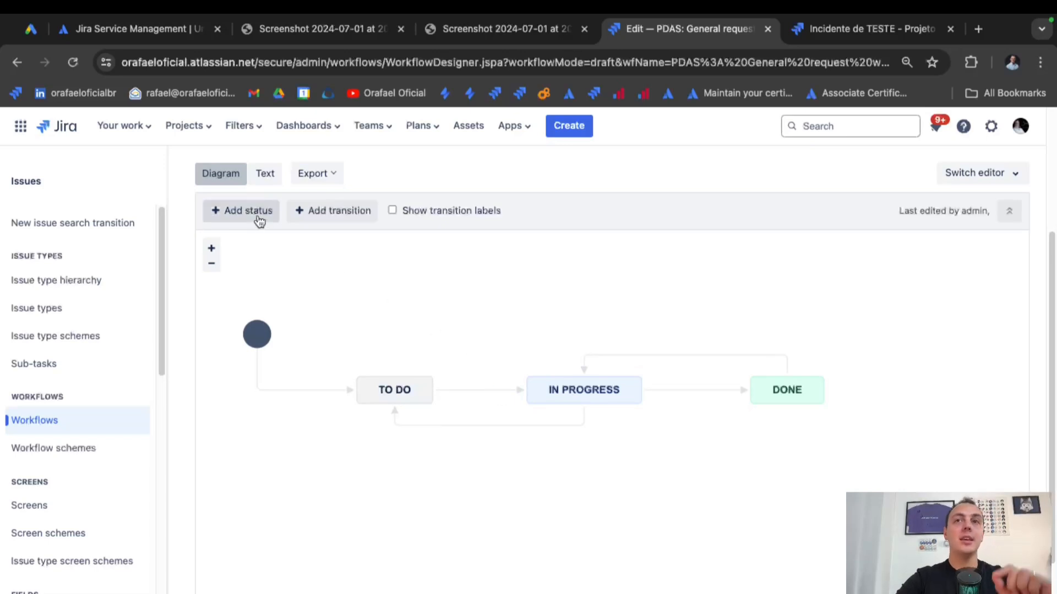
Add the existing Canceled status to the workflow and place it below the diagram.
{"action": "left_click", "coordinate": [240, 212]}
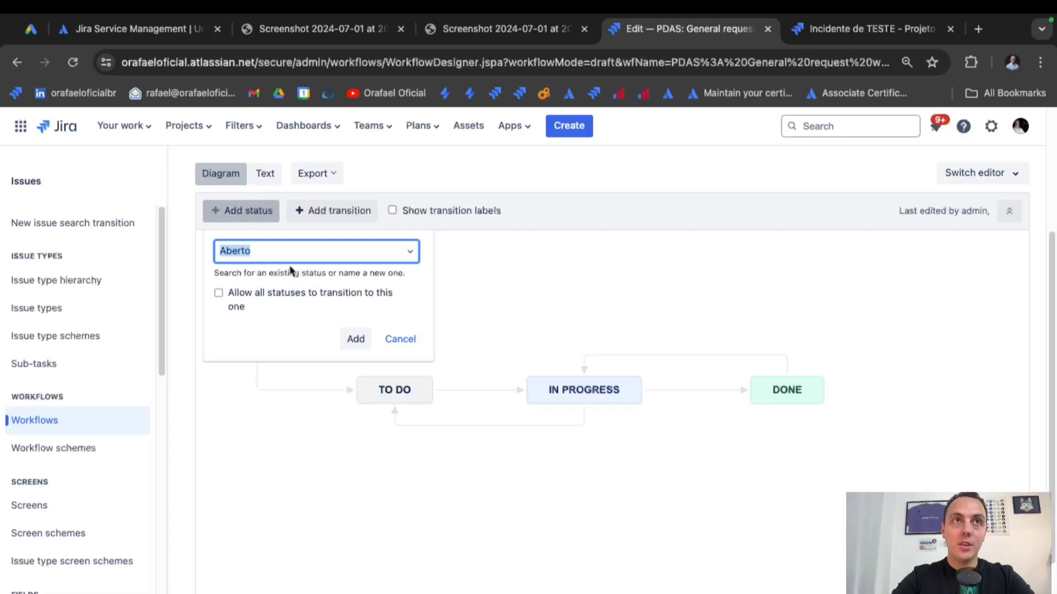
{"action": "type", "text": "canc"}
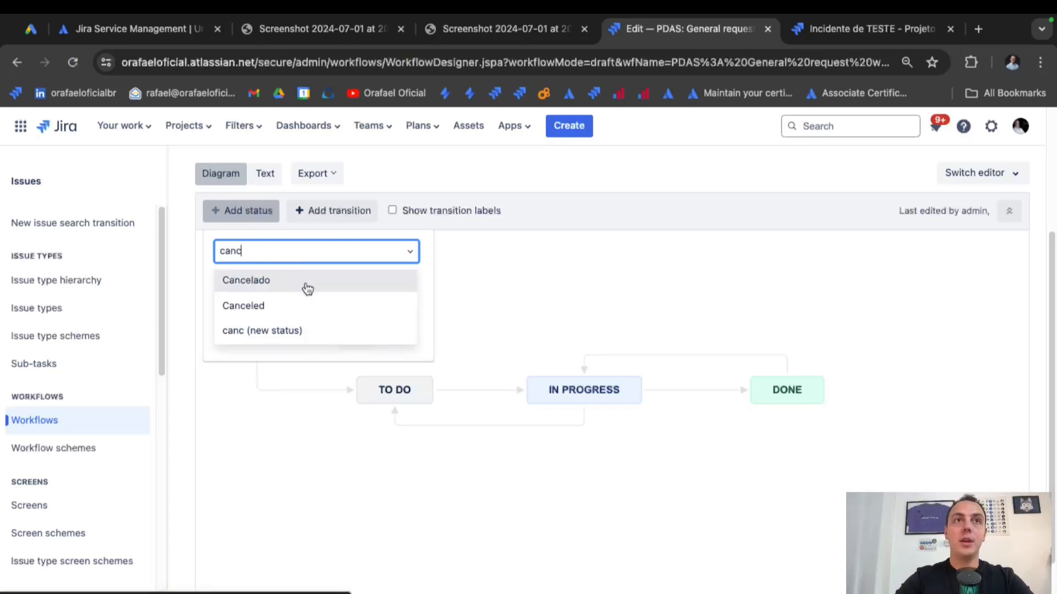
{"action": "left_click", "coordinate": [307, 309]}
{"action": "left_click", "coordinate": [354, 338]}
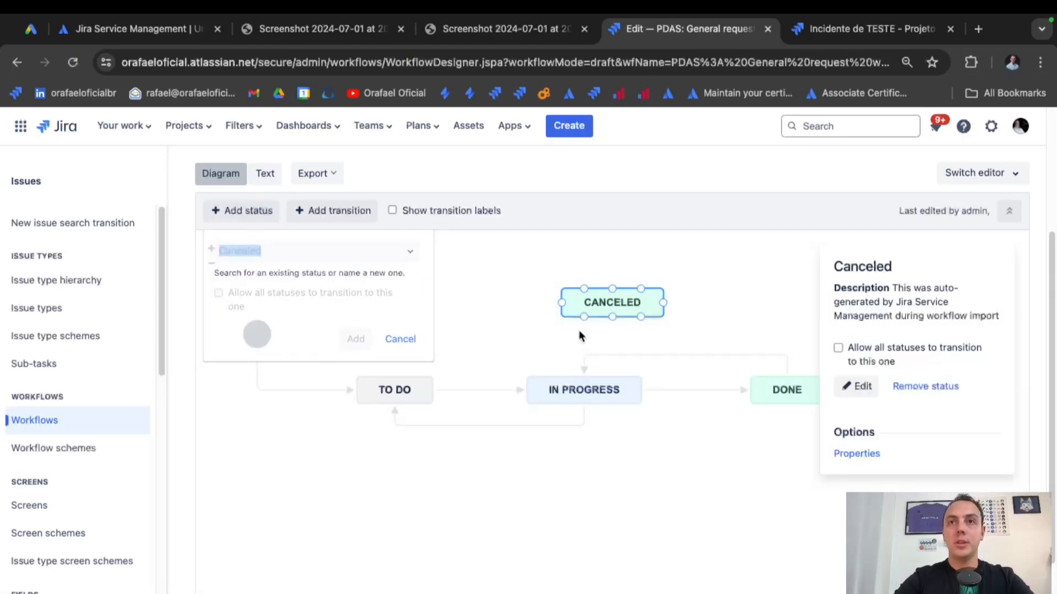
{"action": "left_click_drag", "start_coordinate": [614, 302], "coordinate": [729, 435]}
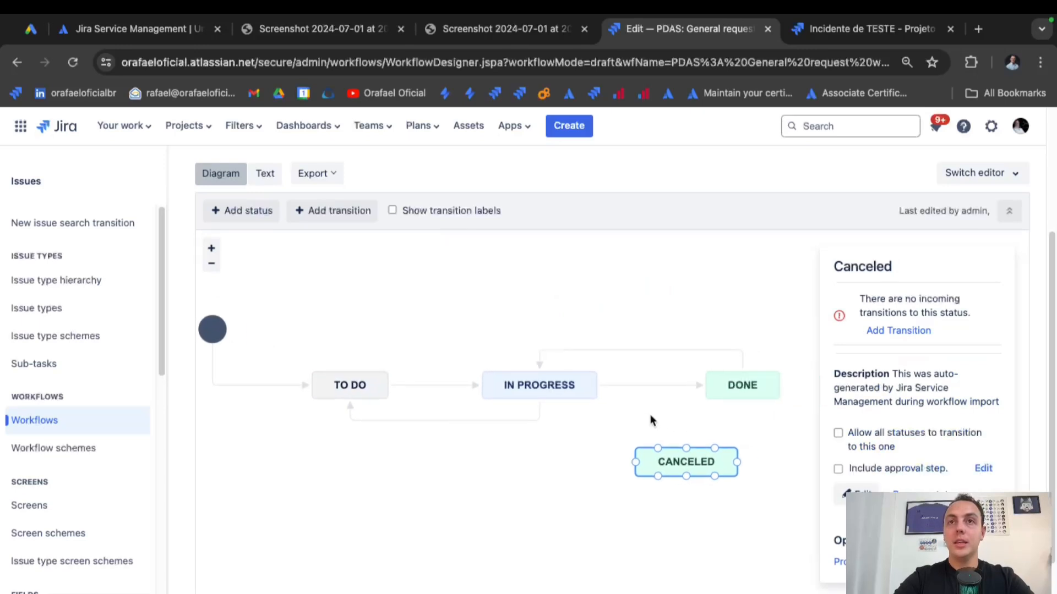
{"action": "left_click_drag", "start_coordinate": [672, 465], "coordinate": [589, 469]}
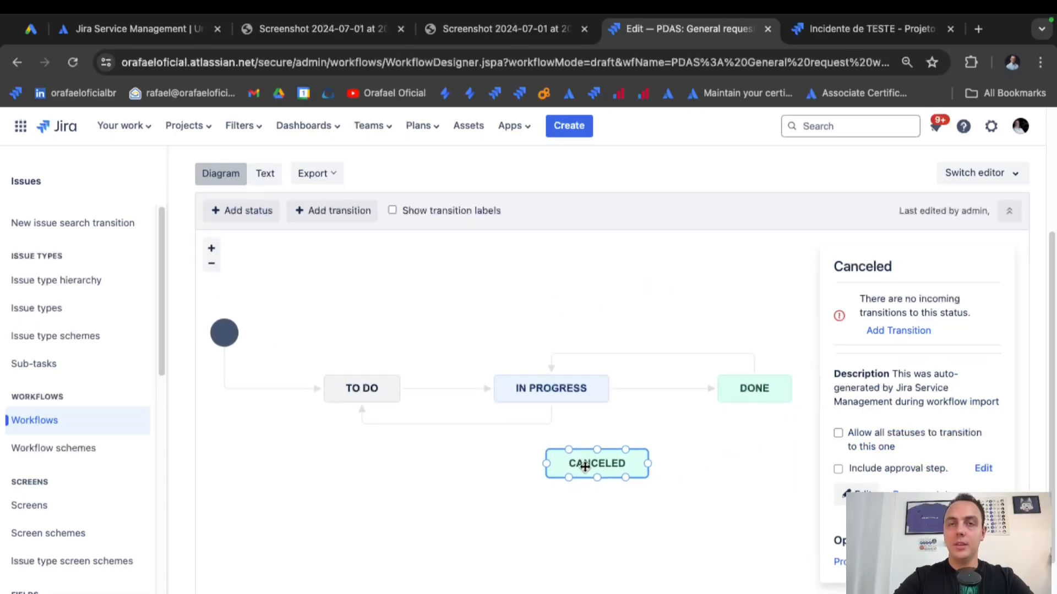
Connect In Progress to Canceled and allow every status to transition to Canceled.
{"action": "left_click", "coordinate": [584, 403]}
{"action": "left_click_drag", "start_coordinate": [583, 403], "coordinate": [602, 432]}
{"action": "left_click", "coordinate": [611, 474]}
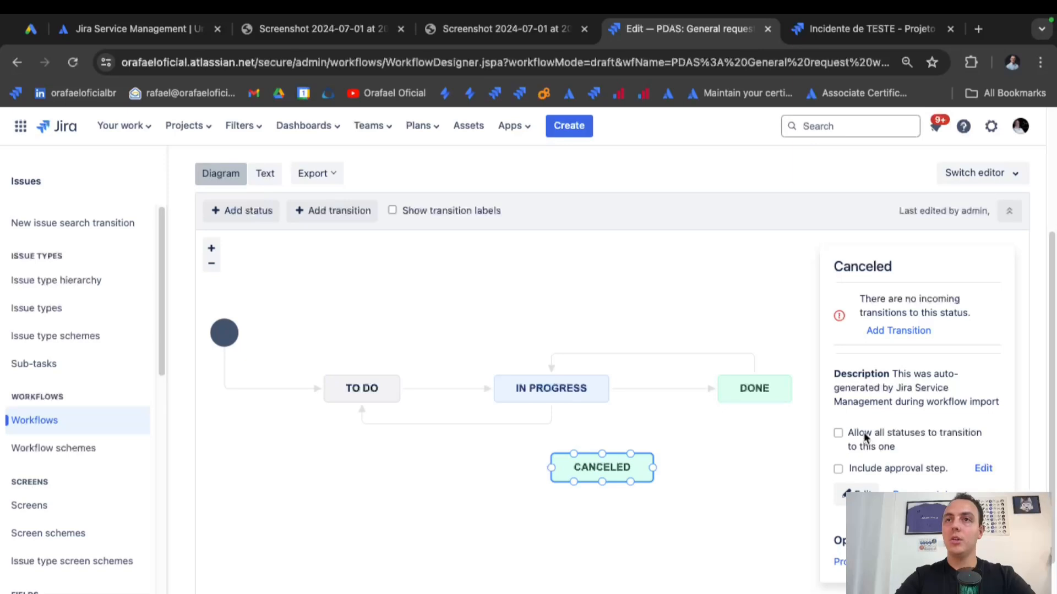
{"action": "left_click_drag", "start_coordinate": [864, 436], "coordinate": [929, 459]}
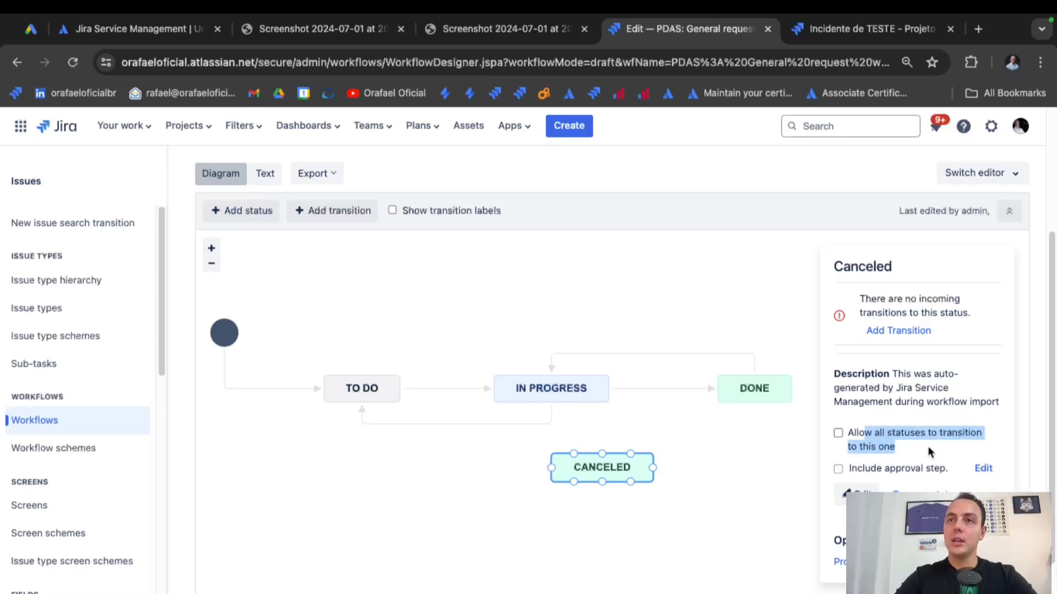
{"action": "left_click", "coordinate": [902, 442]}
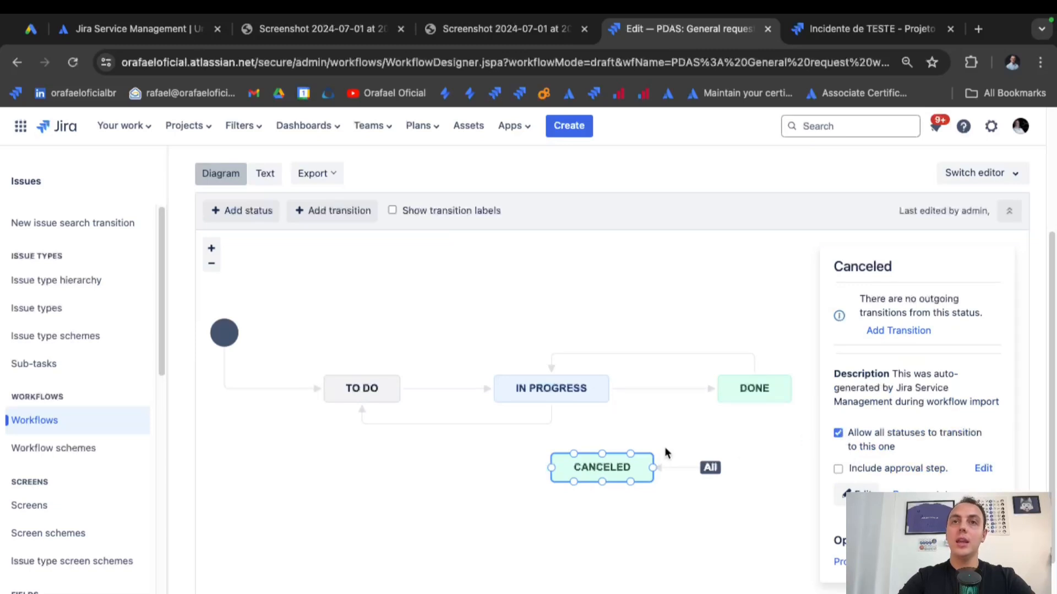
{"action": "left_click", "coordinate": [682, 474]}
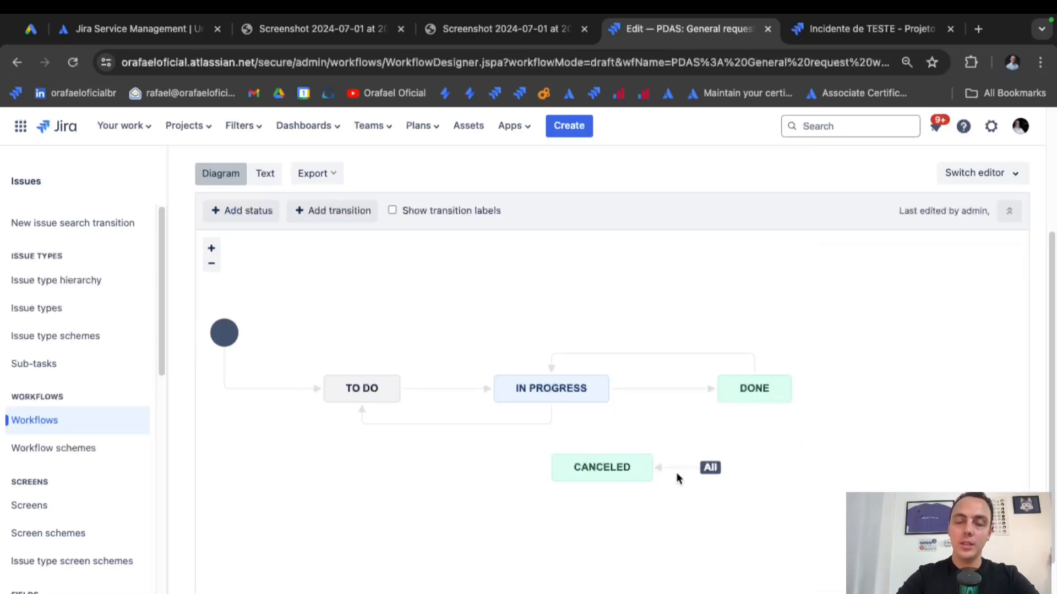
Review the transitions of TO DO, IN PROGRESS, DONE and CANCELED, then show the All → CANCELED transition's properties.
{"action": "left_click", "coordinate": [393, 374]}
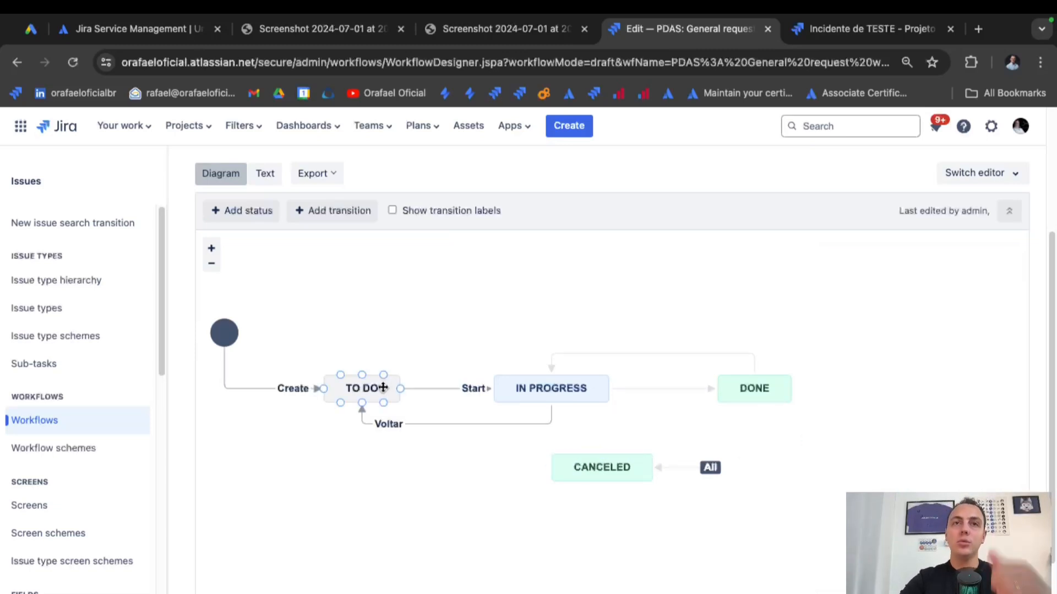
{"action": "left_click", "coordinate": [575, 398]}
{"action": "left_click", "coordinate": [757, 400]}
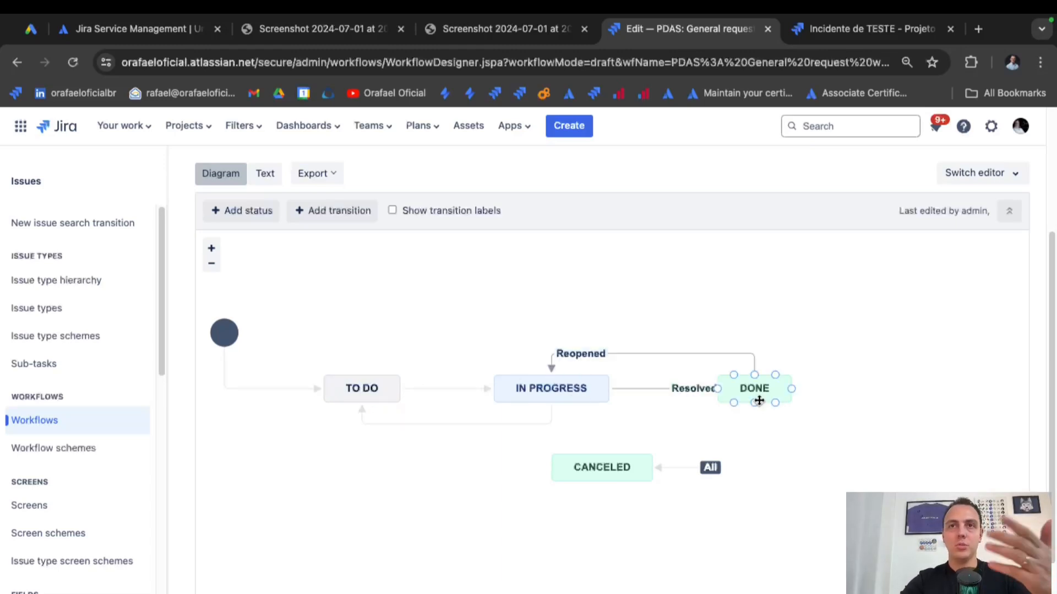
{"action": "left_click", "coordinate": [750, 444]}
{"action": "left_click", "coordinate": [639, 459]}
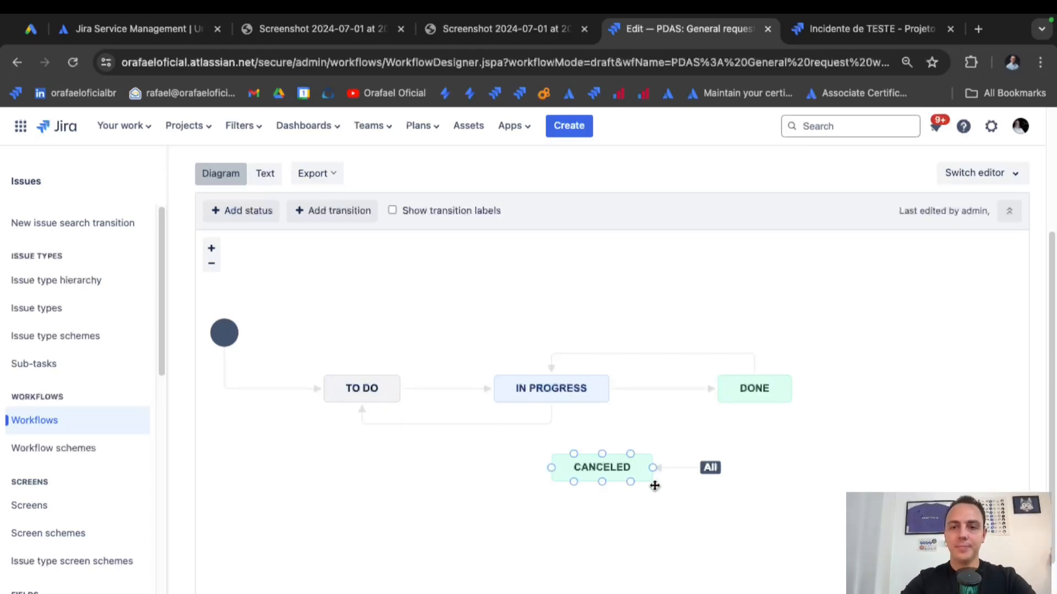
{"action": "left_click", "coordinate": [674, 467]}
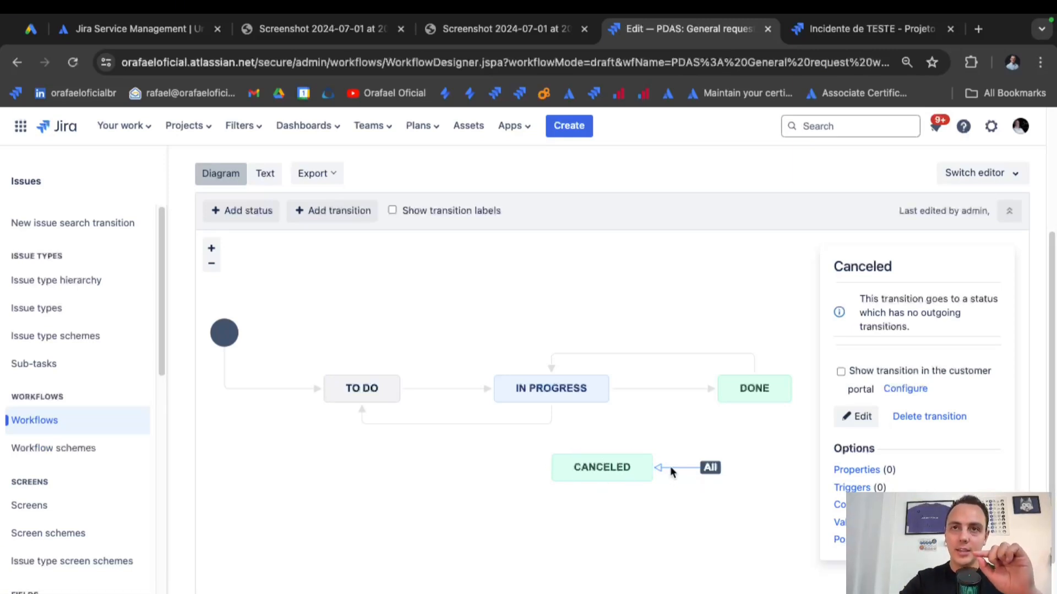
Open the Post Functions page of the All → CANCELED transition.
{"action": "left_click", "coordinate": [623, 466]}
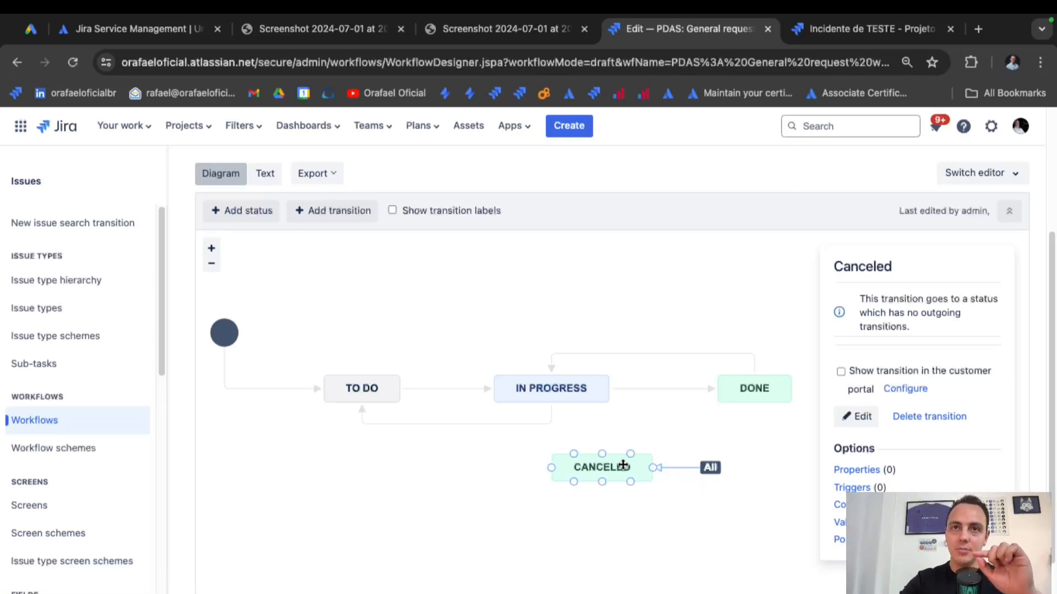
{"action": "left_click", "coordinate": [679, 468]}
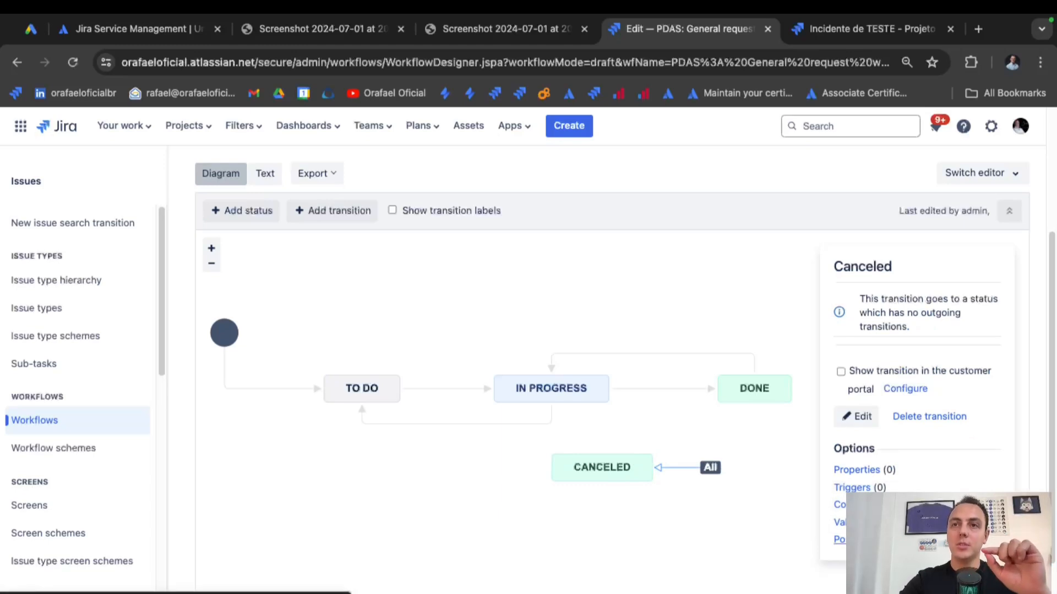
{"action": "left_click", "coordinate": [857, 540]}
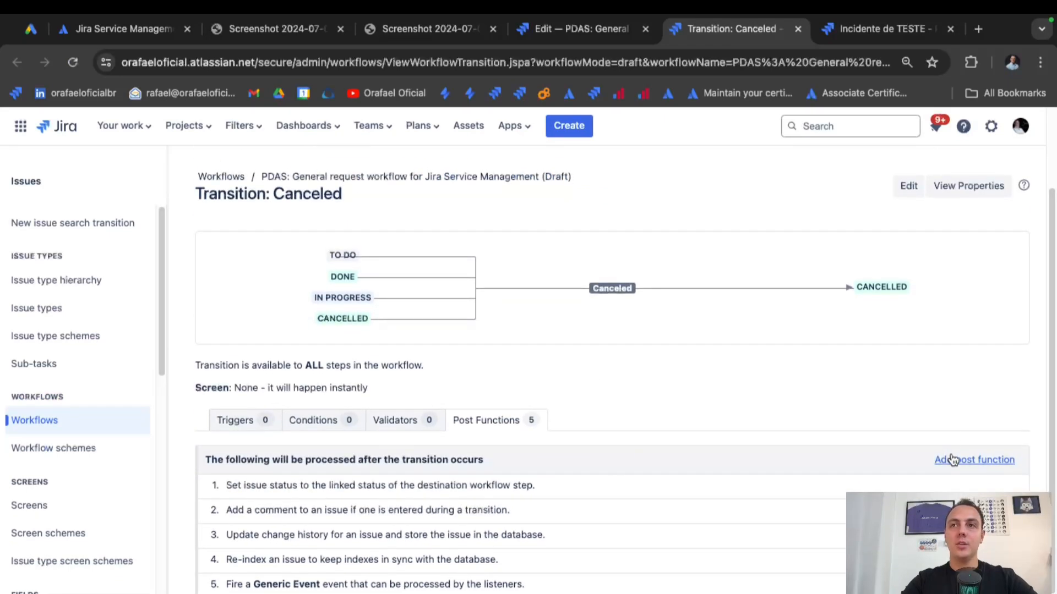
Add an Update Issue Field post function setting Resolution to Declined.
{"action": "left_click", "coordinate": [958, 466]}
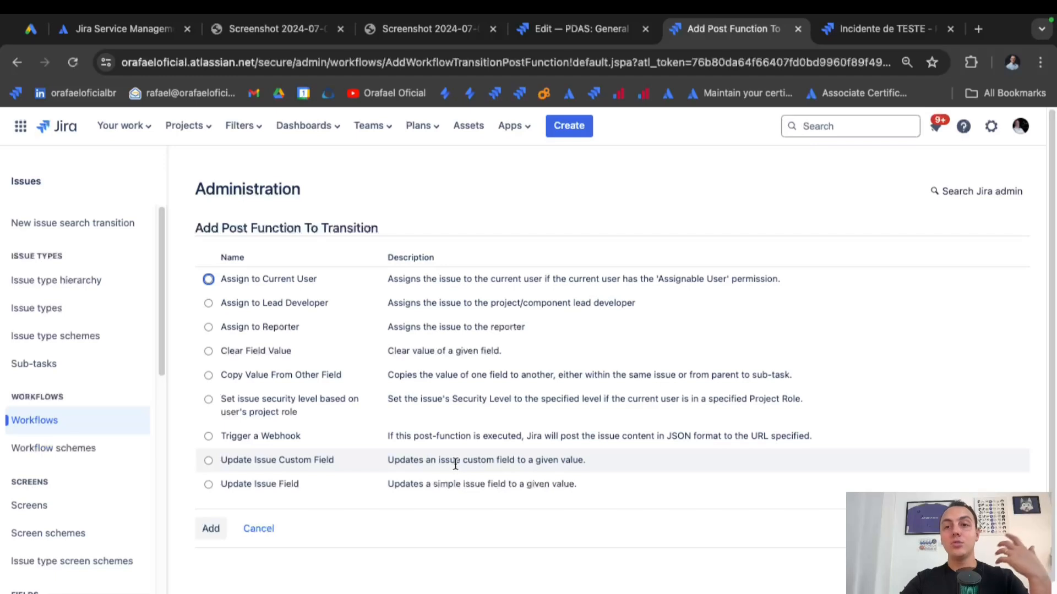
{"action": "left_click", "coordinate": [277, 484]}
{"action": "left_click", "coordinate": [211, 530]}
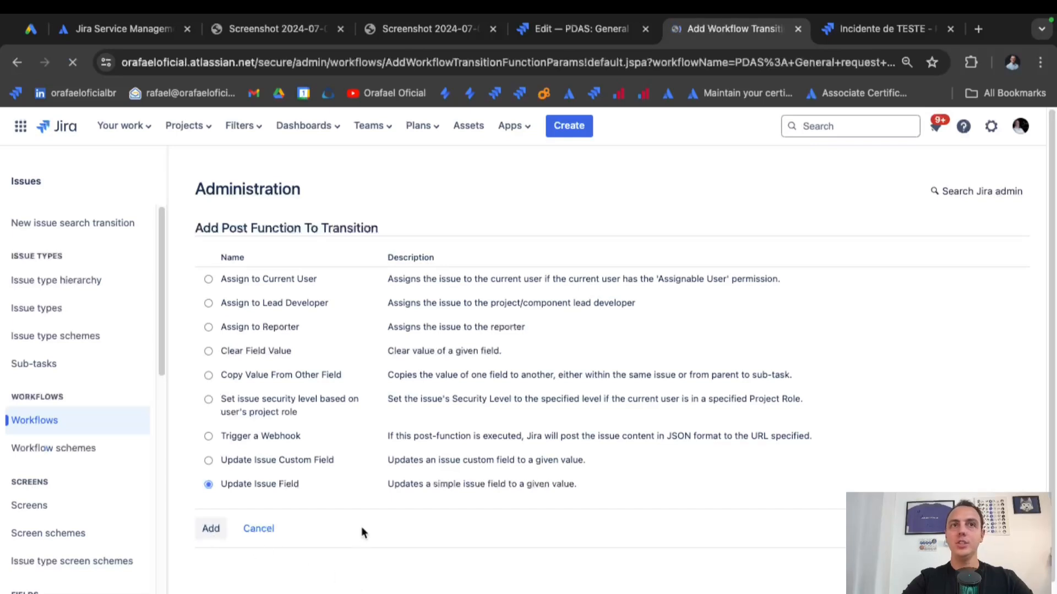
{"action": "left_click", "coordinate": [404, 263]}
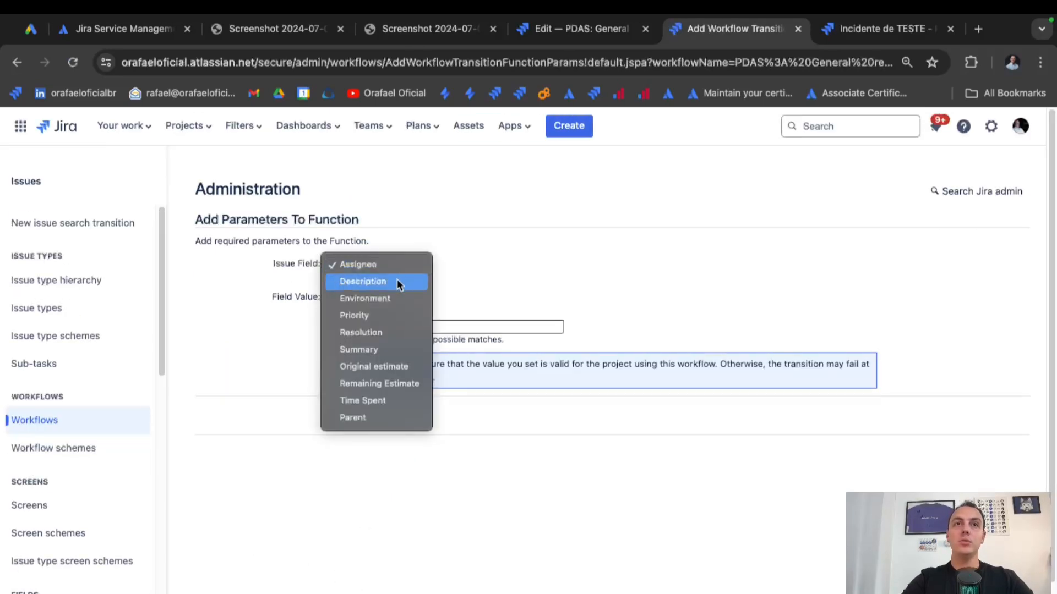
{"action": "left_click", "coordinate": [384, 333]}
{"action": "left_click", "coordinate": [376, 297]}
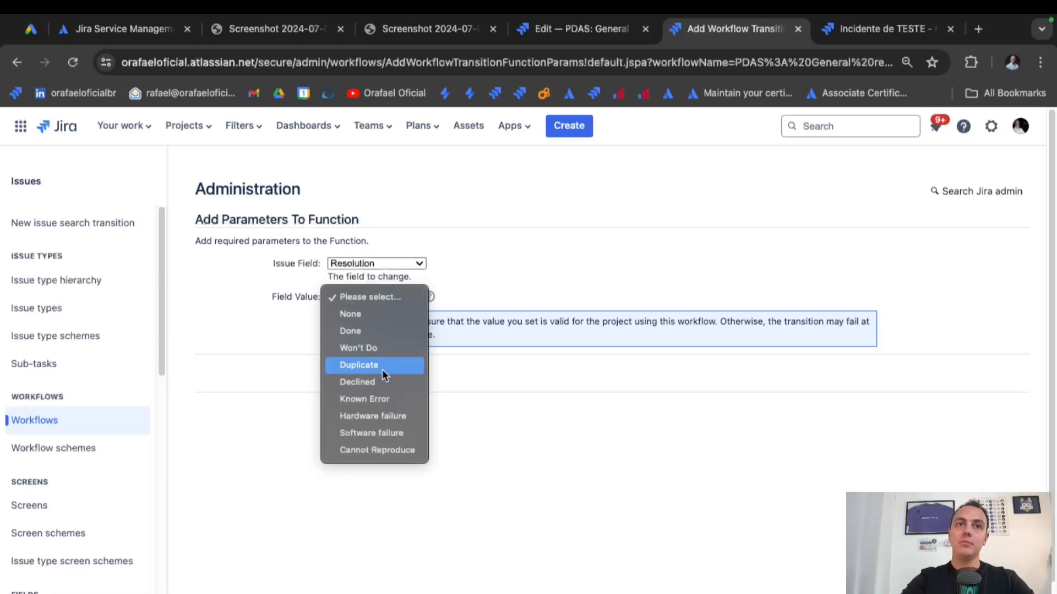
{"action": "left_click", "coordinate": [382, 384]}
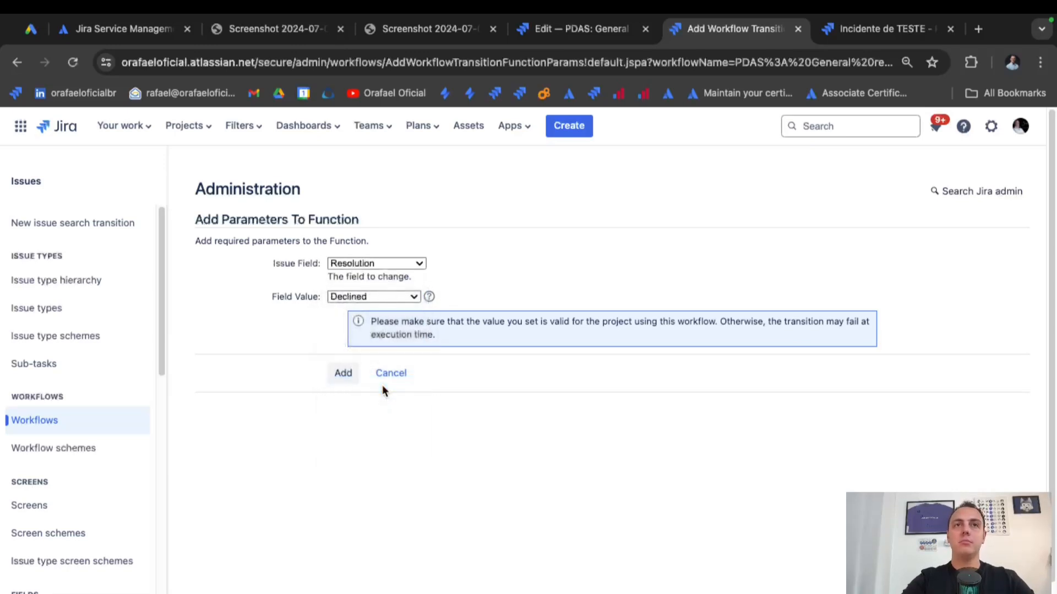
{"action": "left_click", "coordinate": [344, 373]}
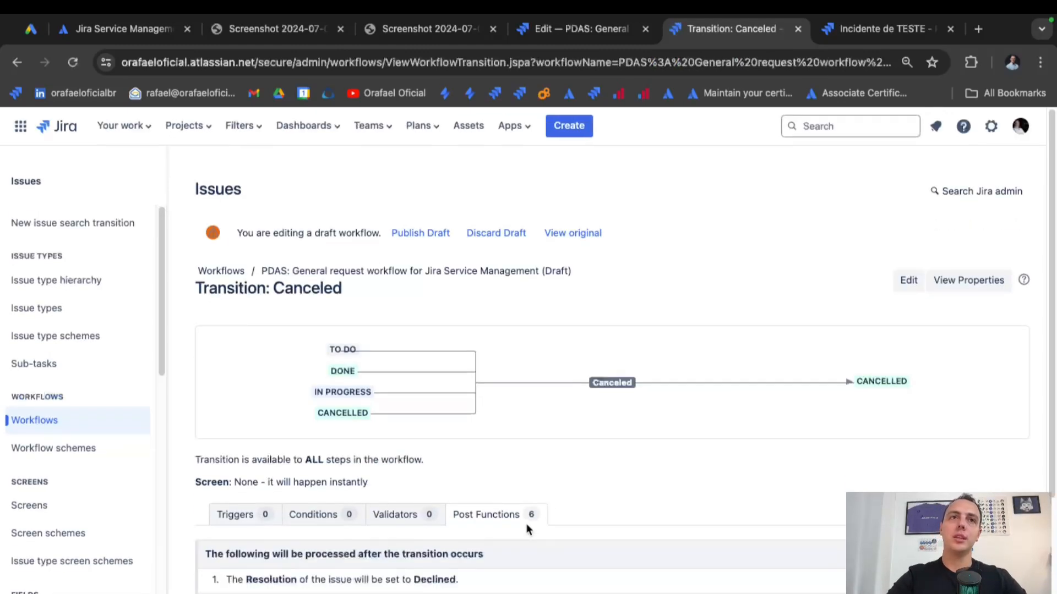
Check the new Resolution post function, then start publishing the draft workflow.
{"action": "scroll", "coordinate": [424, 265], "scroll_direction": "down", "scroll_amount": 3}
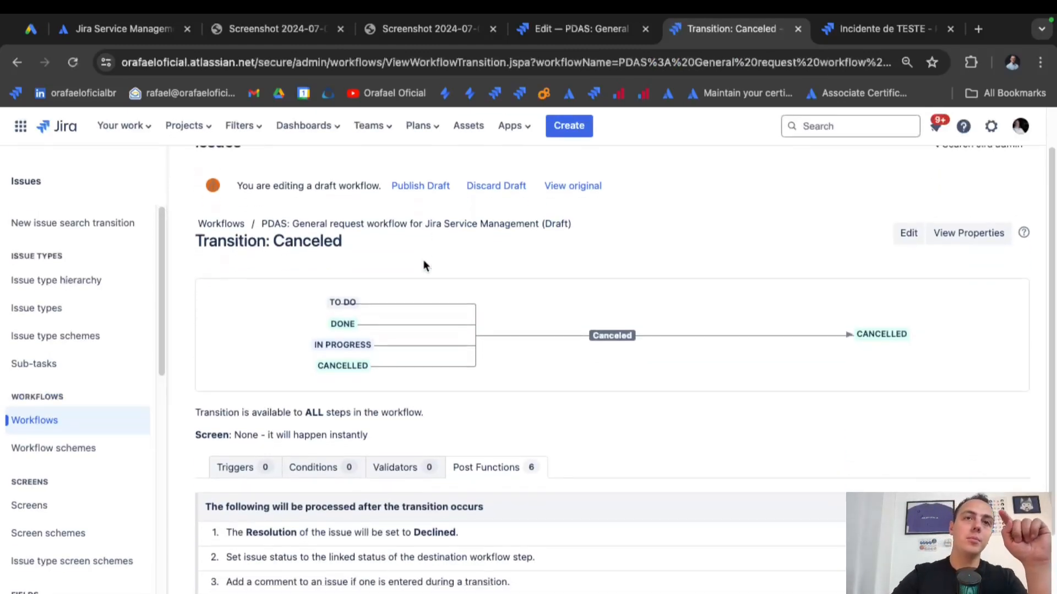
{"action": "triple_click", "coordinate": [417, 461]}
{"action": "scroll", "coordinate": [418, 461], "scroll_direction": "up", "scroll_amount": 3}
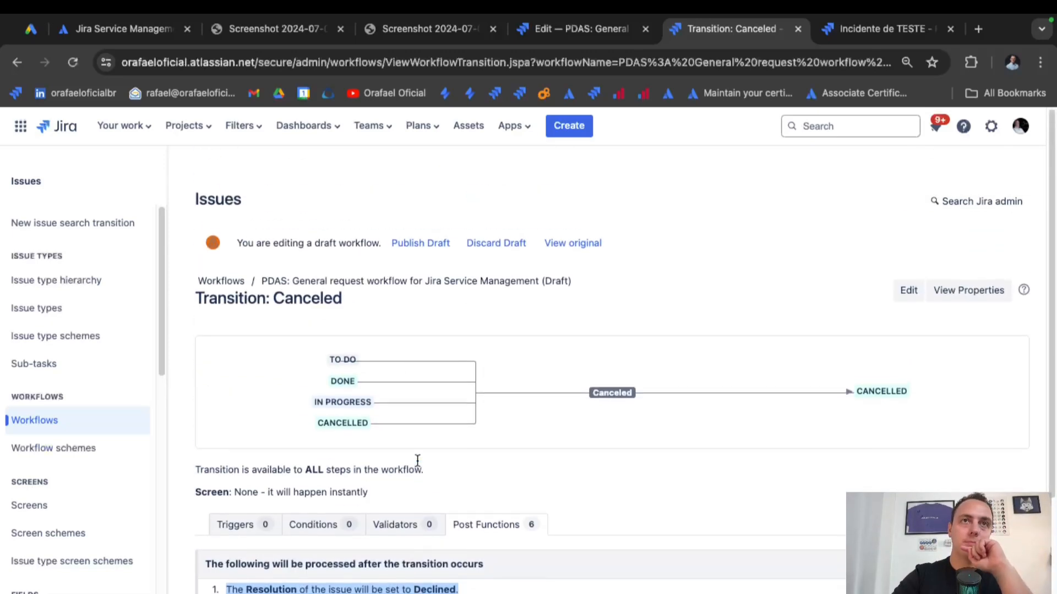
{"action": "left_click", "coordinate": [412, 235]}
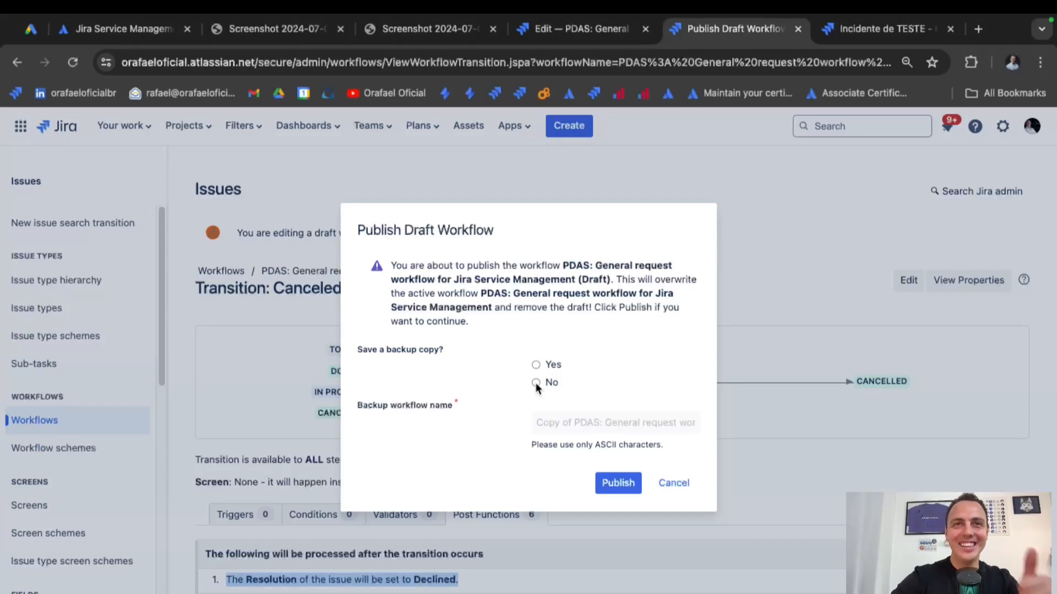
Publish the draft workflow without a backup and view the active workflow as a diagram.
{"action": "left_click", "coordinate": [608, 485]}
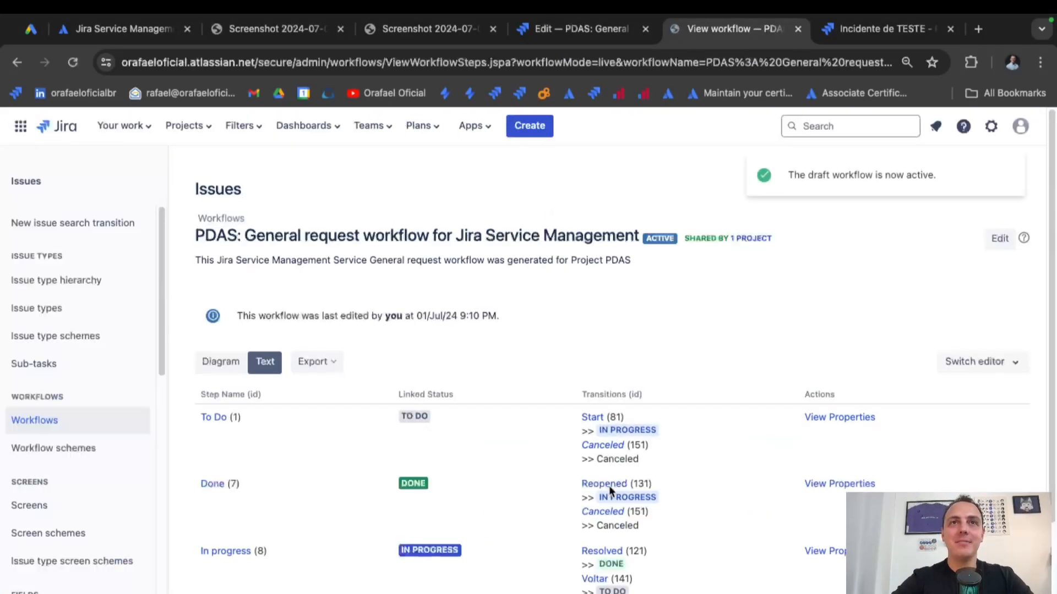
{"action": "left_click", "coordinate": [225, 363]}
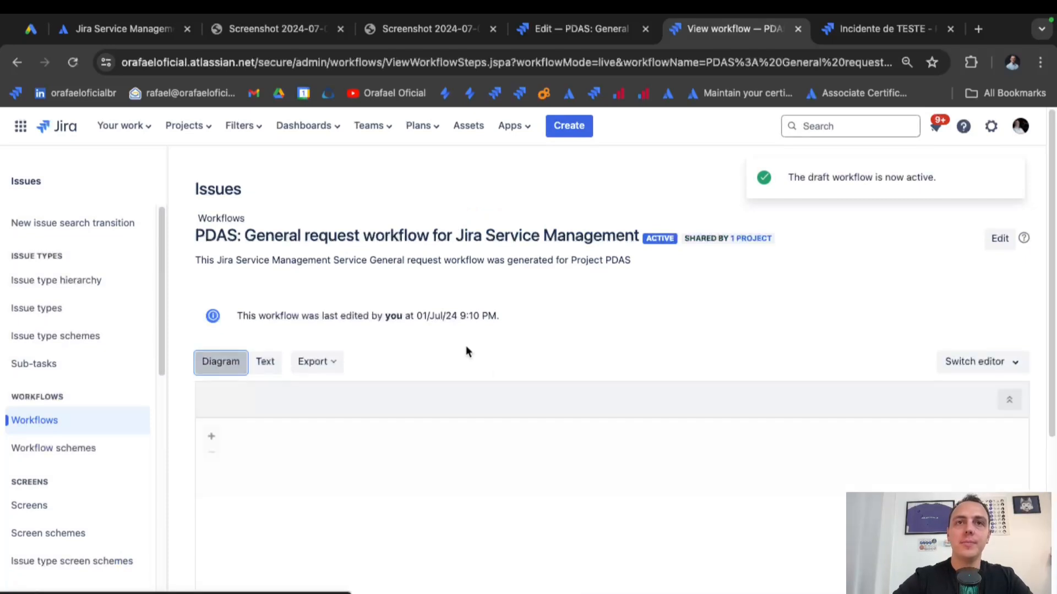
{"action": "scroll", "coordinate": [466, 349], "scroll_direction": "down", "scroll_amount": 3}
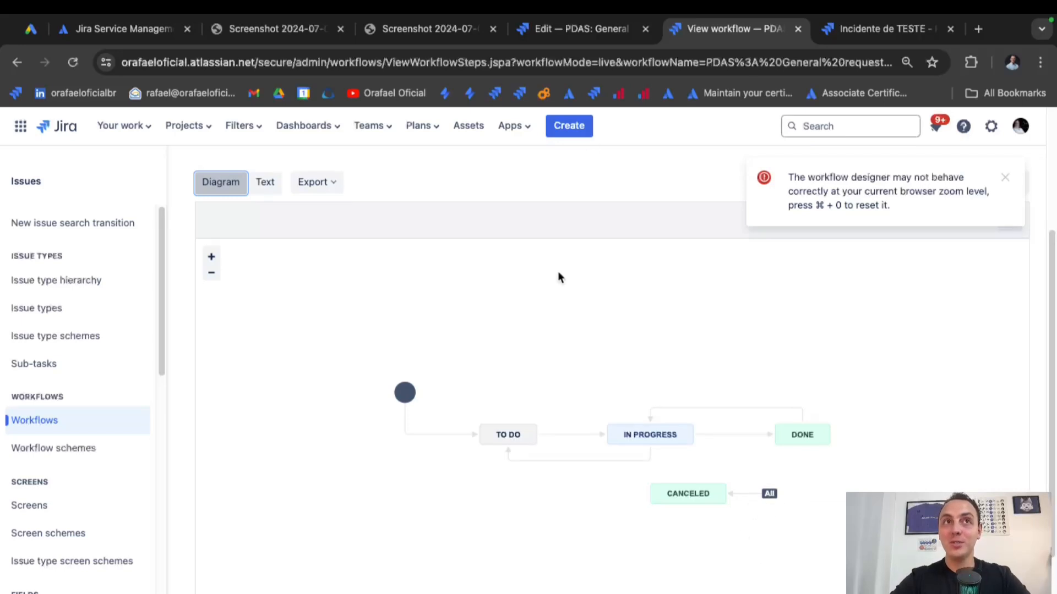
{"action": "scroll", "coordinate": [557, 271], "scroll_direction": "up", "scroll_amount": 3}
{"action": "left_click", "coordinate": [187, 126]}
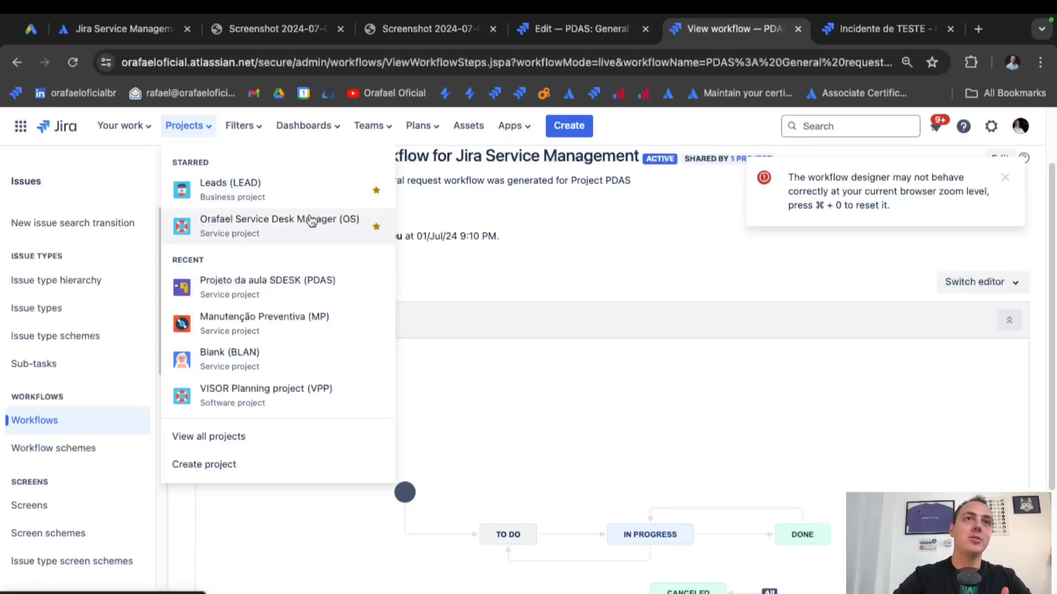
Open request PDAS-1 'teste' from the All open queue of Projeto da aula SDESK.
{"action": "left_click", "coordinate": [346, 287]}
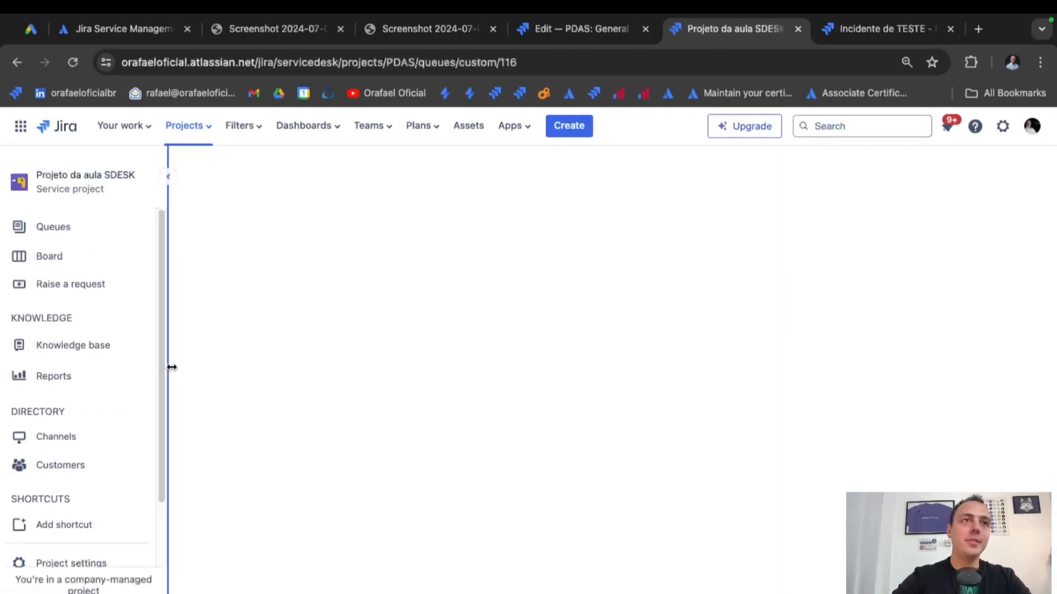
{"action": "left_click", "coordinate": [103, 234]}
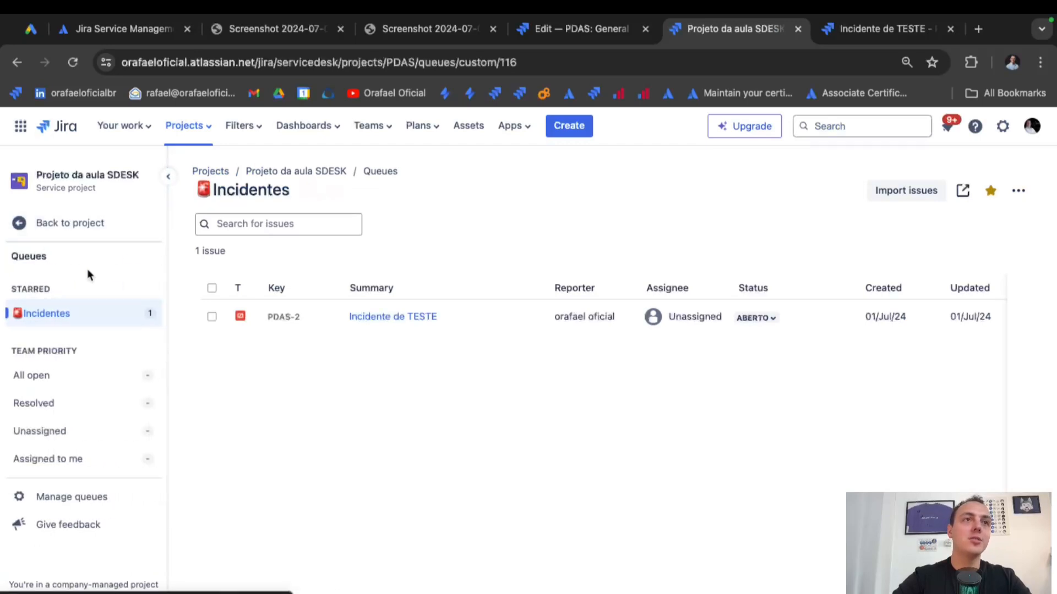
{"action": "left_click", "coordinate": [55, 378]}
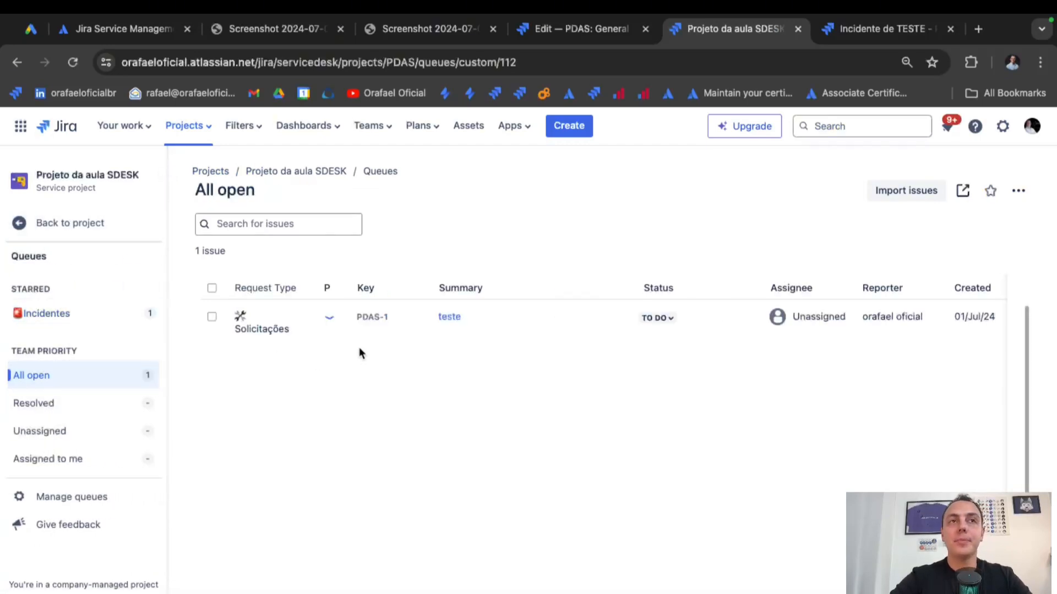
{"action": "left_click", "coordinate": [449, 317]}
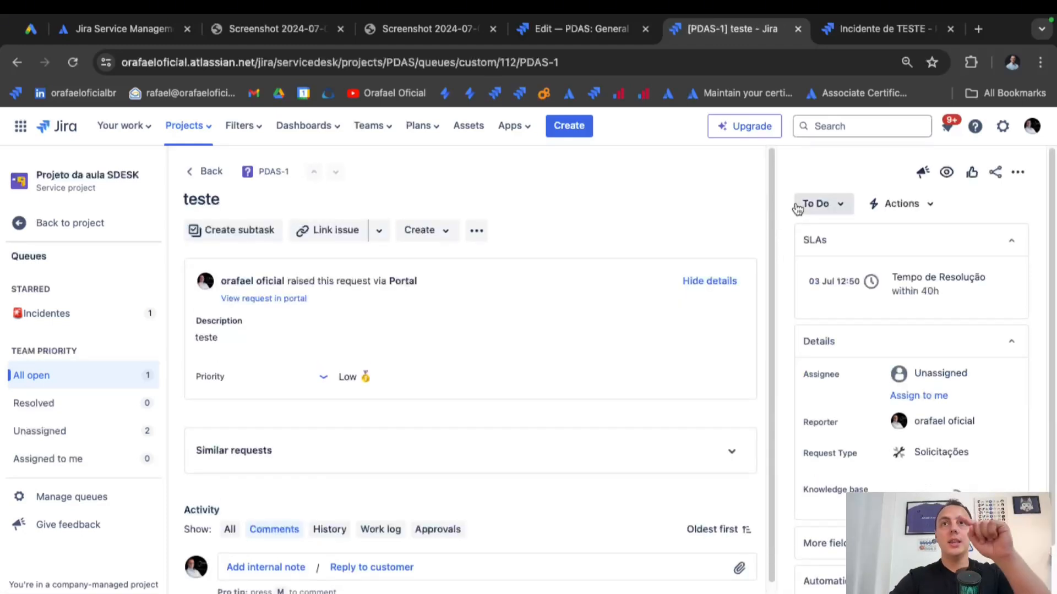
Inspect PDAS-1's available status transitions and its workflow diagram, then close them.
{"action": "left_click", "coordinate": [834, 215]}
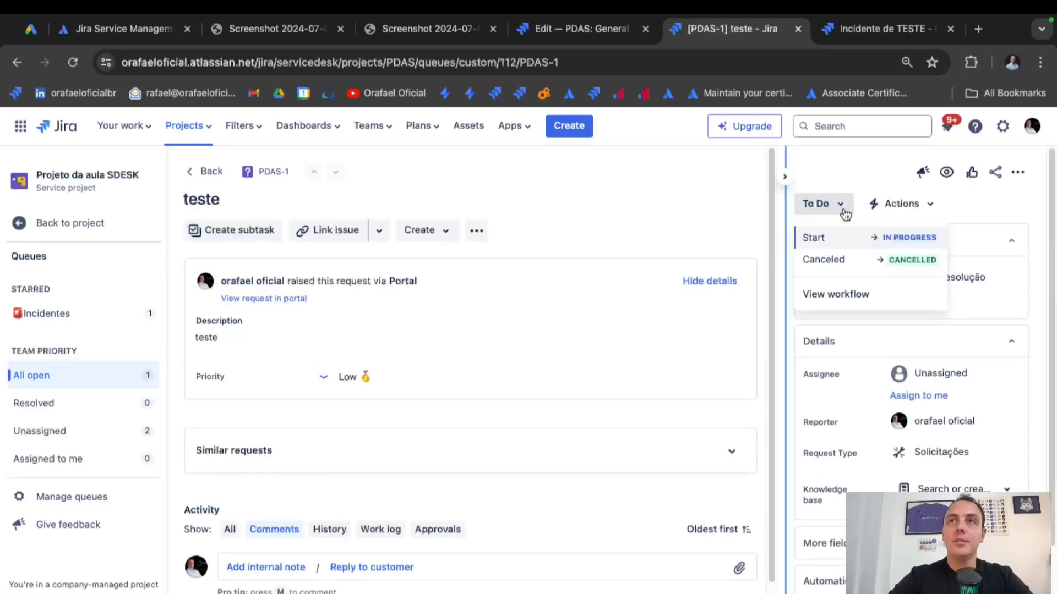
{"action": "left_click", "coordinate": [860, 298]}
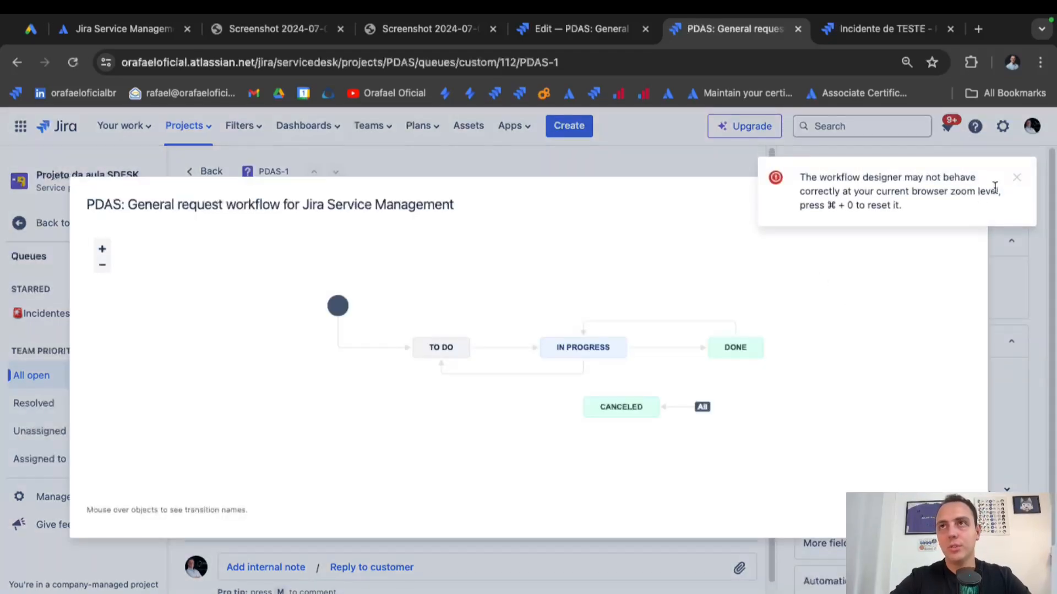
{"action": "left_click", "coordinate": [1019, 184]}
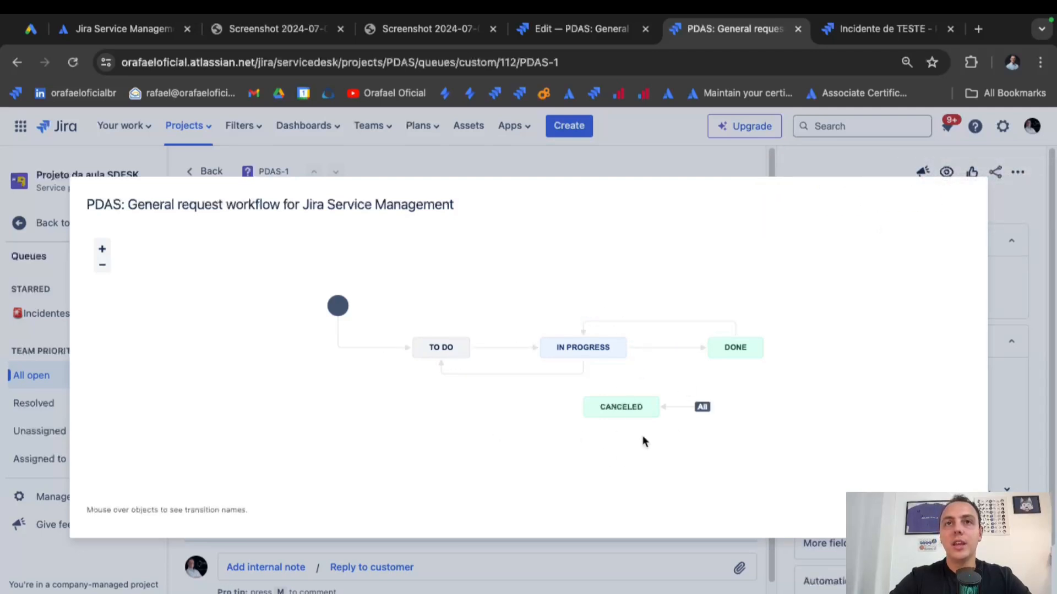
{"action": "key", "text": "Escape"}
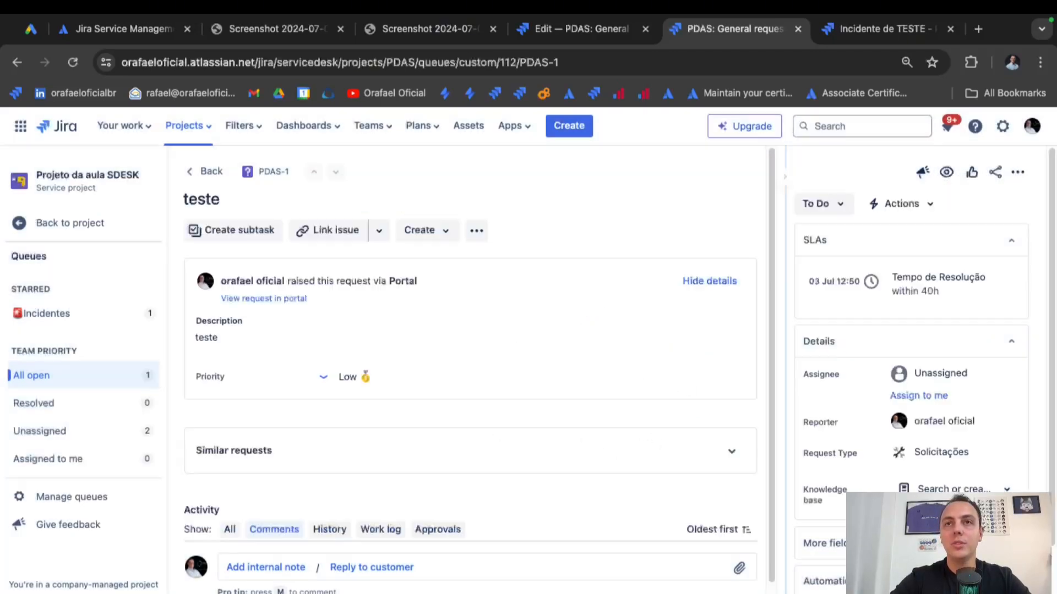
{"action": "left_click", "coordinate": [837, 213]}
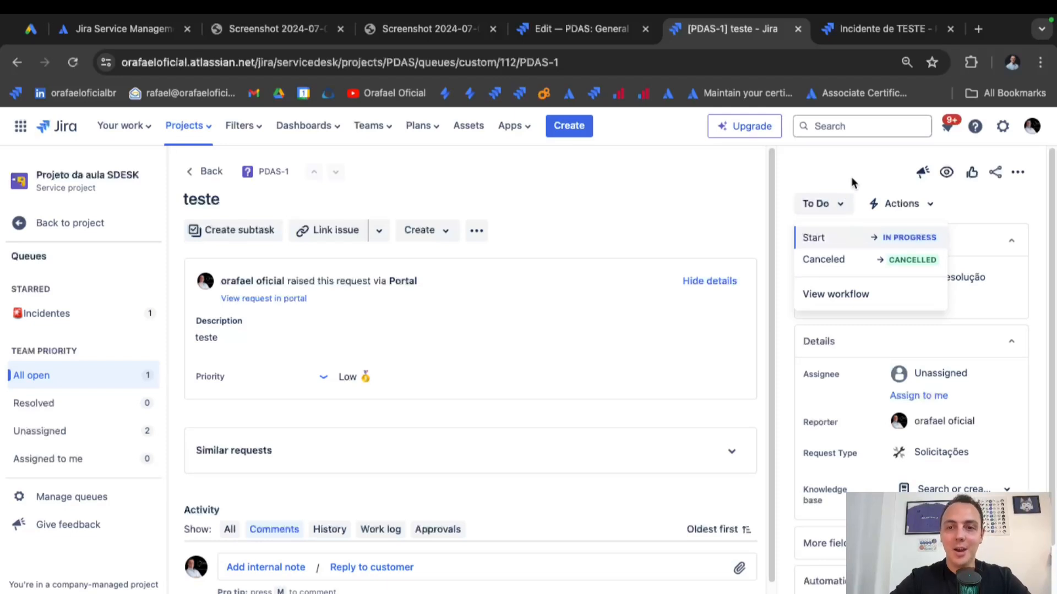
{"action": "key", "text": "Escape"}
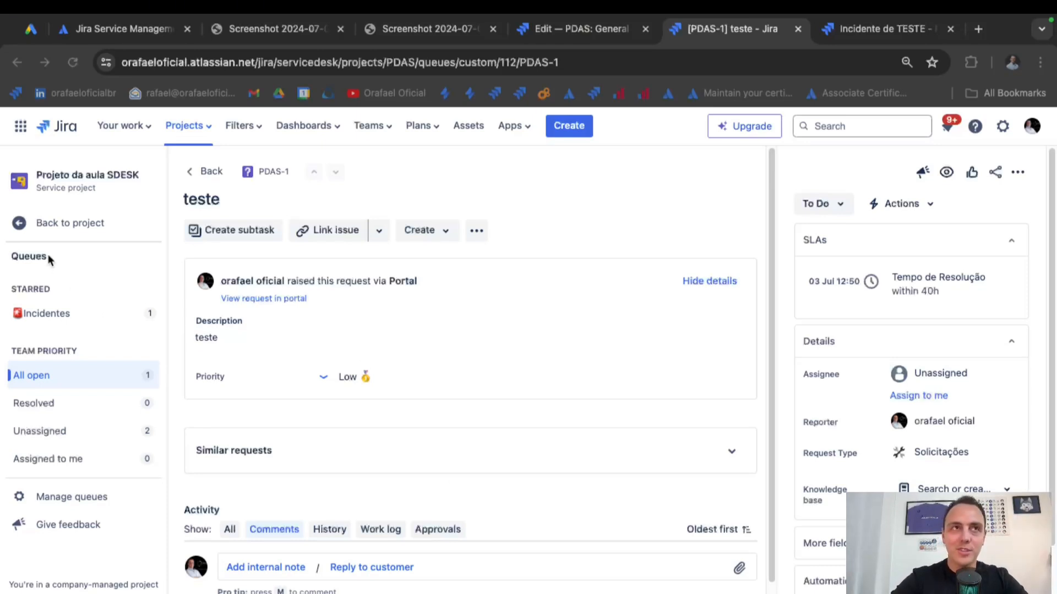
Go to Projeto da aula SDESK's project settings and open its Automation rules.
{"action": "left_click", "coordinate": [85, 226]}
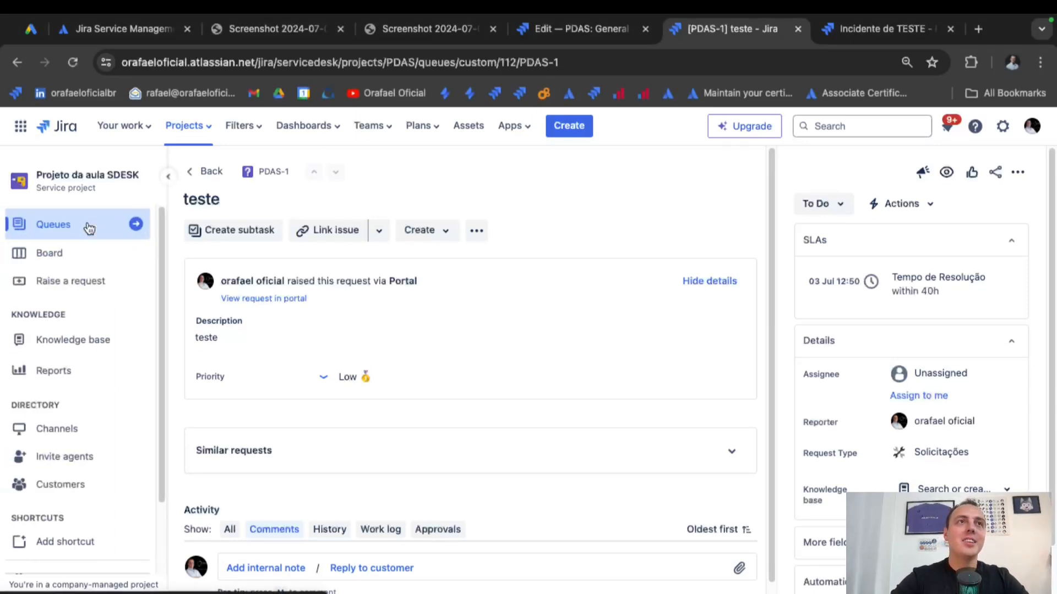
{"action": "scroll", "coordinate": [87, 475], "scroll_direction": "down", "scroll_amount": 2}
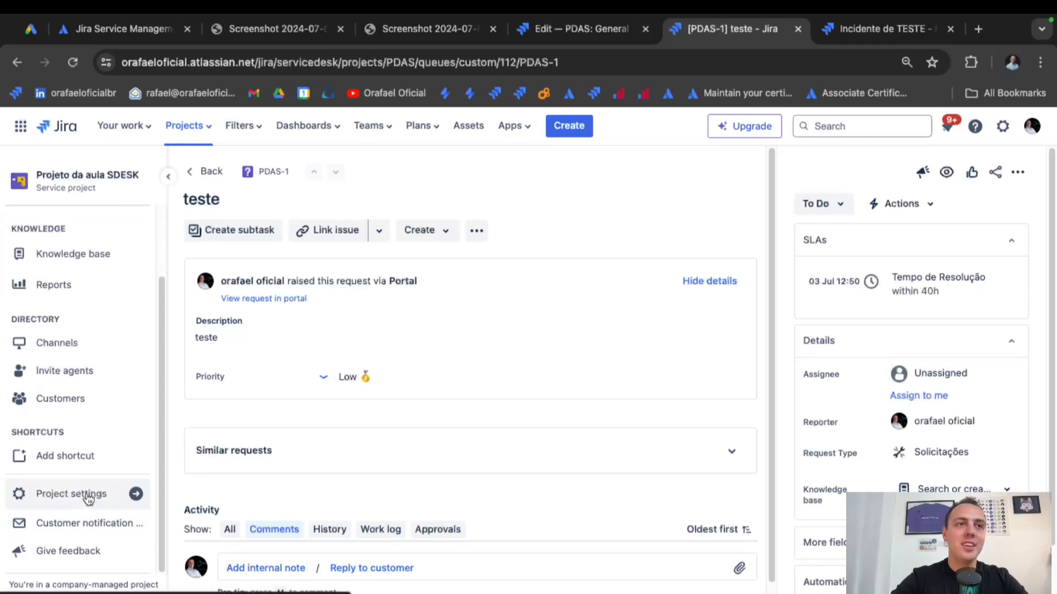
{"action": "left_click", "coordinate": [88, 495]}
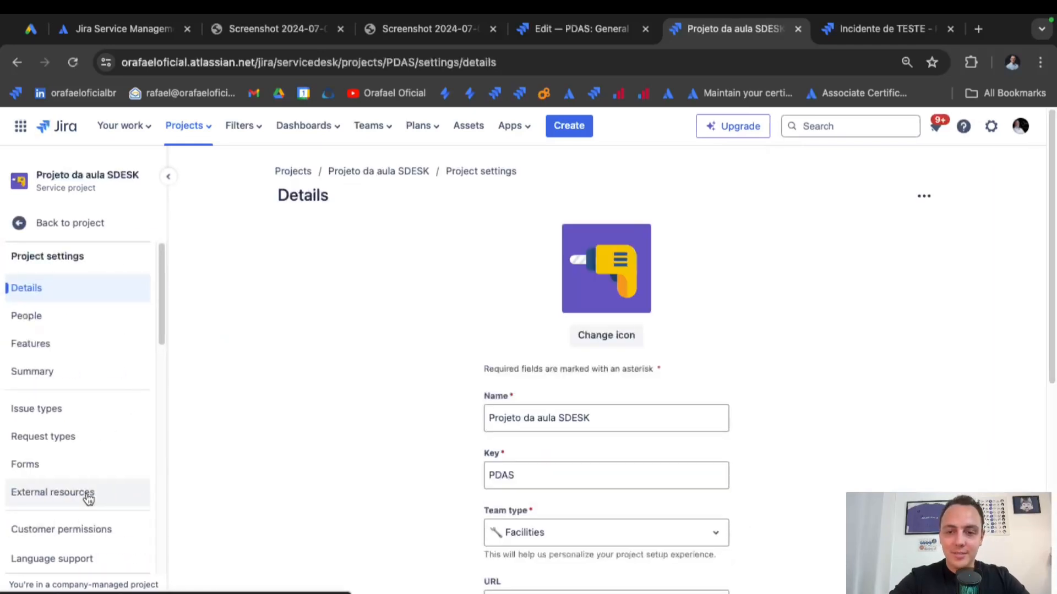
{"action": "scroll", "coordinate": [87, 444], "scroll_direction": "down", "scroll_amount": 4}
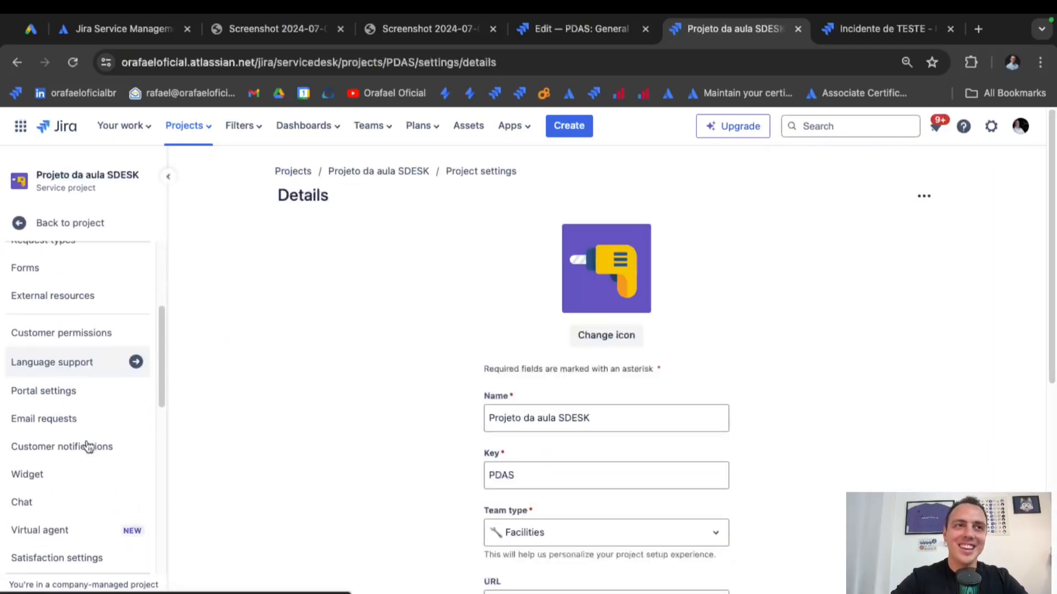
{"action": "scroll", "coordinate": [87, 444], "scroll_direction": "down", "scroll_amount": 3}
{"action": "scroll", "coordinate": [87, 443], "scroll_direction": "up", "scroll_amount": 4}
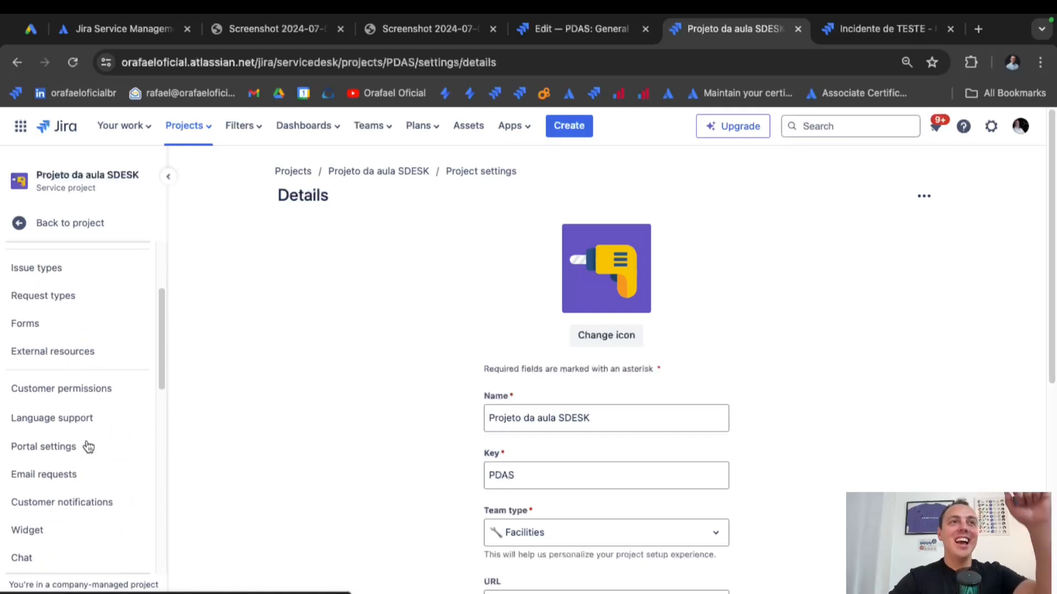
{"action": "scroll", "coordinate": [88, 446], "scroll_direction": "down", "scroll_amount": 5}
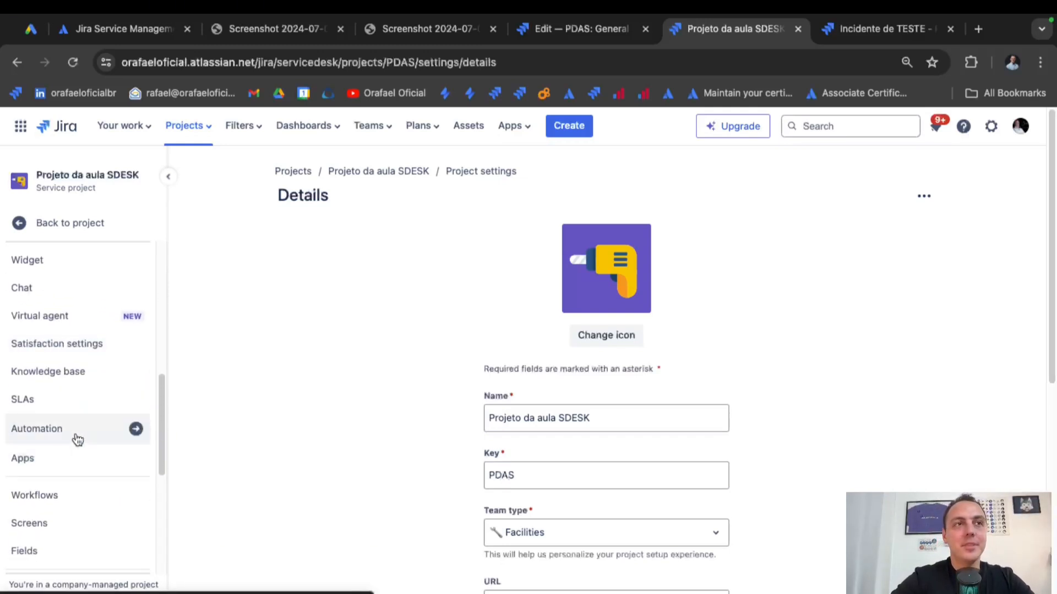
{"action": "left_click", "coordinate": [77, 435]}
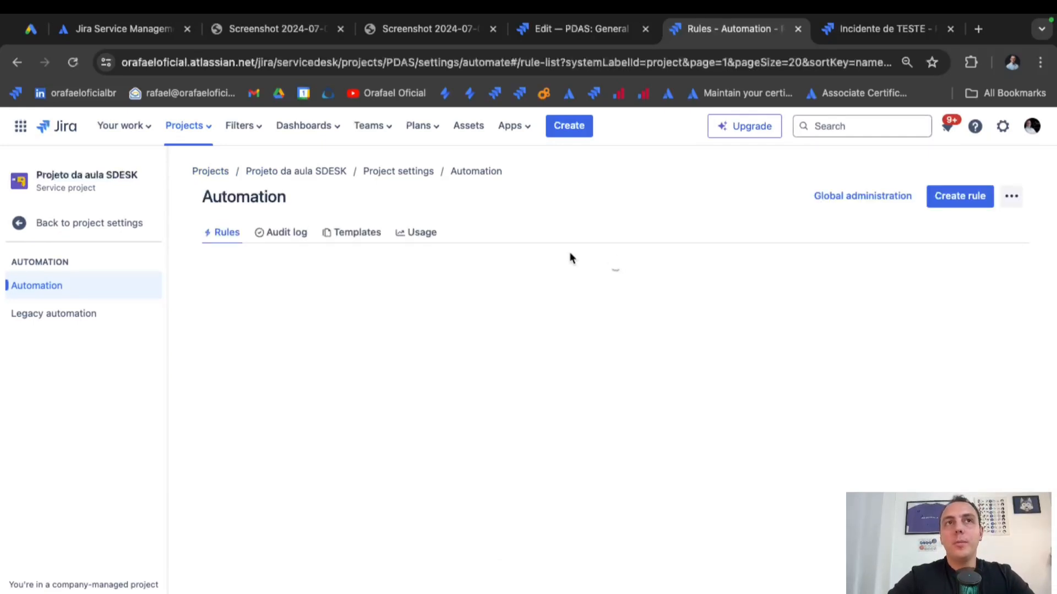
Browse the ready-made automation templates, then create a new rule from the Rules tab.
{"action": "left_click", "coordinate": [366, 242]}
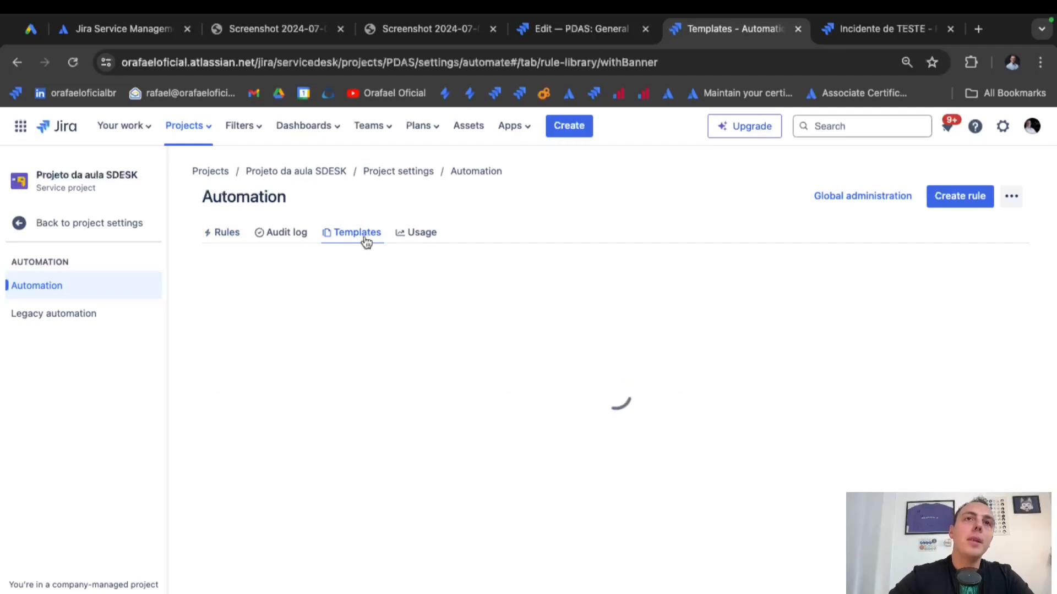
{"action": "scroll", "coordinate": [515, 405], "scroll_direction": "down", "scroll_amount": 4}
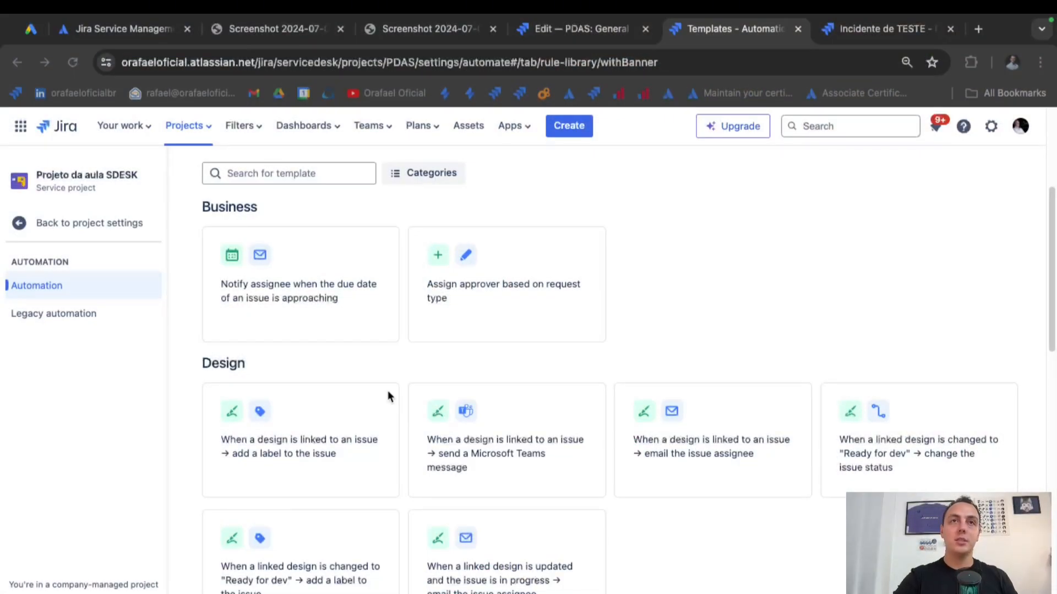
{"action": "scroll", "coordinate": [645, 341], "scroll_direction": "down", "scroll_amount": 5}
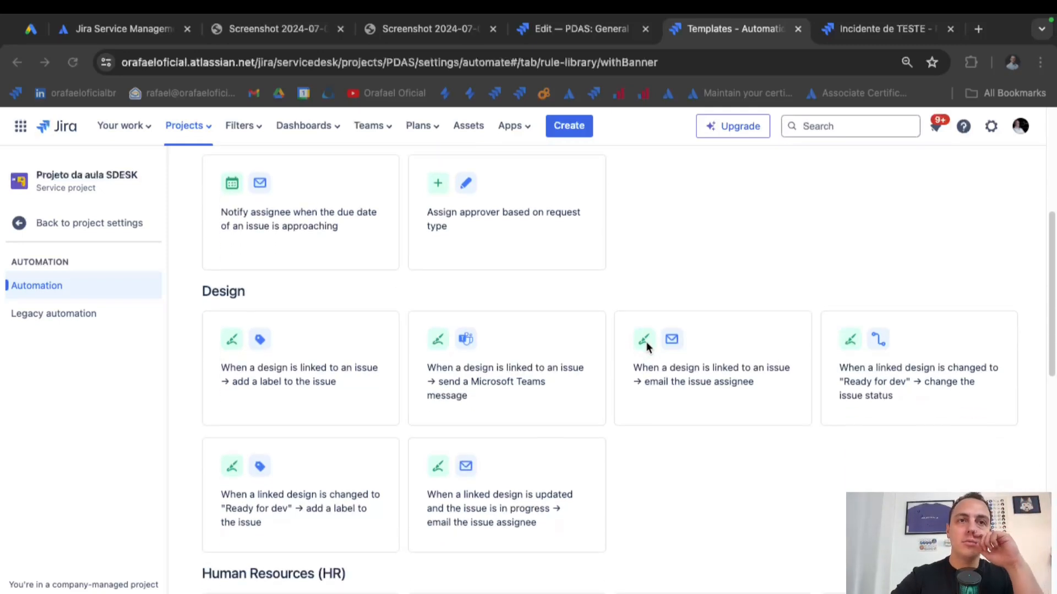
{"action": "scroll", "coordinate": [647, 347], "scroll_direction": "down", "scroll_amount": 4}
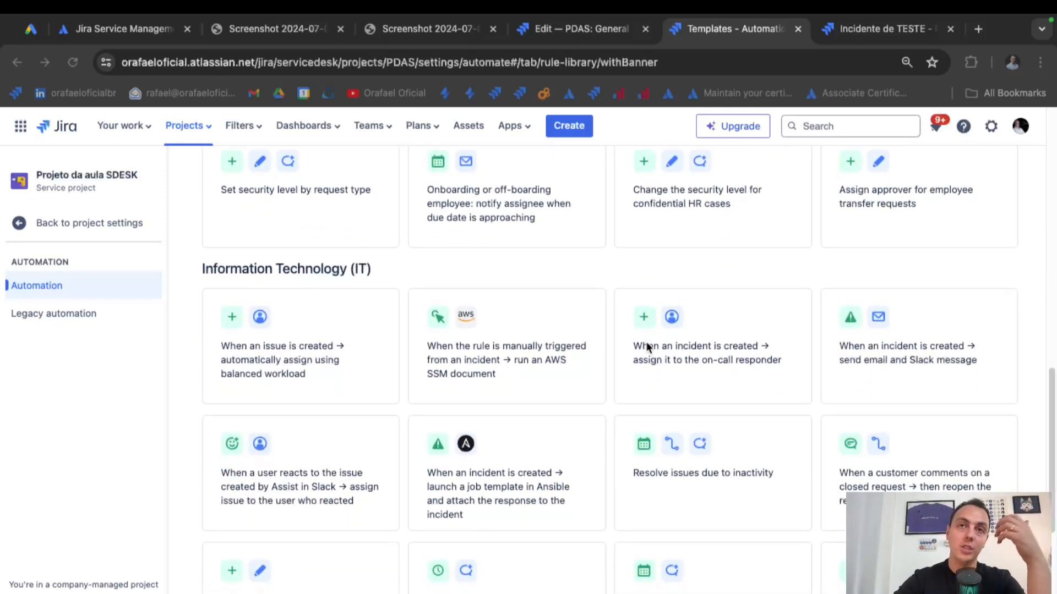
{"action": "scroll", "coordinate": [647, 347], "scroll_direction": "down", "scroll_amount": 4}
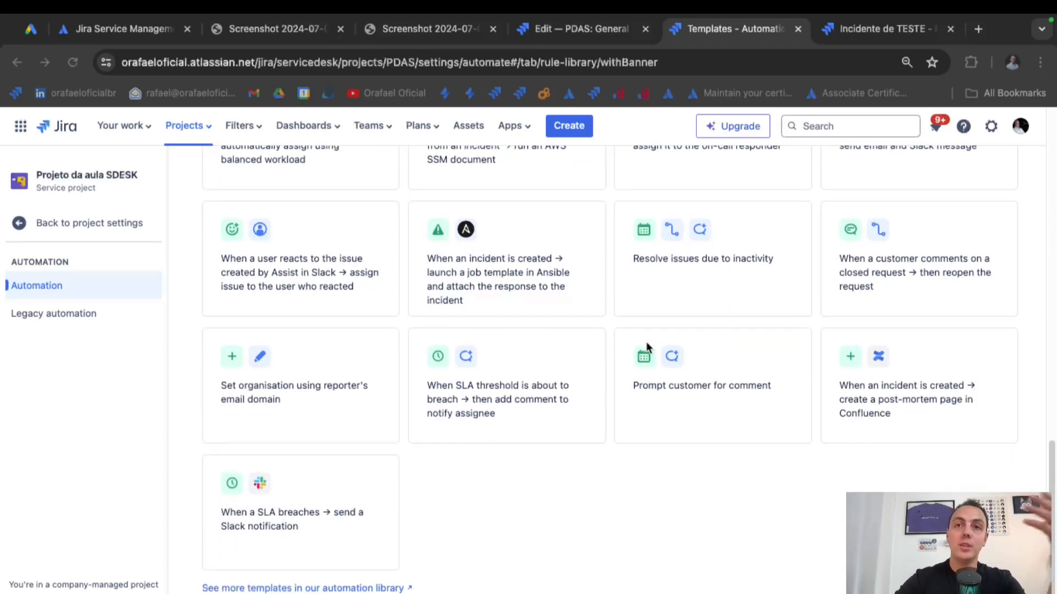
{"action": "scroll", "coordinate": [646, 345], "scroll_direction": "up", "scroll_amount": 15}
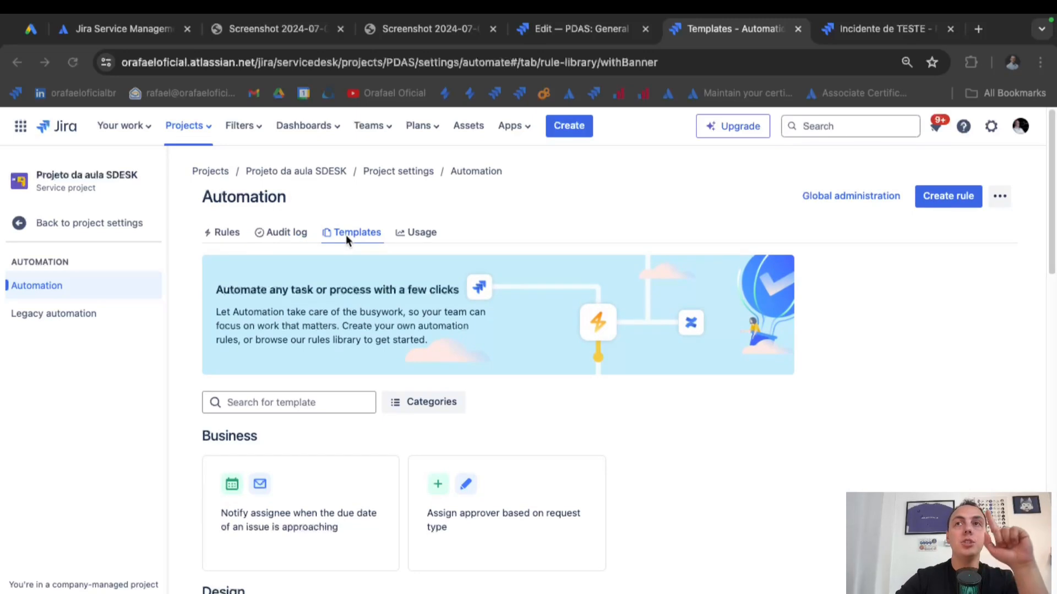
{"action": "left_click", "coordinate": [235, 231]}
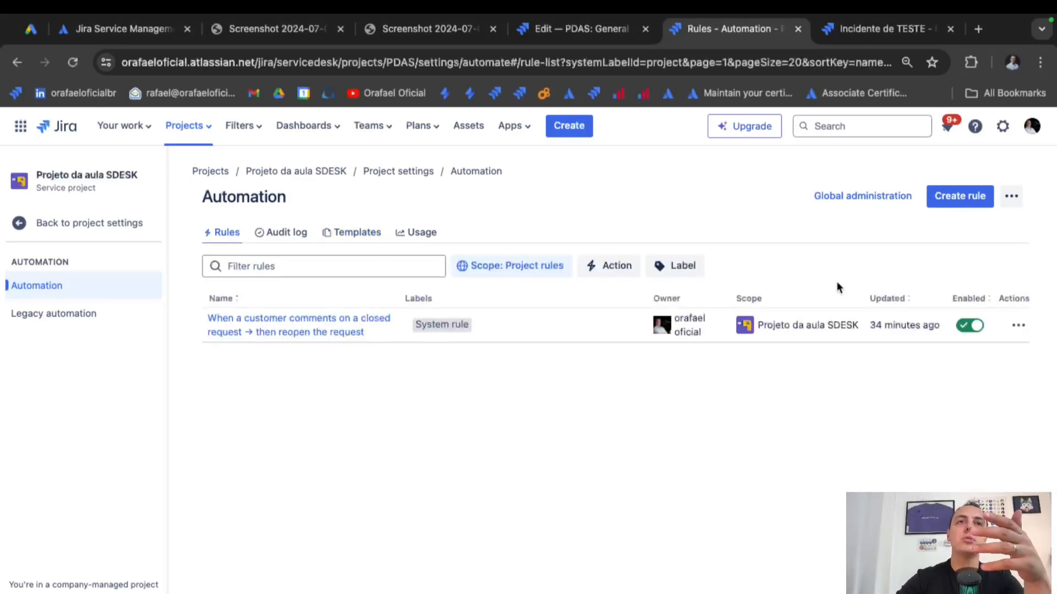
{"action": "left_click", "coordinate": [958, 201]}
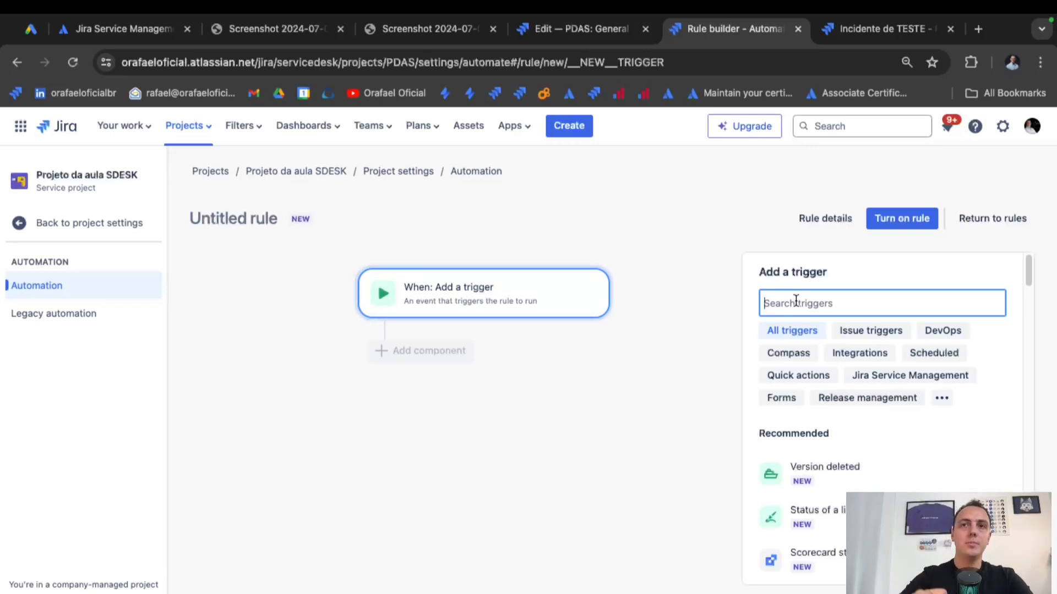
Add a Field value changed trigger on Priority, for any change and all issue operations.
{"action": "type", "text": "upda"}
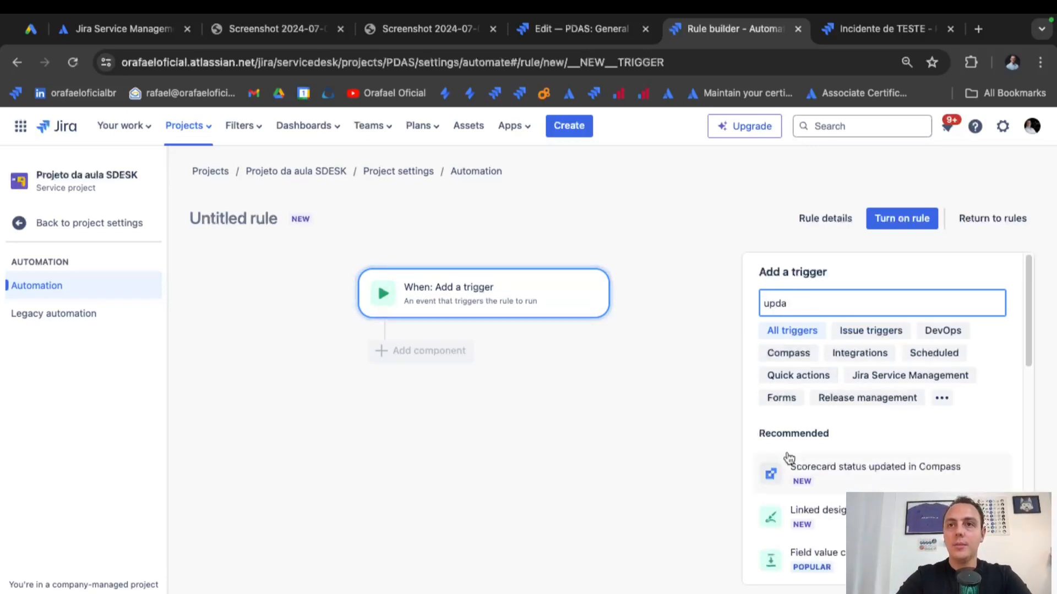
{"action": "scroll", "coordinate": [792, 465], "scroll_direction": "down", "scroll_amount": 2}
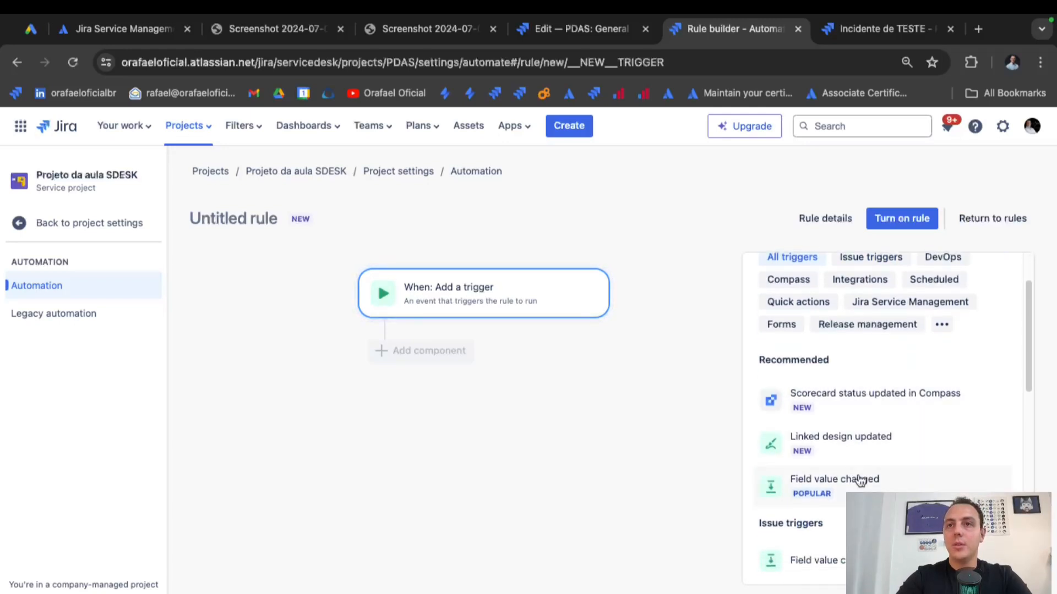
{"action": "left_click", "coordinate": [892, 488]}
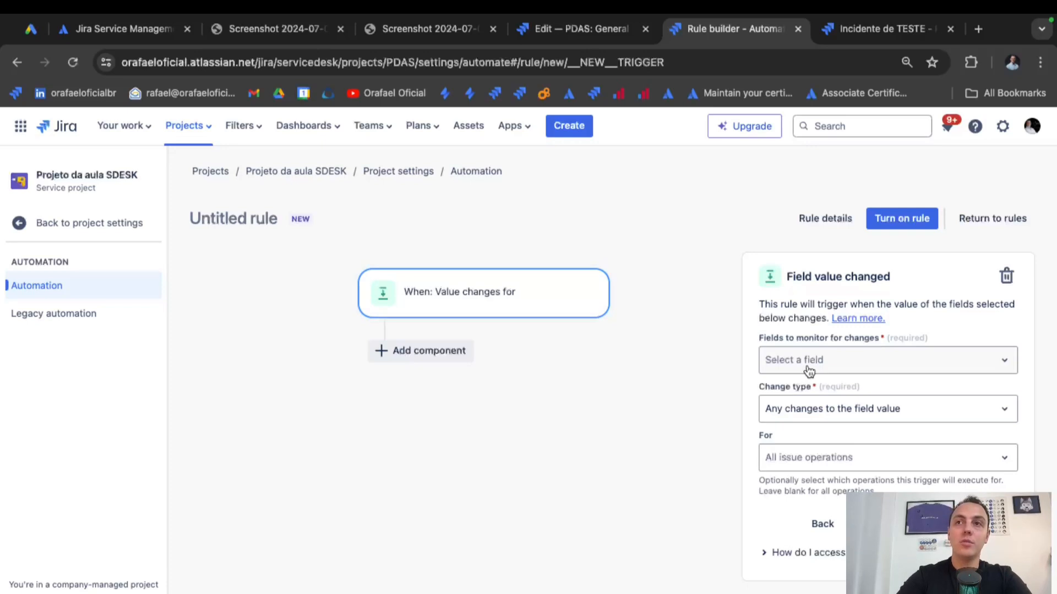
{"action": "left_click", "coordinate": [809, 369]}
{"action": "type", "text": "prio"}
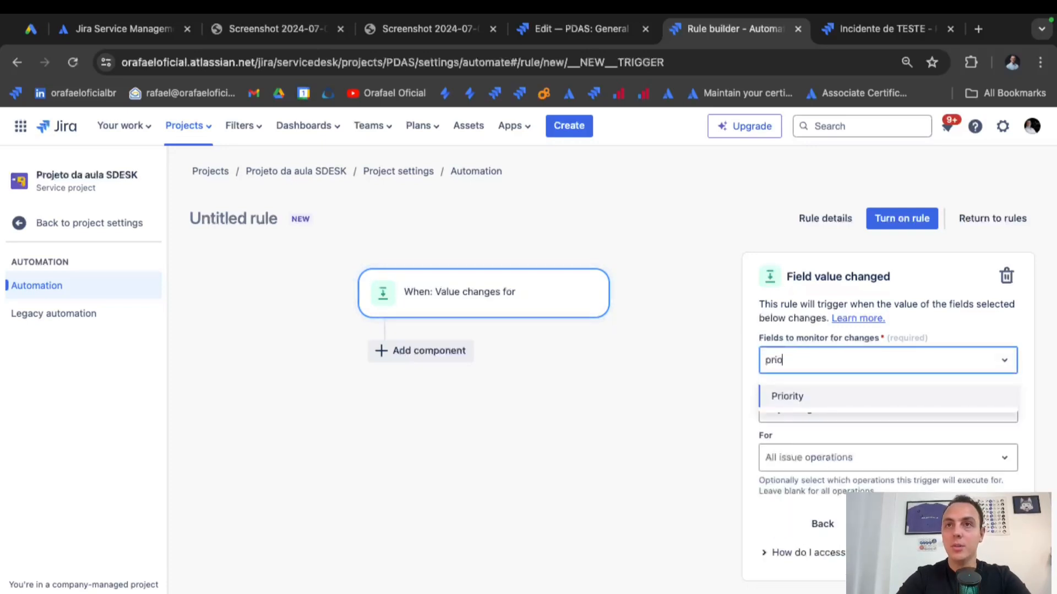
{"action": "left_click", "coordinate": [825, 393]}
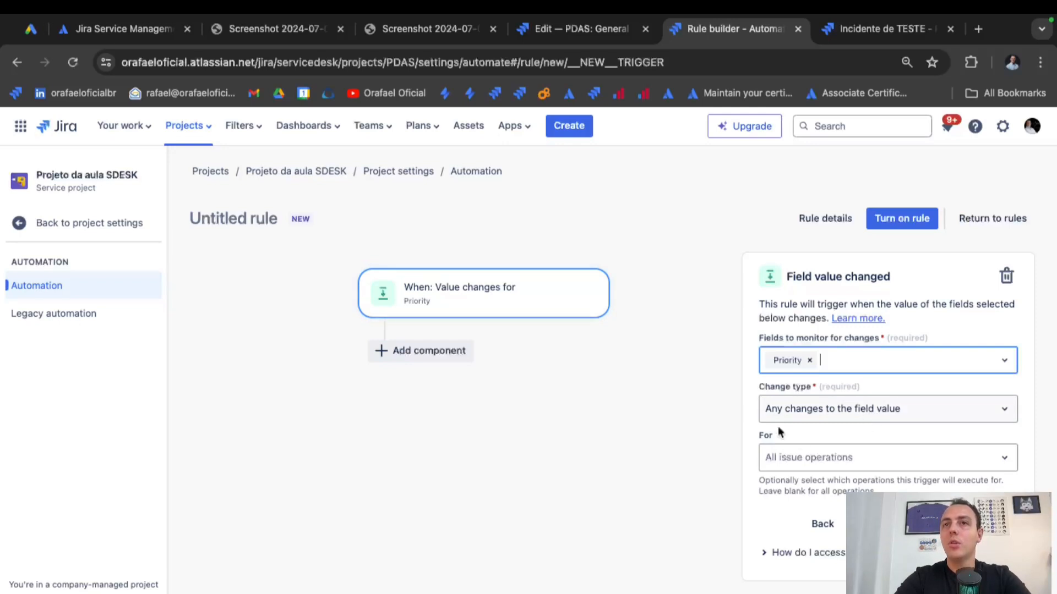
{"action": "left_click", "coordinate": [813, 421]}
{"action": "left_click", "coordinate": [812, 421]}
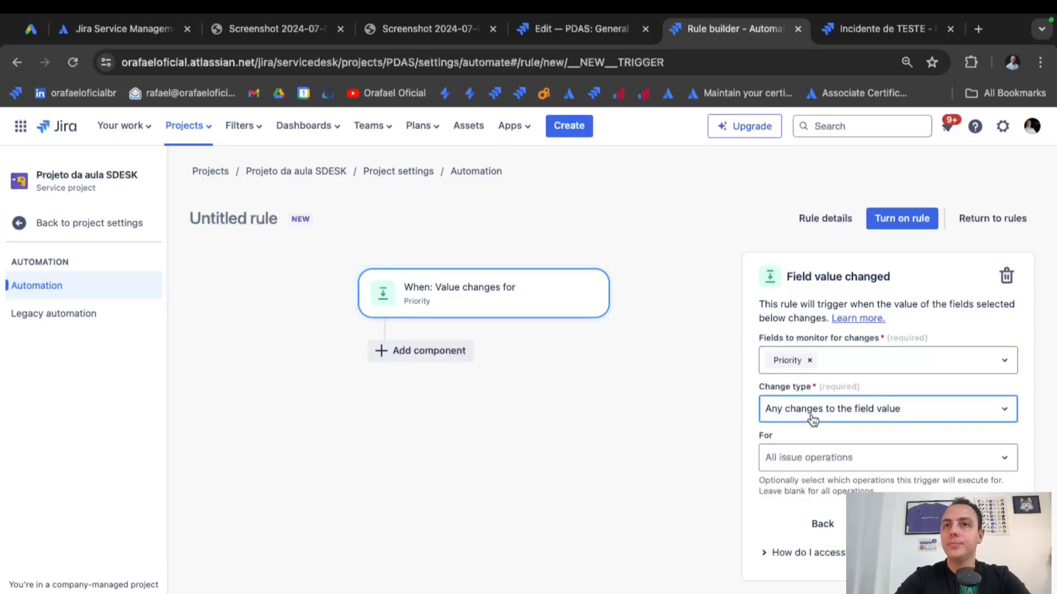
{"action": "left_click", "coordinate": [841, 465]}
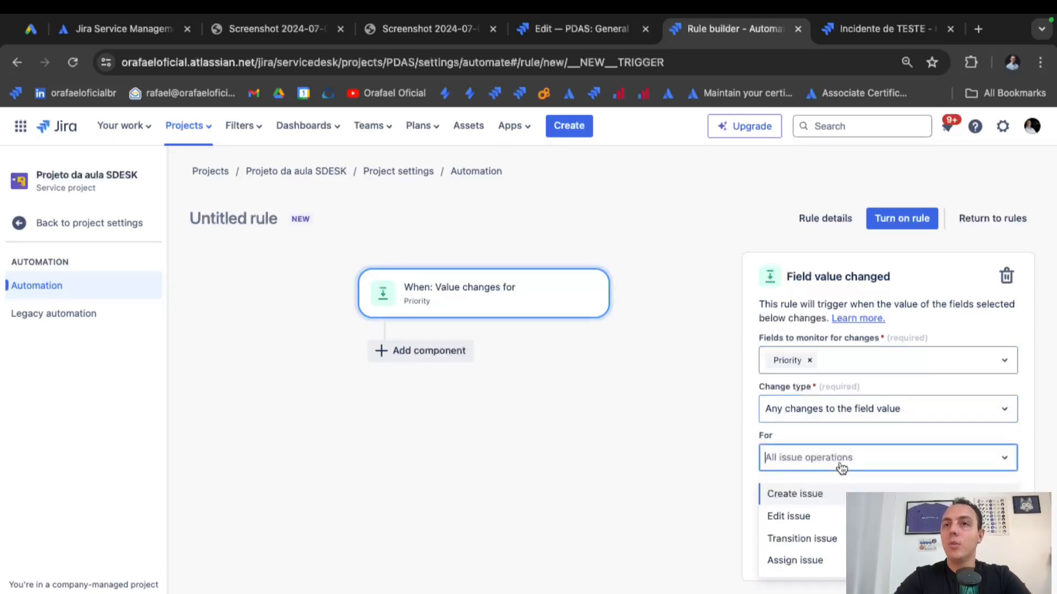
{"action": "left_click", "coordinate": [844, 464]}
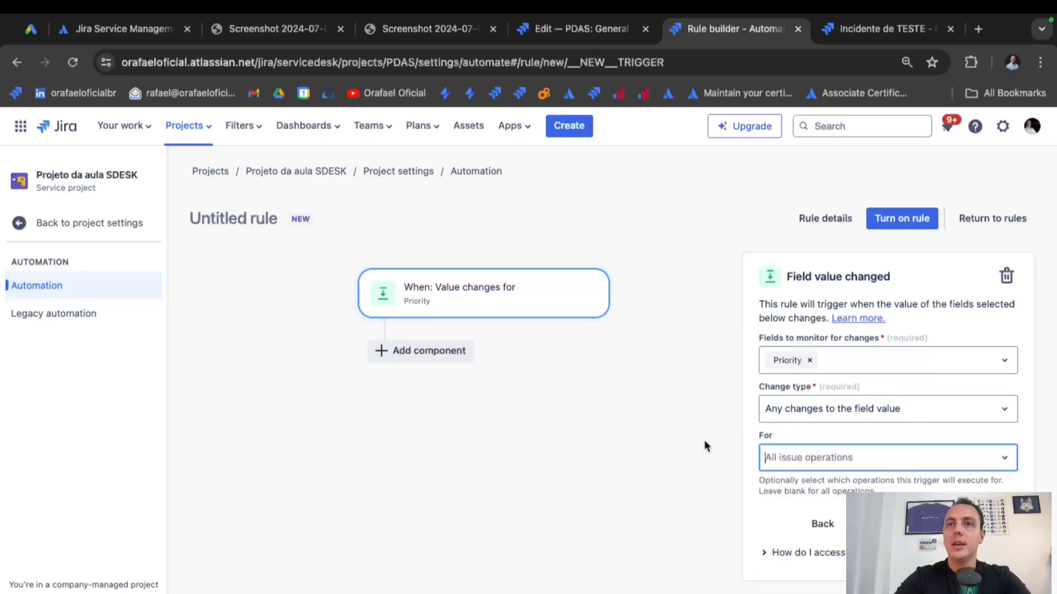
{"action": "left_click", "coordinate": [953, 524]}
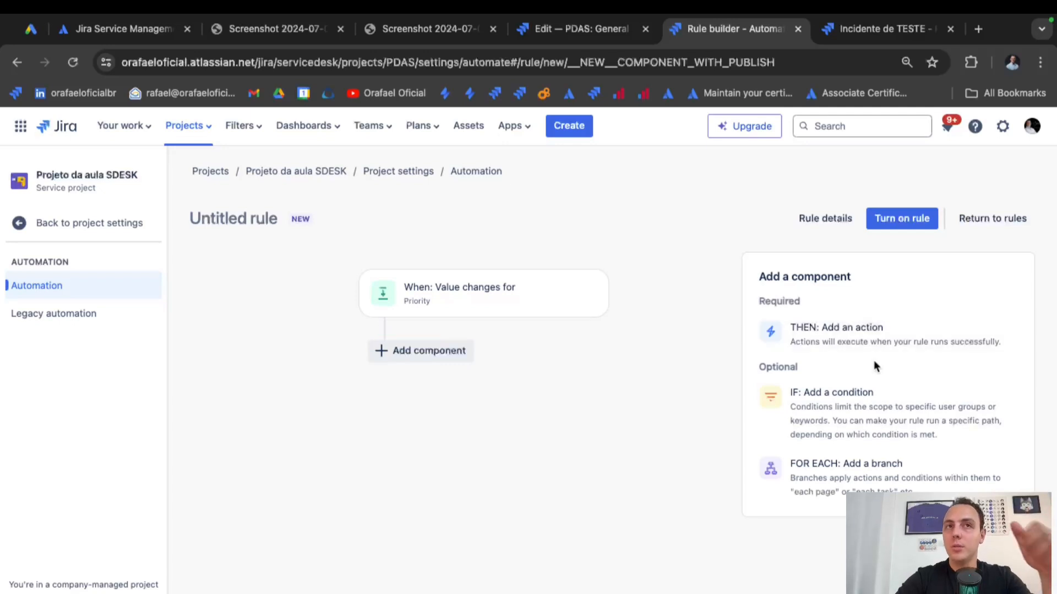
Add an action that comments on the issue.
{"action": "left_click", "coordinate": [829, 329]}
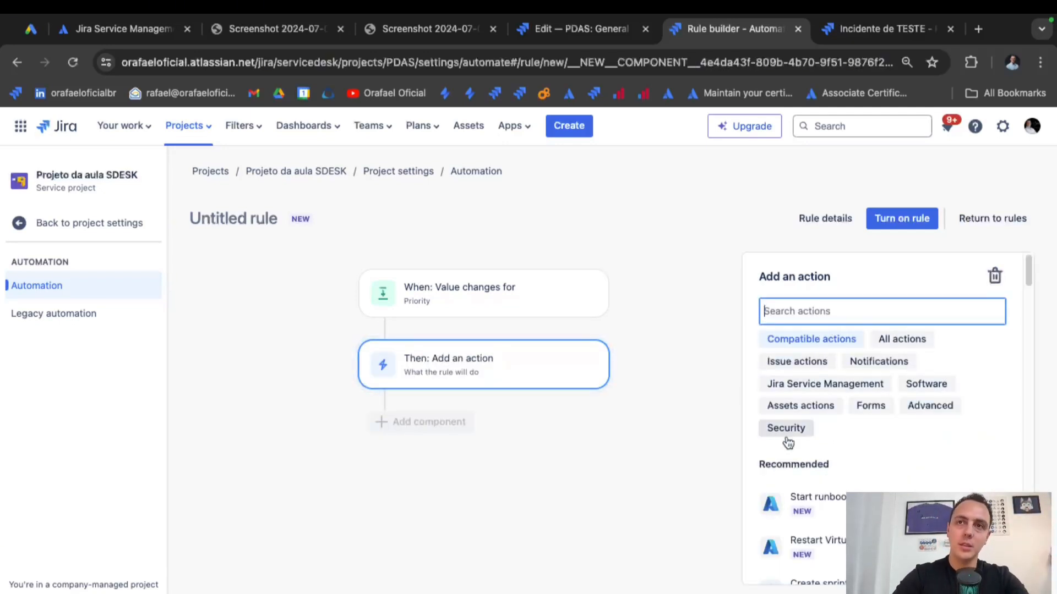
{"action": "scroll", "coordinate": [784, 436], "scroll_direction": "down", "scroll_amount": 3}
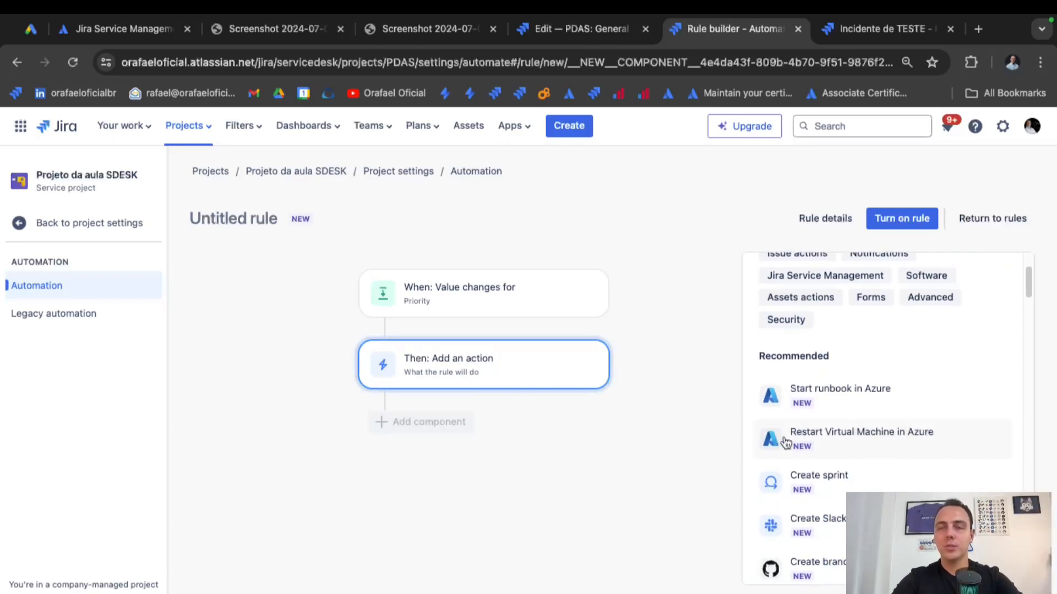
{"action": "scroll", "coordinate": [784, 448], "scroll_direction": "down", "scroll_amount": 5}
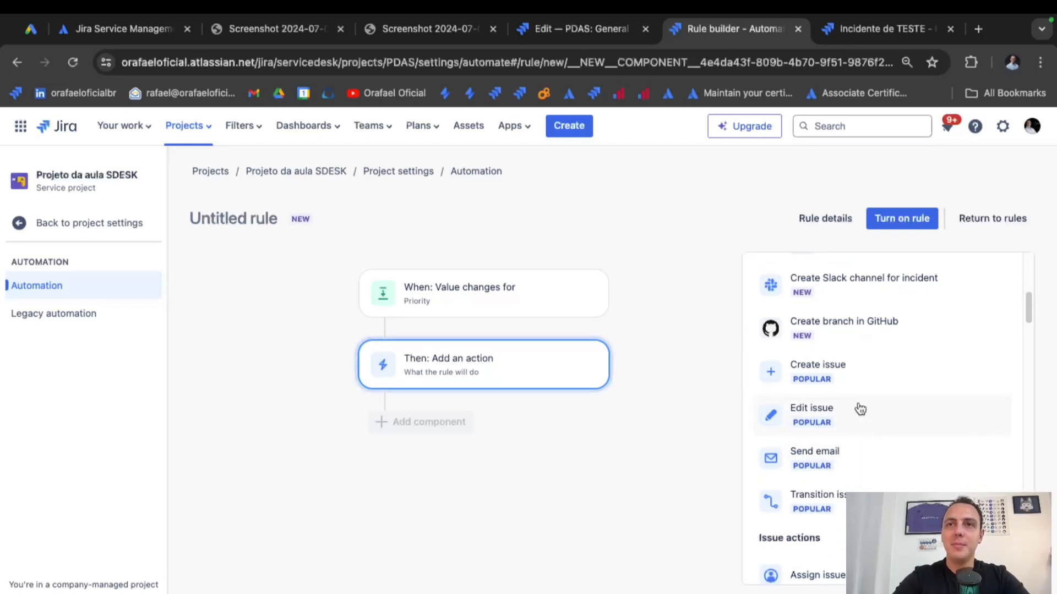
{"action": "scroll", "coordinate": [860, 409], "scroll_direction": "up", "scroll_amount": 2}
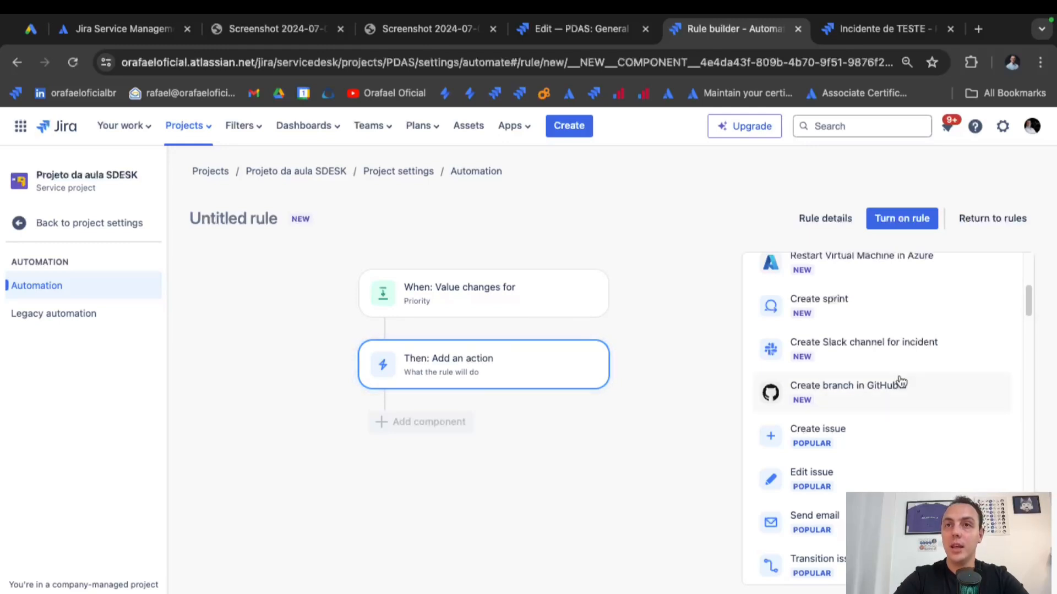
{"action": "scroll", "coordinate": [900, 379], "scroll_direction": "down", "scroll_amount": 1}
{"action": "scroll", "coordinate": [881, 471], "scroll_direction": "up", "scroll_amount": 3}
{"action": "scroll", "coordinate": [864, 408], "scroll_direction": "up", "scroll_amount": 2}
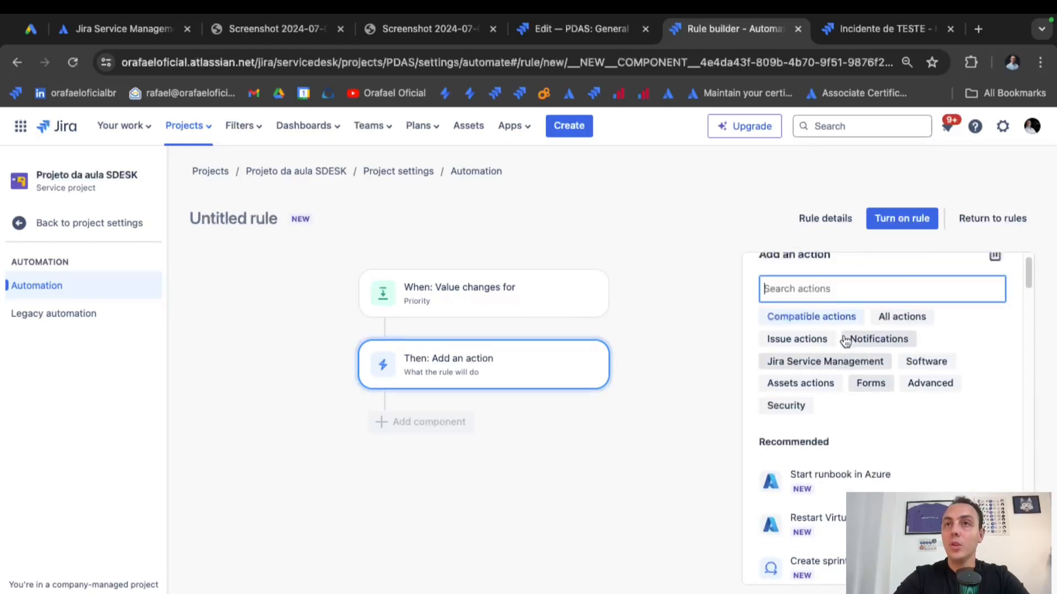
{"action": "left_click", "coordinate": [847, 292]}
{"action": "type", "text": "comm"}
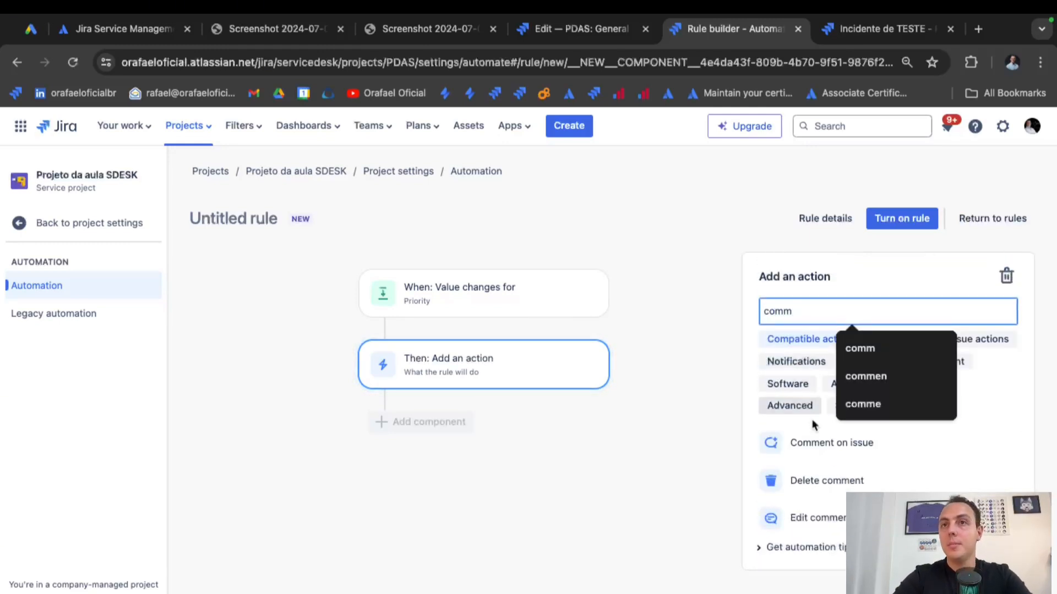
{"action": "left_click", "coordinate": [823, 444]}
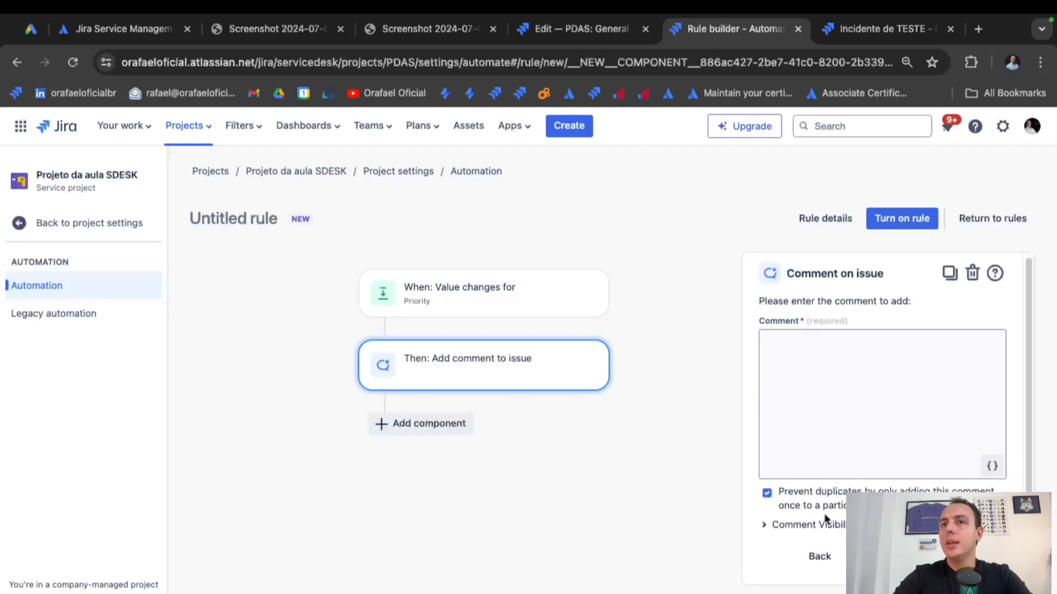
Set the comment visibility to Internal only.
{"action": "left_click", "coordinate": [829, 529]}
{"action": "scroll", "coordinate": [852, 464], "scroll_direction": "down", "scroll_amount": 1}
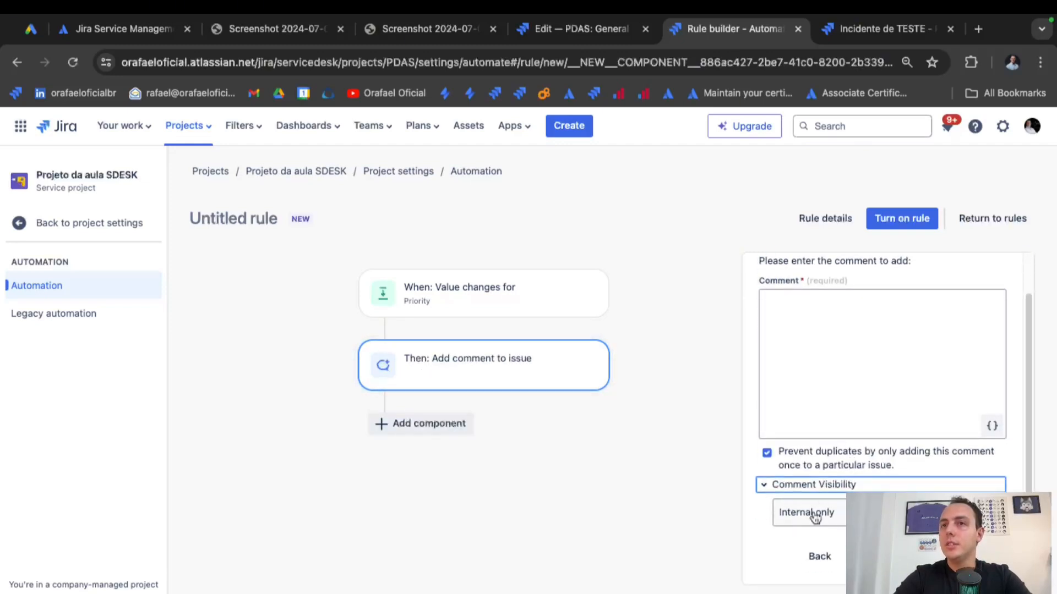
{"action": "left_click", "coordinate": [832, 514]}
{"action": "left_click", "coordinate": [841, 516]}
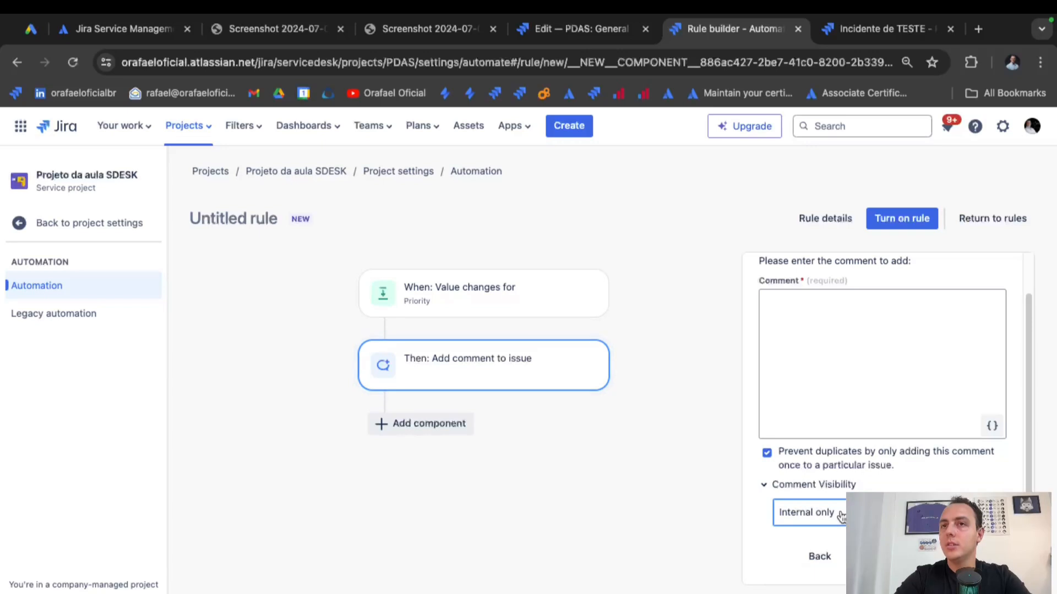
{"action": "scroll", "coordinate": [861, 397], "scroll_direction": "up", "scroll_amount": 1}
Write the comment 'OPA ! Alguém trocou a prioridade !', fixing the accent in Alguém.
{"action": "left_click", "coordinate": [860, 390]}
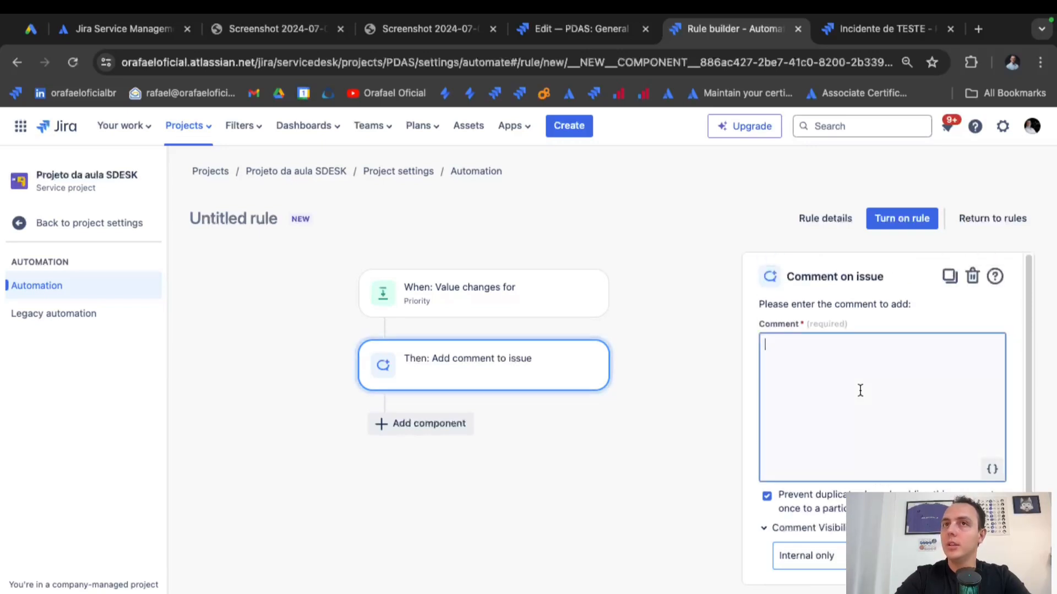
{"action": "type", "text": "OPA !"}
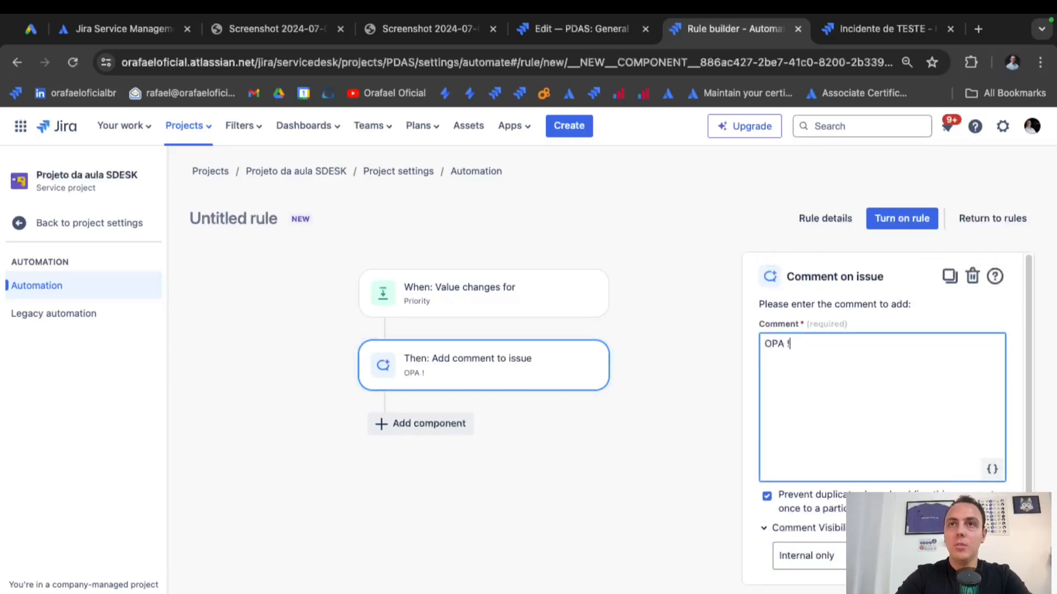
{"action": "type", "text": "AI"}
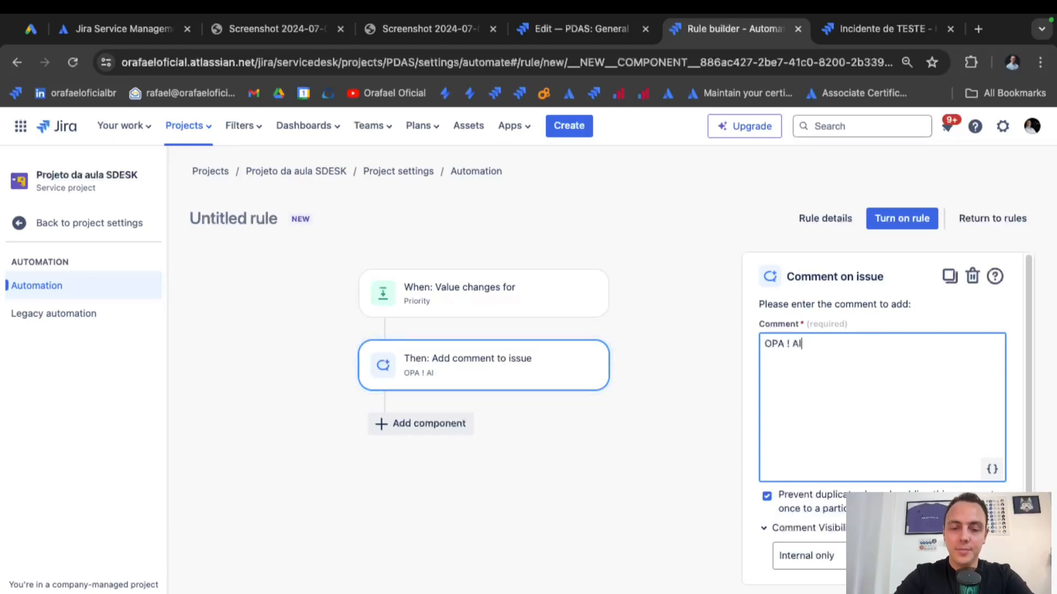
{"action": "type", "text": "guem trocou a prio"}
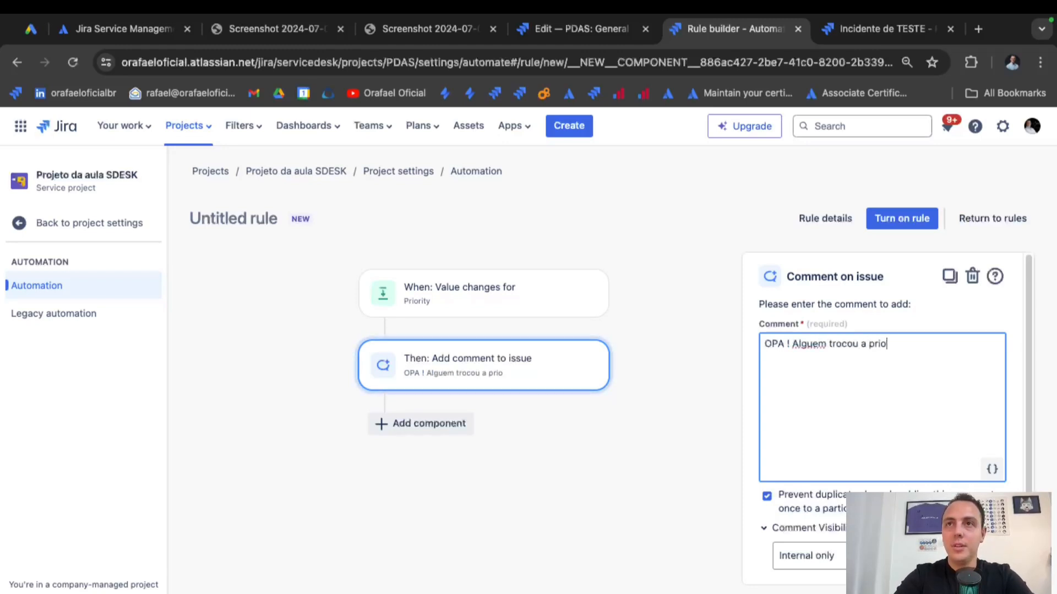
{"action": "type", "text": "ridade !"}
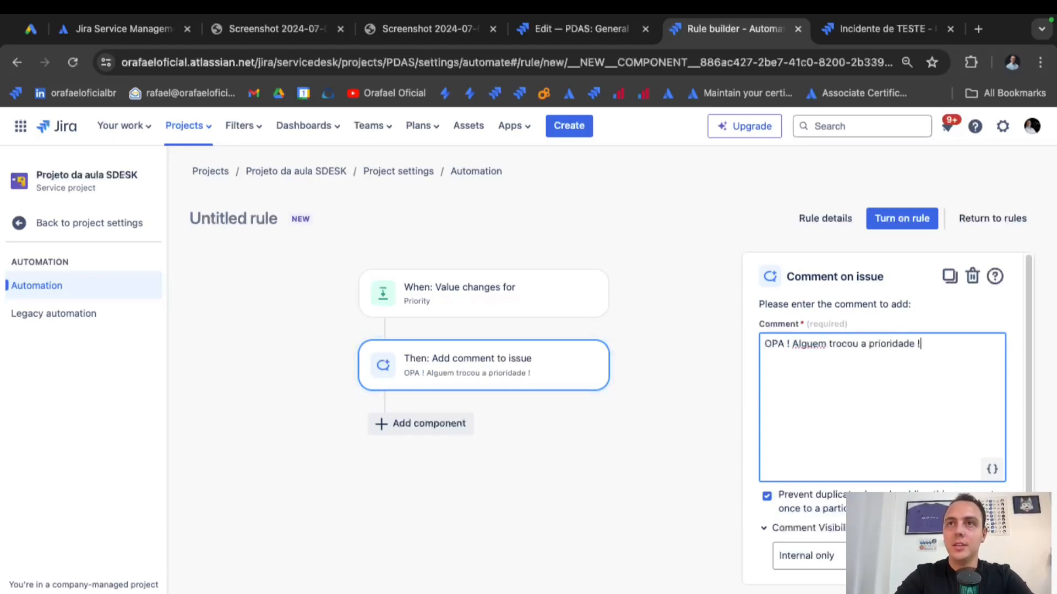
{"action": "left_click", "coordinate": [819, 346]}
{"action": "key", "text": "BackSpace"}
{"action": "type", "text": "é"}
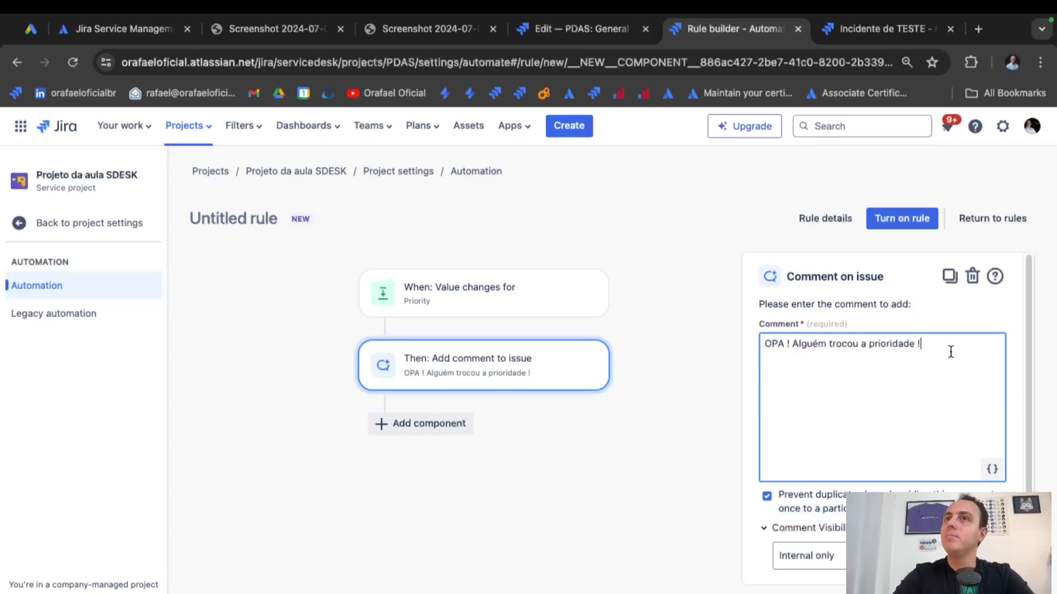
{"action": "left_click_drag", "start_coordinate": [951, 347], "coordinate": [745, 325]}
{"action": "left_click", "coordinate": [935, 364]}
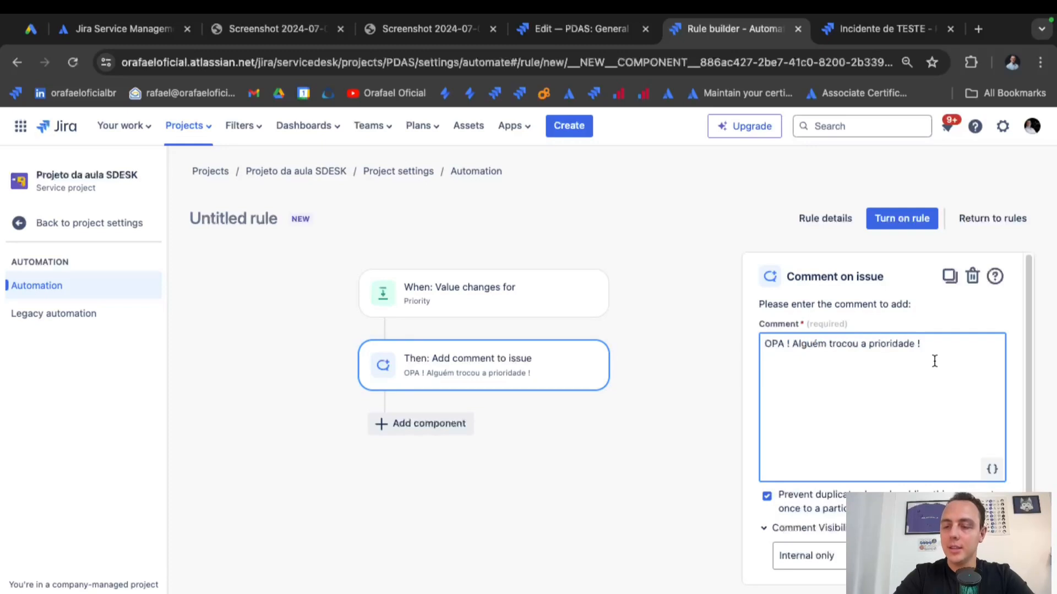
{"action": "key", "text": "Return"}
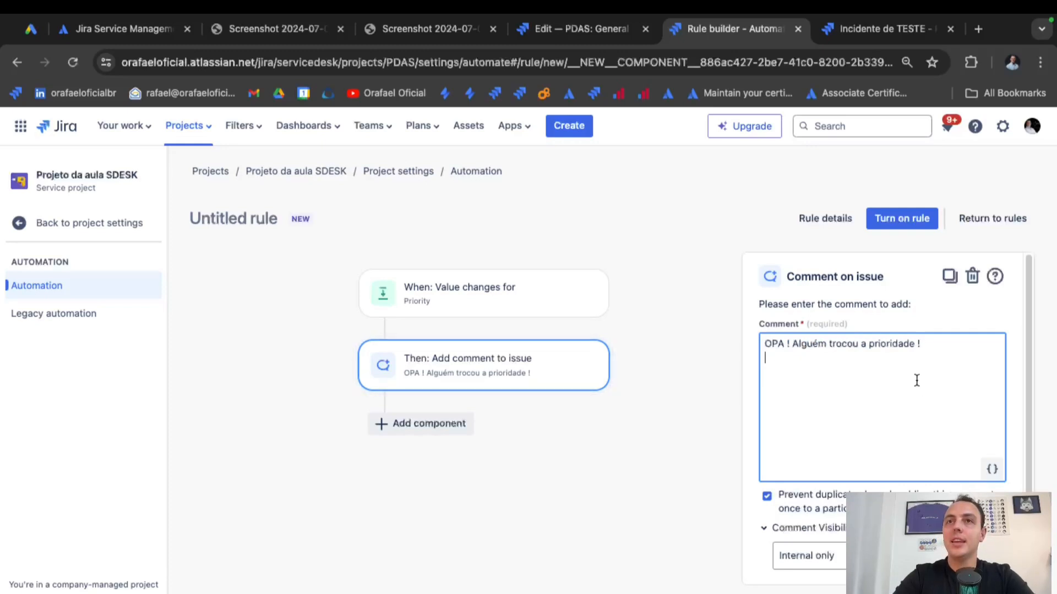
{"action": "left_click", "coordinate": [910, 226]}
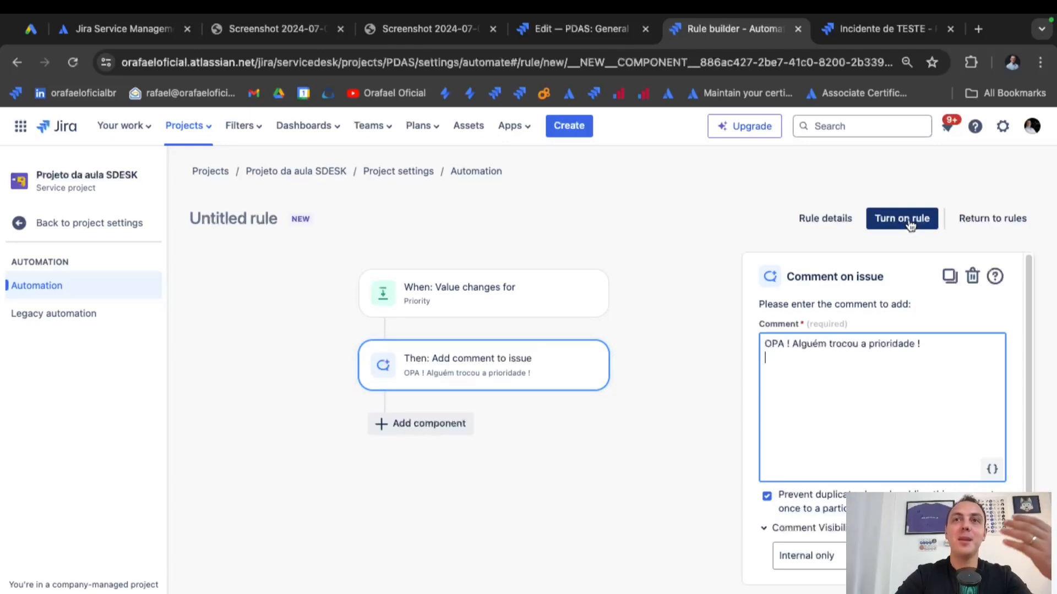
Name the rule 'Quando a prioridade é altera ENTAO Avisa colocando um comentario' and turn it on.
{"action": "left_click", "coordinate": [911, 225]}
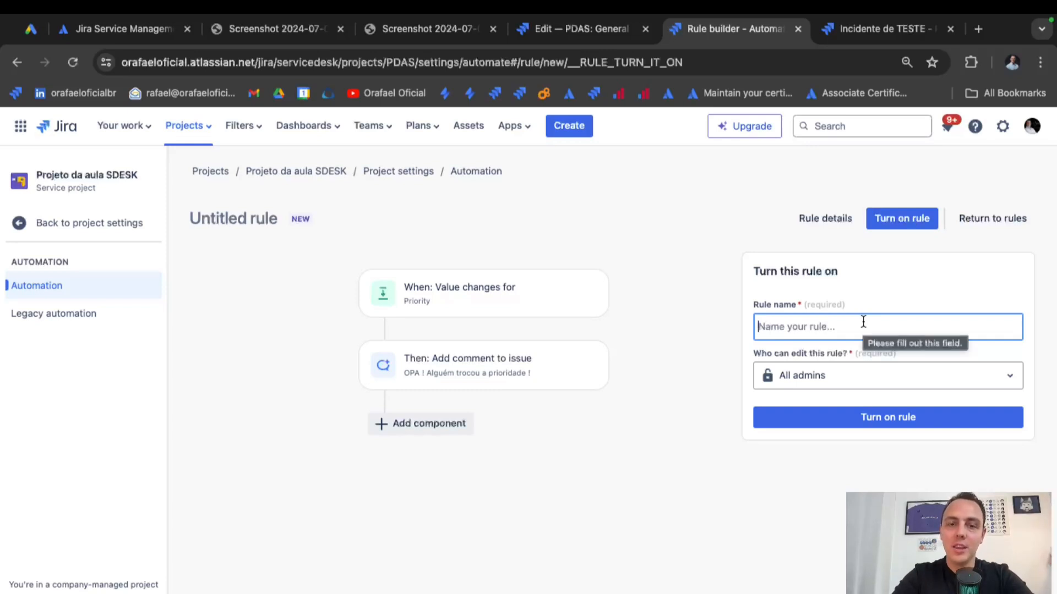
{"action": "type", "text": "Alerta quand"}
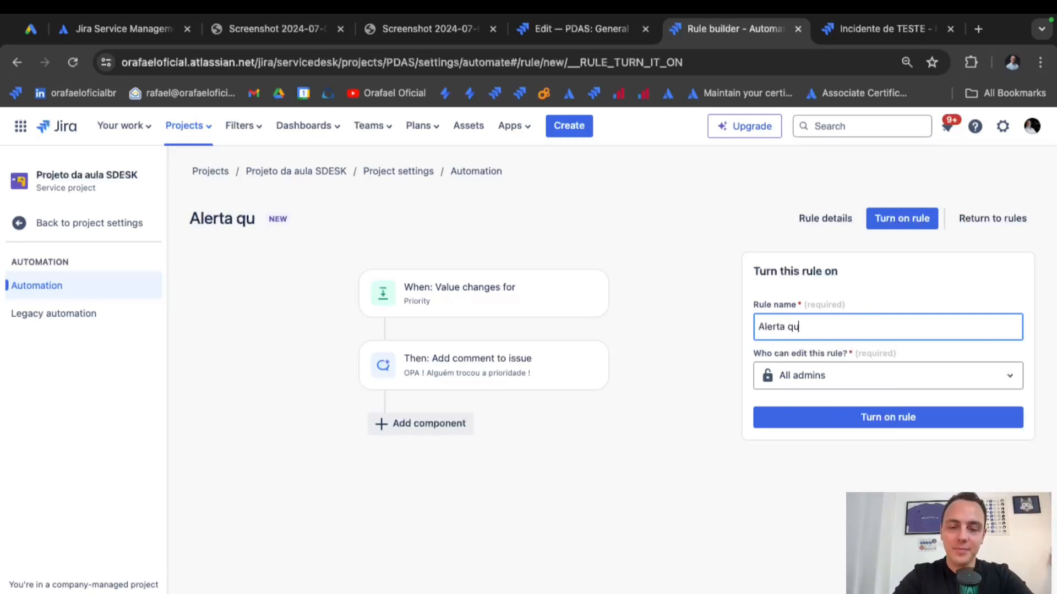
{"action": "key", "text": "BackSpace"}
{"action": "key", "text": "BackSpace"}
{"action": "key", "text": "BackSpace"}
{"action": "key", "text": "BackSpace"}
{"action": "key", "text": "BackSpace"}
{"action": "key", "text": "BackSpace"}
{"action": "key", "text": "BackSpace"}
{"action": "key", "text": "BackSpace"}
{"action": "key", "text": "BackSpace"}
{"action": "key", "text": "BackSpace"}
{"action": "key", "text": "BackSpace"}
{"action": "key", "text": "BackSpace"}
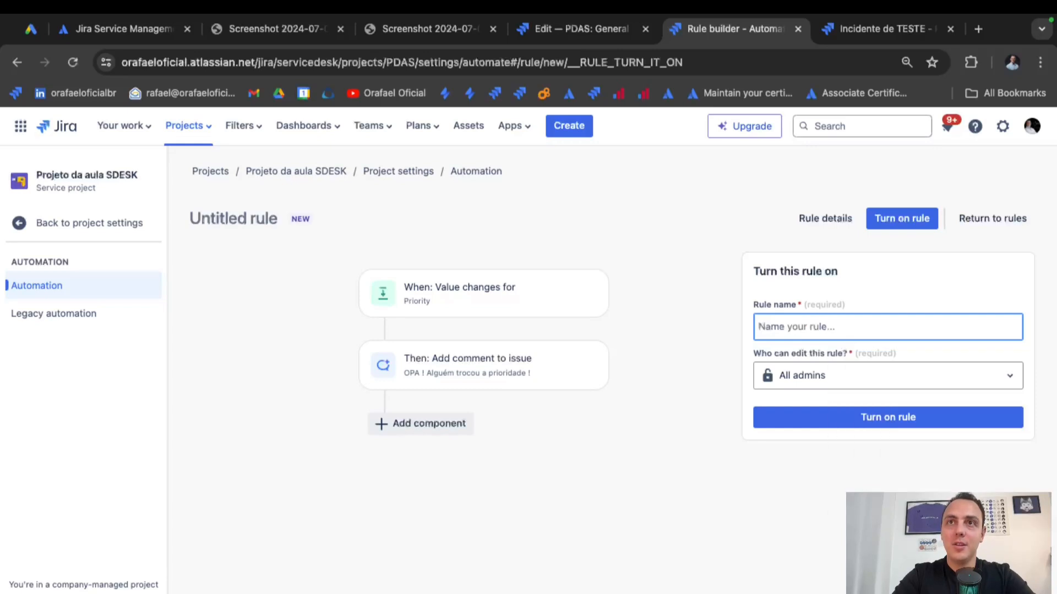
{"action": "type", "text": "Quandp"}
{"action": "key", "text": "BackSpace"}
{"action": "key", "text": "BackSpace"}
{"action": "type", "text": "o a prioridade"}
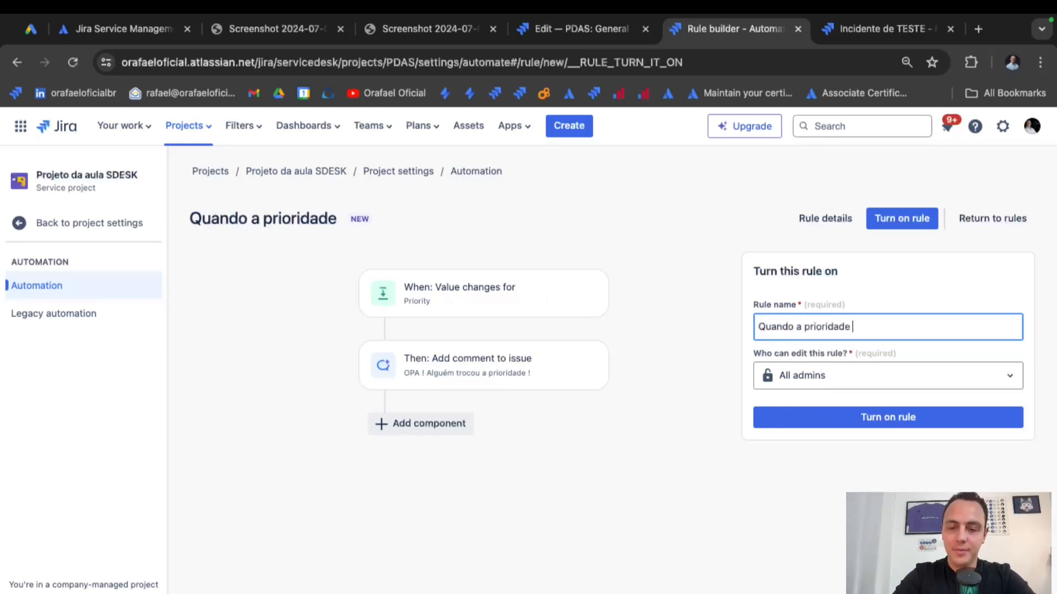
{"action": "type", "text": " é altera ENTAO"}
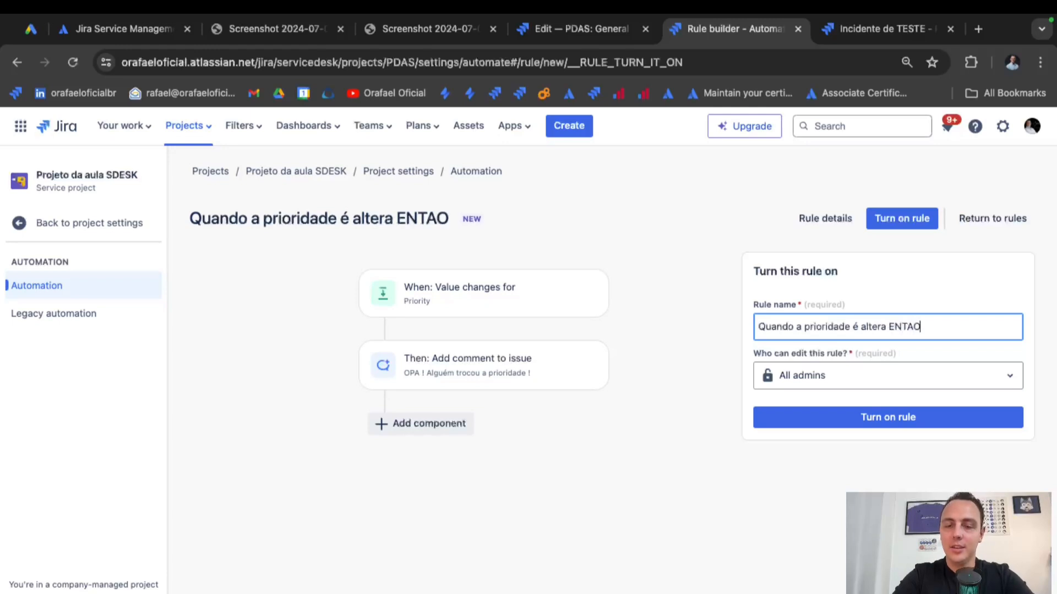
{"action": "type", "text": " Avisa"}
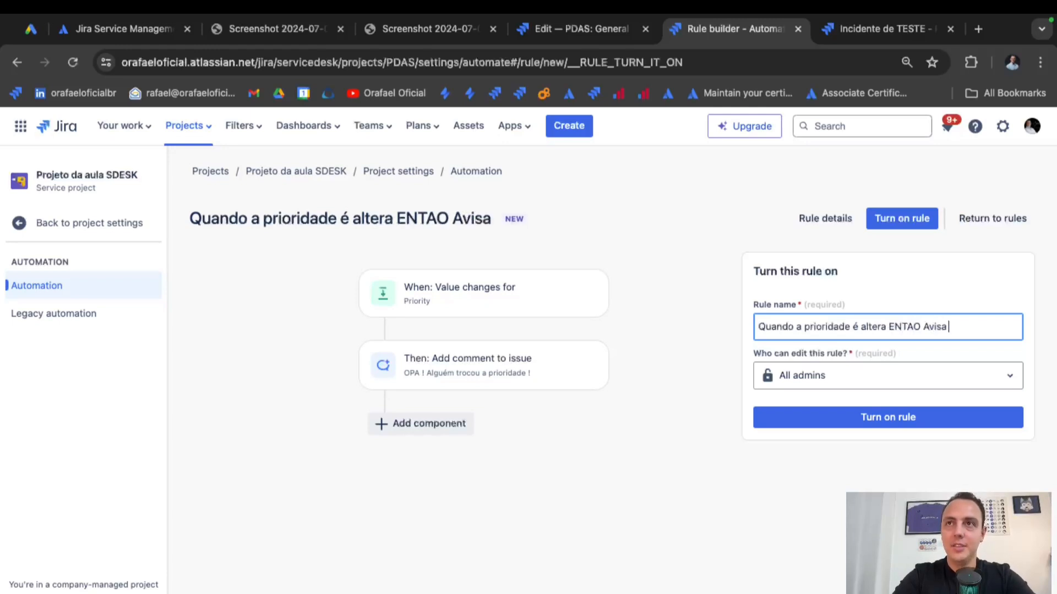
{"action": "type", "text": " colocando u"}
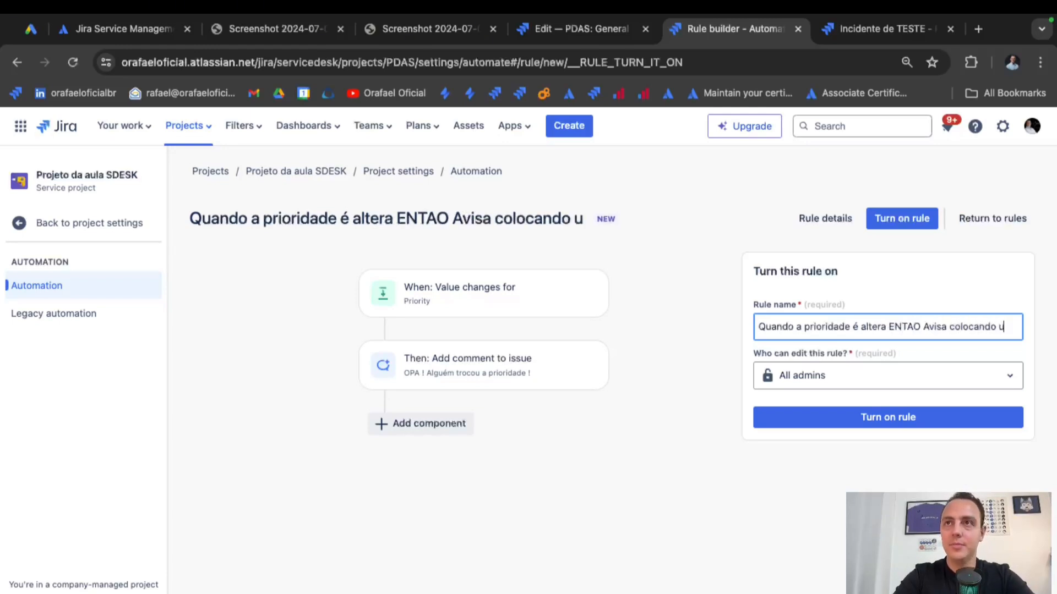
{"action": "type", "text": "m comentario"}
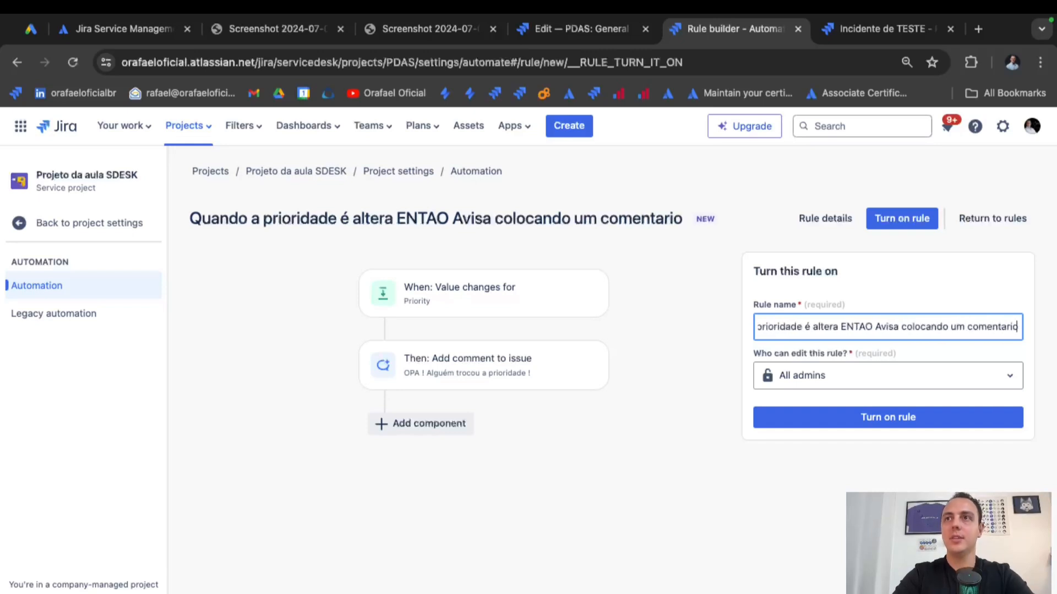
{"action": "left_click", "coordinate": [902, 220]}
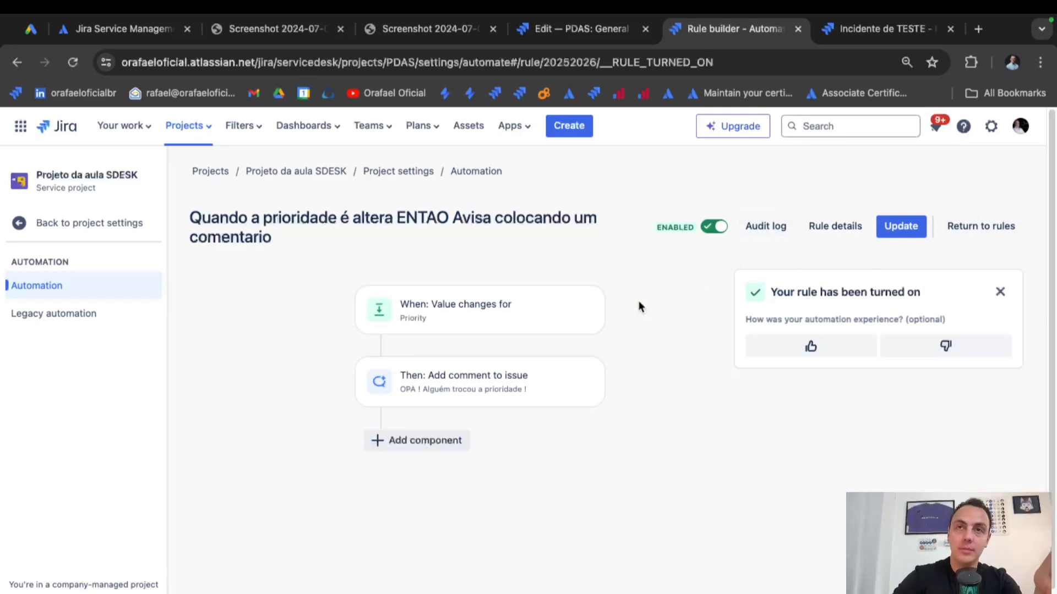
View the rule's audit log, then open Projeto da aula SDESK in the workflow editor tab.
{"action": "left_click", "coordinate": [767, 235]}
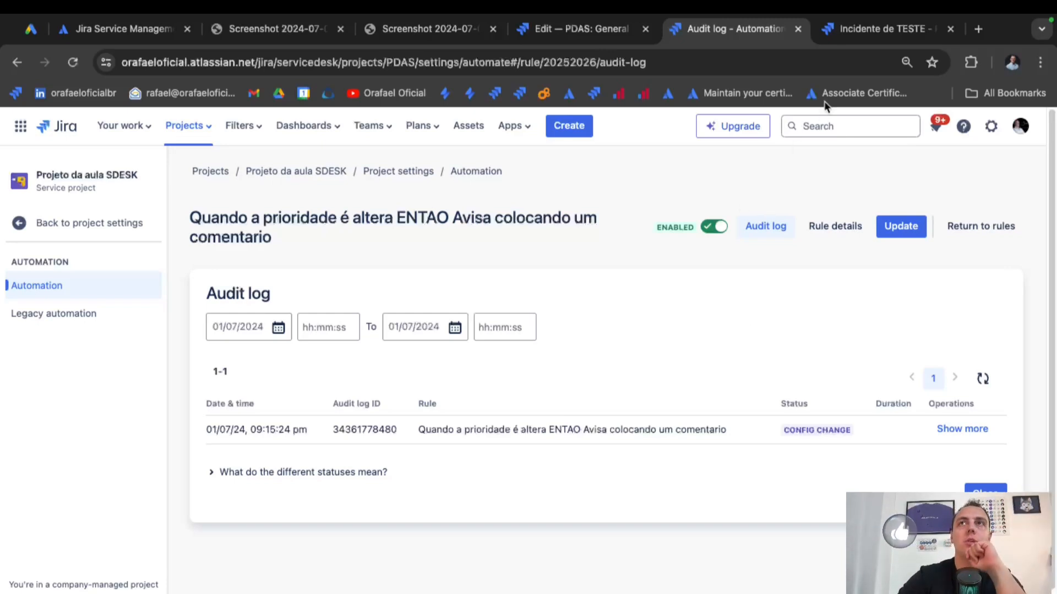
{"action": "left_click", "coordinate": [855, 30]}
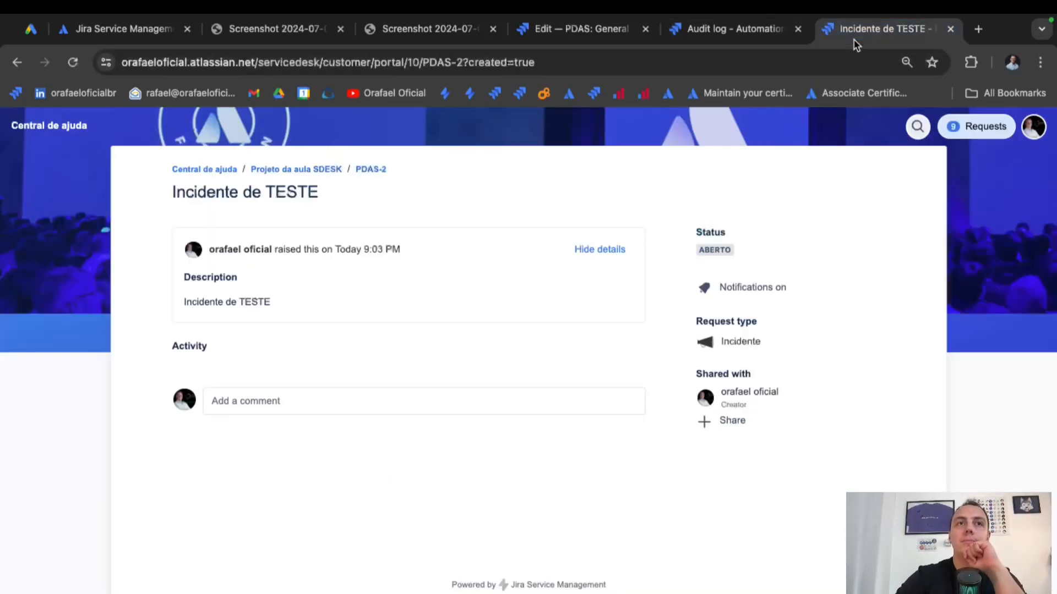
{"action": "left_click", "coordinate": [768, 33]}
{"action": "left_click", "coordinate": [589, 32]}
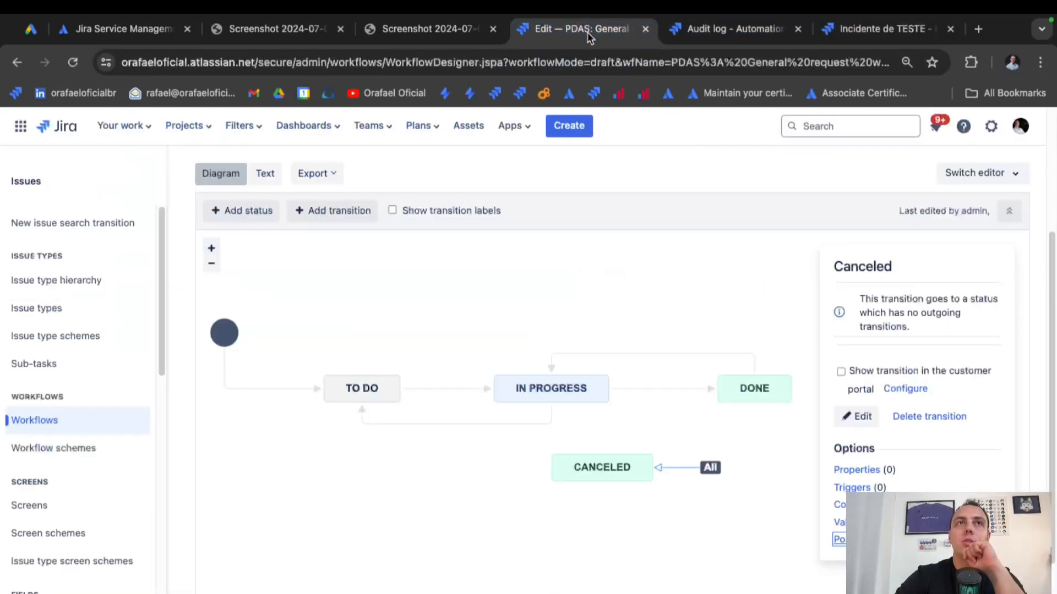
{"action": "left_click", "coordinate": [202, 130]}
{"action": "left_click", "coordinate": [305, 296]}
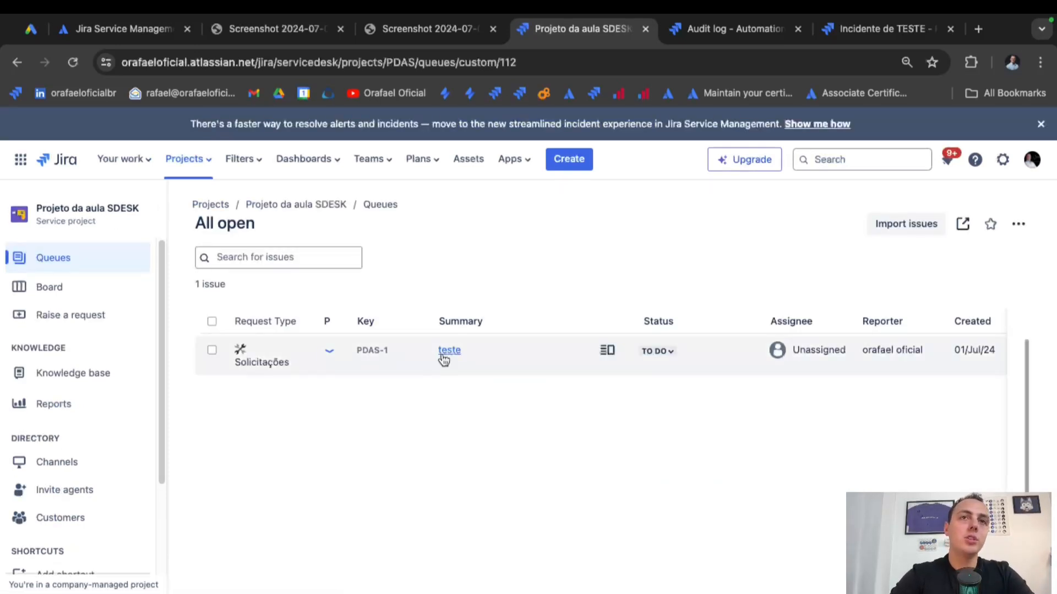
Change PDAS-1's priority from Low to P1, then return to the rule's audit log.
{"action": "left_click", "coordinate": [447, 352]}
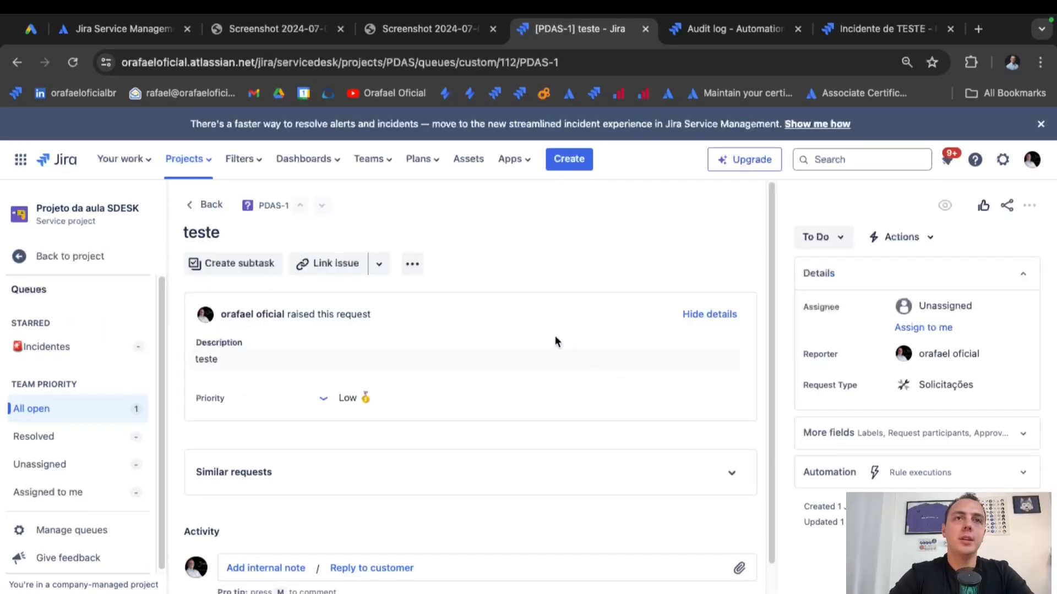
{"action": "left_click", "coordinate": [360, 385]}
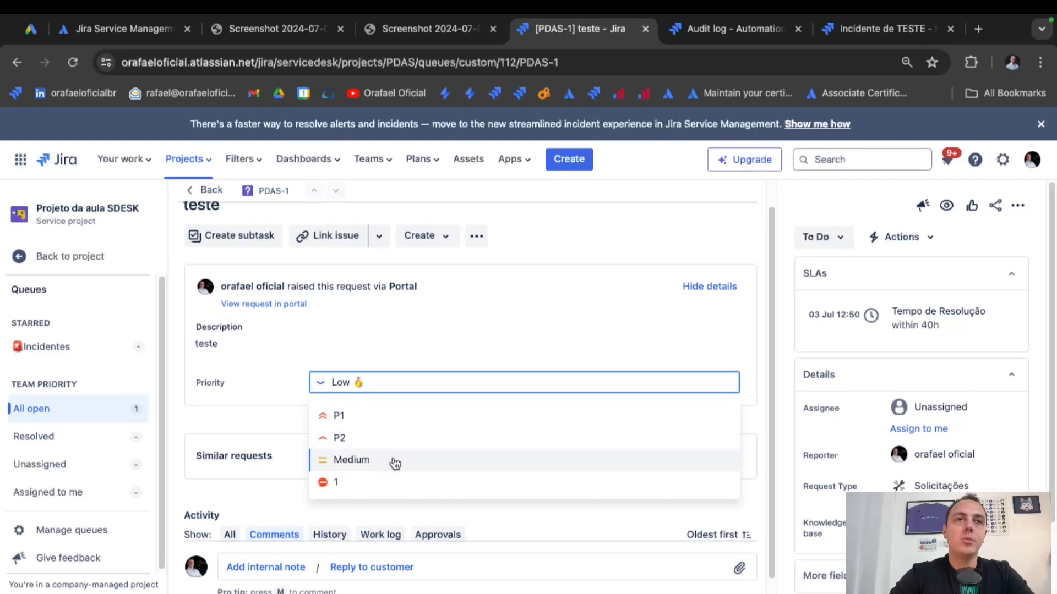
{"action": "left_click", "coordinate": [384, 417]}
{"action": "scroll", "coordinate": [552, 429], "scroll_direction": "down", "scroll_amount": 1}
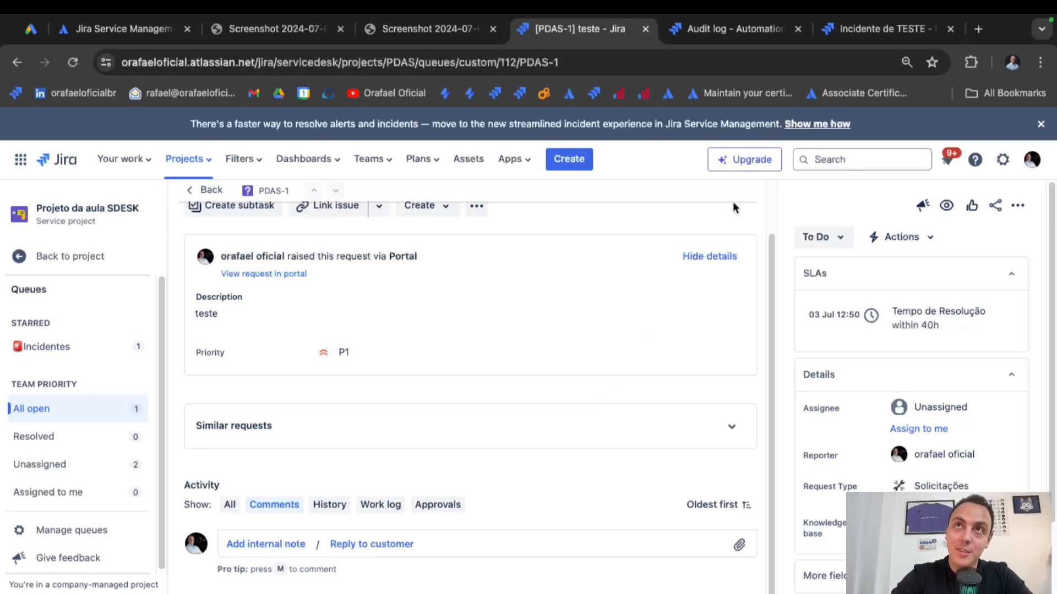
{"action": "left_click", "coordinate": [753, 38]}
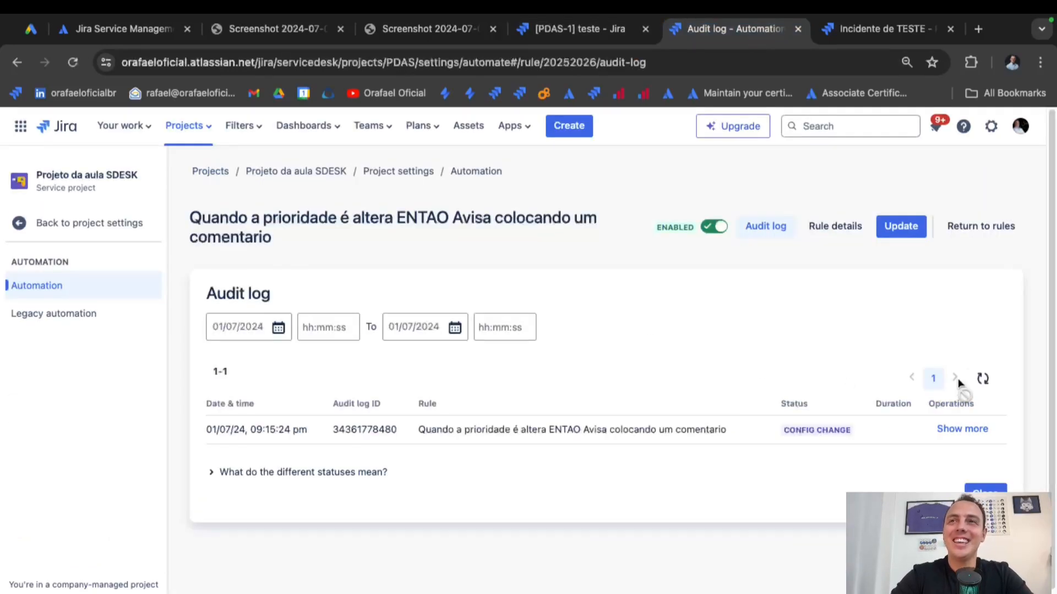
Refresh the audit log, check the successful run's added comment, then return to PDAS-1.
{"action": "left_click", "coordinate": [982, 380]}
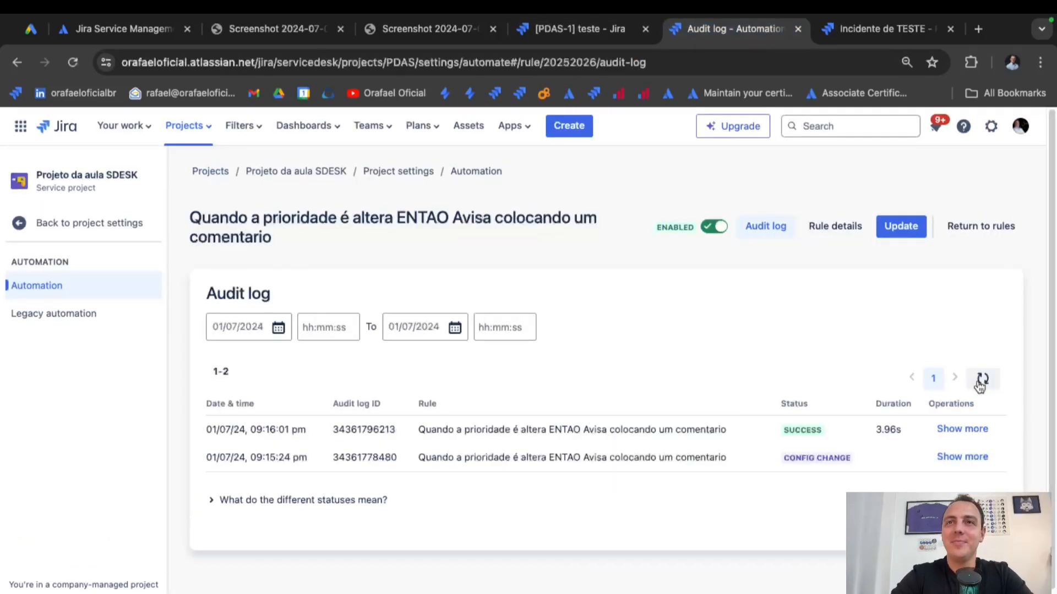
{"action": "left_click", "coordinate": [962, 430]}
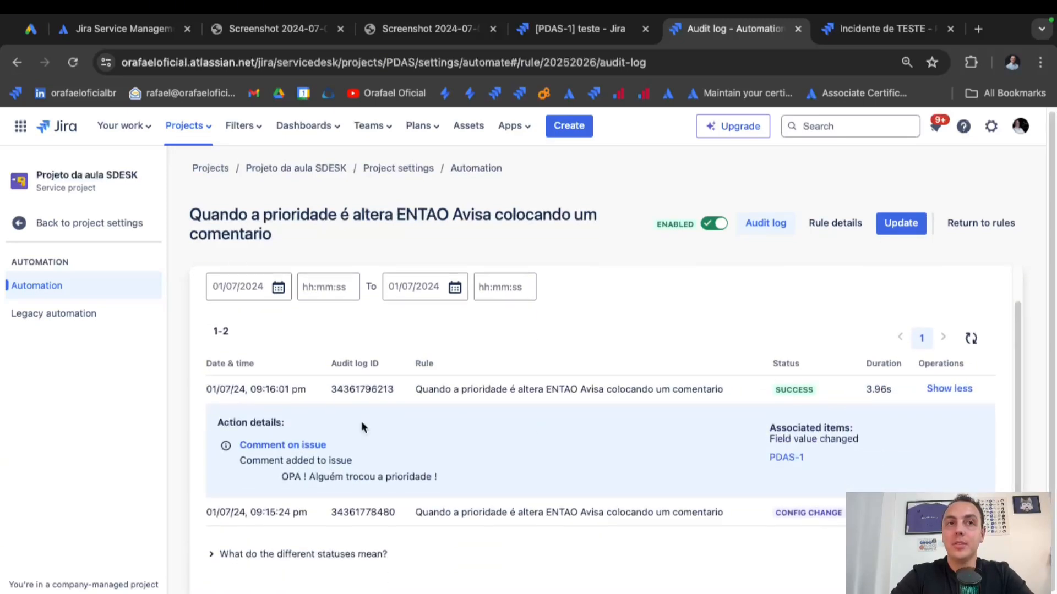
{"action": "triple_click", "coordinate": [336, 476]}
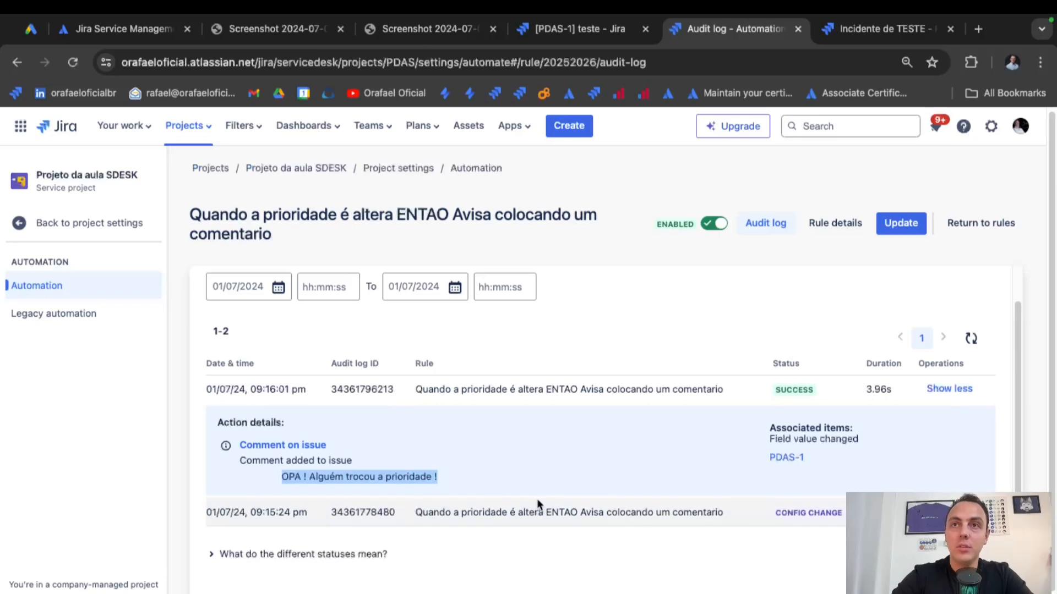
{"action": "left_click", "coordinate": [815, 467]}
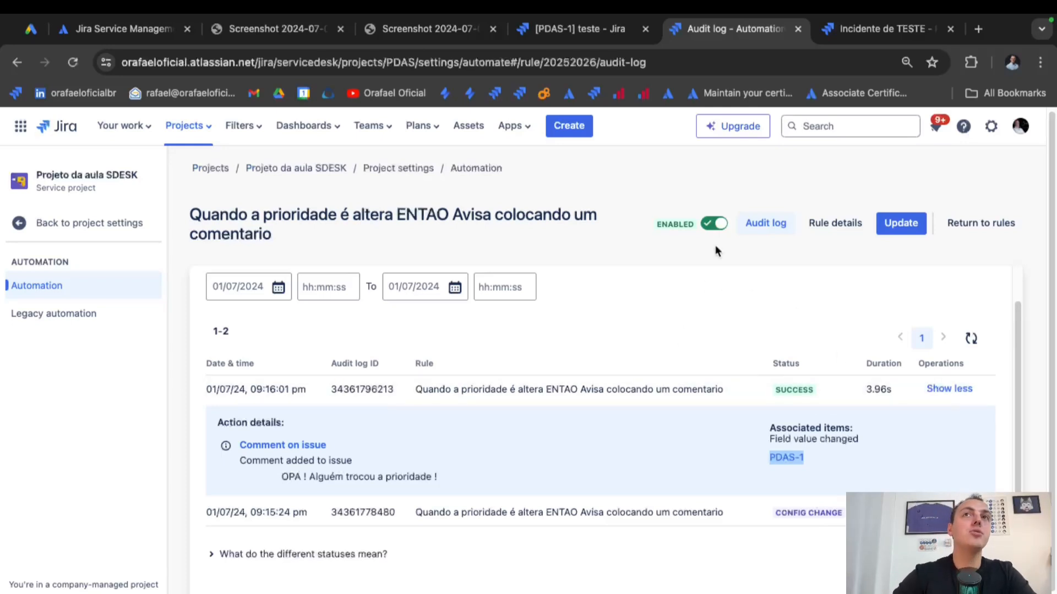
{"action": "left_click", "coordinate": [583, 29]}
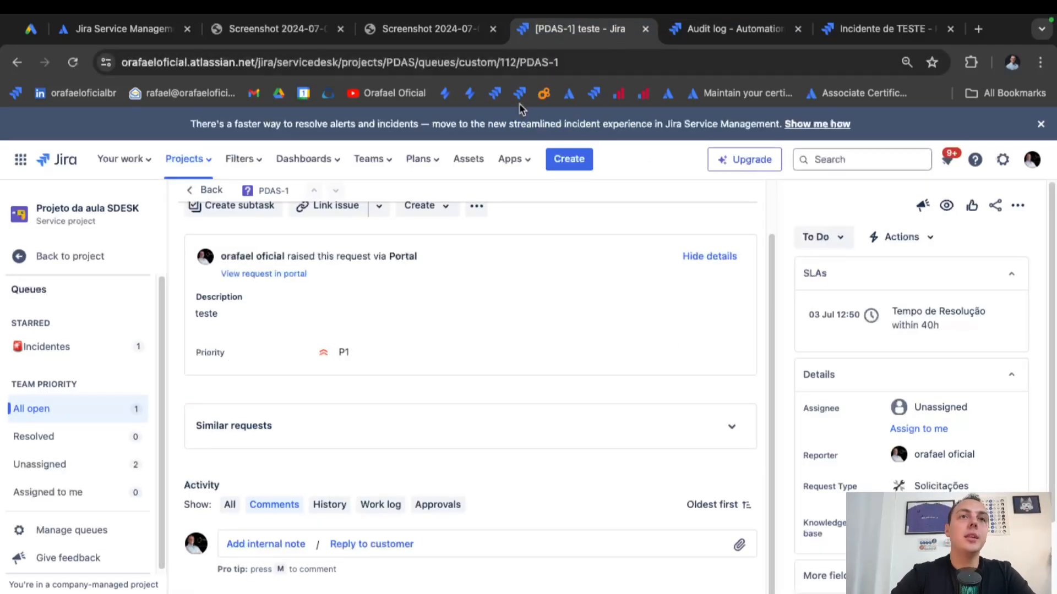
Inspect PDAS-1's automated internal note from Automation for Jira in the Activity section.
{"action": "scroll", "coordinate": [324, 337], "scroll_direction": "down", "scroll_amount": 2}
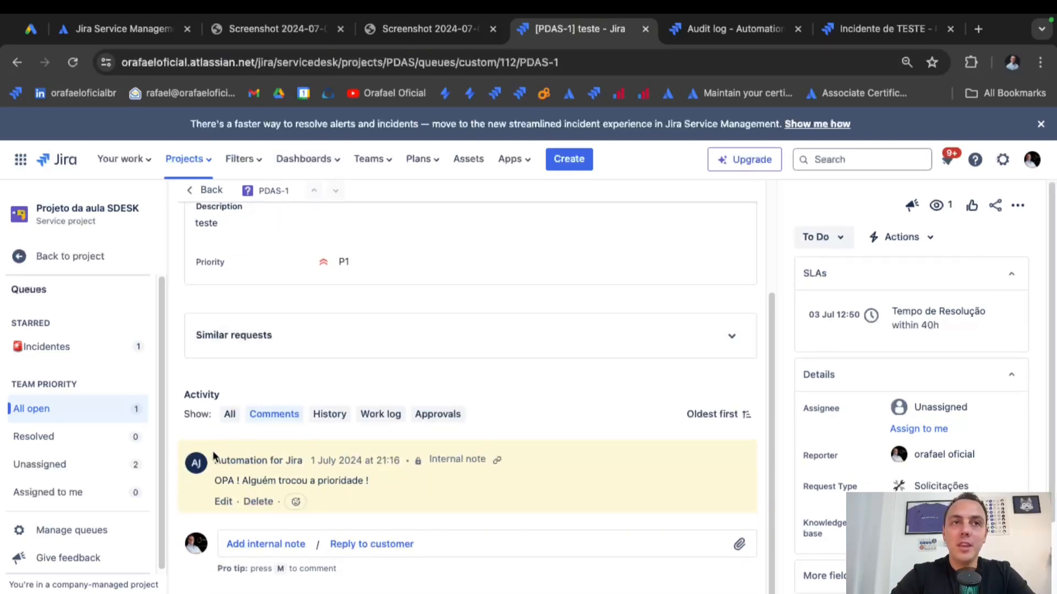
{"action": "left_click_drag", "start_coordinate": [214, 454], "coordinate": [311, 455]}
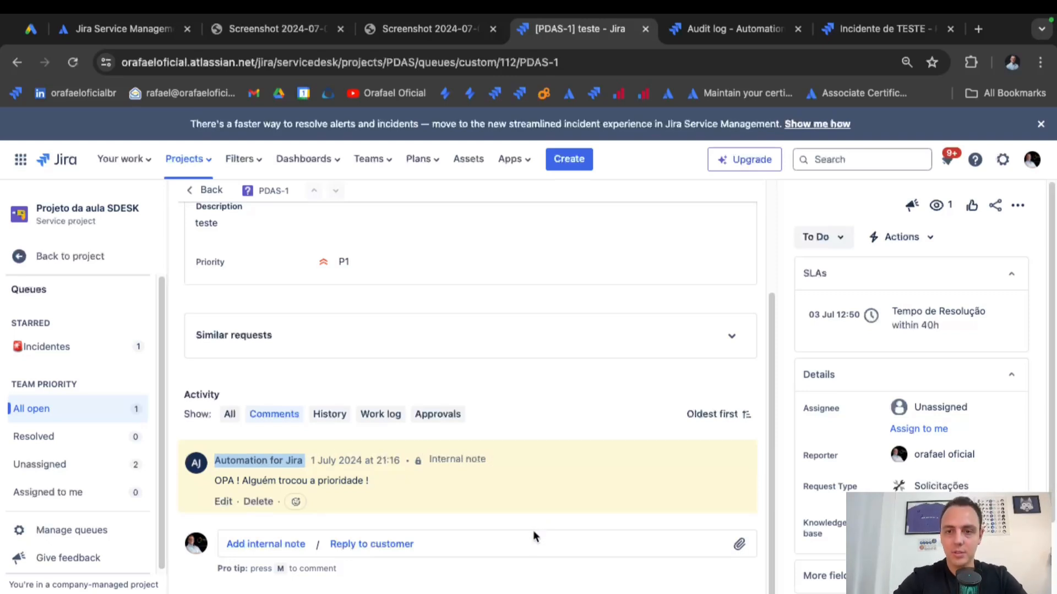
{"action": "triple_click", "coordinate": [243, 479]}
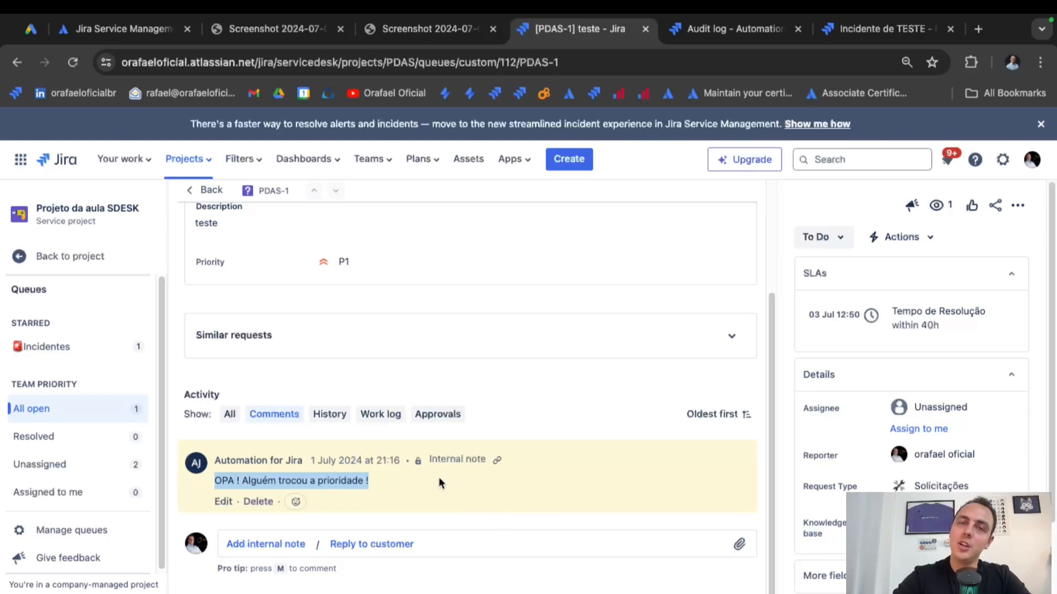
{"action": "left_click_drag", "start_coordinate": [444, 459], "coordinate": [491, 460]}
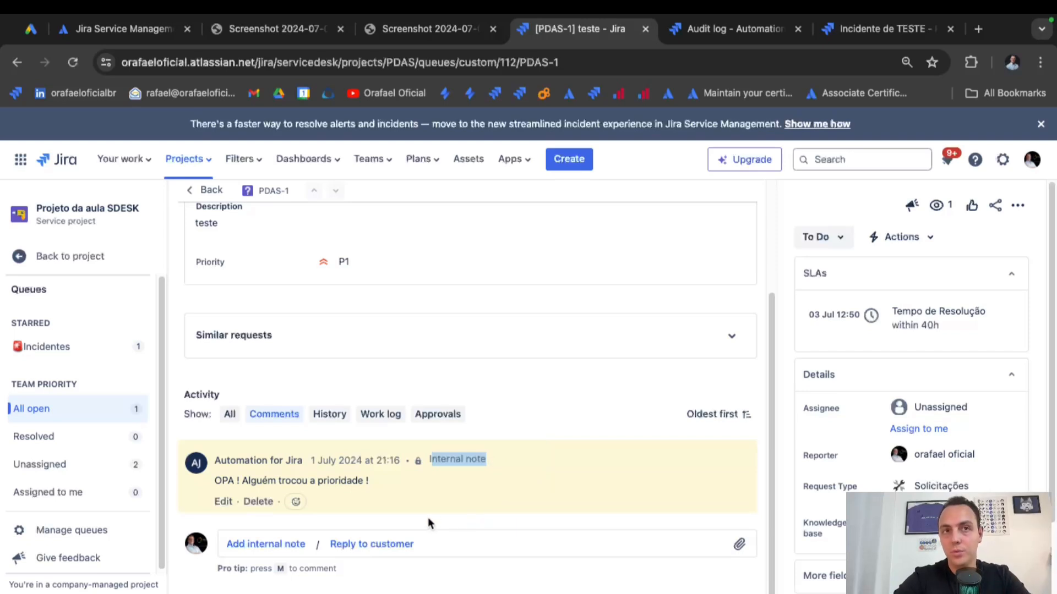
Try the Add internal note and Reply to customer editors, then return to the rule's audit log.
{"action": "left_click", "coordinate": [294, 545]}
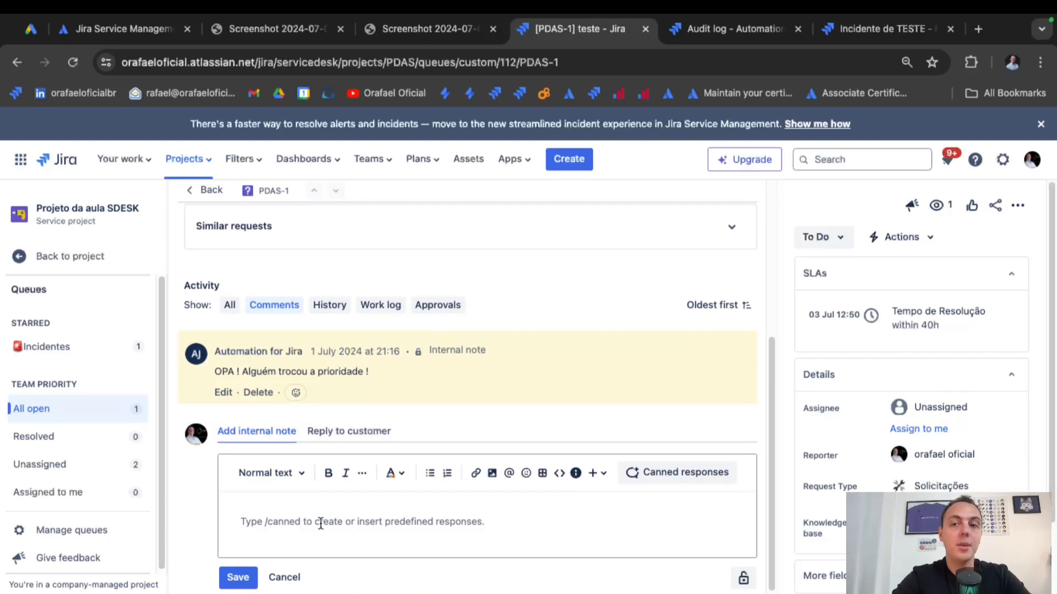
{"action": "left_click", "coordinate": [337, 440]}
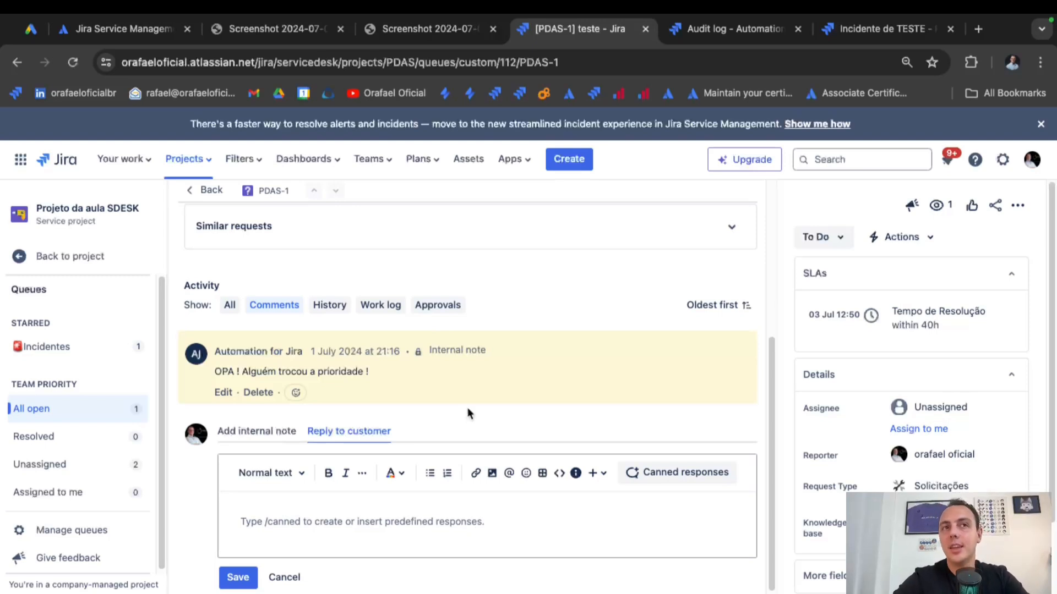
{"action": "scroll", "coordinate": [467, 413], "scroll_direction": "up", "scroll_amount": 2}
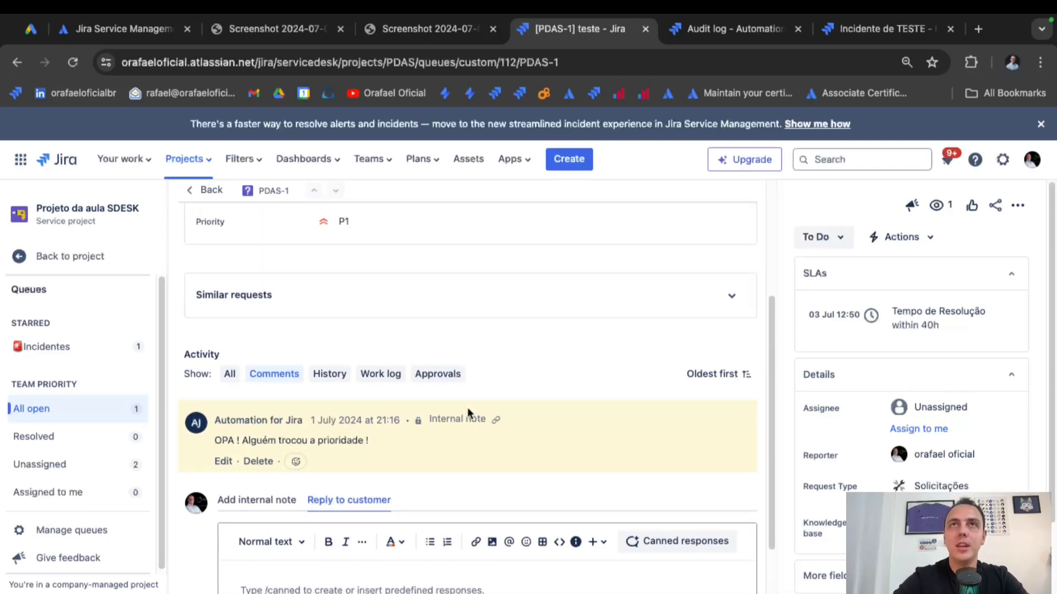
{"action": "left_click", "coordinate": [724, 34]}
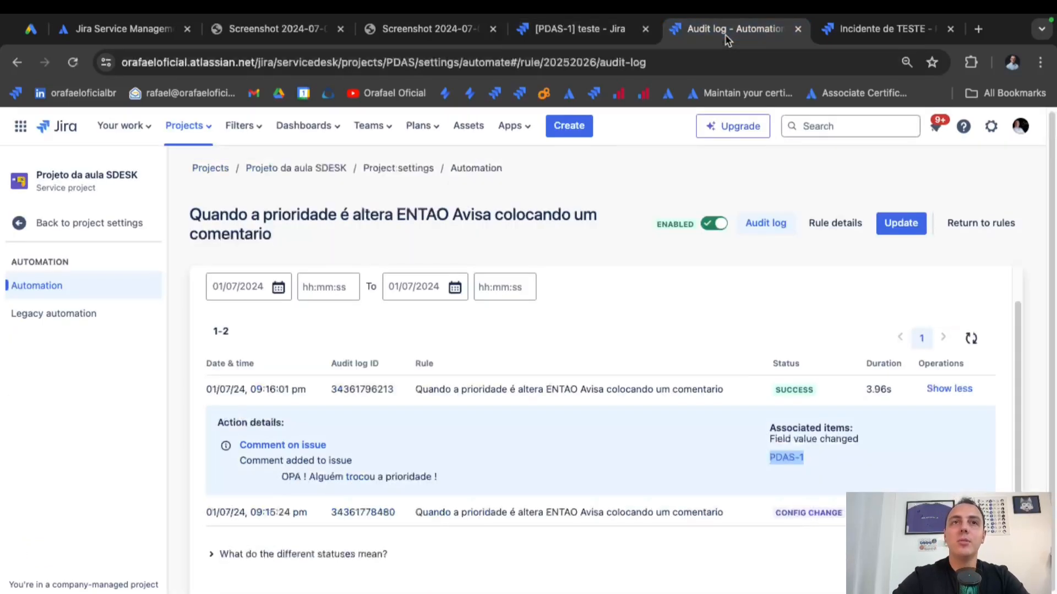
In the rule's details, start adding another action after the comment action.
{"action": "left_click", "coordinate": [837, 231]}
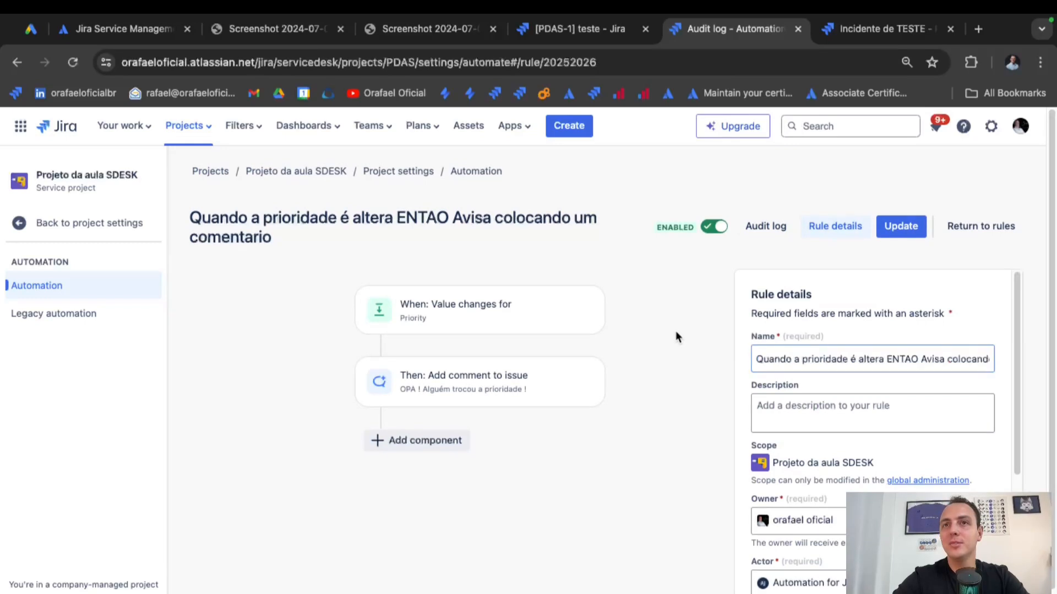
{"action": "mouse_move", "coordinate": [586, 363]}
{"action": "left_click", "coordinate": [523, 396]}
{"action": "left_click", "coordinate": [435, 440]}
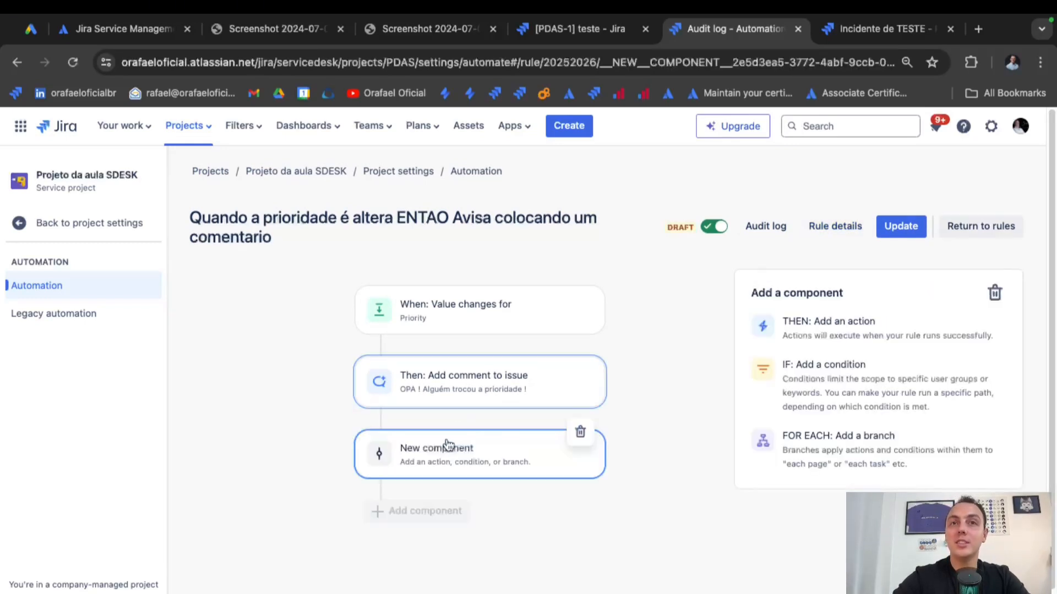
{"action": "left_click", "coordinate": [813, 326]}
Browse the available actions, then leave for the rules list and discard the unsaved changes.
{"action": "scroll", "coordinate": [808, 467], "scroll_direction": "down", "scroll_amount": 5}
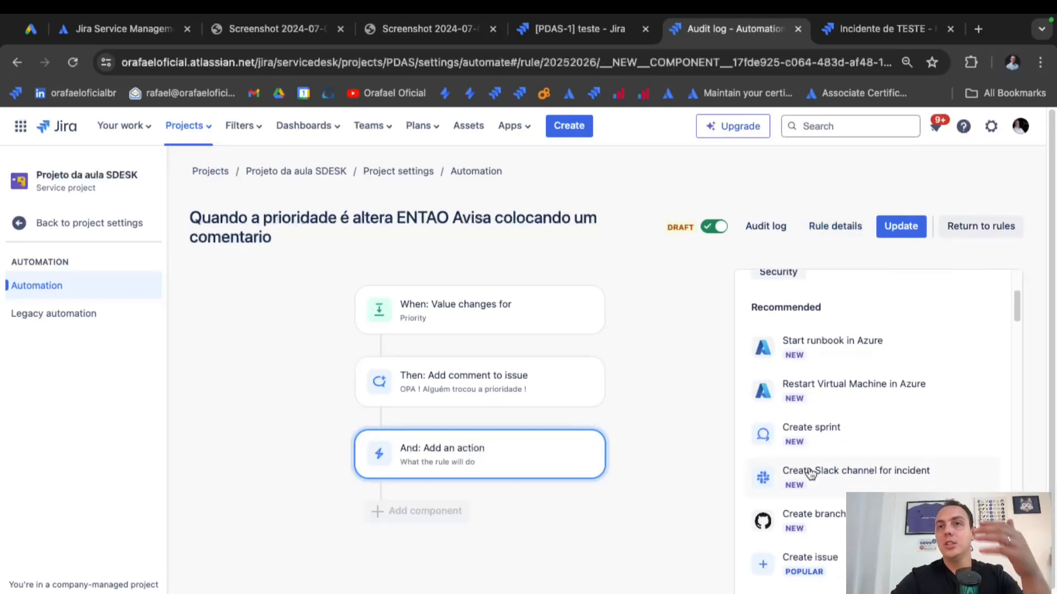
{"action": "scroll", "coordinate": [810, 473], "scroll_direction": "down", "scroll_amount": 3}
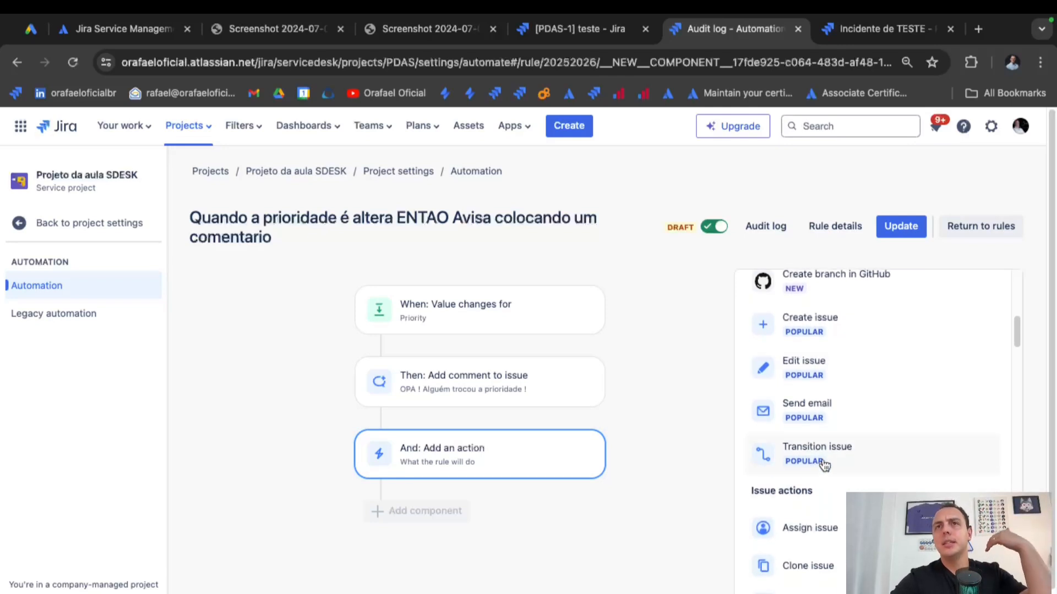
{"action": "scroll", "coordinate": [870, 431], "scroll_direction": "up", "scroll_amount": 1}
{"action": "scroll", "coordinate": [872, 437], "scroll_direction": "down", "scroll_amount": 5}
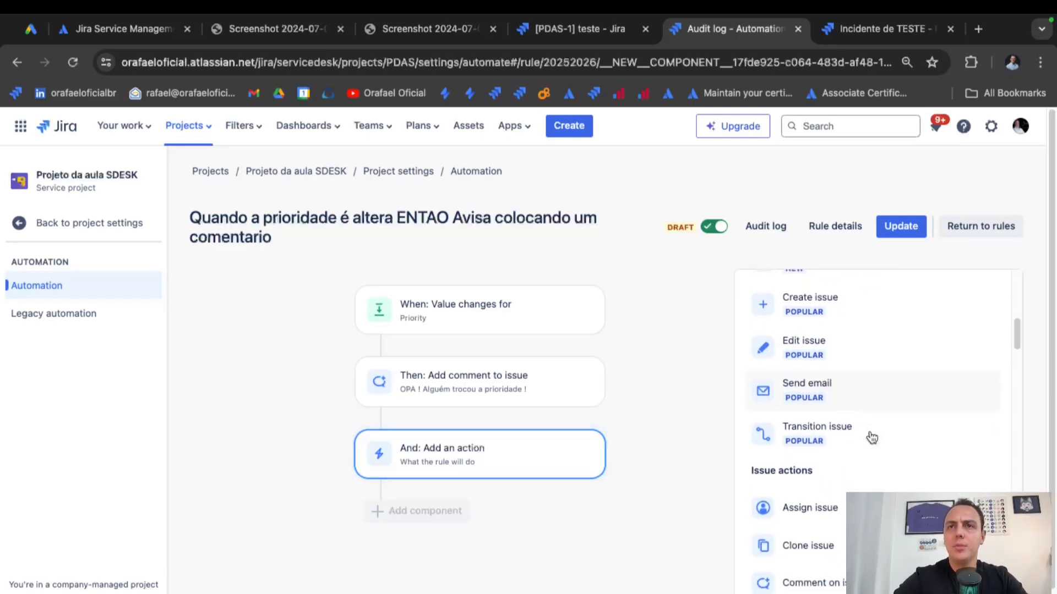
{"action": "scroll", "coordinate": [871, 438], "scroll_direction": "down", "scroll_amount": 1}
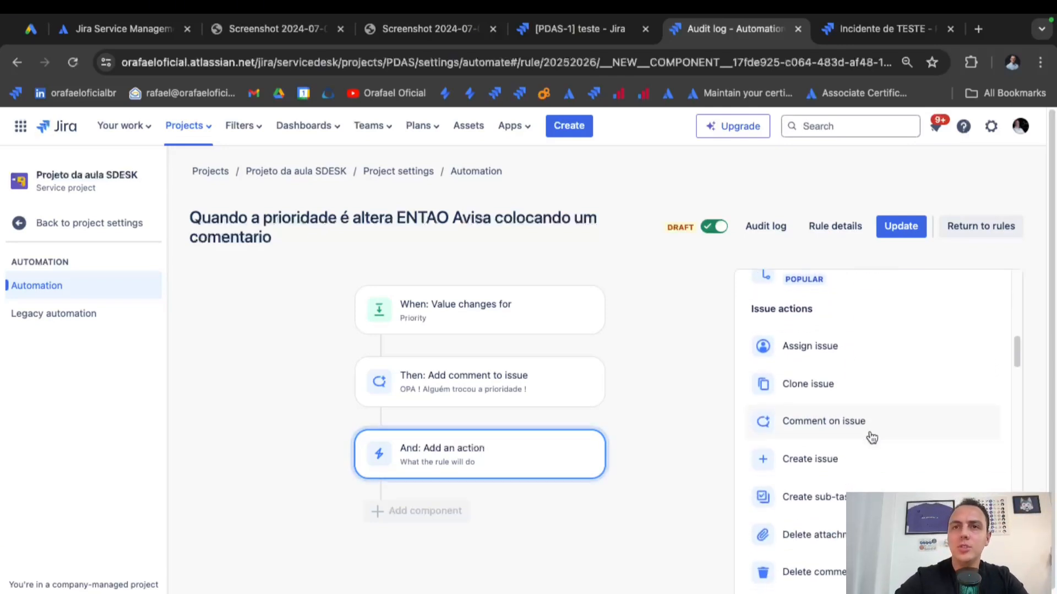
{"action": "scroll", "coordinate": [871, 438], "scroll_direction": "down", "scroll_amount": 6}
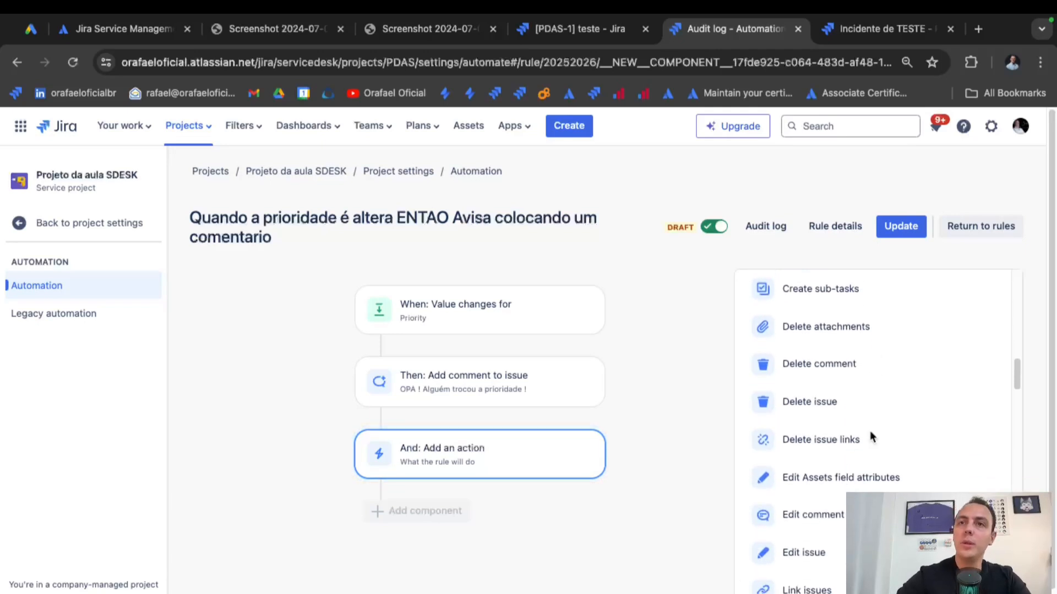
{"action": "scroll", "coordinate": [871, 437], "scroll_direction": "down", "scroll_amount": 6}
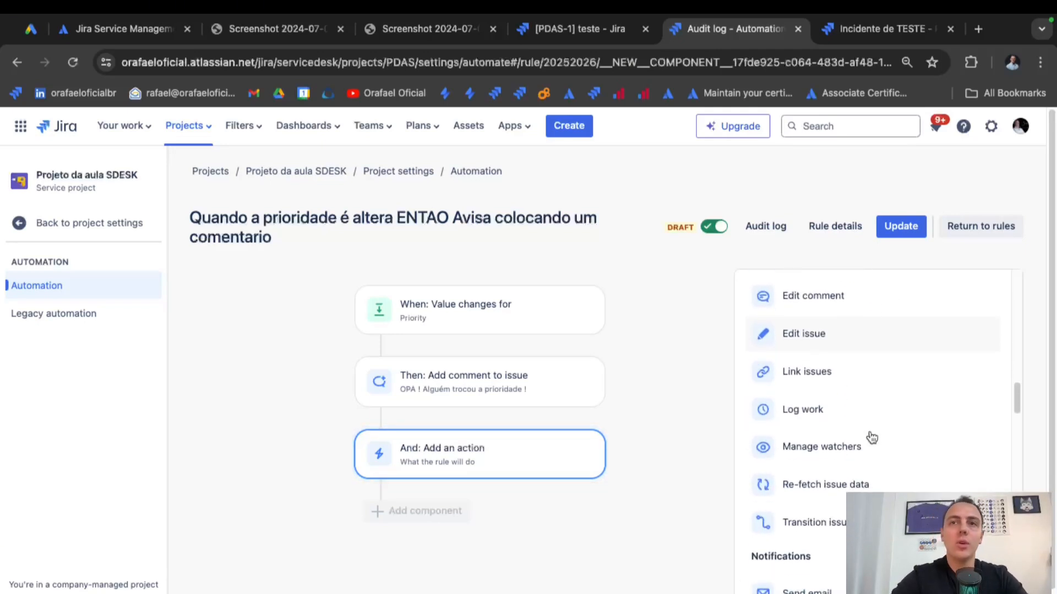
{"action": "scroll", "coordinate": [872, 438], "scroll_direction": "down", "scroll_amount": 5}
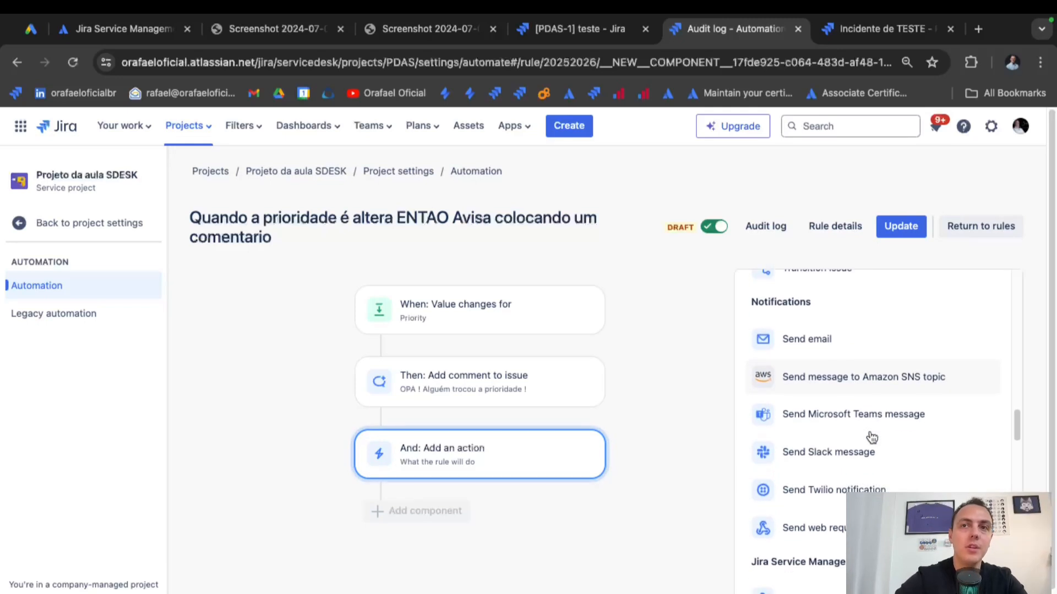
{"action": "scroll", "coordinate": [871, 438], "scroll_direction": "down", "scroll_amount": 4}
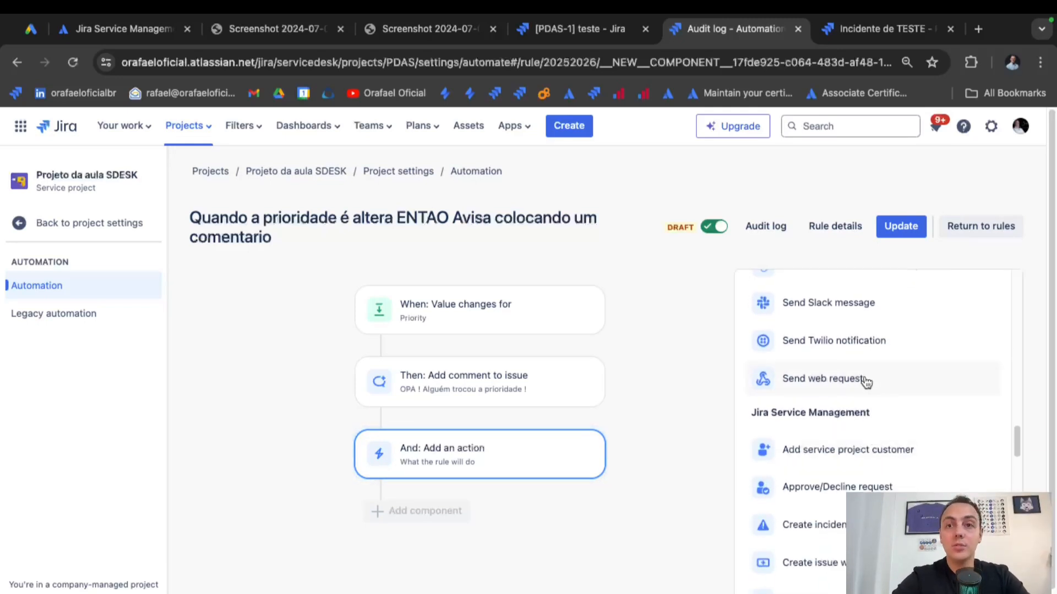
{"action": "scroll", "coordinate": [867, 408], "scroll_direction": "down", "scroll_amount": 2}
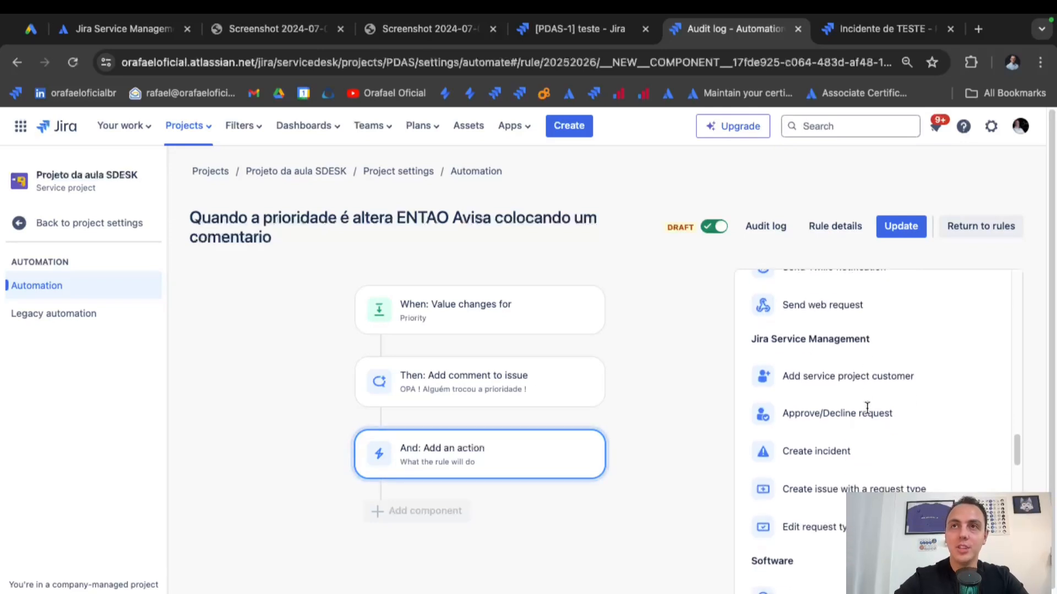
{"action": "scroll", "coordinate": [678, 302], "scroll_direction": "down", "scroll_amount": 1}
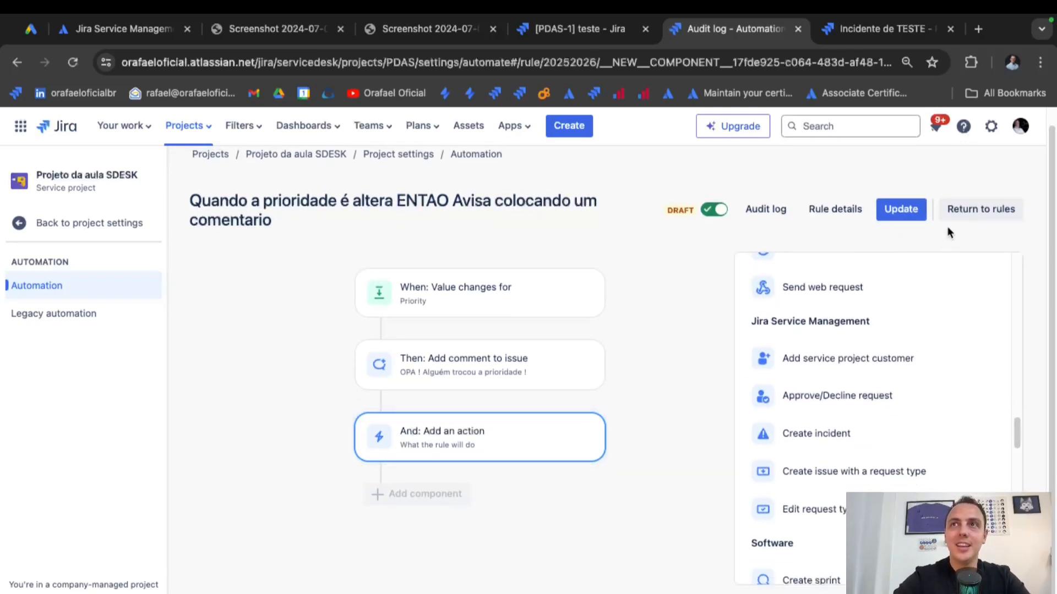
{"action": "left_click", "coordinate": [980, 209]}
{"action": "left_click", "coordinate": [705, 245]}
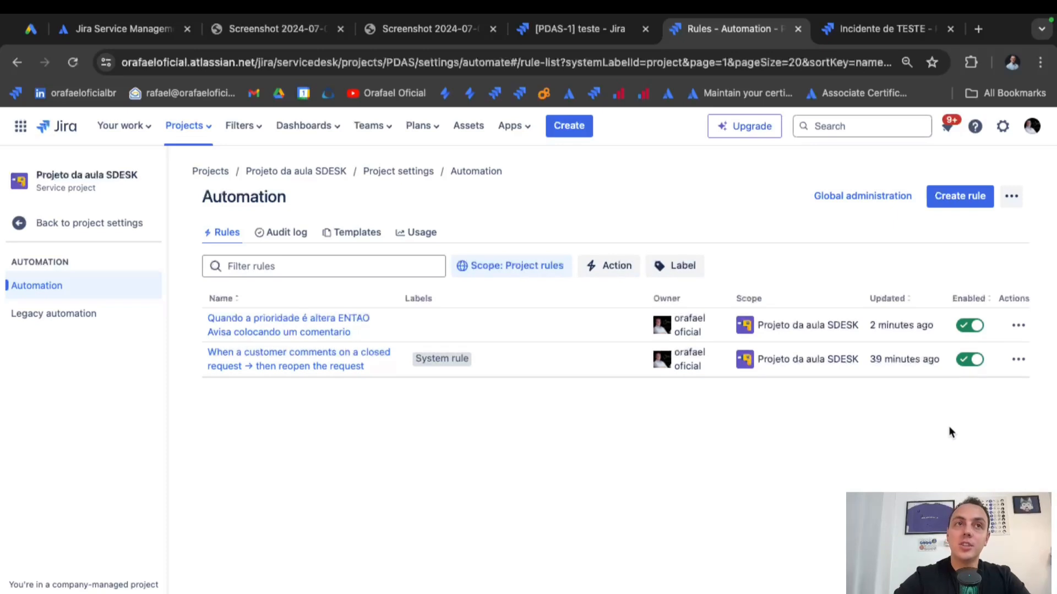
{"action": "left_click", "coordinate": [984, 359]}
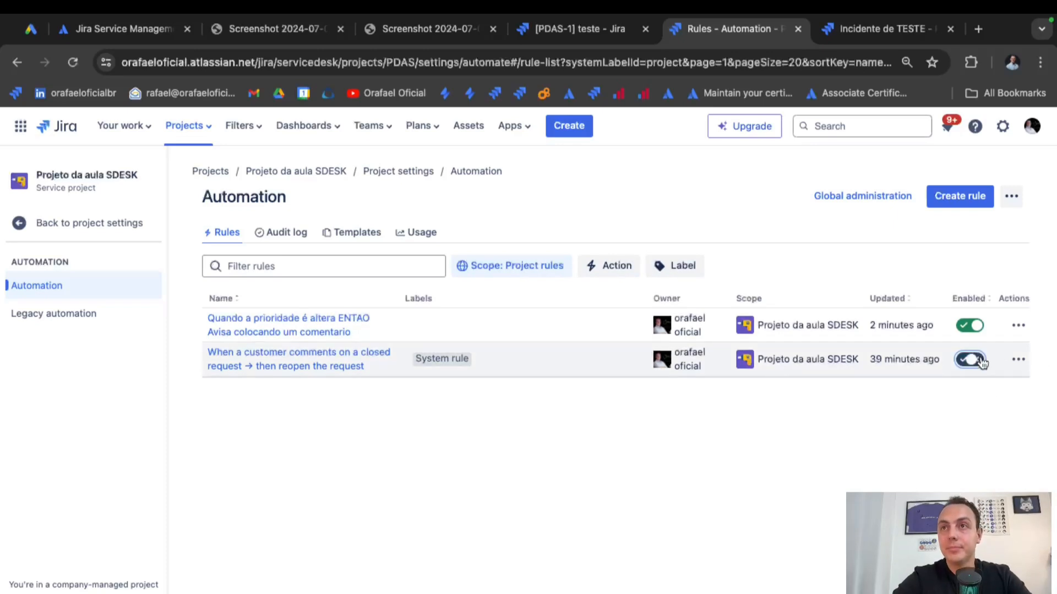
{"action": "left_click", "coordinate": [967, 325]}
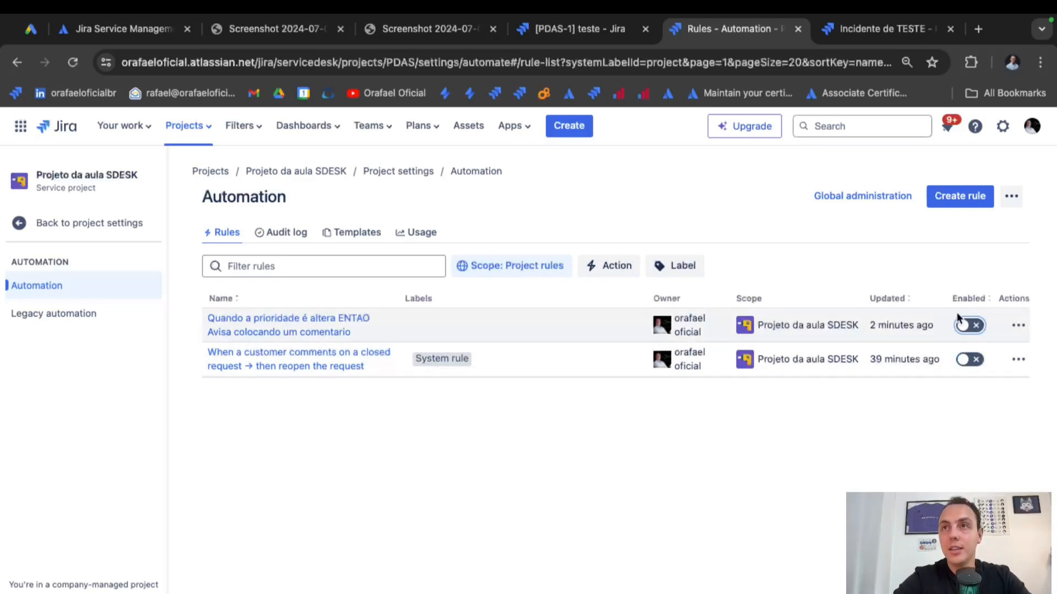
{"action": "left_click", "coordinate": [971, 360]}
{"action": "left_click", "coordinate": [969, 325]}
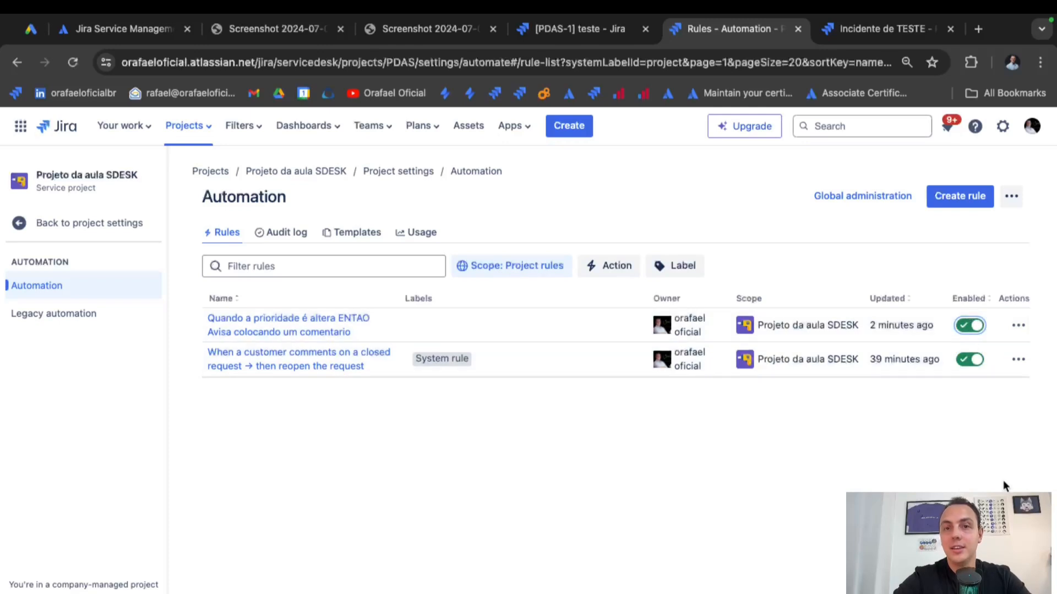
{"action": "left_click", "coordinate": [1022, 364]}
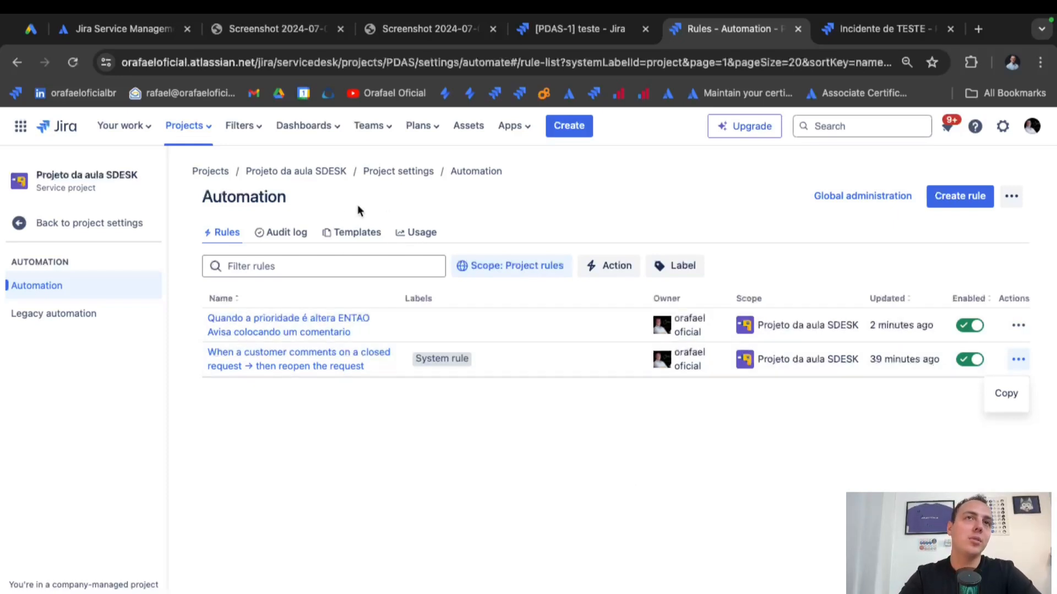
{"action": "left_click", "coordinate": [81, 222]}
Go from project settings back to the project's All open queue showing PDAS-1 'teste'.
{"action": "left_click", "coordinate": [82, 223]}
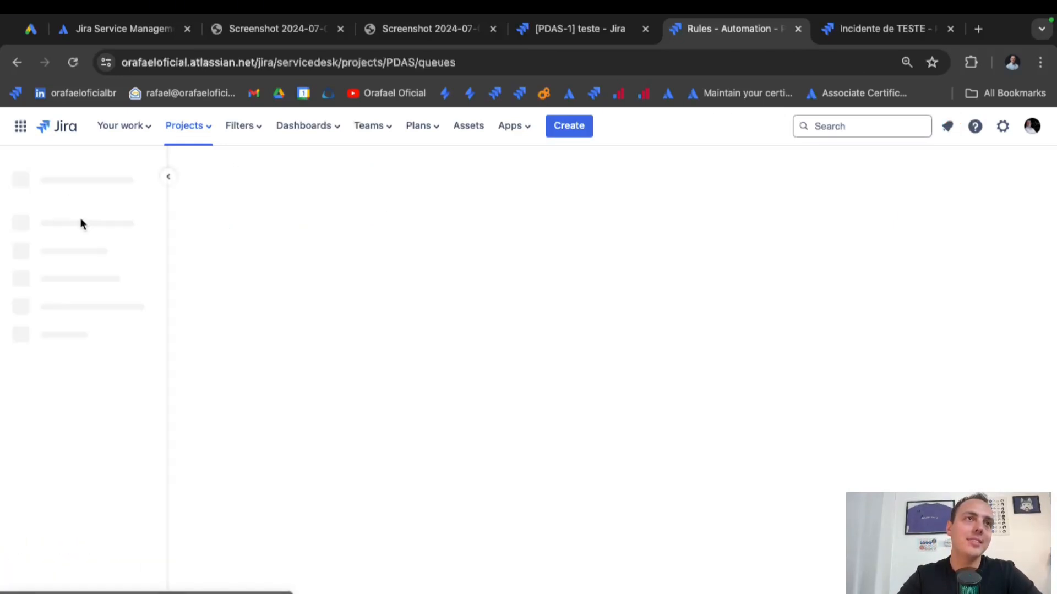
{"action": "scroll", "coordinate": [92, 472], "scroll_direction": "down", "scroll_amount": 1}
{"action": "scroll", "coordinate": [93, 473], "scroll_direction": "up", "scroll_amount": 2}
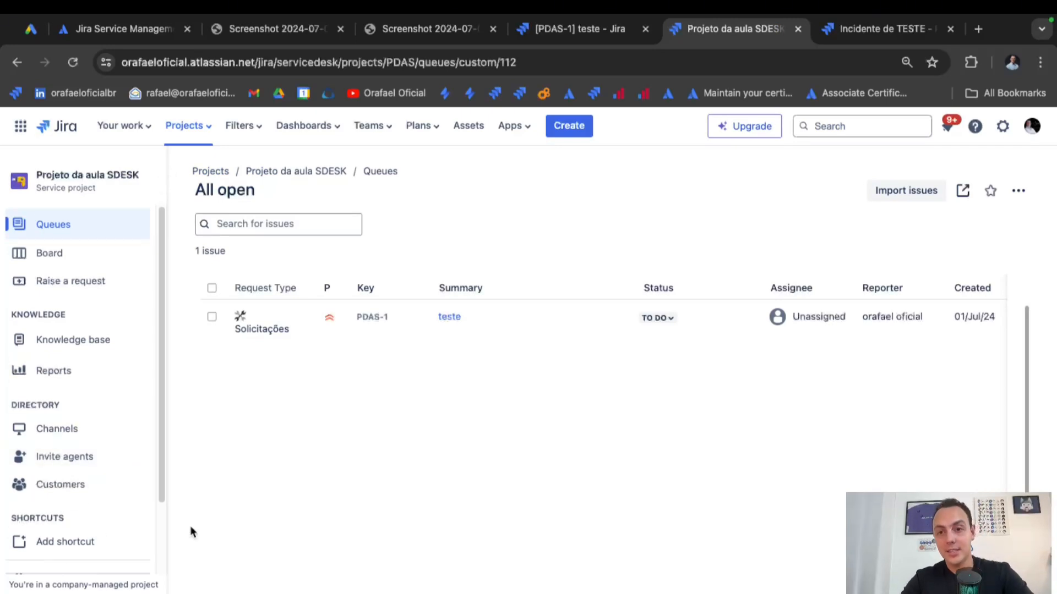
{"action": "left_click", "coordinate": [144, 593]}
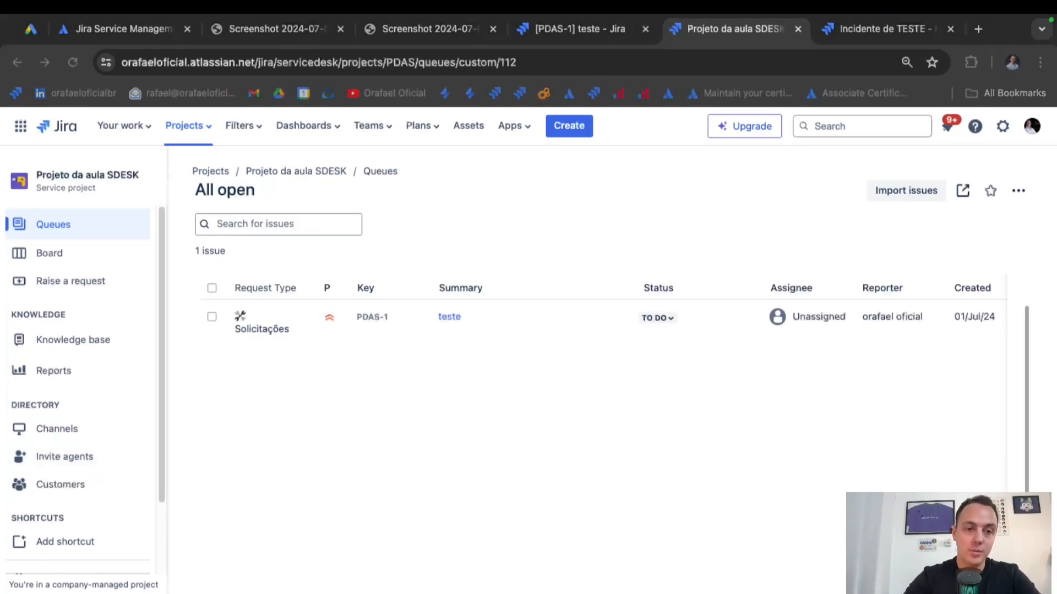
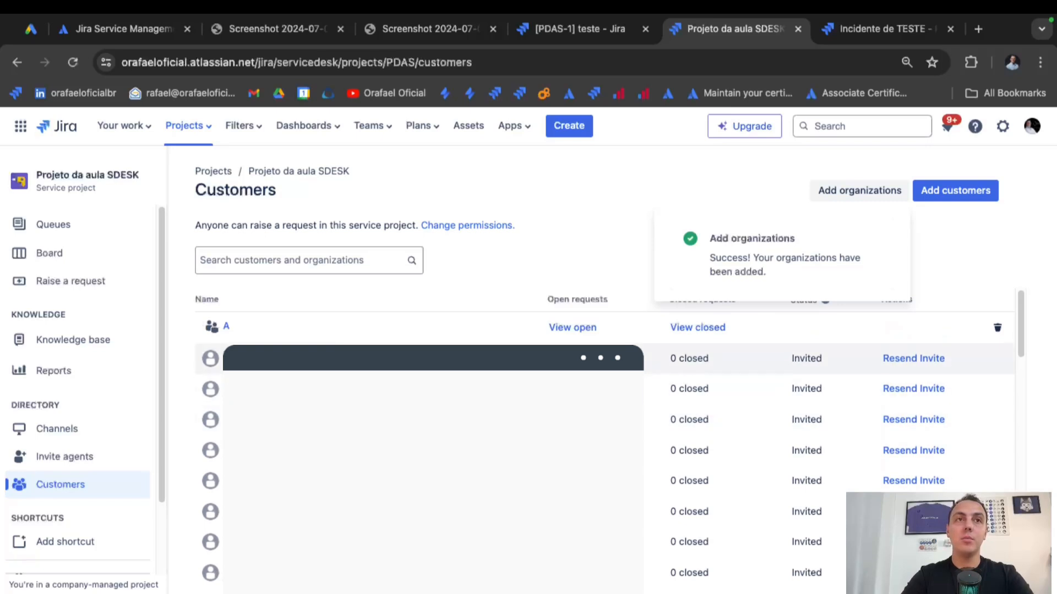
Invite one customer by e-mail address to organization A.
{"action": "left_click", "coordinate": [220, 328]}
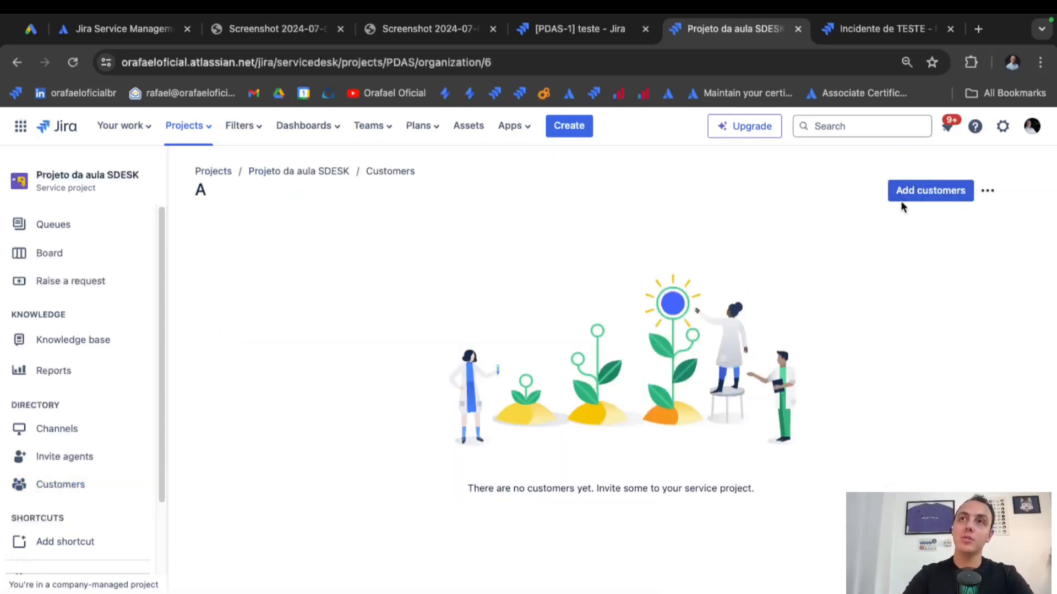
{"action": "left_click", "coordinate": [918, 197]}
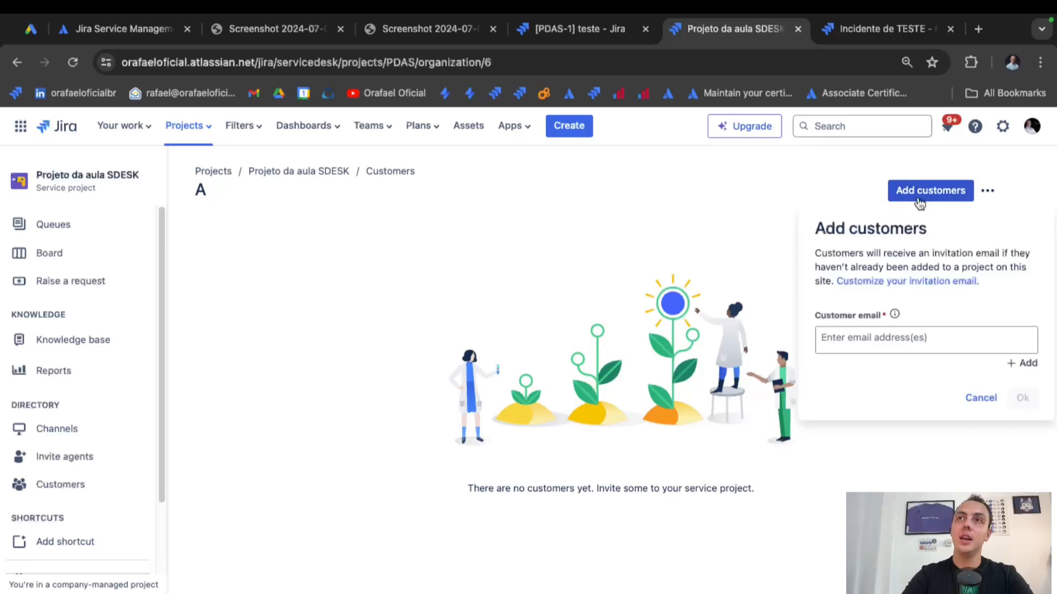
{"action": "left_click", "coordinate": [870, 337]}
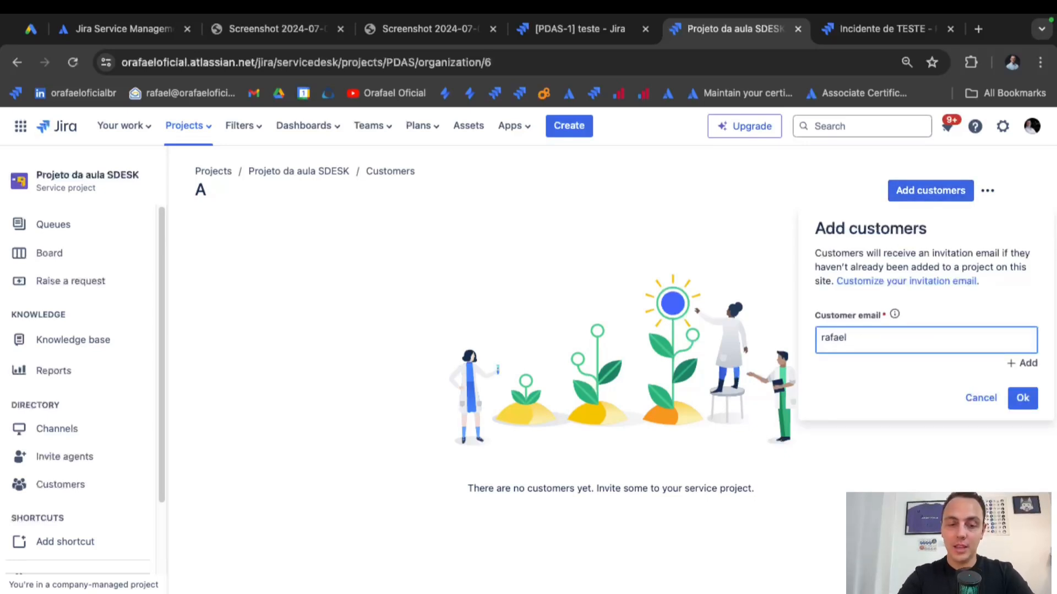
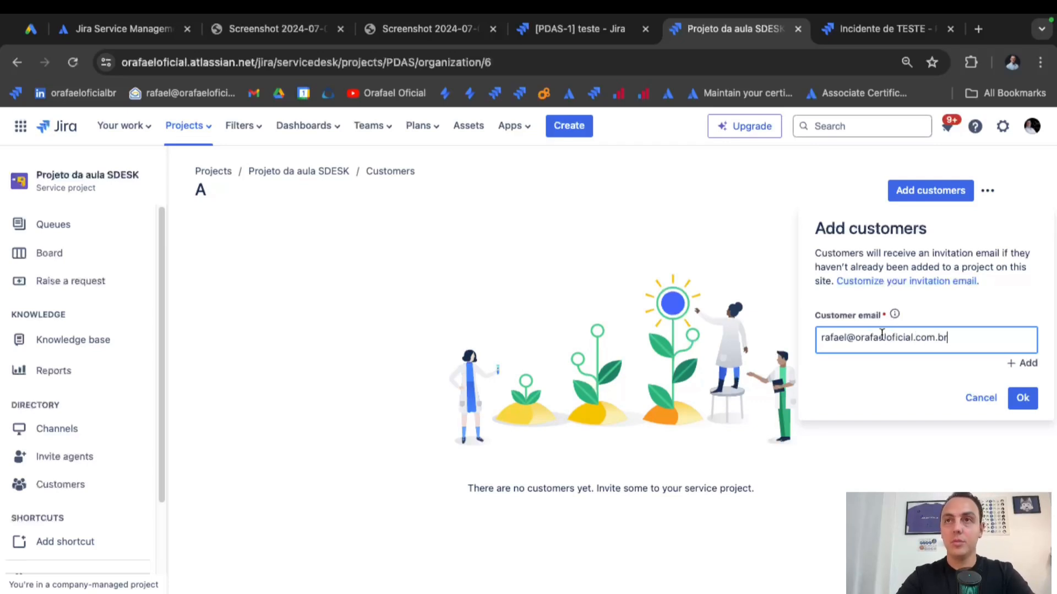
{"action": "left_click", "coordinate": [1027, 365]}
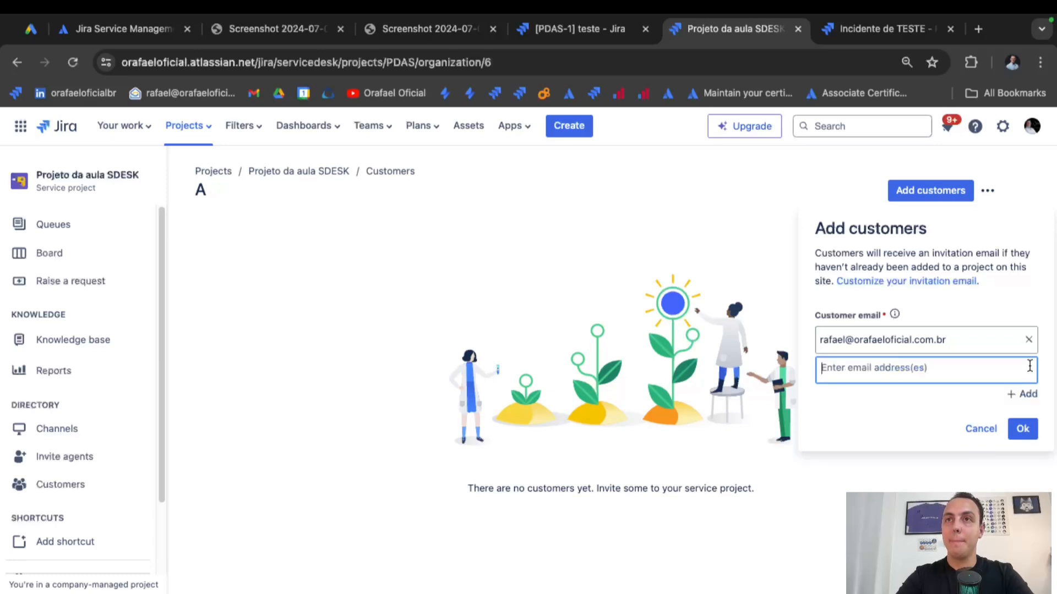
{"action": "left_click", "coordinate": [1019, 428]}
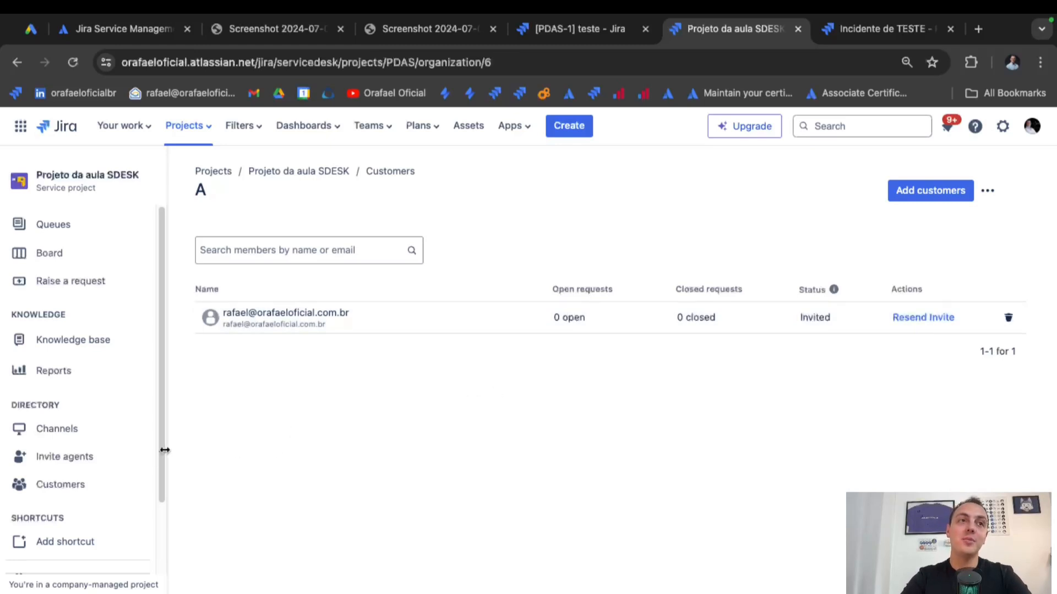
Return to the customers list, reopen organization A and begin adding another customer.
{"action": "left_click", "coordinate": [105, 486]}
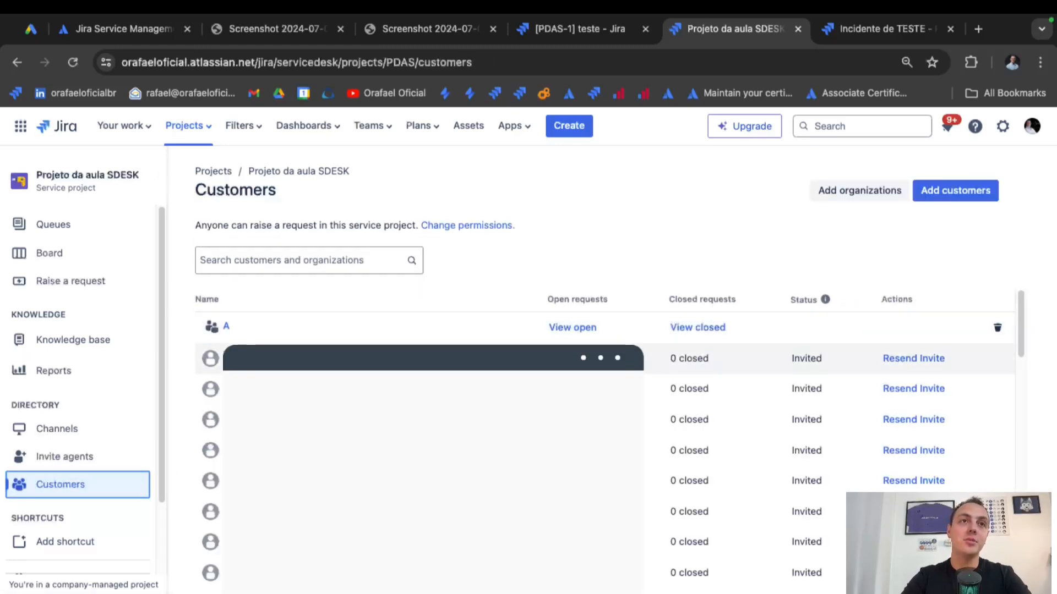
{"action": "left_click", "coordinate": [226, 328]}
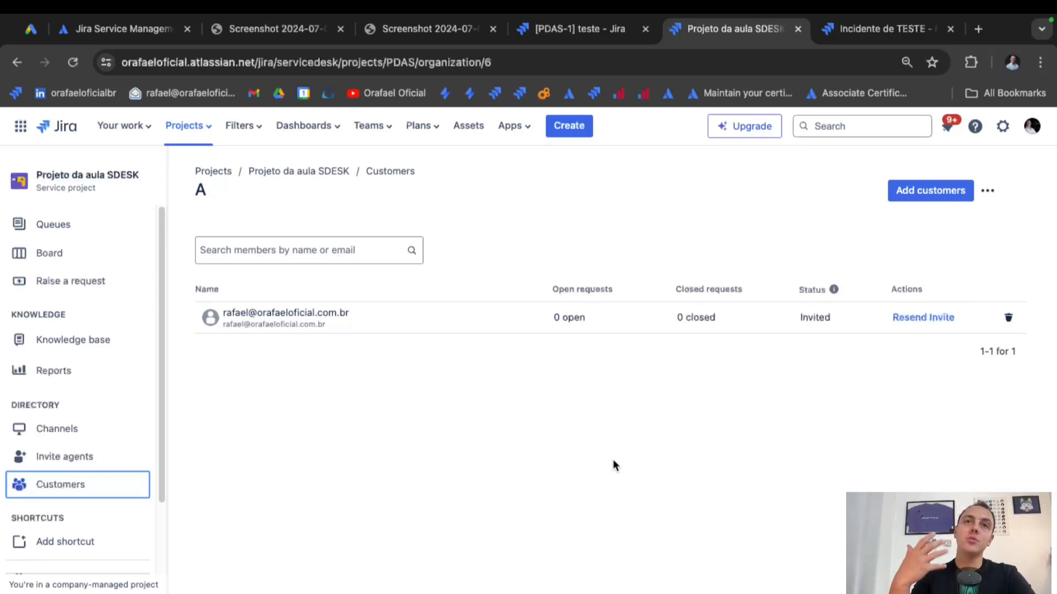
{"action": "left_click", "coordinate": [933, 195]}
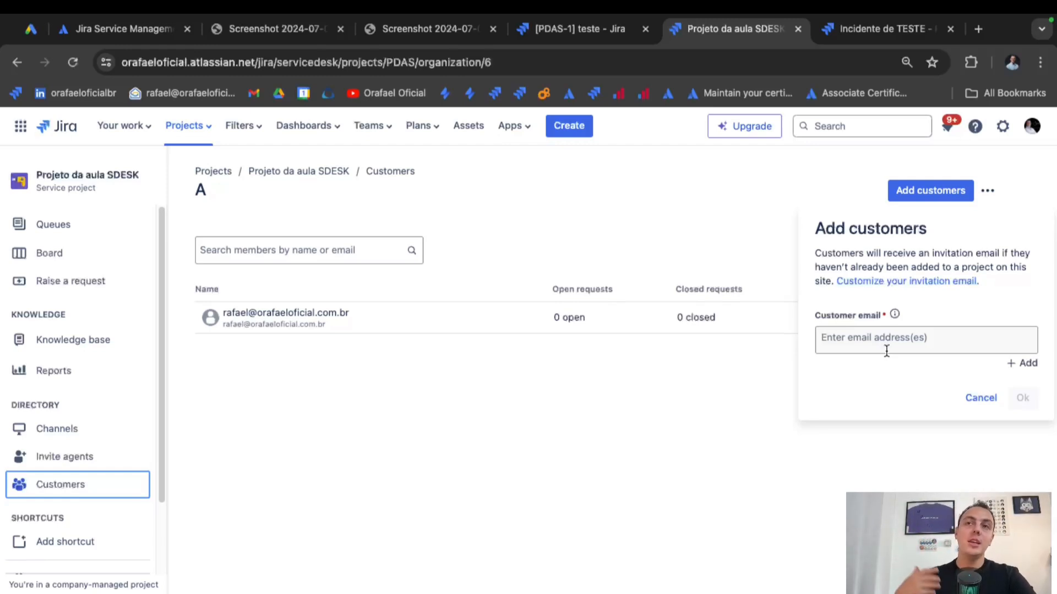
Go from the Incidente de TESTE request to the Projeto da aula SDESK portal home and open Customise.
{"action": "left_click", "coordinate": [873, 30]}
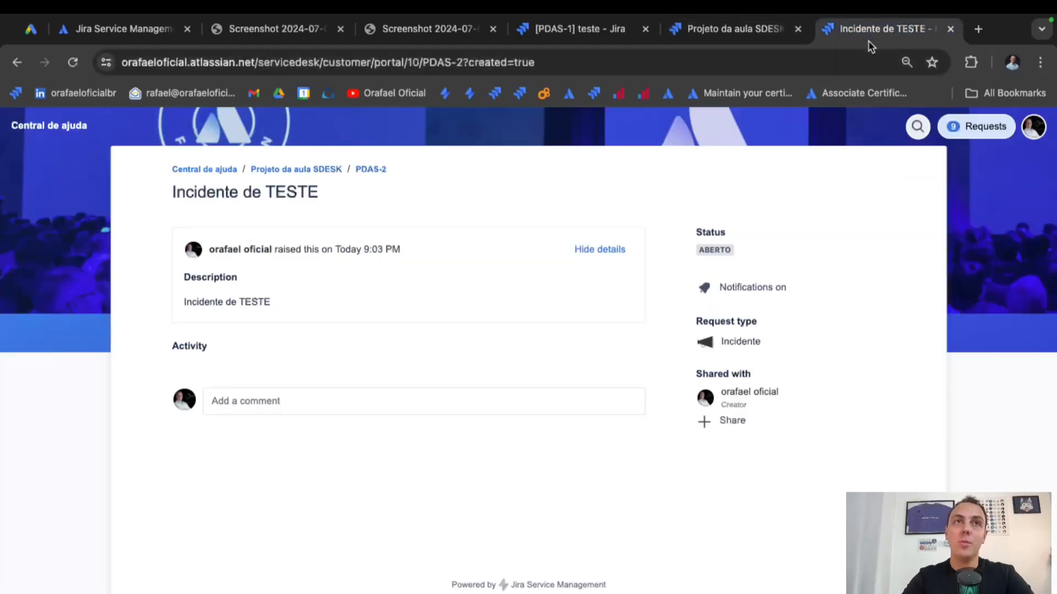
{"action": "left_click", "coordinate": [324, 170]}
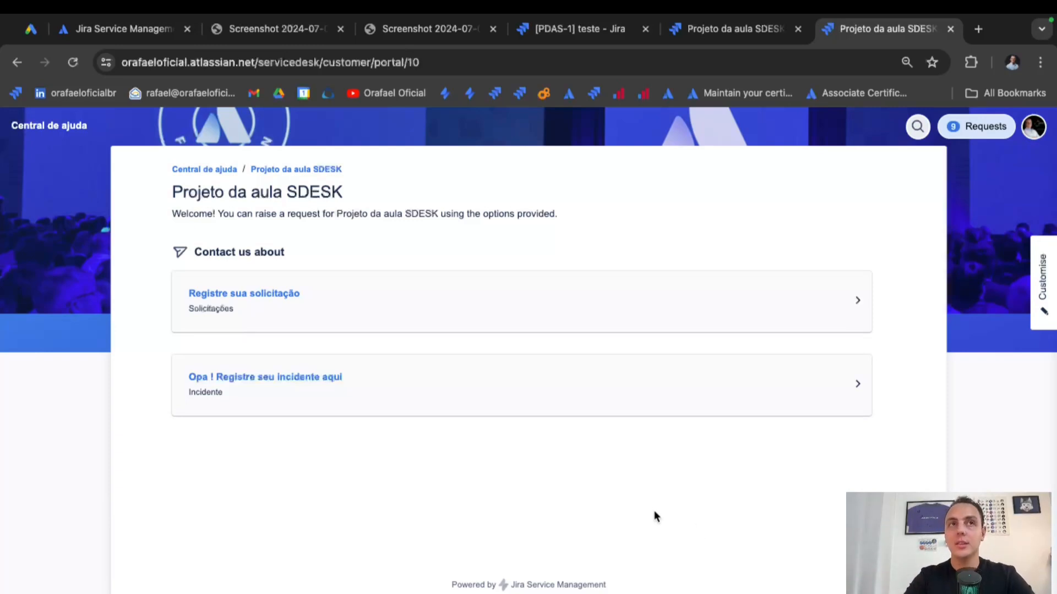
{"action": "left_click", "coordinate": [753, 39]}
{"action": "left_click", "coordinate": [738, 231]}
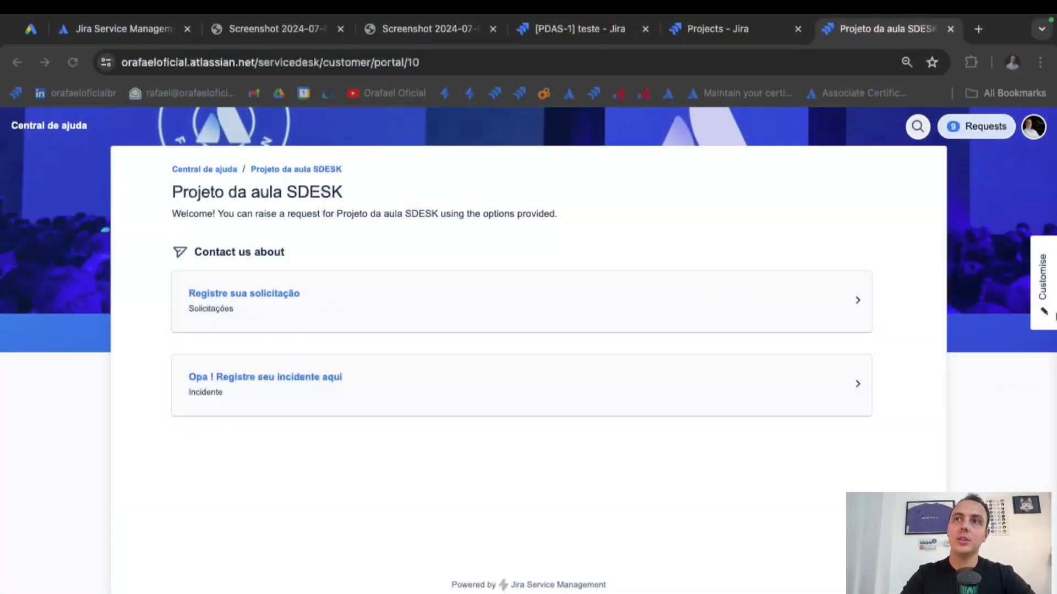
{"action": "left_click", "coordinate": [1043, 318]}
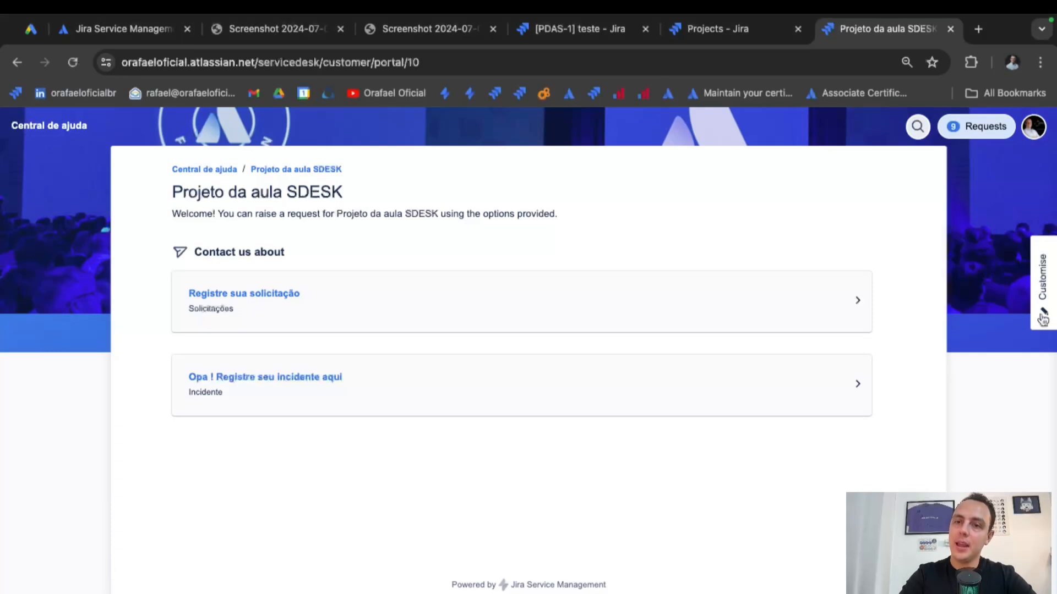
{"action": "left_click", "coordinate": [1043, 318]}
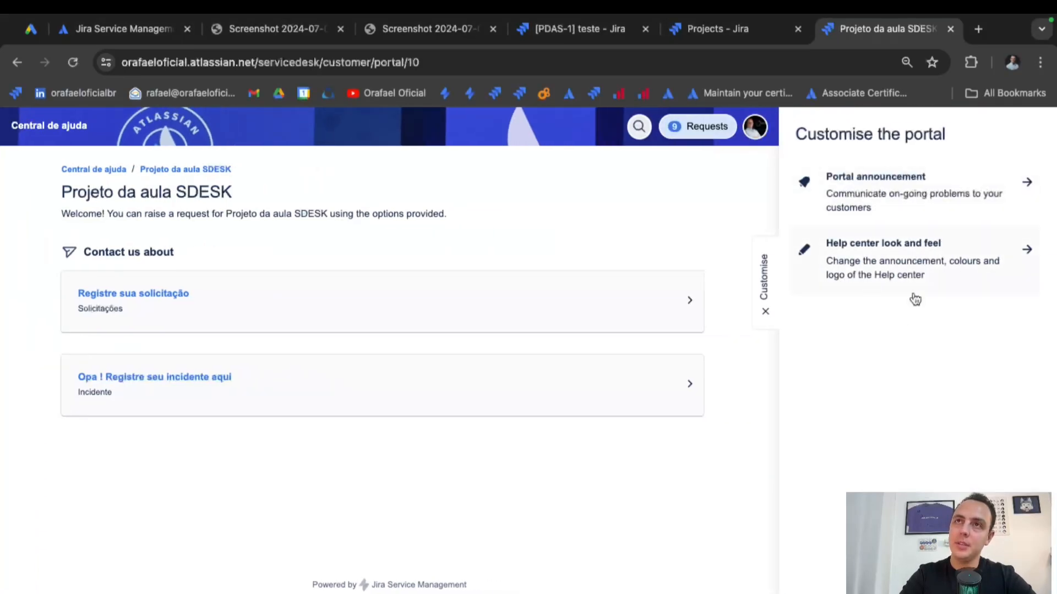
Publish a draft portal announcement titled 'teste' with message 'asdasdasd'.
{"action": "left_click", "coordinate": [879, 203]}
{"action": "left_click", "coordinate": [852, 251]}
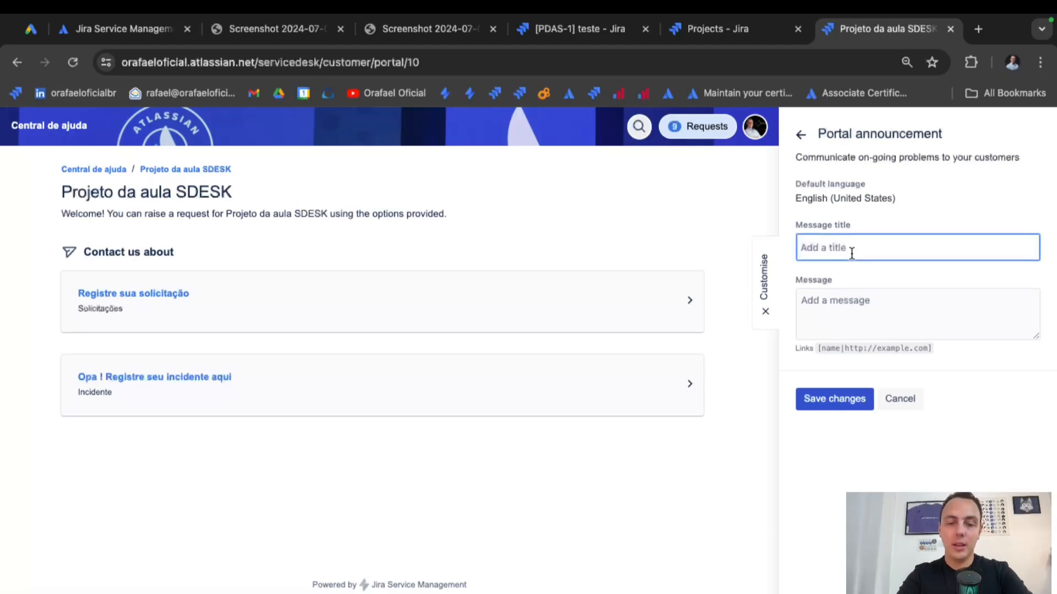
{"action": "type", "text": "teste"}
{"action": "left_click", "coordinate": [842, 308]}
{"action": "type", "text": "asdasdasd"}
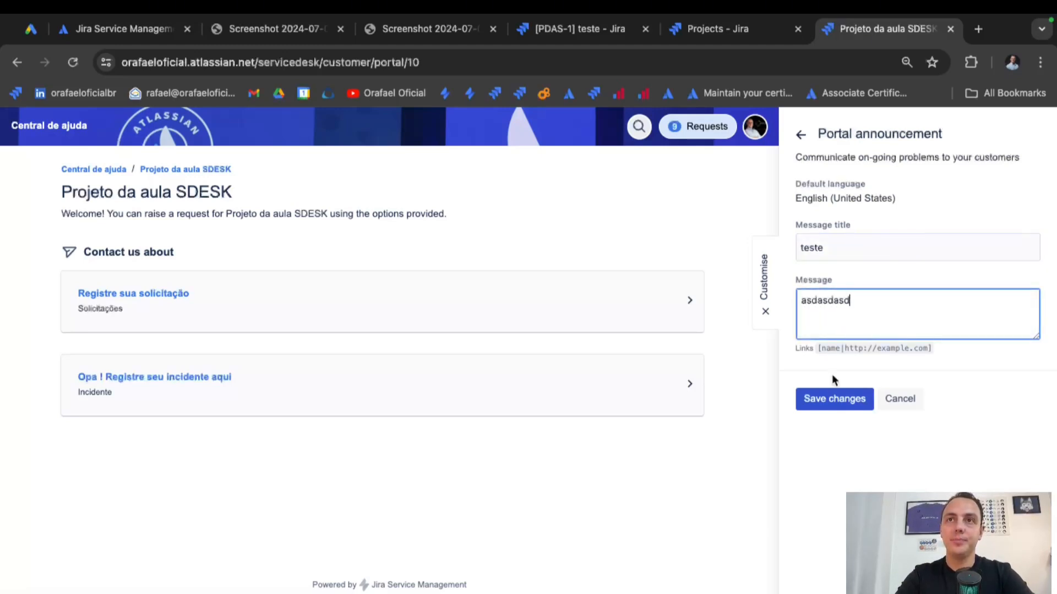
{"action": "left_click", "coordinate": [831, 399]}
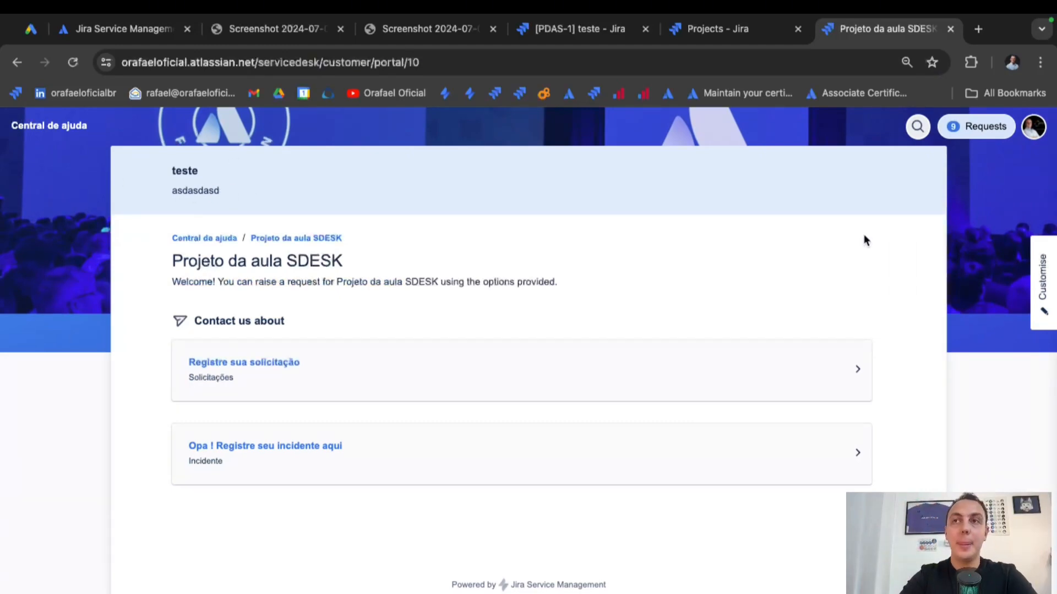
Retitle the announcement to an emoji followed by 'Atenção'.
{"action": "left_click", "coordinate": [1042, 324]}
{"action": "left_click", "coordinate": [852, 199]}
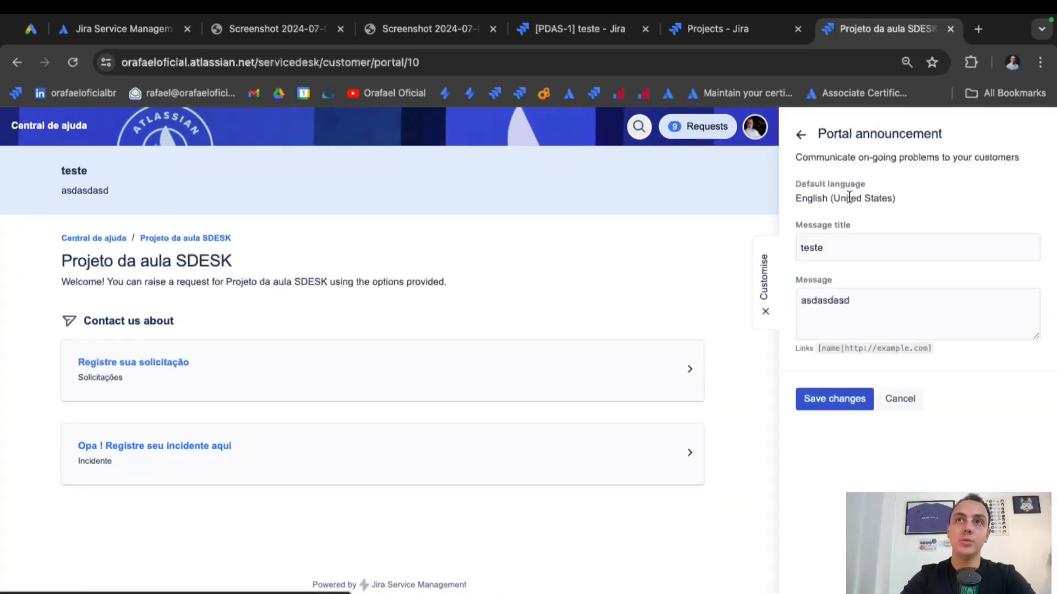
{"action": "left_click", "coordinate": [837, 253]}
{"action": "key", "text": "BackSpace"}
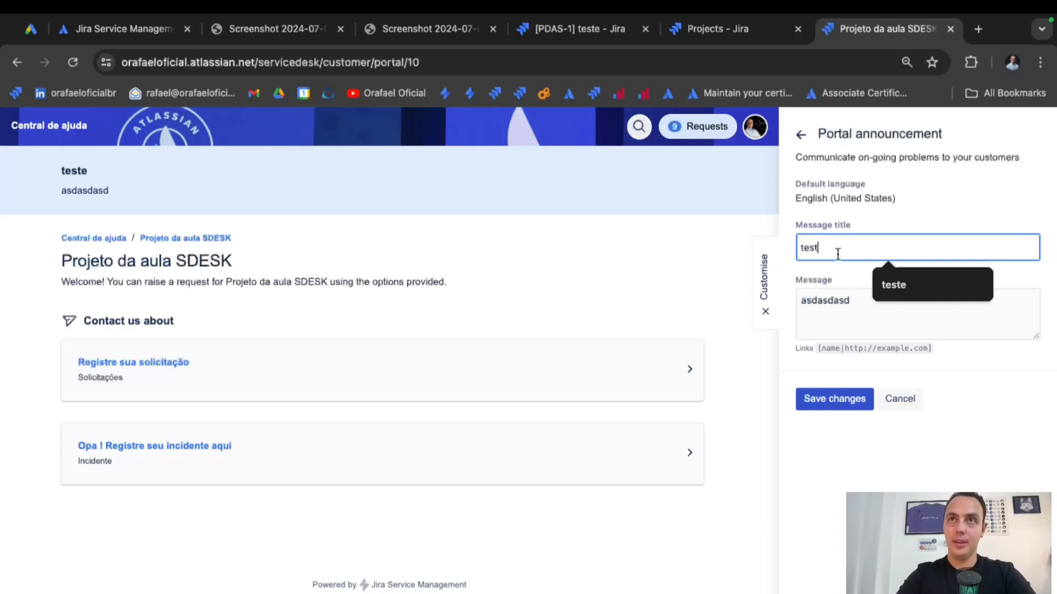
{"action": "key", "text": "ctrl+a"}
{"action": "key", "text": "BackSpace"}
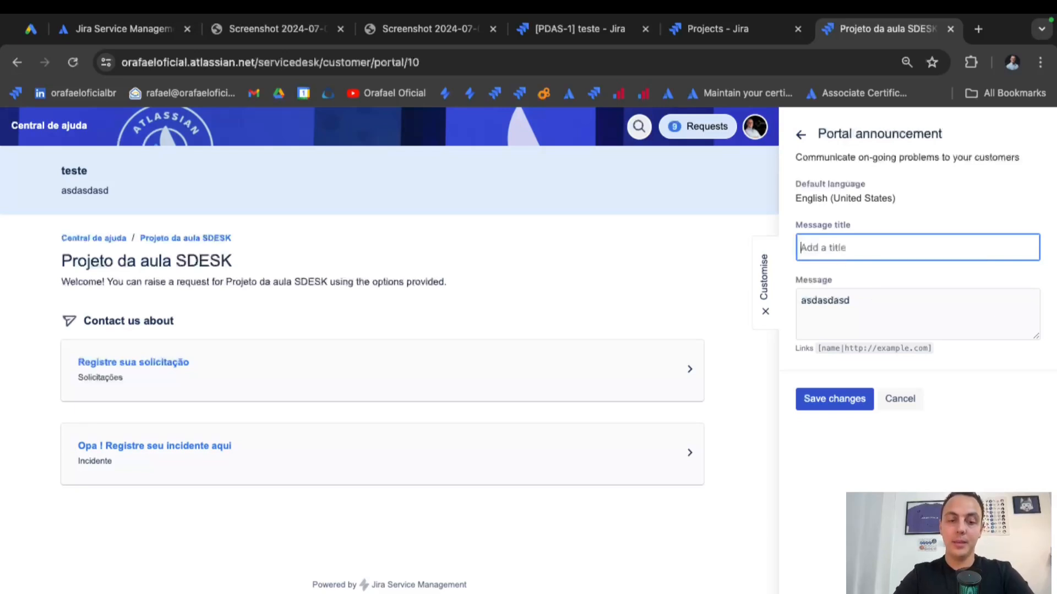
{"action": "right_click", "coordinate": [842, 252]}
{"action": "left_click", "coordinate": [851, 262]}
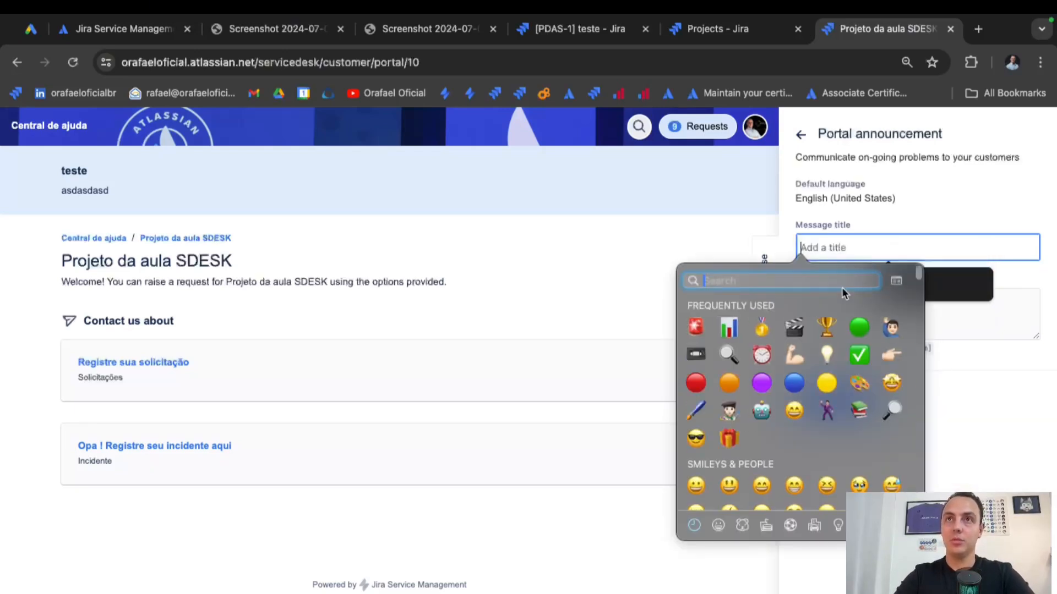
{"action": "left_click", "coordinate": [698, 330]}
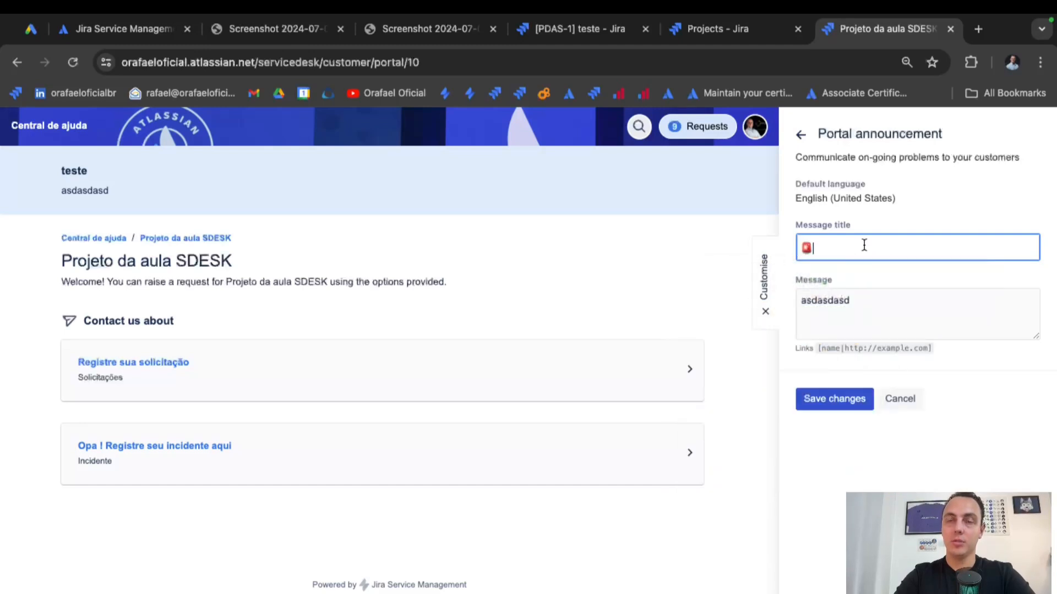
{"action": "type", "text": "Atenc"}
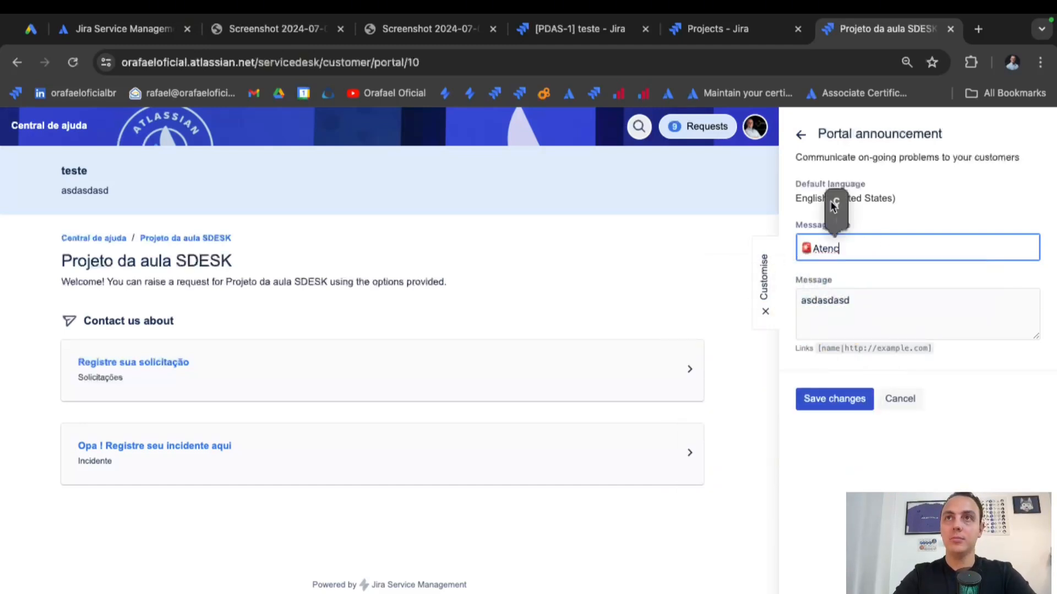
{"action": "left_click", "coordinate": [835, 203]}
{"action": "type", "text": "a6"}
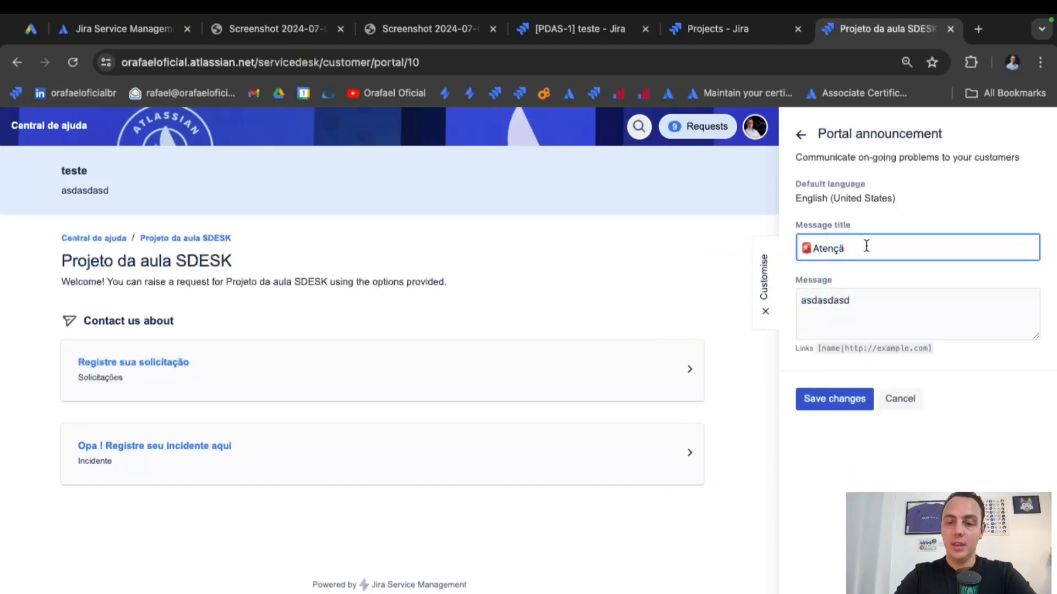
{"action": "type", "text": "o"}
Set the message to 'Sistema XPTO esta fora do ar !' plus a support phone line, and save.
{"action": "double_click", "coordinate": [857, 298]}
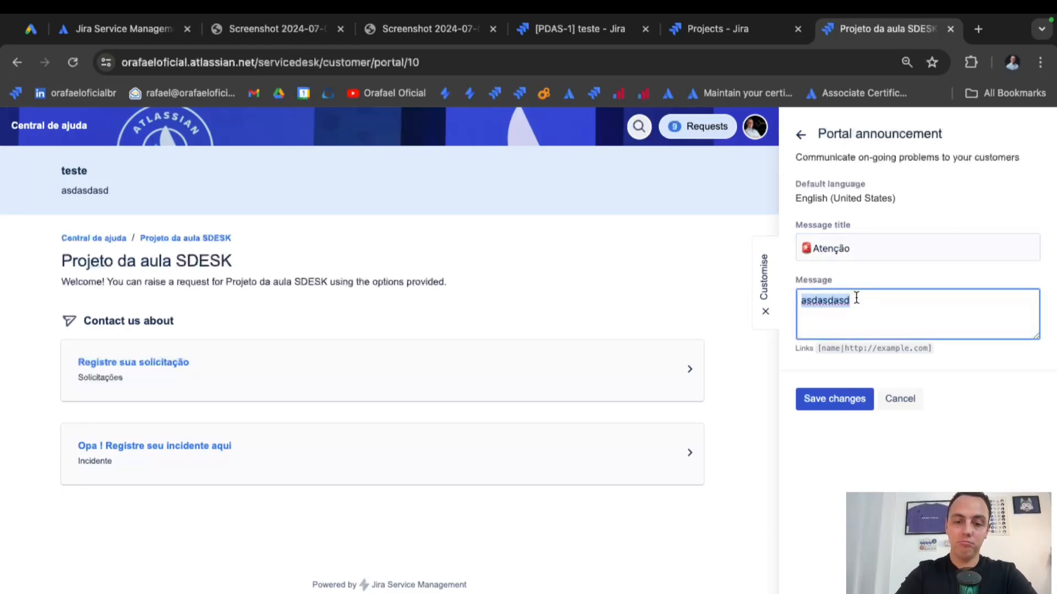
{"action": "type", "text": "sistema XPTO"}
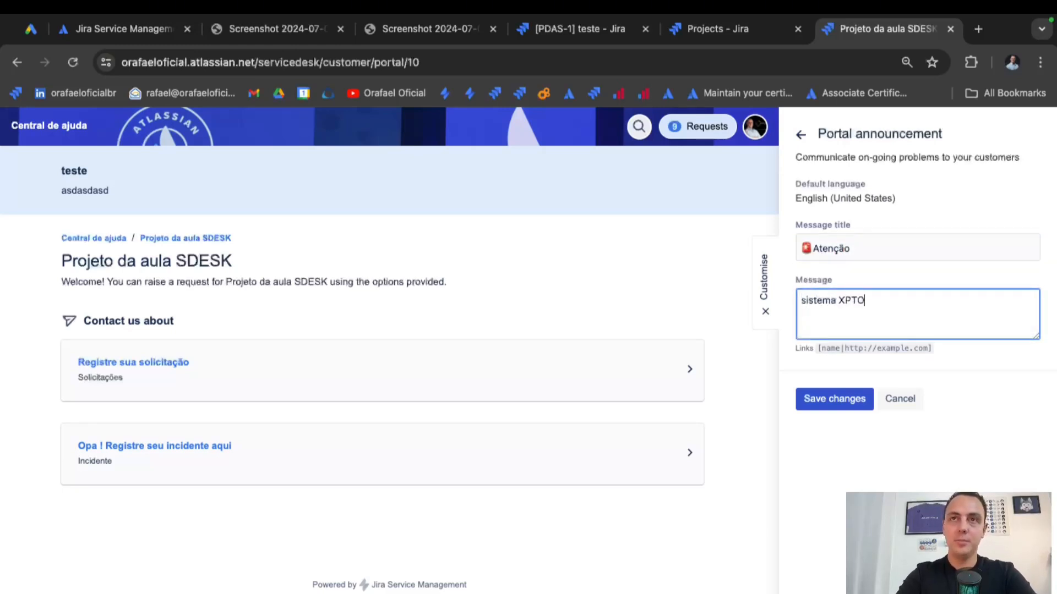
{"action": "type", "text": " esta fora do ar !"}
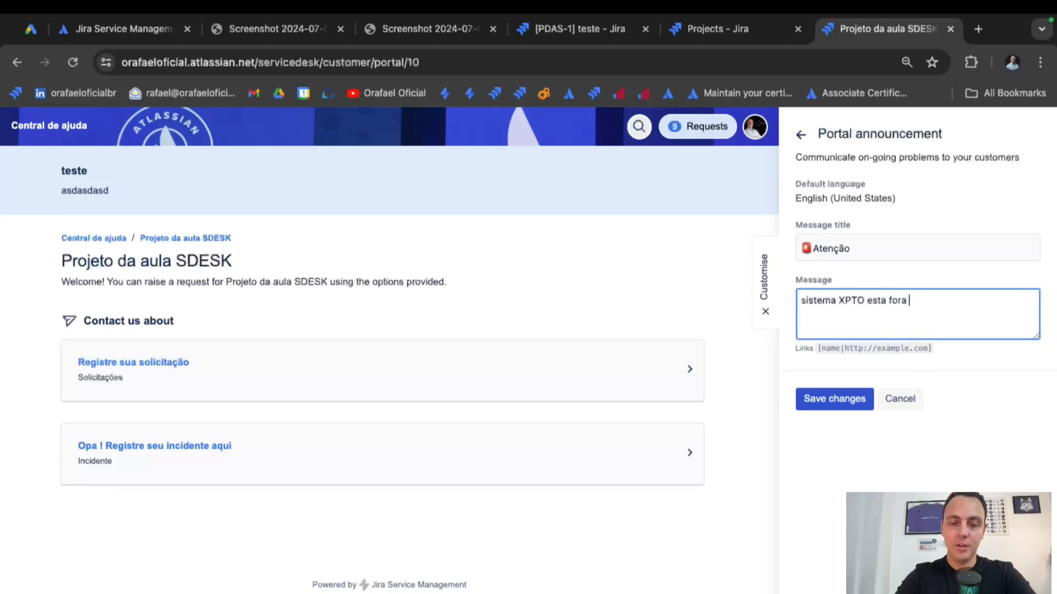
{"action": "left_click", "coordinate": [805, 301]}
{"action": "key", "text": "BackSpace"}
{"action": "type", "text": "S"}
{"action": "left_click", "coordinate": [965, 308]}
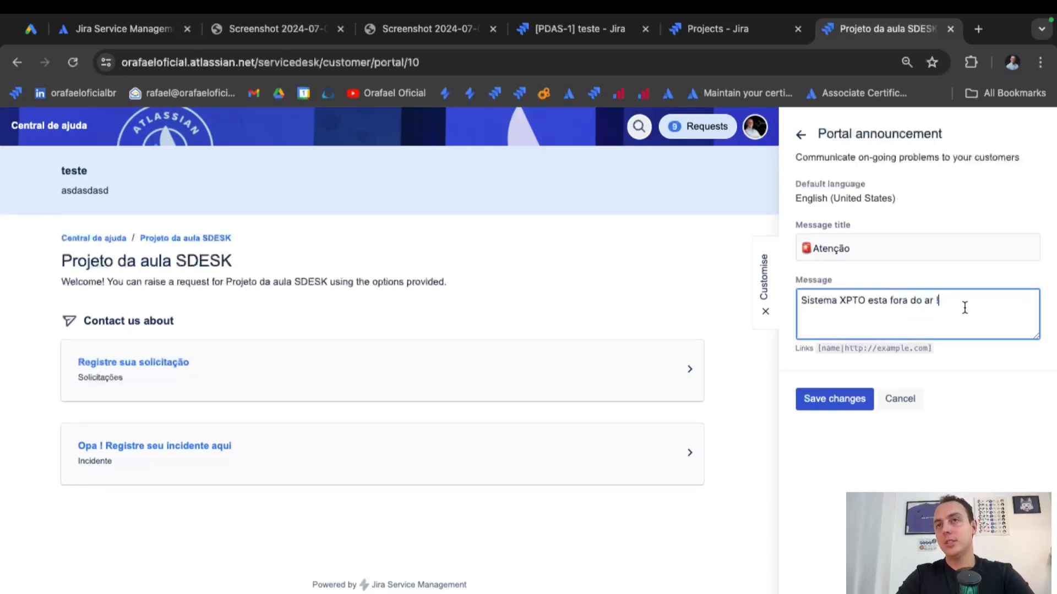
{"action": "key", "text": "Return"}
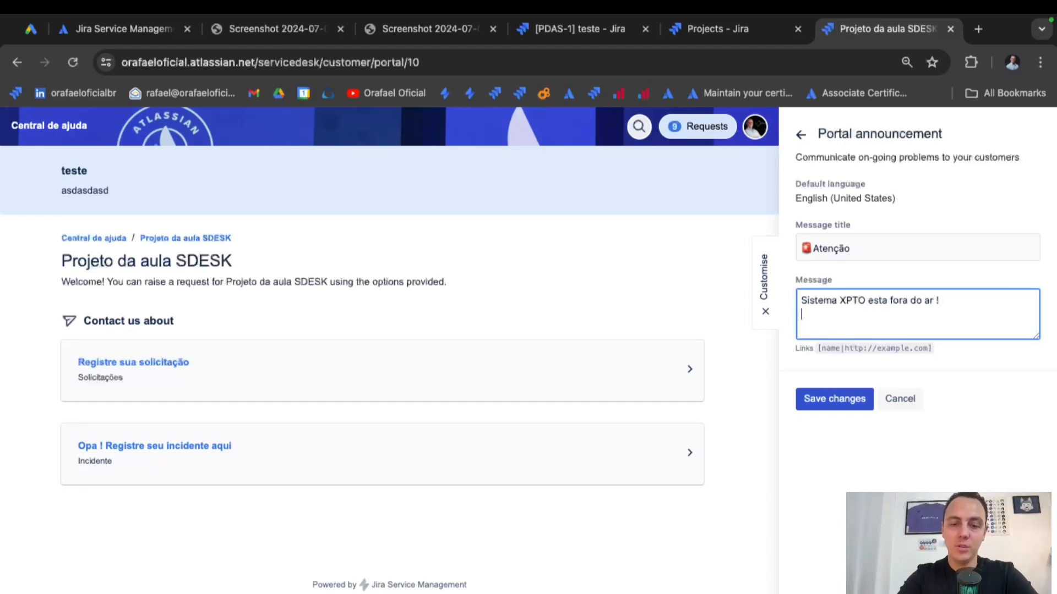
{"action": "type", "text": "ligue 0"}
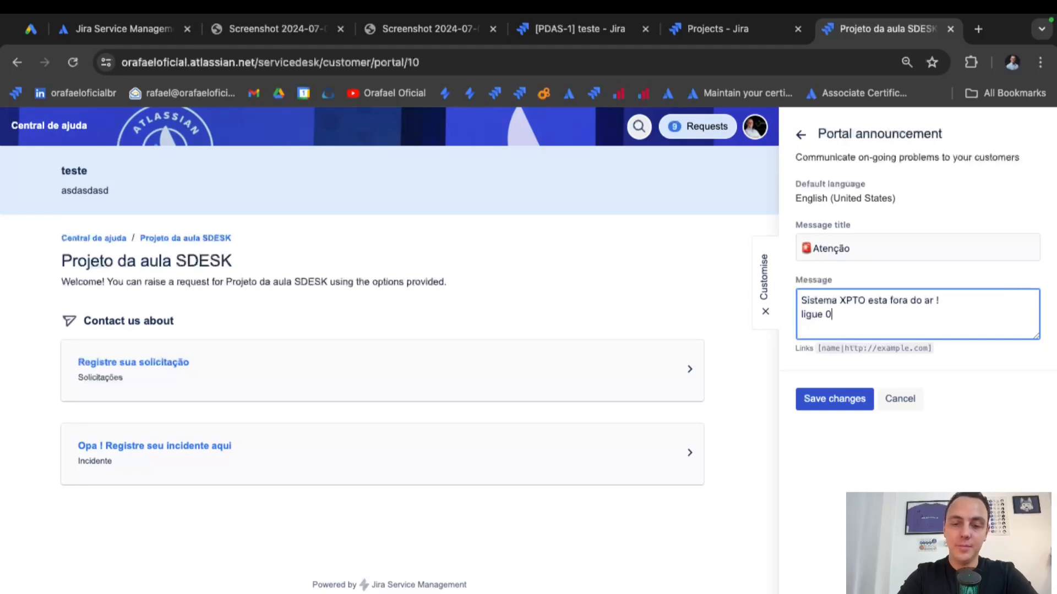
{"action": "type", "text": "800 9999 0"}
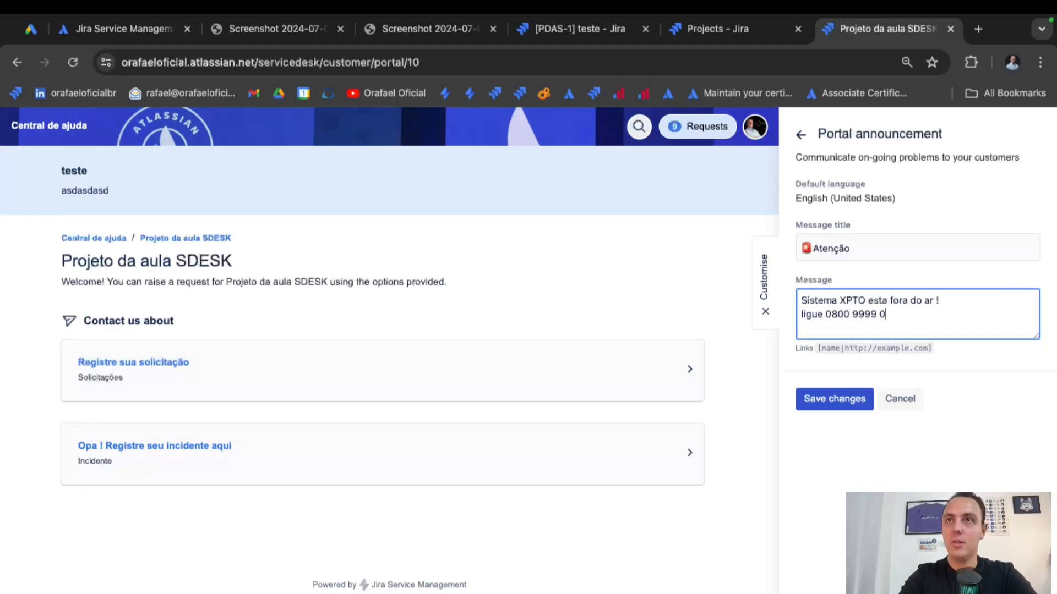
{"action": "type", "text": "00 000"}
{"action": "left_click", "coordinate": [857, 400]}
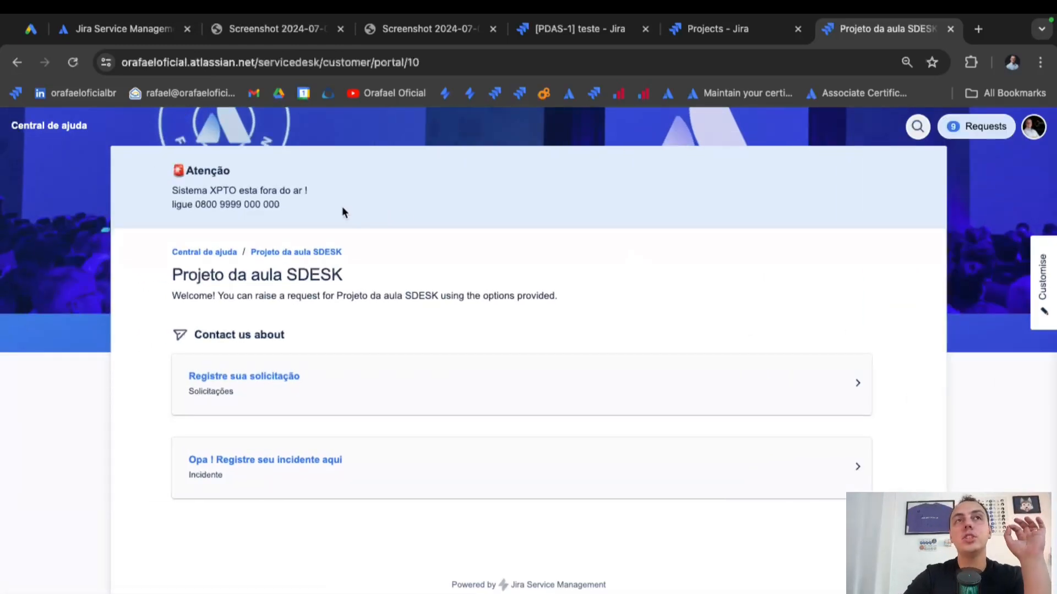
{"action": "left_click_drag", "start_coordinate": [342, 206], "coordinate": [178, 157]}
{"action": "left_click", "coordinate": [288, 191]}
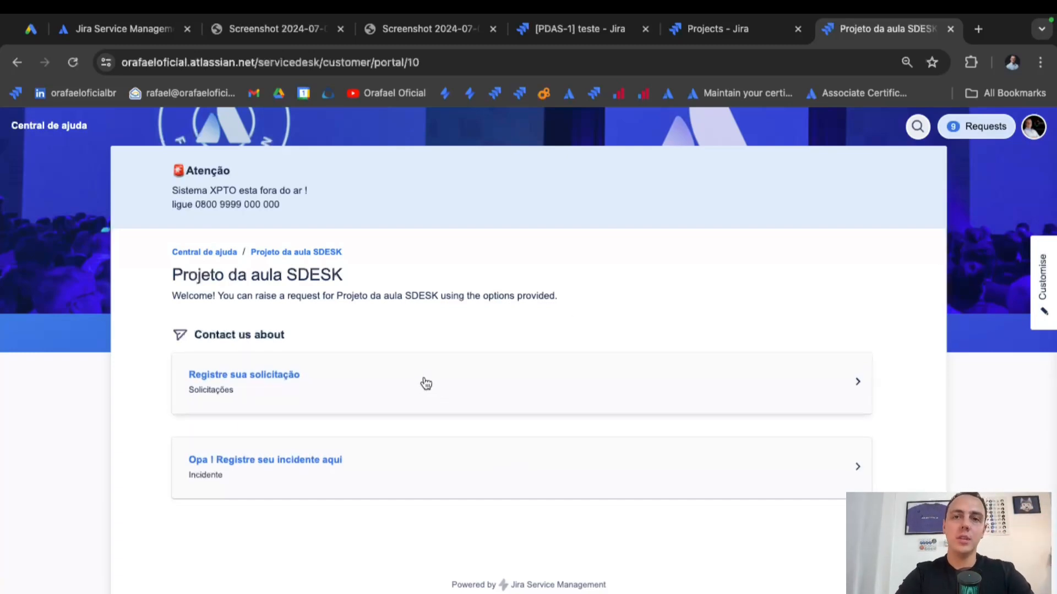
{"action": "left_click", "coordinate": [421, 398]}
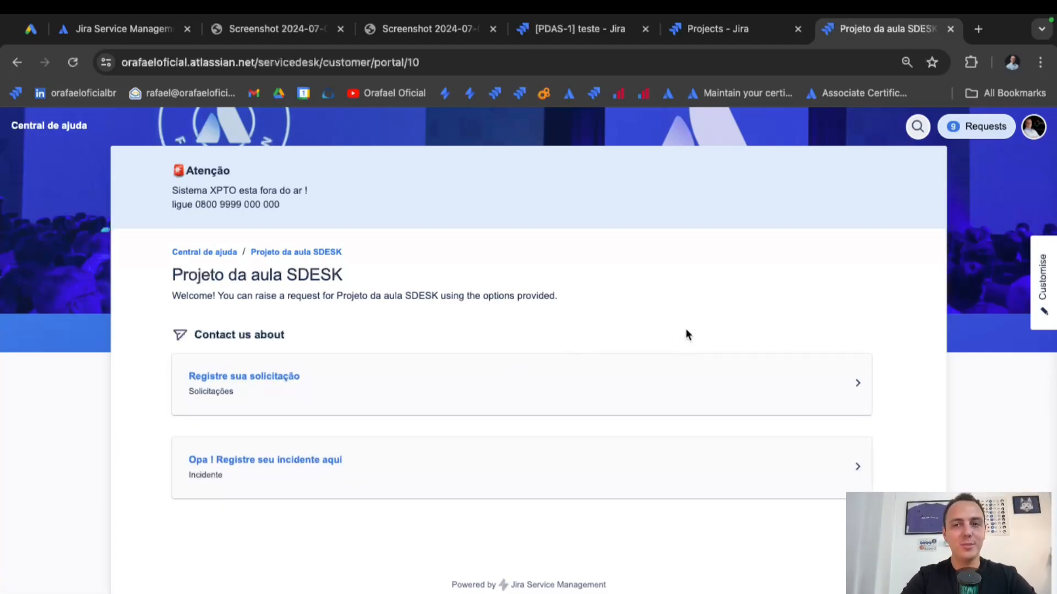
Clear the portal announcement's title and message and save it empty.
{"action": "left_click", "coordinate": [1042, 314]}
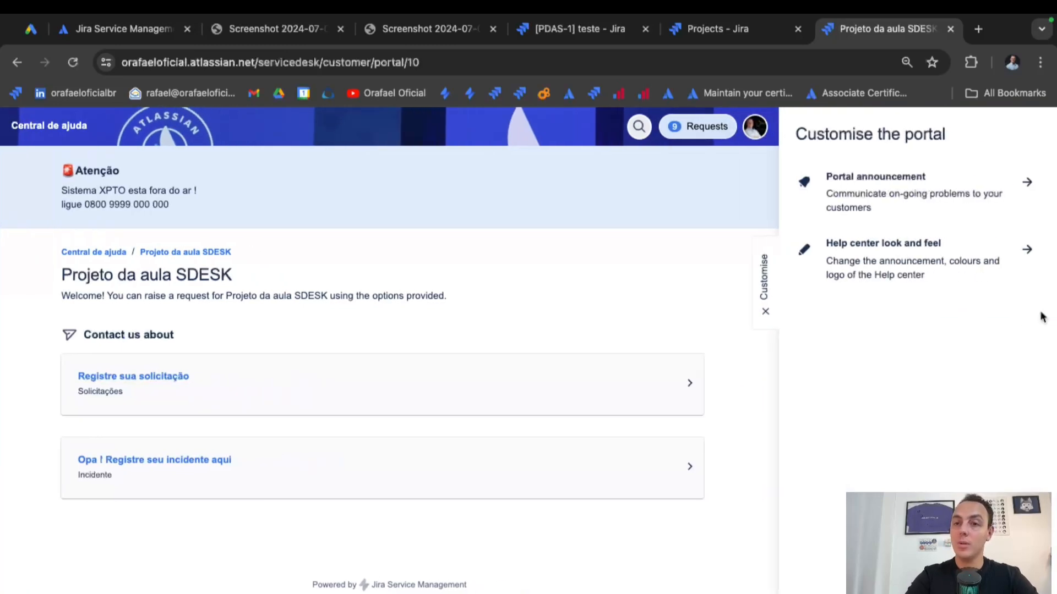
{"action": "left_click", "coordinate": [953, 196]}
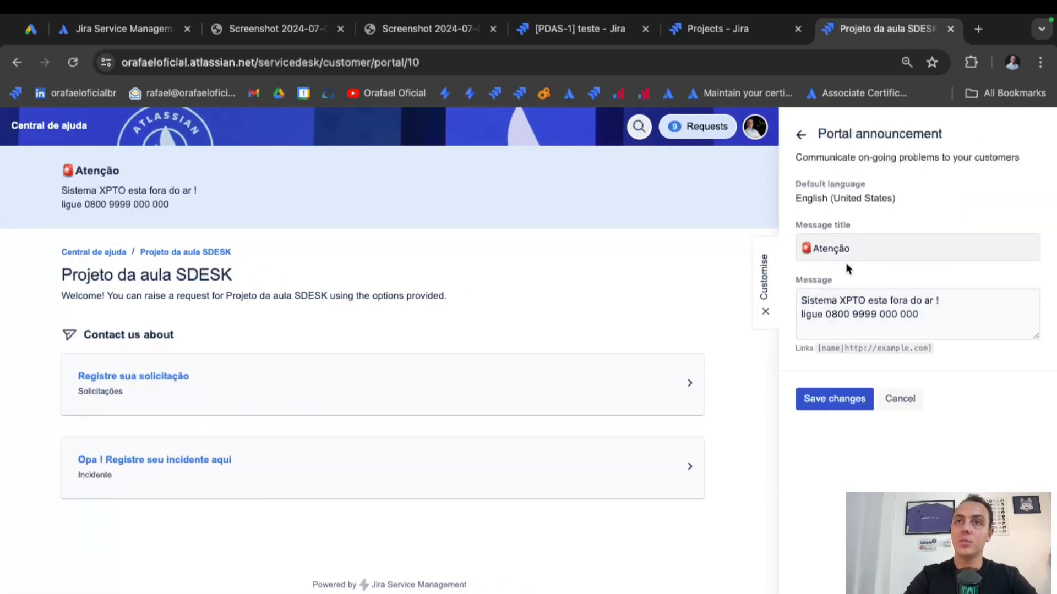
{"action": "left_click", "coordinate": [856, 248]}
{"action": "key", "text": "super+a"}
{"action": "key", "text": "BackSpace"}
{"action": "triple_click", "coordinate": [896, 314]}
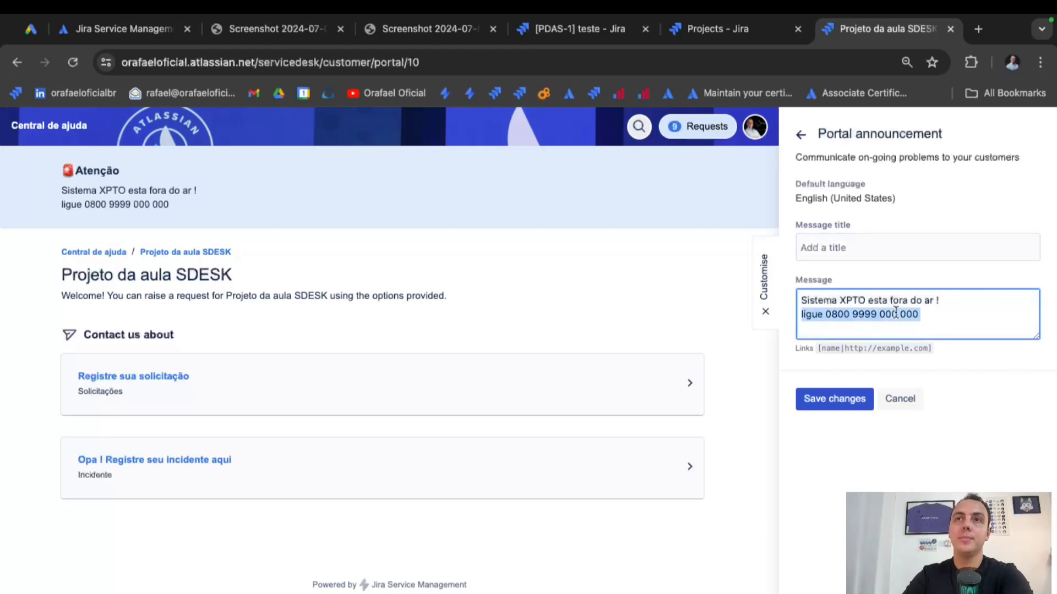
{"action": "key", "text": "BackSpace"}
{"action": "key", "text": "super+a"}
{"action": "key", "text": "BackSpace"}
{"action": "left_click", "coordinate": [857, 401]}
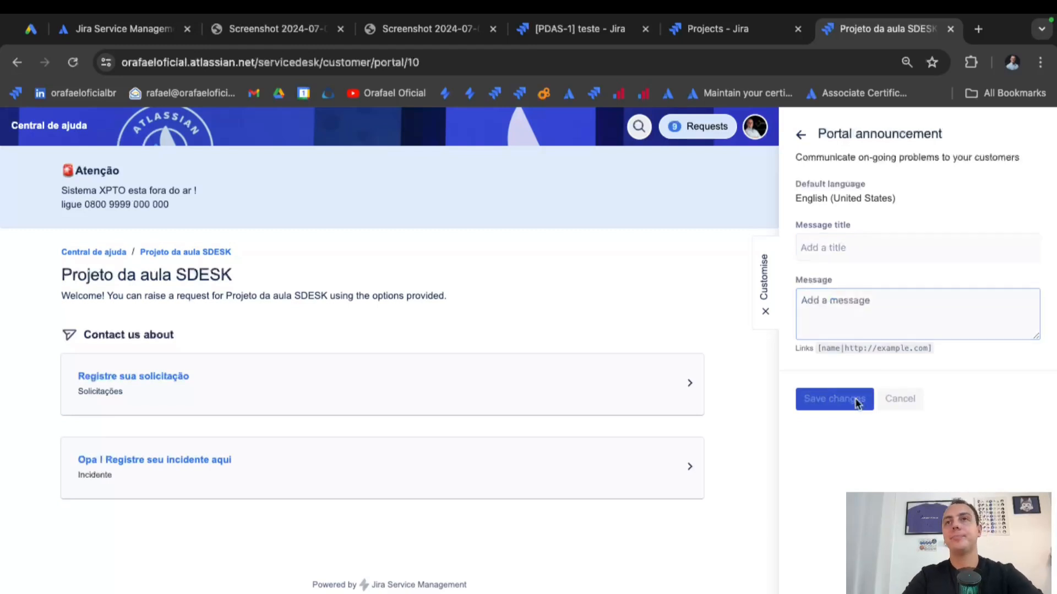
Reopen the announcement form and cancel, then open Jira's settings menu from Projects.
{"action": "left_click", "coordinate": [1051, 325]}
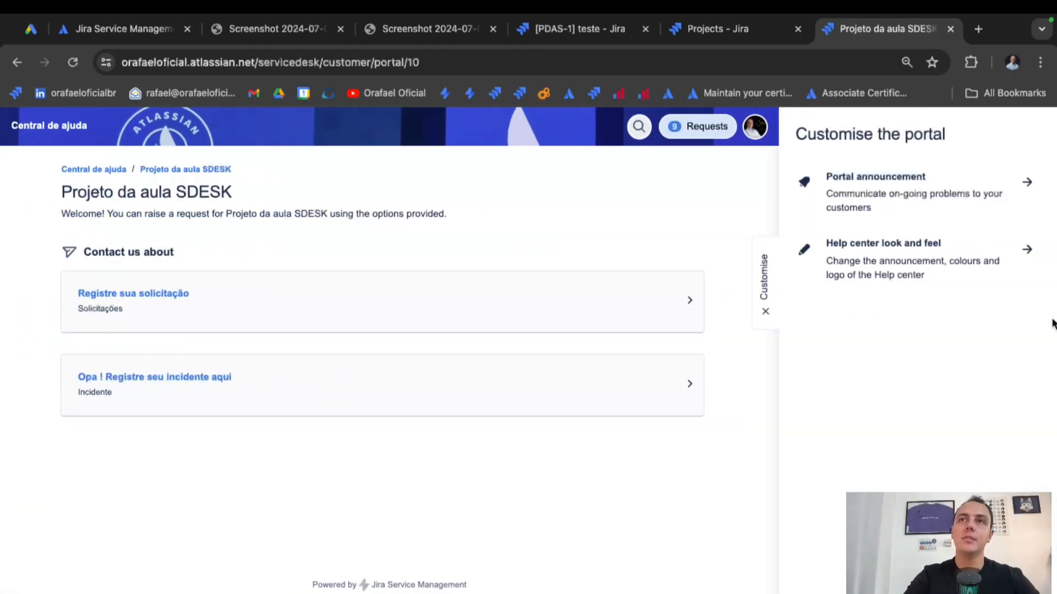
{"action": "left_click", "coordinate": [1027, 182]}
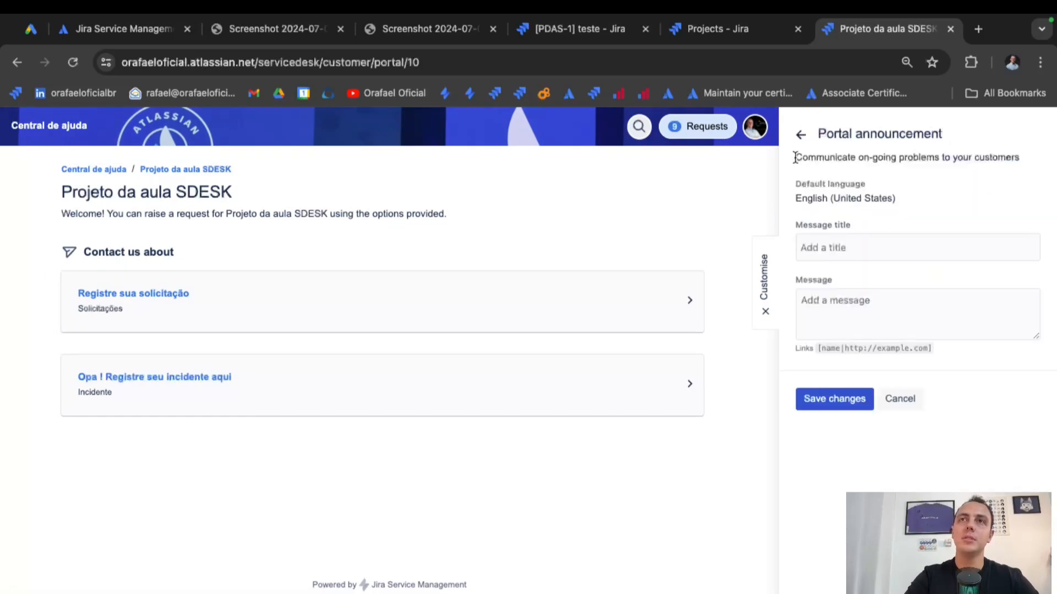
{"action": "left_click", "coordinate": [899, 399]}
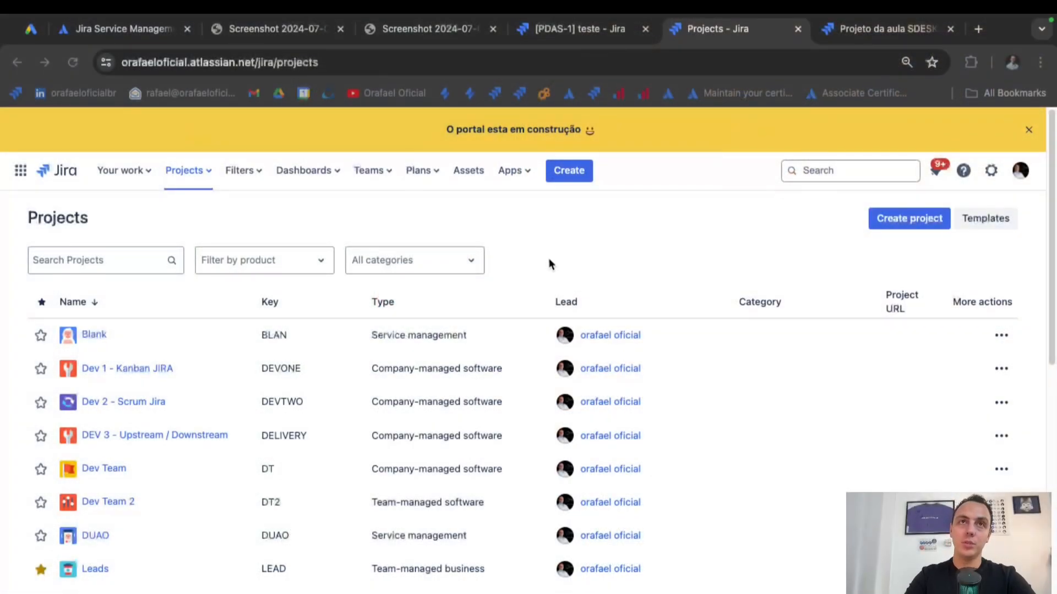
{"action": "left_click", "coordinate": [462, 129]}
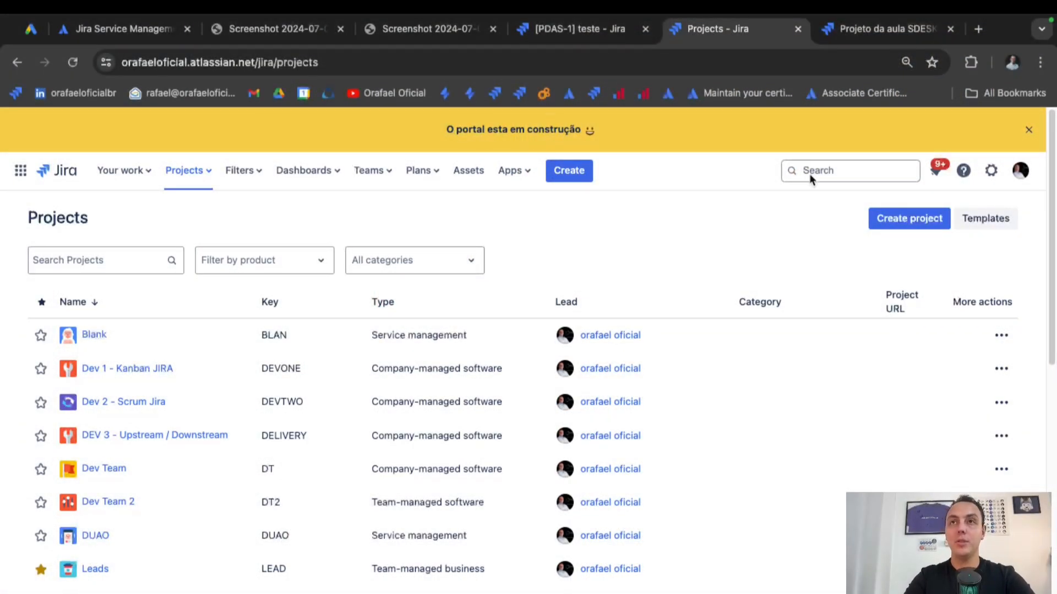
{"action": "left_click", "coordinate": [991, 171]}
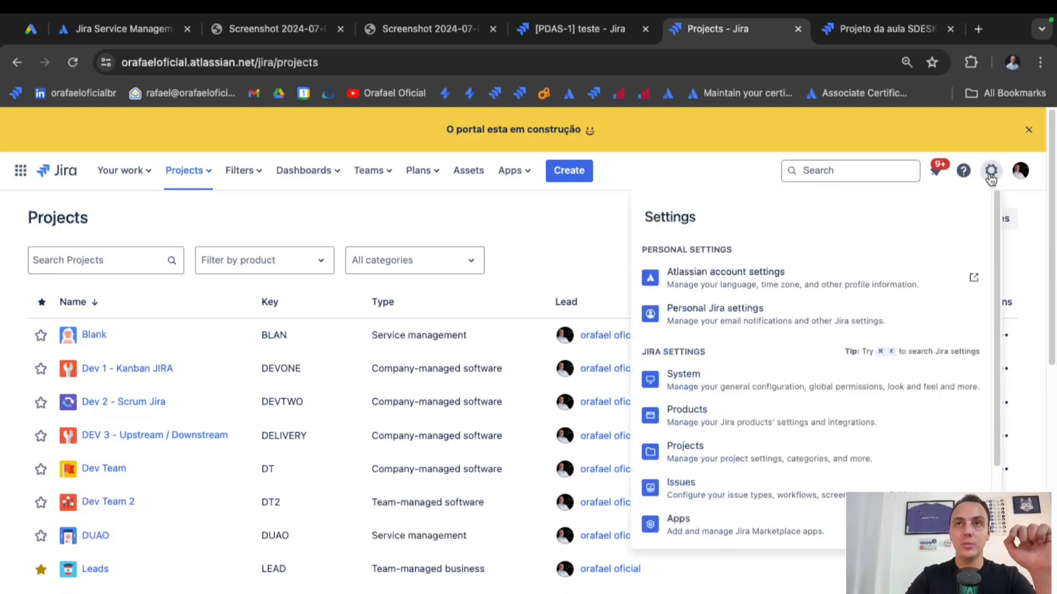
In the System announcement banner, unbold the message and delete its trailing smiley.
{"action": "left_click", "coordinate": [769, 384]}
{"action": "scroll", "coordinate": [74, 464], "scroll_direction": "down", "scroll_amount": 6}
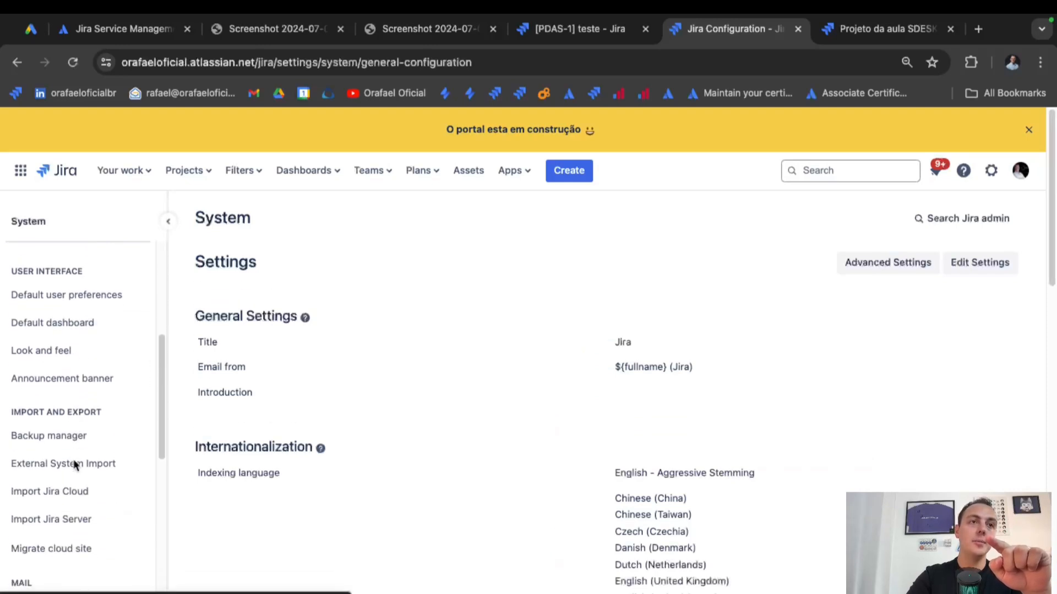
{"action": "scroll", "coordinate": [75, 467], "scroll_direction": "up", "scroll_amount": 2}
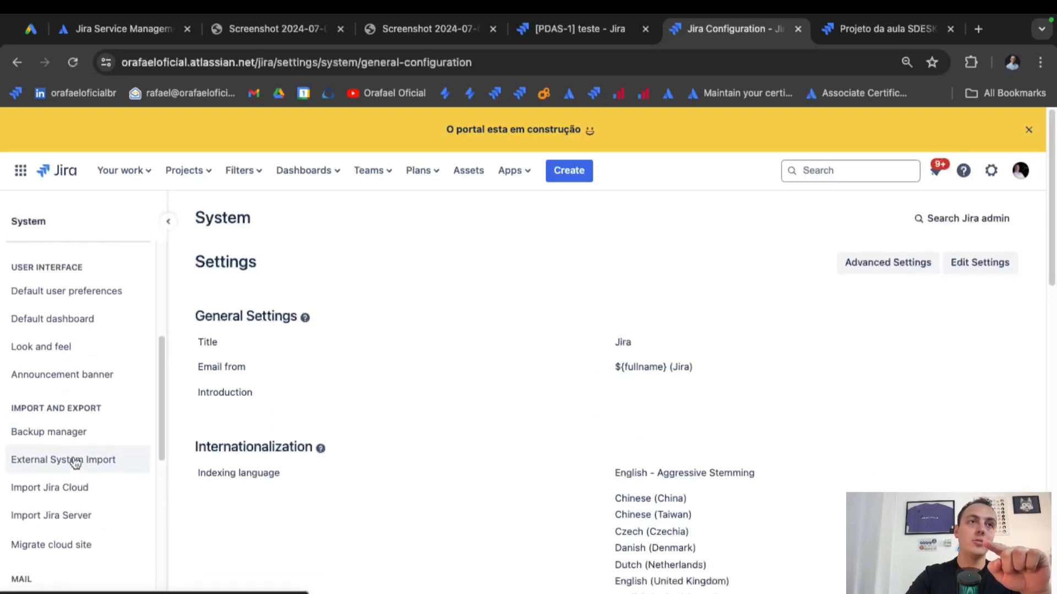
{"action": "left_click", "coordinate": [92, 377]}
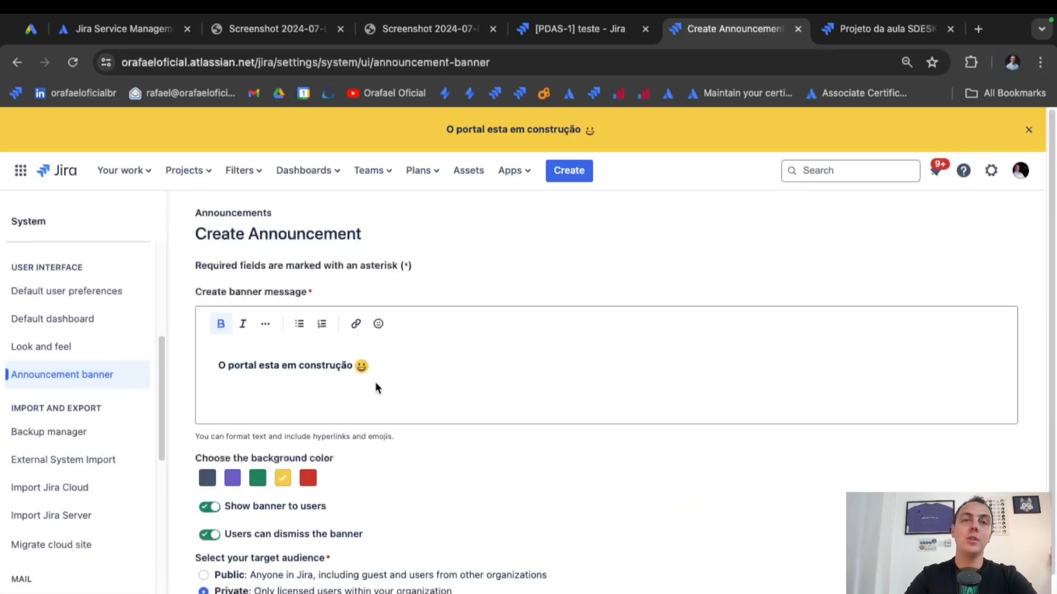
{"action": "left_click", "coordinate": [341, 382]}
{"action": "triple_click", "coordinate": [291, 366]}
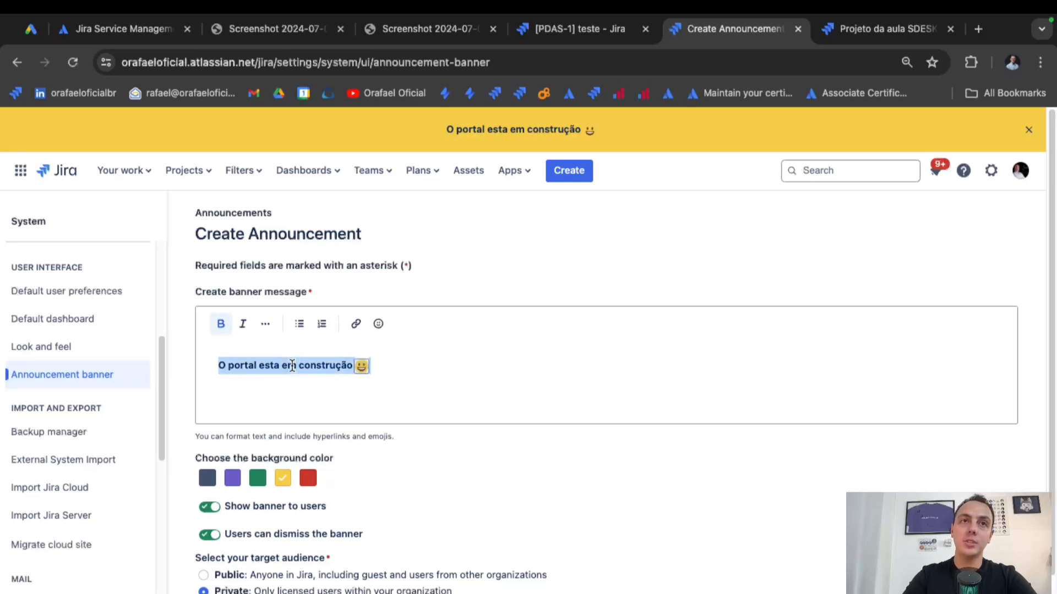
{"action": "left_click", "coordinate": [220, 323]}
{"action": "left_click", "coordinate": [380, 366]}
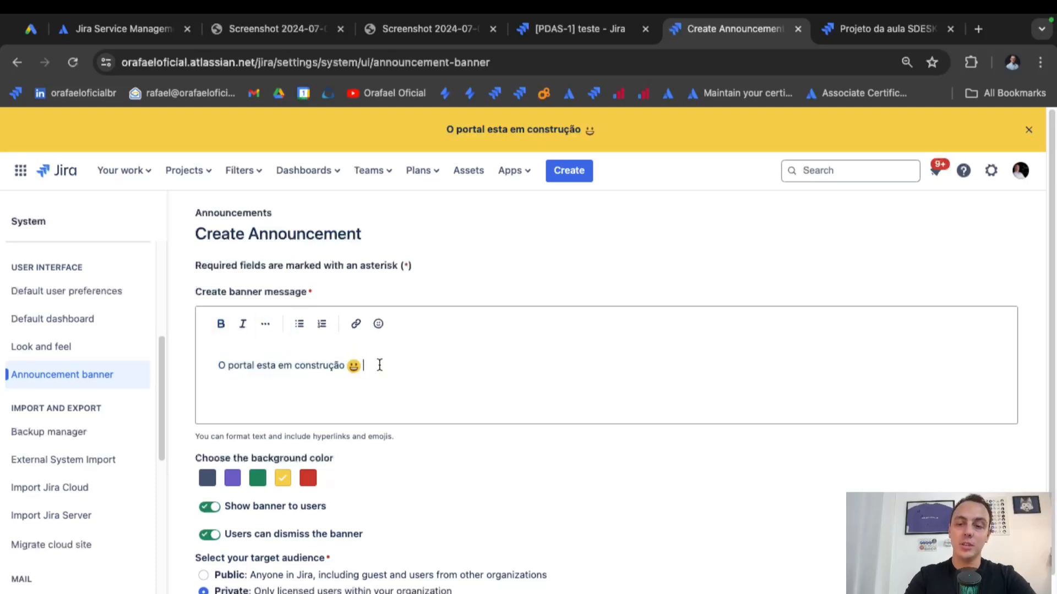
{"action": "key", "text": "BackSpace"}
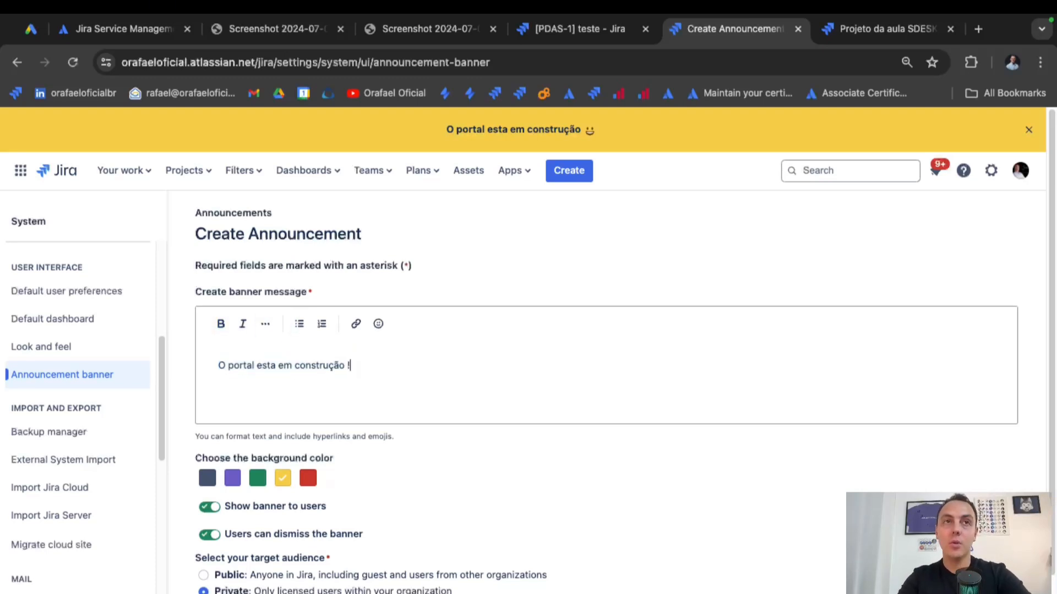
Make the banner red and non-dismissible, keep it private, and publish it.
{"action": "scroll", "coordinate": [436, 397], "scroll_direction": "down", "scroll_amount": 1}
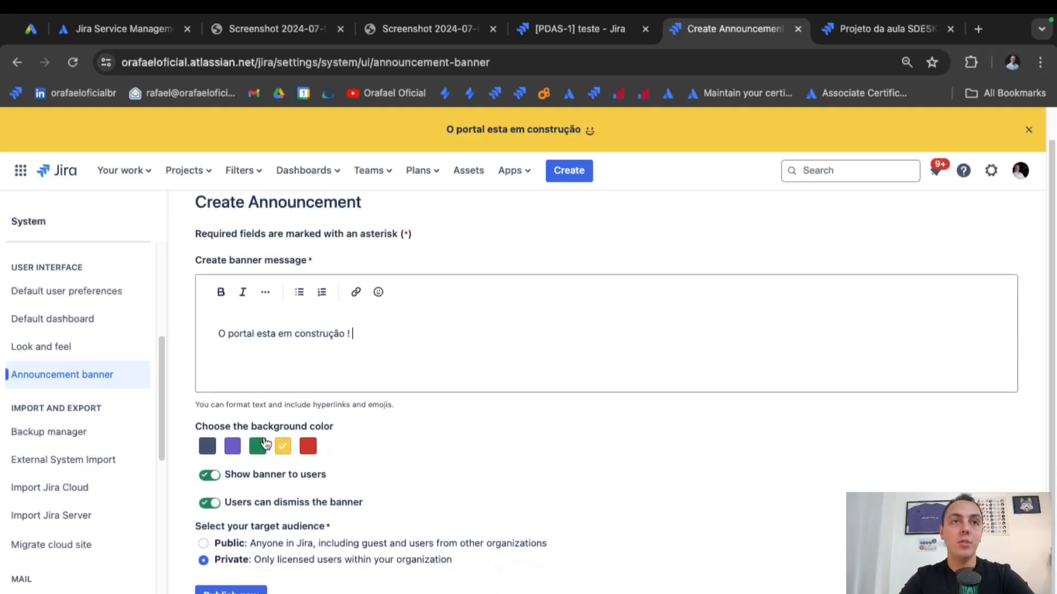
{"action": "left_click", "coordinate": [308, 446]}
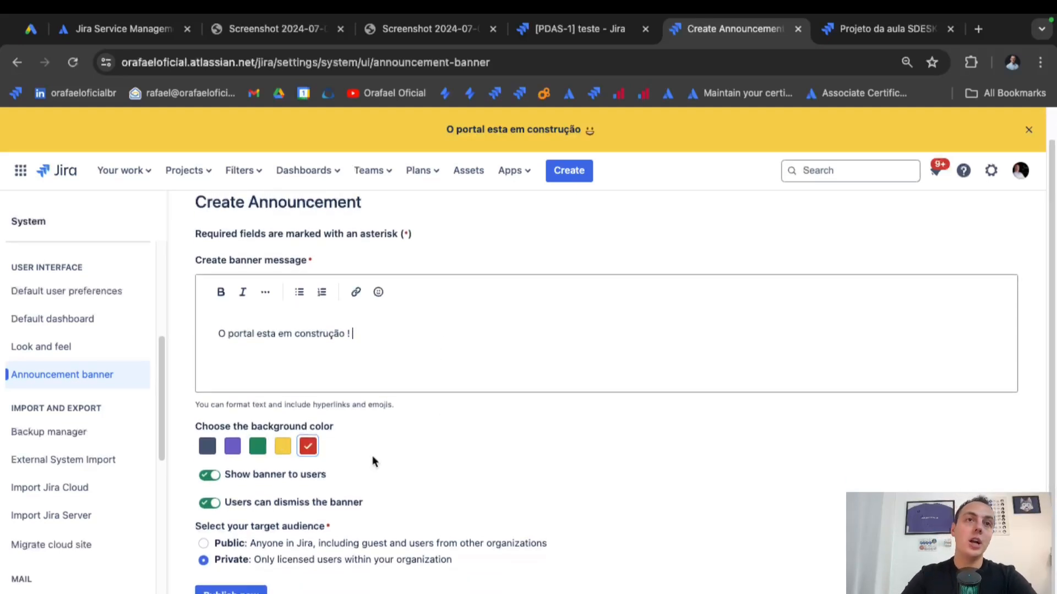
{"action": "left_click", "coordinate": [405, 452]}
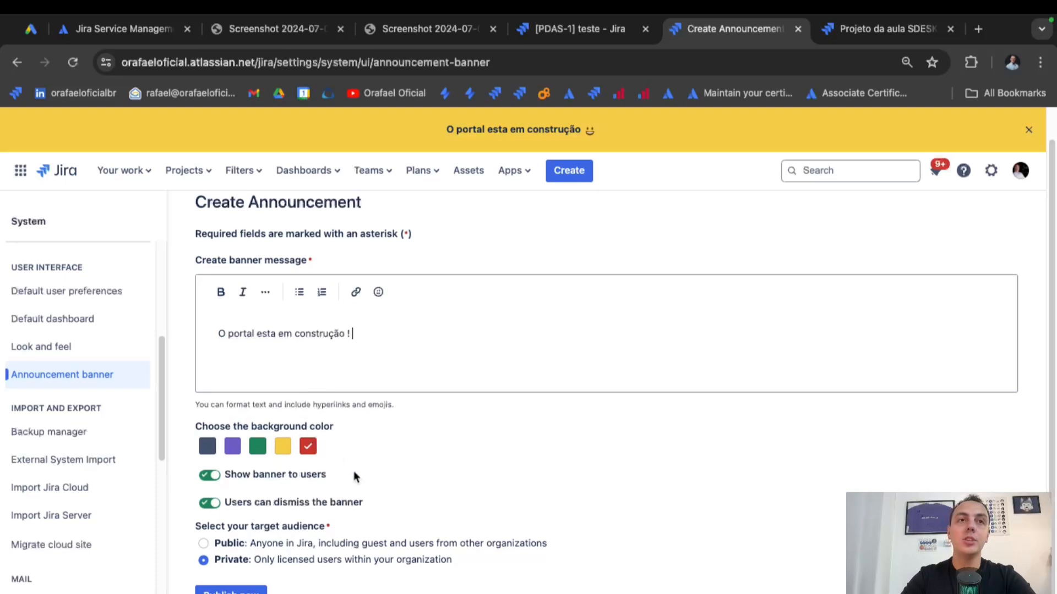
{"action": "left_click", "coordinate": [212, 506]}
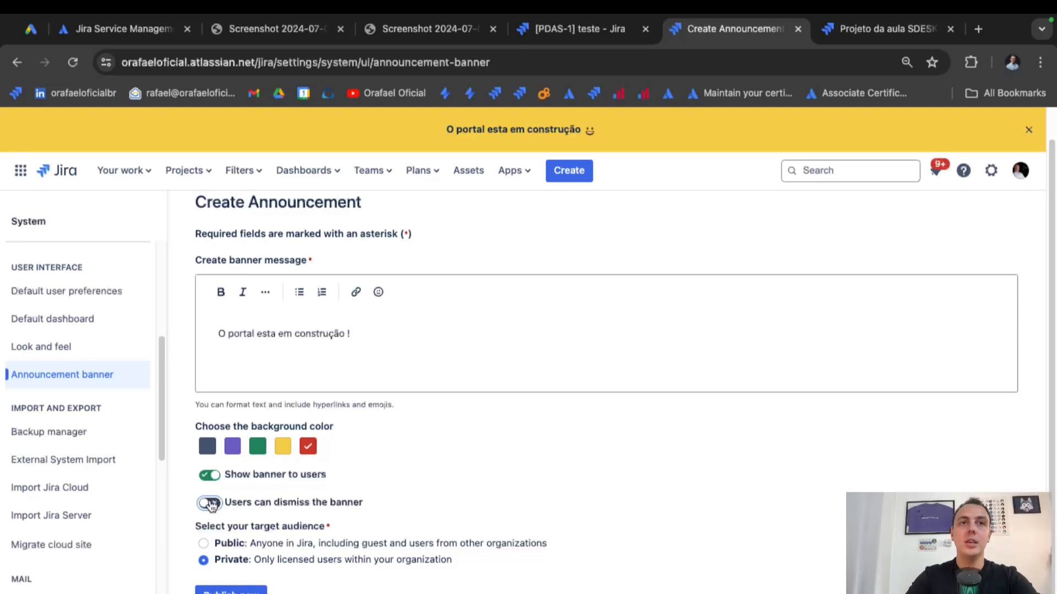
{"action": "left_click", "coordinate": [225, 541]}
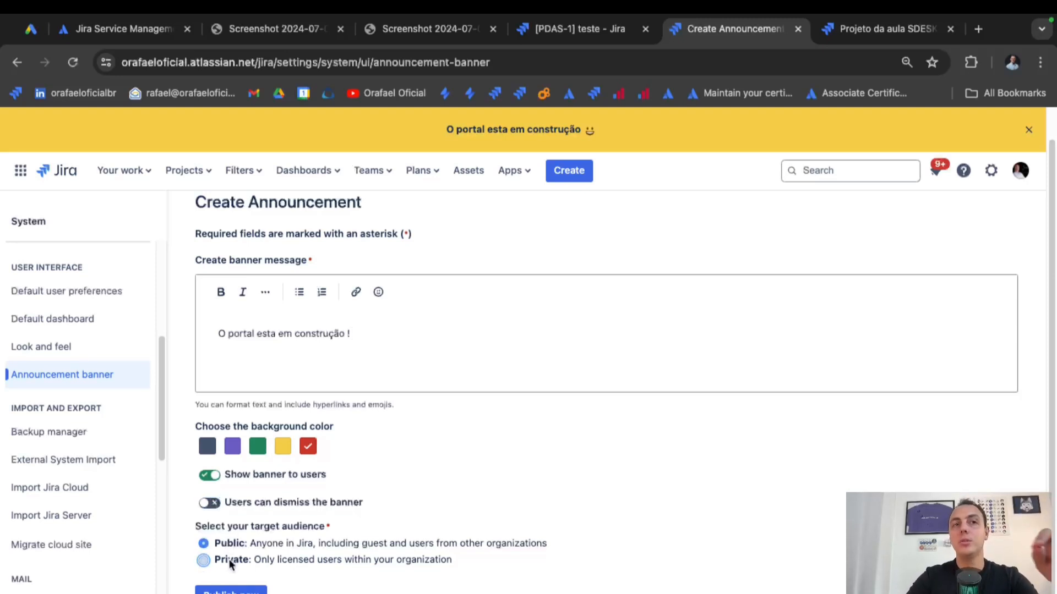
{"action": "left_click", "coordinate": [231, 590]}
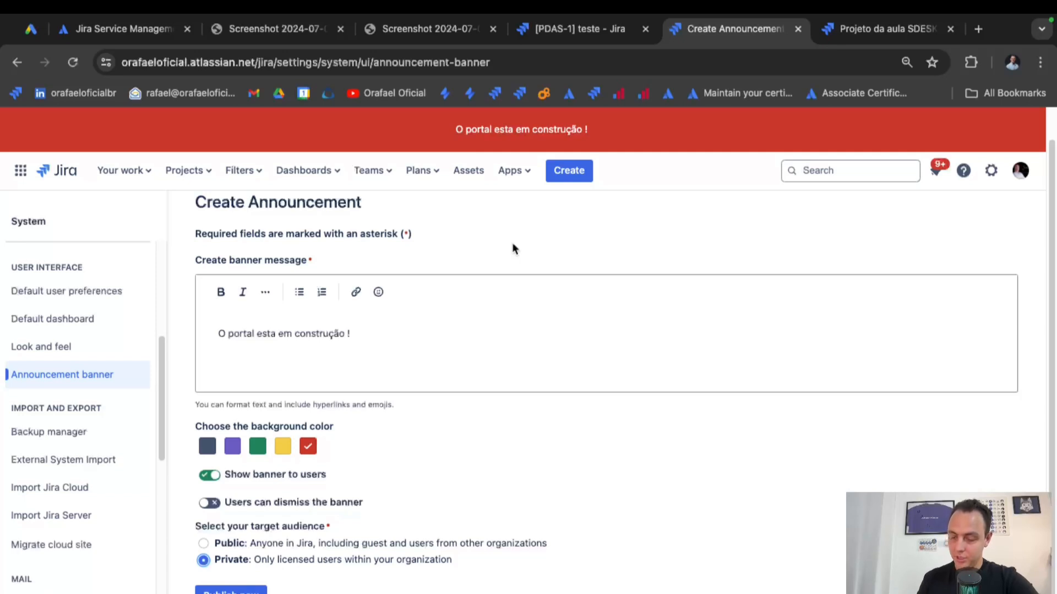
{"action": "left_click", "coordinate": [259, 179]}
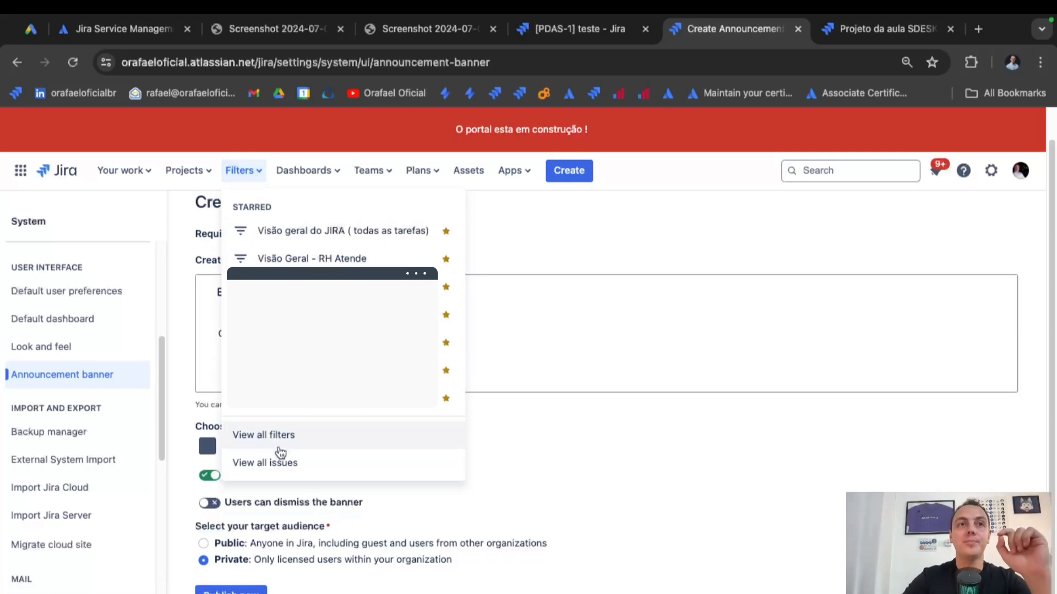
View all issues filtered to the Projeto da aula SDESK project.
{"action": "left_click", "coordinate": [307, 468]}
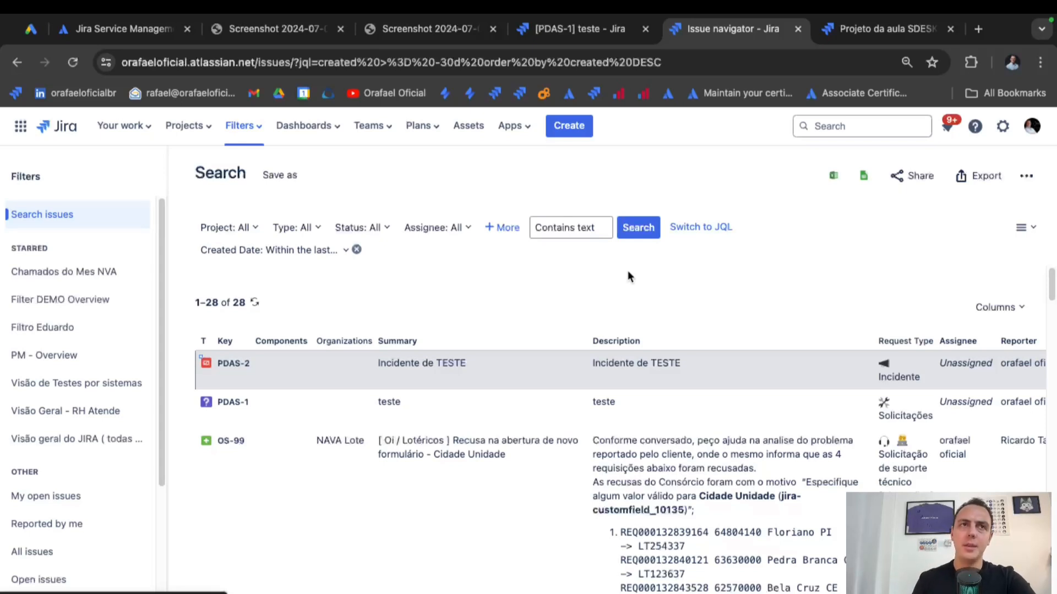
{"action": "left_click", "coordinate": [254, 237]}
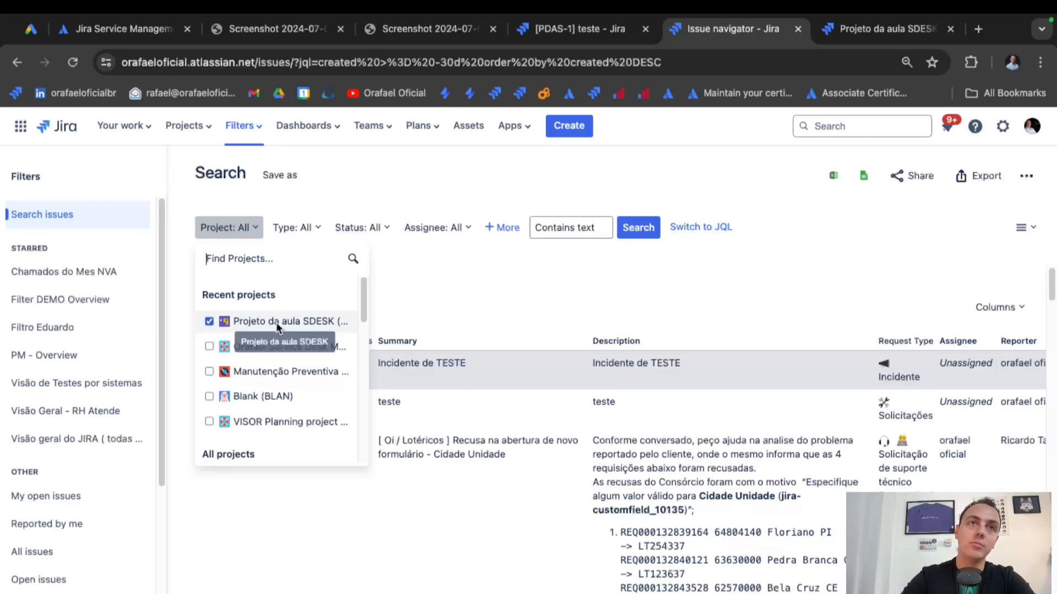
{"action": "left_click", "coordinate": [400, 270]}
Review the Type, Status, Project and Created date filters, limiting to the last 30 days.
{"action": "left_click", "coordinate": [337, 229]}
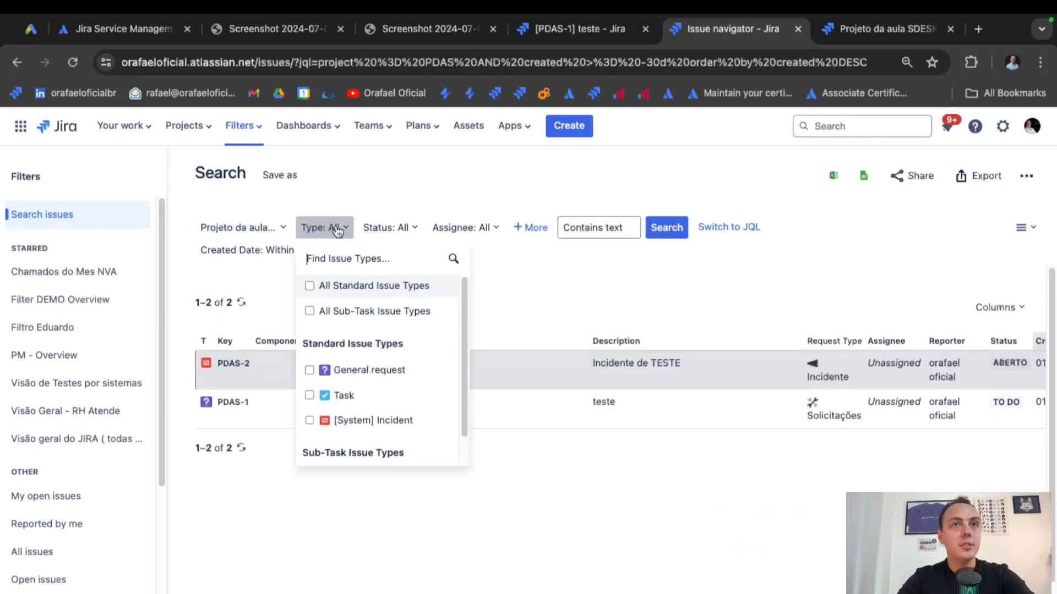
{"action": "left_click", "coordinate": [405, 199]}
{"action": "left_click", "coordinate": [417, 231]}
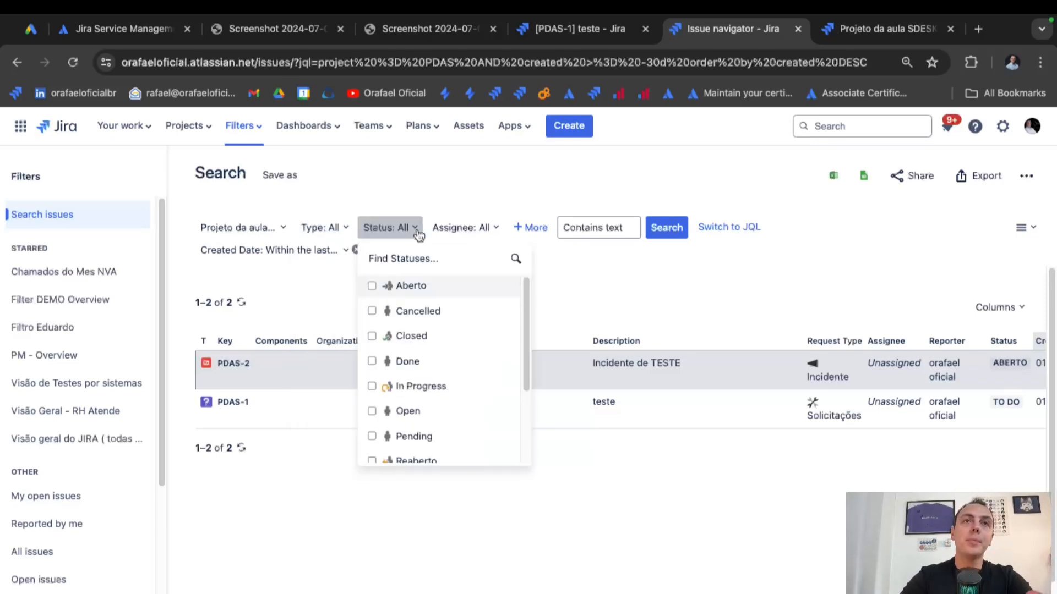
{"action": "left_click", "coordinate": [417, 232]}
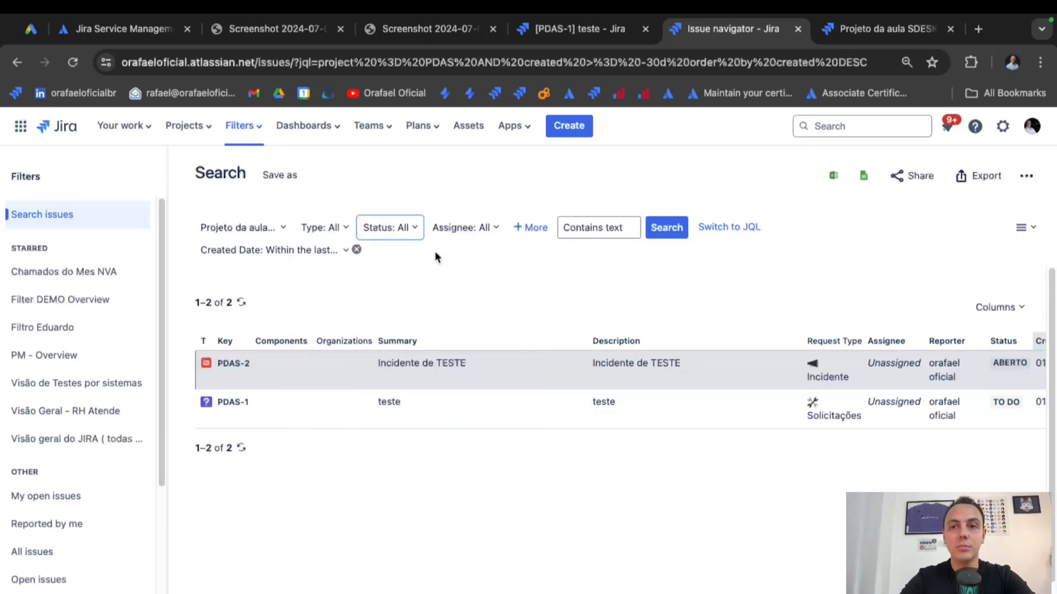
{"action": "left_click", "coordinate": [280, 228]}
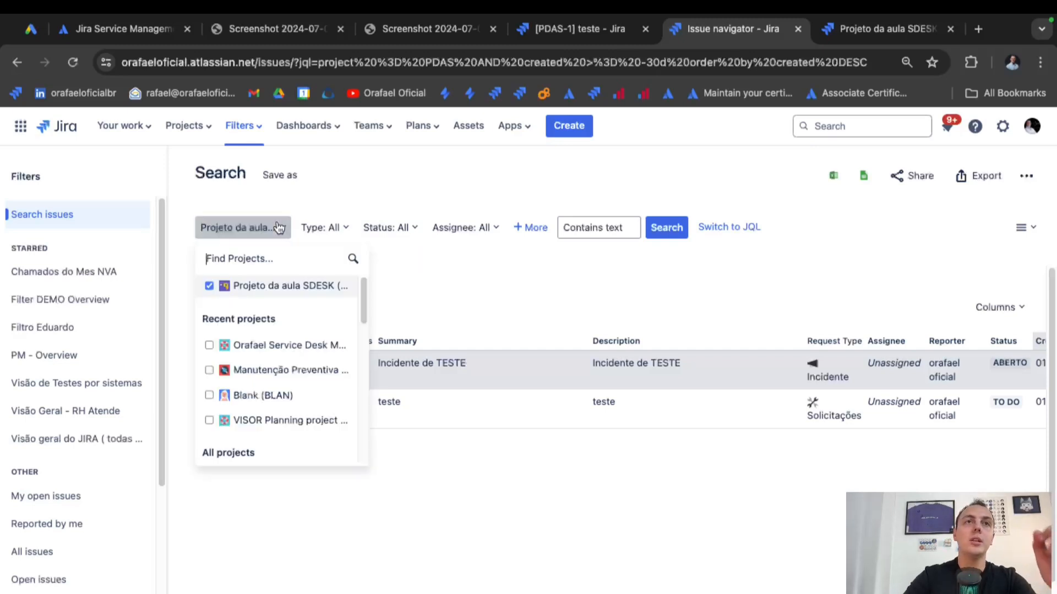
{"action": "left_click", "coordinate": [319, 231]}
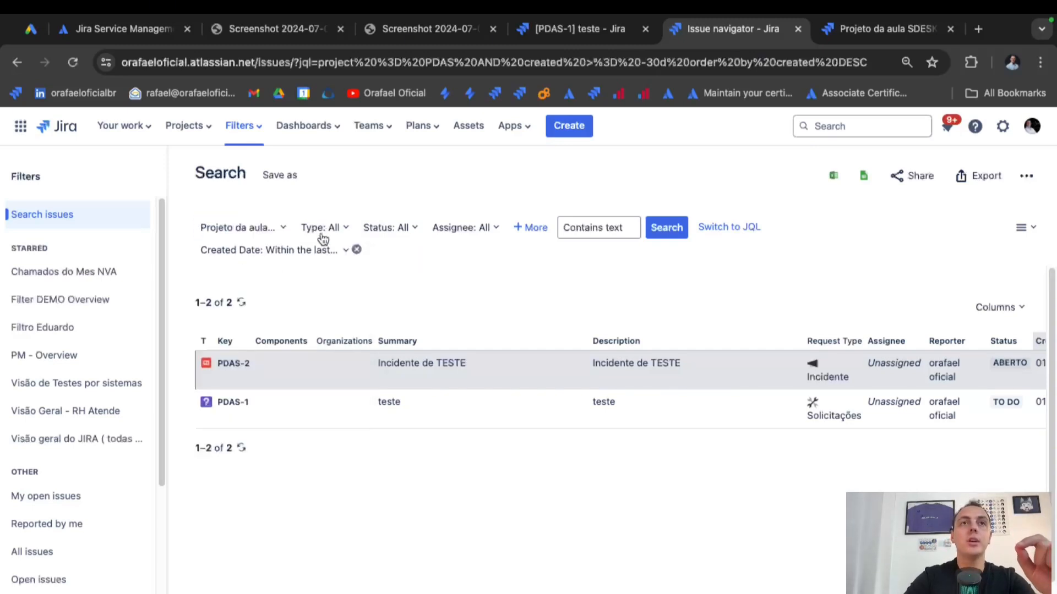
{"action": "left_click", "coordinate": [319, 232]}
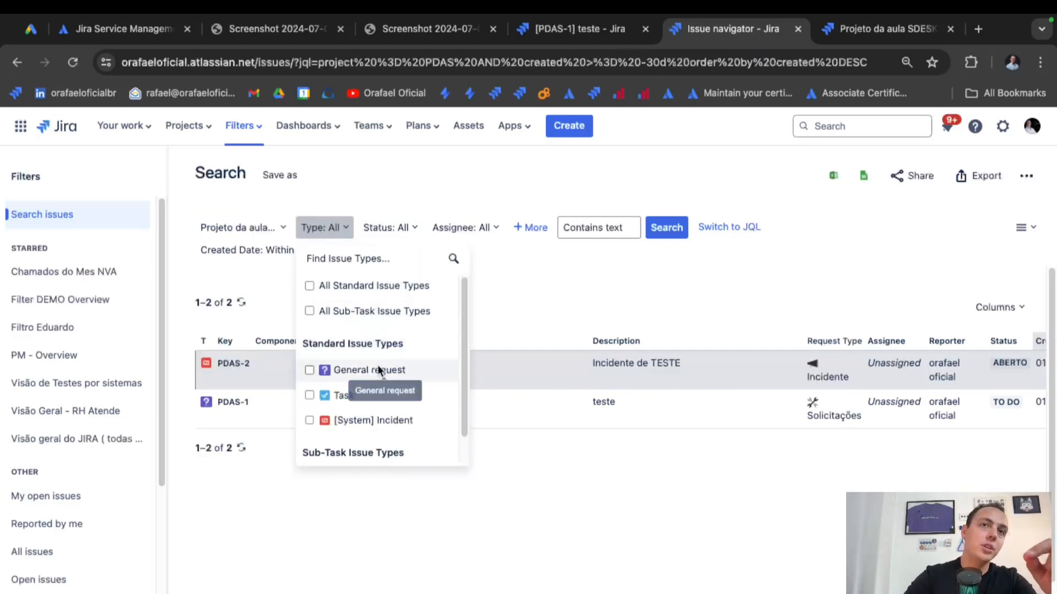
{"action": "left_click", "coordinate": [527, 287]}
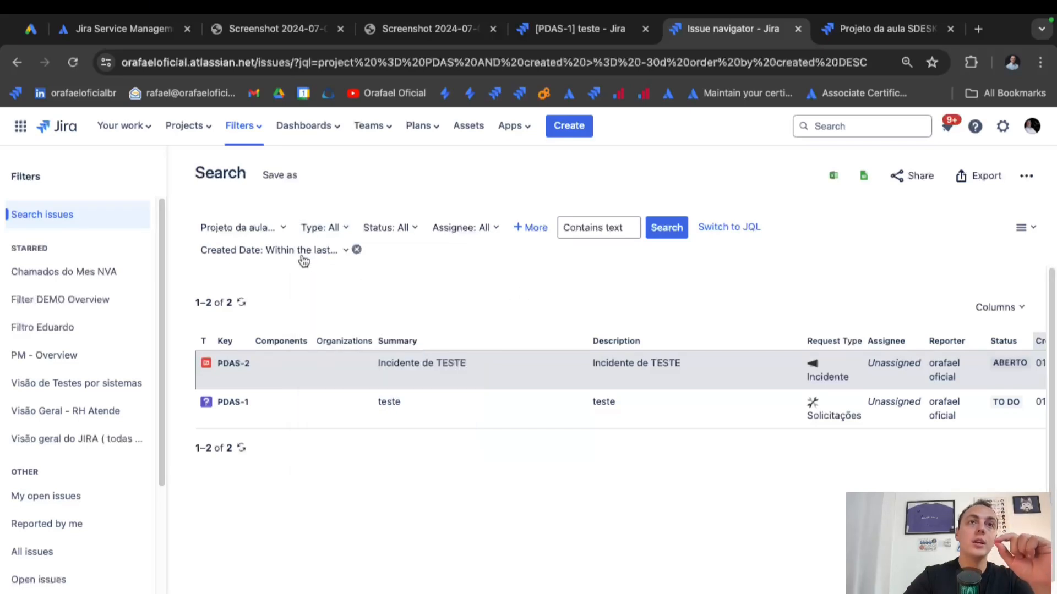
{"action": "left_click", "coordinate": [303, 259]}
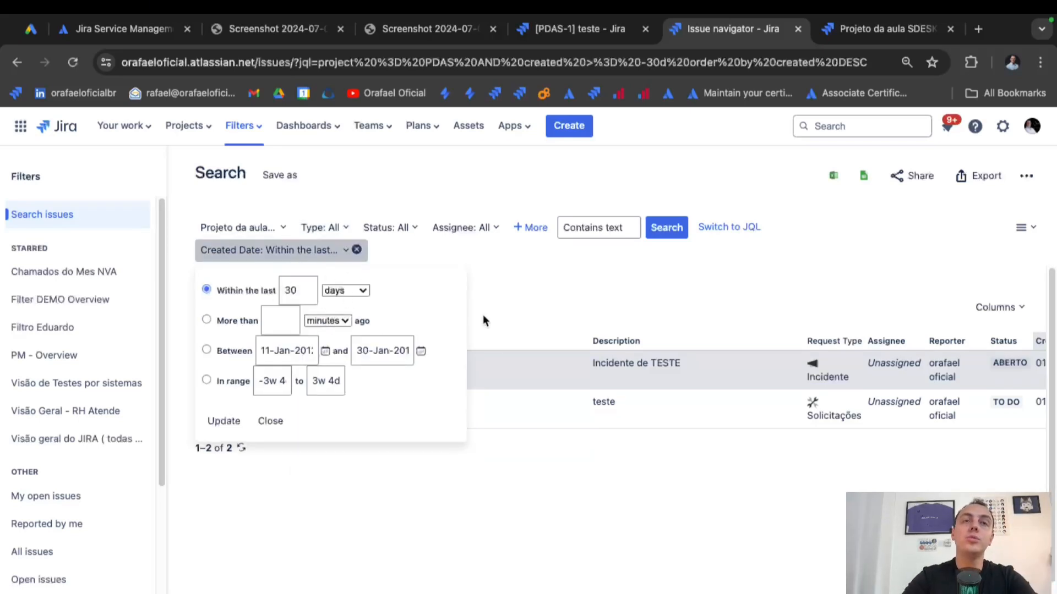
{"action": "left_click", "coordinate": [526, 310]}
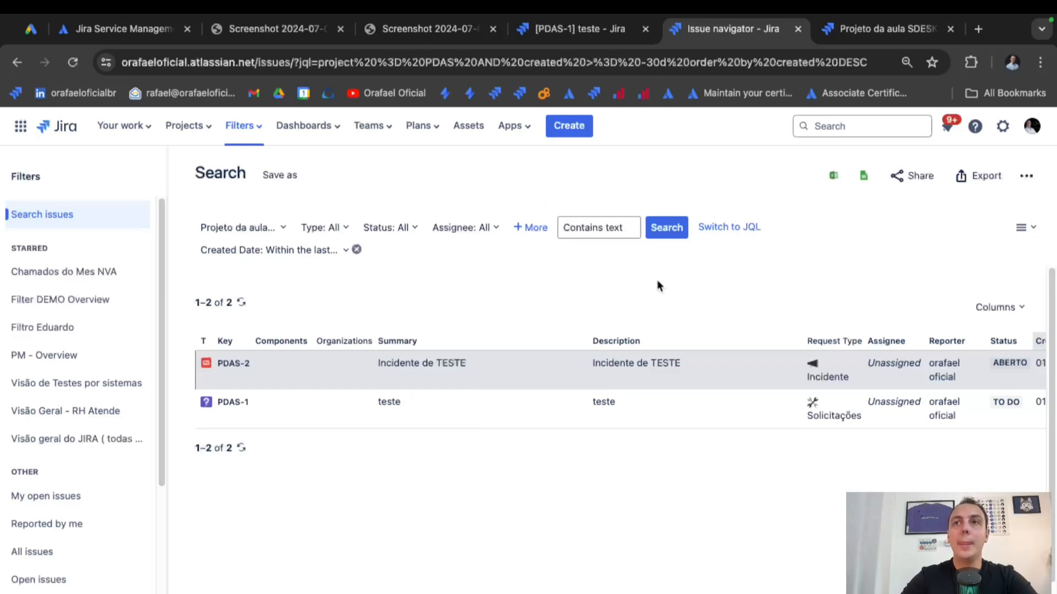
Add the Priority column to the results by searching 'prio' in the column chooser.
{"action": "left_click", "coordinate": [996, 309]}
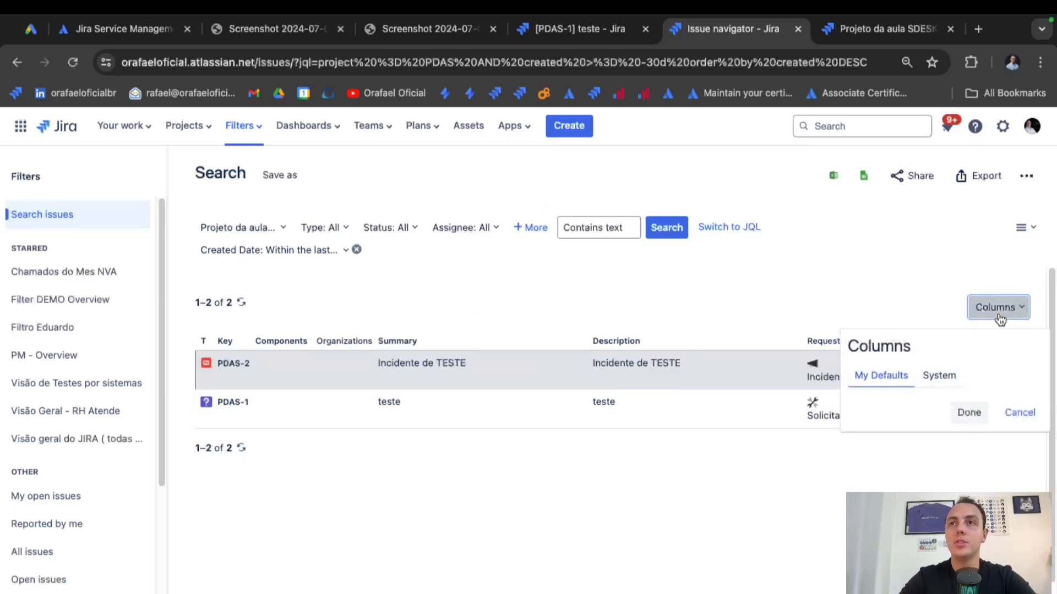
{"action": "scroll", "coordinate": [942, 463], "scroll_direction": "down", "scroll_amount": 6}
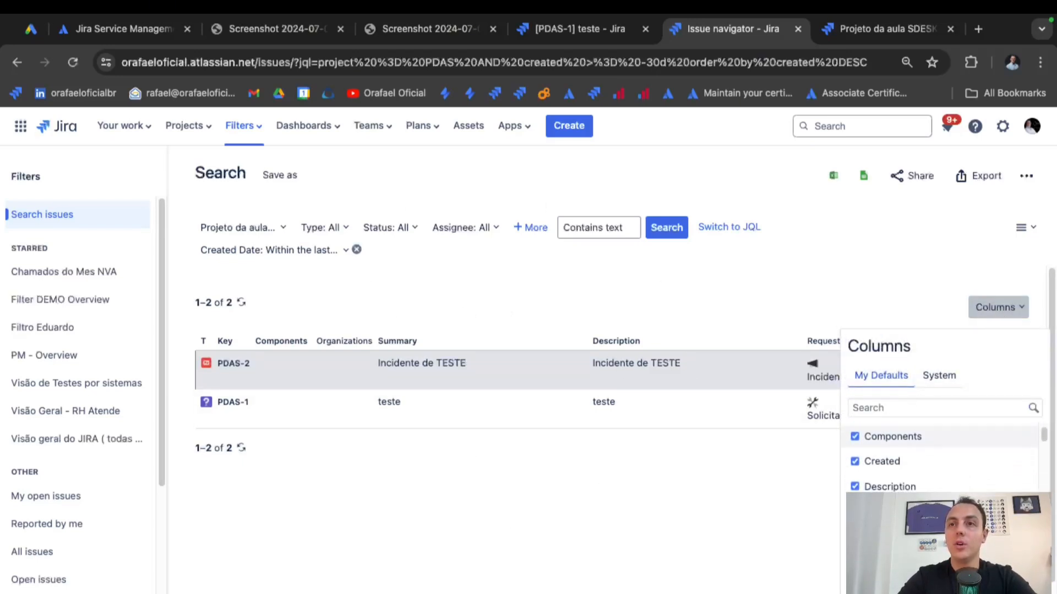
{"action": "scroll", "coordinate": [942, 462], "scroll_direction": "down", "scroll_amount": 5}
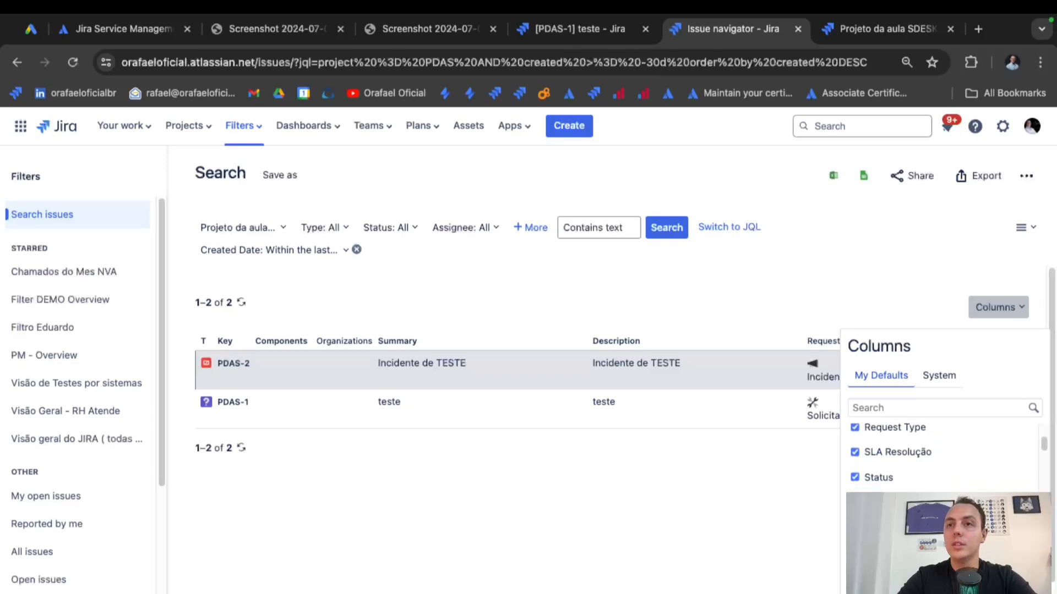
{"action": "left_click", "coordinate": [902, 407]}
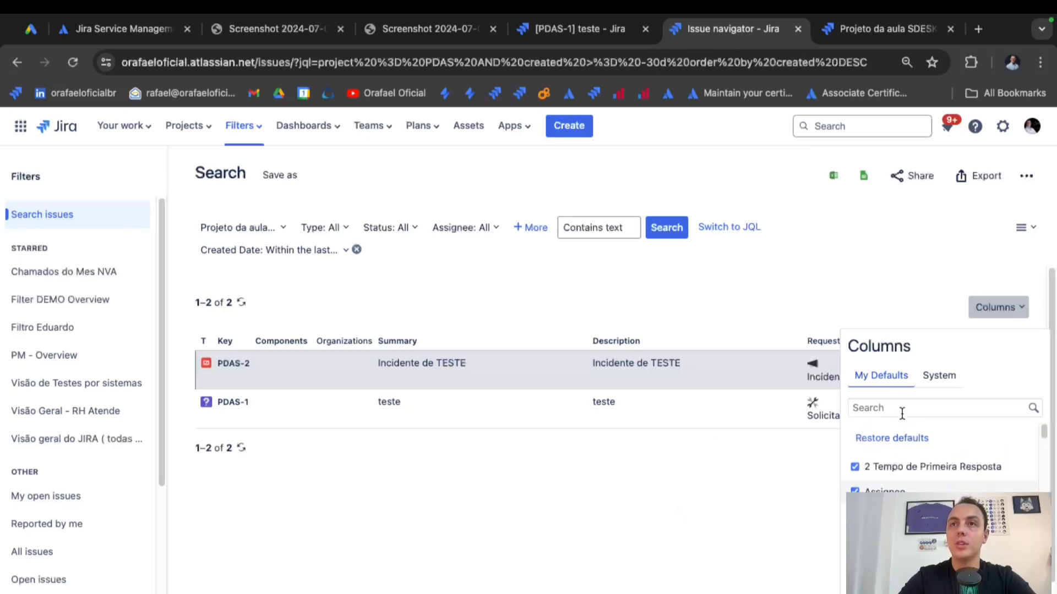
{"action": "type", "text": "prio"}
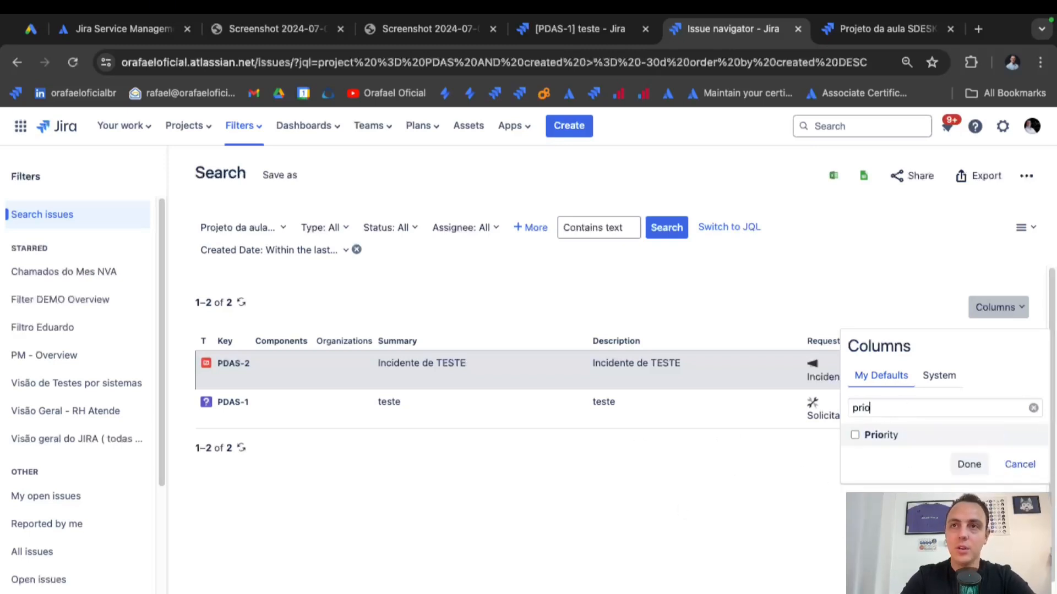
{"action": "left_click", "coordinate": [913, 432]}
{"action": "left_click", "coordinate": [961, 465]}
Drag the Priority column to sit between Summary and Description.
{"action": "scroll", "coordinate": [912, 442], "scroll_direction": "right", "scroll_amount": 12}
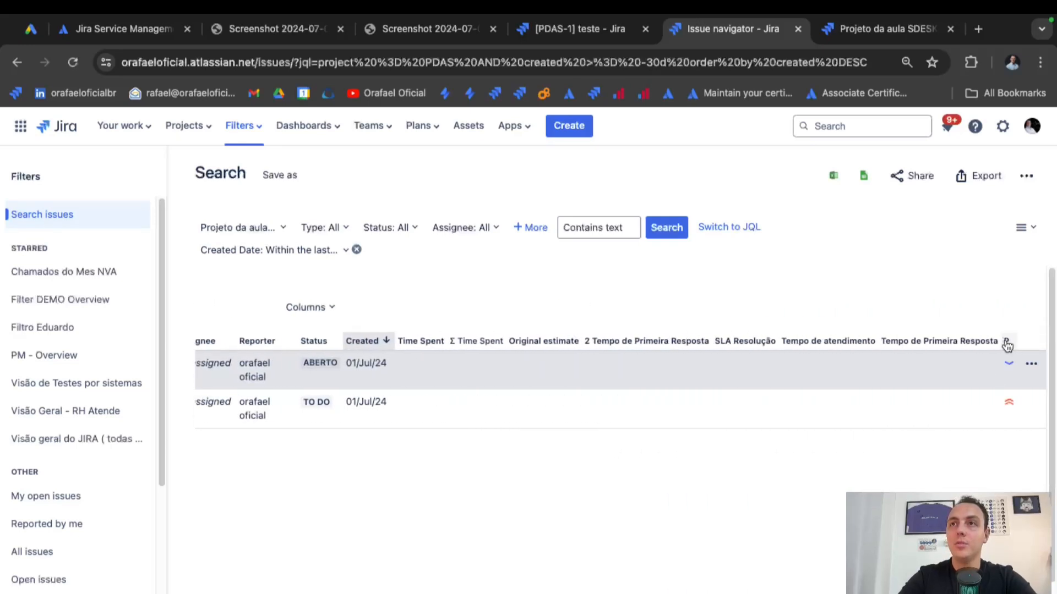
{"action": "left_click_drag", "start_coordinate": [1007, 344], "coordinate": [360, 345]}
{"action": "scroll", "coordinate": [497, 407], "scroll_direction": "left", "scroll_amount": 12}
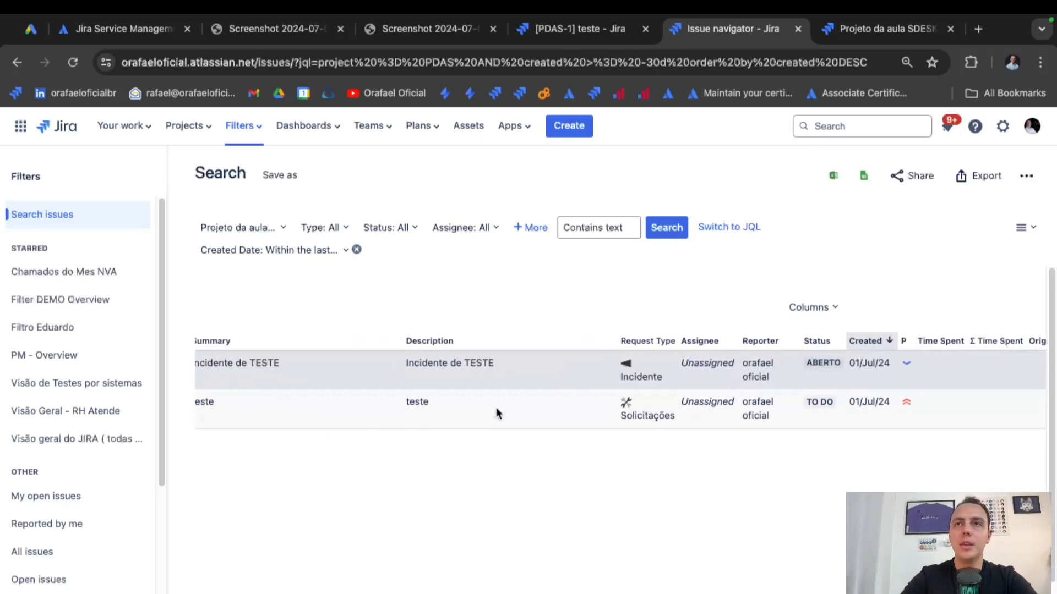
{"action": "left_click_drag", "start_coordinate": [1032, 342], "coordinate": [628, 348]}
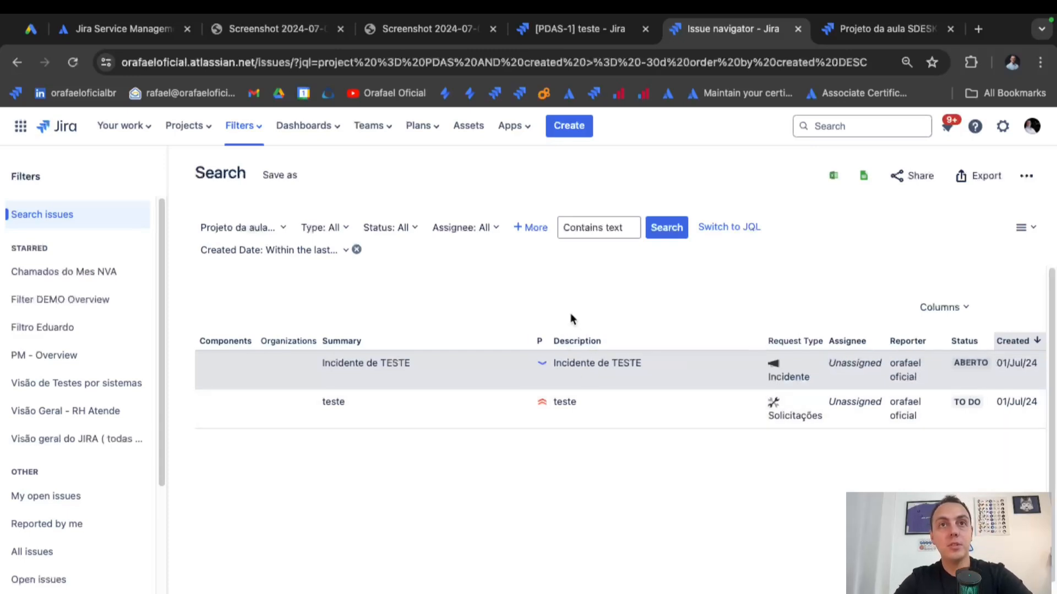
Save the current search as the filter 'Filtro de teste'.
{"action": "left_click", "coordinate": [278, 175]}
{"action": "left_click", "coordinate": [424, 360]}
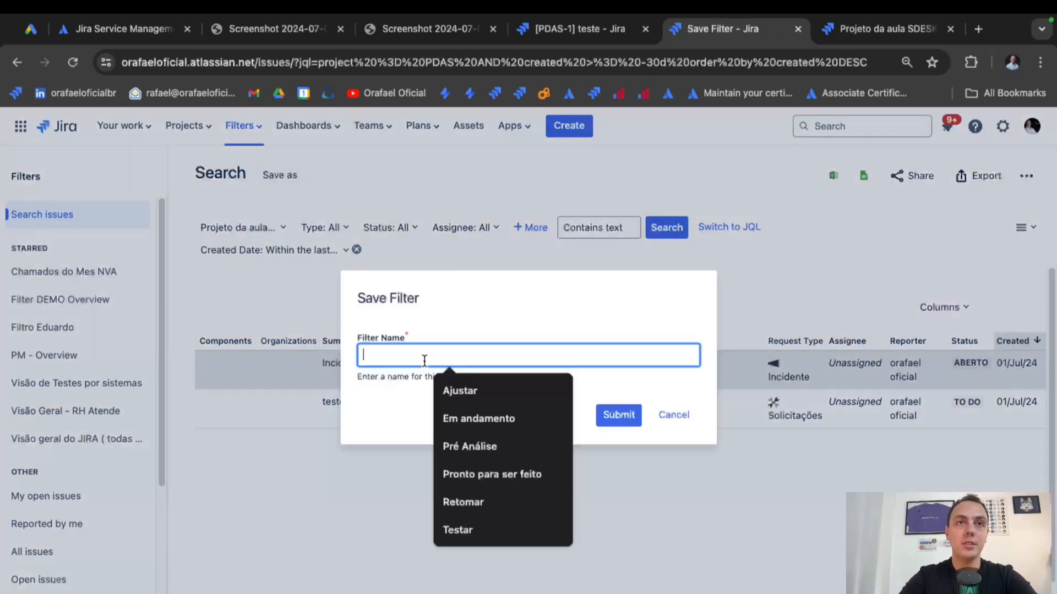
{"action": "type", "text": "Filtro de teste"}
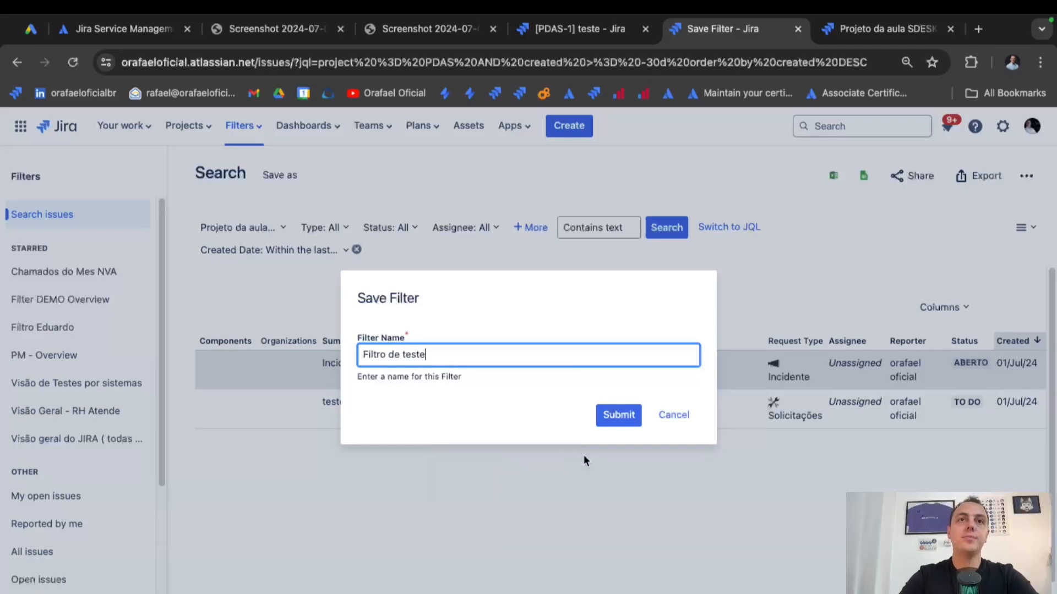
{"action": "triple_click", "coordinate": [518, 353]}
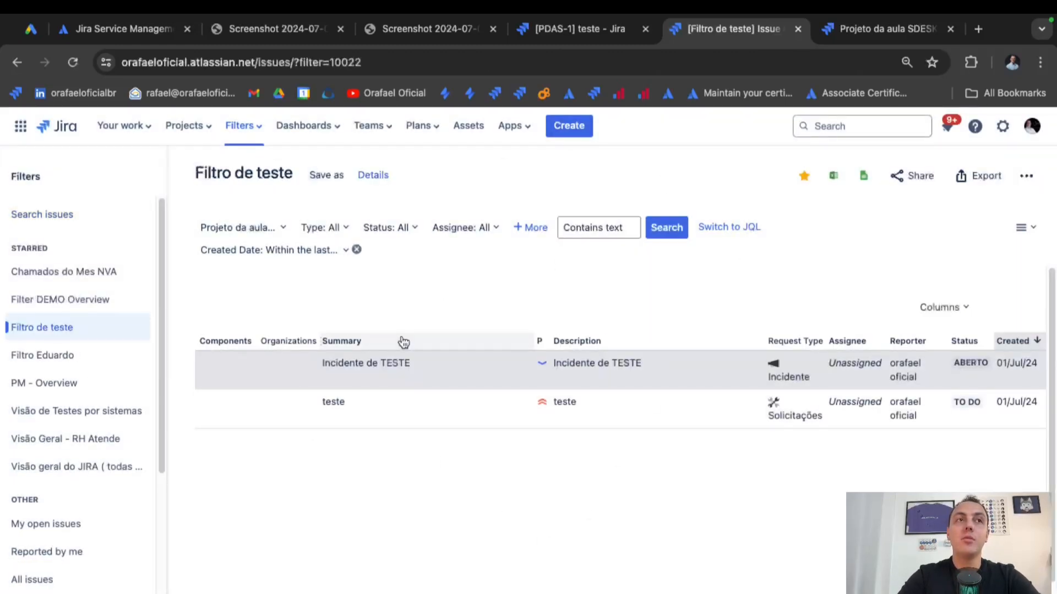
Collapse the filters sidebar and recheck the Project and Created date filters.
{"action": "left_click", "coordinate": [169, 176]}
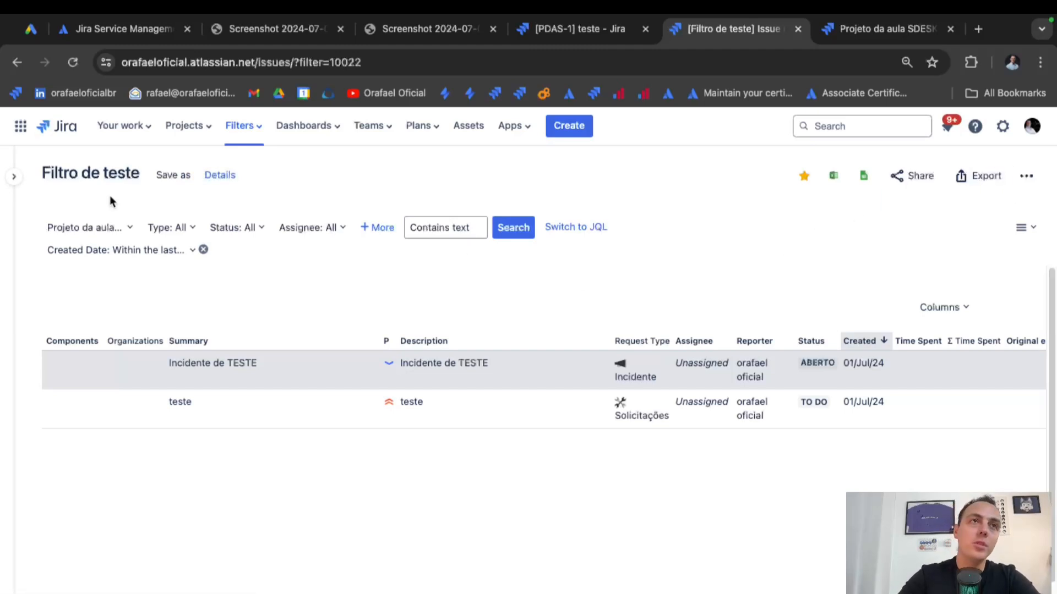
{"action": "left_click", "coordinate": [111, 229]}
{"action": "left_click", "coordinate": [172, 195]}
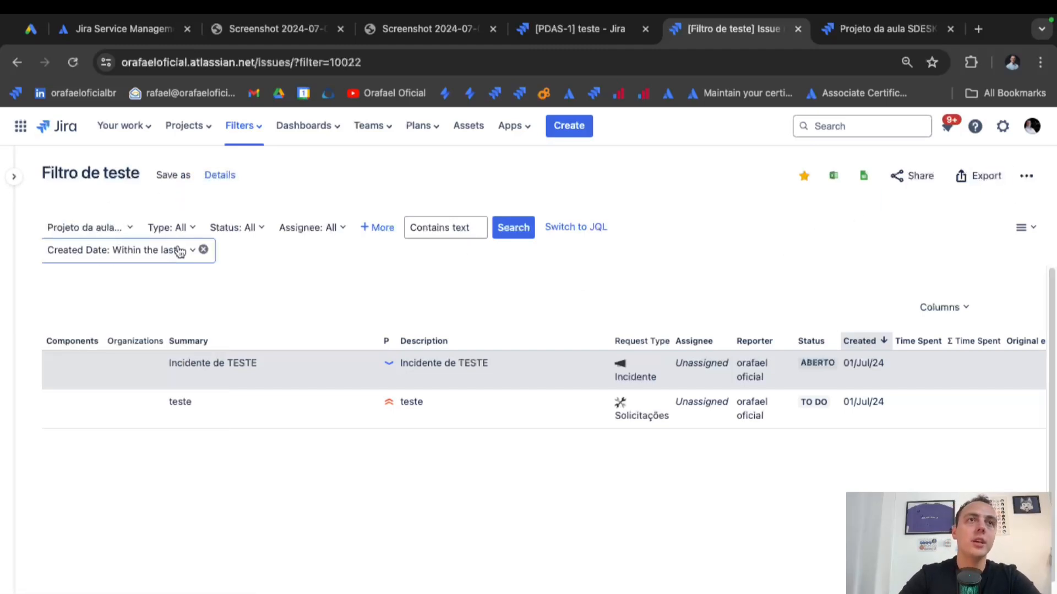
{"action": "left_click", "coordinate": [180, 250]}
{"action": "left_click", "coordinate": [436, 284]}
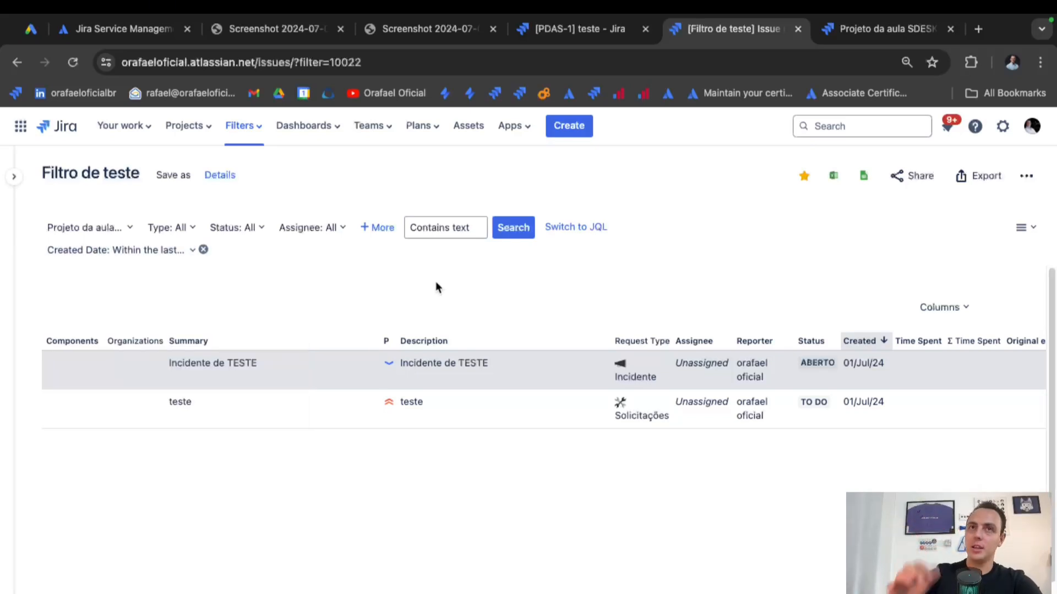
Toggle to the JQL view and back, then browse the export formats without exporting.
{"action": "left_click", "coordinate": [561, 227]}
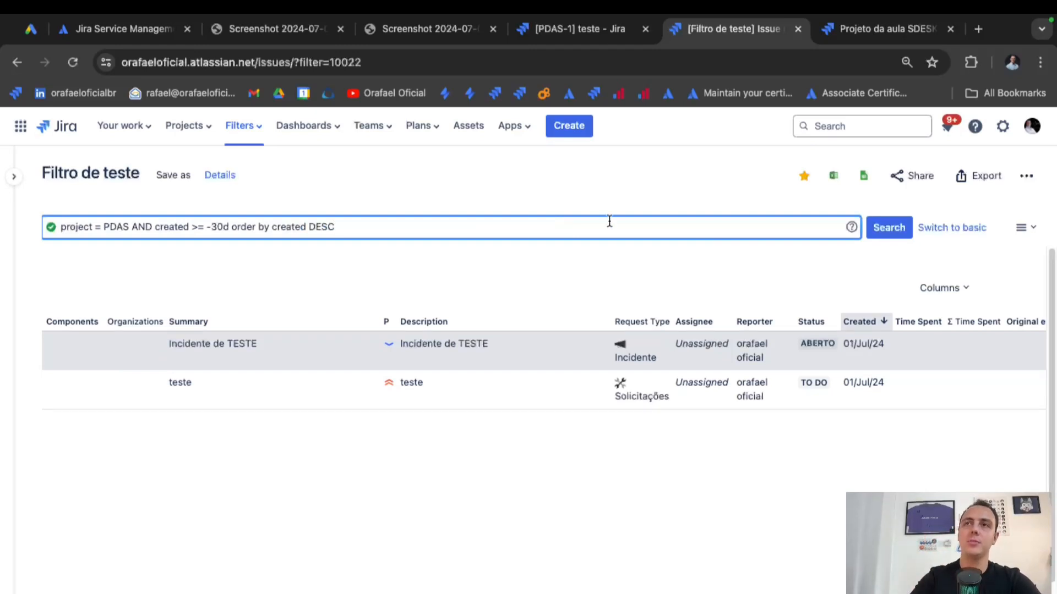
{"action": "left_click", "coordinate": [955, 227]}
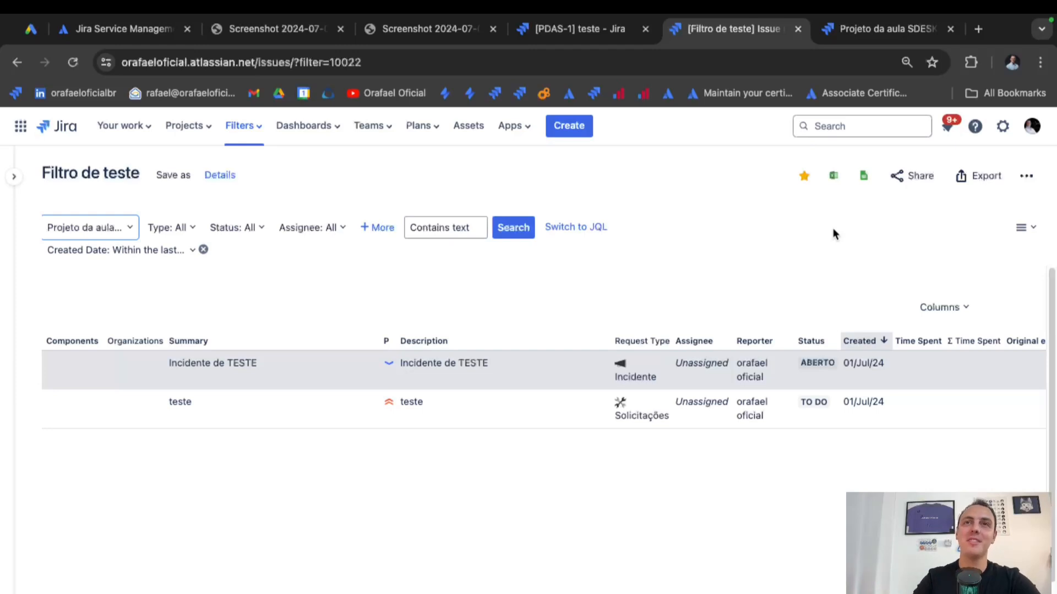
{"action": "left_click", "coordinate": [975, 176]}
{"action": "scroll", "coordinate": [922, 328], "scroll_direction": "down", "scroll_amount": 2}
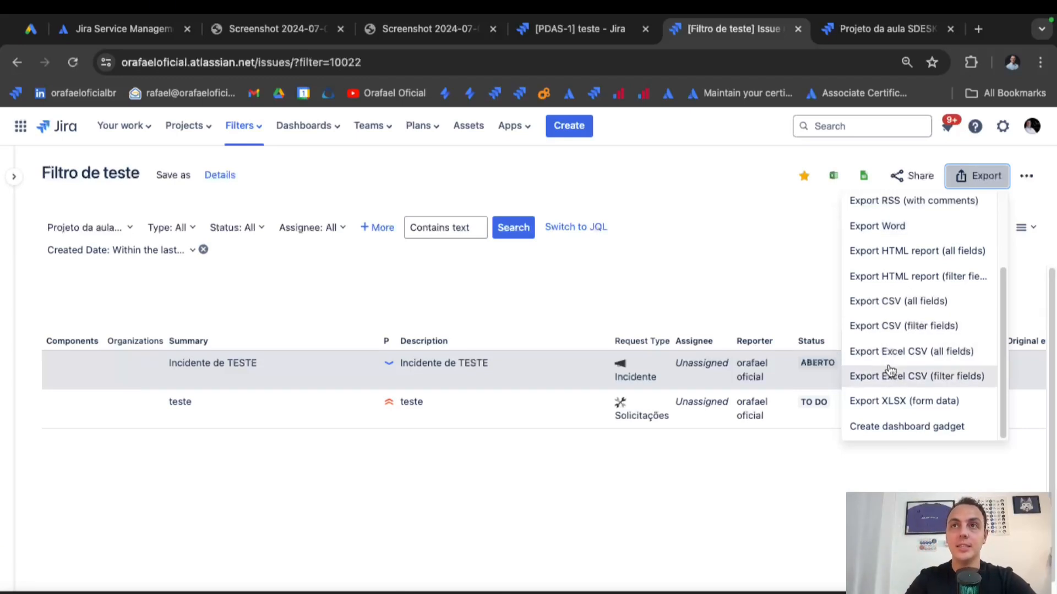
{"action": "left_click", "coordinate": [685, 274]}
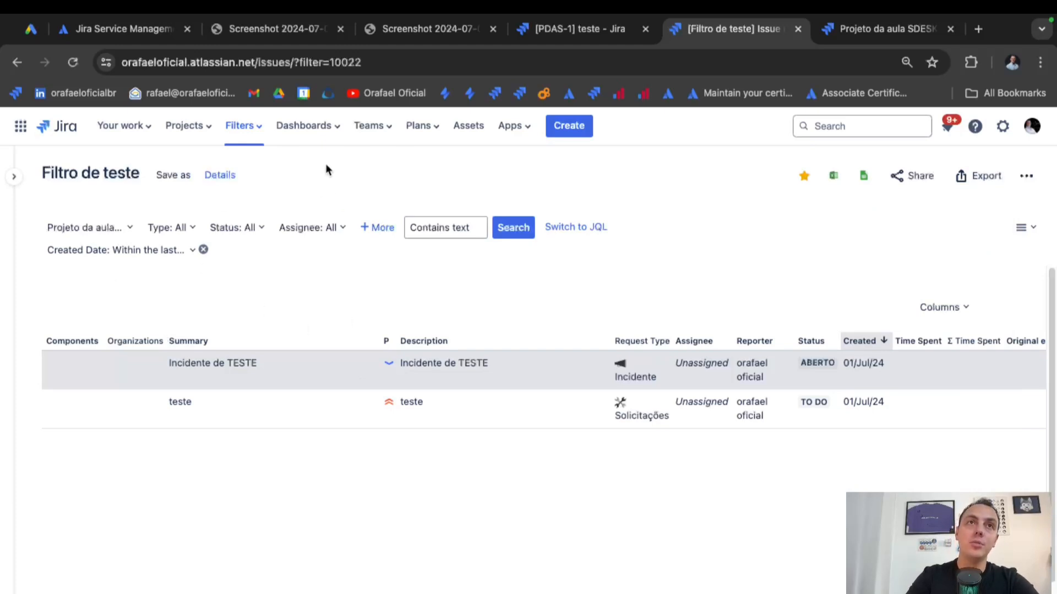
Create a dashboard named 'Dash da Aula' viewable by My organization.
{"action": "left_click", "coordinate": [339, 134]}
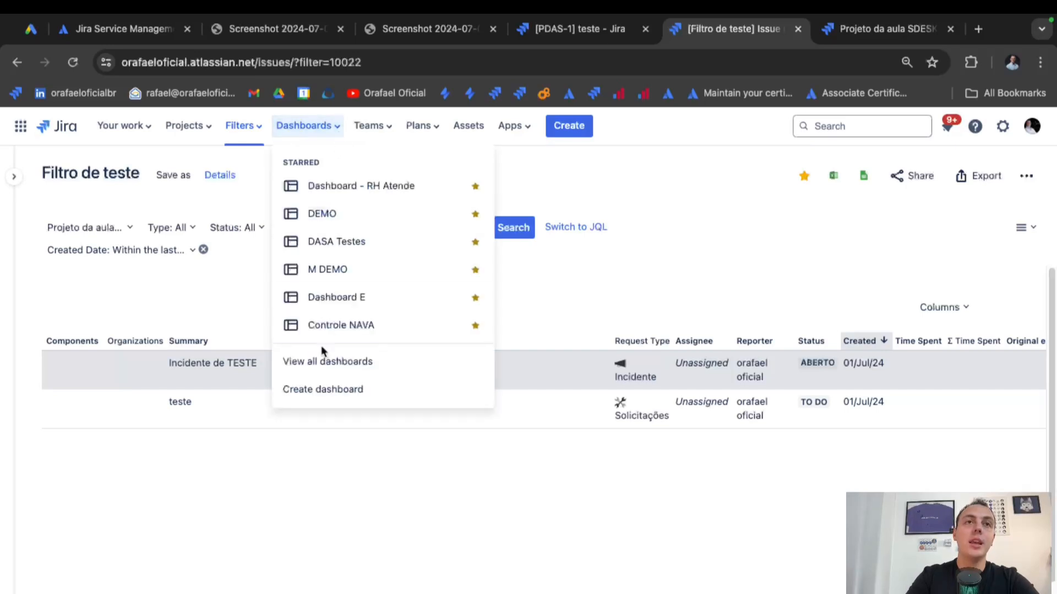
{"action": "left_click", "coordinate": [323, 390]}
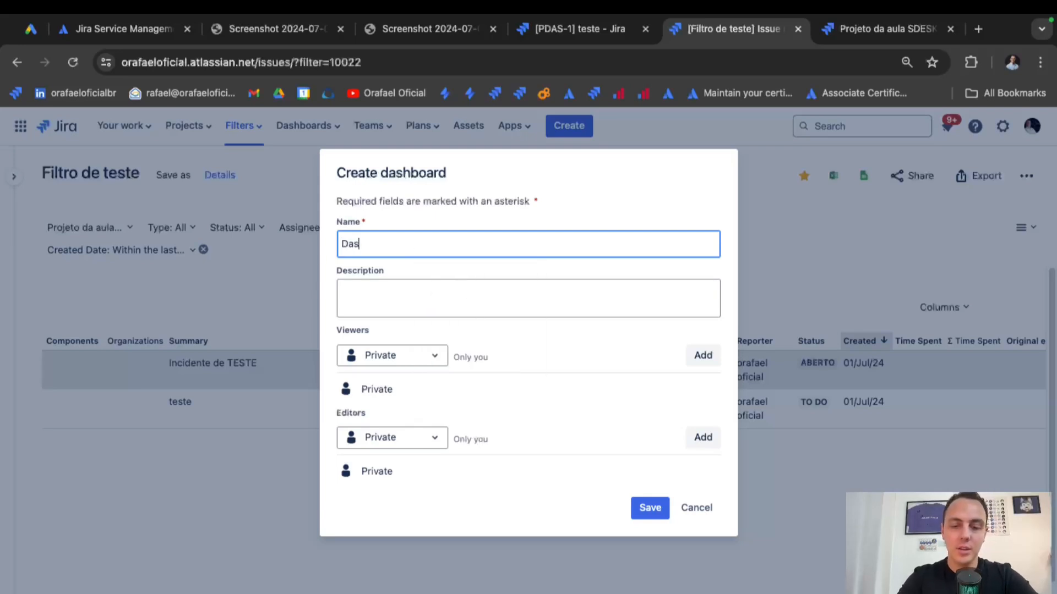
{"action": "type", "text": "Dash da Aula"}
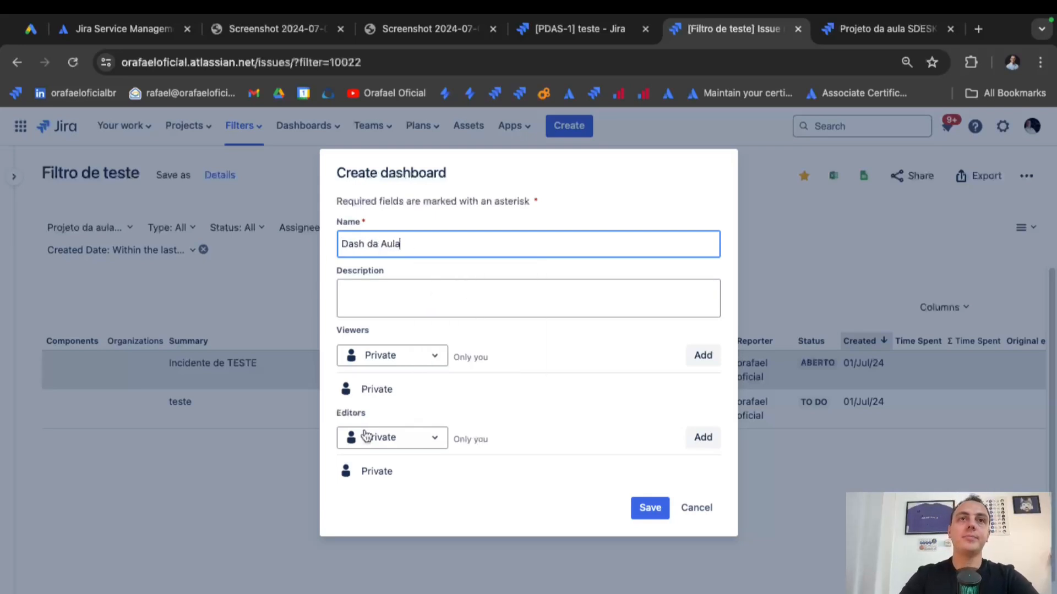
{"action": "left_click", "coordinate": [428, 355]}
{"action": "left_click", "coordinate": [419, 447]}
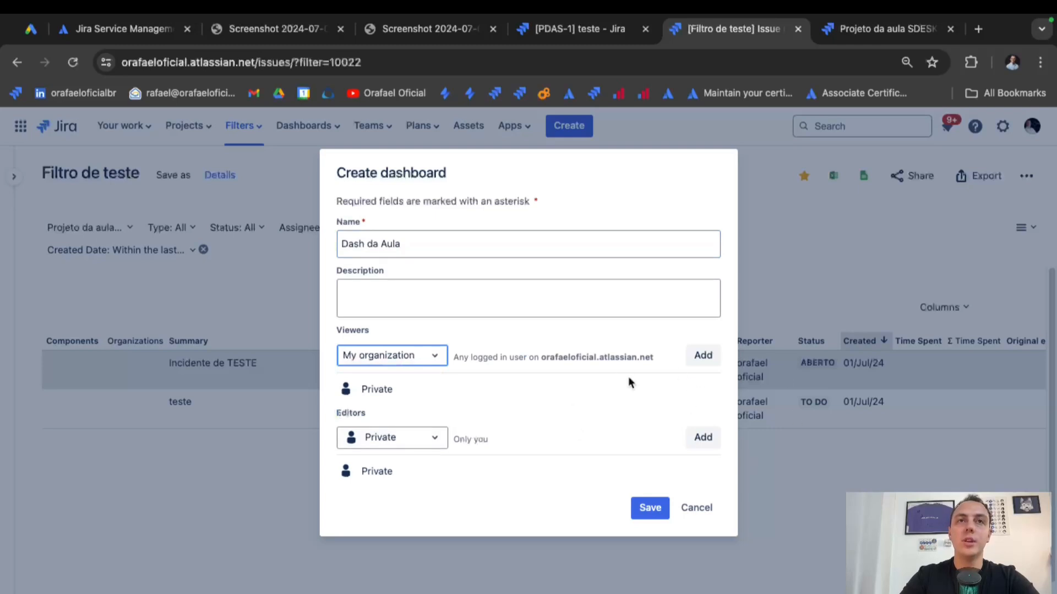
{"action": "left_click", "coordinate": [703, 356]}
Add the Dev Team and DEV 3 projects, all roles, as dashboard editors.
{"action": "left_click", "coordinate": [414, 440]}
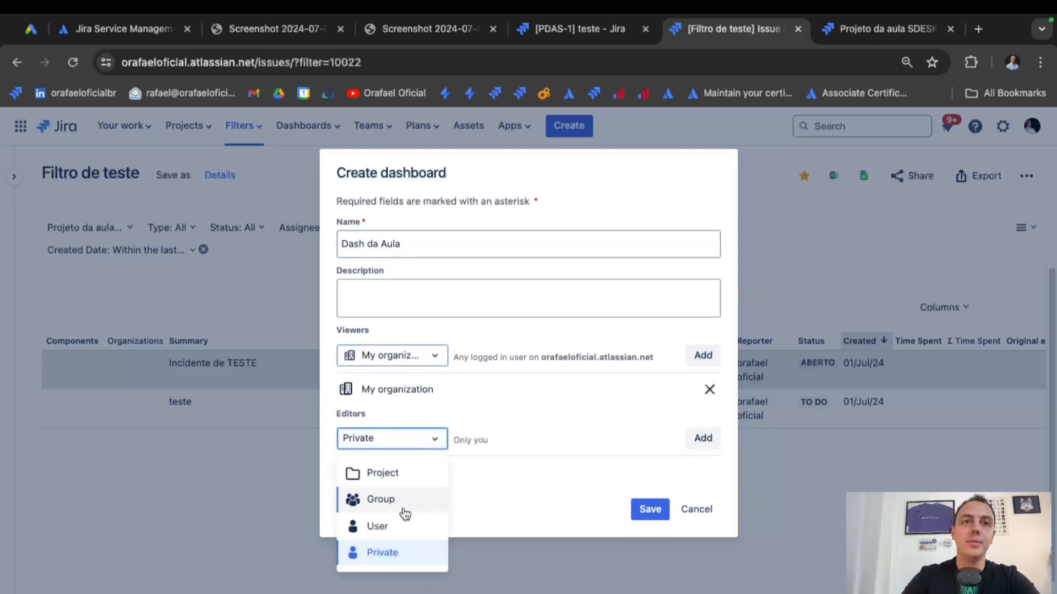
{"action": "left_click", "coordinate": [415, 479]}
{"action": "left_click", "coordinate": [479, 439]}
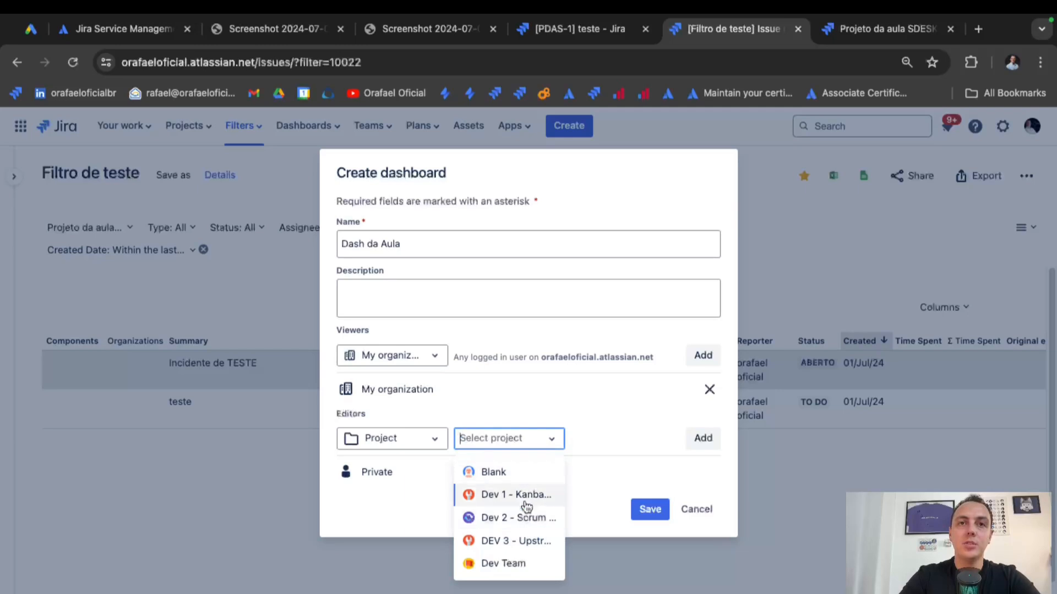
{"action": "left_click", "coordinate": [531, 567]}
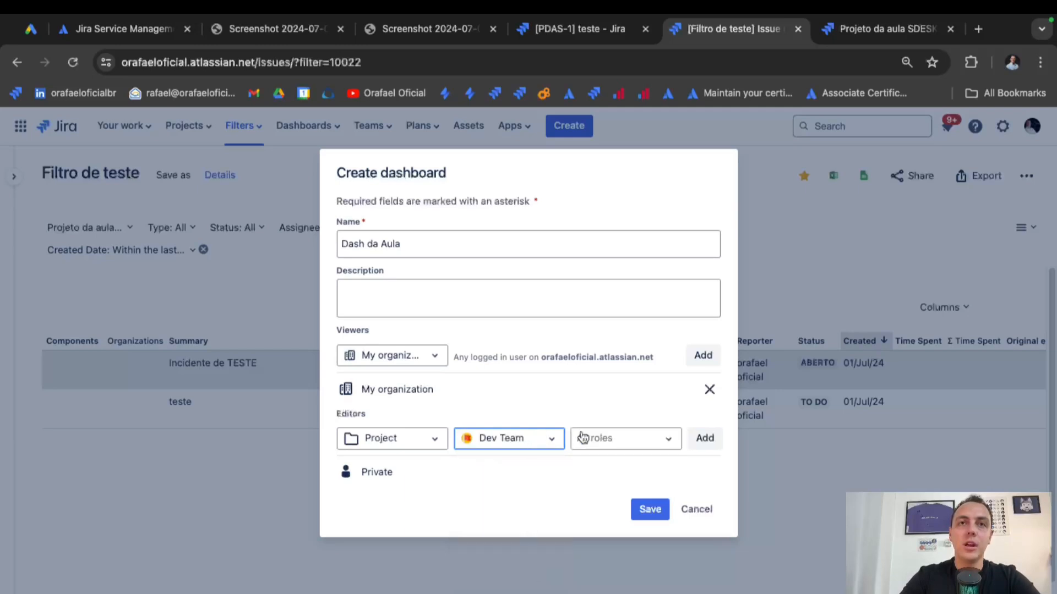
{"action": "left_click", "coordinate": [591, 443]}
{"action": "left_click", "coordinate": [704, 439]}
{"action": "left_click", "coordinate": [498, 438]}
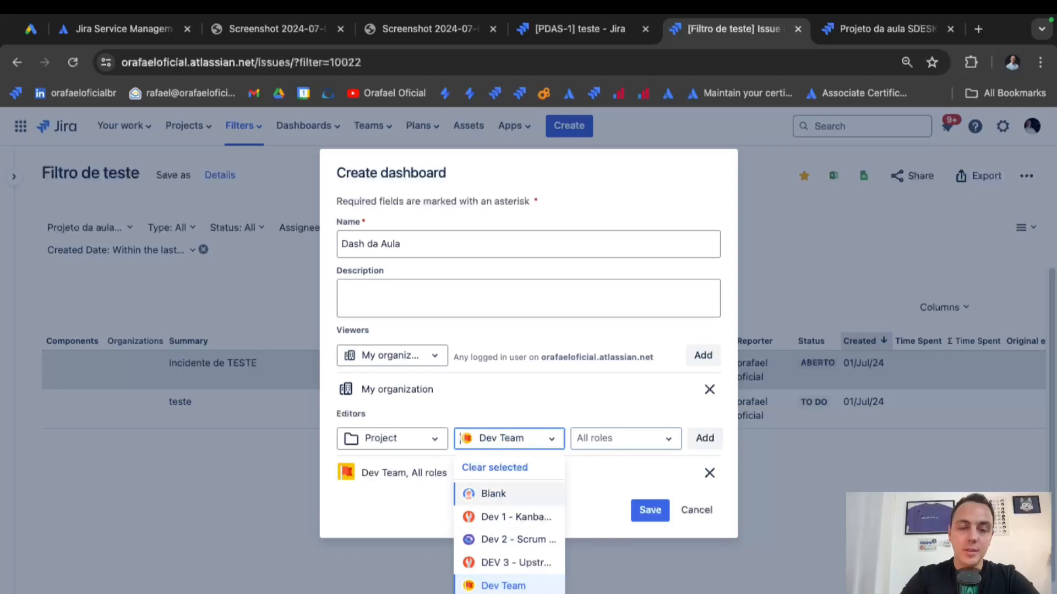
{"action": "type", "text": "p"}
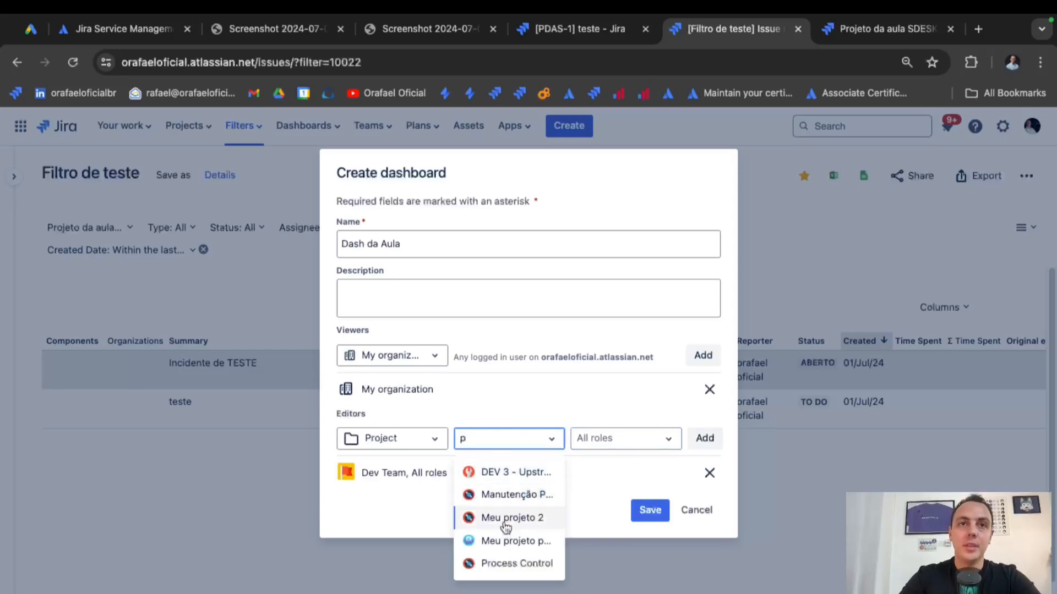
{"action": "left_click", "coordinate": [537, 473]}
{"action": "left_click", "coordinate": [704, 438]}
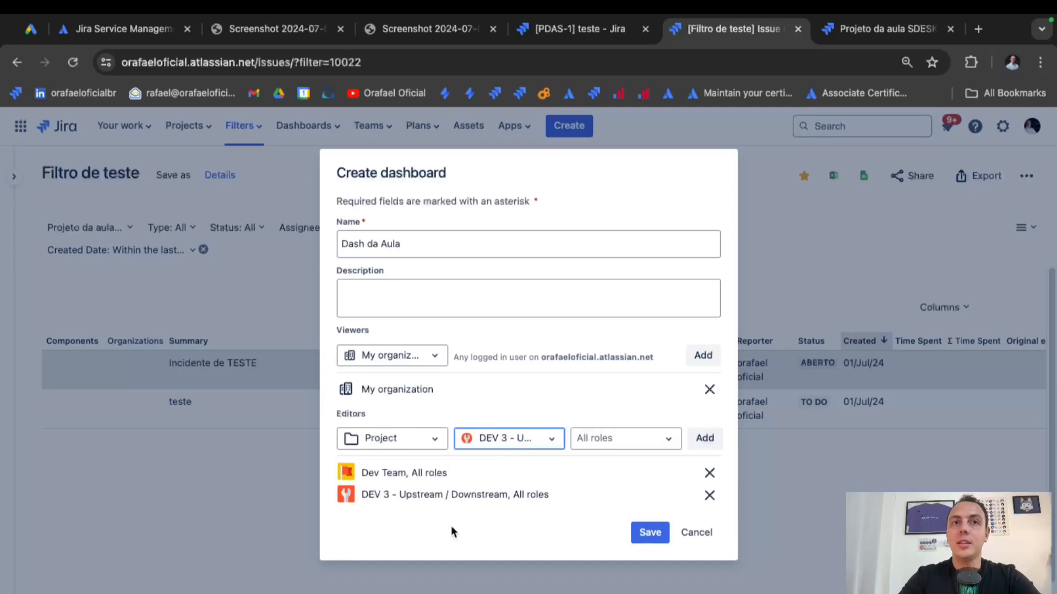
Add the administrators group as editors and save the dashboard.
{"action": "left_click", "coordinate": [435, 439]}
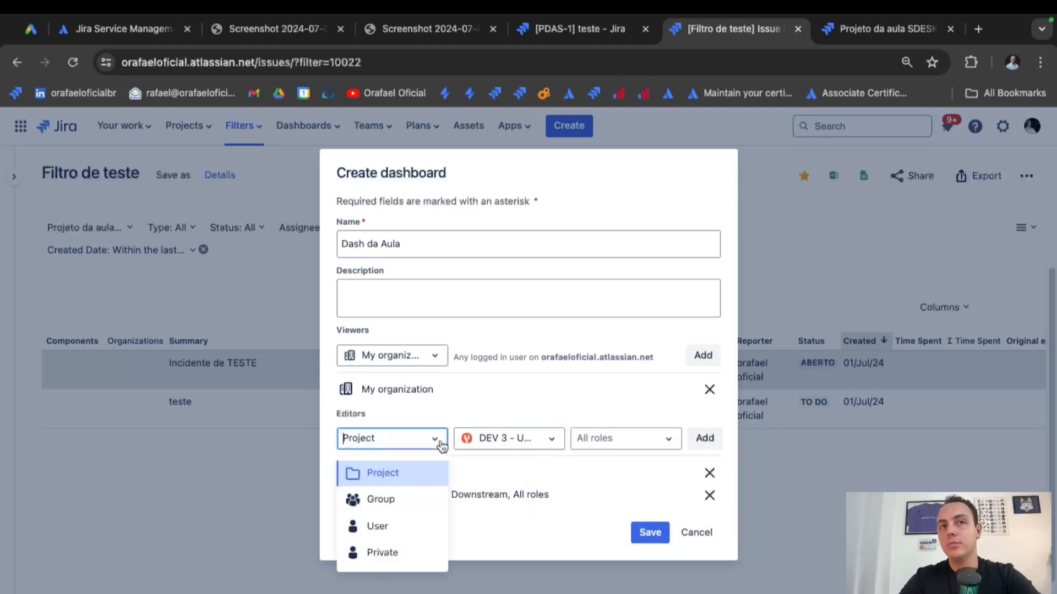
{"action": "left_click", "coordinate": [410, 500]}
{"action": "left_click", "coordinate": [490, 439]}
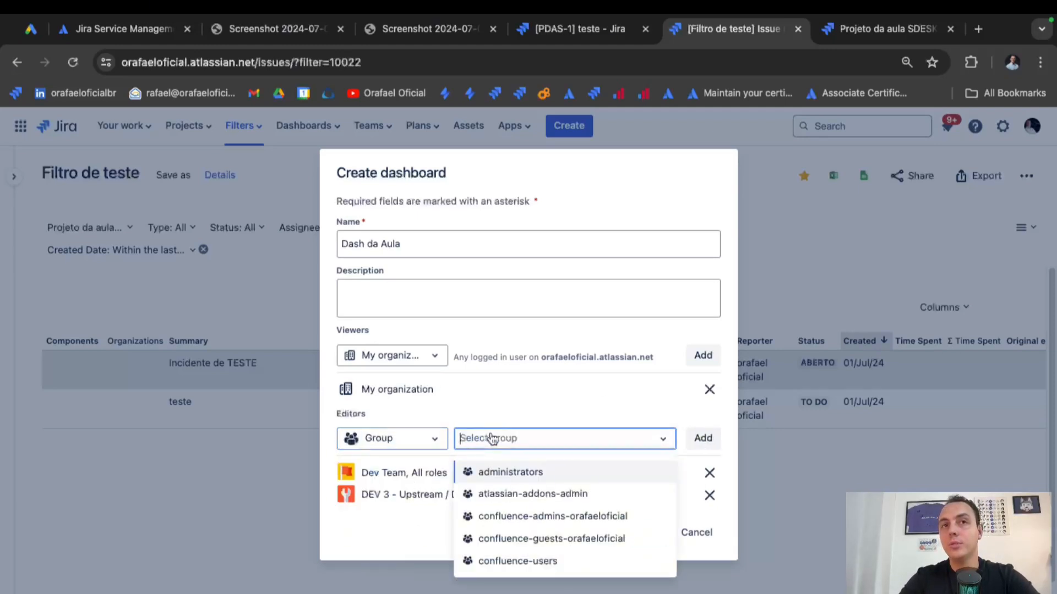
{"action": "left_click", "coordinate": [507, 479]}
{"action": "left_click", "coordinate": [699, 443]}
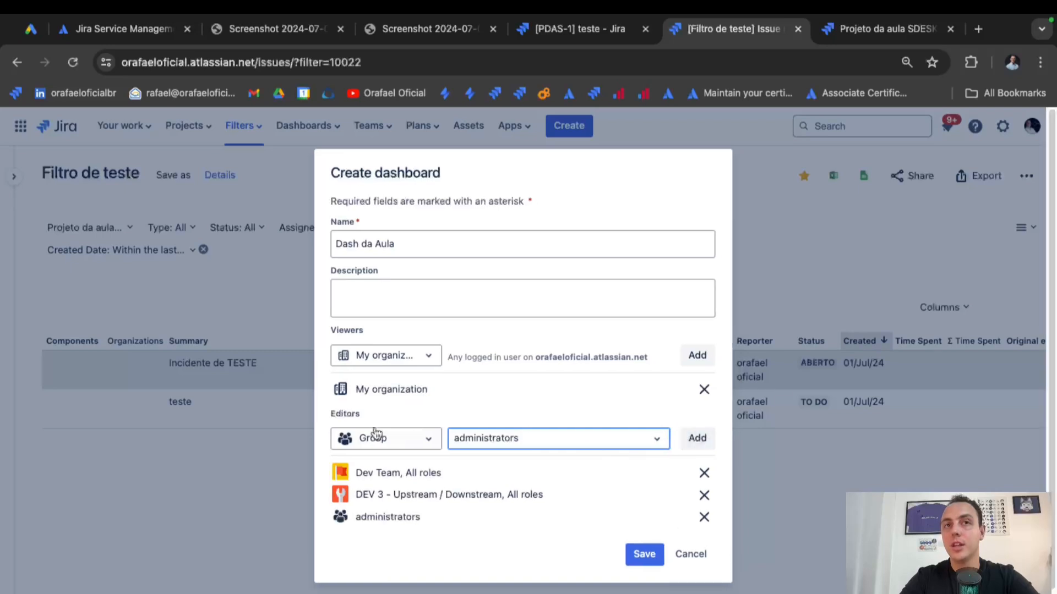
{"action": "left_click", "coordinate": [394, 439]}
{"action": "left_click", "coordinate": [390, 530]}
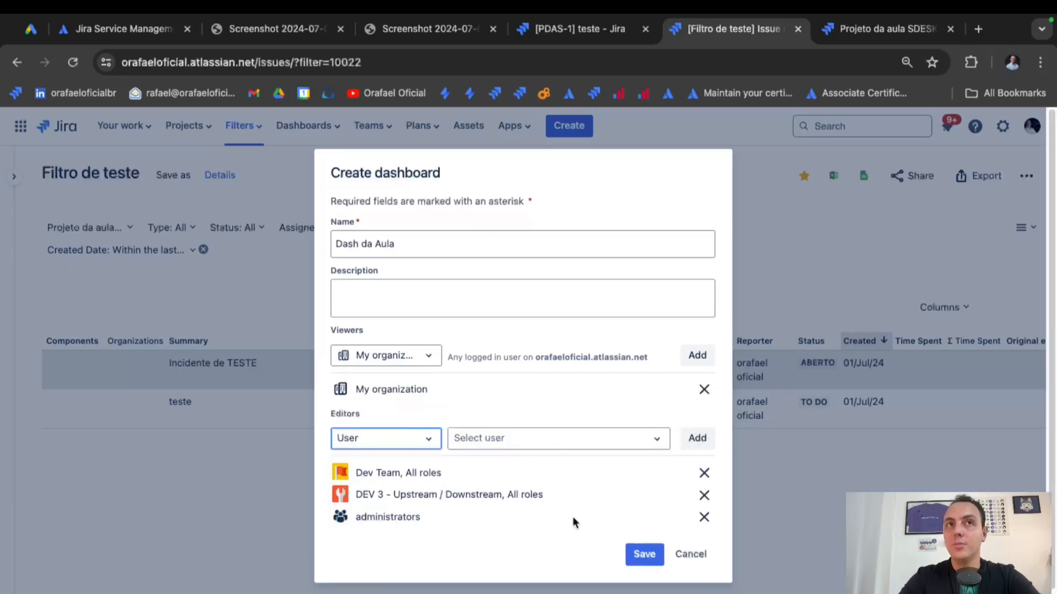
{"action": "left_click", "coordinate": [651, 561]}
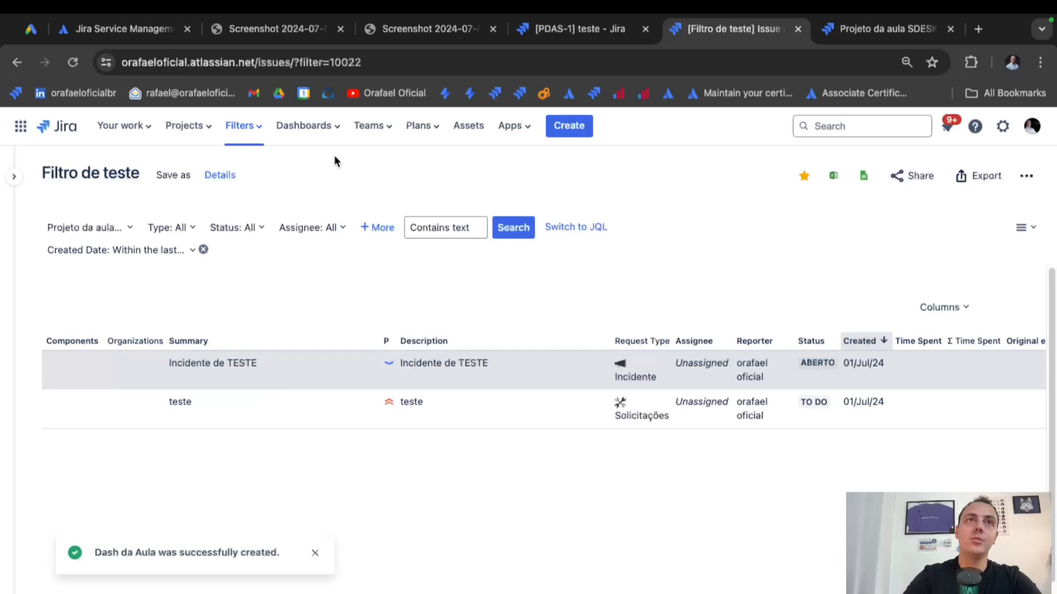
Open Dash da Aula from the list of all dashboards.
{"action": "left_click", "coordinate": [334, 129]}
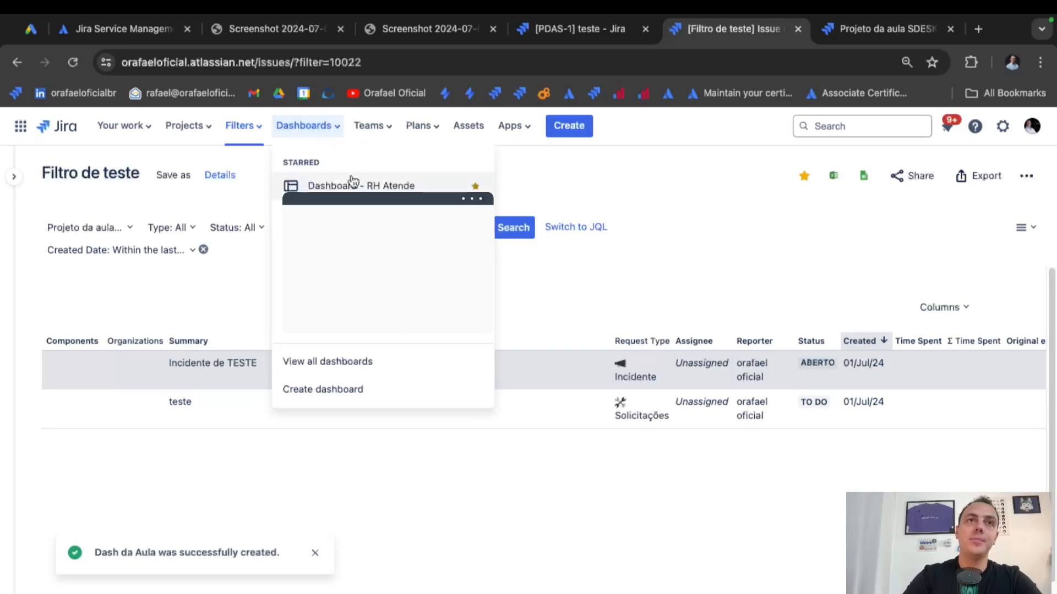
{"action": "left_click", "coordinate": [359, 363]}
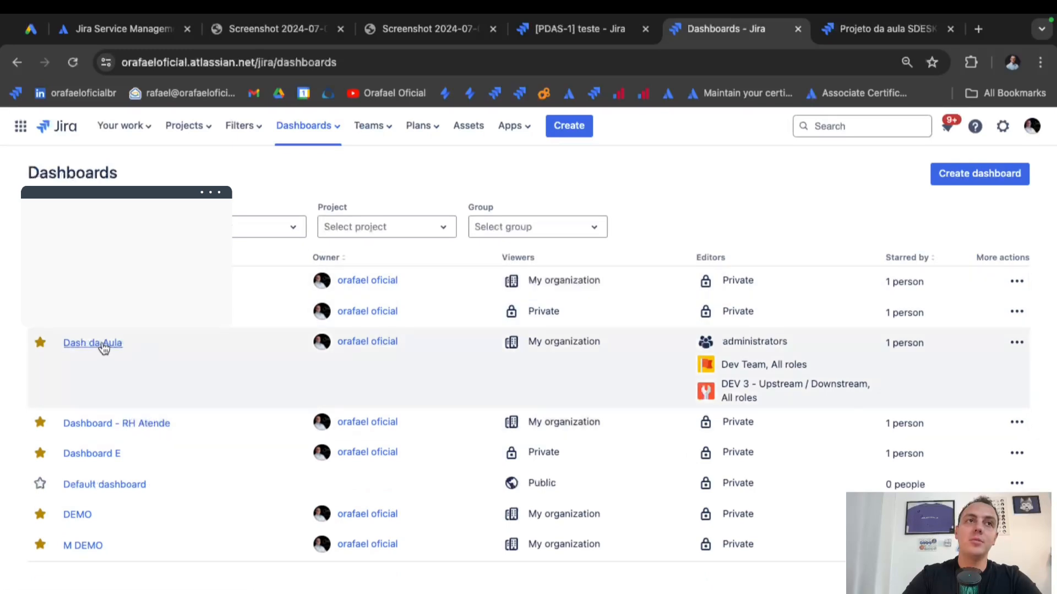
{"action": "left_click", "coordinate": [100, 345]}
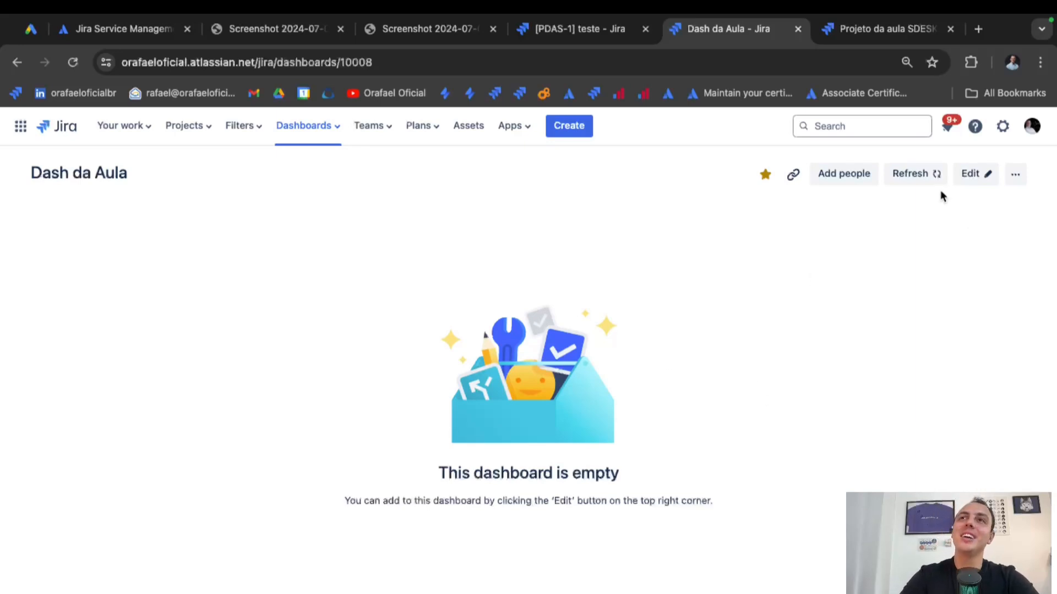
Put Dash da Aula into edit mode and add an Issue Statistics gadget.
{"action": "left_click", "coordinate": [971, 174]}
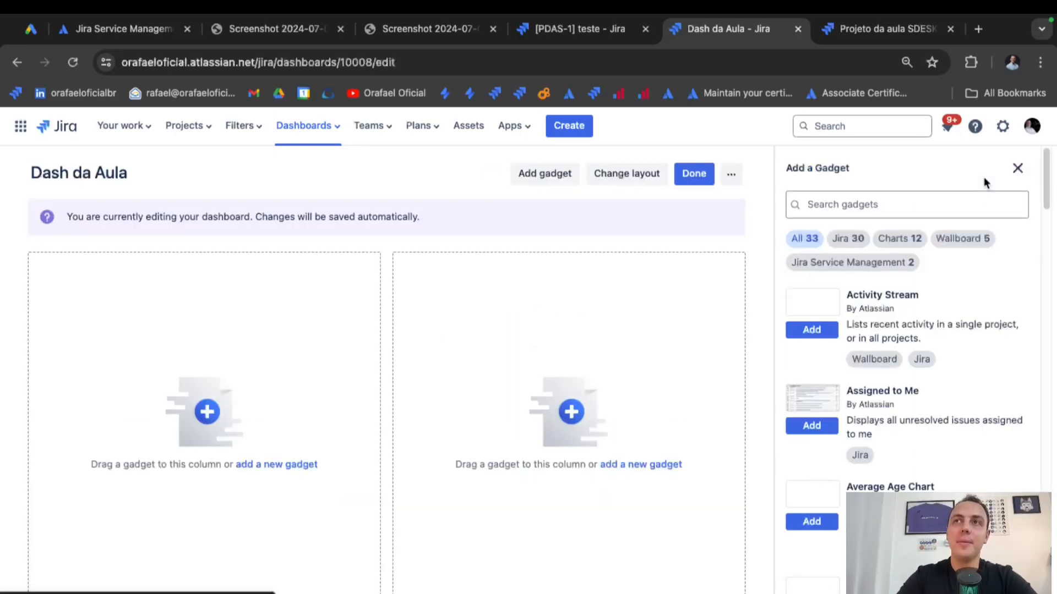
{"action": "scroll", "coordinate": [801, 415], "scroll_direction": "down", "scroll_amount": 6}
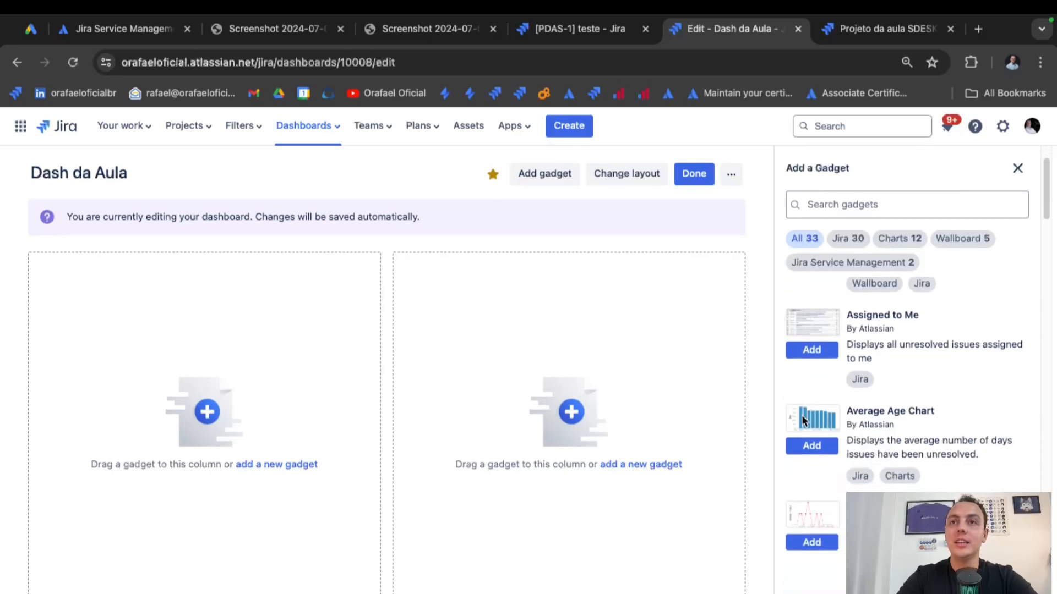
{"action": "scroll", "coordinate": [802, 421], "scroll_direction": "down", "scroll_amount": 8}
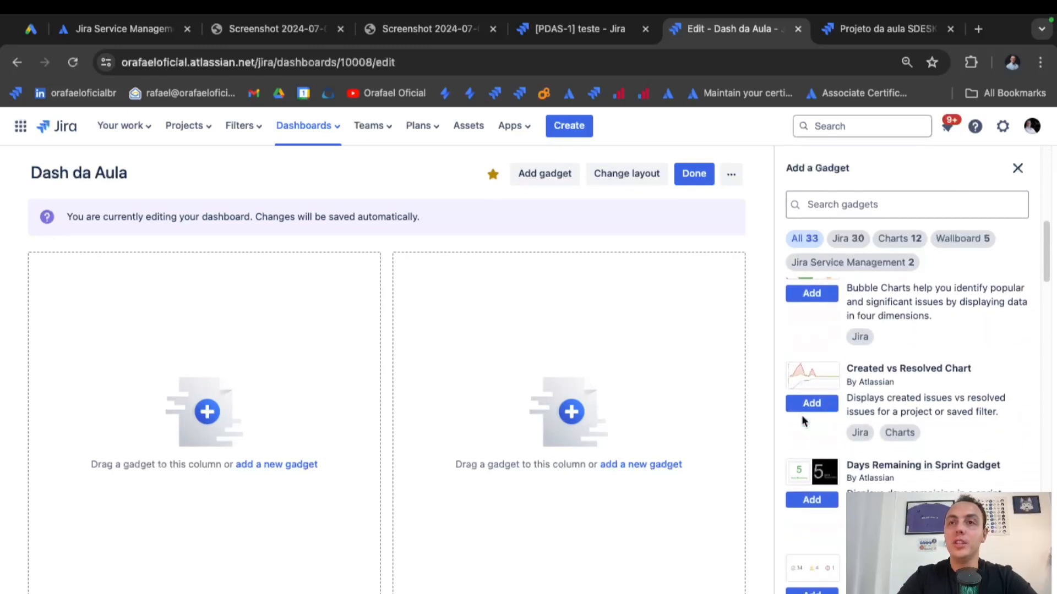
{"action": "scroll", "coordinate": [802, 421], "scroll_direction": "down", "scroll_amount": 8}
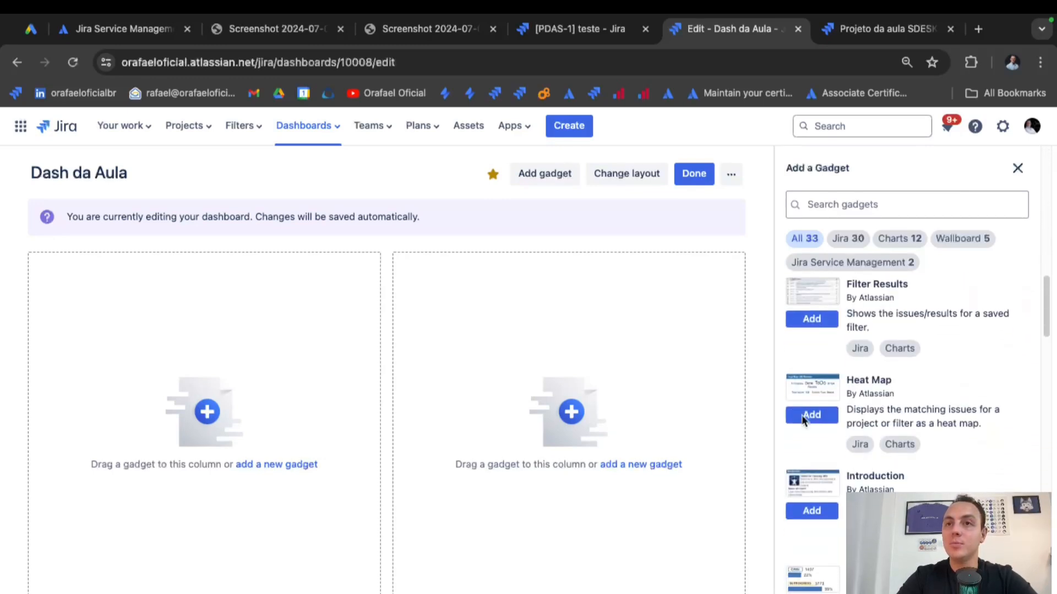
{"action": "scroll", "coordinate": [802, 421], "scroll_direction": "down", "scroll_amount": 1}
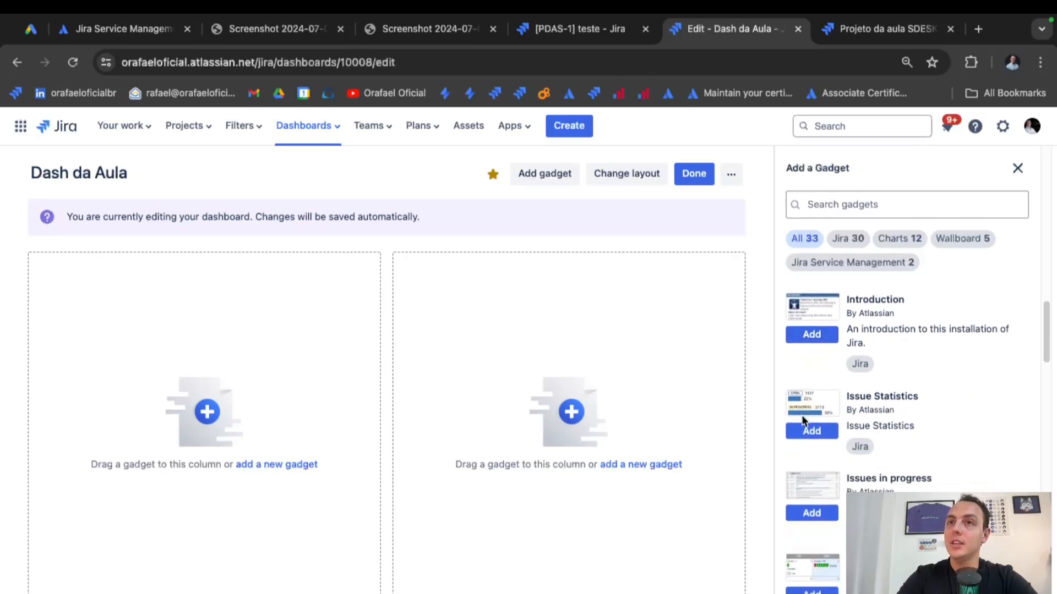
{"action": "left_click", "coordinate": [812, 423]}
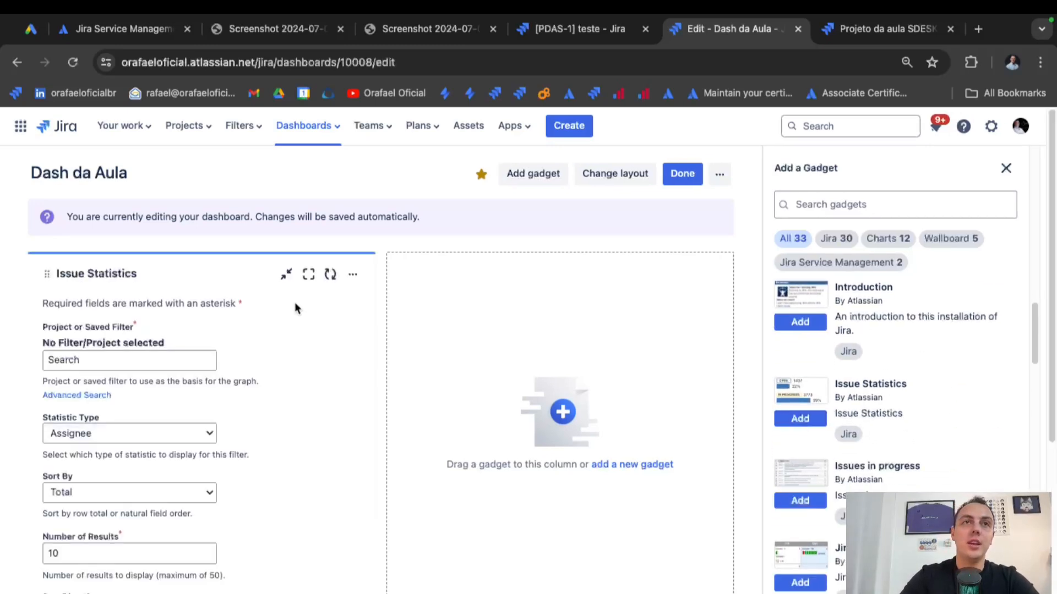
Set the Issue Statistics gadget's saved filter to Filtro de teste.
{"action": "left_click", "coordinate": [118, 361]}
{"action": "type", "text": "Filtro de teste"}
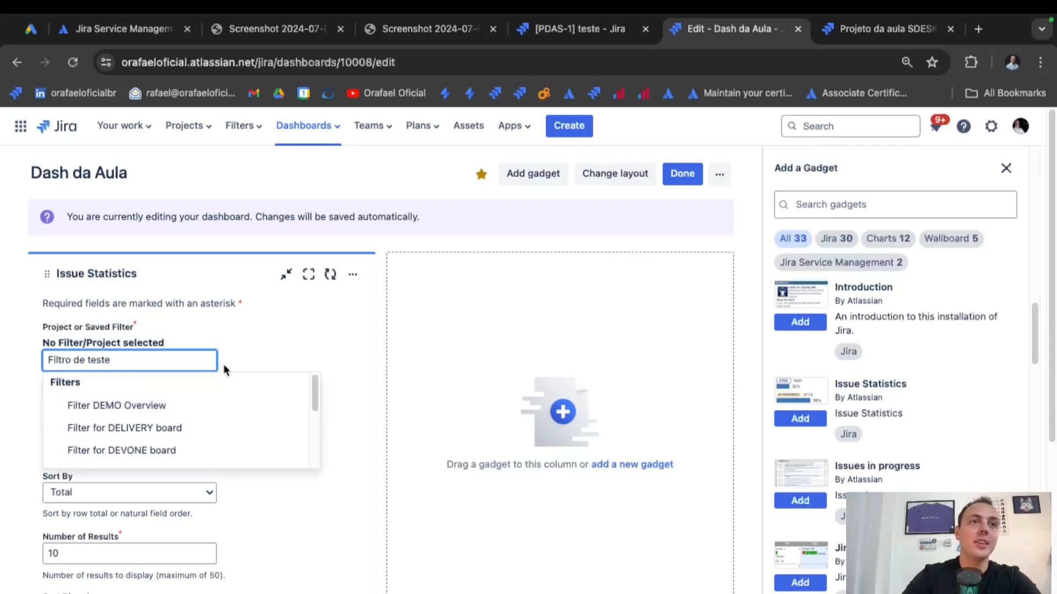
{"action": "left_click", "coordinate": [243, 364]}
{"action": "left_click", "coordinate": [154, 362]}
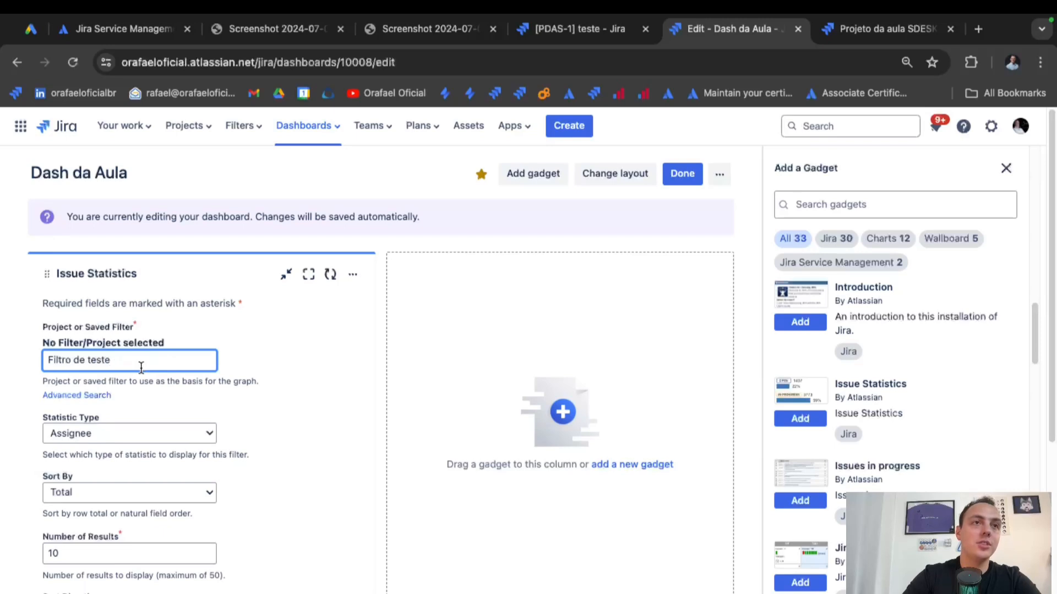
{"action": "key", "text": "ctrl+a"}
{"action": "type", "text": "Filtro de teste"}
{"action": "scroll", "coordinate": [157, 407], "scroll_direction": "down", "scroll_amount": 3}
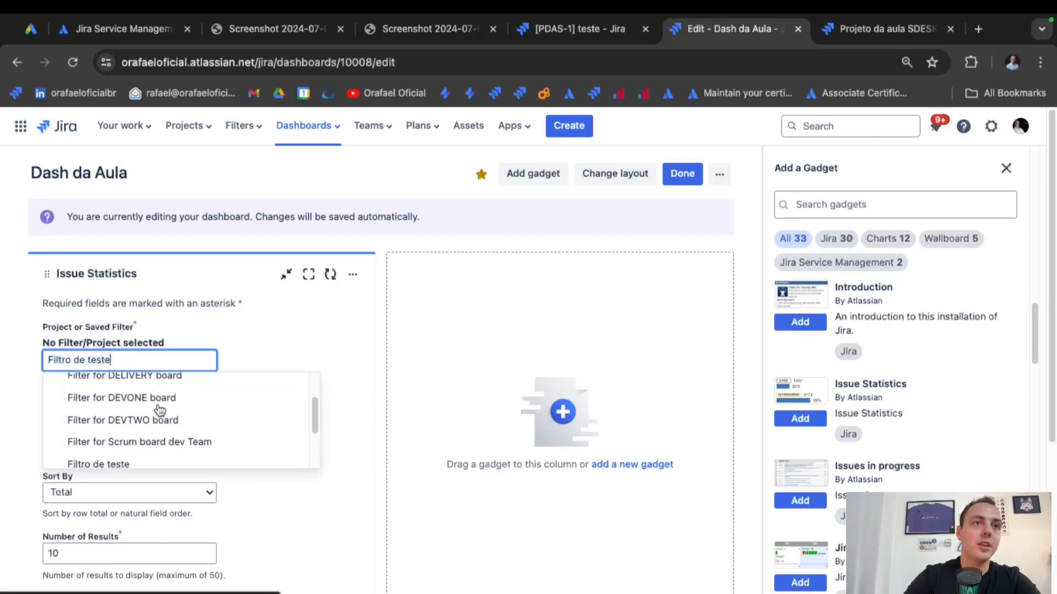
{"action": "left_click", "coordinate": [146, 421]}
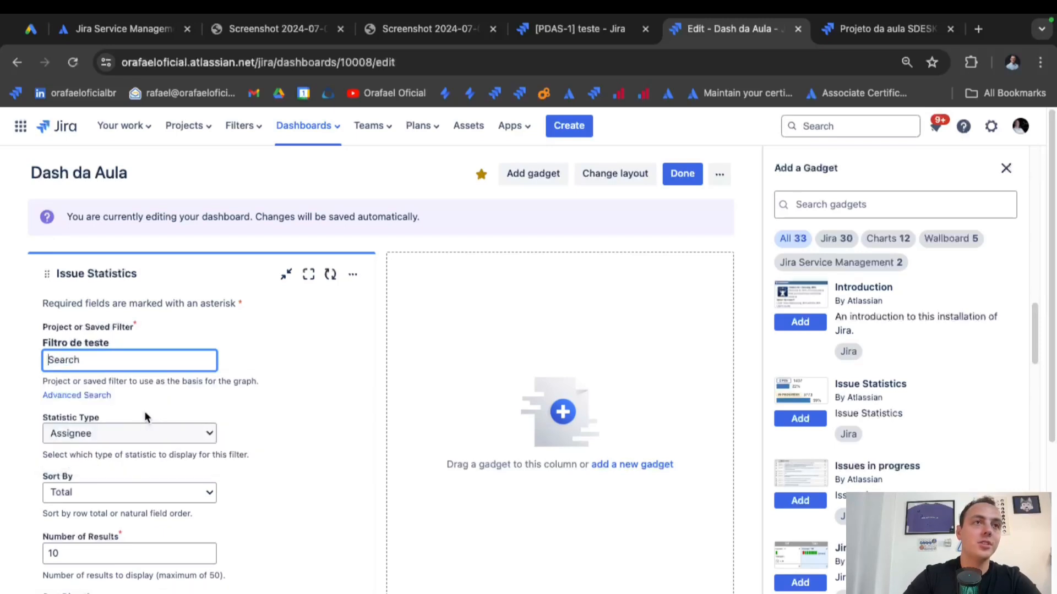
{"action": "left_click_drag", "start_coordinate": [113, 344], "coordinate": [43, 343]}
Group the statistics by Issue Type and turn on 15-minute auto-refresh.
{"action": "scroll", "coordinate": [173, 424], "scroll_direction": "down", "scroll_amount": 1}
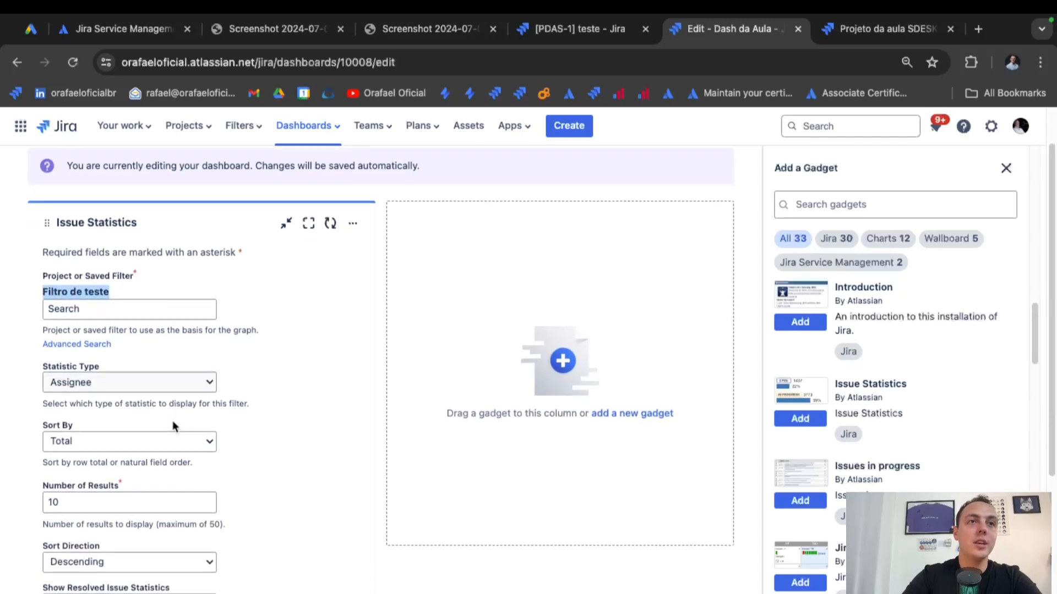
{"action": "left_click", "coordinate": [183, 390]}
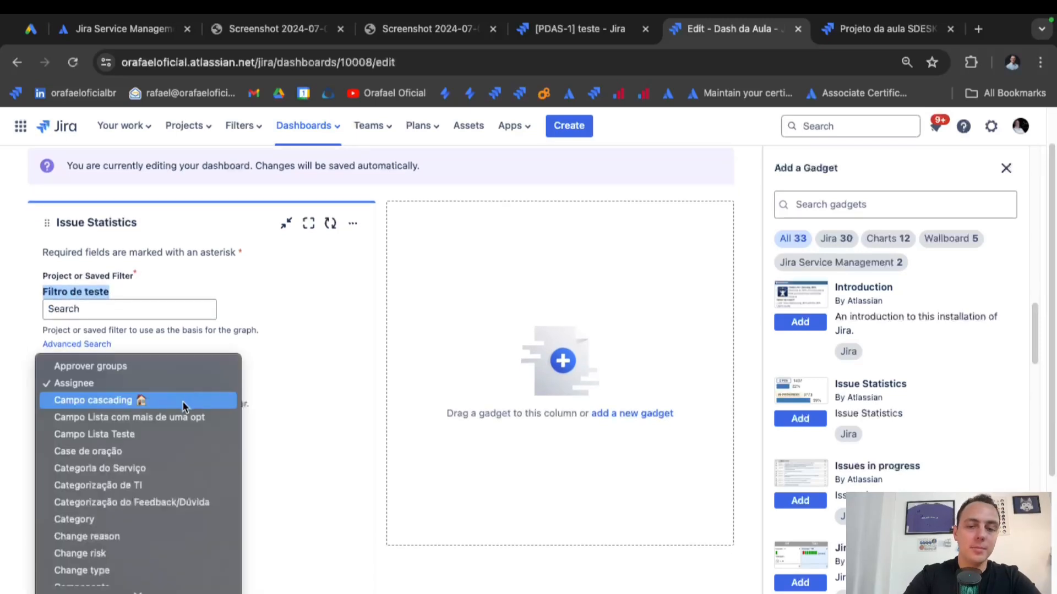
{"action": "key", "text": "i"}
{"action": "scroll", "coordinate": [163, 488], "scroll_direction": "down", "scroll_amount": 3}
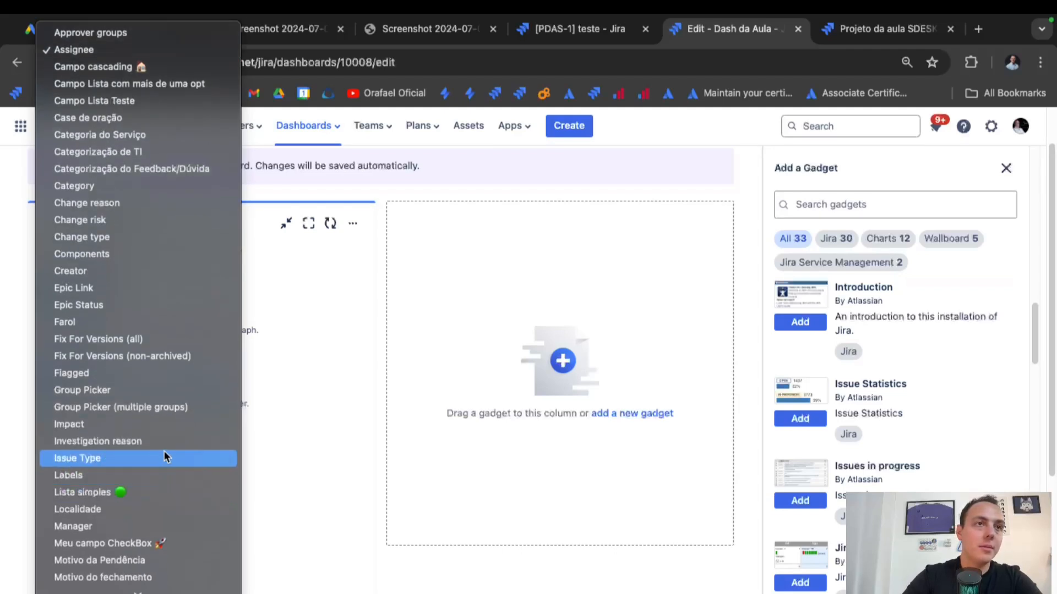
{"action": "left_click", "coordinate": [165, 456]}
{"action": "scroll", "coordinate": [161, 489], "scroll_direction": "down", "scroll_amount": 3}
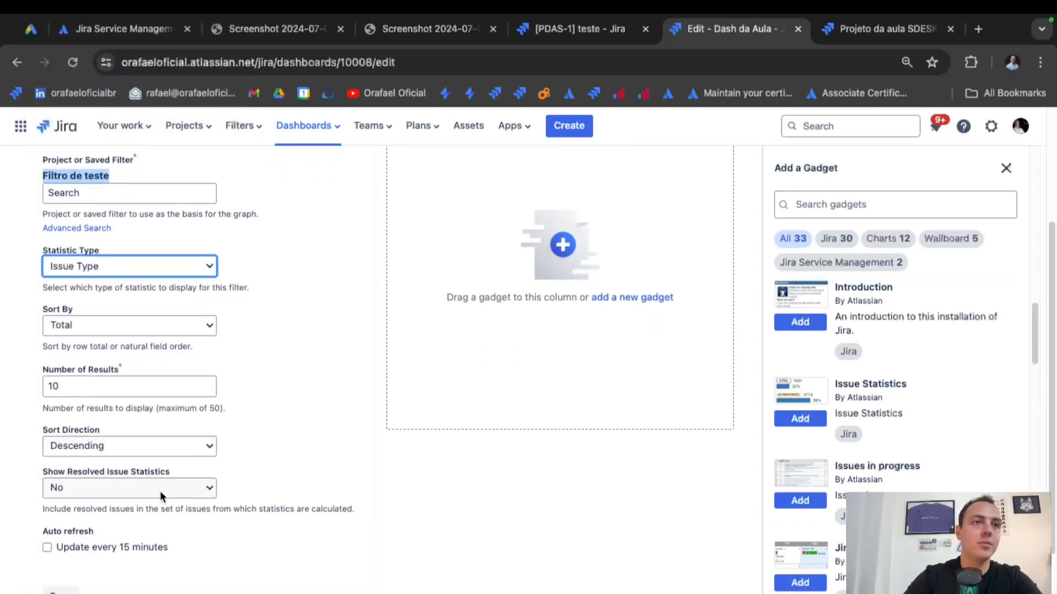
{"action": "left_click", "coordinate": [75, 539]}
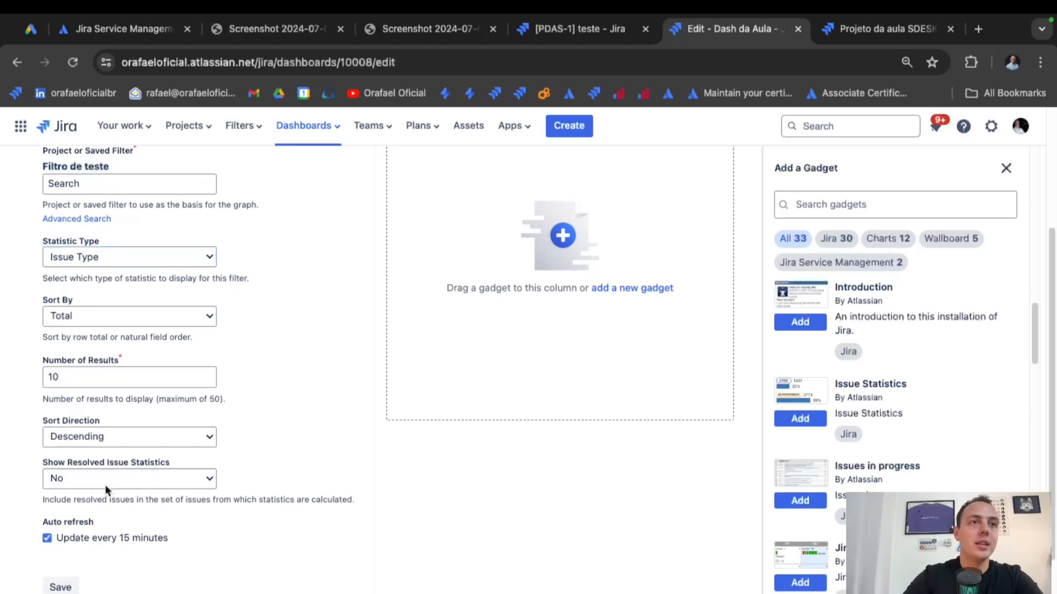
{"action": "scroll", "coordinate": [107, 534], "scroll_direction": "down", "scroll_amount": 1}
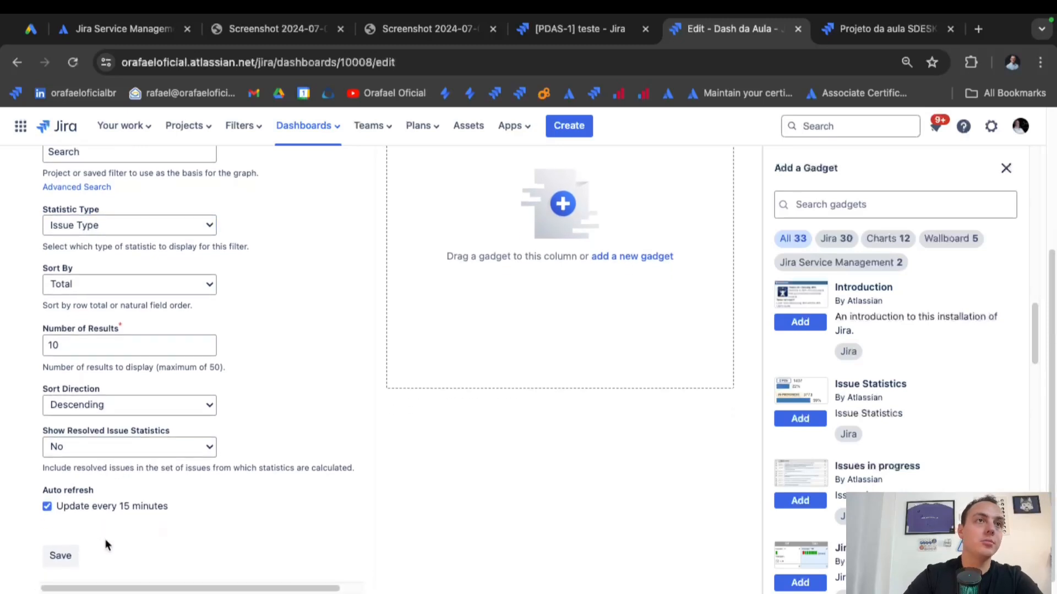
Save the Issue Statistics gadget and review its General request figures.
{"action": "left_click", "coordinate": [55, 556]}
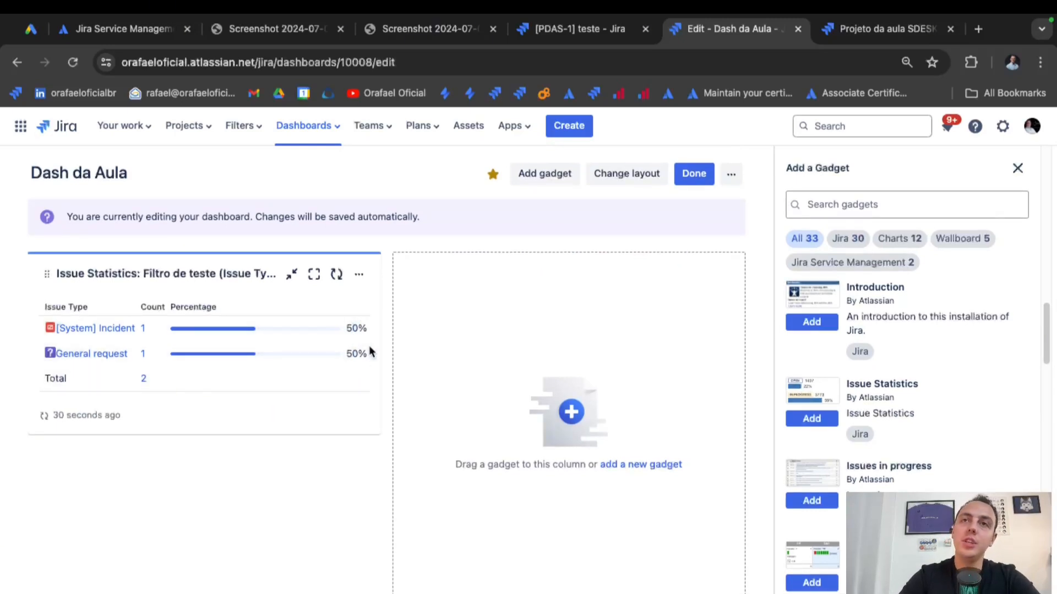
{"action": "left_click_drag", "start_coordinate": [355, 354], "coordinate": [376, 358]}
{"action": "left_click", "coordinate": [359, 381]}
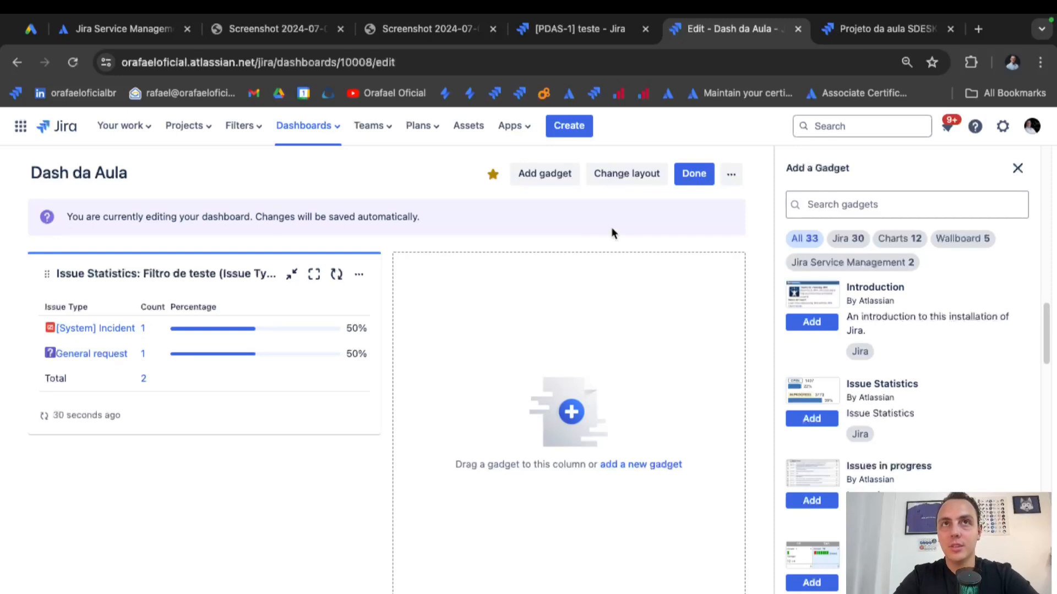
Try one, two and three column layouts, ending on one column.
{"action": "left_click", "coordinate": [618, 173]}
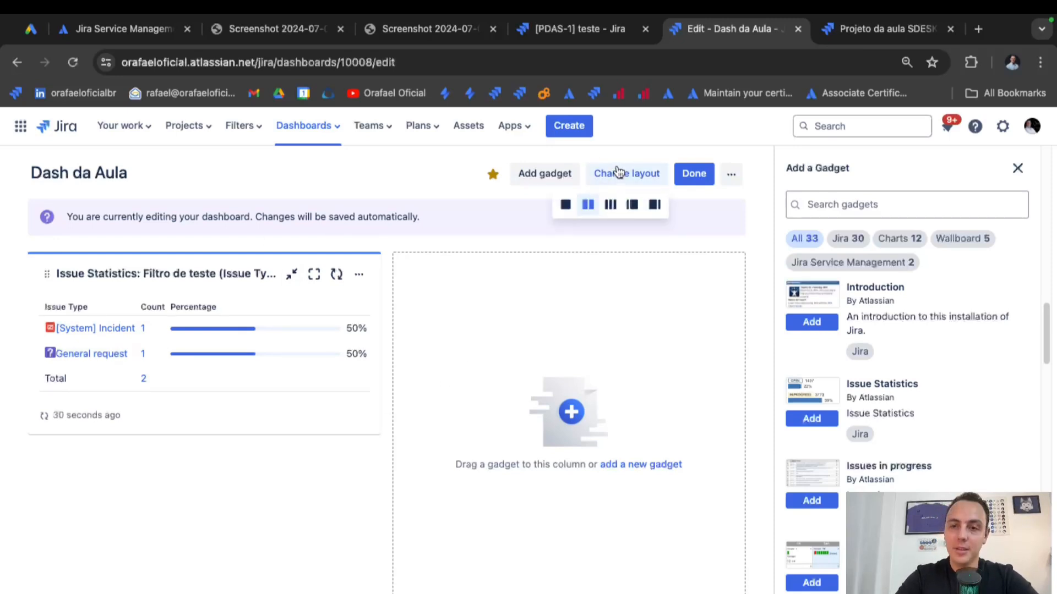
{"action": "left_click", "coordinate": [566, 206]}
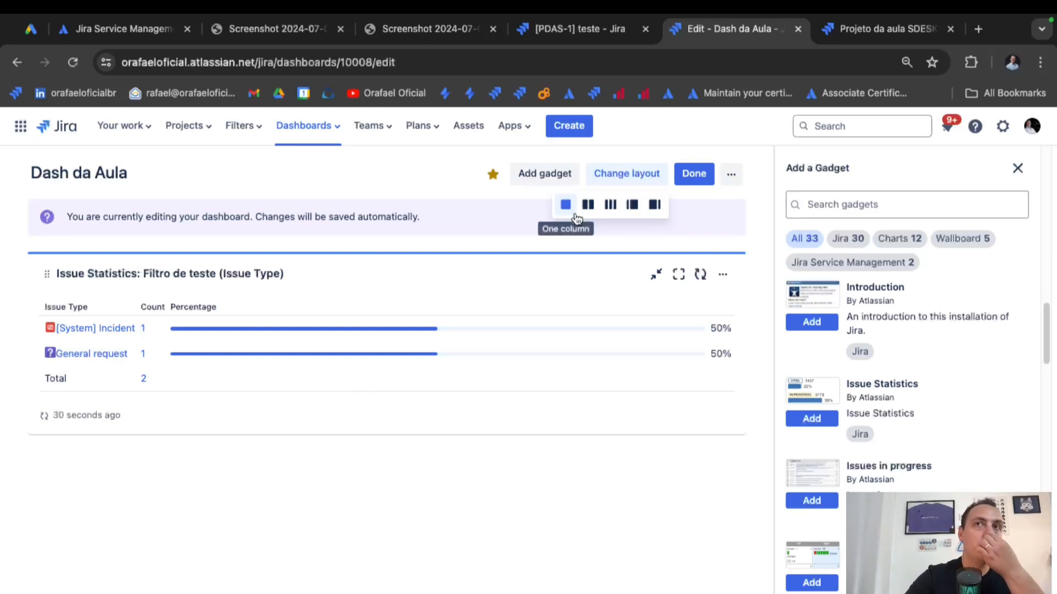
{"action": "left_click", "coordinate": [588, 205]}
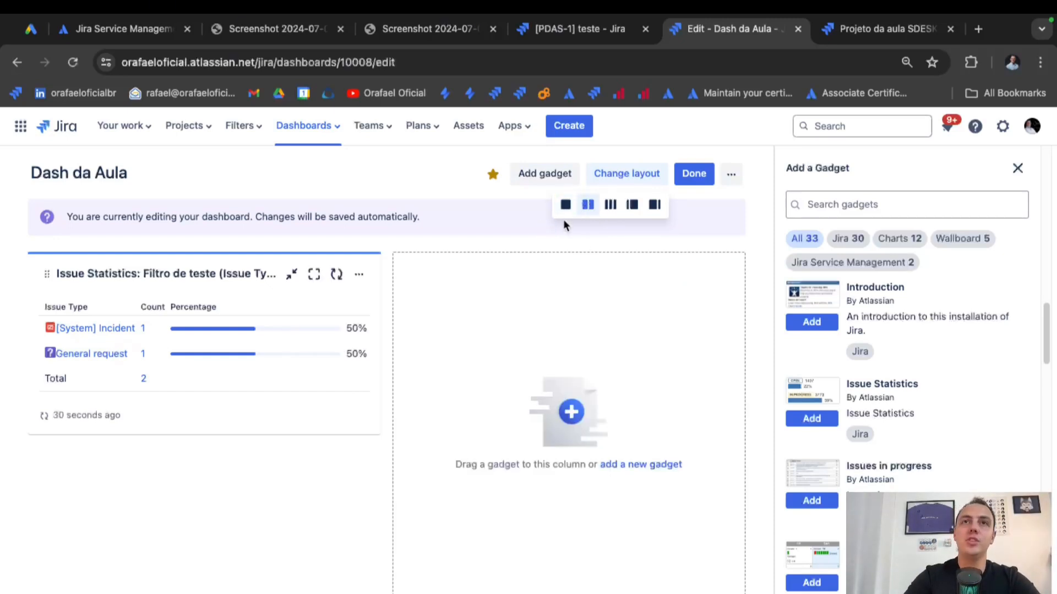
{"action": "left_click", "coordinate": [611, 205]}
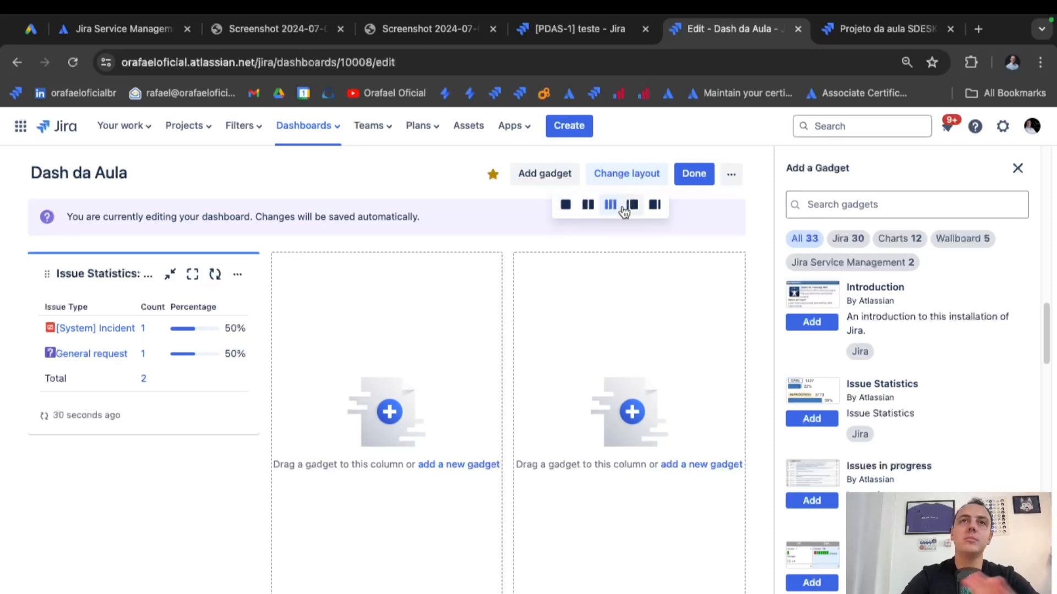
{"action": "left_click", "coordinate": [565, 205]}
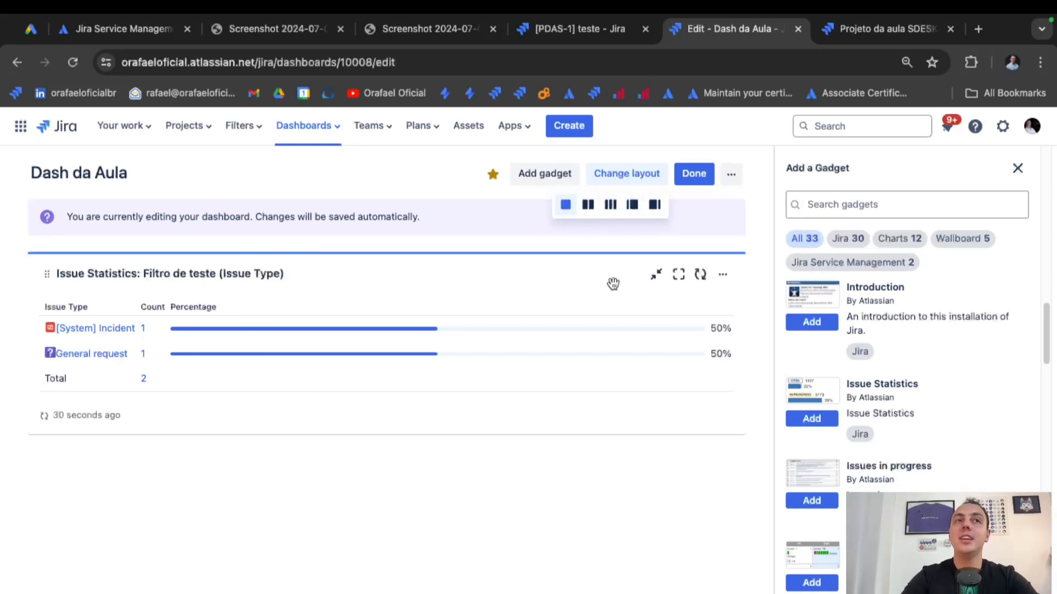
{"action": "left_click", "coordinate": [834, 203]}
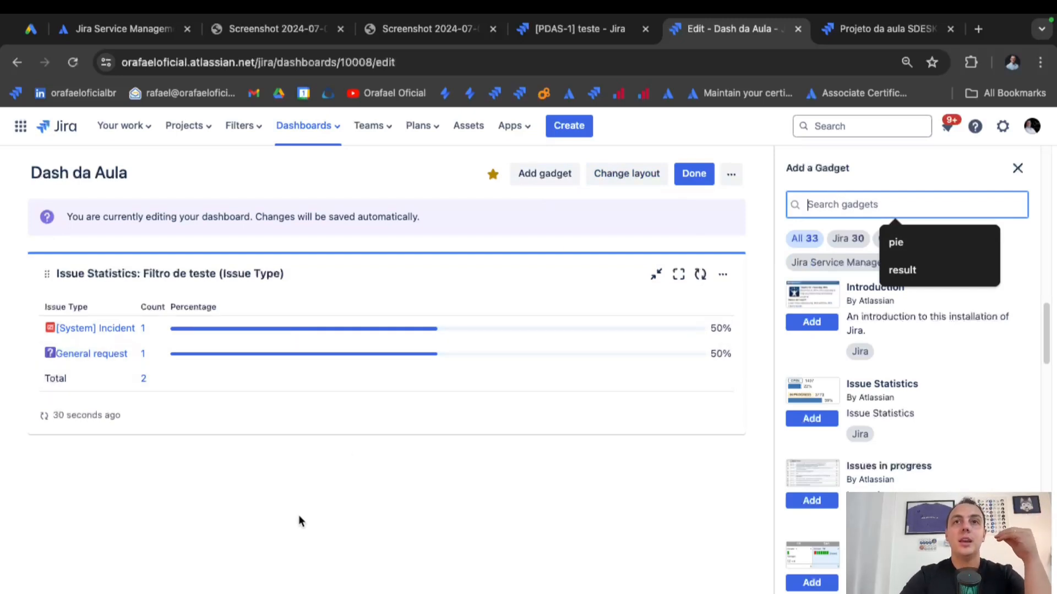
Search the gadget catalogue for 'cre' and add a Created vs Resolved Chart.
{"action": "left_click", "coordinate": [359, 543]}
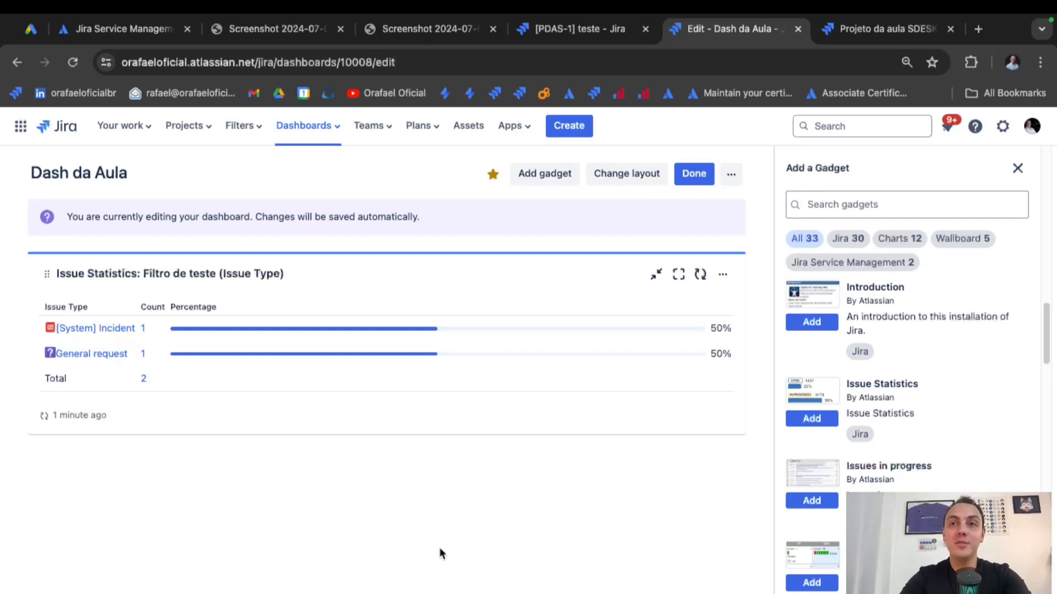
{"action": "left_click", "coordinate": [869, 205]}
{"action": "type", "text": "cre"}
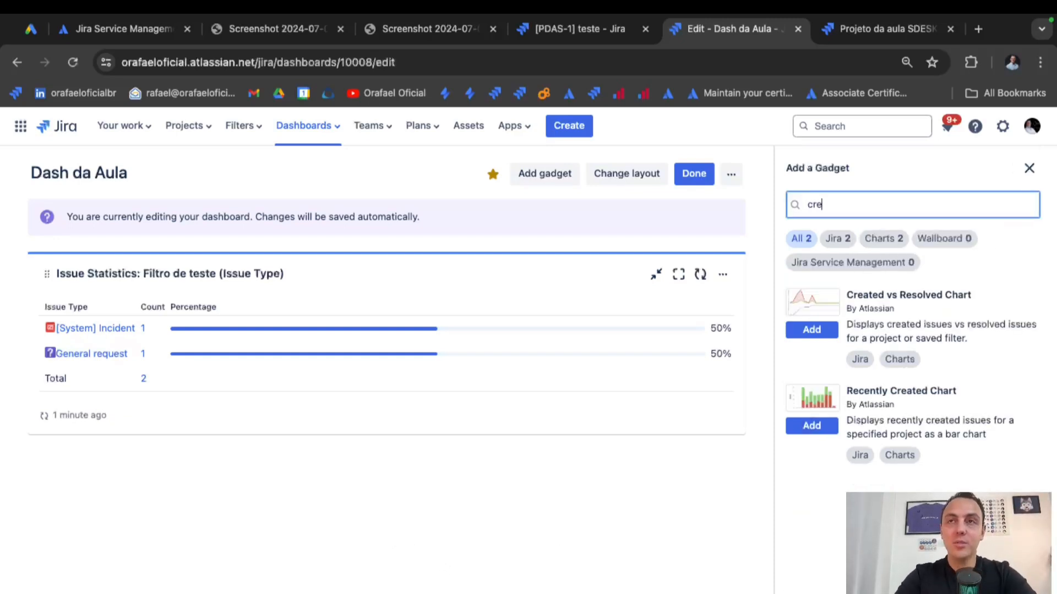
{"action": "left_click", "coordinate": [814, 330]}
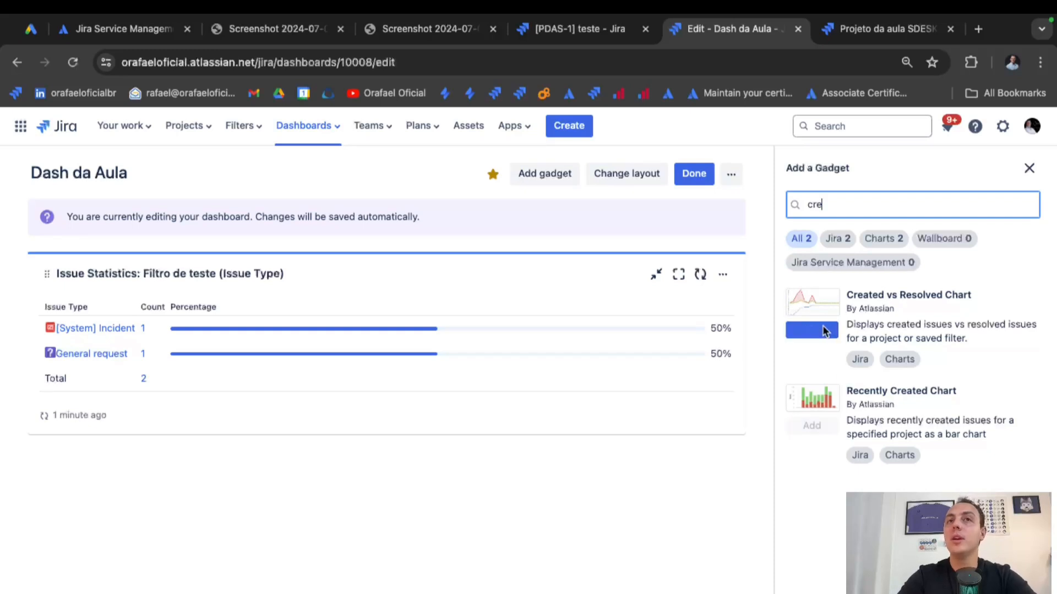
Choose Filtro de teste as the Created vs Resolved Chart's filter.
{"action": "left_click", "coordinate": [168, 364]}
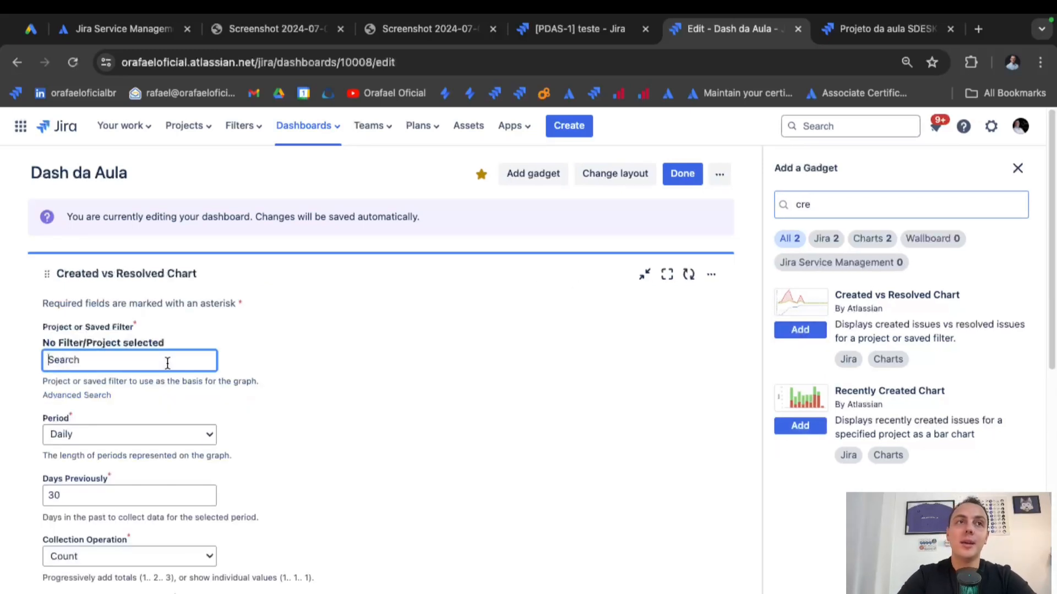
{"action": "type", "text": "Filtro de teste"}
{"action": "key", "text": "super+space"}
{"action": "key", "text": "Escape"}
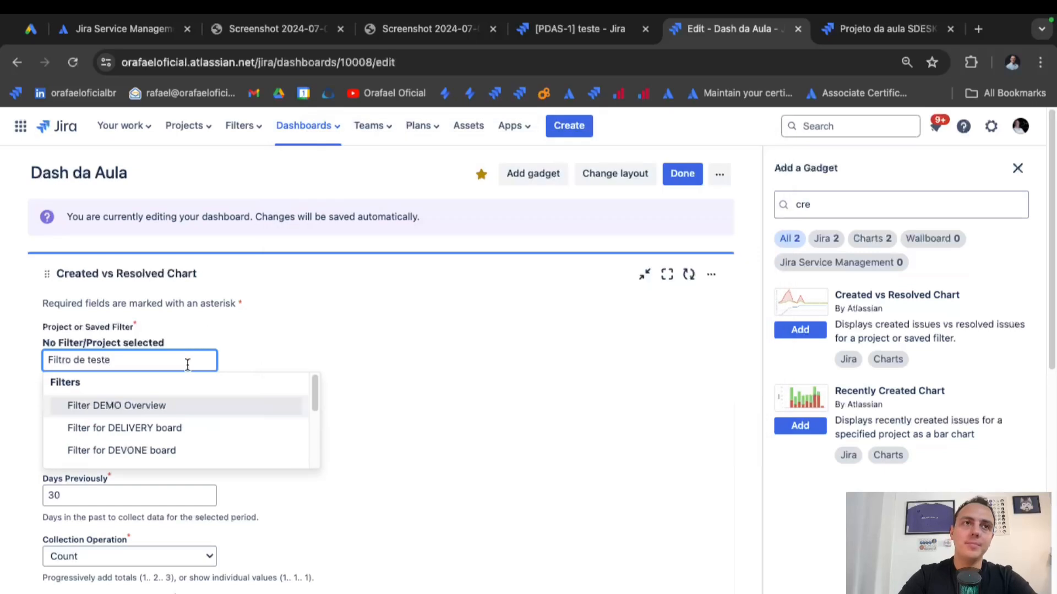
{"action": "scroll", "coordinate": [197, 429], "scroll_direction": "down", "scroll_amount": 1}
{"action": "scroll", "coordinate": [195, 432], "scroll_direction": "up", "scroll_amount": 3}
{"action": "left_click", "coordinate": [192, 394]}
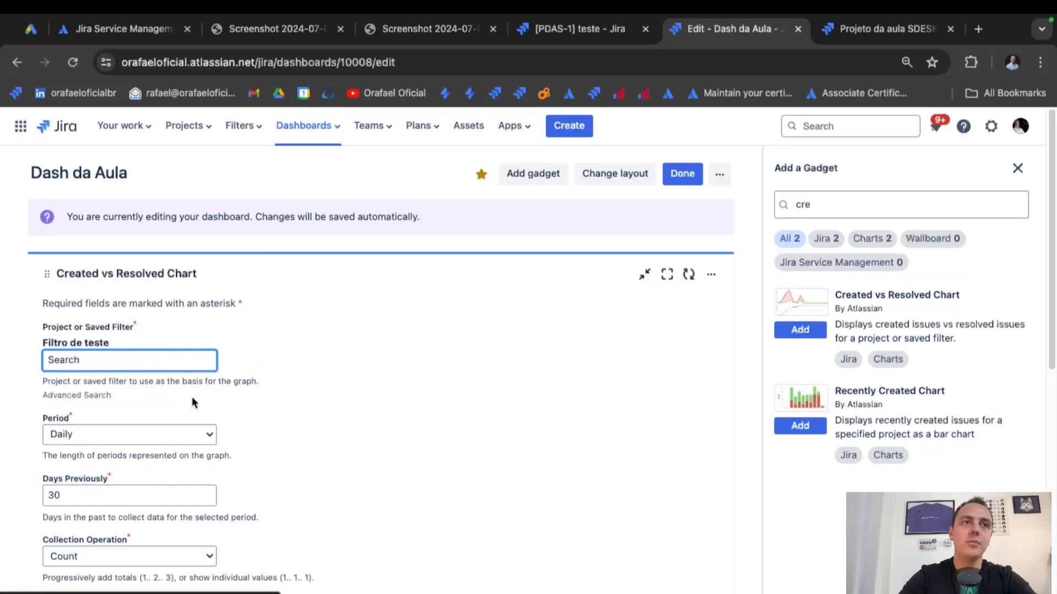
Set the chart period to Hourly and enable auto-refresh.
{"action": "scroll", "coordinate": [325, 389], "scroll_direction": "down", "scroll_amount": 2}
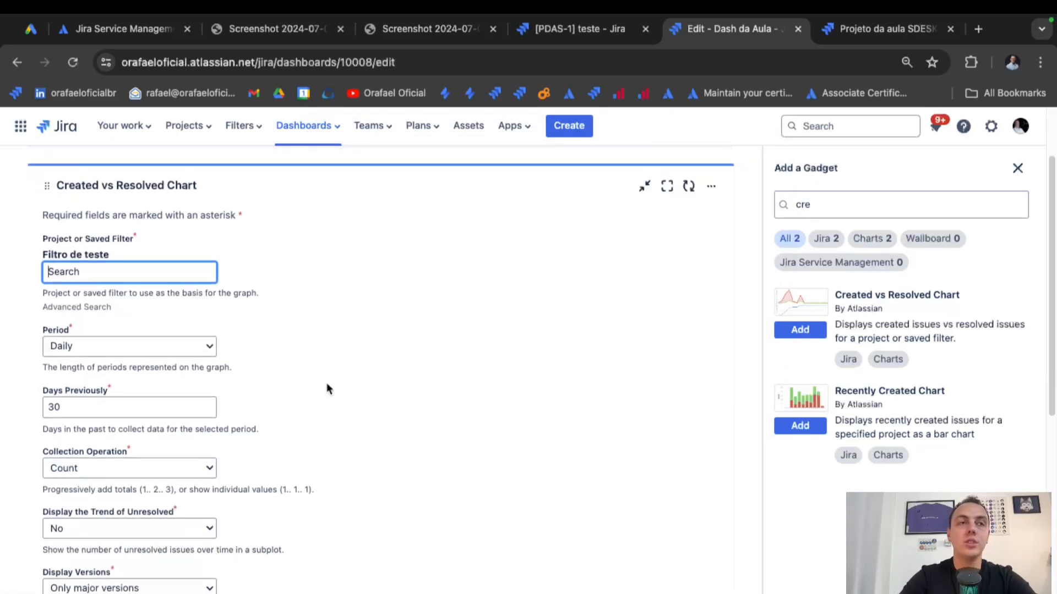
{"action": "left_click", "coordinate": [157, 345]}
{"action": "left_click", "coordinate": [165, 328]}
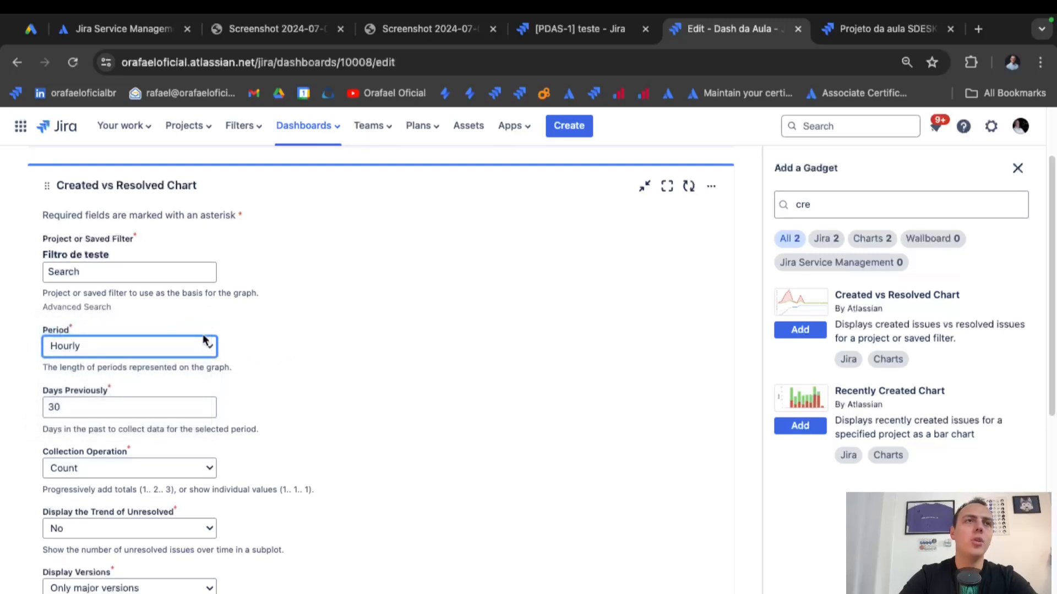
{"action": "scroll", "coordinate": [294, 376], "scroll_direction": "down", "scroll_amount": 2}
{"action": "type", "text": "15"}
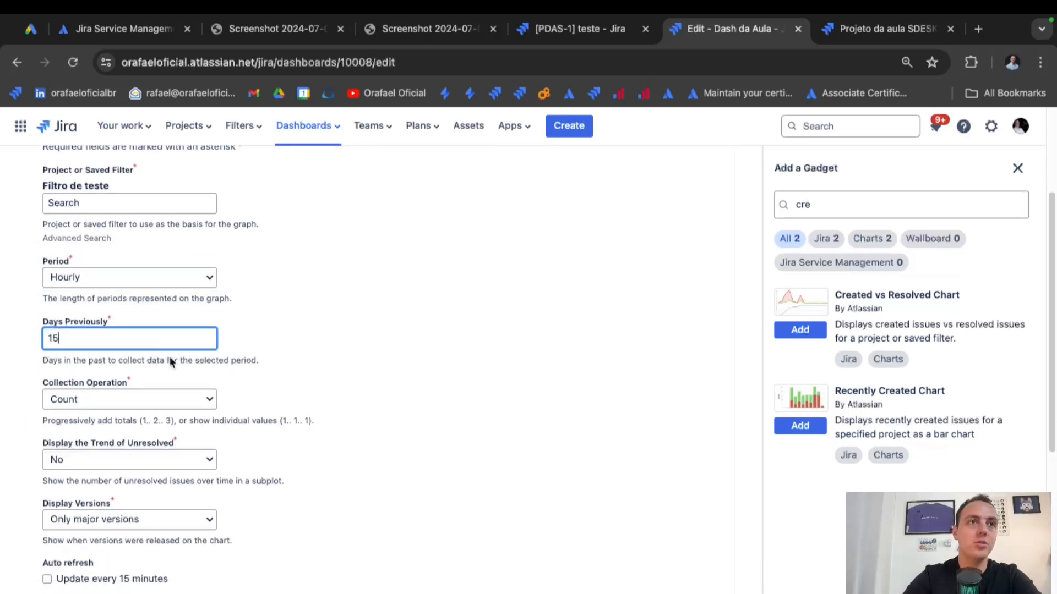
{"action": "scroll", "coordinate": [168, 412], "scroll_direction": "down", "scroll_amount": 3}
{"action": "scroll", "coordinate": [173, 418], "scroll_direction": "down", "scroll_amount": 1}
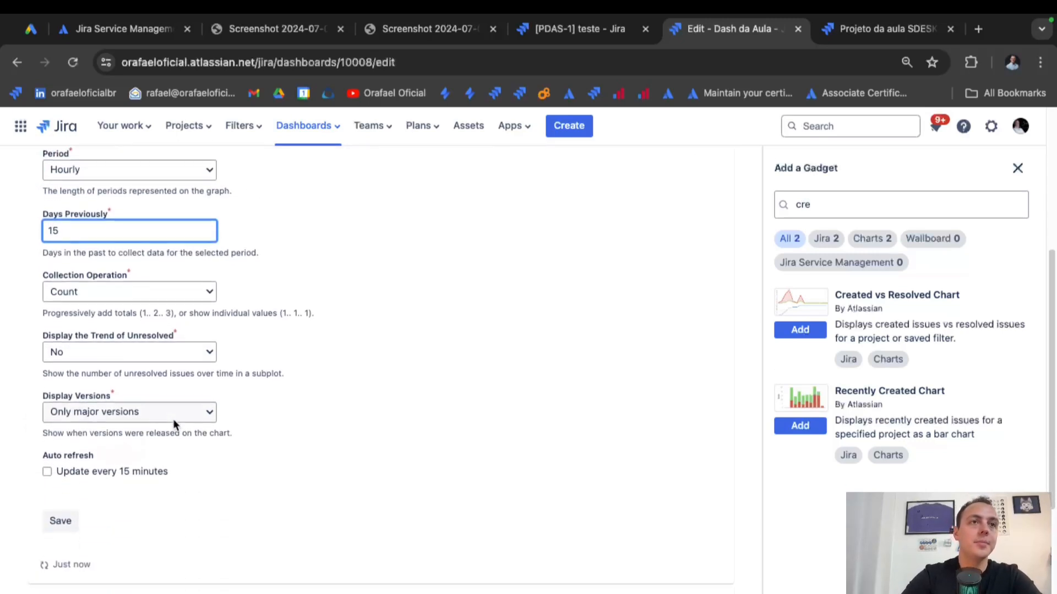
{"action": "left_click", "coordinate": [55, 472]}
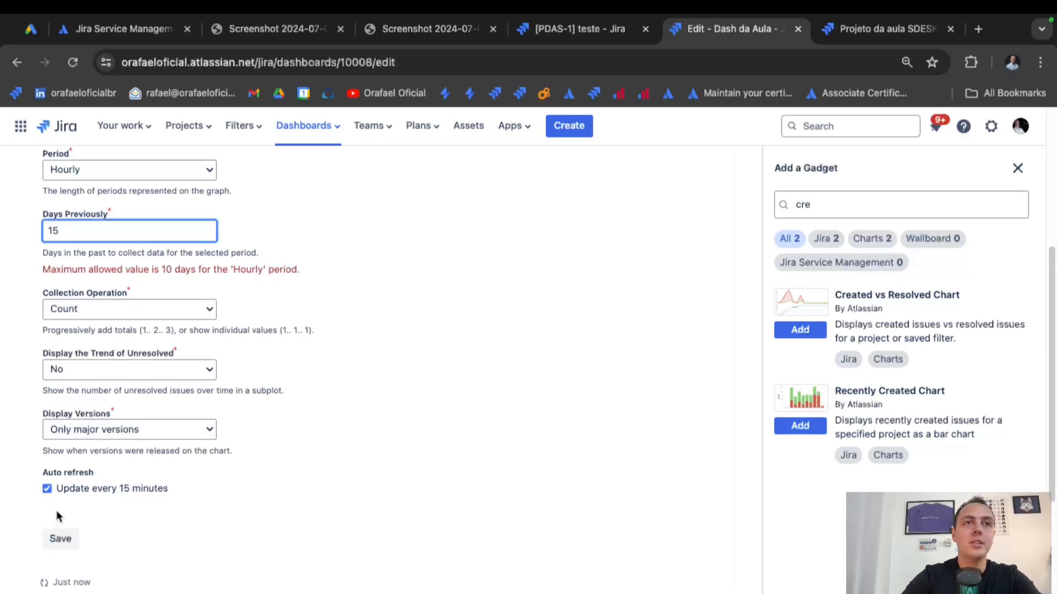
Set Days Previously to 2 and save the chart.
{"action": "double_click", "coordinate": [156, 225]}
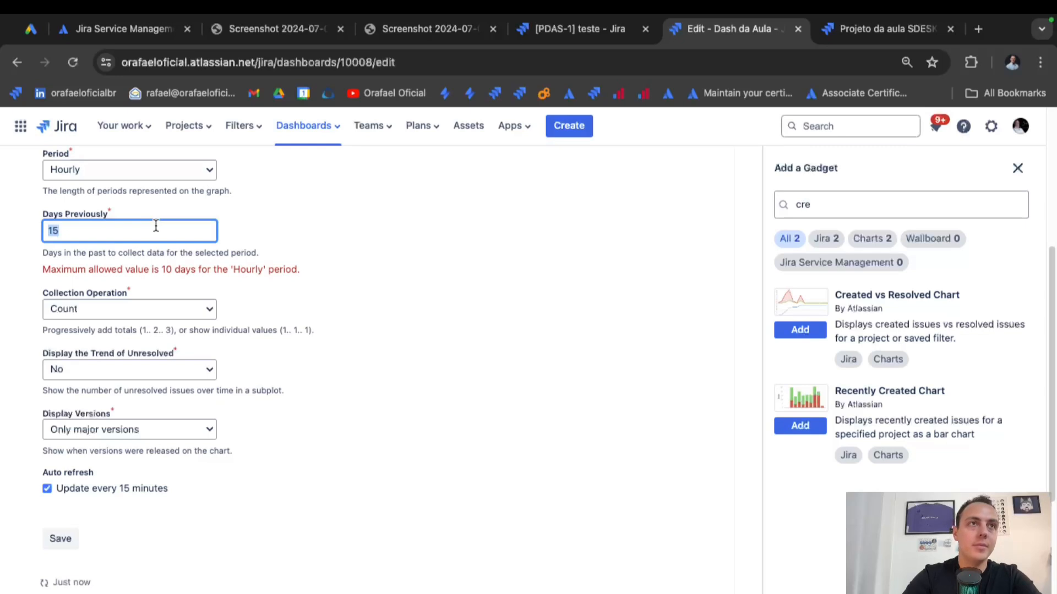
{"action": "type", "text": "10"}
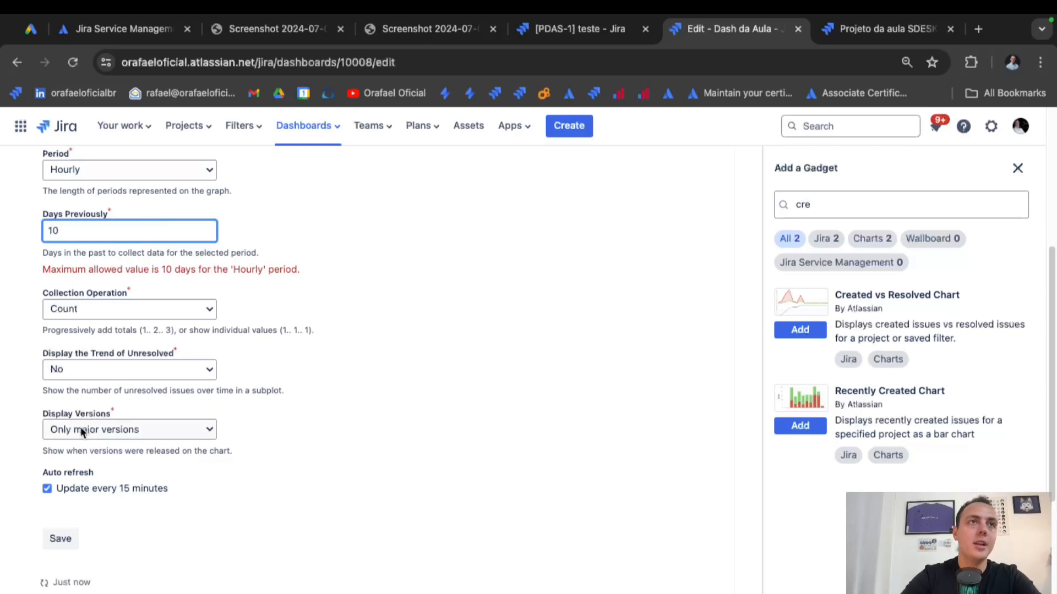
{"action": "key", "text": "BackSpace"}
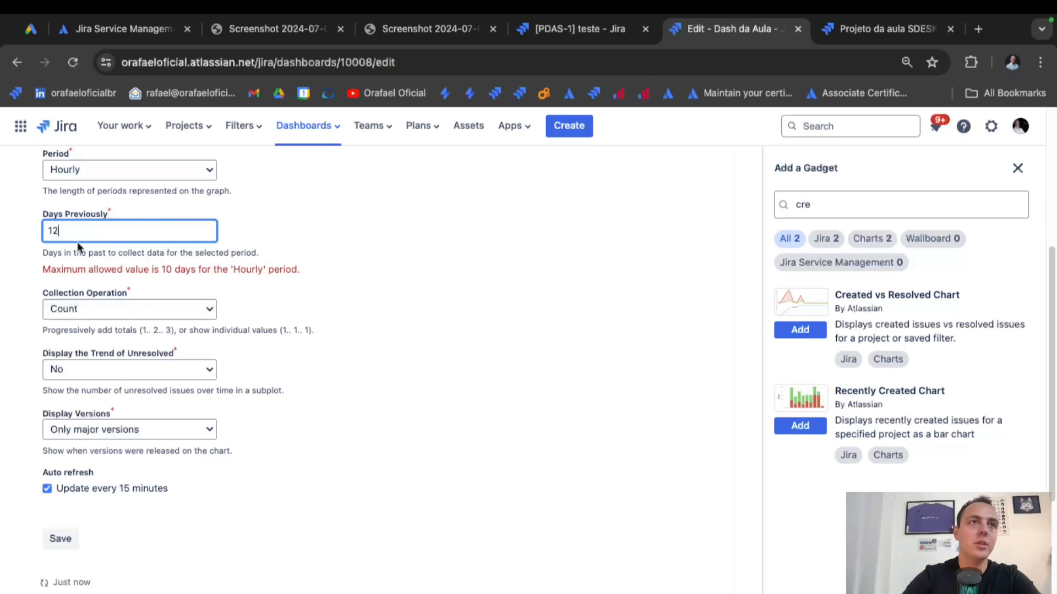
{"action": "key", "text": "BackSpace"}
{"action": "type", "text": "2"}
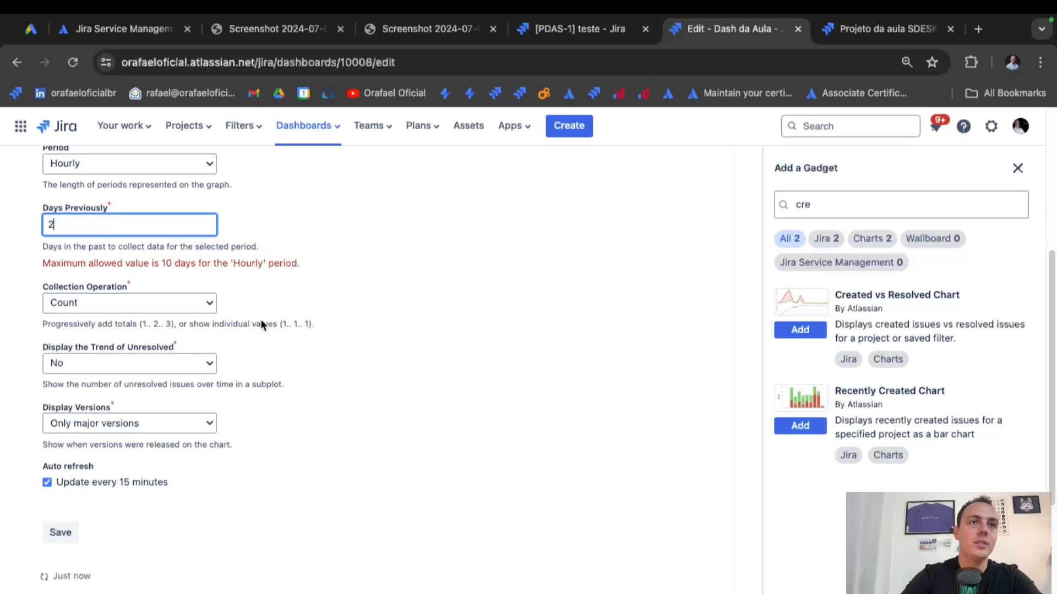
{"action": "scroll", "coordinate": [260, 319], "scroll_direction": "down", "scroll_amount": 1}
{"action": "left_click", "coordinate": [51, 523]}
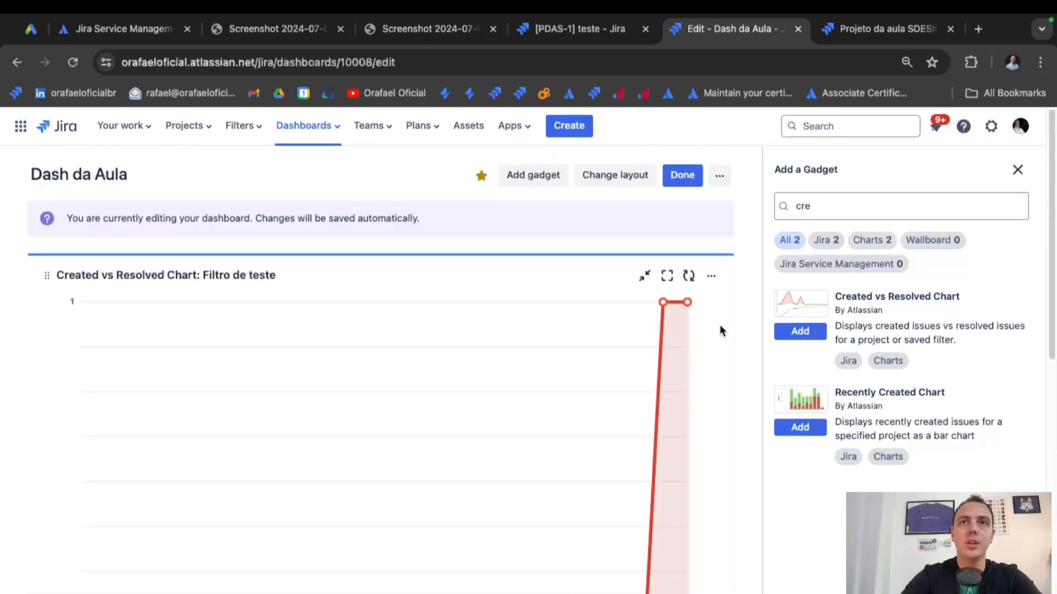
Close the gadget catalogue and collapse dashboard gadgets with their minimize icons.
{"action": "left_click", "coordinate": [1017, 168]}
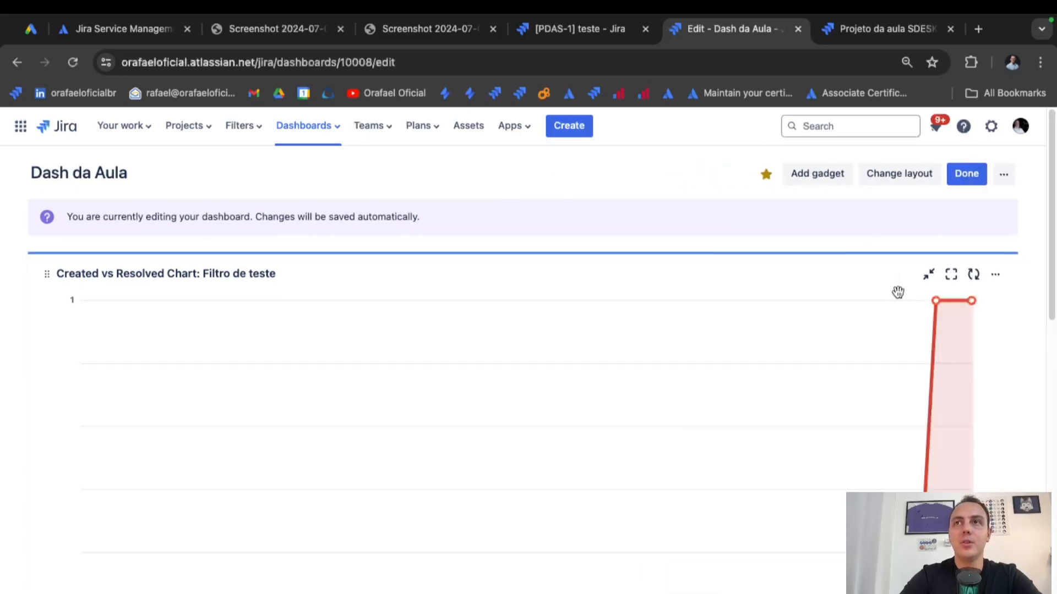
{"action": "scroll", "coordinate": [876, 362], "scroll_direction": "down", "scroll_amount": 1}
{"action": "scroll", "coordinate": [877, 362], "scroll_direction": "down", "scroll_amount": 5}
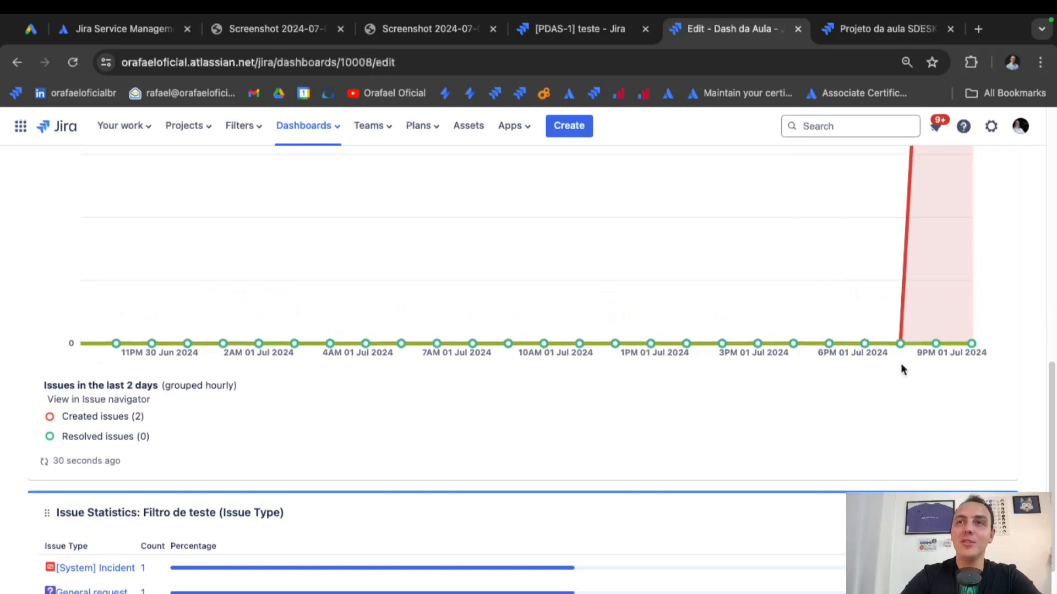
{"action": "scroll", "coordinate": [913, 339], "scroll_direction": "up", "scroll_amount": 5}
{"action": "scroll", "coordinate": [913, 338], "scroll_direction": "up", "scroll_amount": 2}
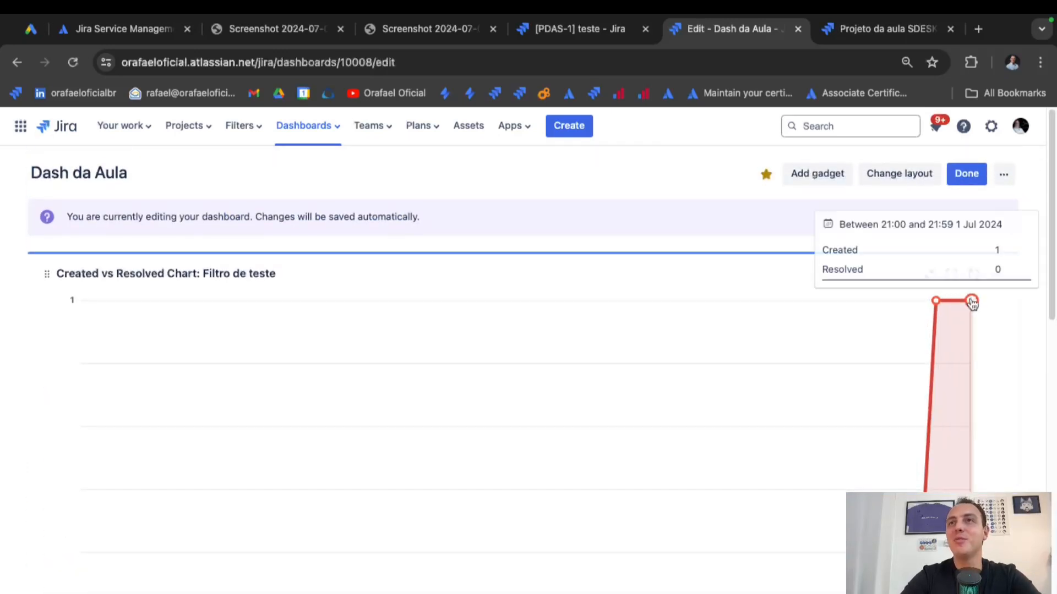
{"action": "scroll", "coordinate": [974, 356], "scroll_direction": "down", "scroll_amount": 9}
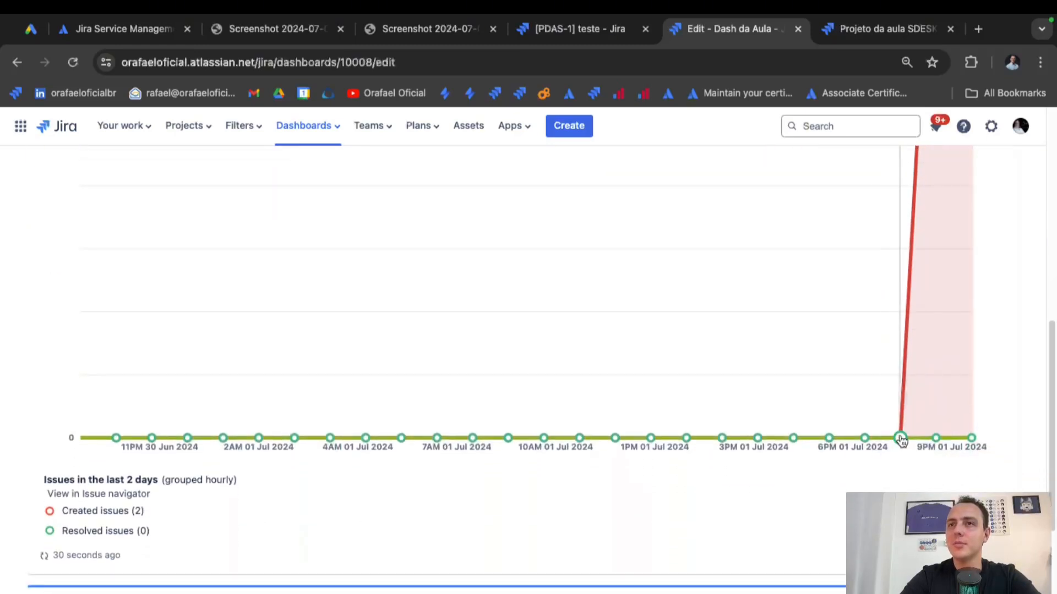
{"action": "scroll", "coordinate": [897, 439], "scroll_direction": "up", "scroll_amount": 9}
{"action": "left_click", "coordinate": [930, 218]}
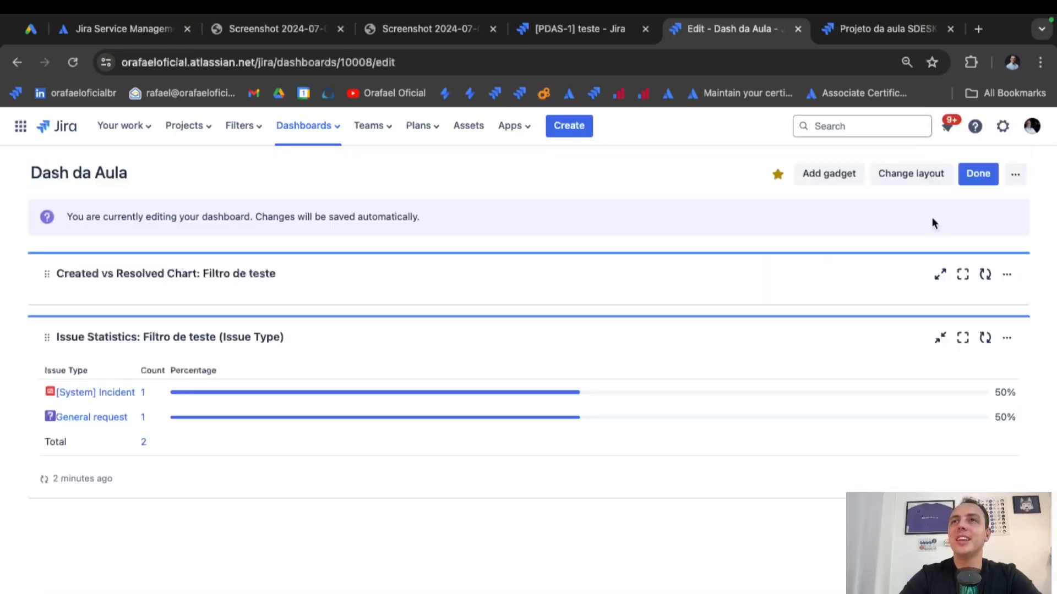
{"action": "left_click", "coordinate": [941, 340]}
Switch to two columns, with Issue Statistics right and Created vs Resolved expanded left.
{"action": "left_click", "coordinate": [941, 340]}
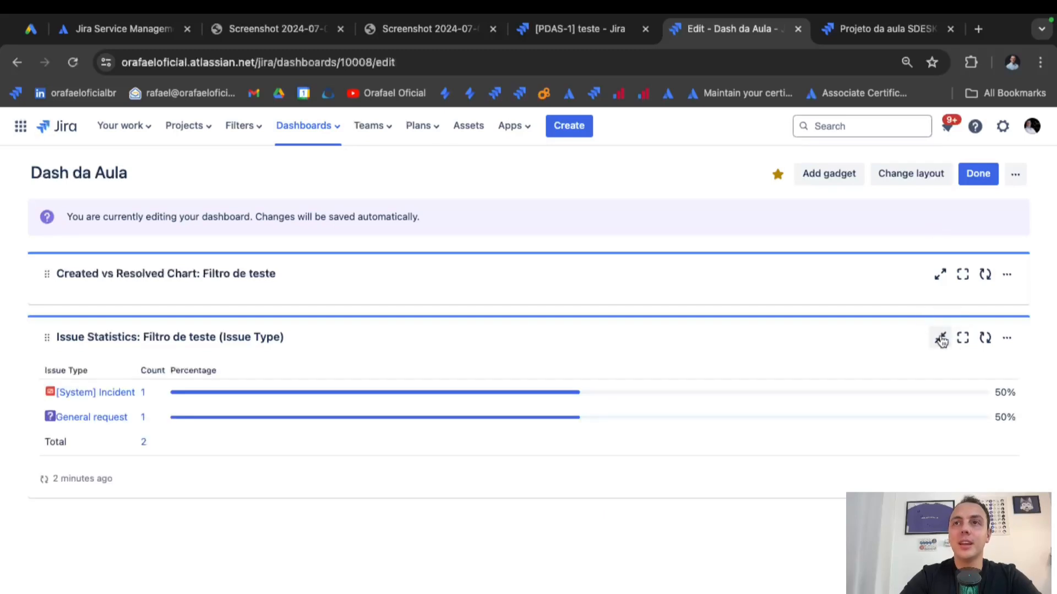
{"action": "left_click", "coordinate": [884, 183]}
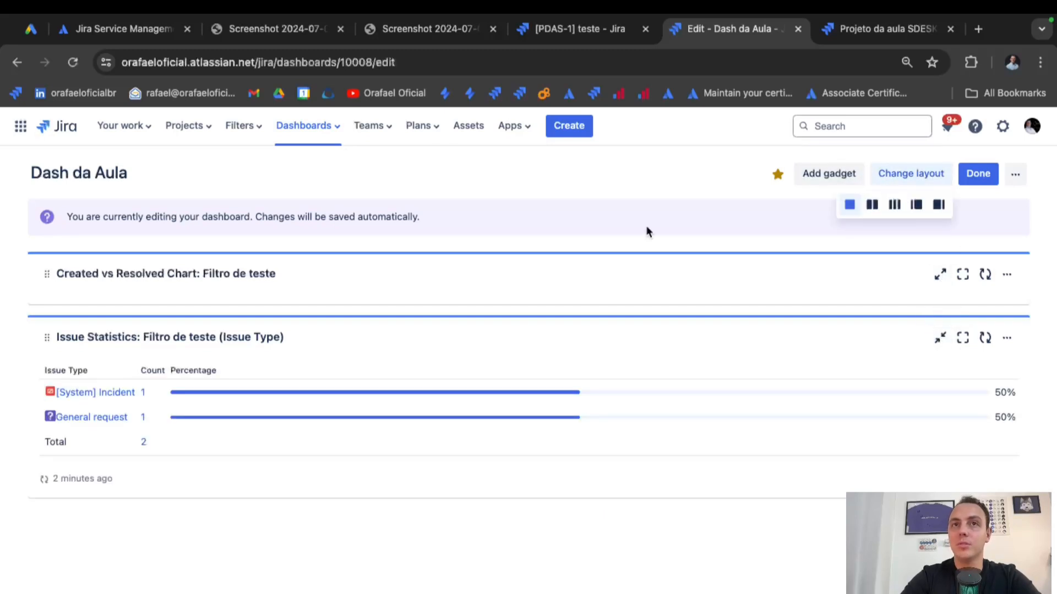
{"action": "left_click", "coordinate": [872, 205]}
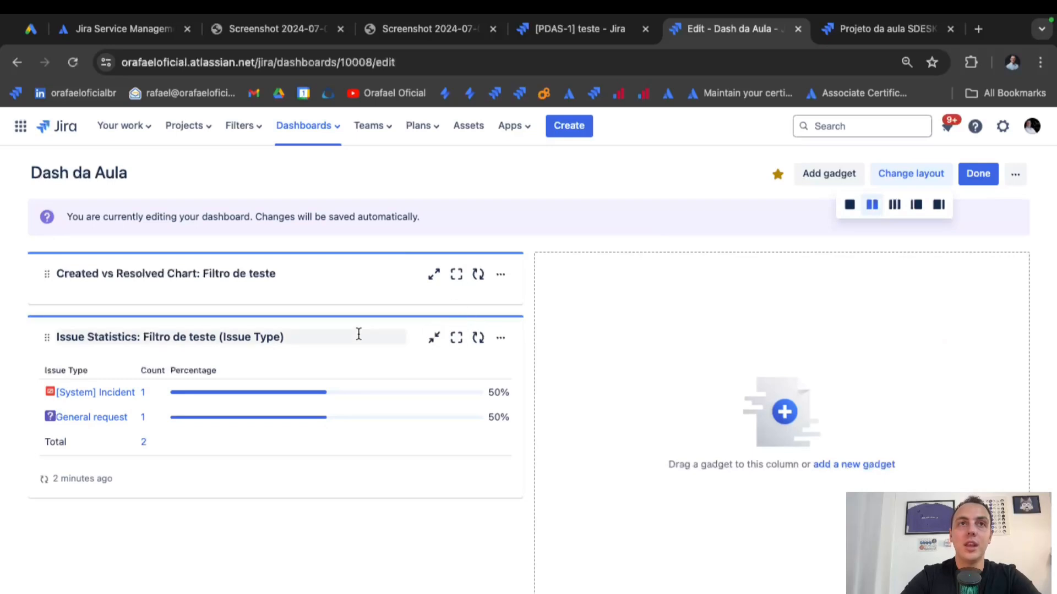
{"action": "left_click_drag", "start_coordinate": [359, 332], "coordinate": [798, 283]}
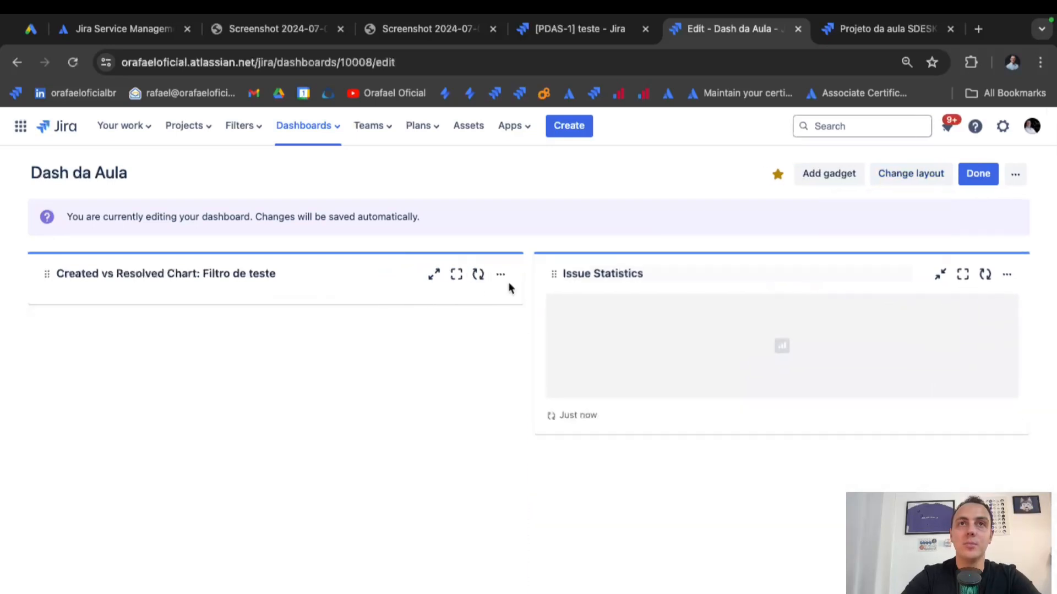
{"action": "left_click", "coordinate": [433, 274]}
Open the Add gadget catalogue for the dashboard.
{"action": "scroll", "coordinate": [609, 343], "scroll_direction": "down", "scroll_amount": 3}
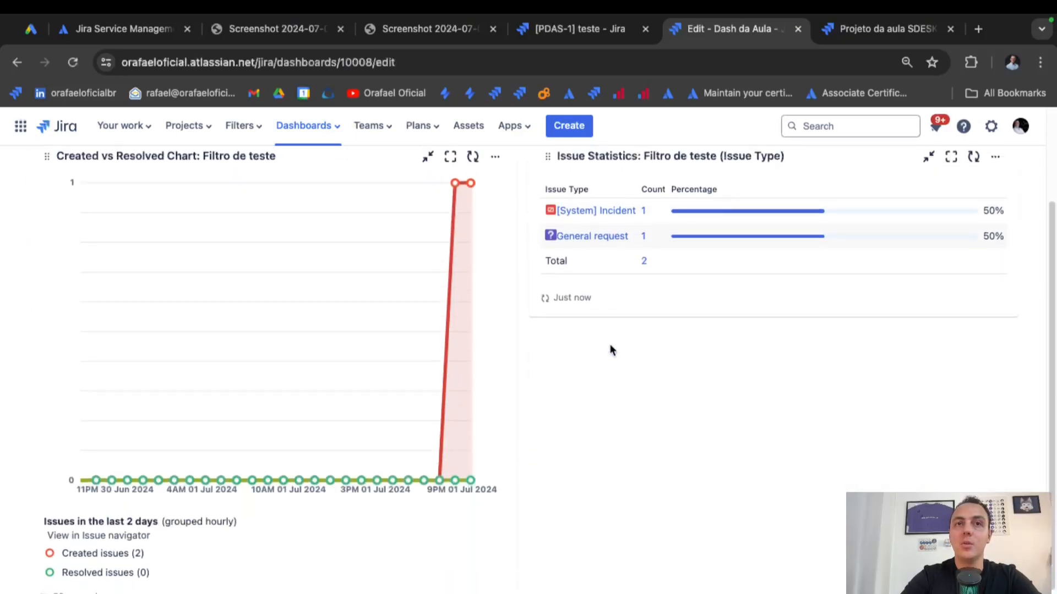
{"action": "scroll", "coordinate": [609, 343], "scroll_direction": "up", "scroll_amount": 3}
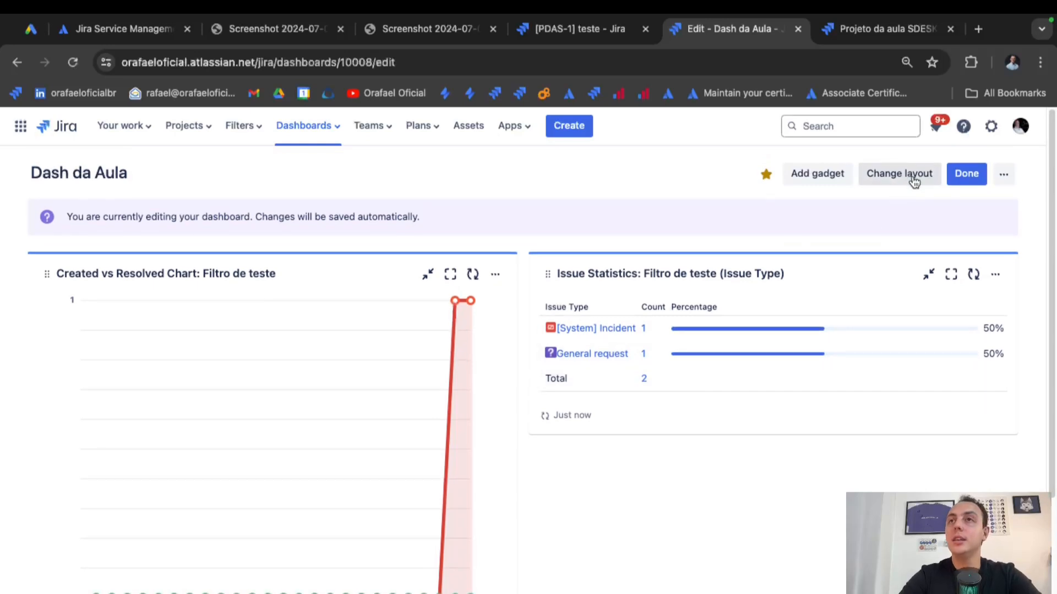
{"action": "left_click", "coordinate": [1001, 176]}
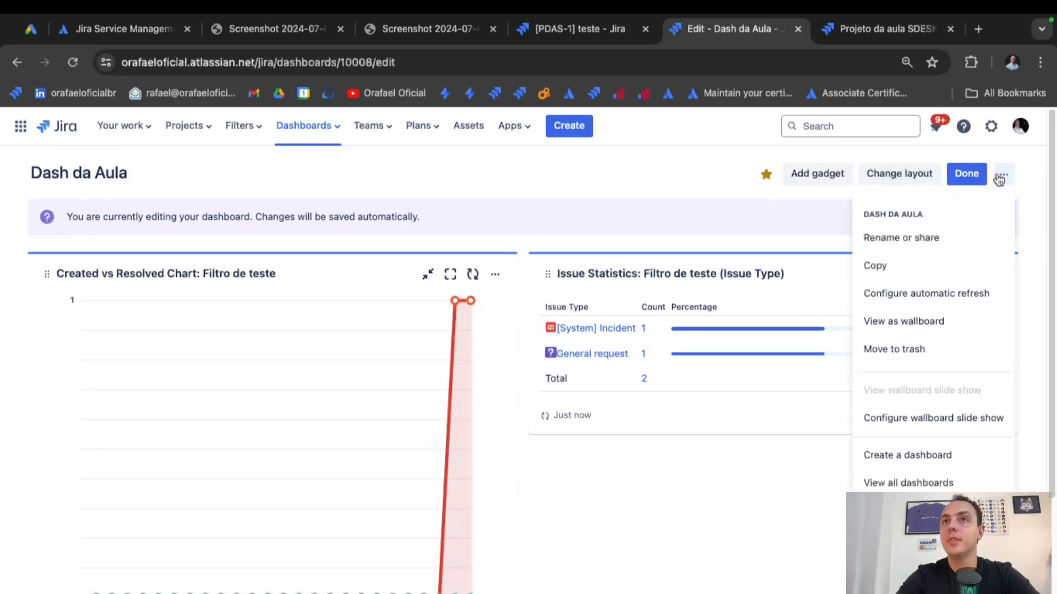
{"action": "left_click", "coordinate": [1000, 177]}
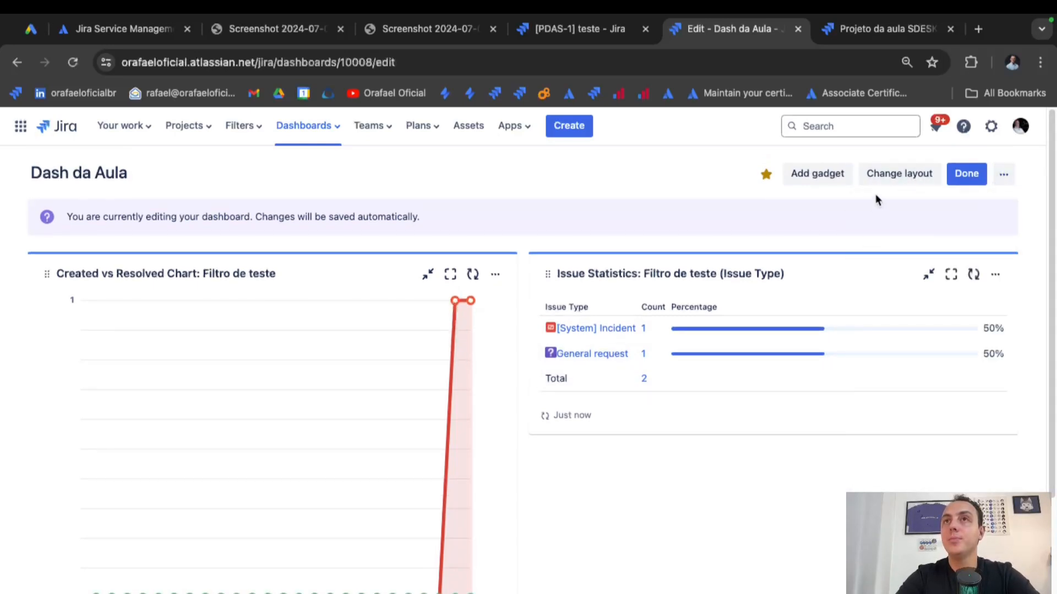
{"action": "left_click", "coordinate": [829, 174]}
Add a Pie Chart gadget using the Filtro de teste filter.
{"action": "scroll", "coordinate": [857, 355], "scroll_direction": "down", "scroll_amount": 4}
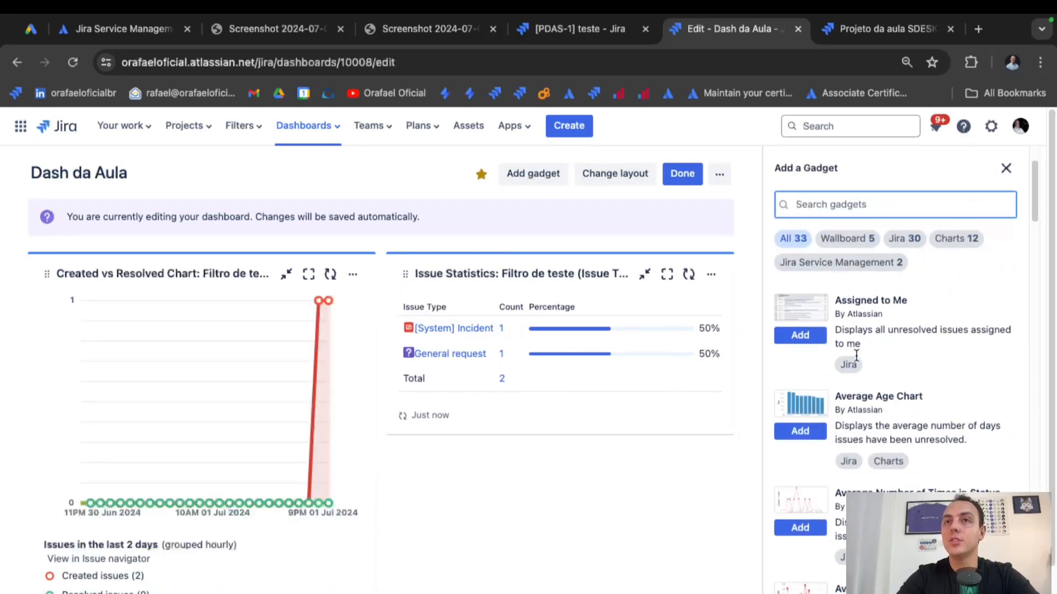
{"action": "scroll", "coordinate": [856, 355], "scroll_direction": "down", "scroll_amount": 8}
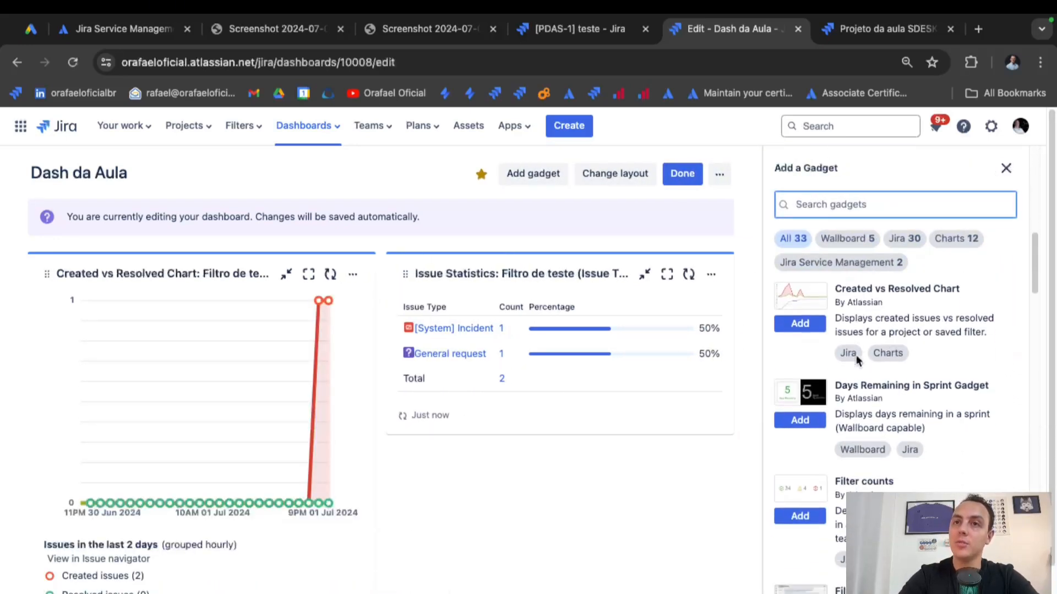
{"action": "scroll", "coordinate": [857, 355], "scroll_direction": "down", "scroll_amount": 5}
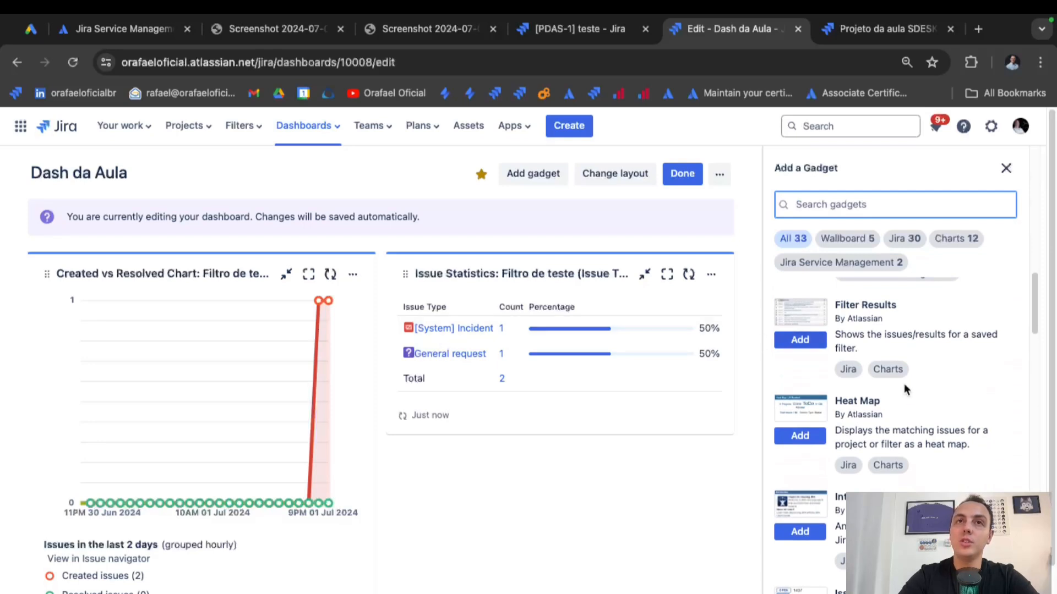
{"action": "scroll", "coordinate": [934, 414], "scroll_direction": "down", "scroll_amount": 10}
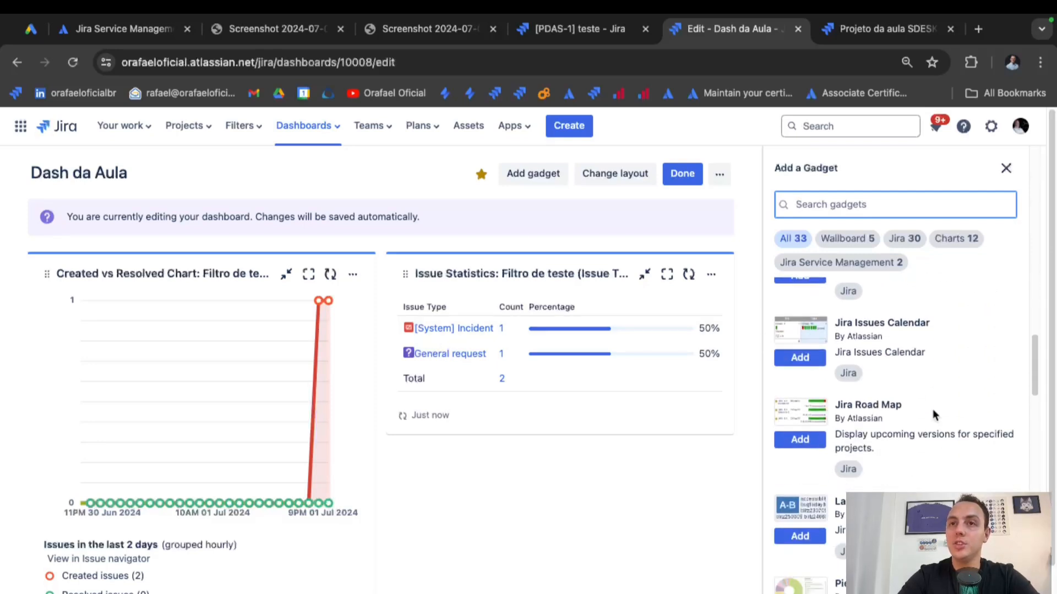
{"action": "scroll", "coordinate": [933, 414], "scroll_direction": "down", "scroll_amount": 2}
{"action": "left_click", "coordinate": [800, 407]}
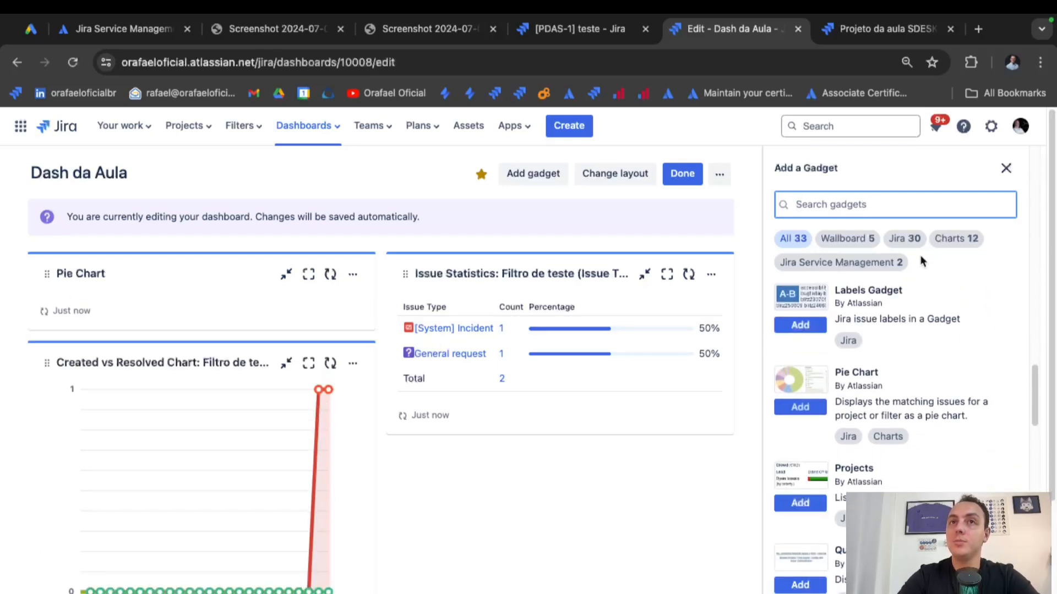
{"action": "left_click", "coordinate": [1006, 167]}
{"action": "left_click", "coordinate": [194, 374]}
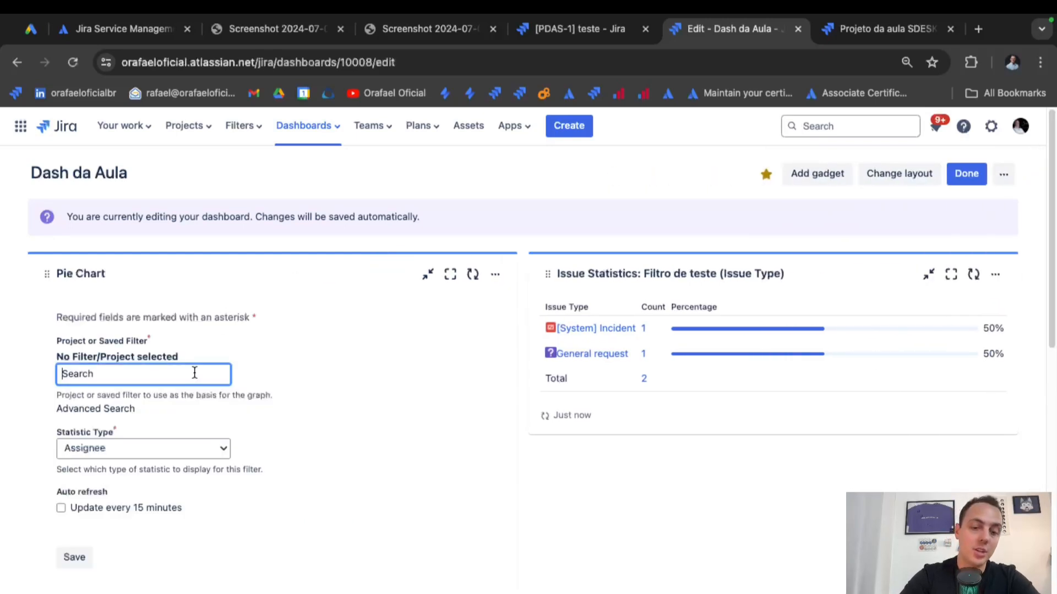
{"action": "type", "text": "Filtro de teste"}
{"action": "scroll", "coordinate": [196, 442], "scroll_direction": "down", "scroll_amount": 3}
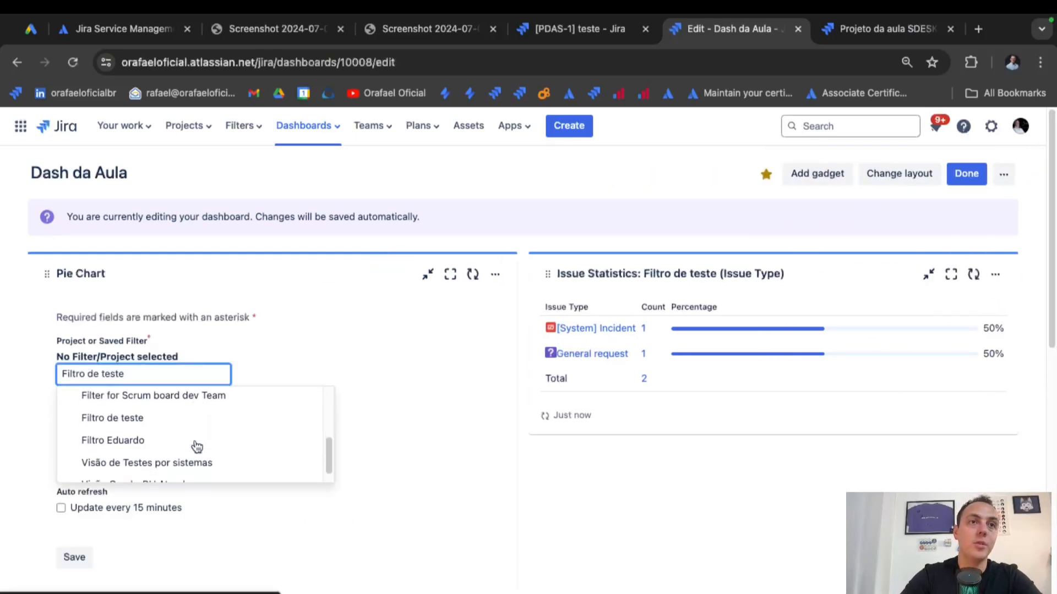
{"action": "left_click", "coordinate": [192, 424]}
Break the pie chart down by Priority, enable 15-minute auto-refresh, and save.
{"action": "left_click", "coordinate": [123, 448]}
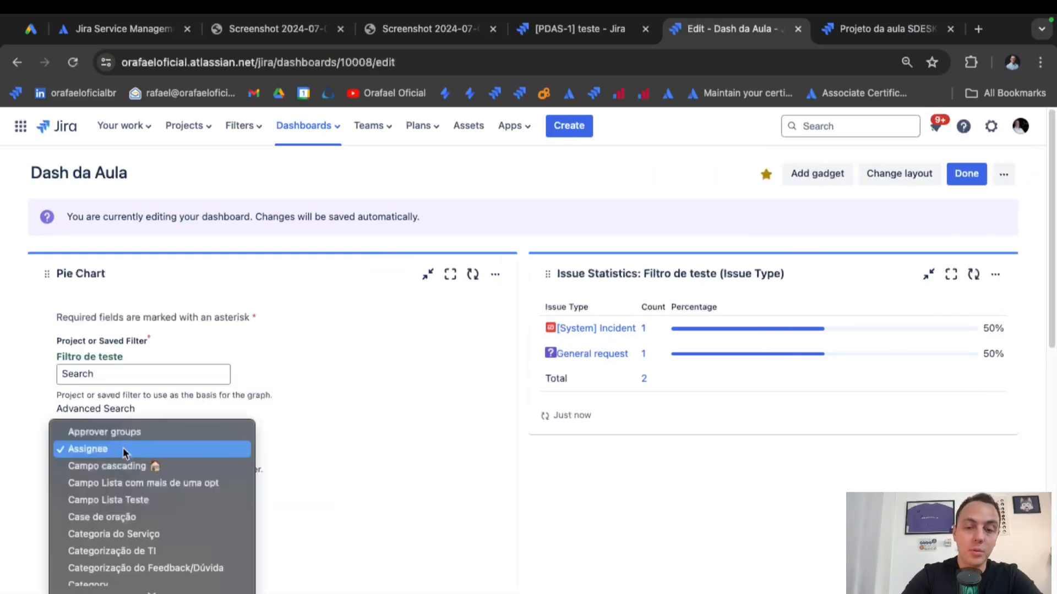
{"action": "key", "text": "p"}
{"action": "scroll", "coordinate": [104, 529], "scroll_direction": "down", "scroll_amount": 4}
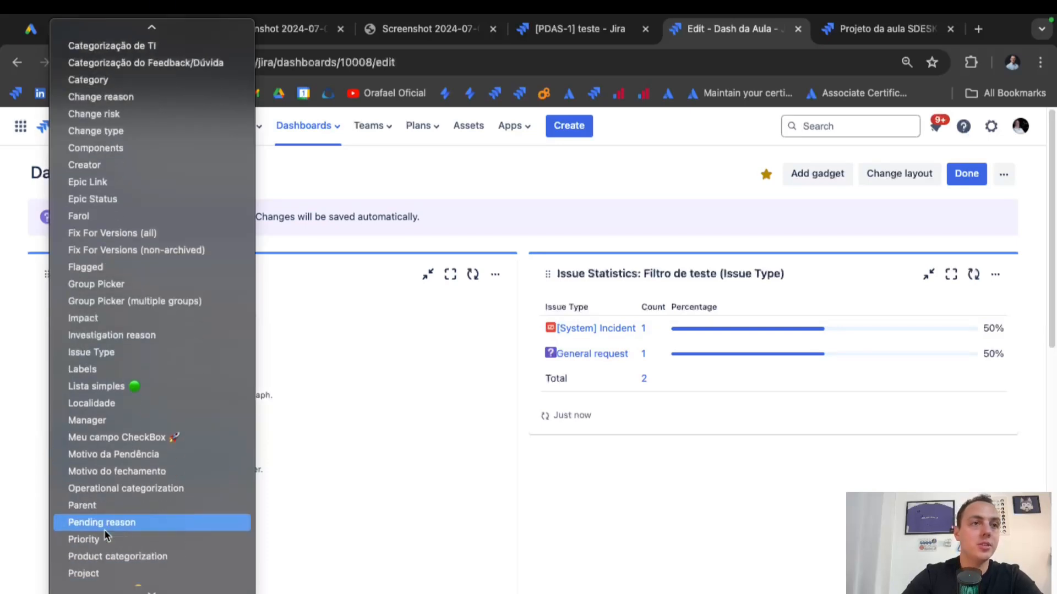
{"action": "left_click", "coordinate": [116, 471]}
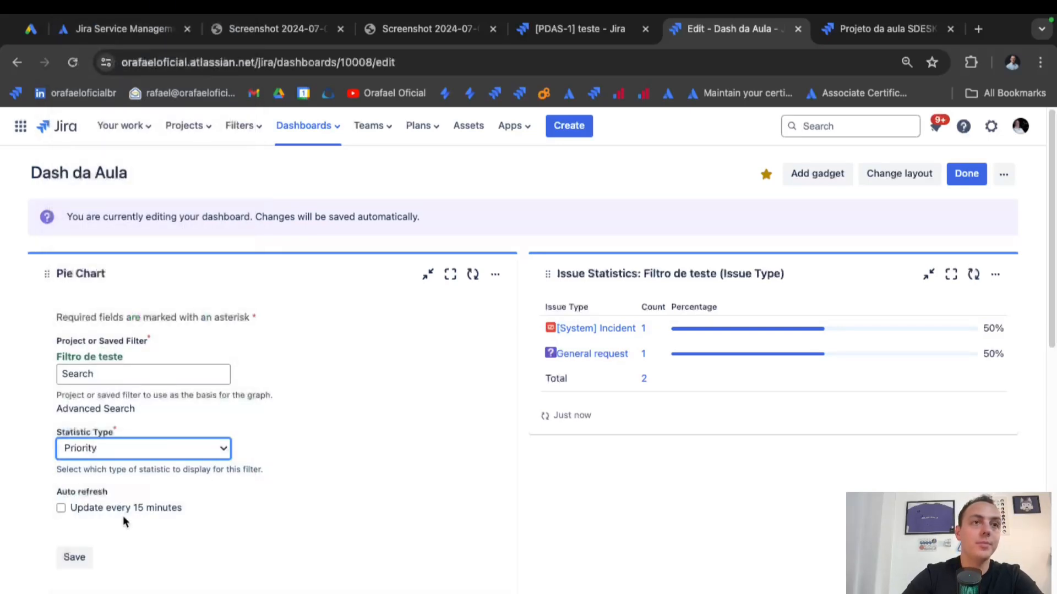
{"action": "left_click", "coordinate": [98, 510]}
{"action": "left_click", "coordinate": [83, 562]}
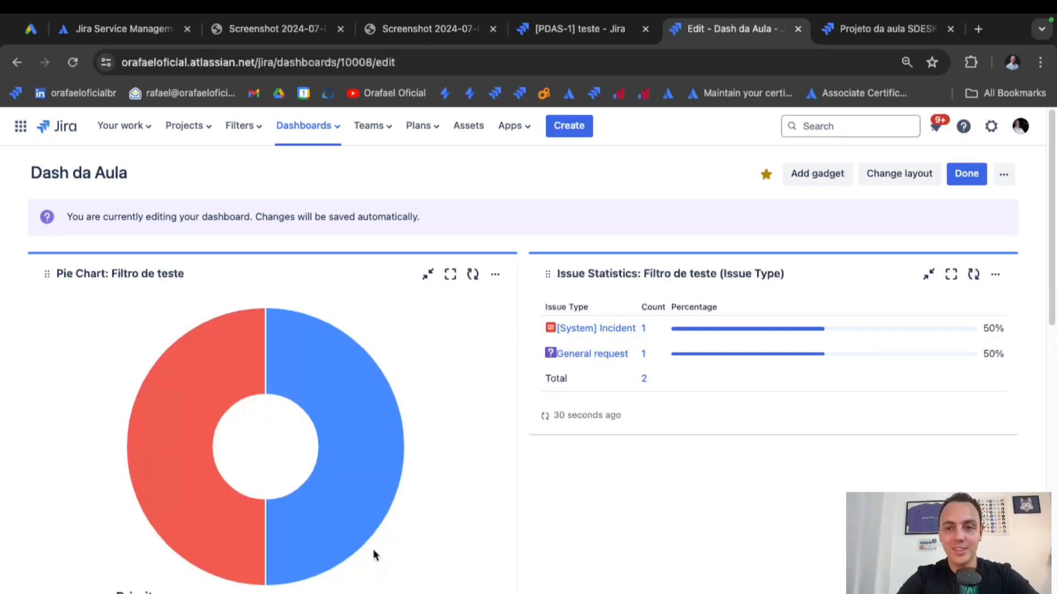
{"action": "scroll", "coordinate": [464, 480], "scroll_direction": "down", "scroll_amount": 3}
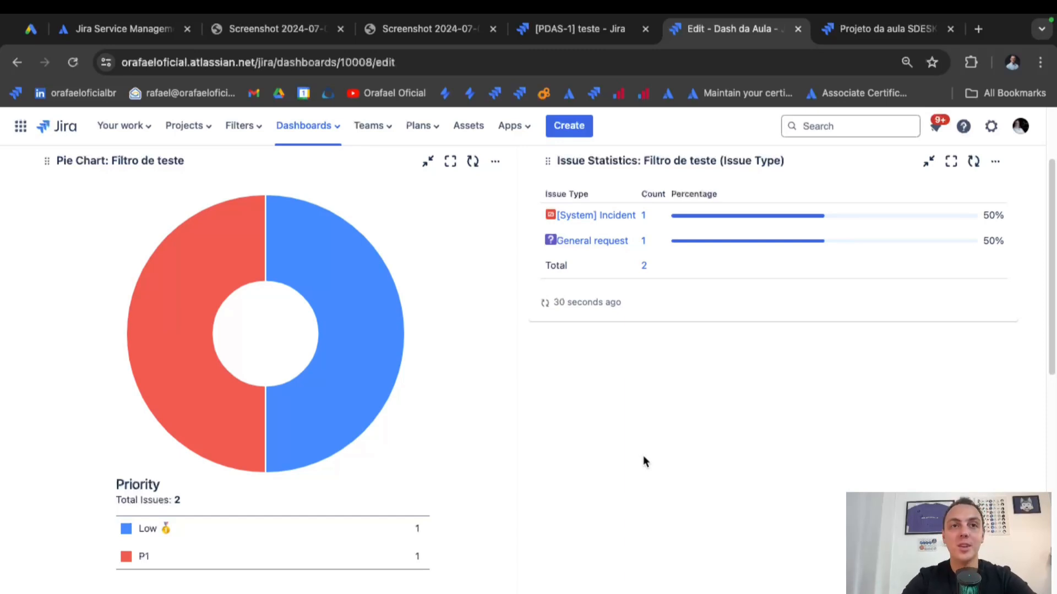
{"action": "scroll", "coordinate": [643, 457], "scroll_direction": "down", "scroll_amount": 2}
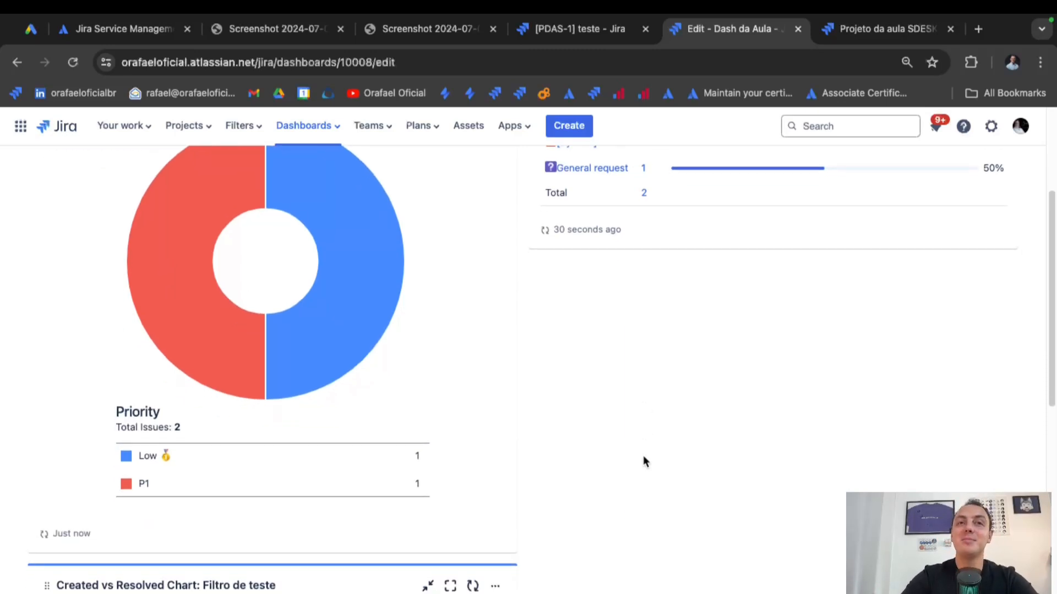
{"action": "scroll", "coordinate": [643, 457], "scroll_direction": "up", "scroll_amount": 2}
{"action": "scroll", "coordinate": [643, 462], "scroll_direction": "up", "scroll_amount": 1}
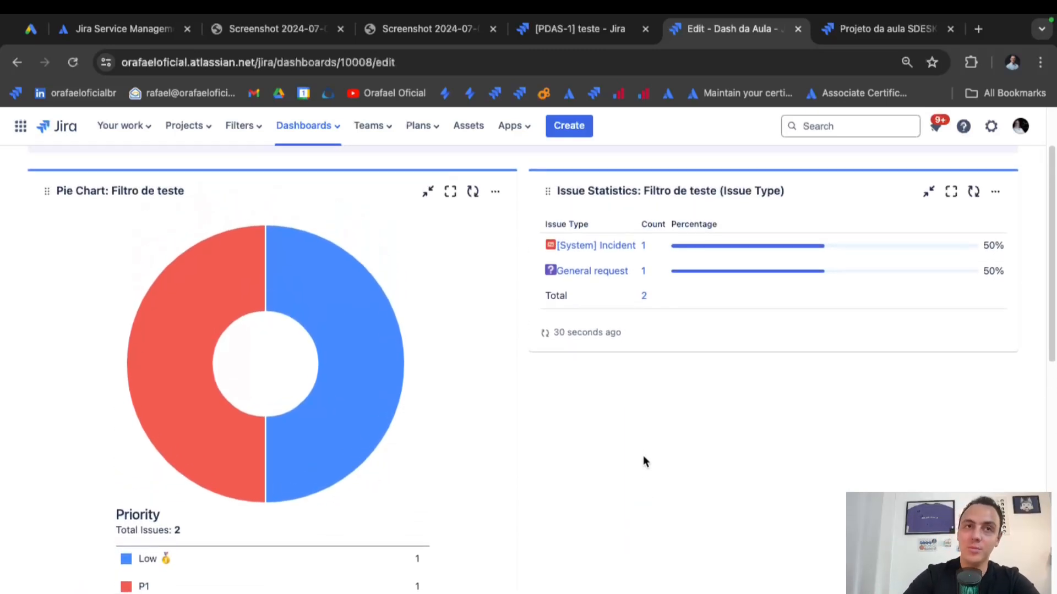
{"action": "scroll", "coordinate": [696, 504], "scroll_direction": "down", "scroll_amount": 4}
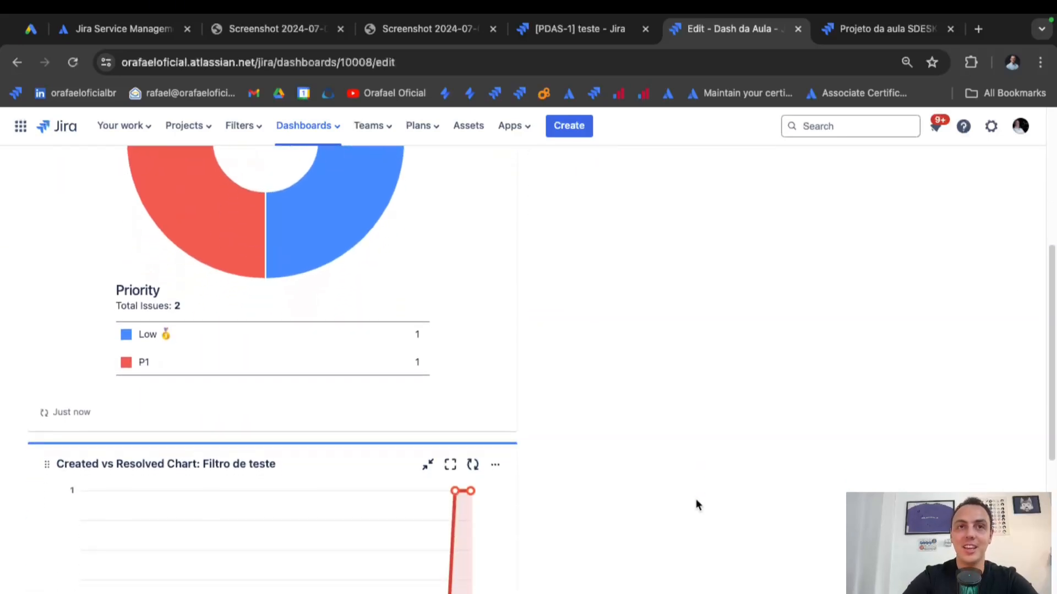
{"action": "scroll", "coordinate": [697, 504], "scroll_direction": "up", "scroll_amount": 5}
{"action": "scroll", "coordinate": [696, 504], "scroll_direction": "up", "scroll_amount": 1}
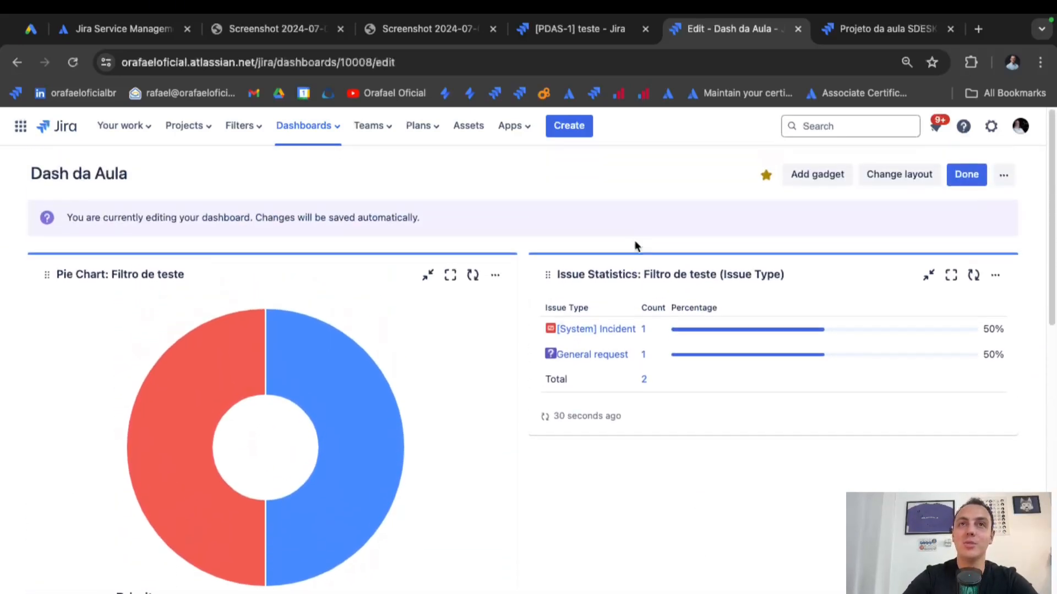
Give the Pie Chart and Issue Statistics gadgets teal highlights and finish editing.
{"action": "left_click", "coordinate": [496, 274]}
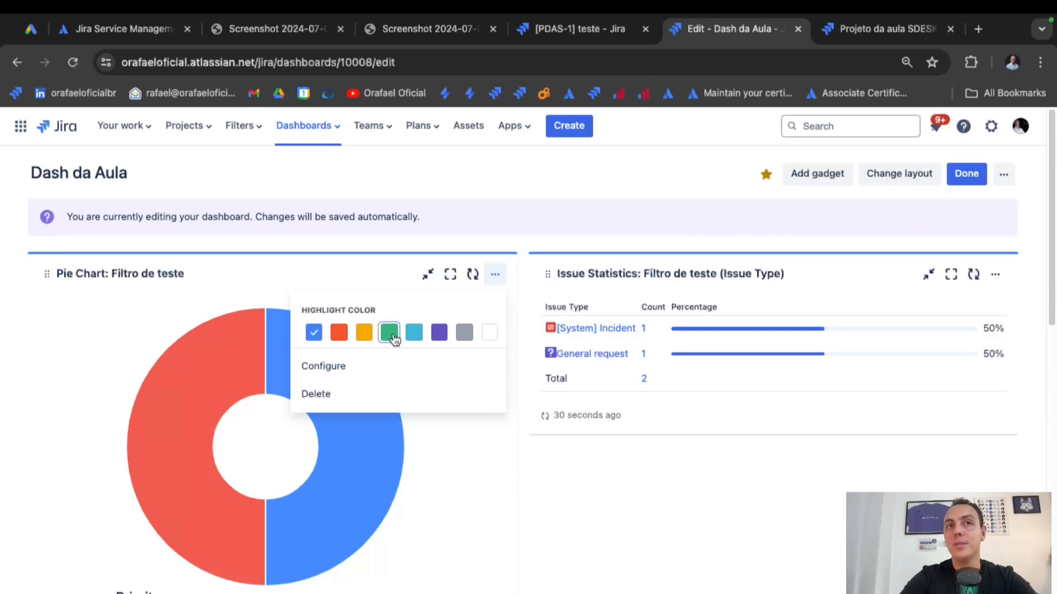
{"action": "left_click", "coordinate": [414, 332]}
{"action": "left_click", "coordinate": [995, 274]}
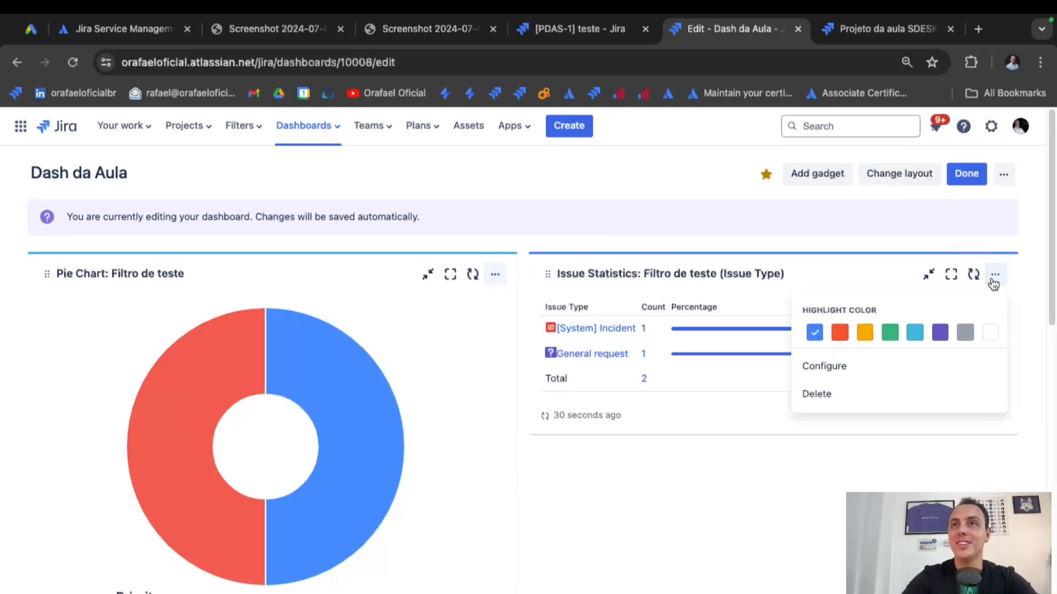
{"action": "left_click", "coordinate": [966, 173]}
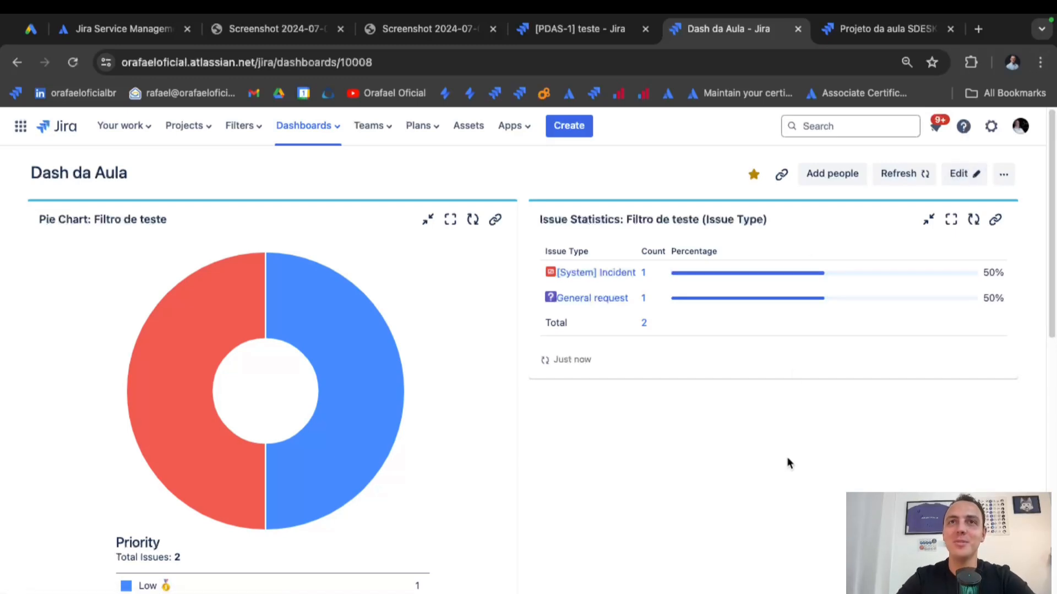
Visit the Projeto da aula SDESK tab, return to Dash da Aula, and list projects.
{"action": "scroll", "coordinate": [789, 464], "scroll_direction": "down", "scroll_amount": 3}
{"action": "scroll", "coordinate": [789, 464], "scroll_direction": "down", "scroll_amount": 2}
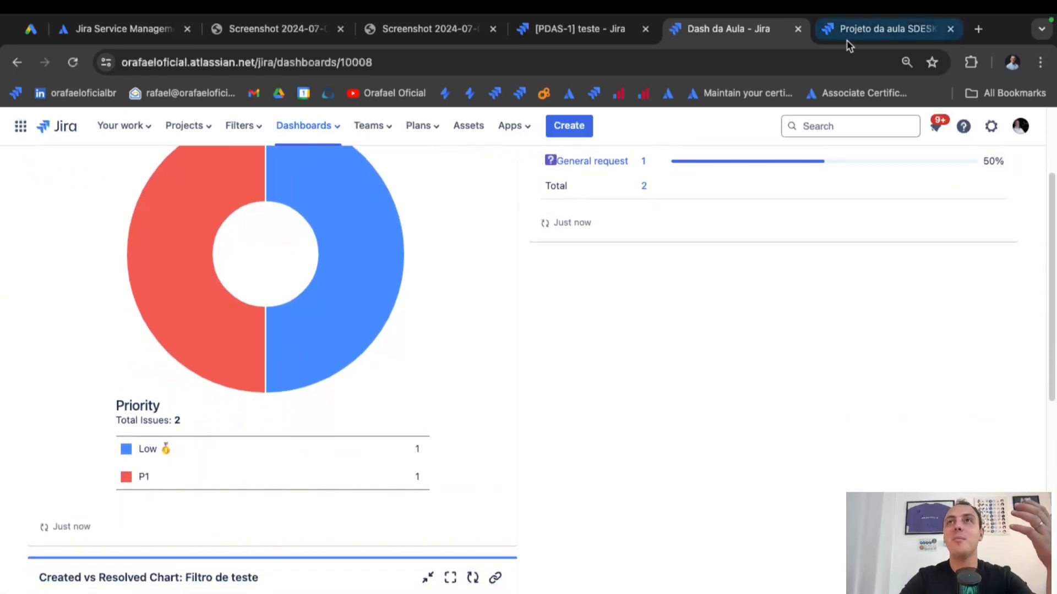
{"action": "left_click", "coordinate": [850, 43]}
{"action": "left_click", "coordinate": [750, 34]}
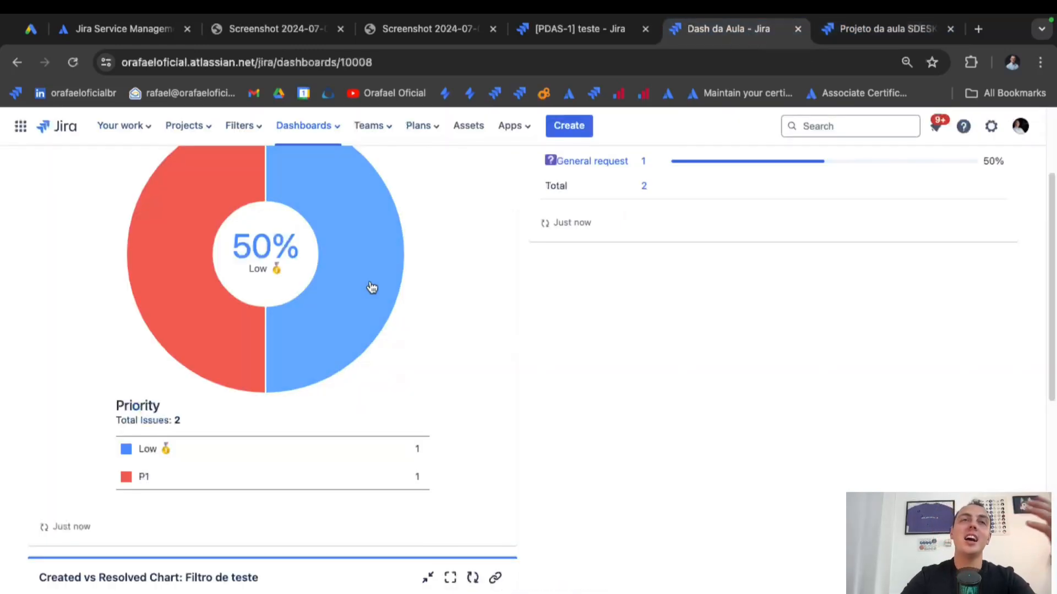
{"action": "scroll", "coordinate": [352, 265], "scroll_direction": "up", "scroll_amount": 3}
{"action": "left_click", "coordinate": [199, 136]}
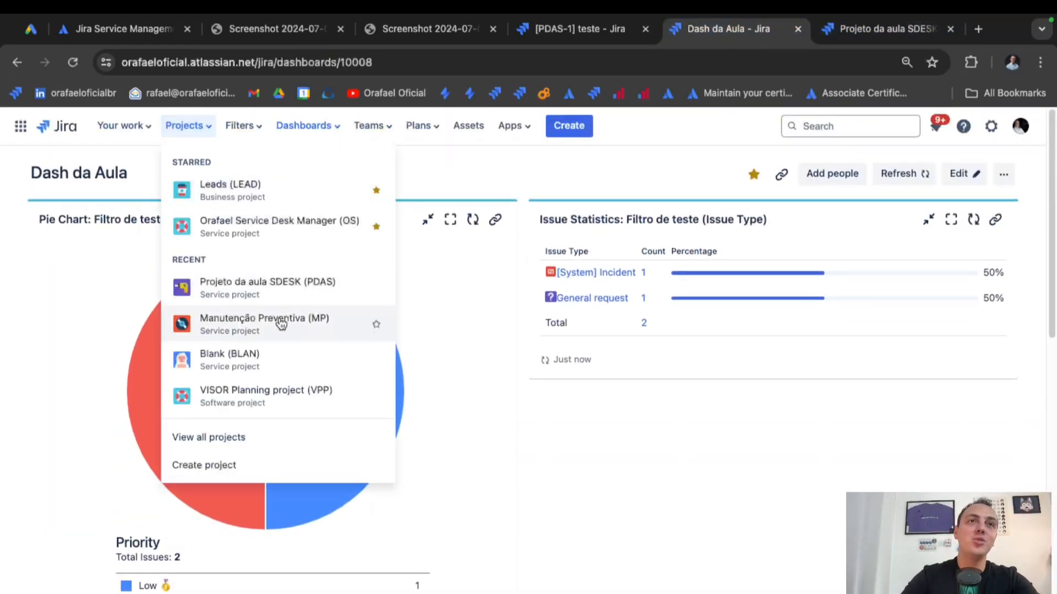
Go to Projeto da aula SDESK (PDAS) and pin its project sidebar open.
{"action": "left_click", "coordinate": [282, 300]}
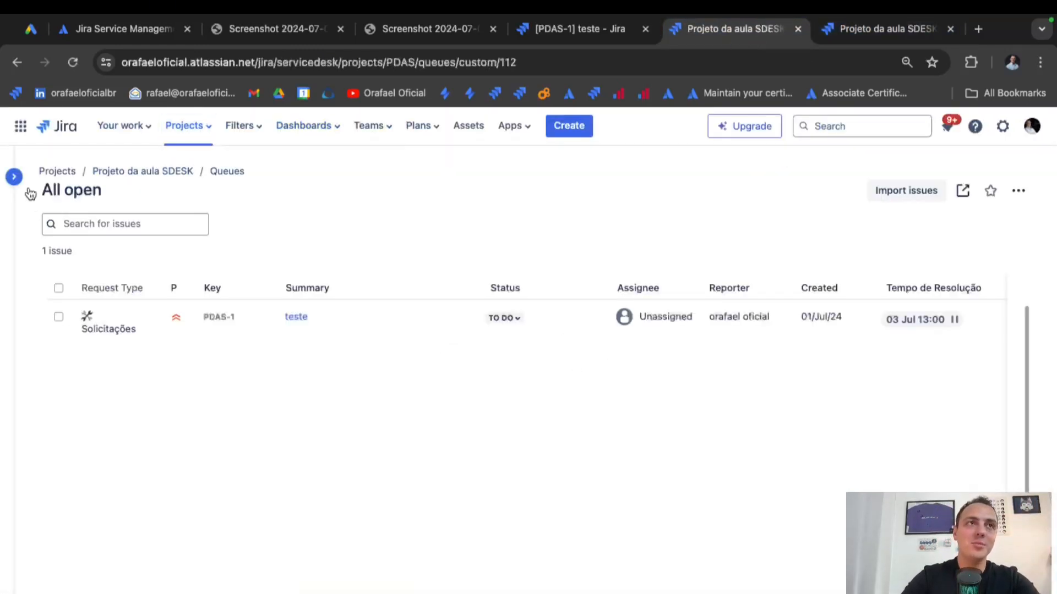
{"action": "left_click", "coordinate": [11, 182]}
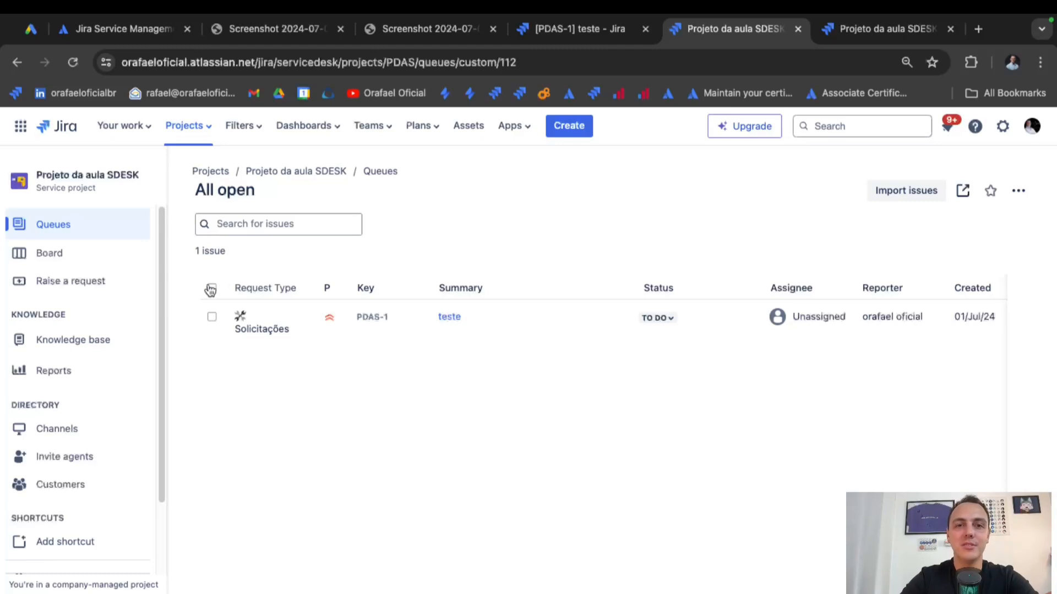
{"action": "scroll", "coordinate": [114, 429], "scroll_direction": "down", "scroll_amount": 3}
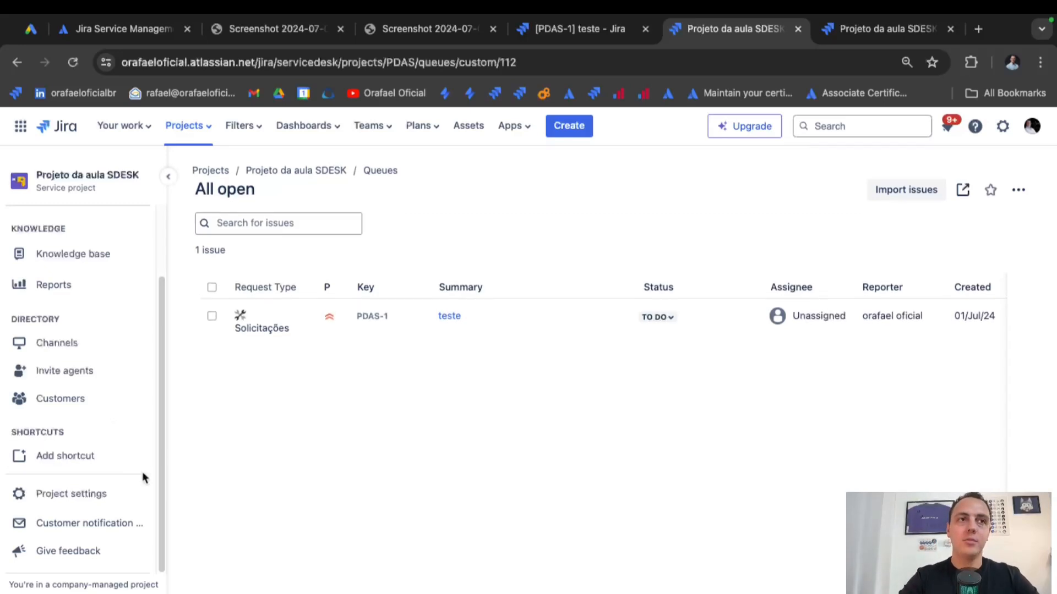
Review the project settings Details form, then show the People page.
{"action": "left_click", "coordinate": [107, 500]}
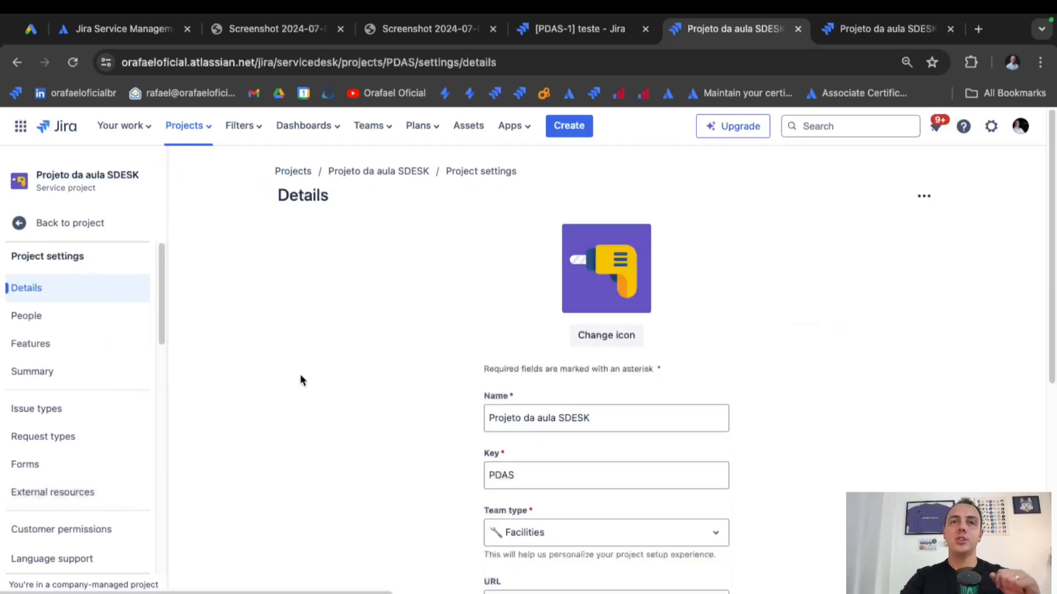
{"action": "scroll", "coordinate": [300, 373], "scroll_direction": "down", "scroll_amount": 2}
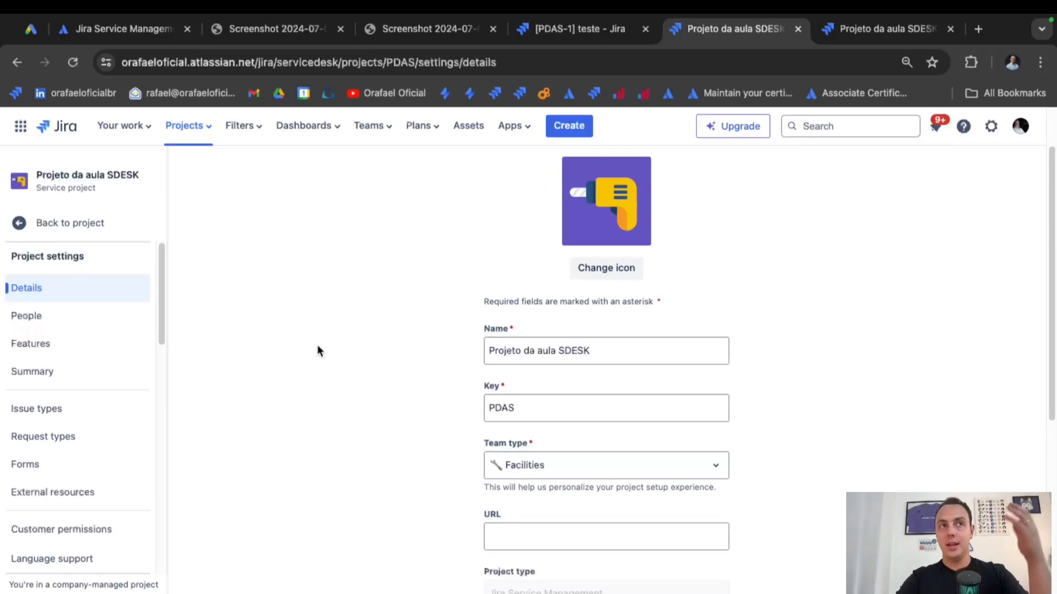
{"action": "scroll", "coordinate": [317, 345], "scroll_direction": "down", "scroll_amount": 4}
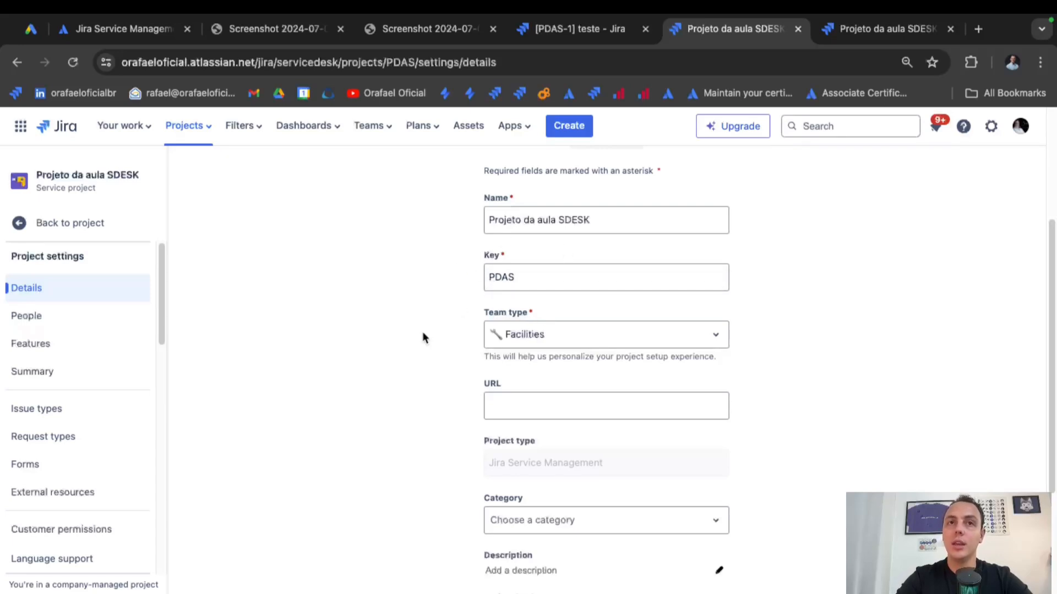
{"action": "scroll", "coordinate": [422, 337], "scroll_direction": "down", "scroll_amount": 1}
{"action": "scroll", "coordinate": [423, 337], "scroll_direction": "down", "scroll_amount": 2}
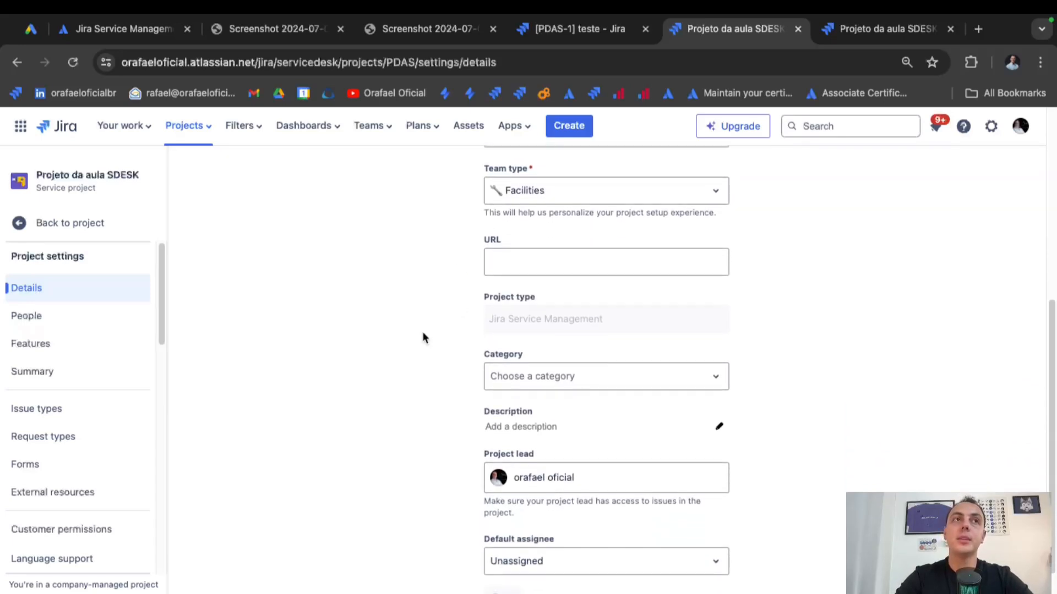
{"action": "scroll", "coordinate": [556, 396], "scroll_direction": "down", "scroll_amount": 1}
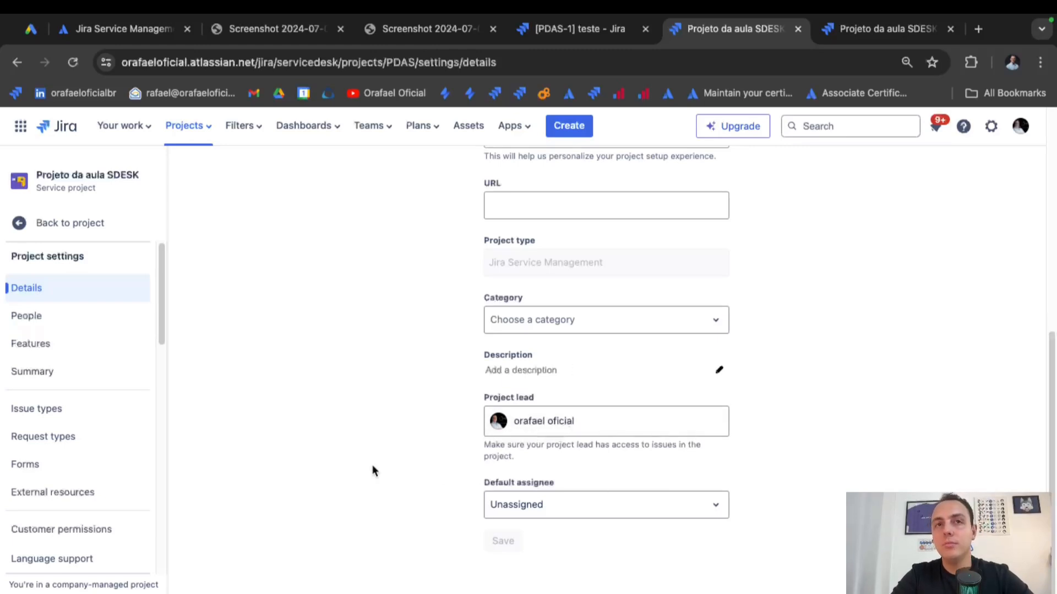
{"action": "left_click", "coordinate": [82, 317]}
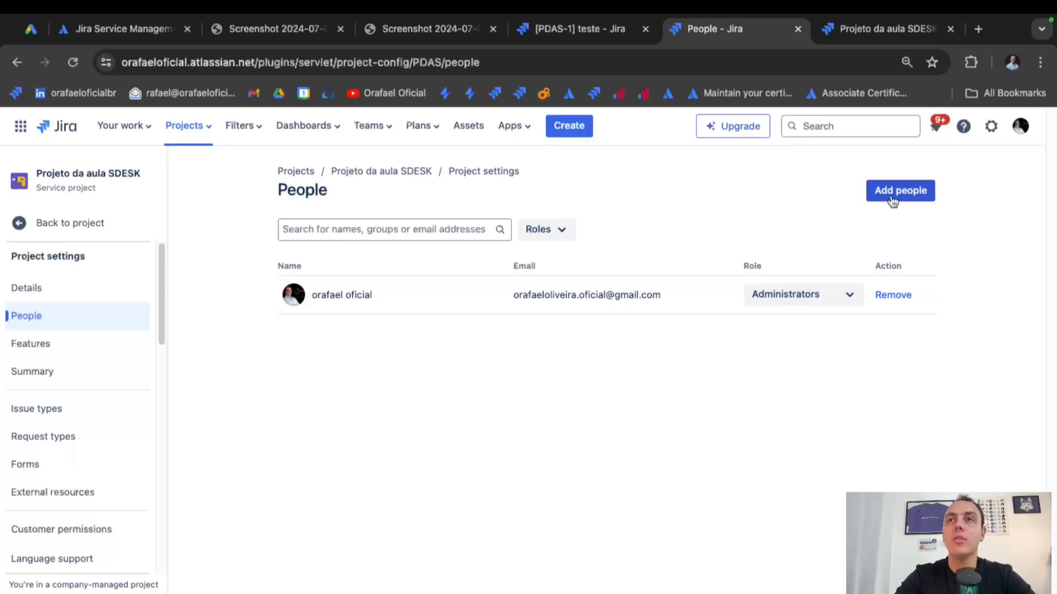
Add the Service Desk Team role to the existing administrator member.
{"action": "left_click", "coordinate": [849, 295]}
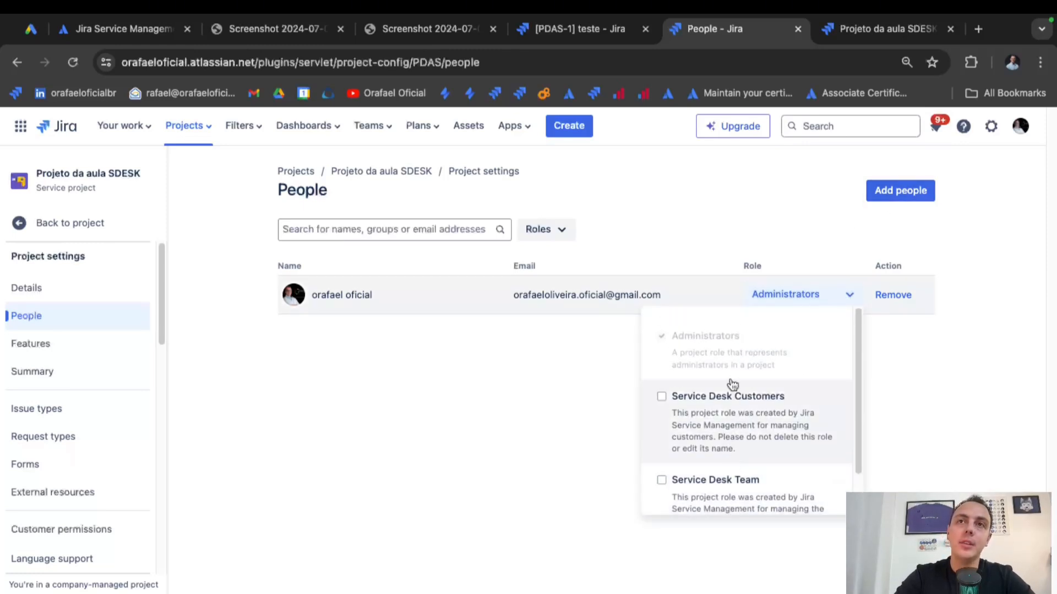
{"action": "scroll", "coordinate": [741, 467], "scroll_direction": "down", "scroll_amount": 2}
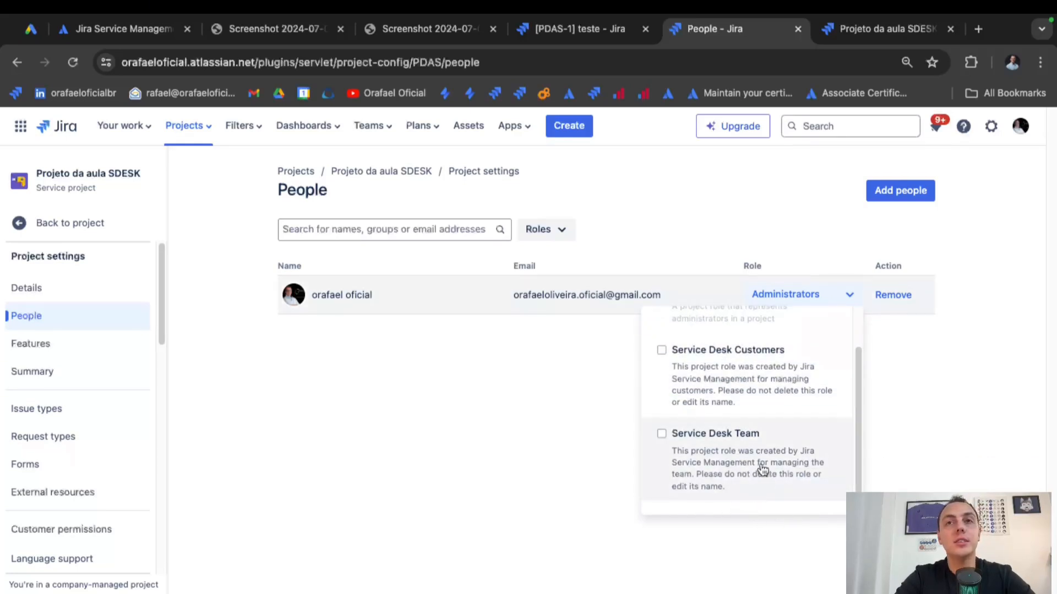
{"action": "left_click", "coordinate": [763, 470]}
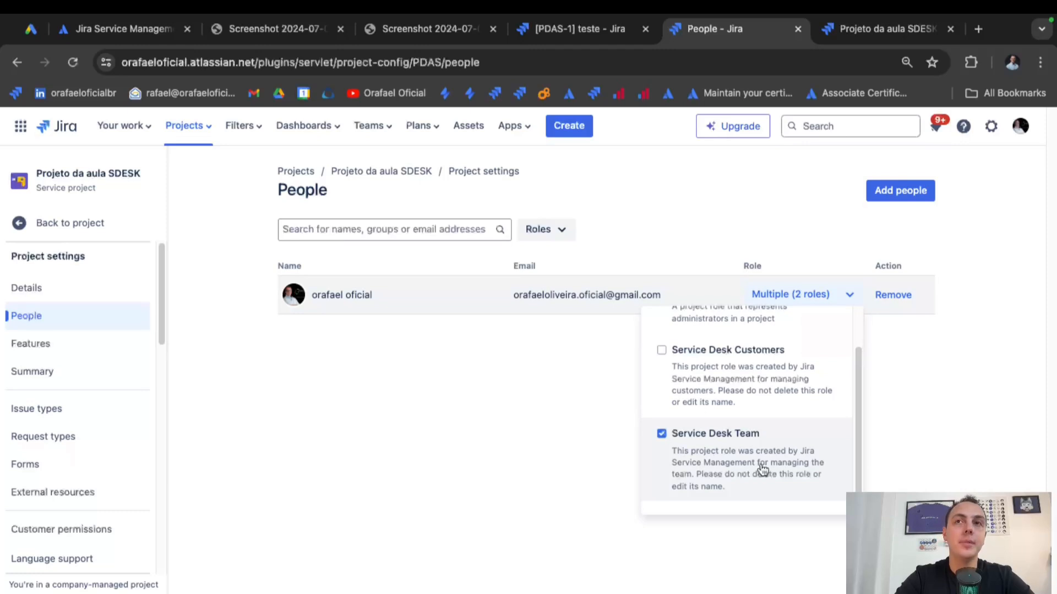
{"action": "left_click", "coordinate": [979, 401]}
Add the jira-servicemanagement-users group to the project with the Service Desk Team role.
{"action": "left_click", "coordinate": [878, 185]}
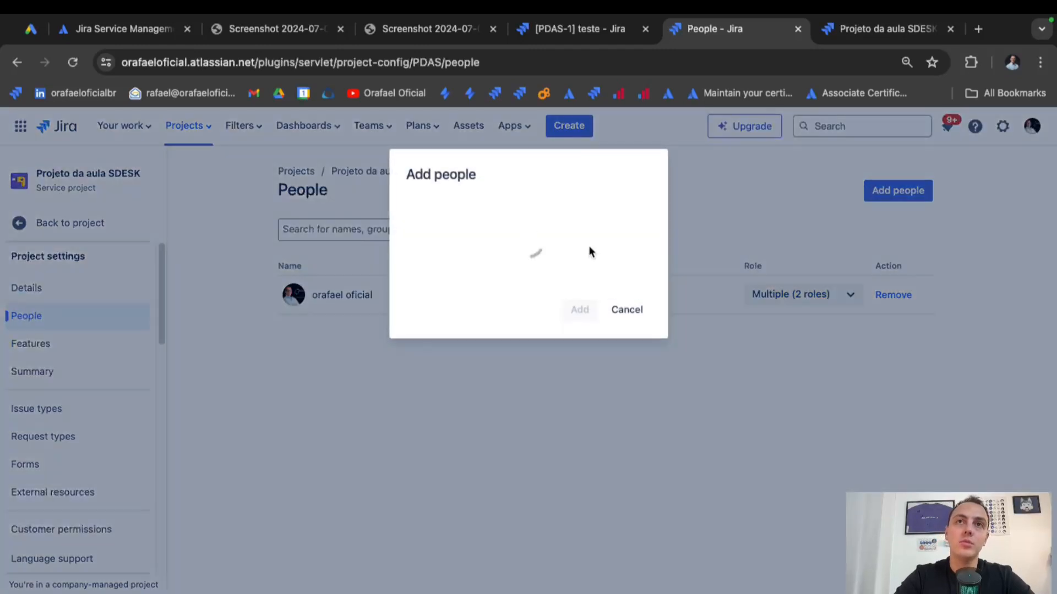
{"action": "type", "text": "user"}
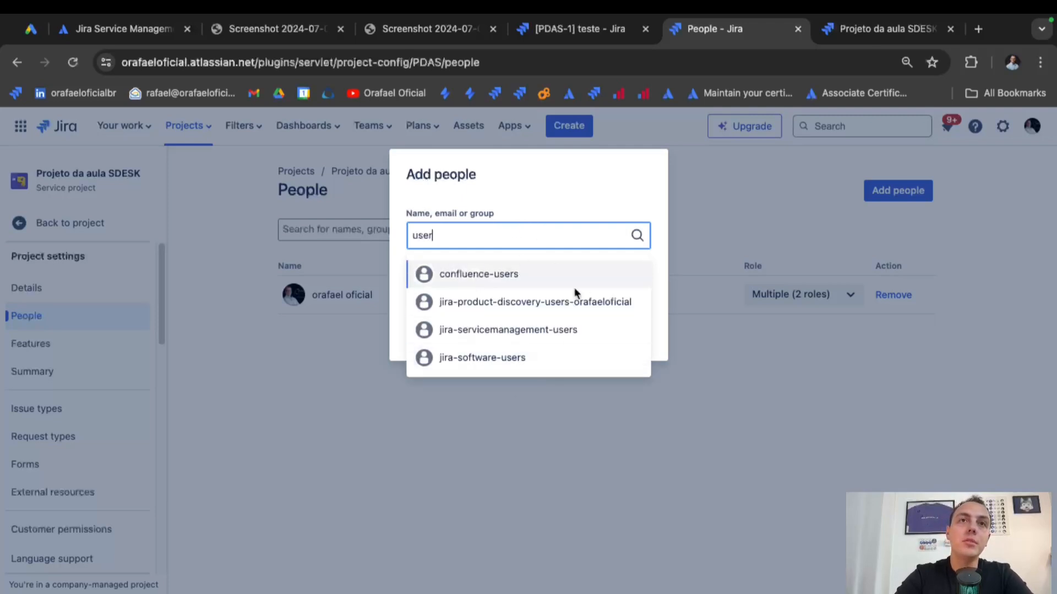
{"action": "left_click", "coordinate": [574, 330]}
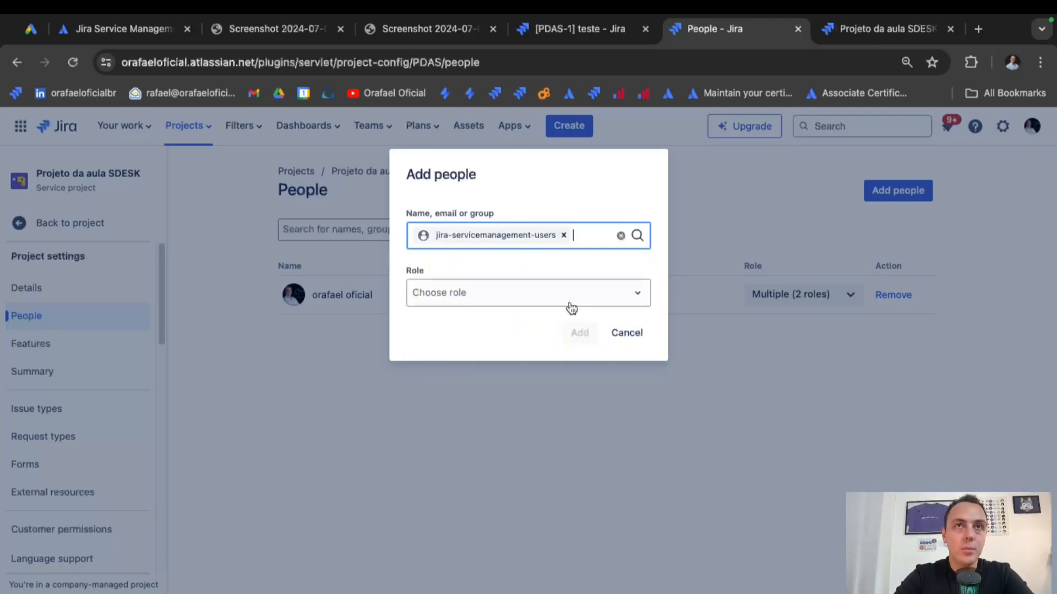
{"action": "left_click", "coordinate": [571, 307]}
{"action": "left_click", "coordinate": [525, 438]}
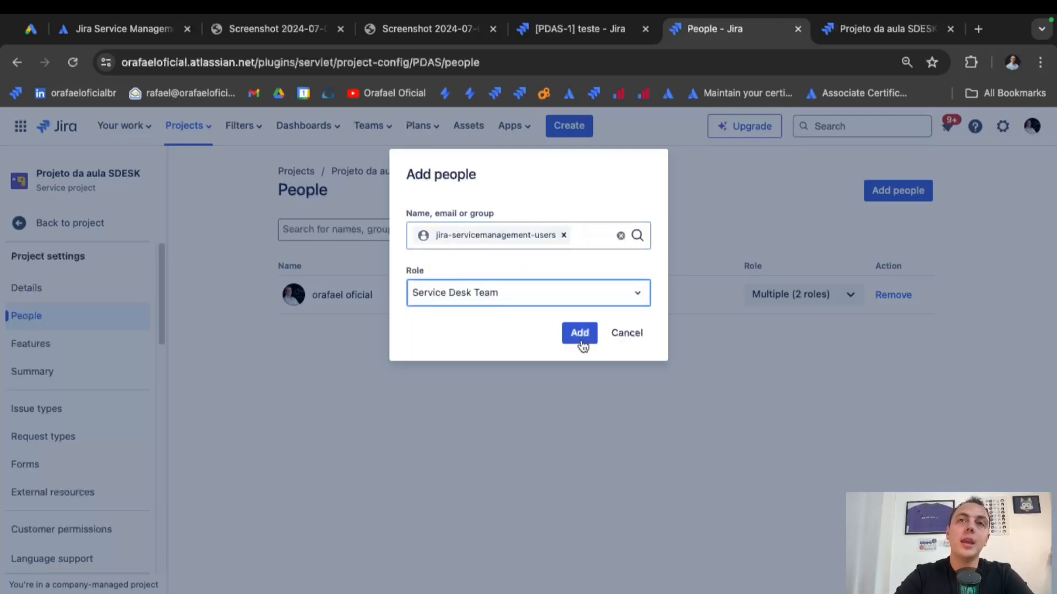
{"action": "left_click", "coordinate": [582, 336]}
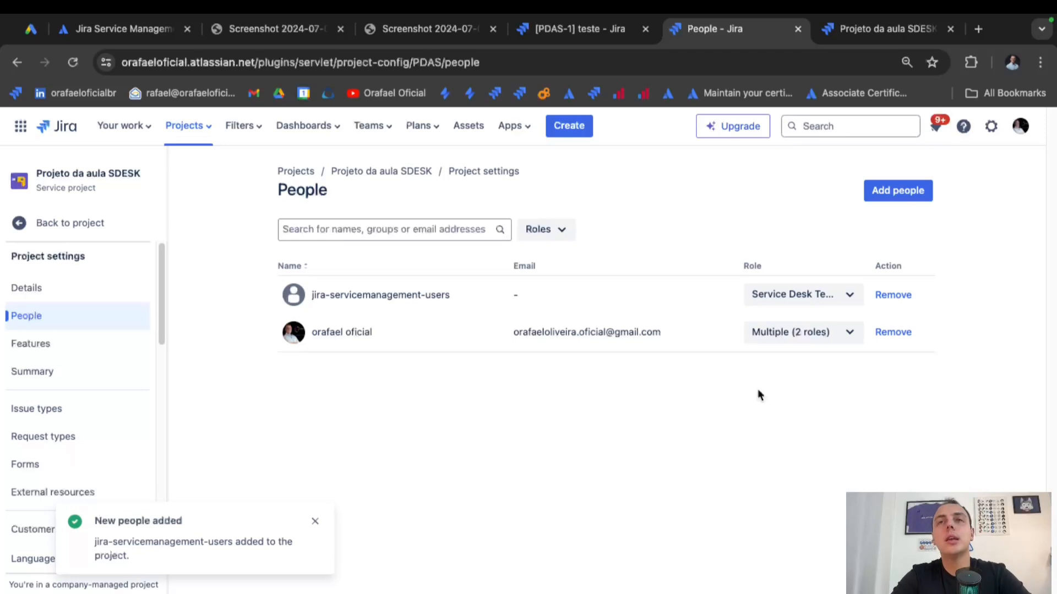
{"action": "left_click", "coordinate": [821, 297]}
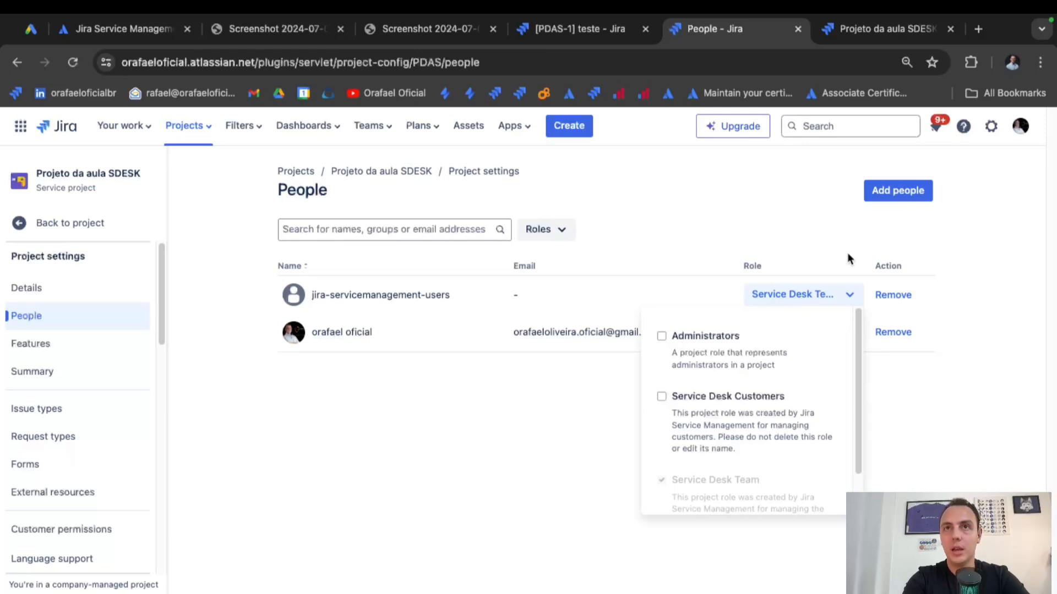
{"action": "left_click", "coordinate": [237, 396]}
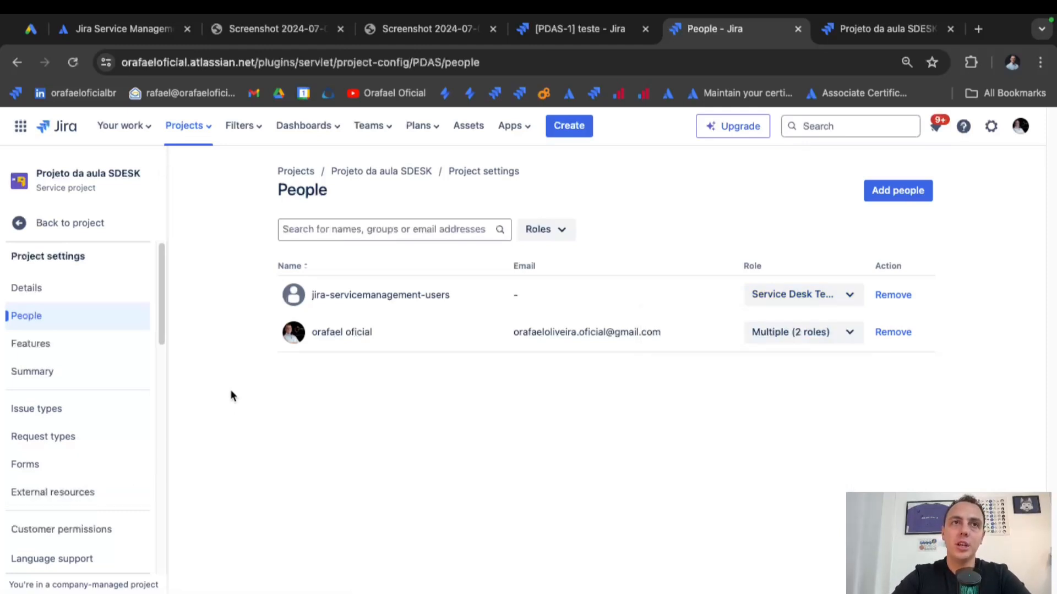
{"action": "left_click", "coordinate": [85, 346]}
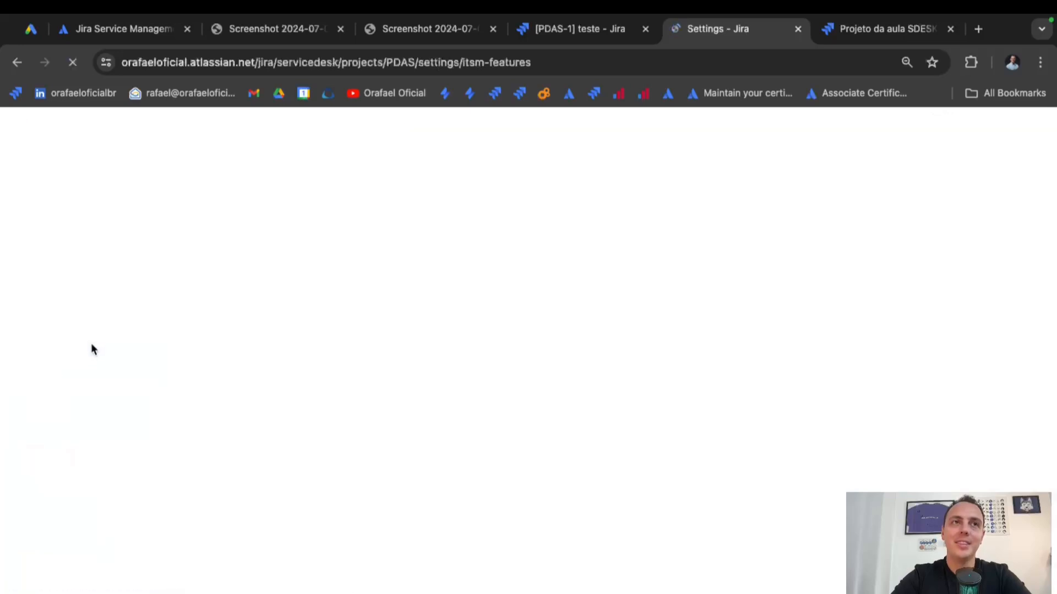
{"action": "scroll", "coordinate": [546, 398], "scroll_direction": "down", "scroll_amount": 2}
{"action": "scroll", "coordinate": [546, 404], "scroll_direction": "down", "scroll_amount": 1}
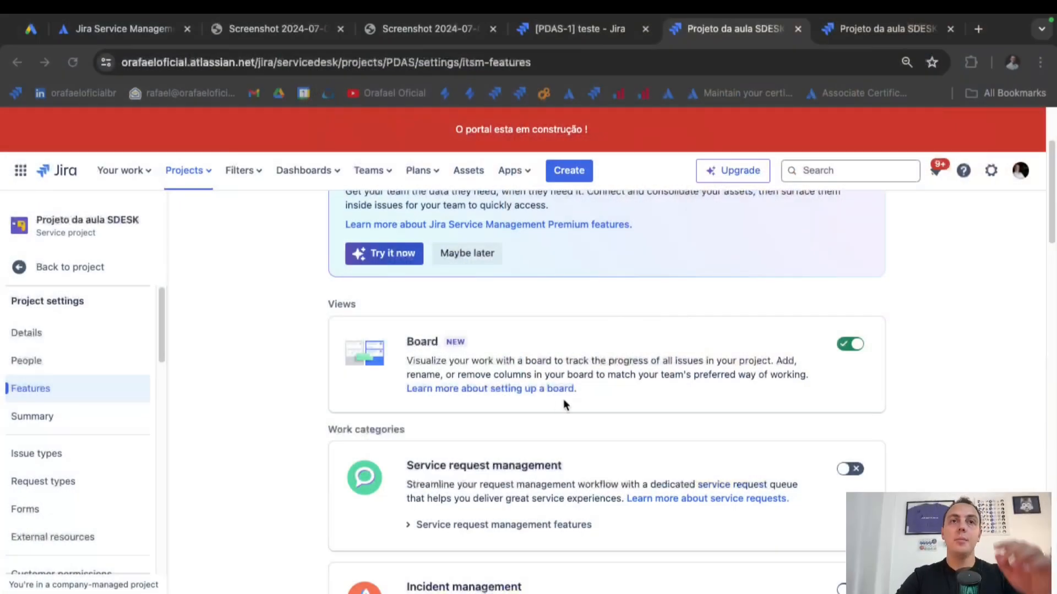
{"action": "scroll", "coordinate": [639, 395], "scroll_direction": "down", "scroll_amount": 2}
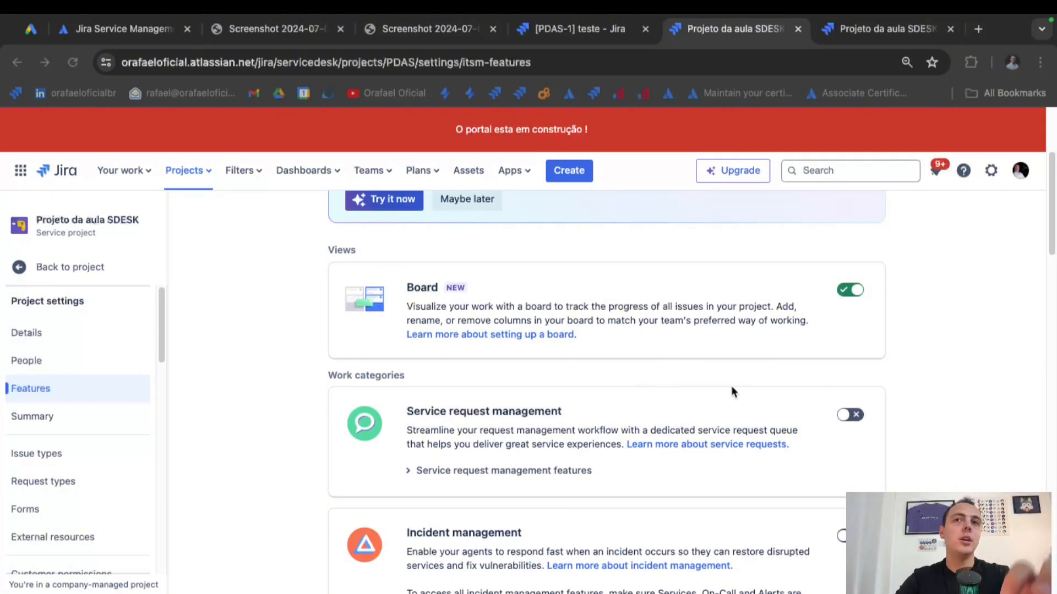
{"action": "scroll", "coordinate": [751, 392], "scroll_direction": "down", "scroll_amount": 1}
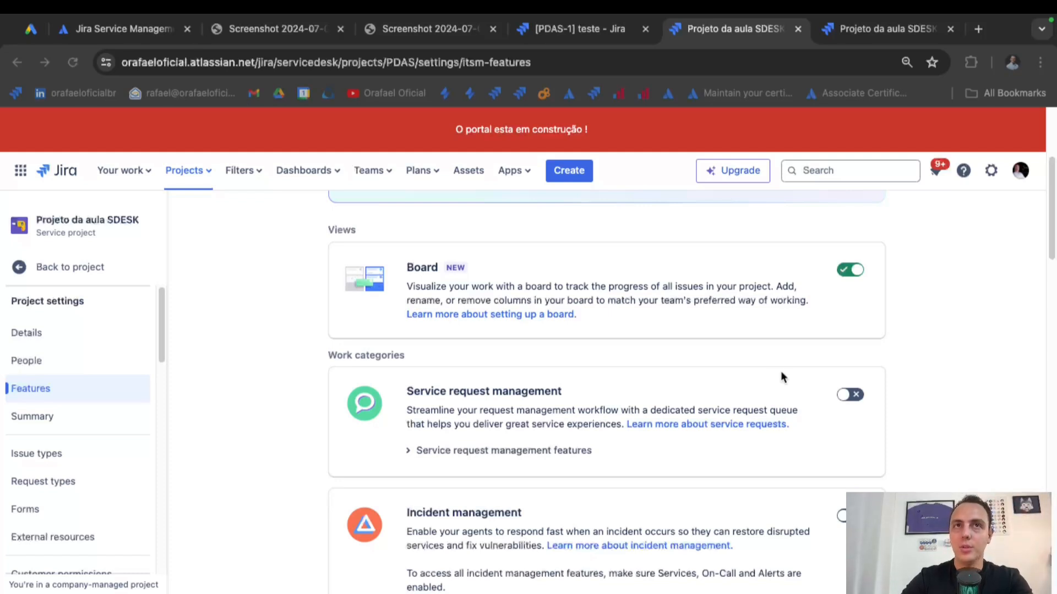
{"action": "scroll", "coordinate": [858, 372], "scroll_direction": "down", "scroll_amount": 3}
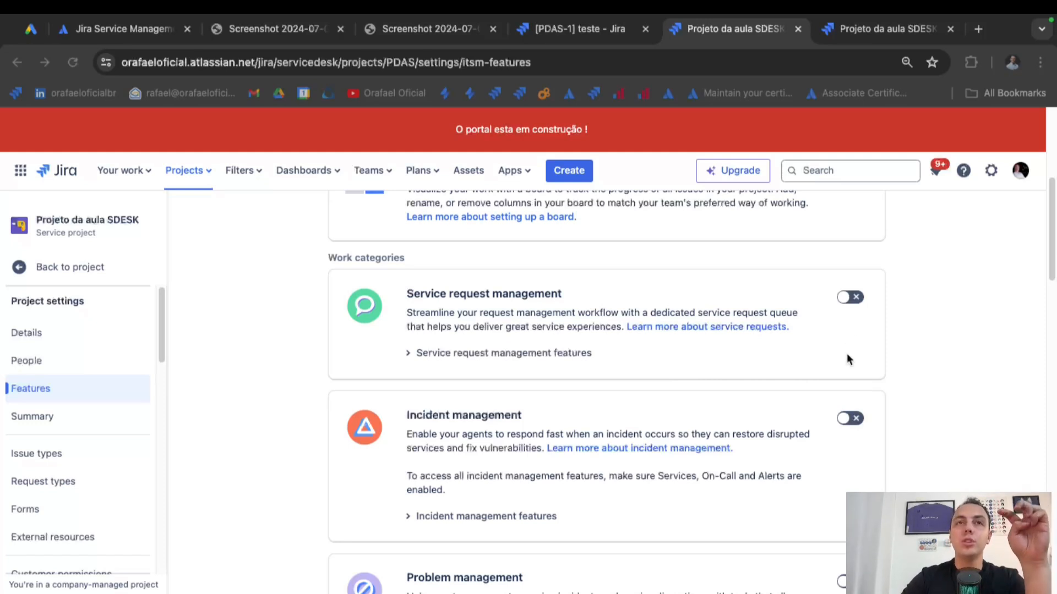
{"action": "scroll", "coordinate": [845, 360], "scroll_direction": "down", "scroll_amount": 3}
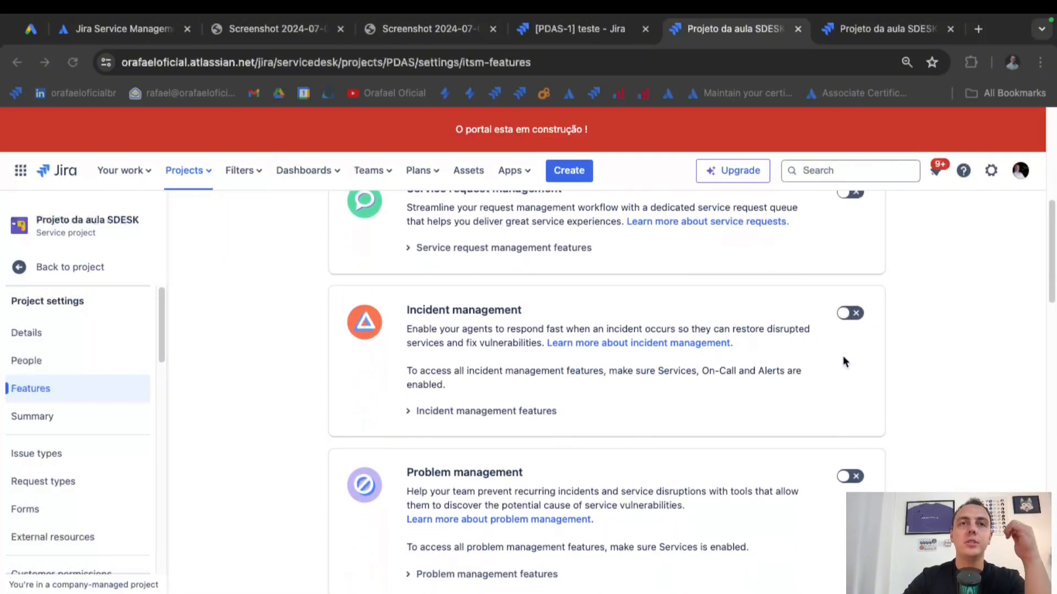
{"action": "scroll", "coordinate": [844, 361], "scroll_direction": "down", "scroll_amount": 3}
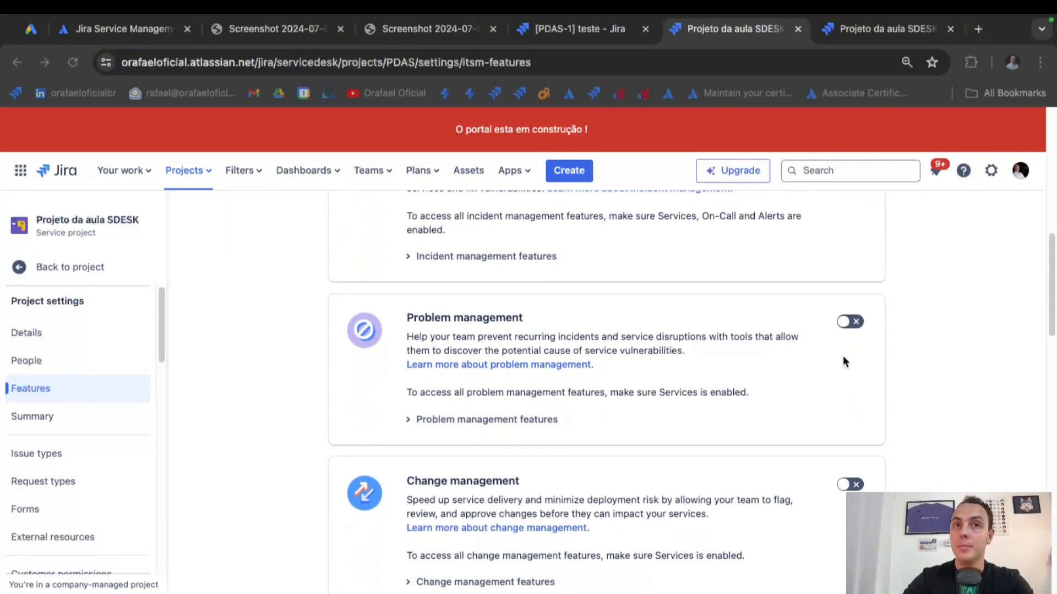
{"action": "scroll", "coordinate": [844, 356], "scroll_direction": "down", "scroll_amount": 5}
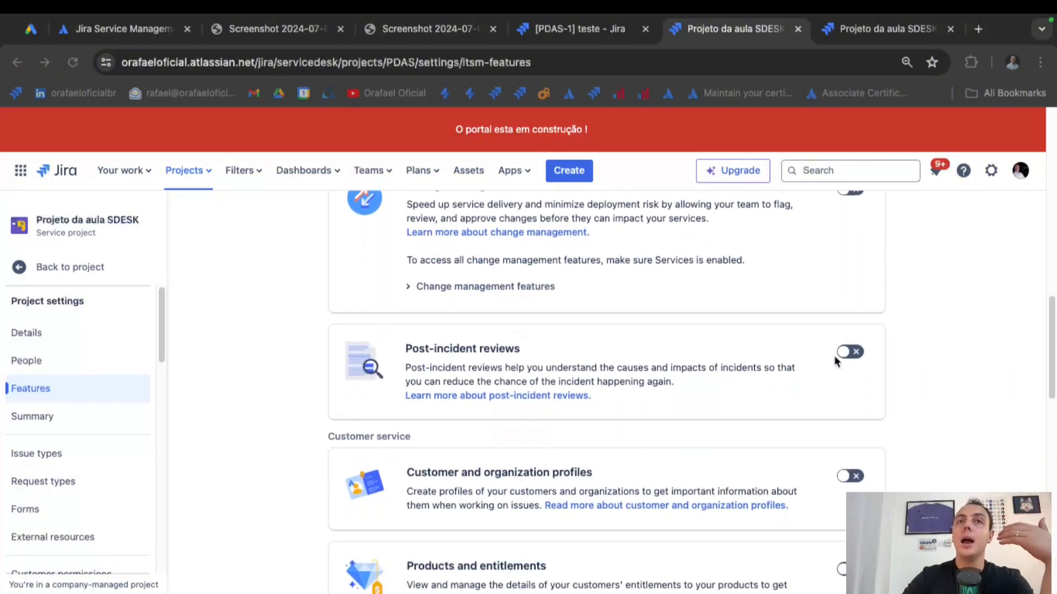
{"action": "scroll", "coordinate": [778, 378], "scroll_direction": "down", "scroll_amount": 2}
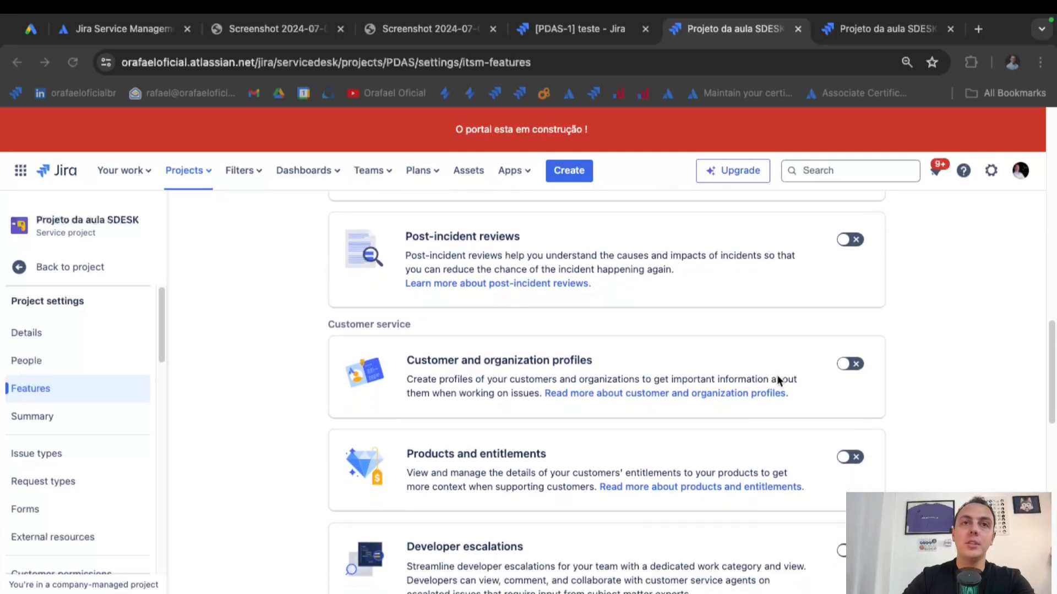
{"action": "scroll", "coordinate": [777, 380], "scroll_direction": "down", "scroll_amount": 5}
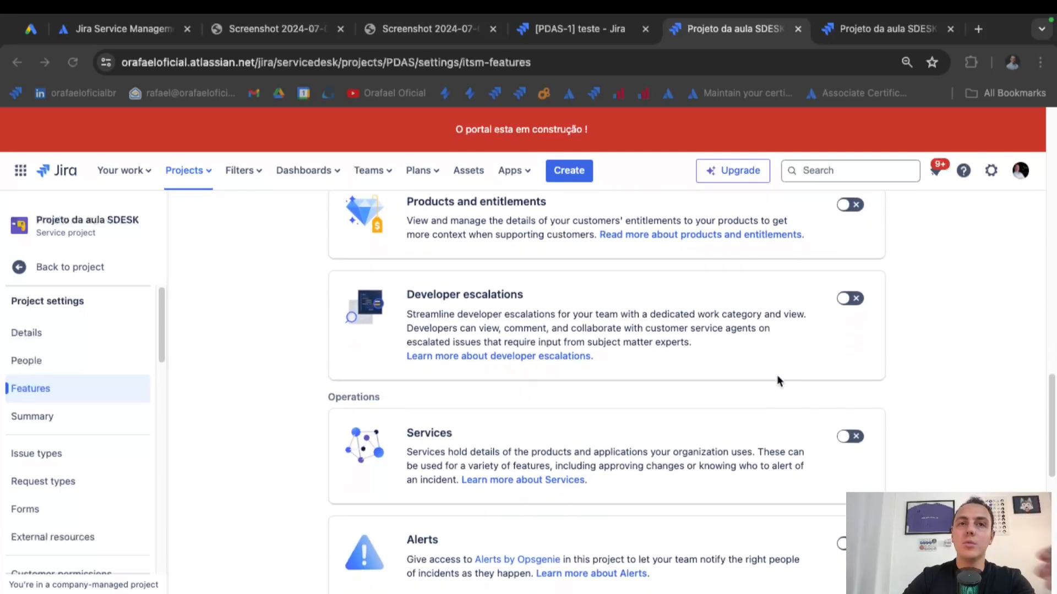
{"action": "scroll", "coordinate": [778, 376], "scroll_direction": "down", "scroll_amount": 4}
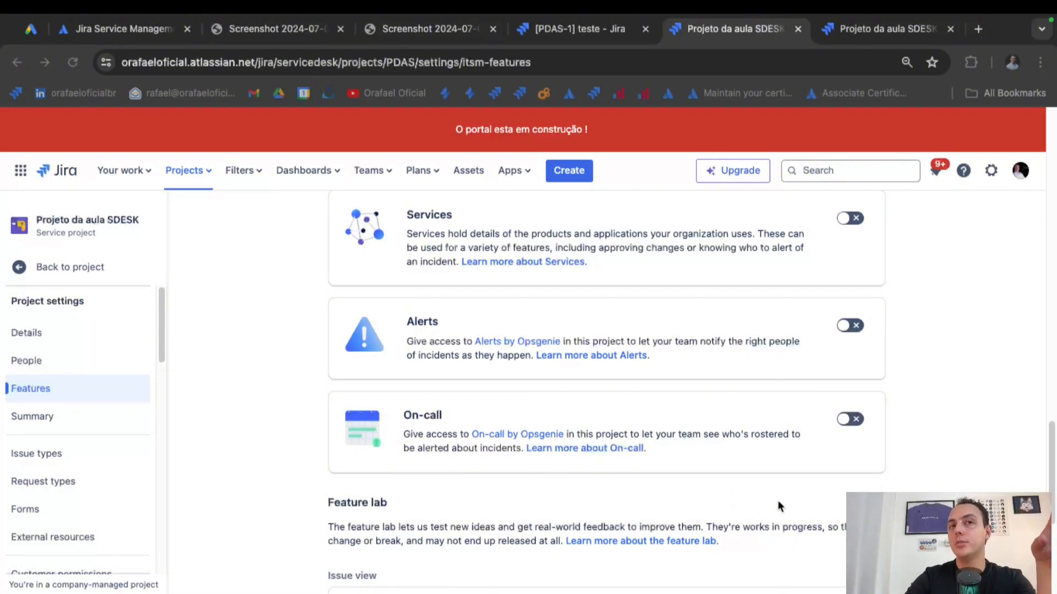
{"action": "scroll", "coordinate": [777, 506], "scroll_direction": "down", "scroll_amount": 1}
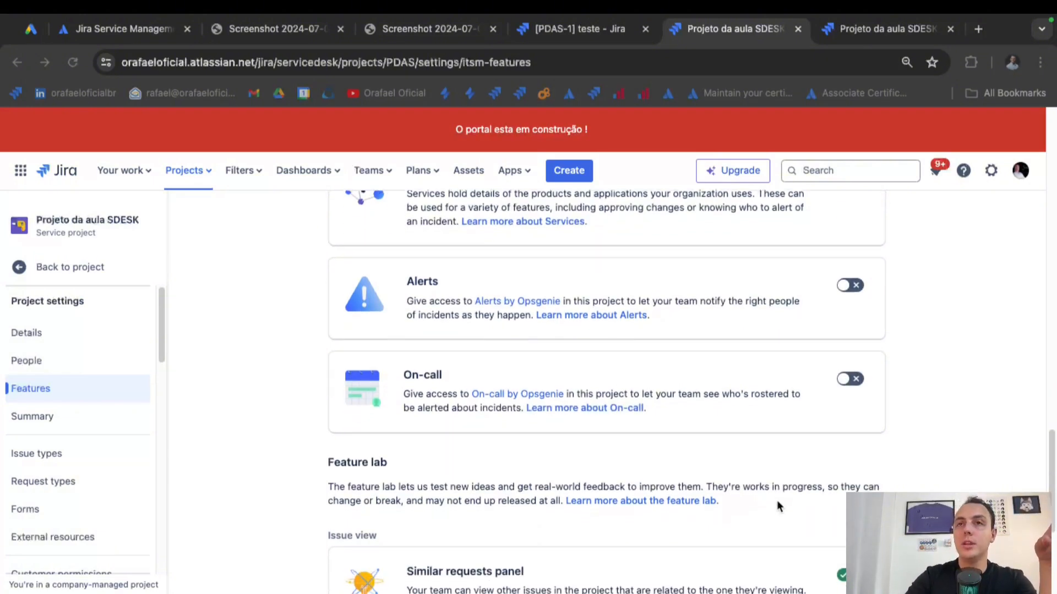
{"action": "scroll", "coordinate": [777, 505], "scroll_direction": "down", "scroll_amount": 6}
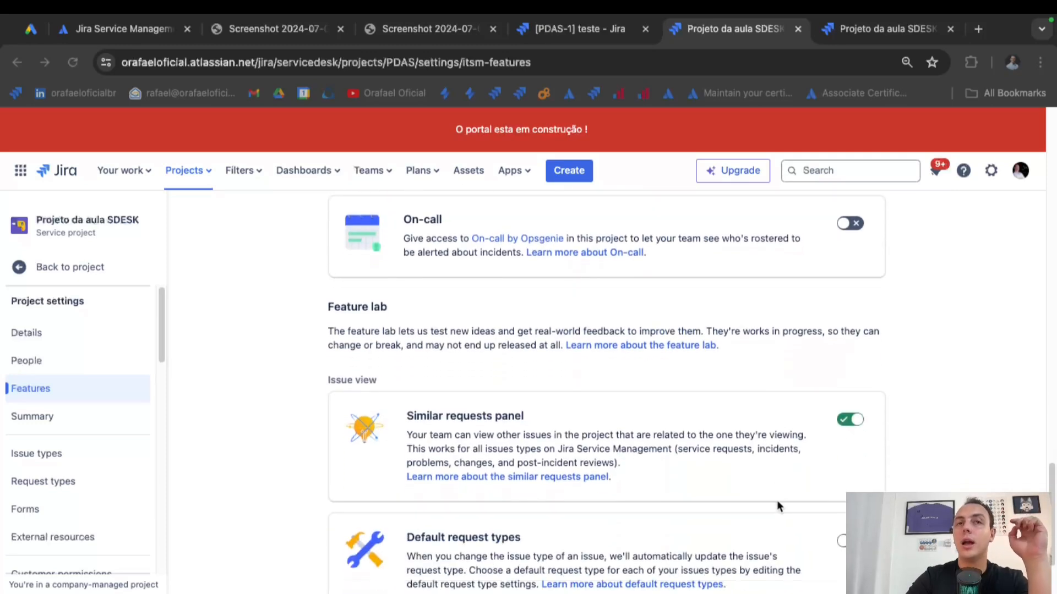
{"action": "scroll", "coordinate": [777, 506], "scroll_direction": "up", "scroll_amount": 15}
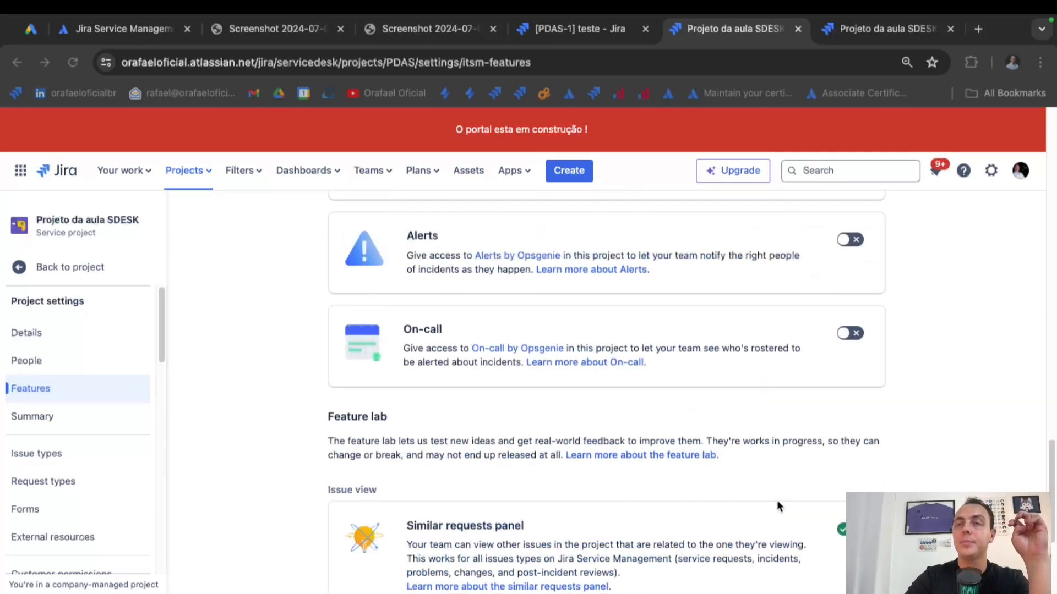
{"action": "scroll", "coordinate": [777, 501], "scroll_direction": "up", "scroll_amount": 10}
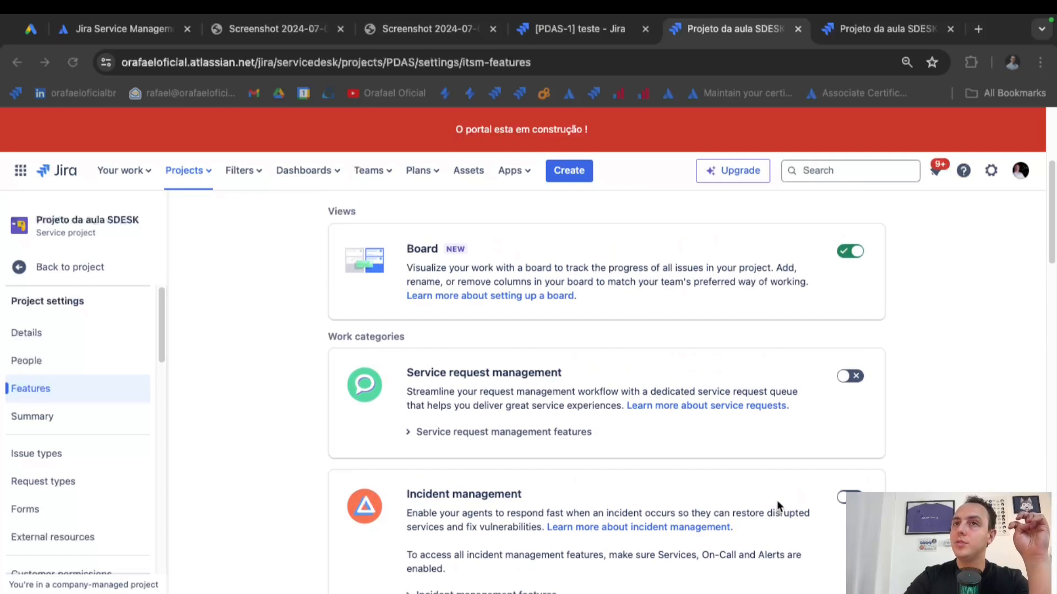
{"action": "scroll", "coordinate": [702, 440], "scroll_direction": "down", "scroll_amount": 5}
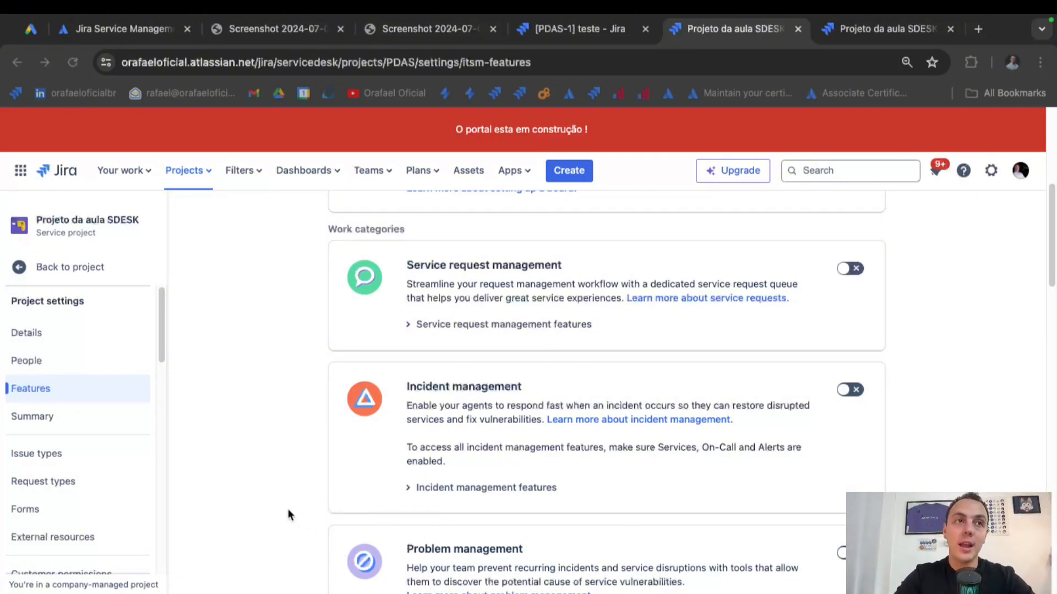
{"action": "scroll", "coordinate": [270, 508], "scroll_direction": "down", "scroll_amount": 3}
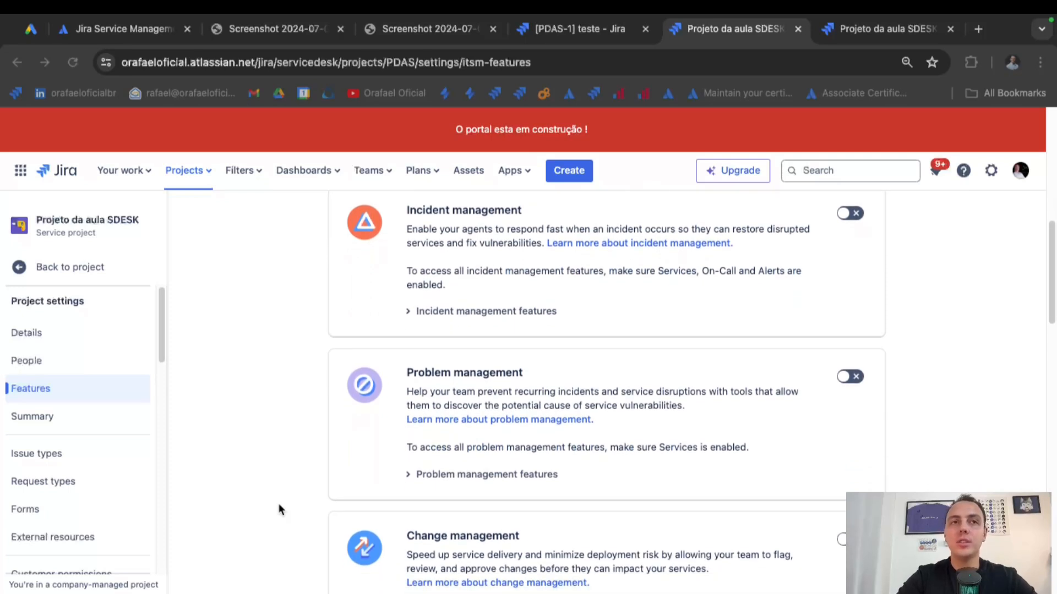
{"action": "scroll", "coordinate": [279, 503], "scroll_direction": "down", "scroll_amount": 1}
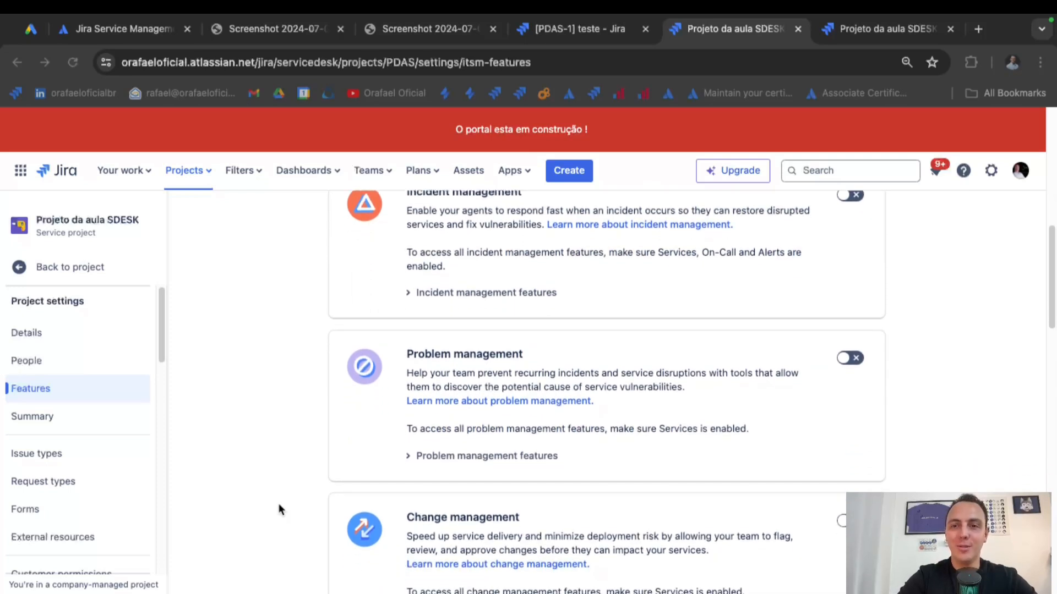
Open the project settings Summary and scroll through its priority, workflow and permission schemes.
{"action": "left_click", "coordinate": [66, 419]}
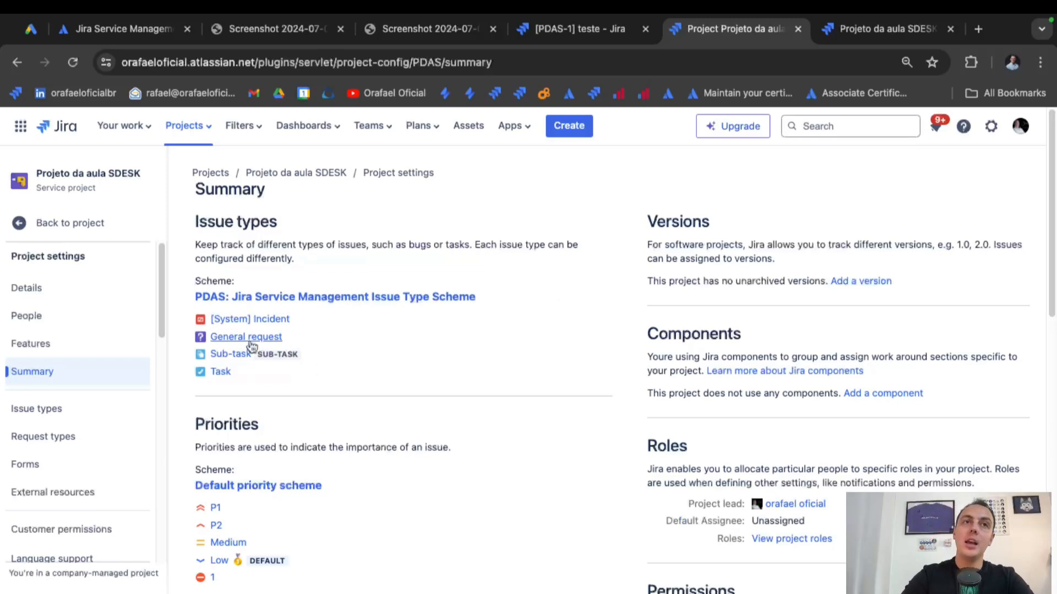
{"action": "scroll", "coordinate": [421, 374], "scroll_direction": "down", "scroll_amount": 3}
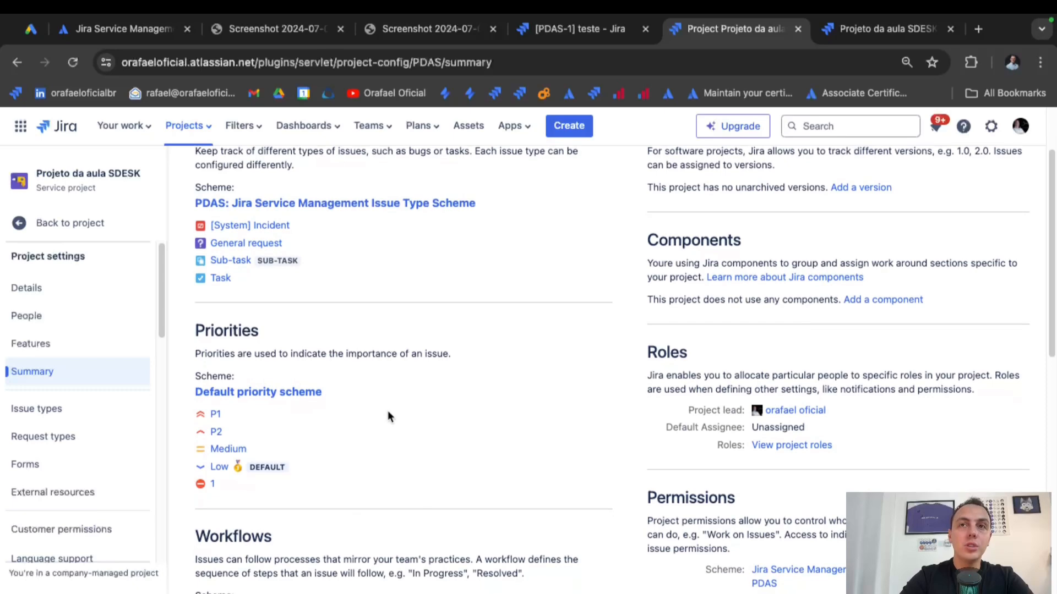
{"action": "scroll", "coordinate": [387, 410], "scroll_direction": "down", "scroll_amount": 6}
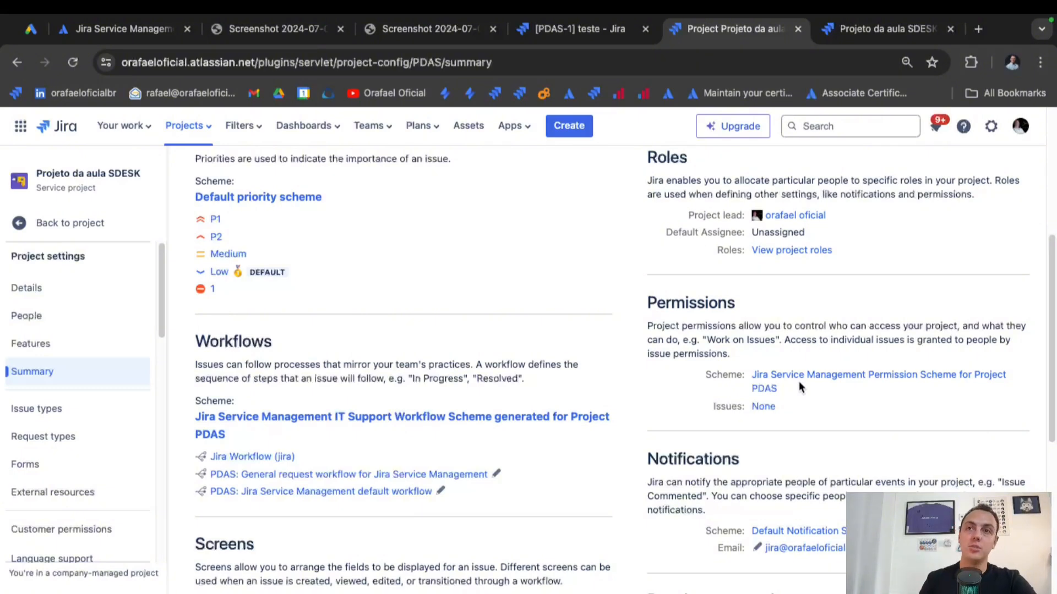
{"action": "scroll", "coordinate": [799, 386], "scroll_direction": "down", "scroll_amount": 3}
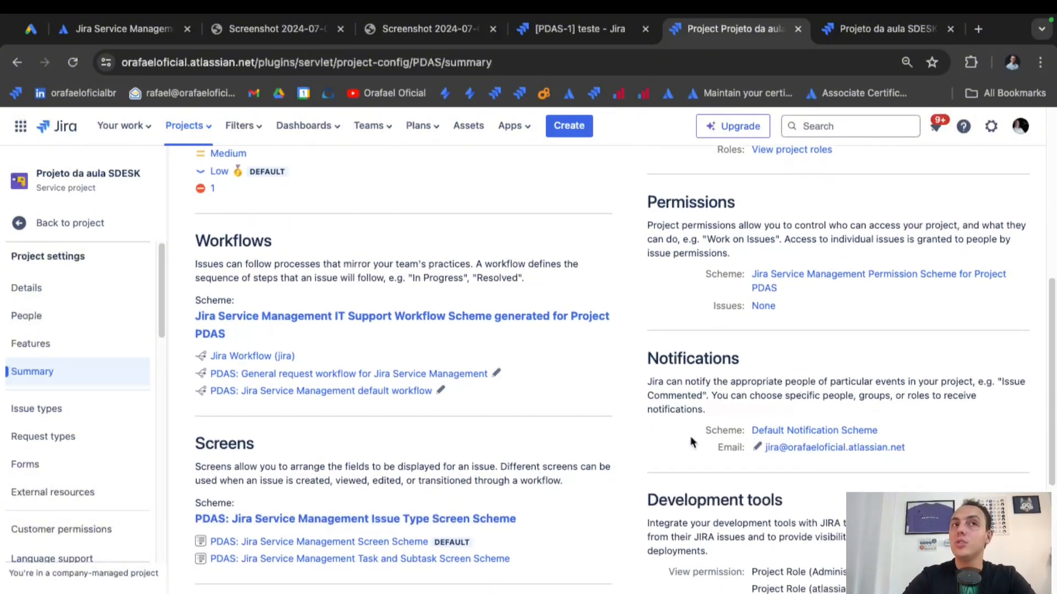
{"action": "scroll", "coordinate": [559, 387], "scroll_direction": "down", "scroll_amount": 8}
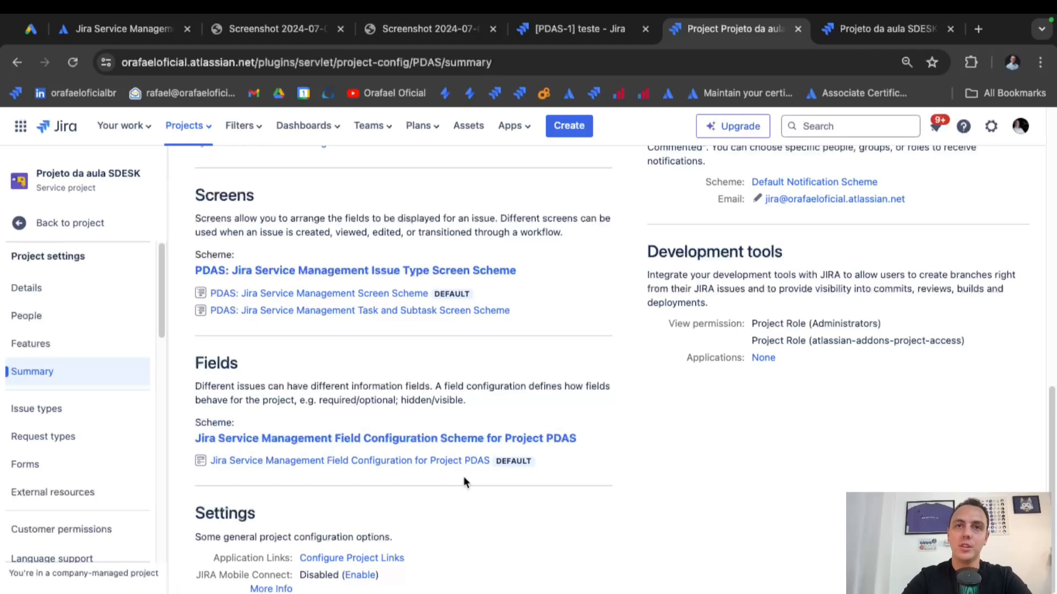
{"action": "scroll", "coordinate": [512, 484], "scroll_direction": "down", "scroll_amount": 1}
{"action": "scroll", "coordinate": [557, 480], "scroll_direction": "up", "scroll_amount": 10}
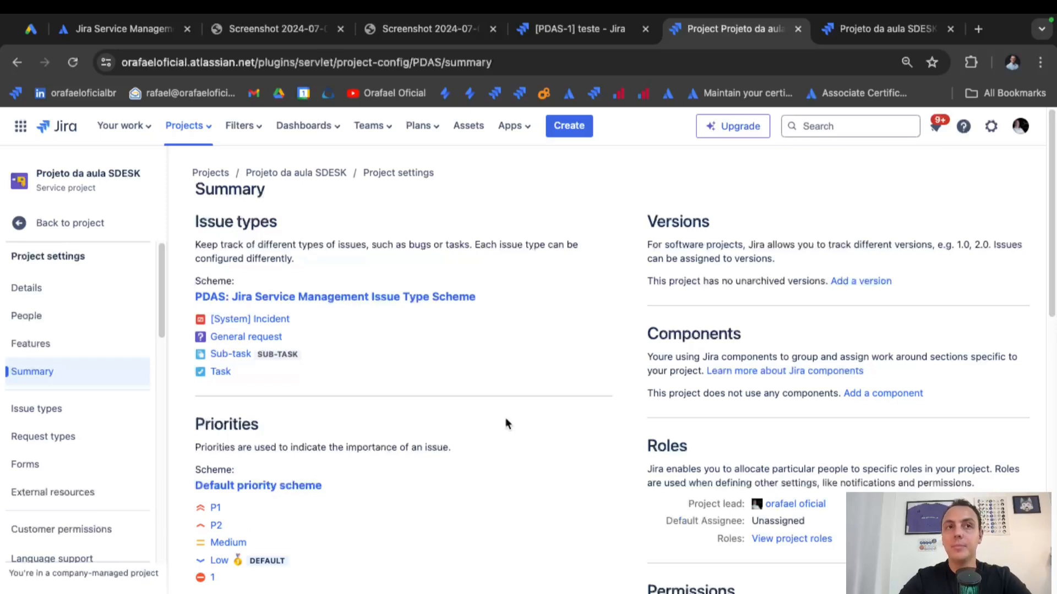
{"action": "scroll", "coordinate": [498, 410], "scroll_direction": "down", "scroll_amount": 3}
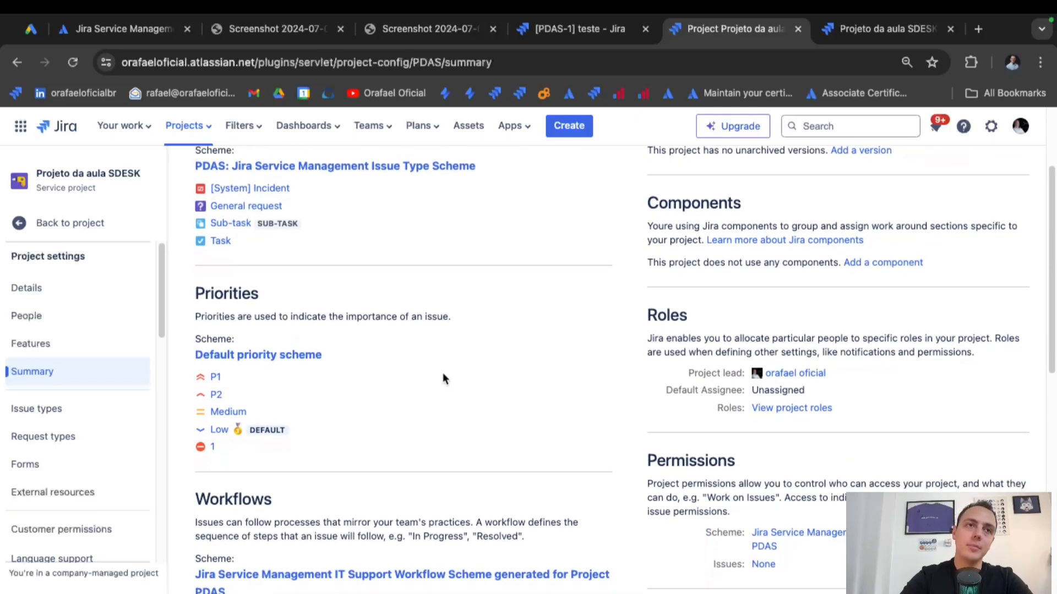
{"action": "scroll", "coordinate": [445, 378], "scroll_direction": "down", "scroll_amount": 1}
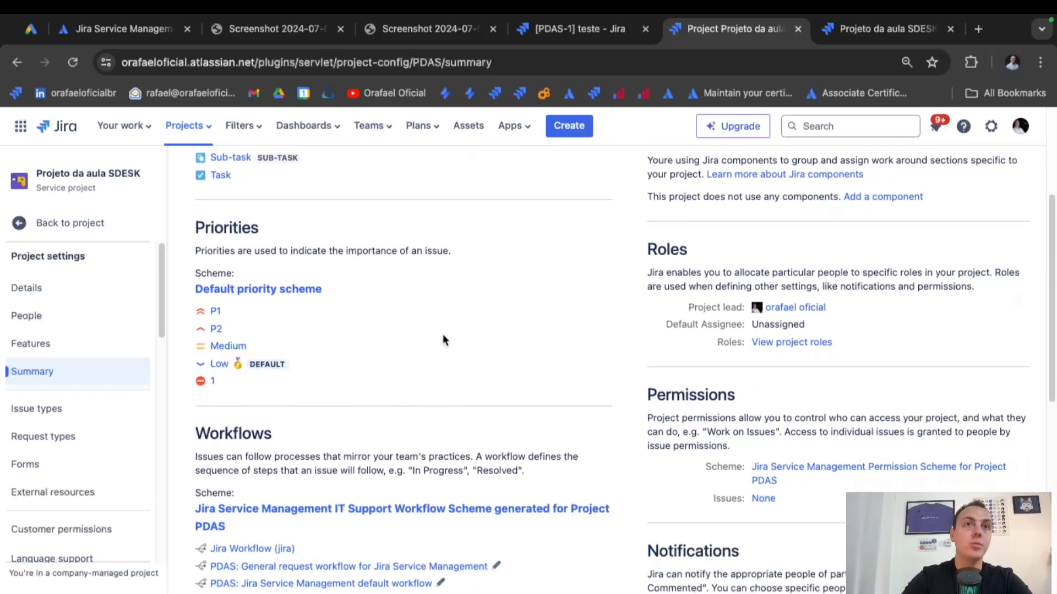
Select the Summary page's full web address in the address bar.
{"action": "left_click", "coordinate": [442, 62]}
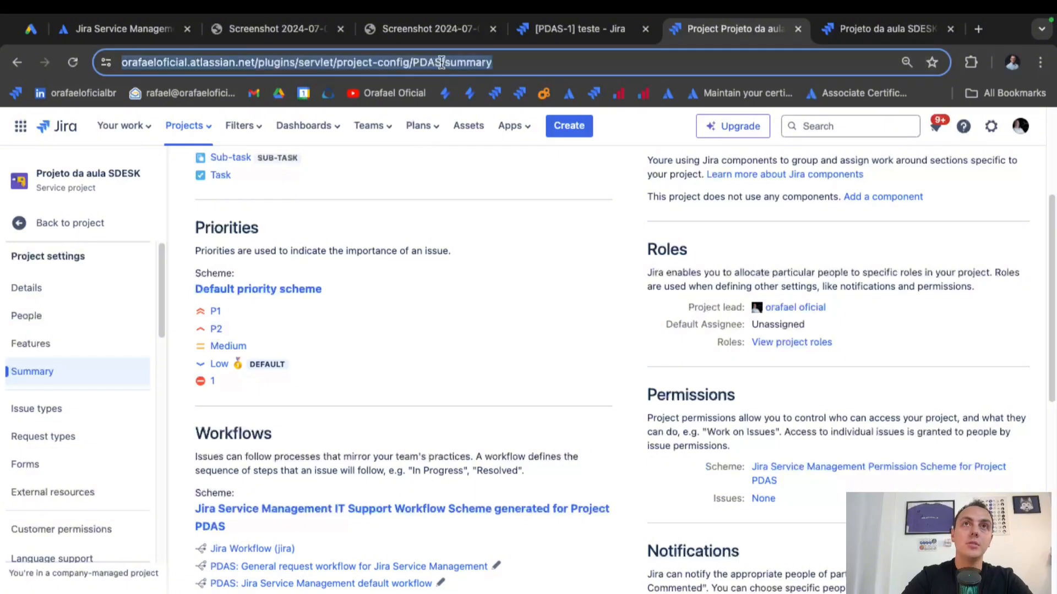
{"action": "left_click", "coordinate": [442, 63]}
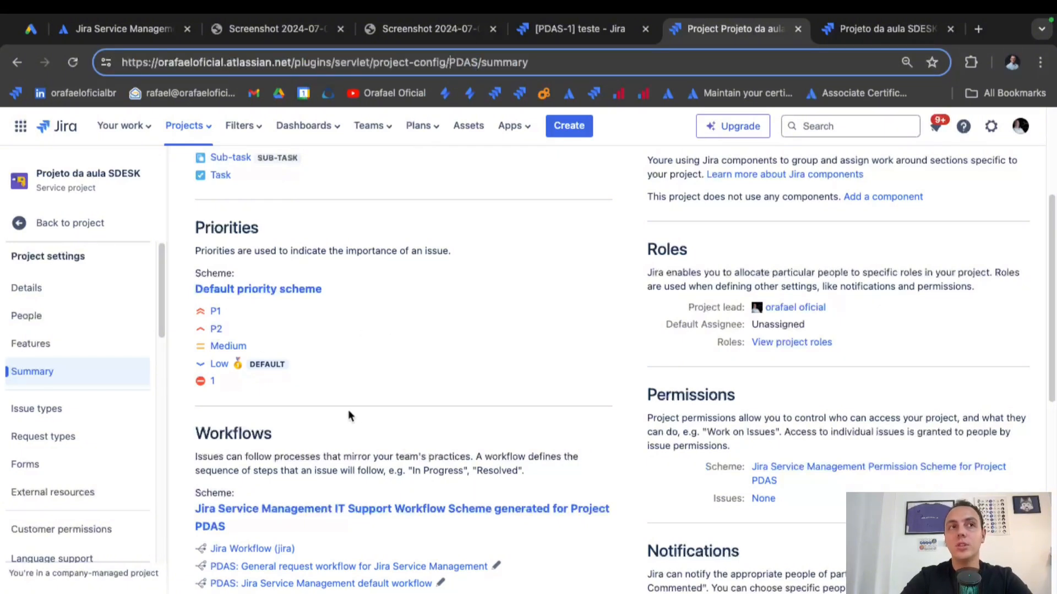
{"action": "scroll", "coordinate": [312, 457], "scroll_direction": "down", "scroll_amount": 2}
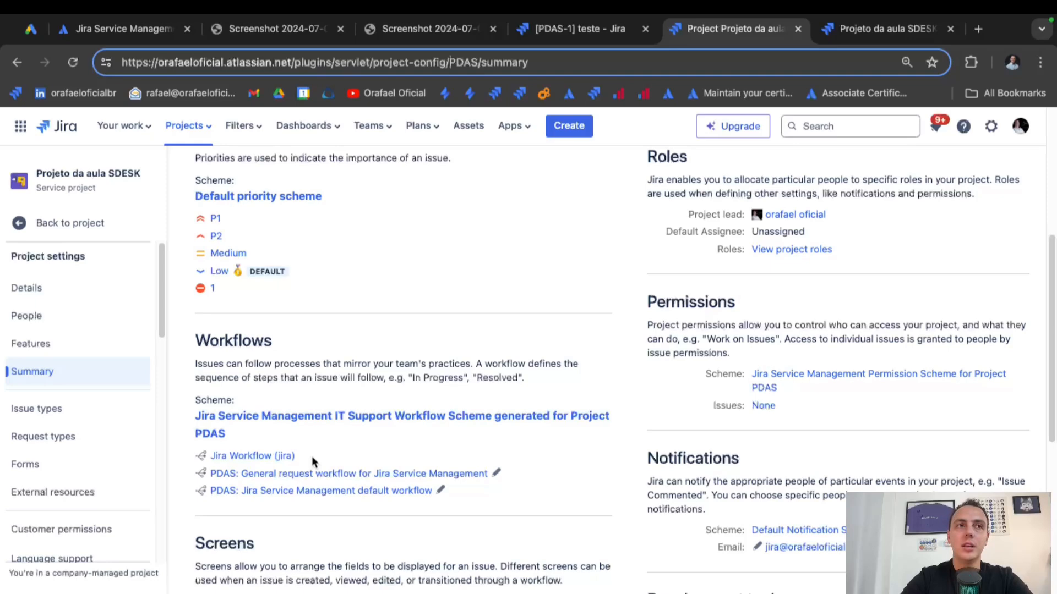
Review the Issue types scheme, then view Request types: Incidente, Solicitações and hidden Emailed request.
{"action": "left_click", "coordinate": [91, 413]}
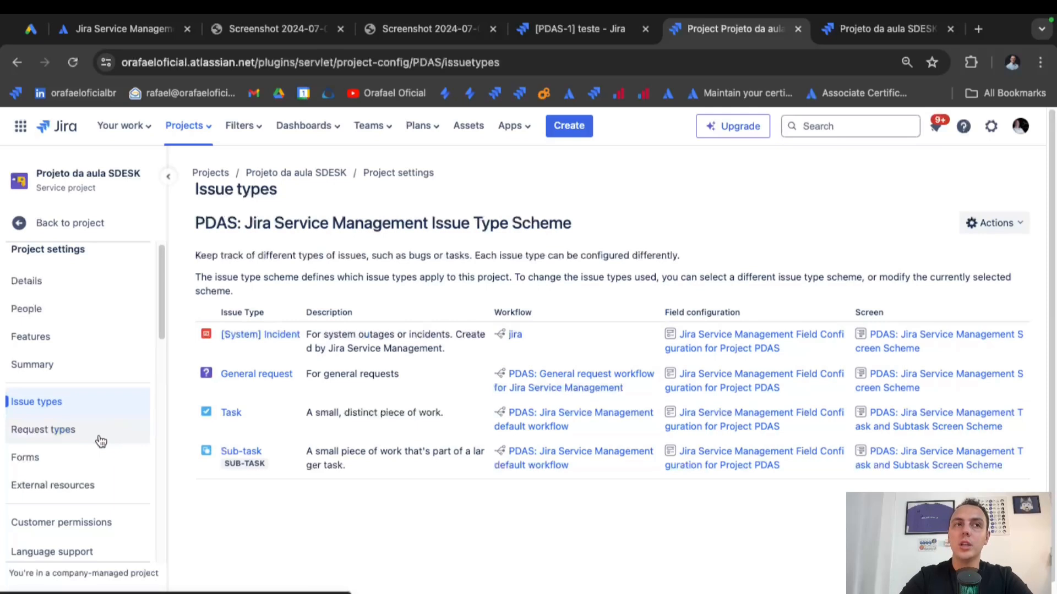
{"action": "left_click", "coordinate": [77, 436]}
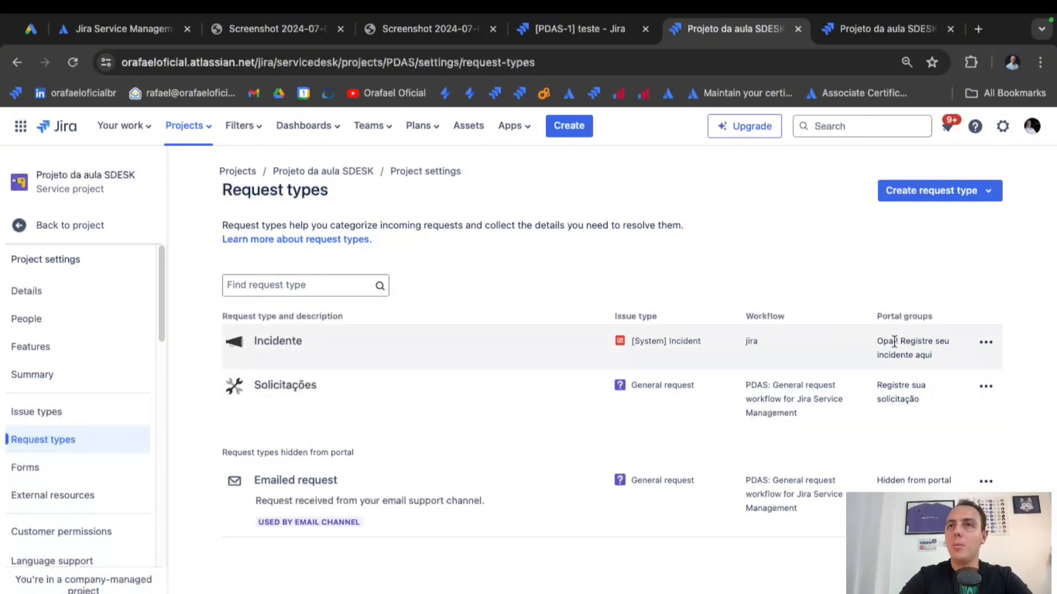
Inspect the Incidente request type row and its actions menu, then view the empty Forms page.
{"action": "left_click_drag", "start_coordinate": [895, 342], "coordinate": [939, 361]}
{"action": "left_click", "coordinate": [824, 252]}
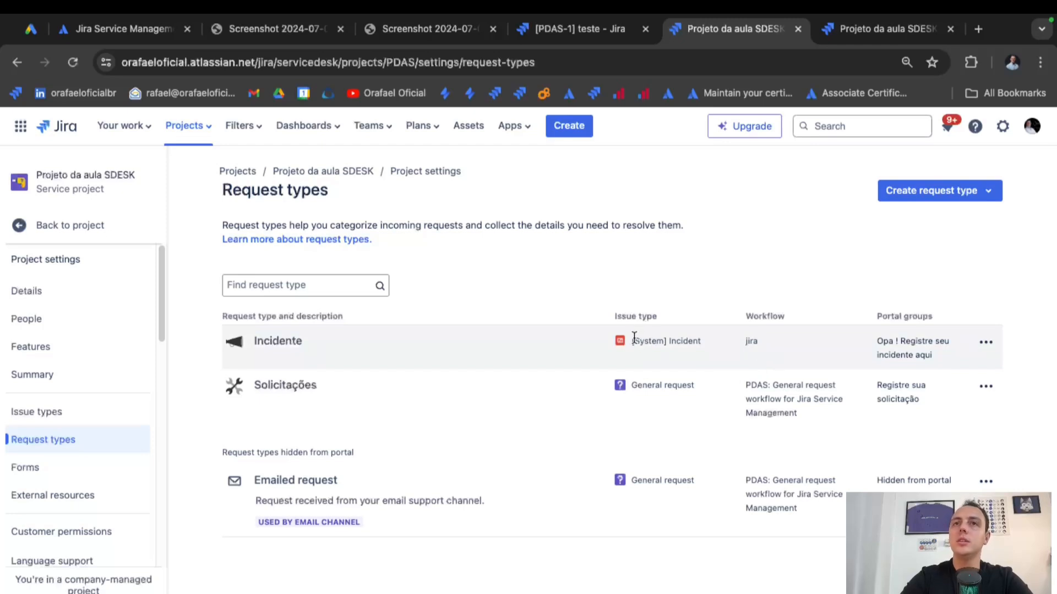
{"action": "left_click_drag", "start_coordinate": [633, 341], "coordinate": [710, 342]}
{"action": "left_click", "coordinate": [633, 257]}
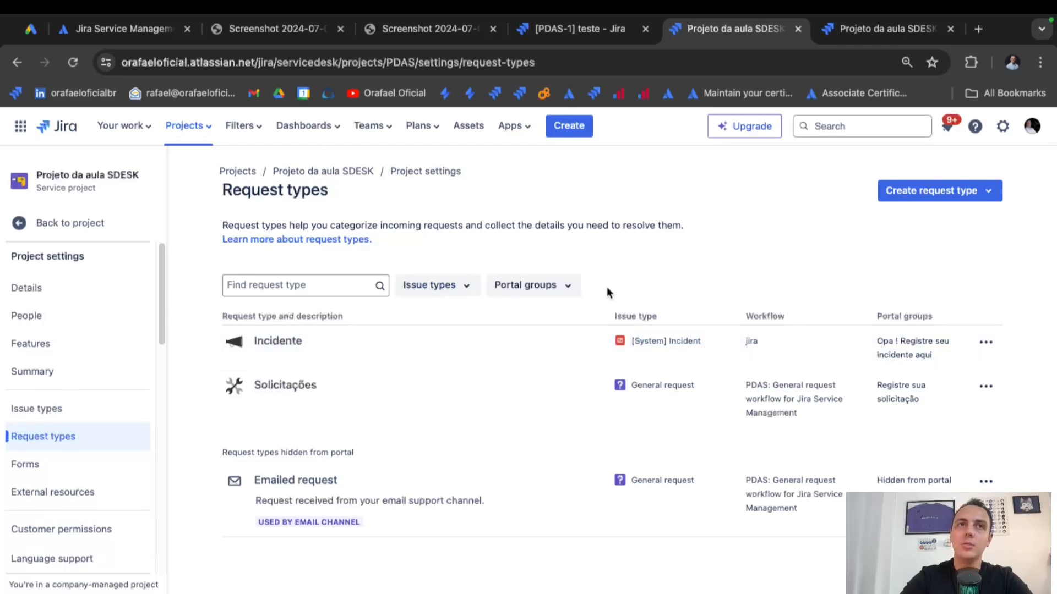
{"action": "left_click", "coordinate": [986, 343]}
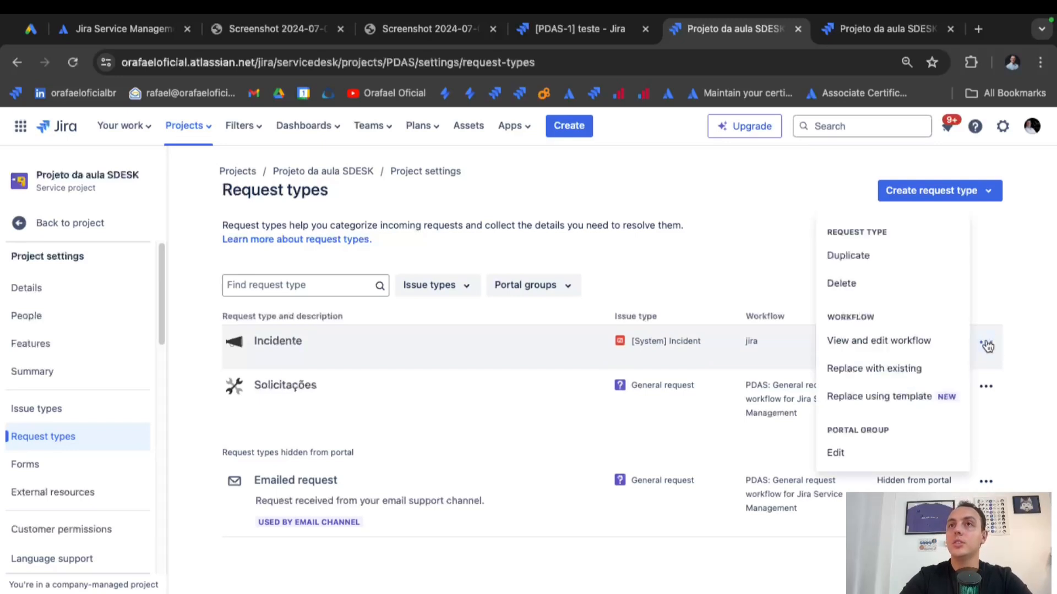
{"action": "left_click", "coordinate": [984, 286]}
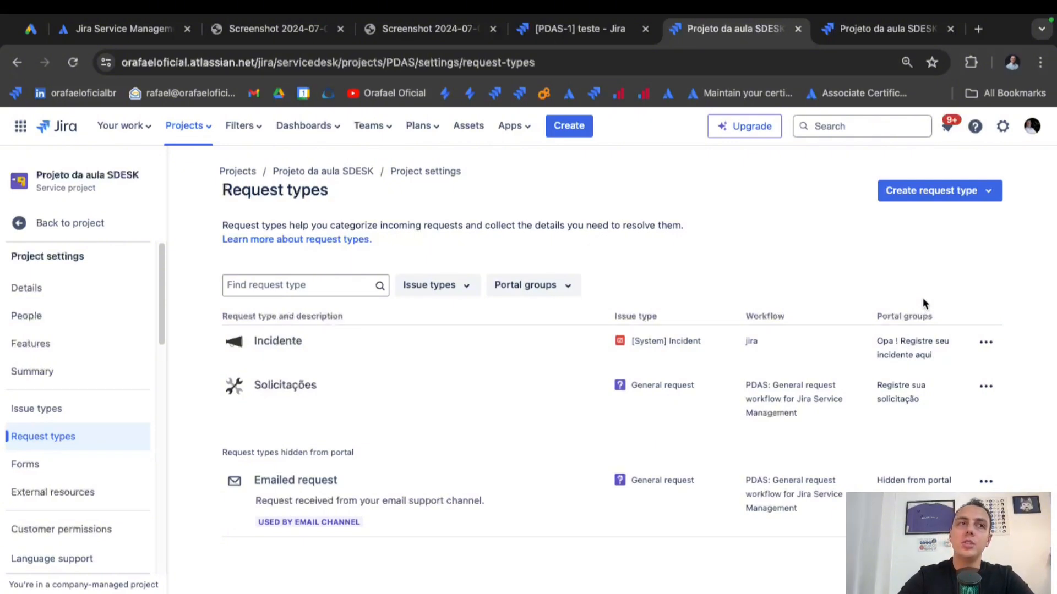
{"action": "left_click", "coordinate": [100, 469]}
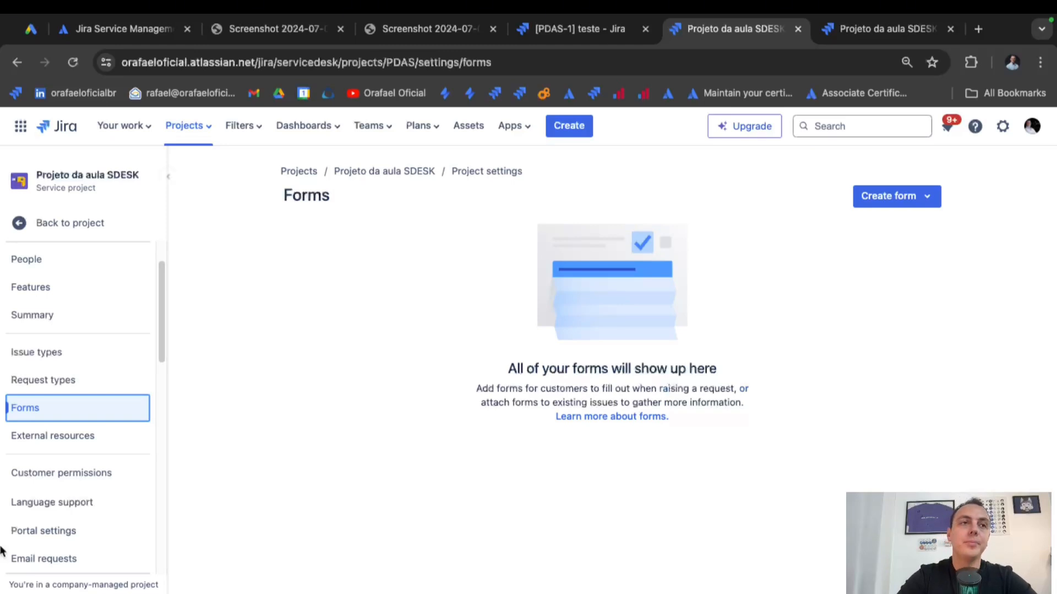
Check Customer permissions channel access stays Open, then view Language support's English (United States) default.
{"action": "left_click", "coordinate": [64, 472]}
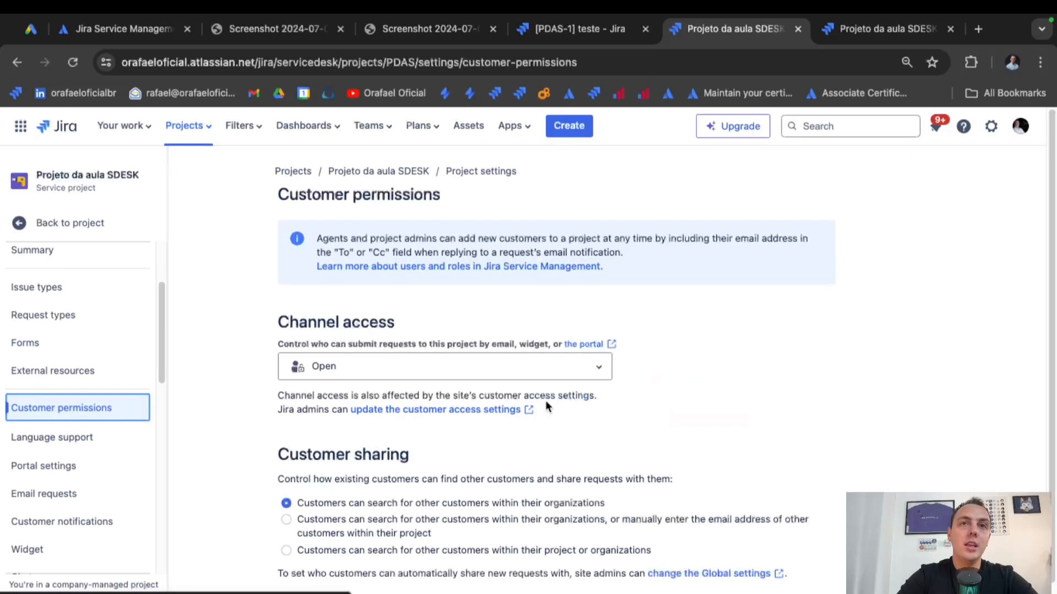
{"action": "scroll", "coordinate": [586, 402], "scroll_direction": "down", "scroll_amount": 1}
{"action": "left_click", "coordinate": [600, 348]}
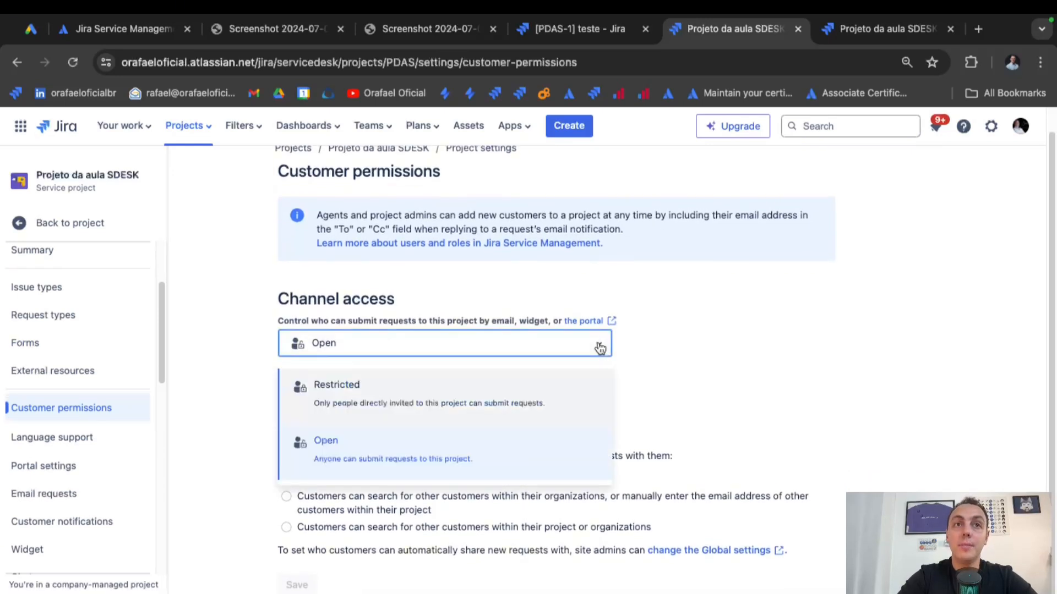
{"action": "left_click", "coordinate": [652, 364]}
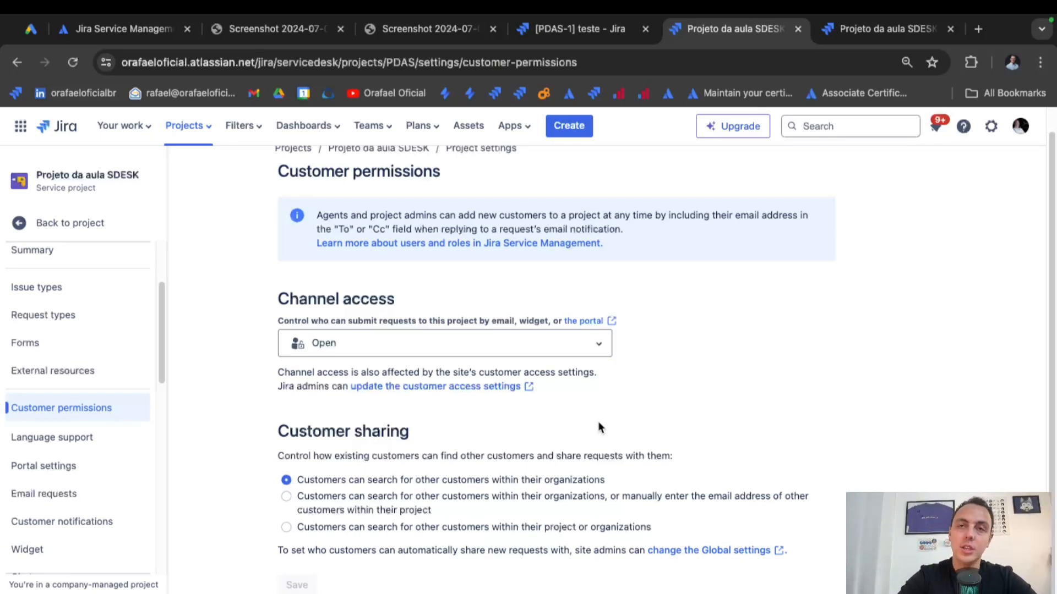
{"action": "scroll", "coordinate": [694, 431], "scroll_direction": "up", "scroll_amount": 1}
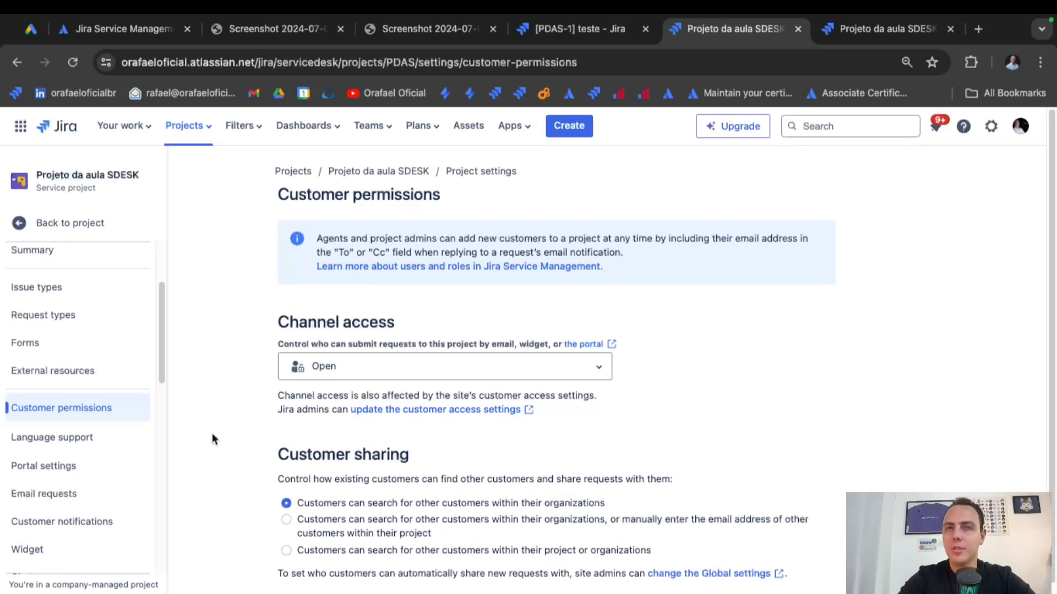
{"action": "left_click", "coordinate": [86, 438]}
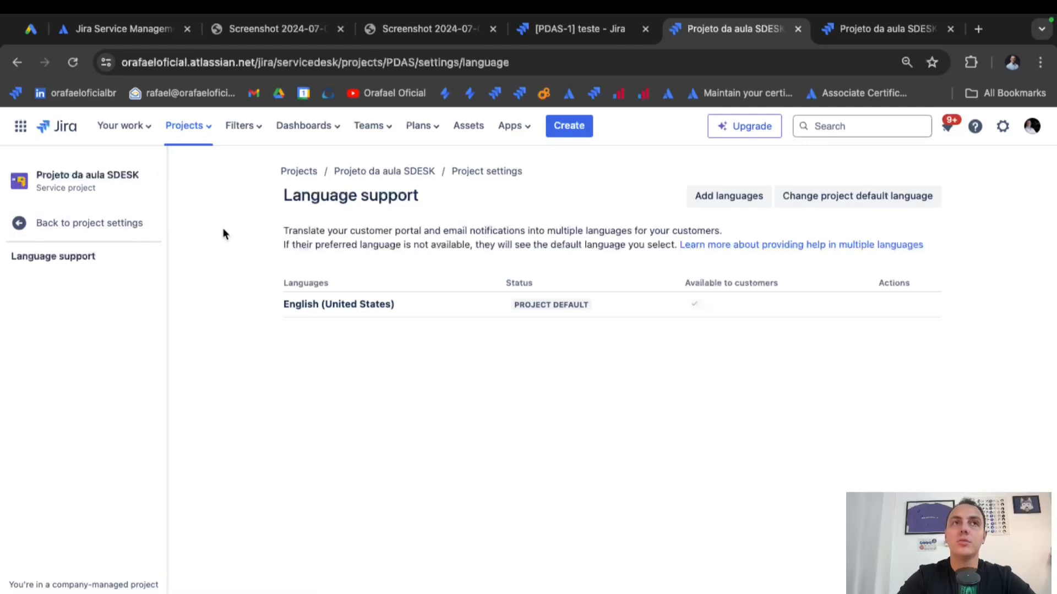
Return to project settings and review the customer portal's introduction text.
{"action": "left_click", "coordinate": [141, 231]}
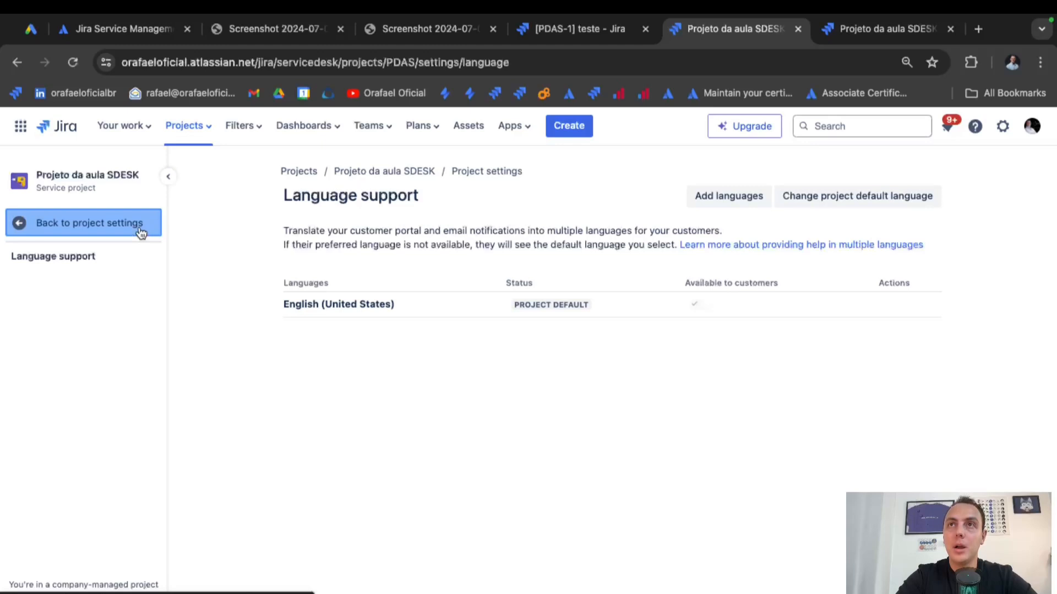
{"action": "scroll", "coordinate": [94, 420], "scroll_direction": "down", "scroll_amount": 5}
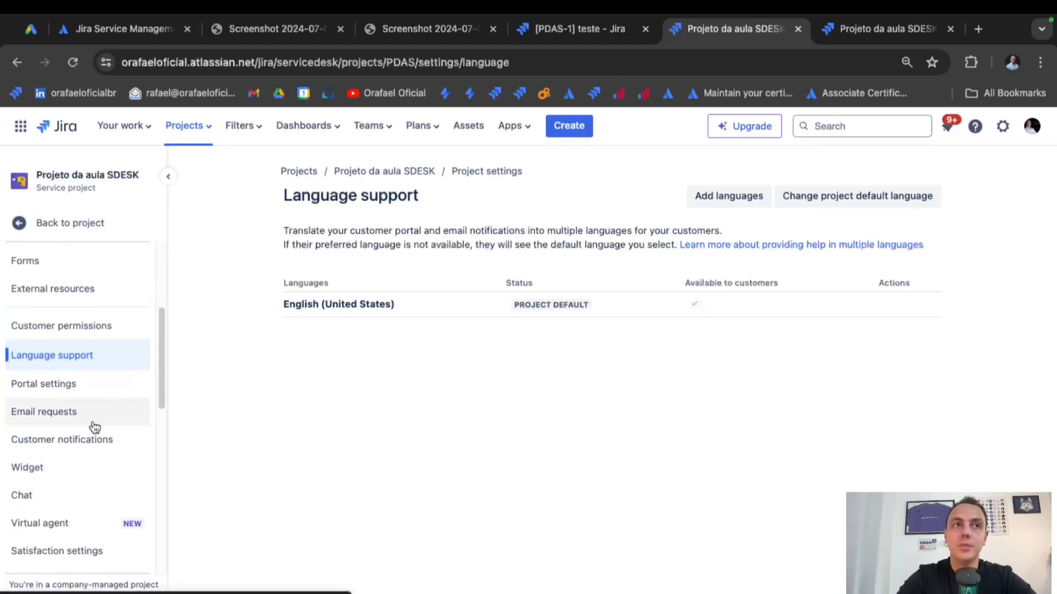
{"action": "left_click", "coordinate": [95, 386]}
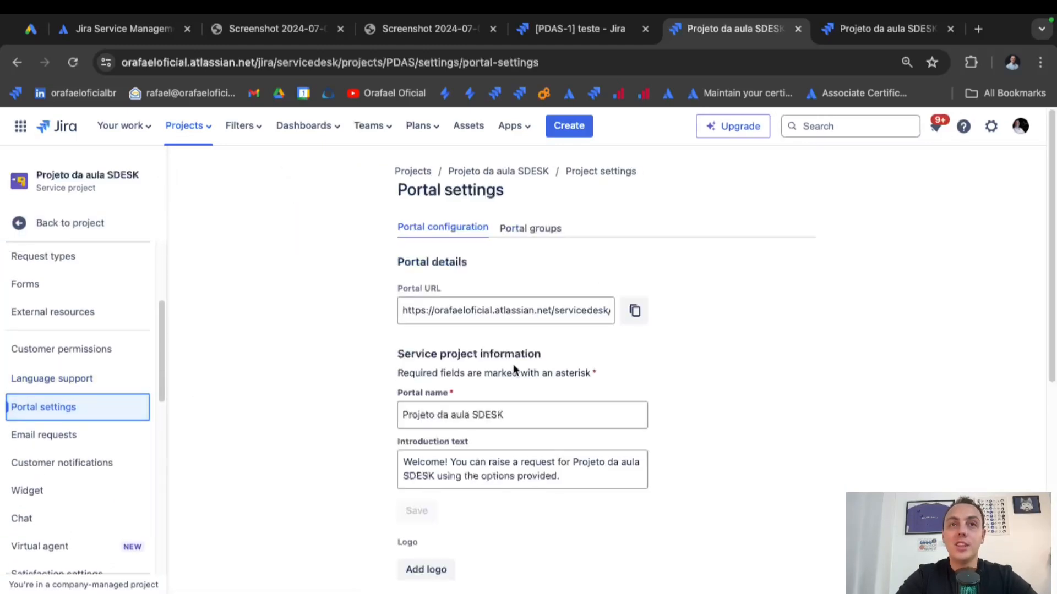
{"action": "scroll", "coordinate": [517, 380], "scroll_direction": "down", "scroll_amount": 1}
{"action": "left_click_drag", "start_coordinate": [528, 363], "coordinate": [291, 355]}
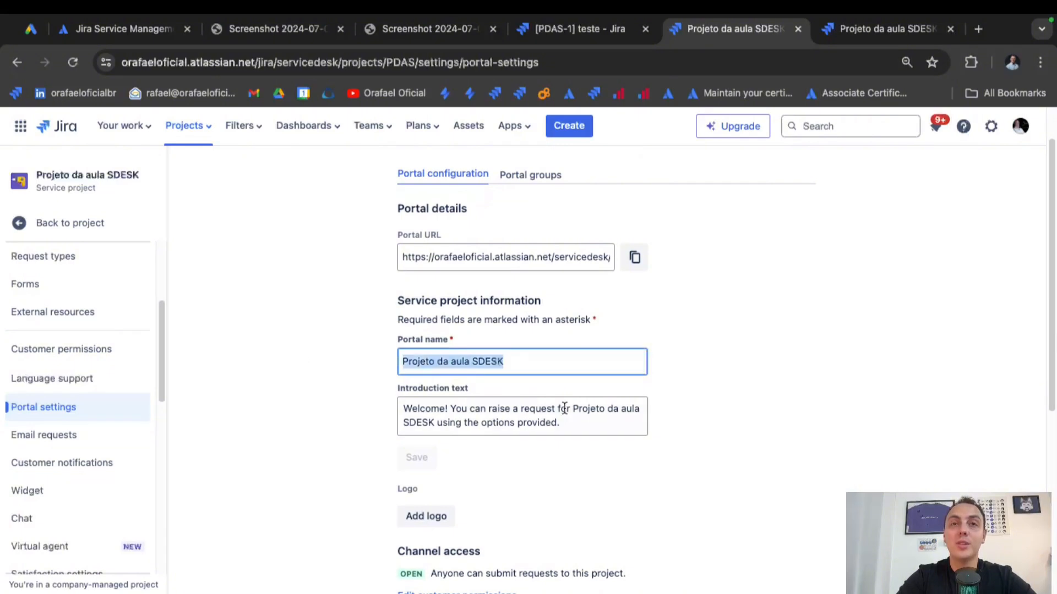
{"action": "left_click_drag", "start_coordinate": [560, 423], "coordinate": [362, 380]}
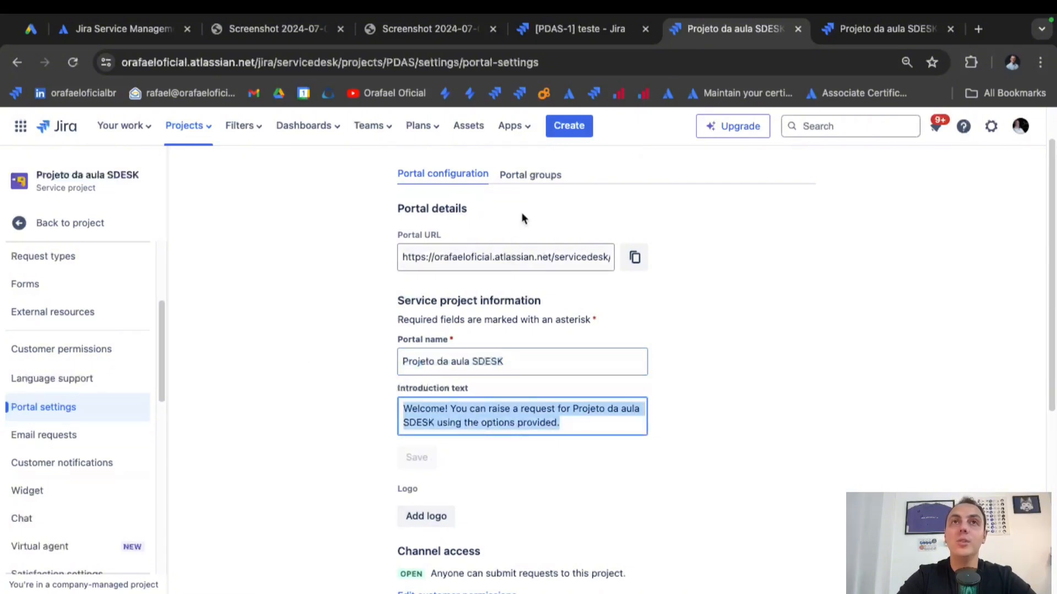
Inspect the Registre sua solicitação portal group, then view Email requests with one connected account.
{"action": "left_click", "coordinate": [529, 175]}
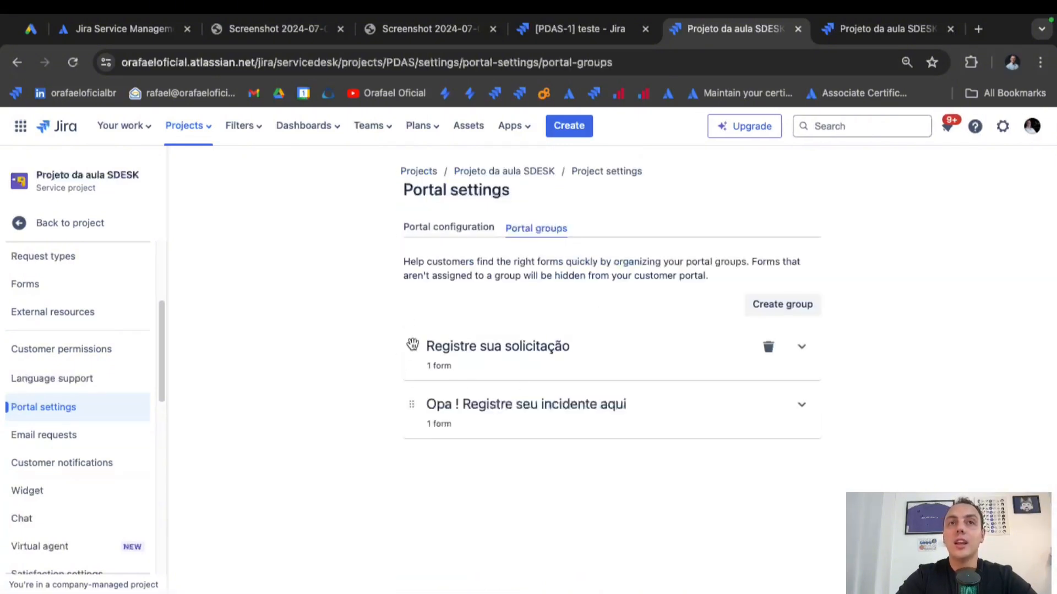
{"action": "left_click_drag", "start_coordinate": [411, 346], "coordinate": [436, 347]}
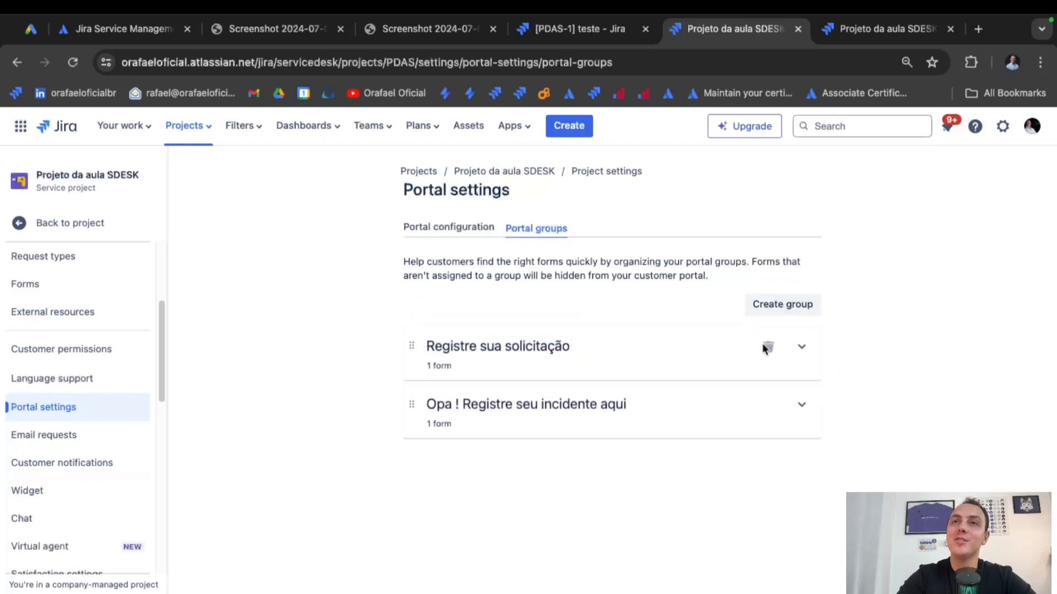
{"action": "left_click", "coordinate": [802, 350]}
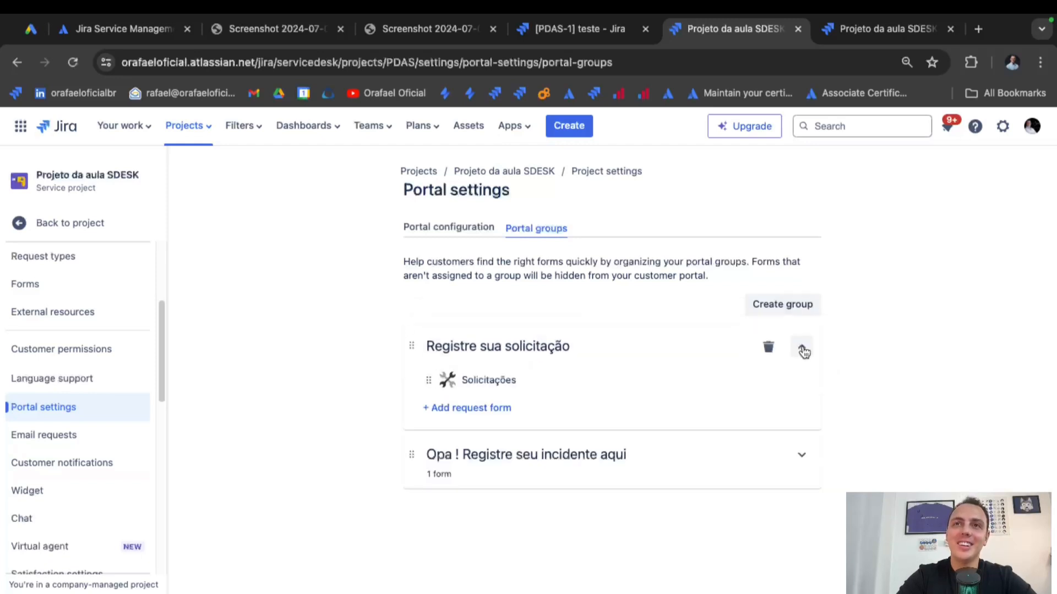
{"action": "left_click", "coordinate": [802, 350]}
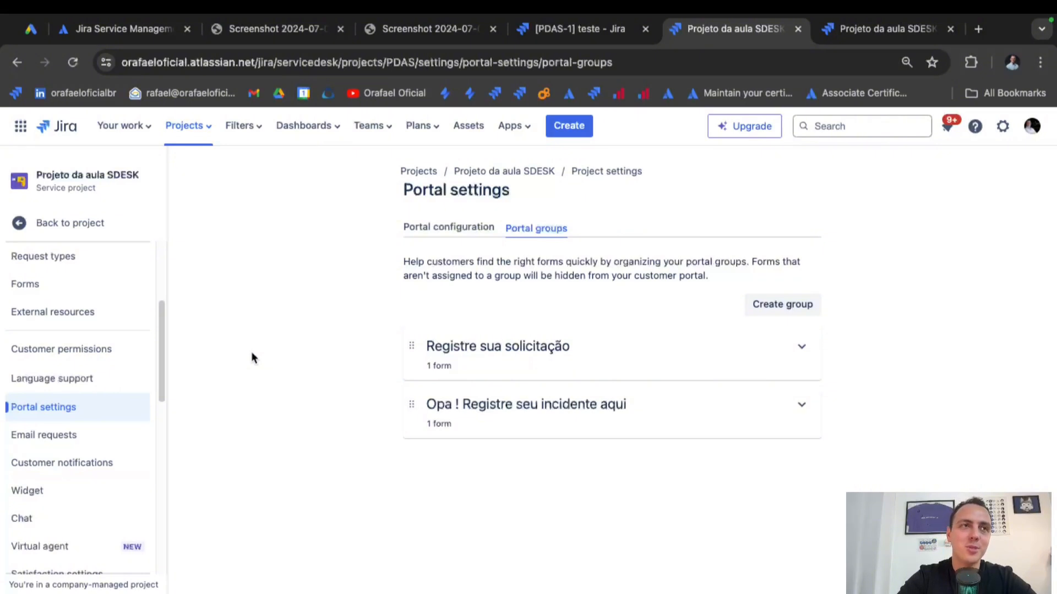
{"action": "left_click", "coordinate": [70, 436]}
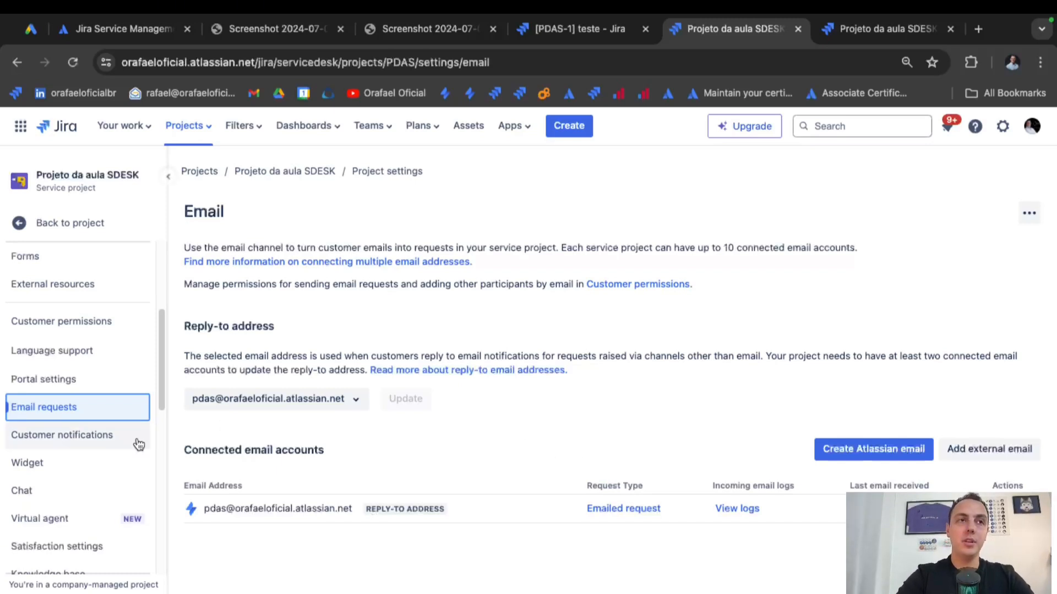
Review the Customer notifications table, including Customer invited, then view the Virtual agent upgrade page.
{"action": "left_click", "coordinate": [100, 436]}
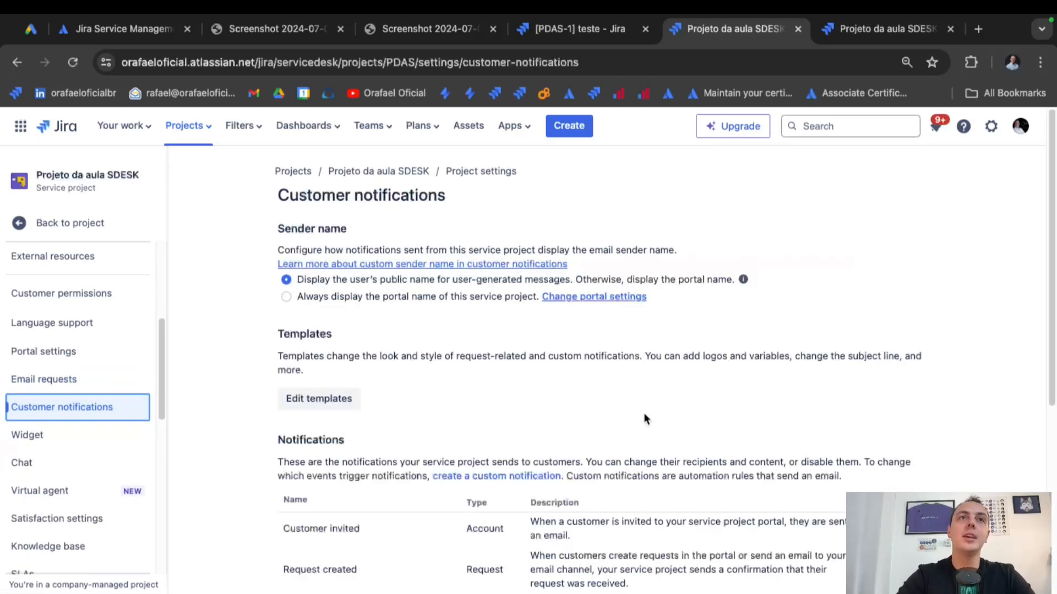
{"action": "scroll", "coordinate": [643, 412], "scroll_direction": "down", "scroll_amount": 3}
{"action": "scroll", "coordinate": [643, 412], "scroll_direction": "down", "scroll_amount": 3}
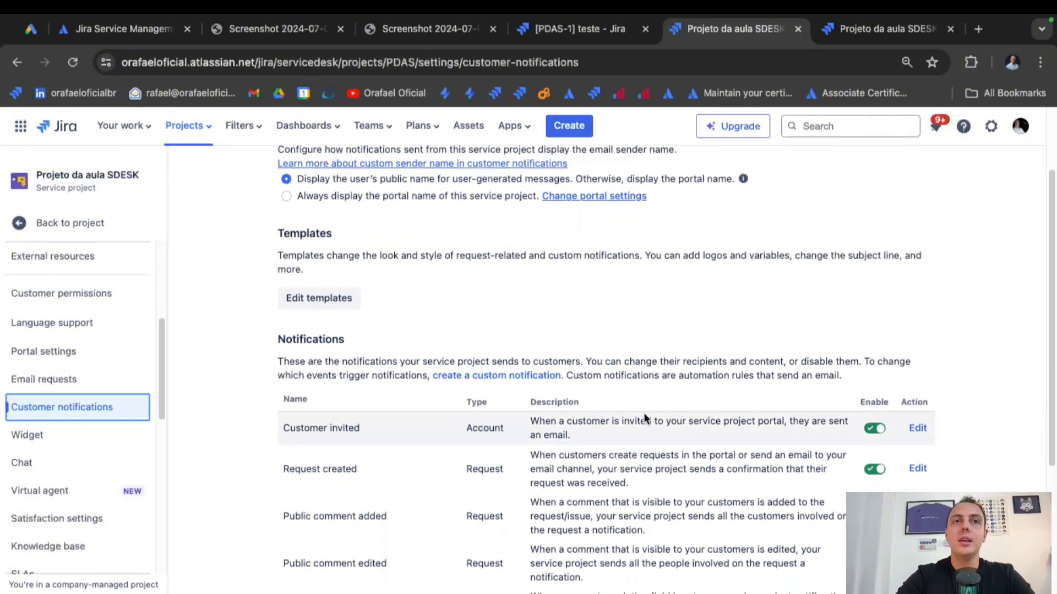
{"action": "scroll", "coordinate": [645, 414], "scroll_direction": "down", "scroll_amount": 1}
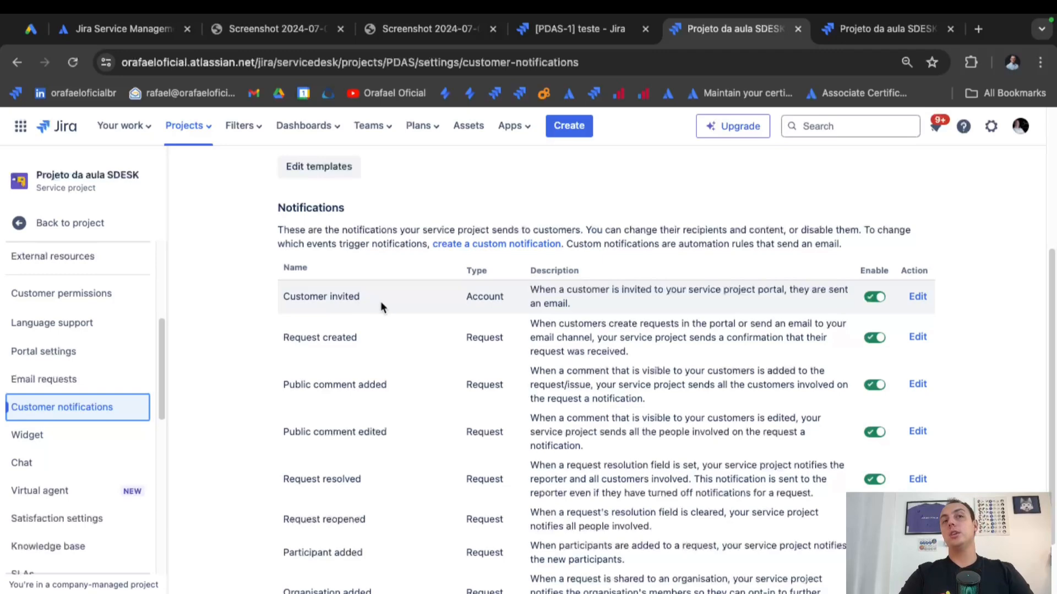
{"action": "scroll", "coordinate": [410, 404], "scroll_direction": "down", "scroll_amount": 2}
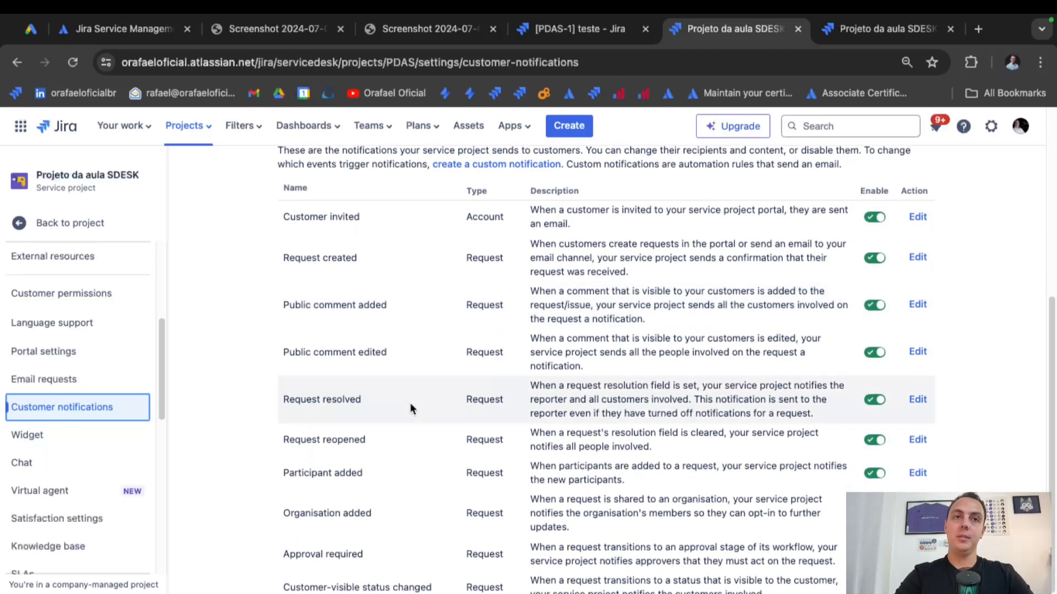
{"action": "scroll", "coordinate": [411, 409], "scroll_direction": "up", "scroll_amount": 3}
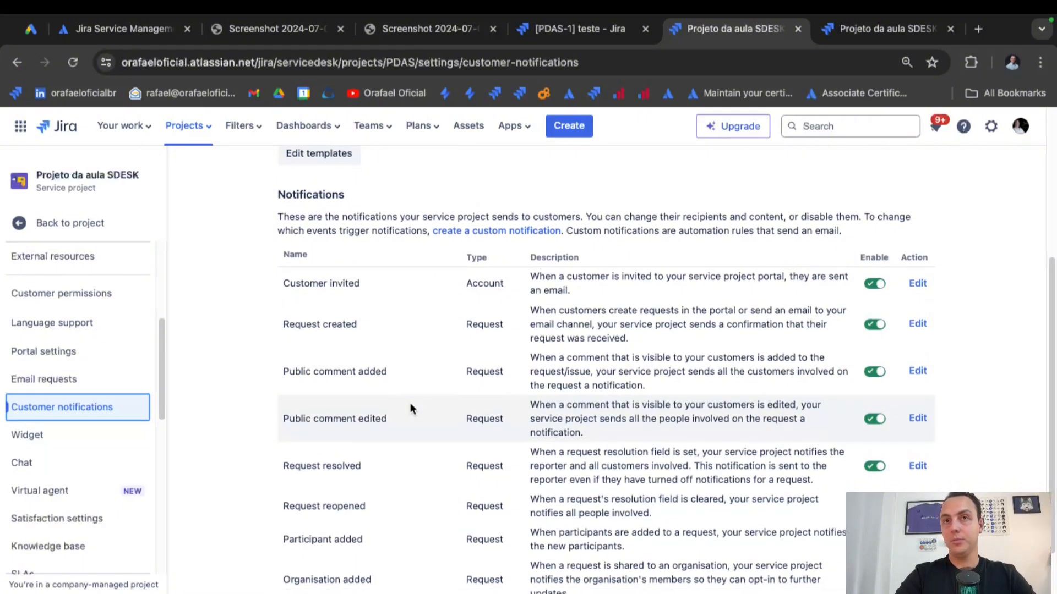
{"action": "scroll", "coordinate": [724, 202], "scroll_direction": "down", "scroll_amount": 1}
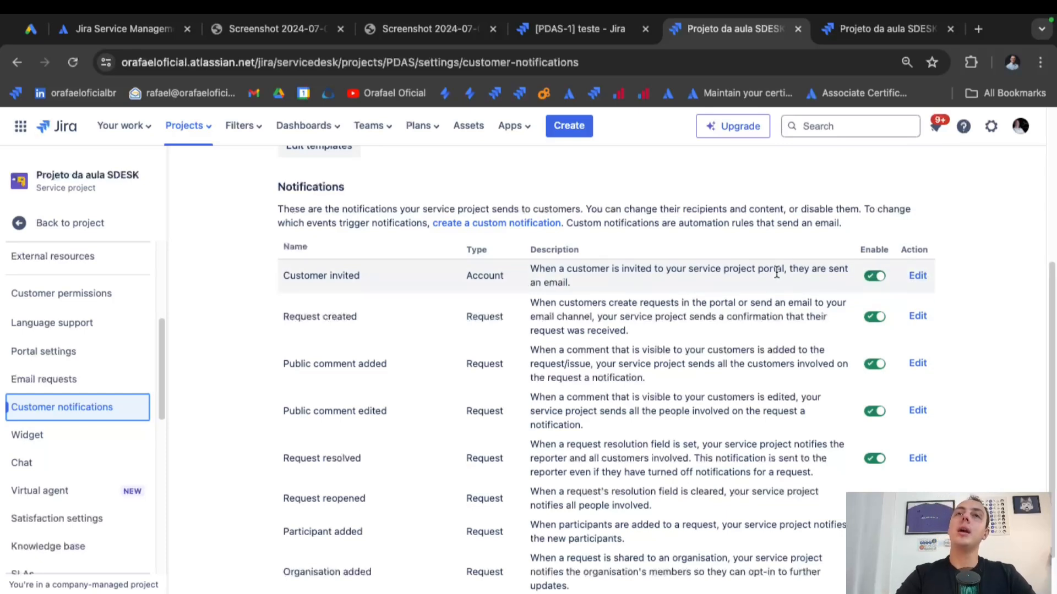
{"action": "left_click_drag", "start_coordinate": [652, 280], "coordinate": [510, 270]}
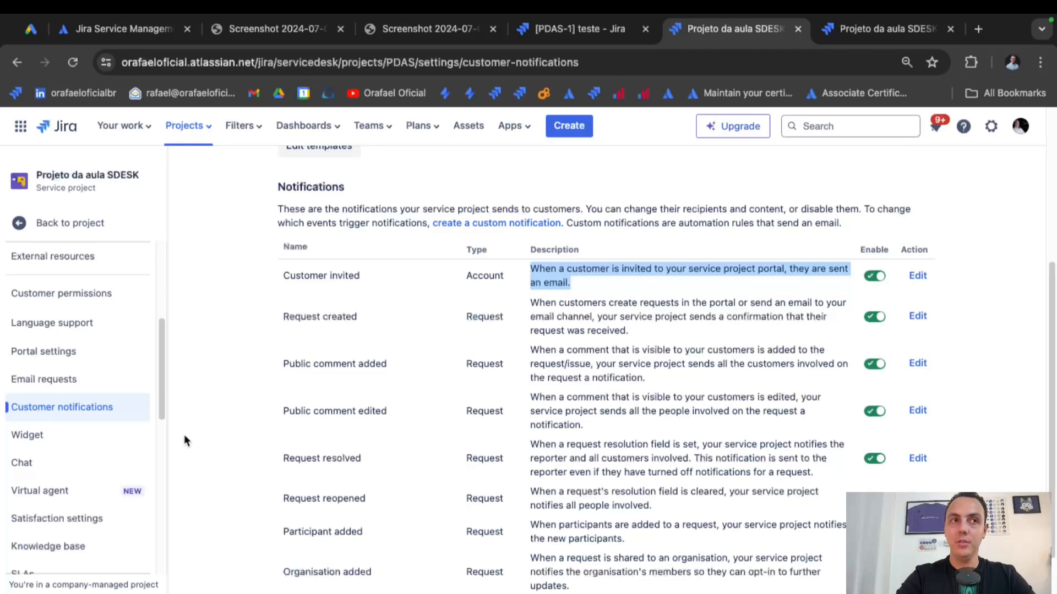
{"action": "scroll", "coordinate": [77, 440], "scroll_direction": "down", "scroll_amount": 3}
{"action": "left_click", "coordinate": [36, 427]}
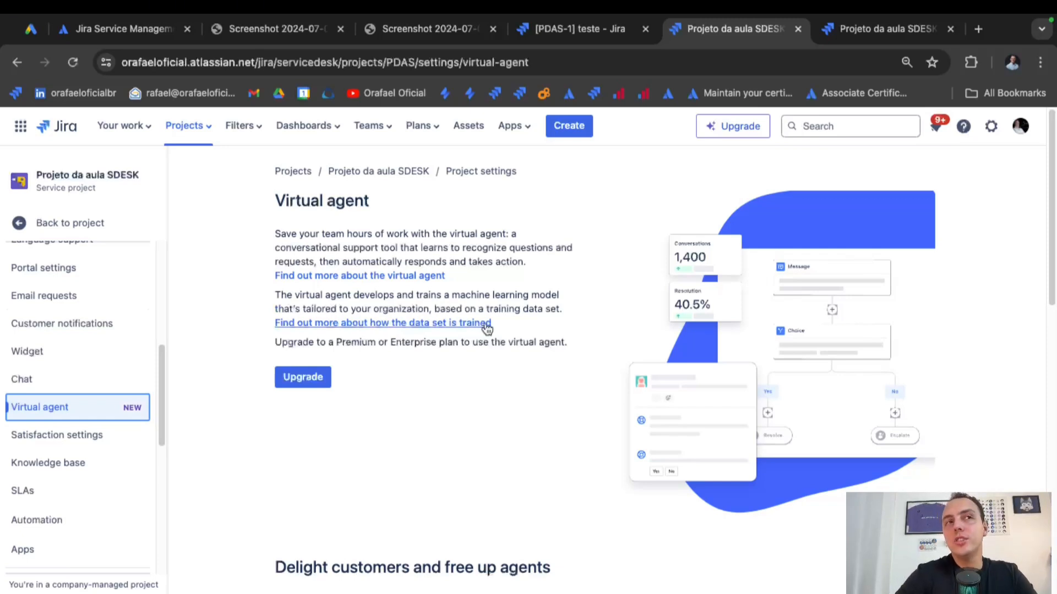
Scroll through the Virtual agent page requiring a Premium or Enterprise upgrade.
{"action": "scroll", "coordinate": [444, 368], "scroll_direction": "down", "scroll_amount": 3}
{"action": "scroll", "coordinate": [445, 369], "scroll_direction": "down", "scroll_amount": 8}
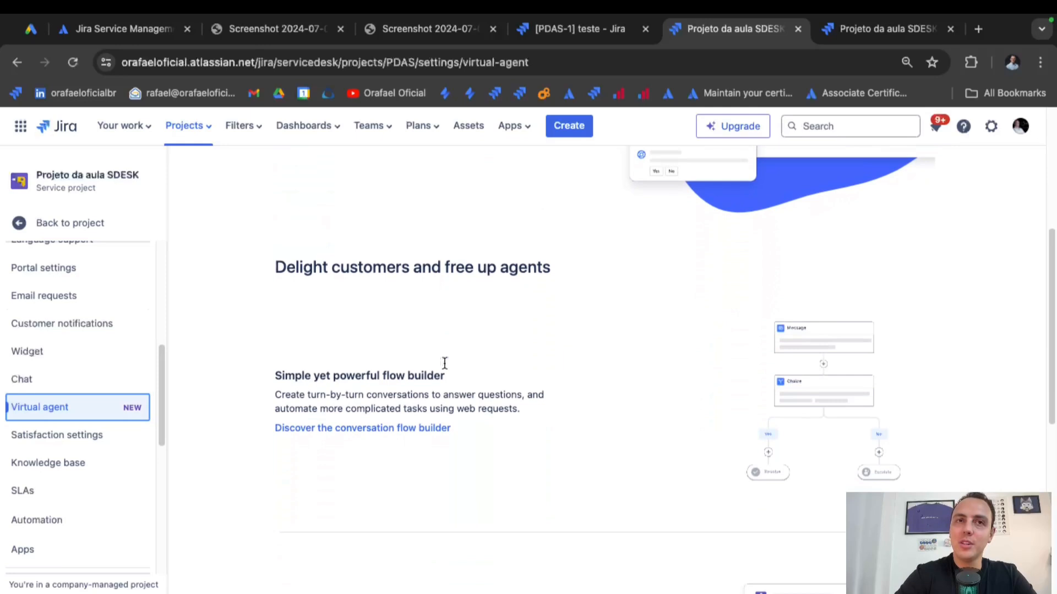
{"action": "scroll", "coordinate": [445, 363], "scroll_direction": "down", "scroll_amount": 3}
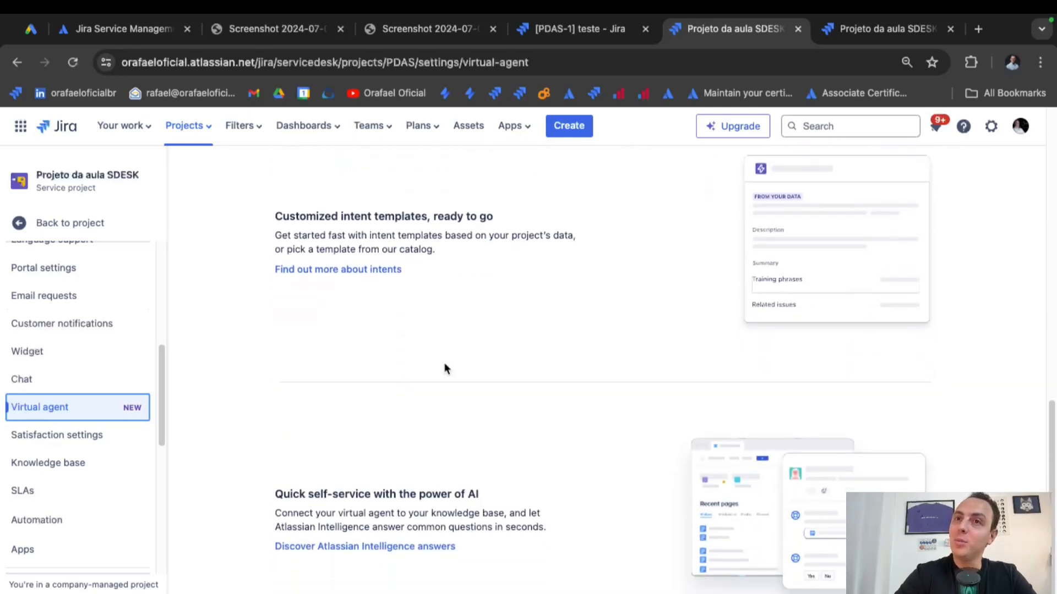
{"action": "scroll", "coordinate": [444, 363], "scroll_direction": "up", "scroll_amount": 14}
{"action": "scroll", "coordinate": [444, 364], "scroll_direction": "down", "scroll_amount": 1}
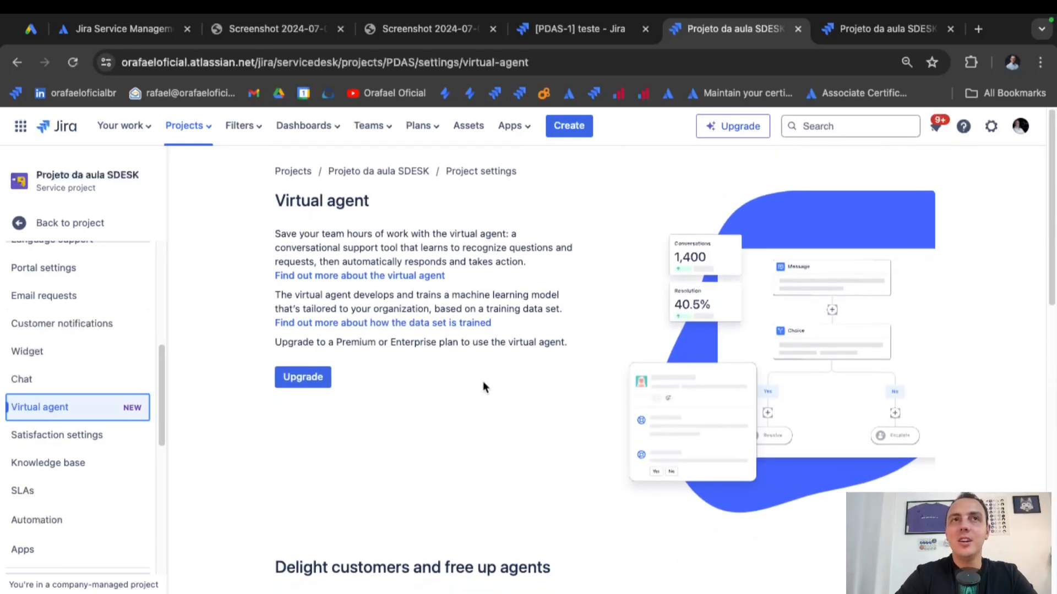
Check the Satisfaction survey question without changing it, then view Knowledge base settings.
{"action": "left_click", "coordinate": [85, 441]}
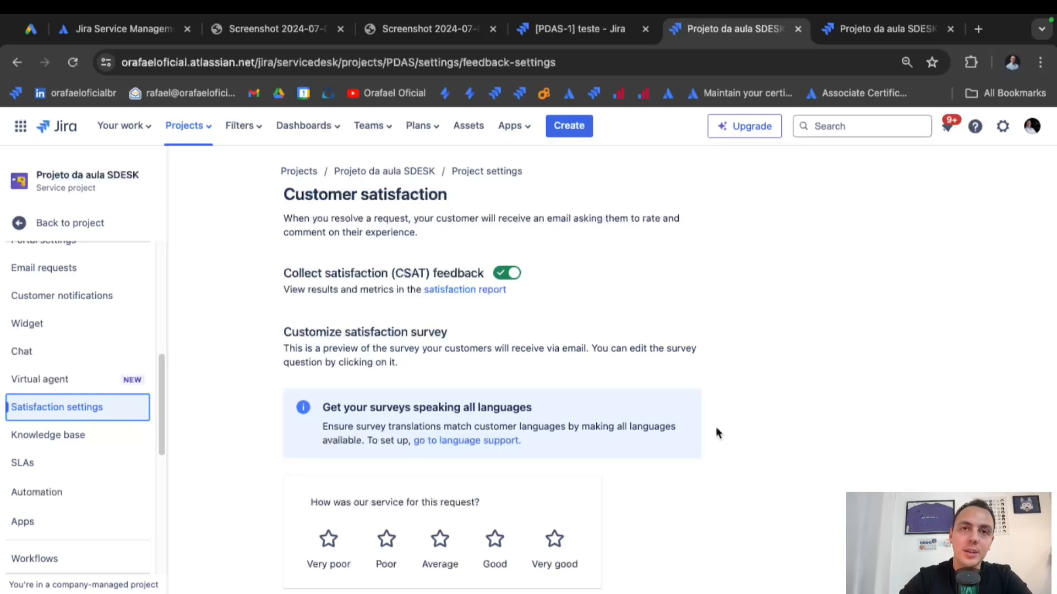
{"action": "left_click", "coordinate": [439, 500]}
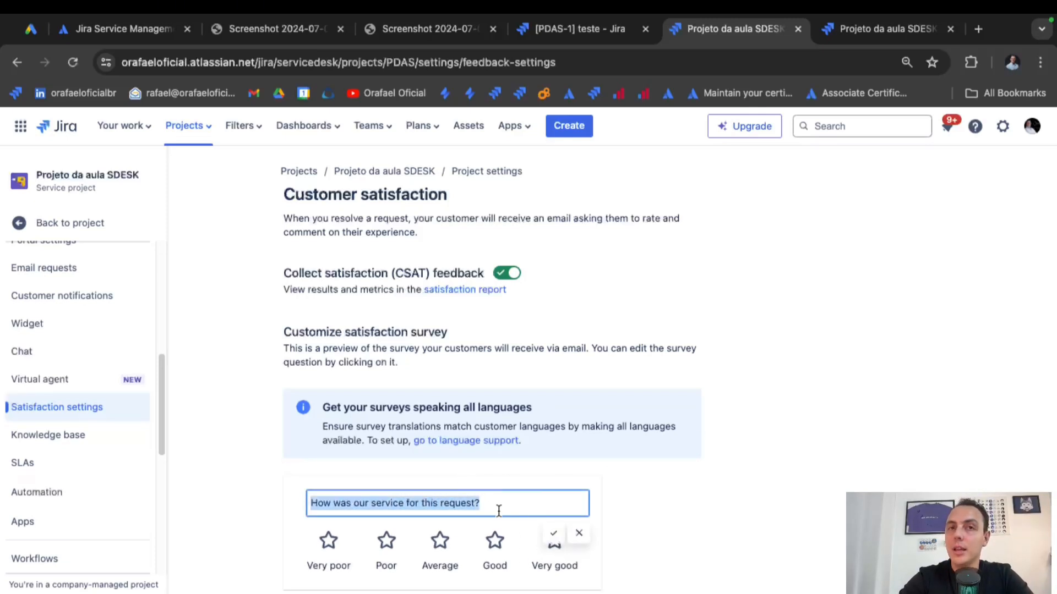
{"action": "left_click", "coordinate": [666, 516]}
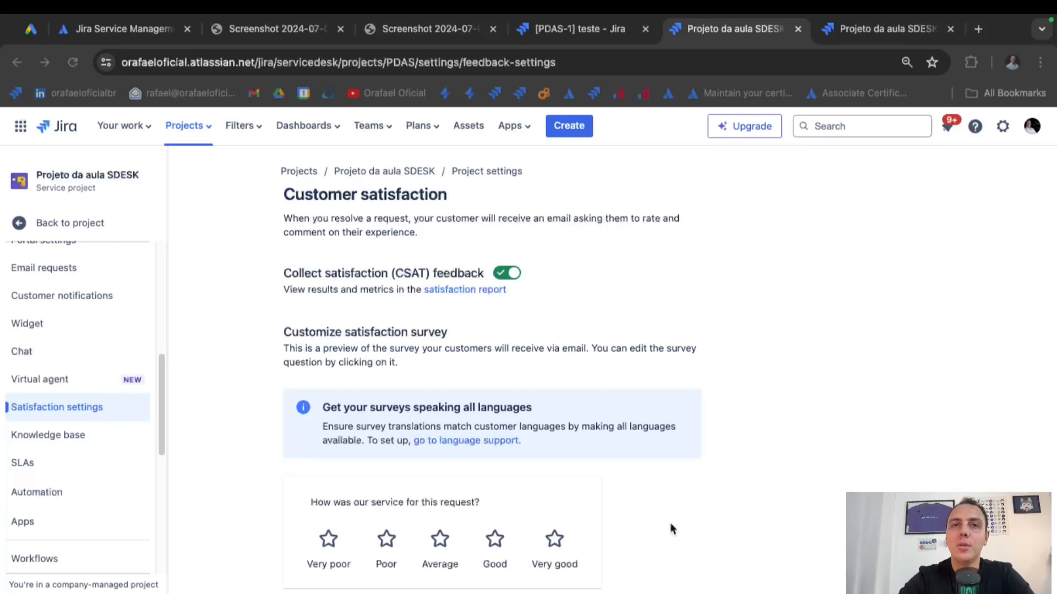
{"action": "left_click", "coordinate": [85, 435]}
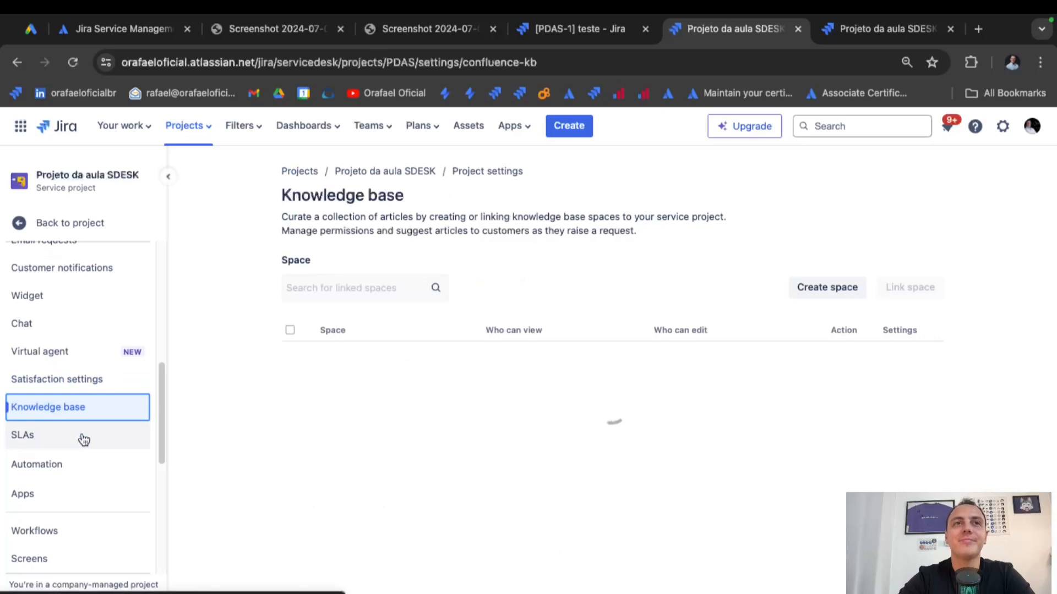
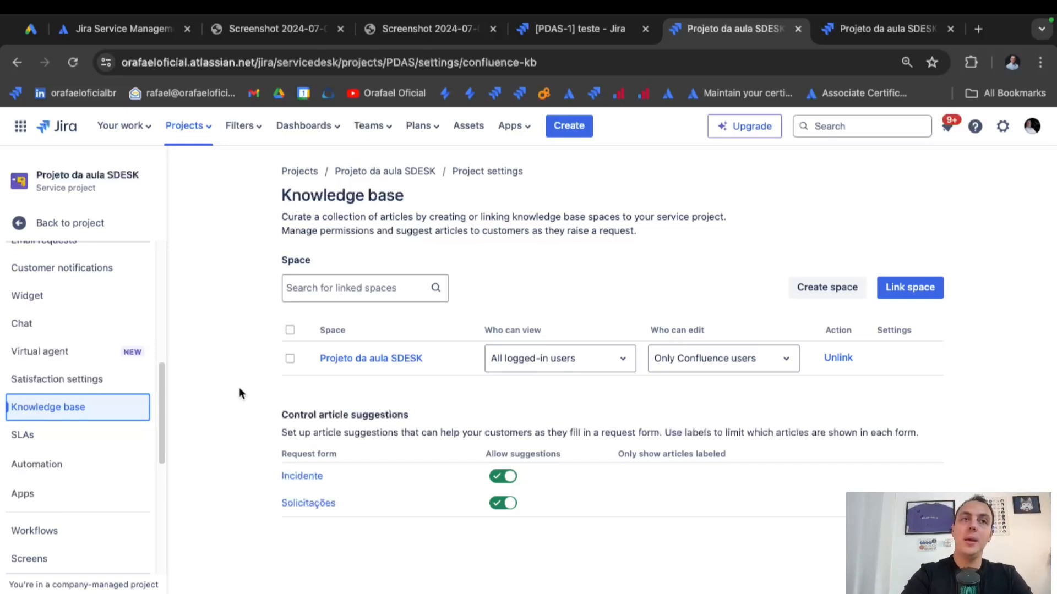
Review the Tempo de Resolução SLA goal, collapse it, and go to the project's Automation rules.
{"action": "left_click", "coordinate": [33, 435]}
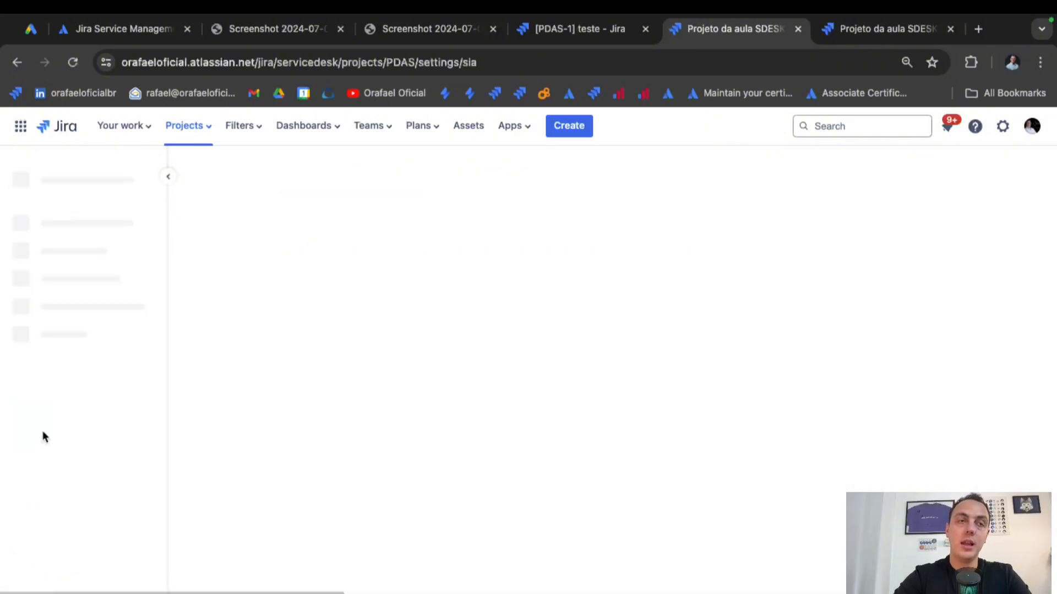
{"action": "scroll", "coordinate": [347, 380], "scroll_direction": "down", "scroll_amount": 2}
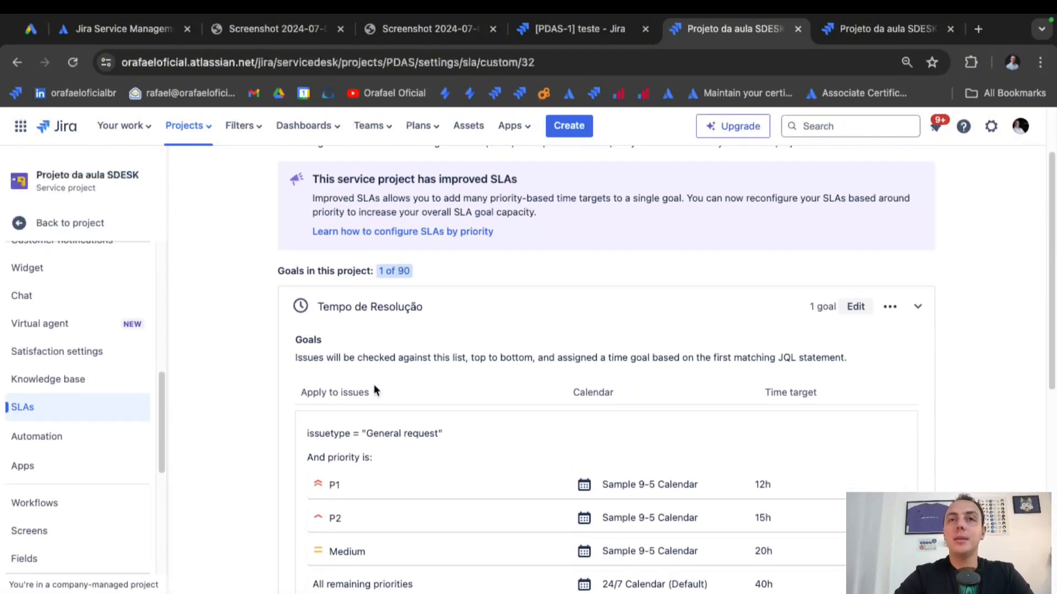
{"action": "scroll", "coordinate": [374, 390], "scroll_direction": "down", "scroll_amount": 2}
{"action": "scroll", "coordinate": [374, 388], "scroll_direction": "up", "scroll_amount": 1}
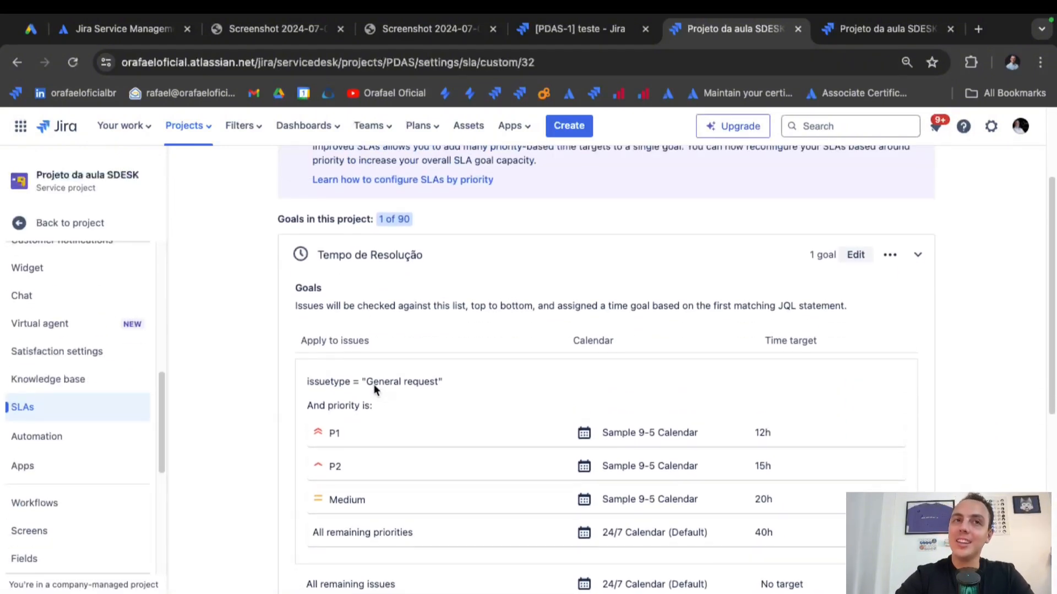
{"action": "scroll", "coordinate": [374, 388], "scroll_direction": "down", "scroll_amount": 8}
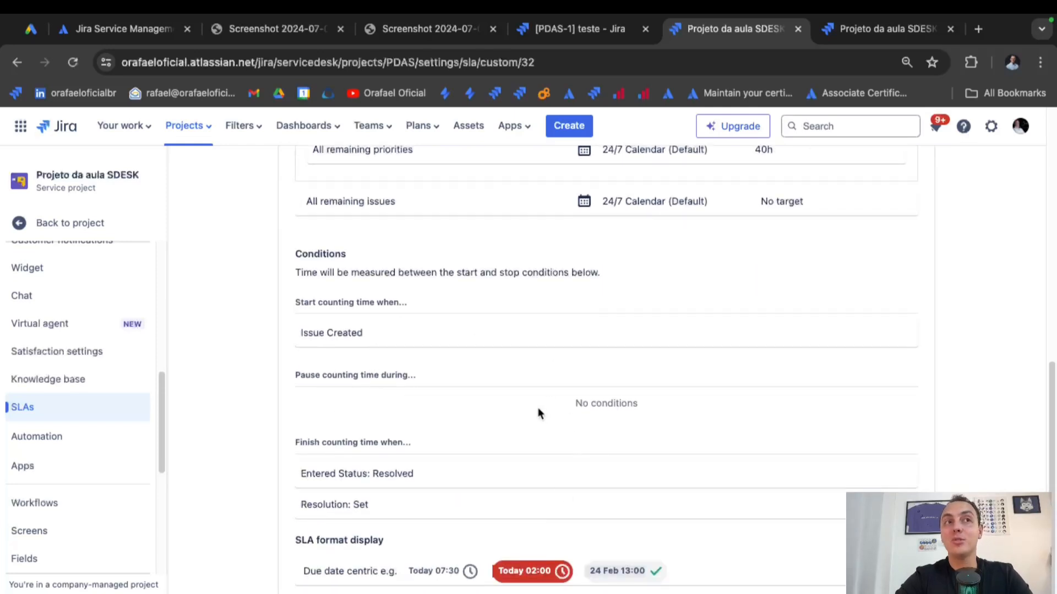
{"action": "scroll", "coordinate": [538, 412], "scroll_direction": "up", "scroll_amount": 8}
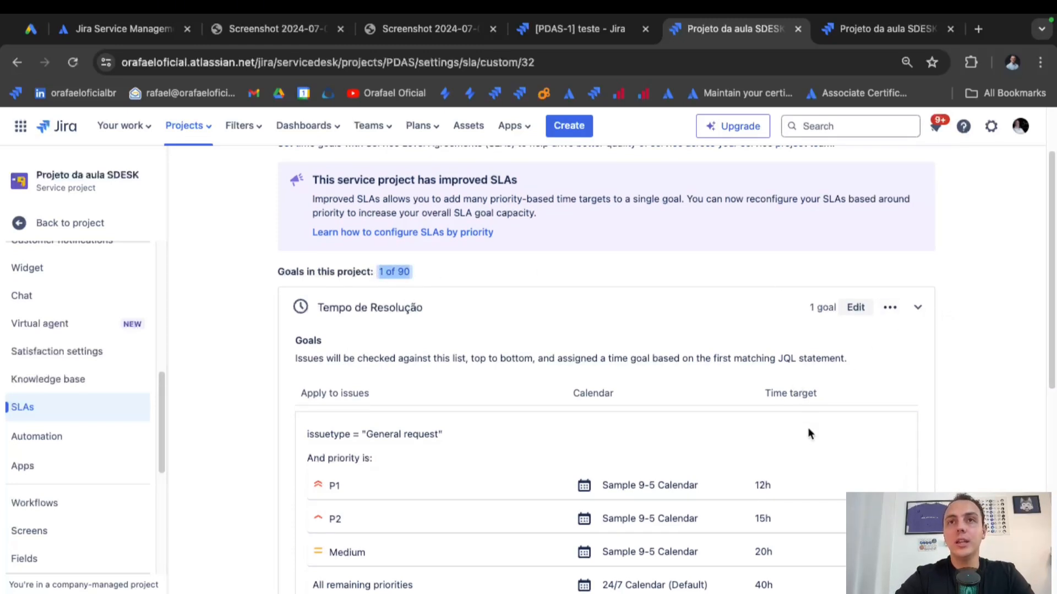
{"action": "scroll", "coordinate": [805, 429], "scroll_direction": "down", "scroll_amount": 2}
{"action": "scroll", "coordinate": [804, 428], "scroll_direction": "up", "scroll_amount": 2}
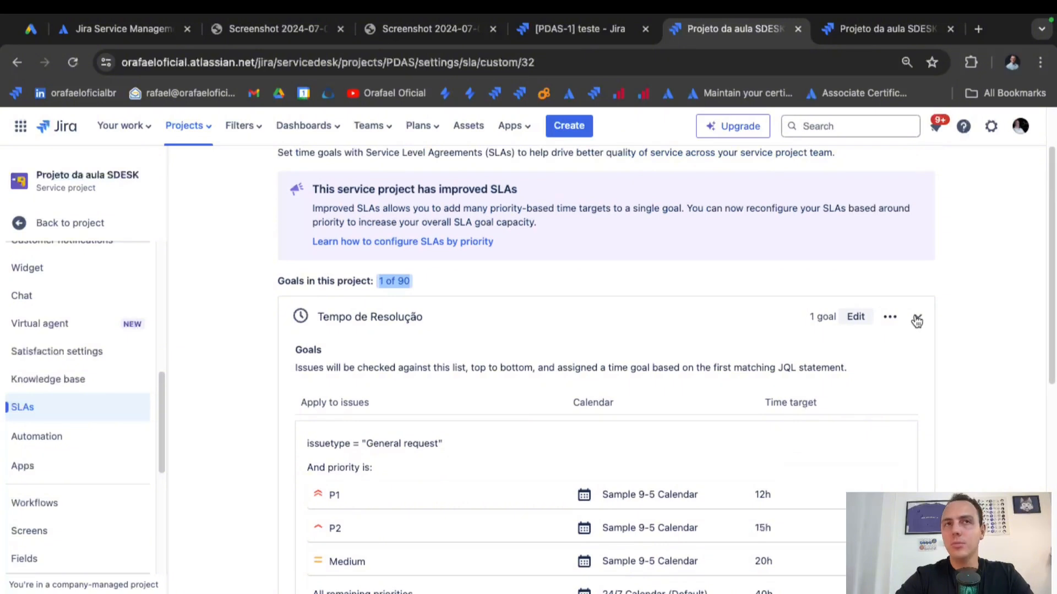
{"action": "left_click", "coordinate": [917, 321]}
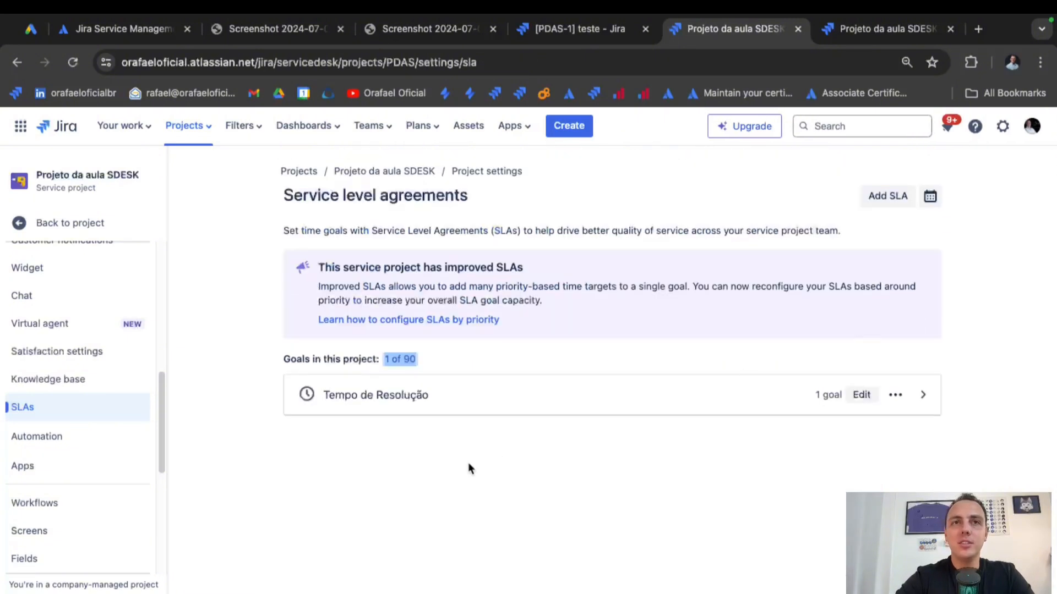
{"action": "left_click", "coordinate": [70, 441]}
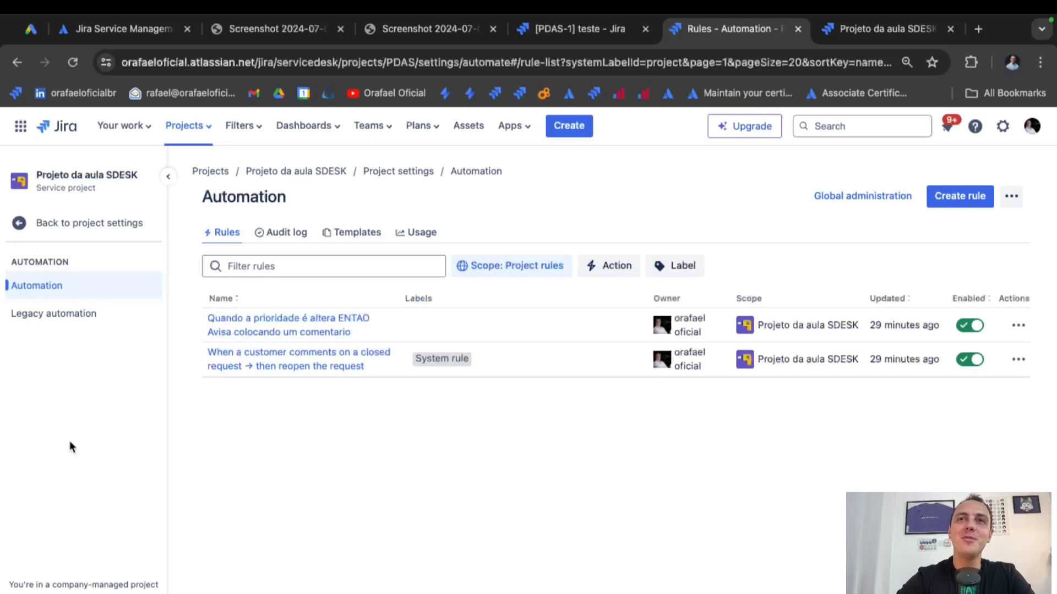
Return to full project settings and open Apps to see Marketplace asset management suggestions.
{"action": "left_click", "coordinate": [90, 230]}
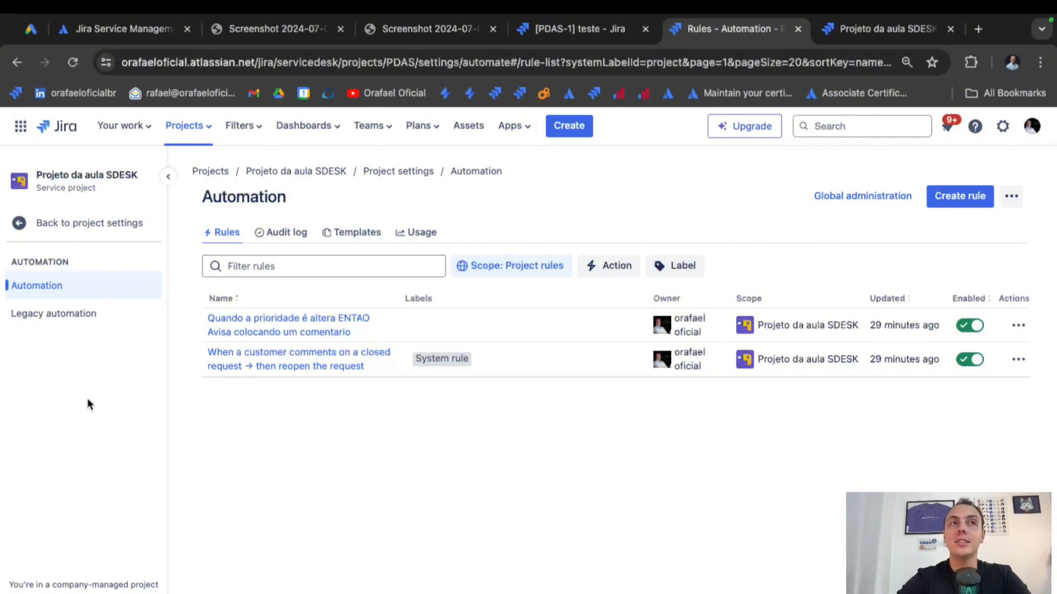
{"action": "left_click", "coordinate": [77, 221]}
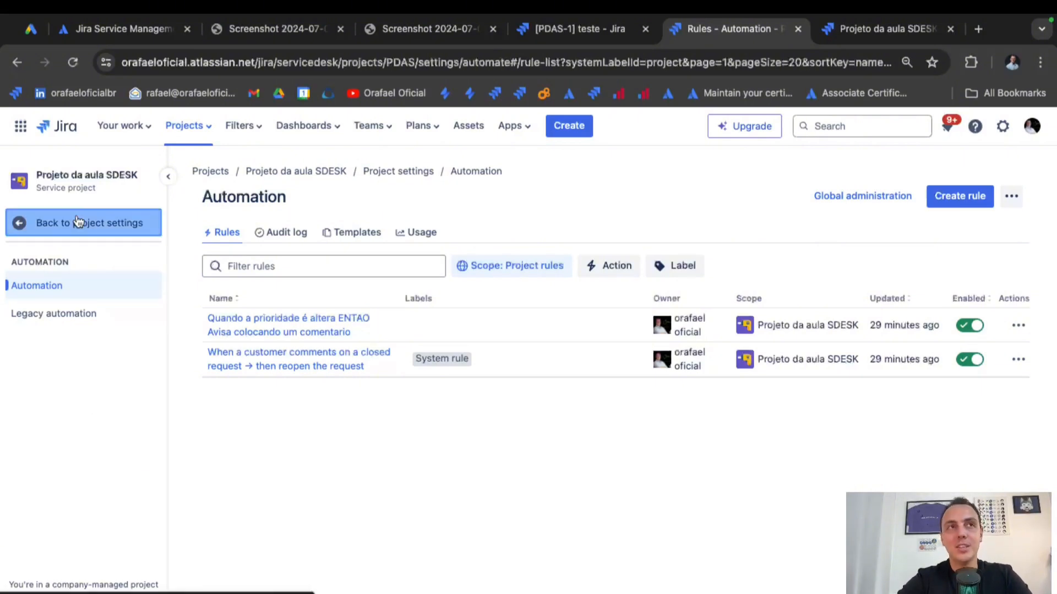
{"action": "scroll", "coordinate": [64, 428], "scroll_direction": "down", "scroll_amount": 10}
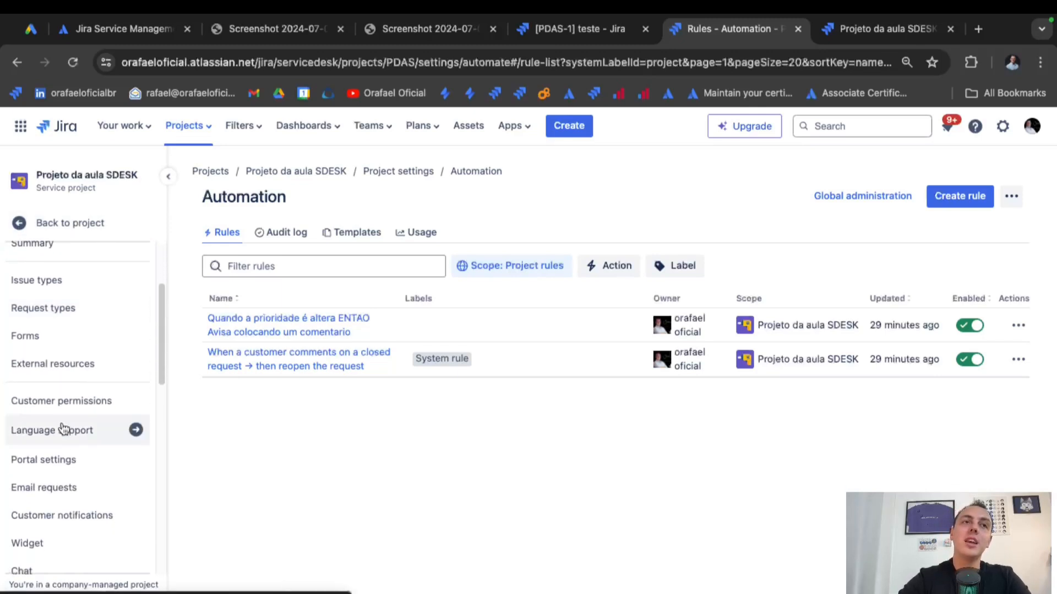
{"action": "scroll", "coordinate": [64, 419], "scroll_direction": "down", "scroll_amount": 2}
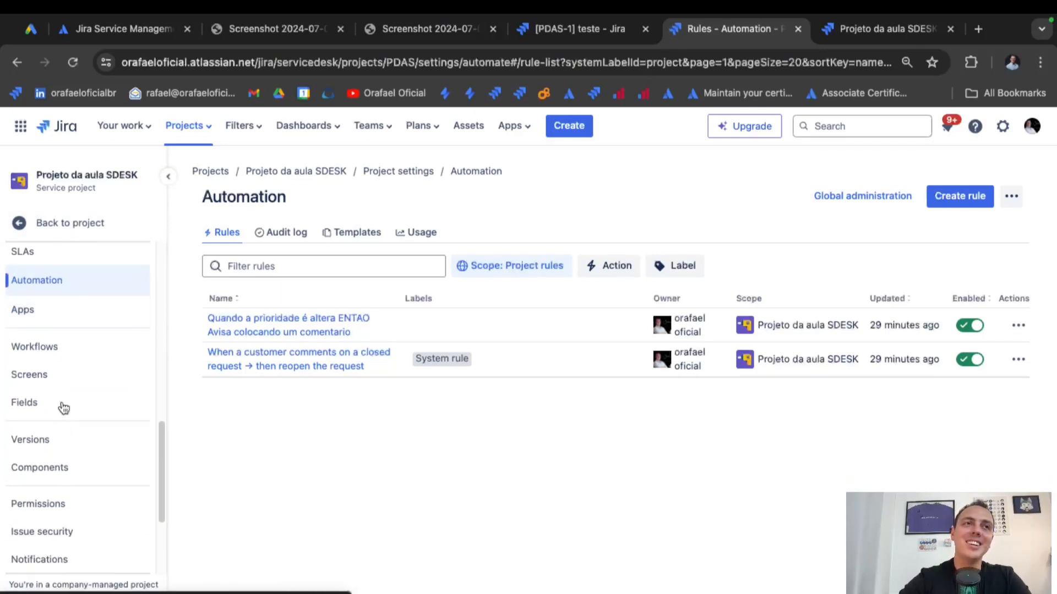
{"action": "scroll", "coordinate": [75, 349], "scroll_direction": "up", "scroll_amount": 2}
{"action": "left_click", "coordinate": [69, 332]}
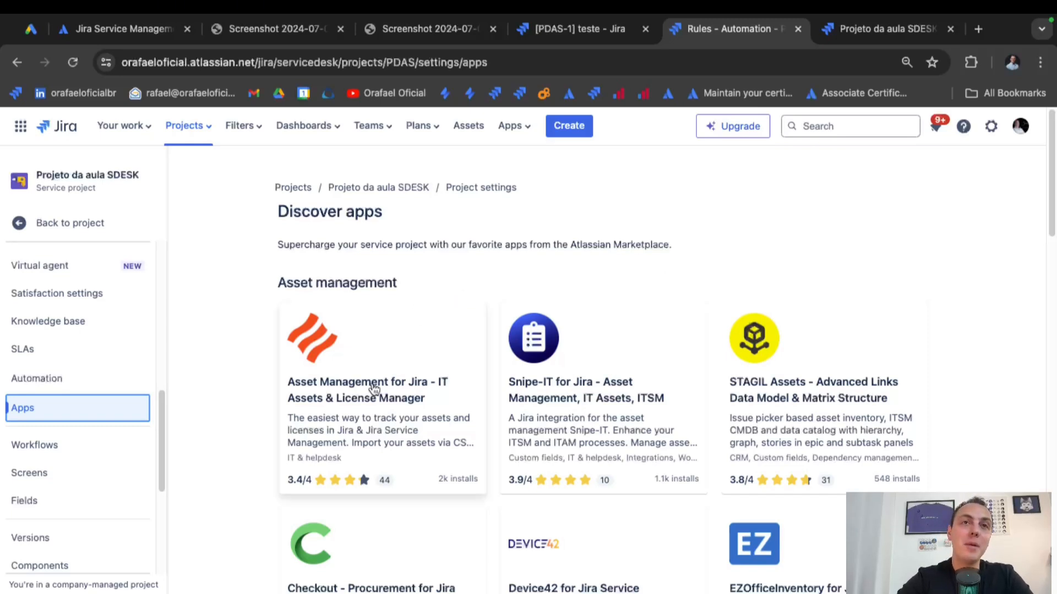
{"action": "scroll", "coordinate": [234, 362], "scroll_direction": "down", "scroll_amount": 1}
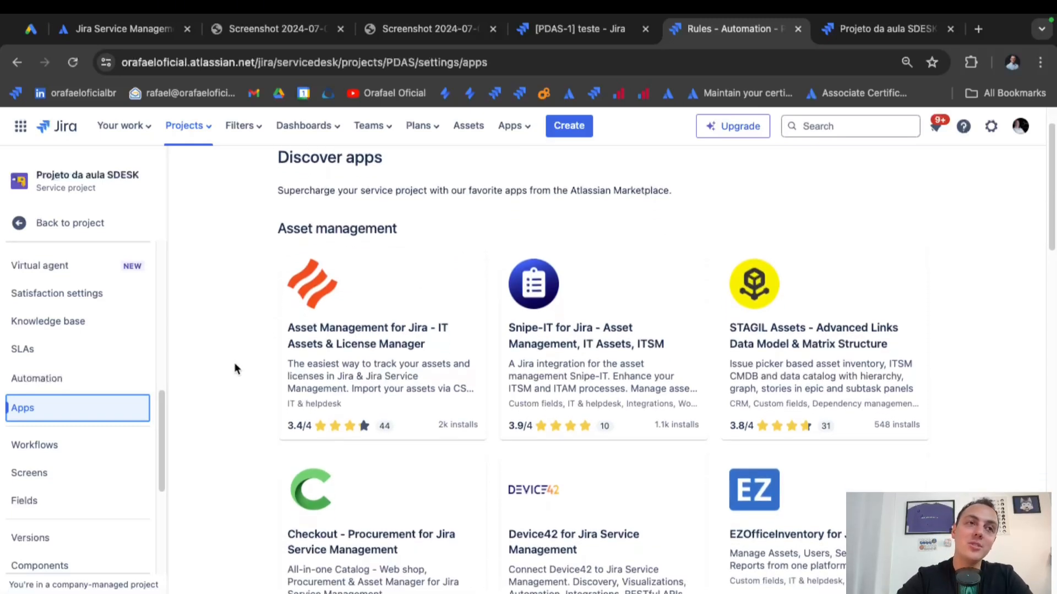
{"action": "scroll", "coordinate": [132, 466], "scroll_direction": "down", "scroll_amount": 5}
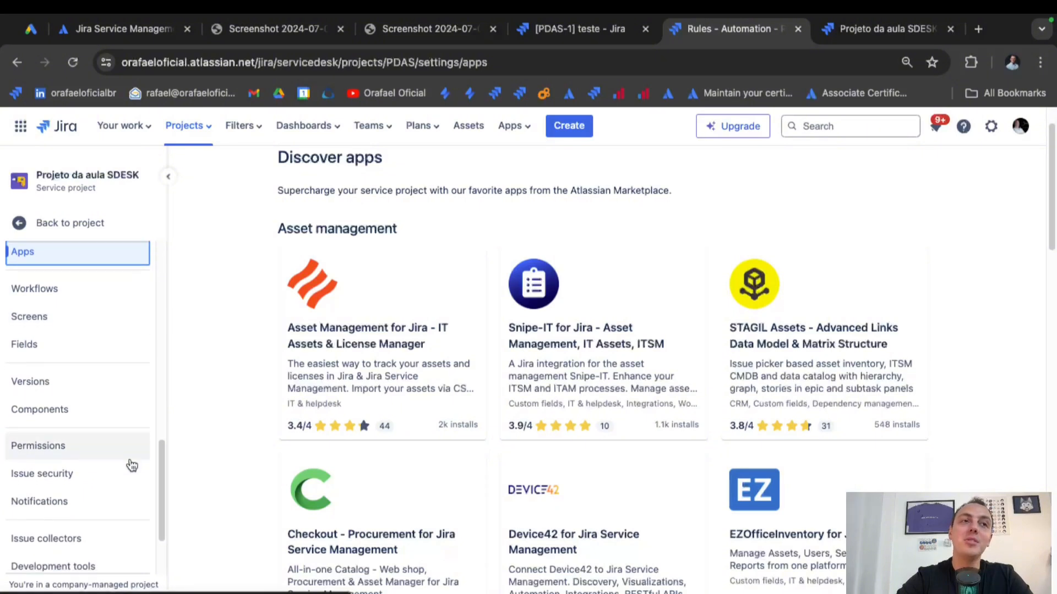
{"action": "scroll", "coordinate": [132, 466], "scroll_direction": "down", "scroll_amount": 1}
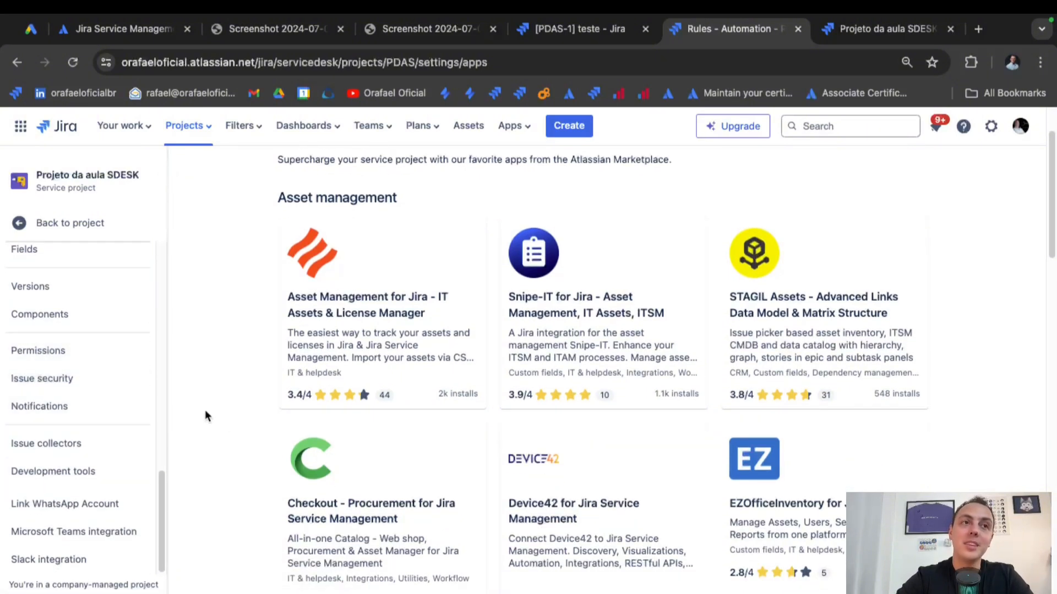
{"action": "scroll", "coordinate": [134, 406], "scroll_direction": "up", "scroll_amount": 1}
{"action": "scroll", "coordinate": [135, 406], "scroll_direction": "up", "scroll_amount": 10}
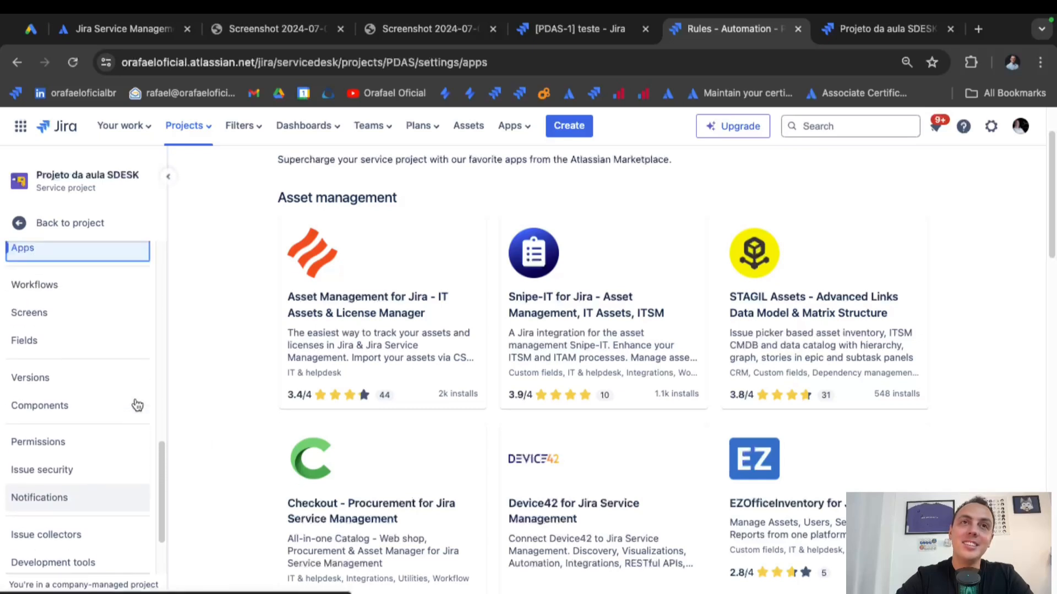
{"action": "scroll", "coordinate": [583, 354], "scroll_direction": "up", "scroll_amount": 3}
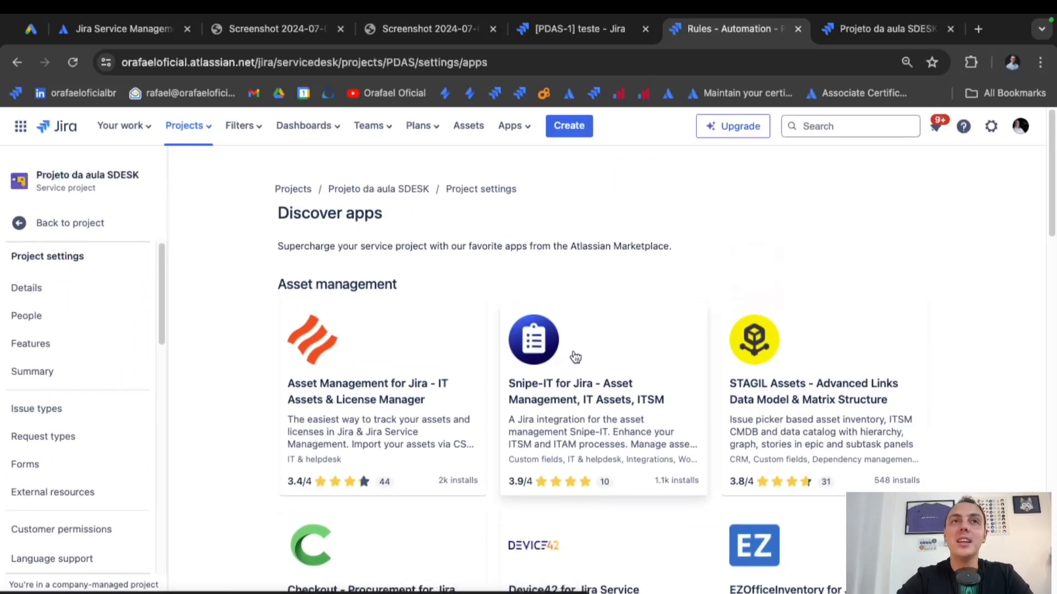
{"action": "left_click", "coordinate": [518, 62]}
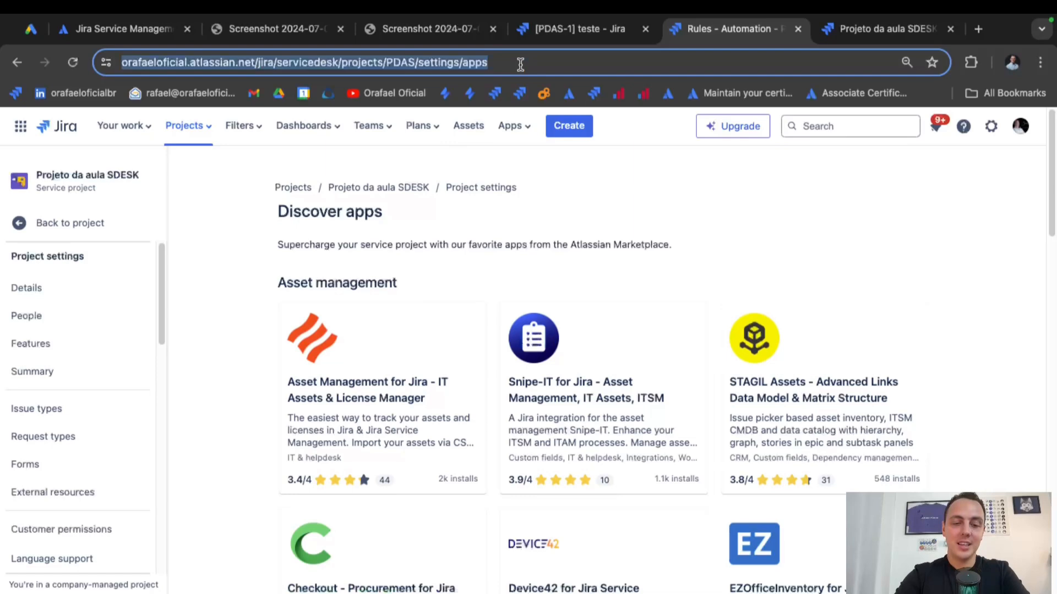
Search 'atlassian mark' and open the Atlassian Marketplace.
{"action": "type", "text": "atlassian mark"}
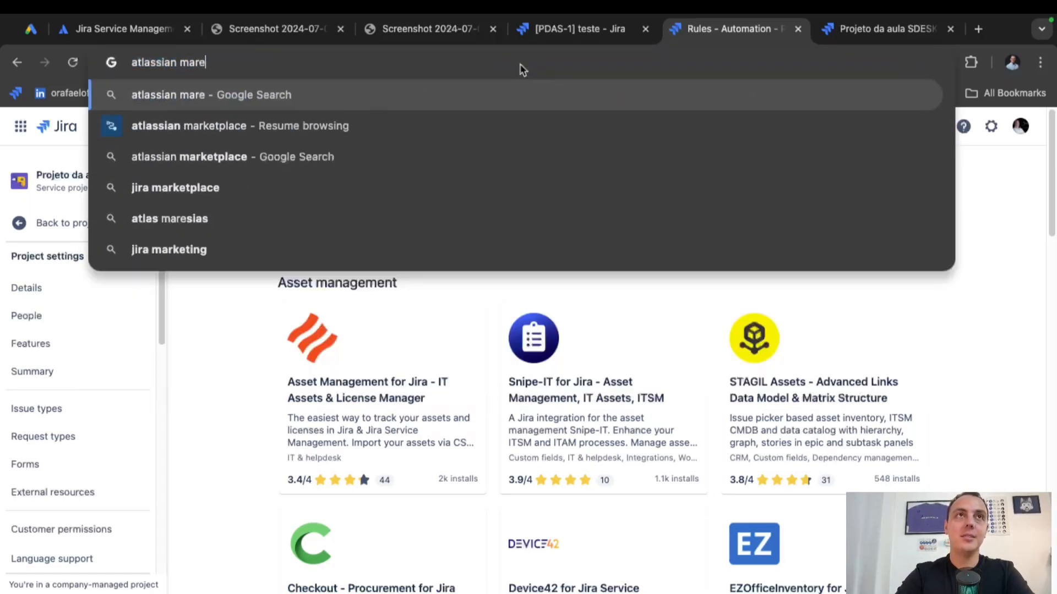
{"action": "left_click", "coordinate": [480, 136]}
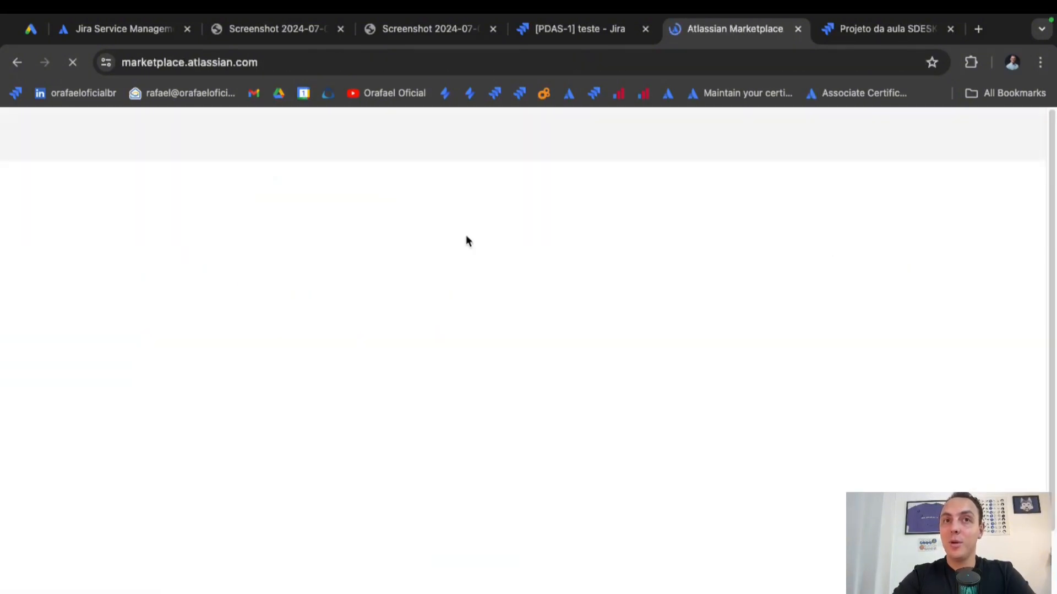
{"action": "scroll", "coordinate": [567, 365], "scroll_direction": "down", "scroll_amount": 7}
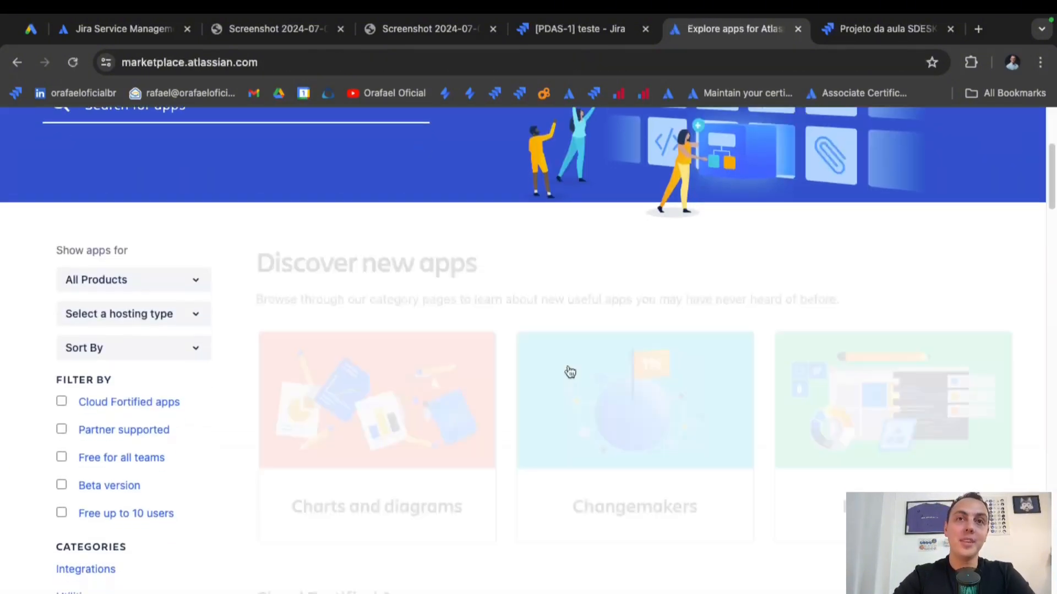
{"action": "scroll", "coordinate": [570, 372], "scroll_direction": "down", "scroll_amount": 7}
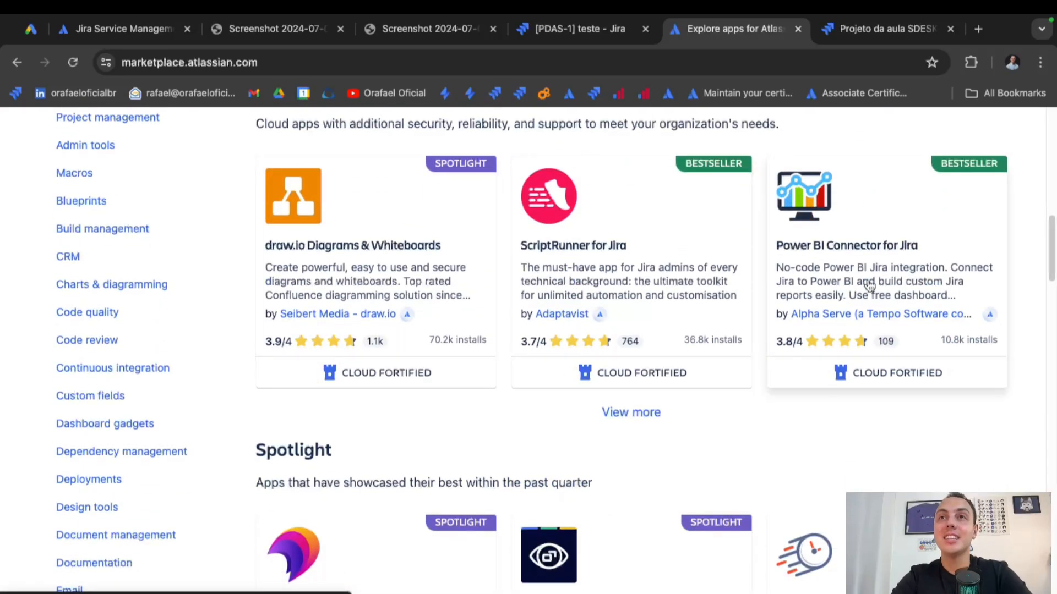
Browse the Spotlight apps such as Time in Status and eazyBI, then open eazyBI's demo report folders.
{"action": "scroll", "coordinate": [919, 297], "scroll_direction": "down", "scroll_amount": 5}
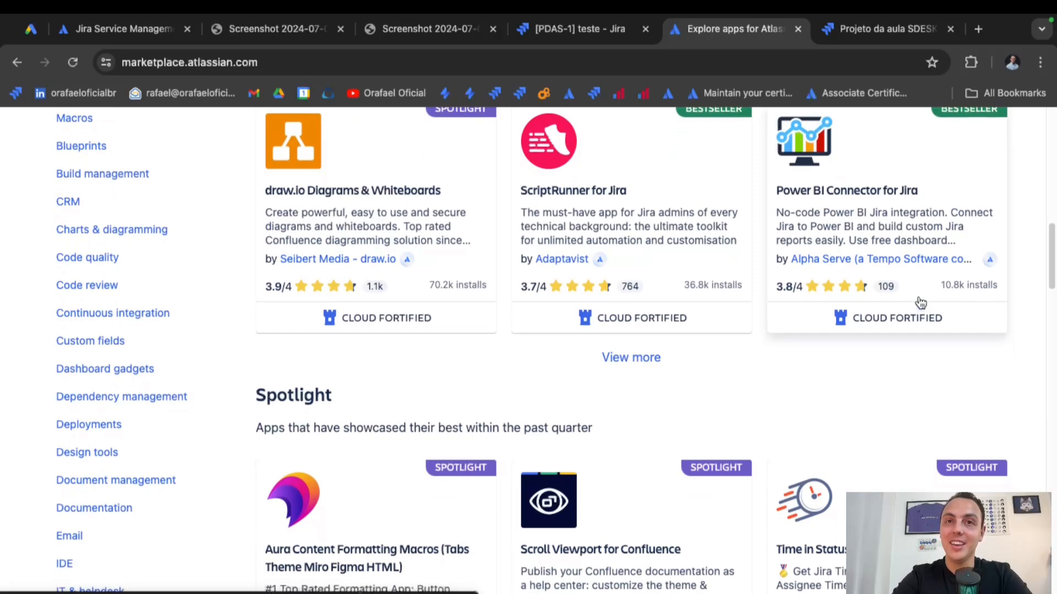
{"action": "scroll", "coordinate": [888, 370], "scroll_direction": "down", "scroll_amount": 3}
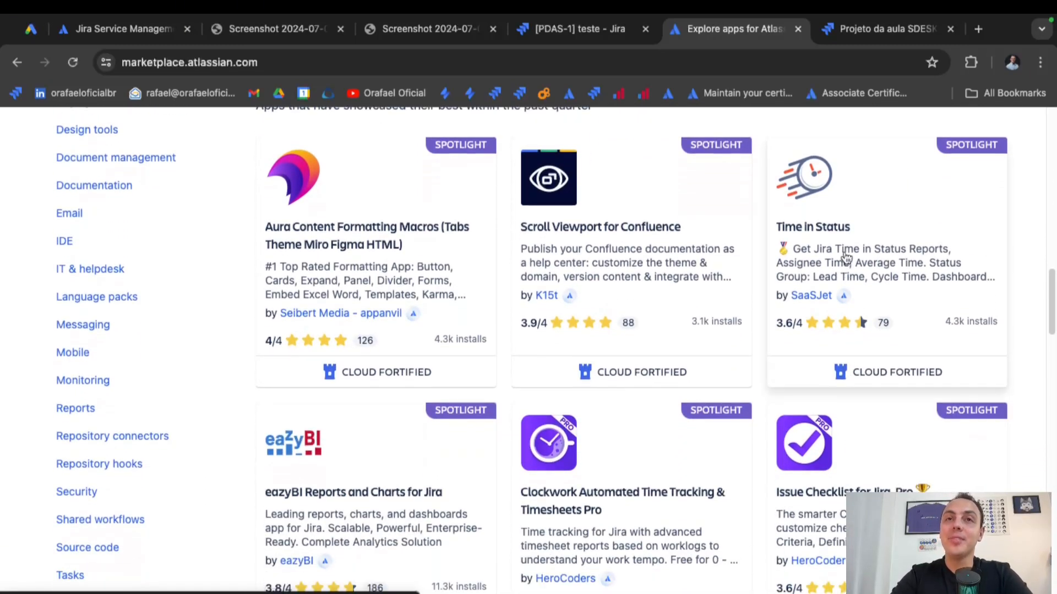
{"action": "scroll", "coordinate": [846, 257], "scroll_direction": "down", "scroll_amount": 5}
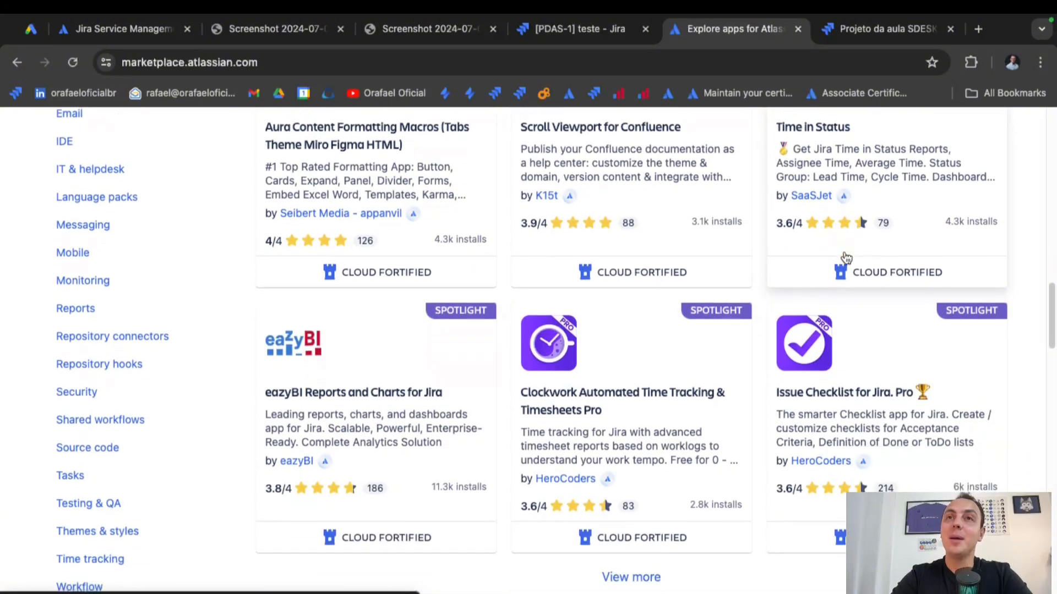
{"action": "scroll", "coordinate": [846, 259], "scroll_direction": "down", "scroll_amount": 1}
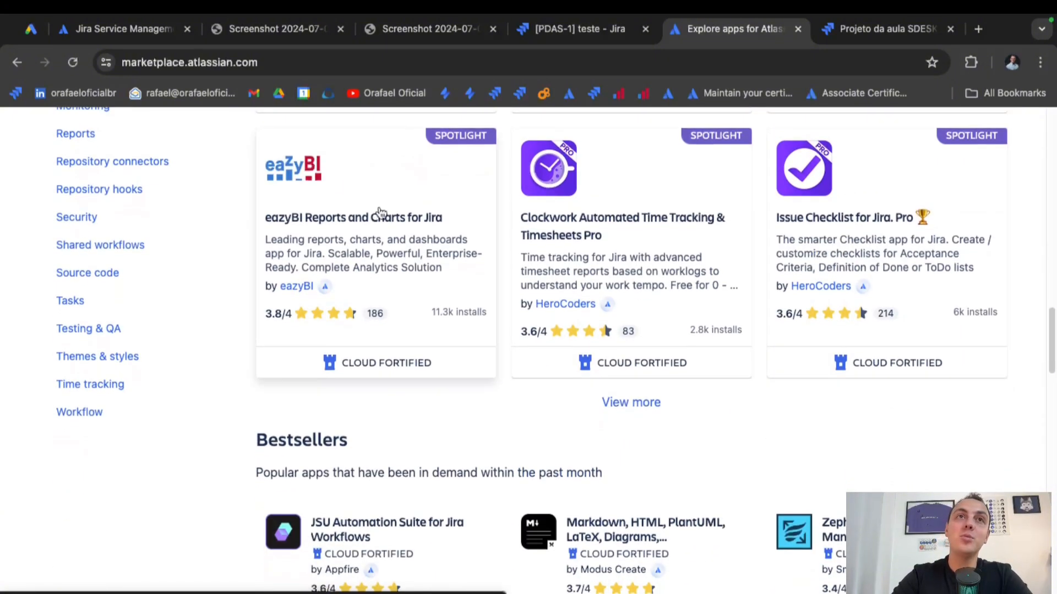
{"action": "scroll", "coordinate": [371, 236], "scroll_direction": "up", "scroll_amount": 5}
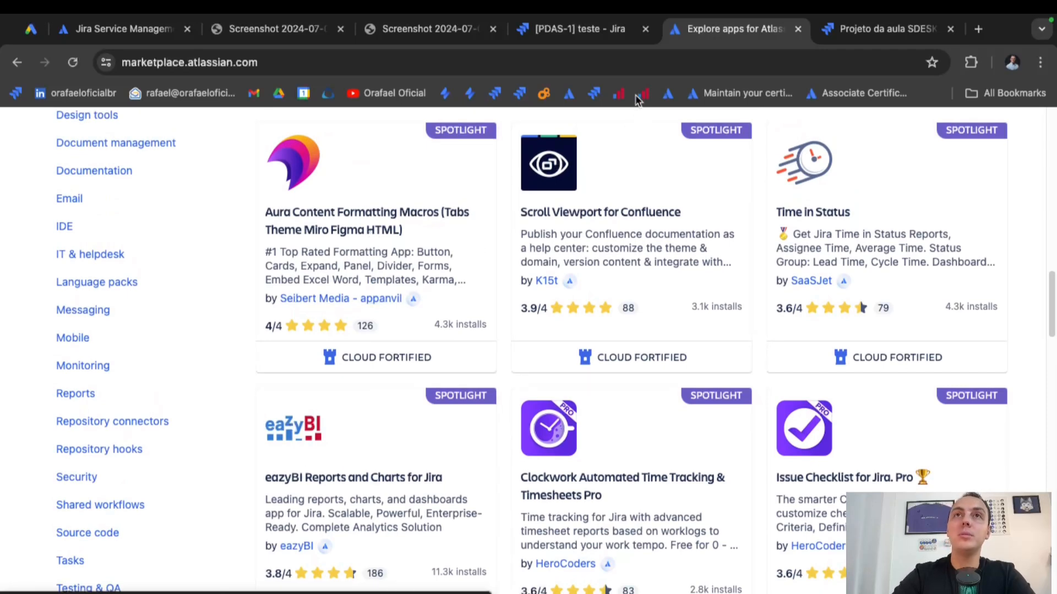
{"action": "left_click", "coordinate": [643, 94]}
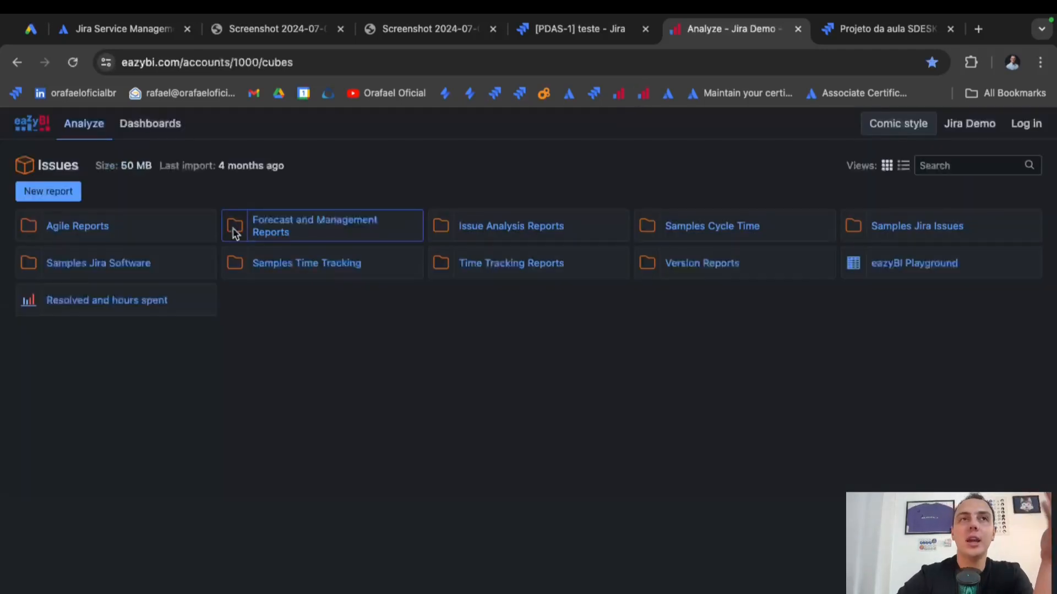
View the multiple sprints story points burn-down report in Agile Reports.
{"action": "left_click", "coordinate": [80, 230]}
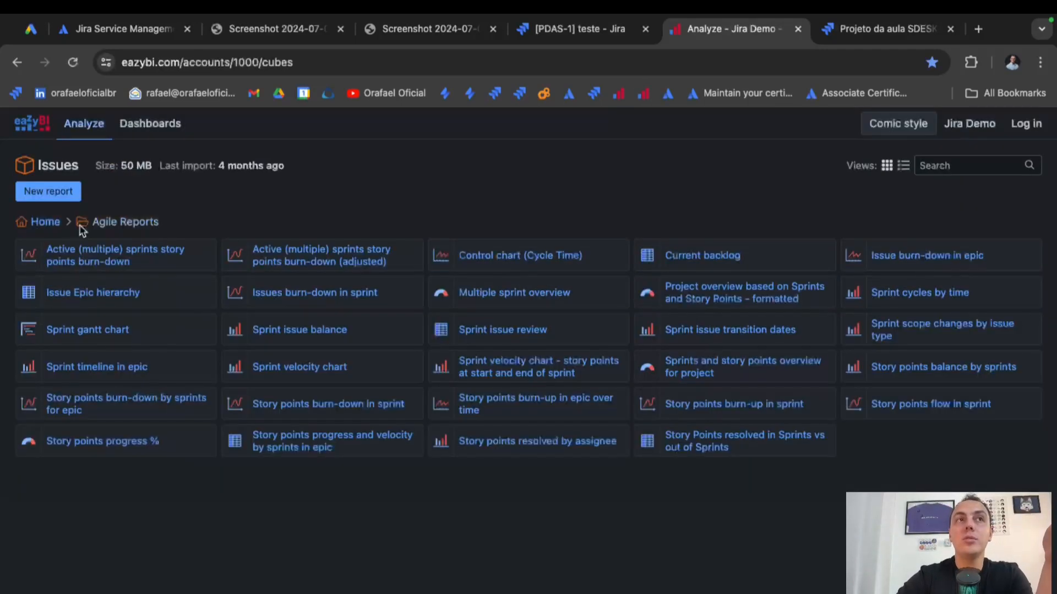
{"action": "left_click", "coordinate": [108, 260]}
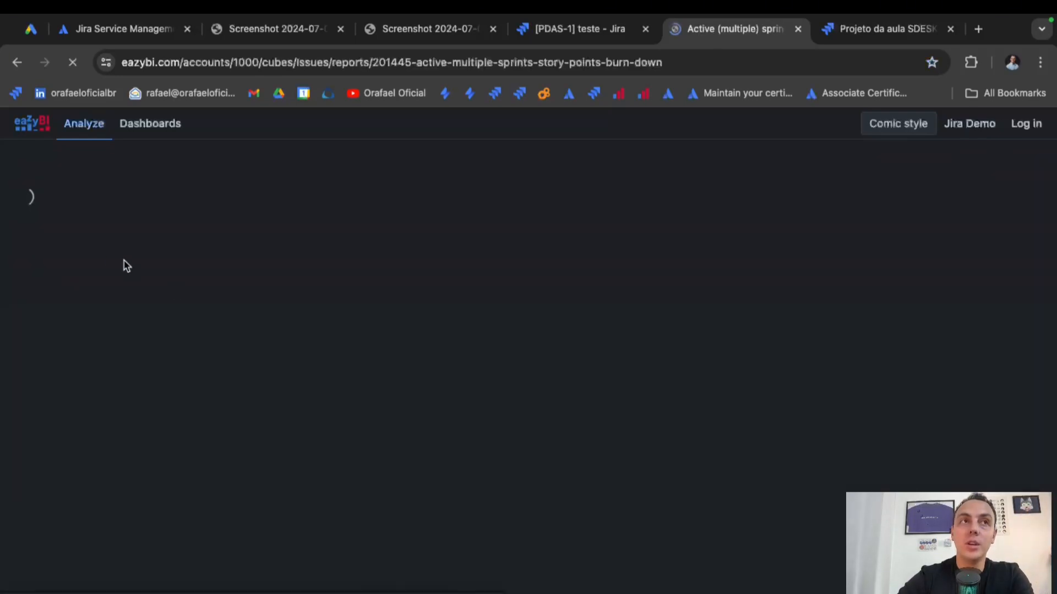
{"action": "scroll", "coordinate": [463, 362], "scroll_direction": "down", "scroll_amount": 3}
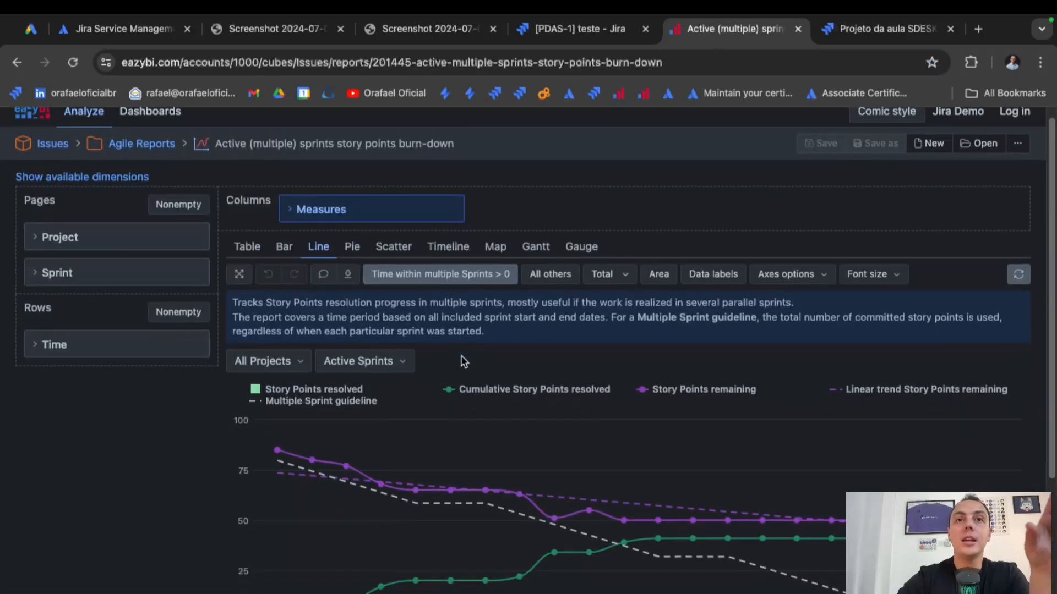
{"action": "scroll", "coordinate": [462, 362], "scroll_direction": "down", "scroll_amount": 1}
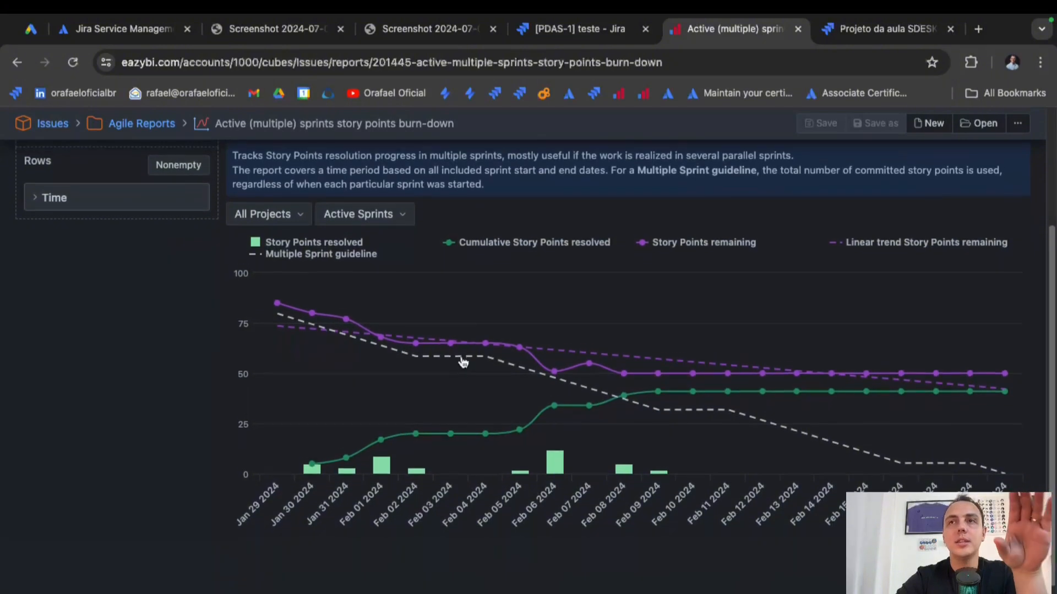
View the Story points progress % report, then open the Chart Types dashboard.
{"action": "left_click", "coordinate": [20, 62]}
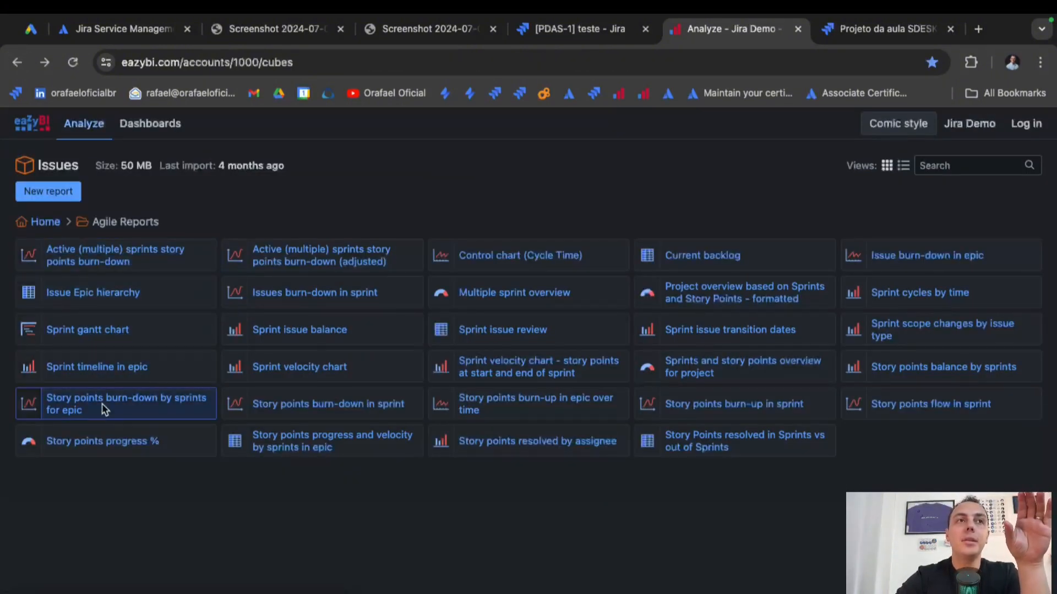
{"action": "left_click", "coordinate": [101, 443]}
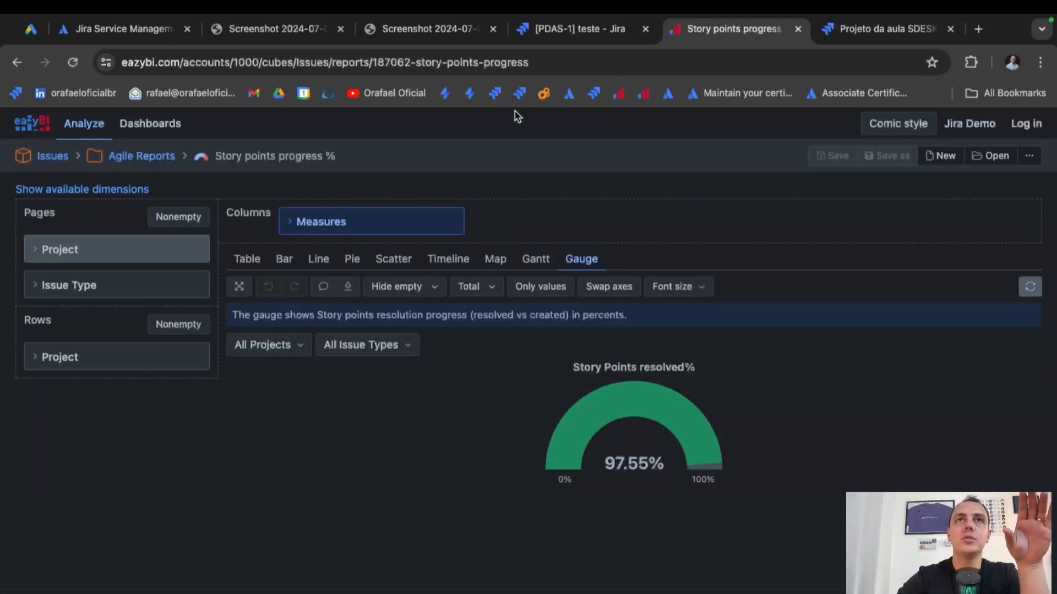
{"action": "left_click", "coordinate": [624, 95]}
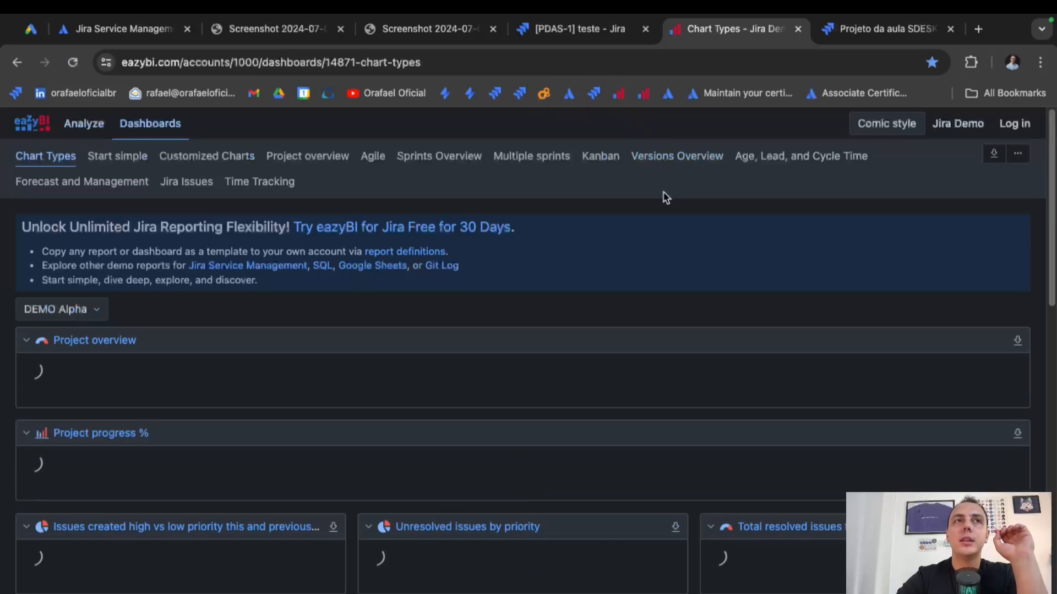
{"action": "scroll", "coordinate": [601, 291], "scroll_direction": "down", "scroll_amount": 1}
{"action": "scroll", "coordinate": [600, 292], "scroll_direction": "down", "scroll_amount": 2}
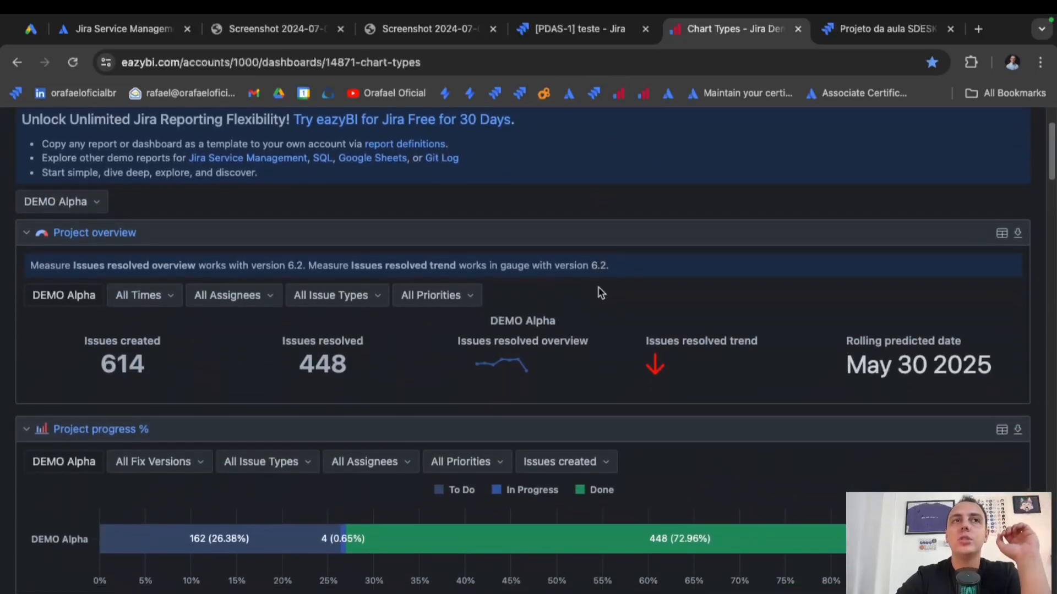
{"action": "scroll", "coordinate": [601, 292], "scroll_direction": "down", "scroll_amount": 5}
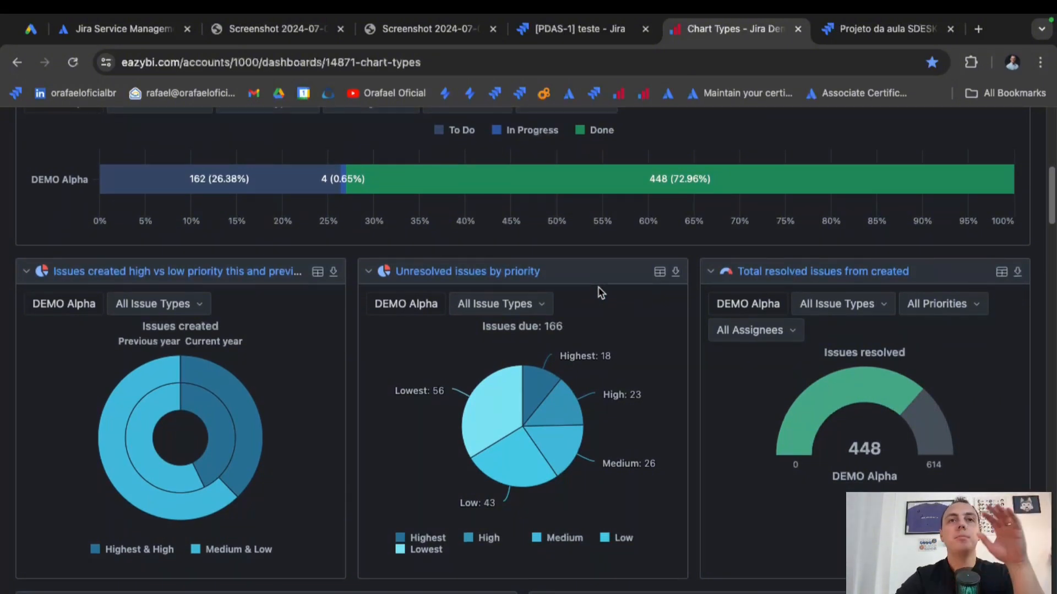
{"action": "scroll", "coordinate": [601, 292], "scroll_direction": "down", "scroll_amount": 1}
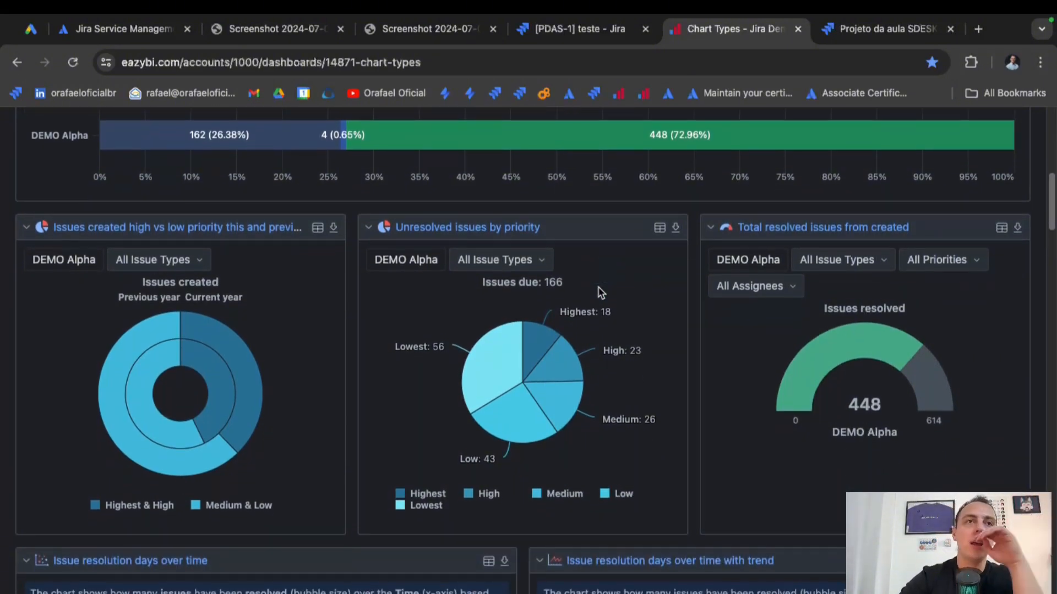
{"action": "scroll", "coordinate": [600, 292], "scroll_direction": "down", "scroll_amount": 5}
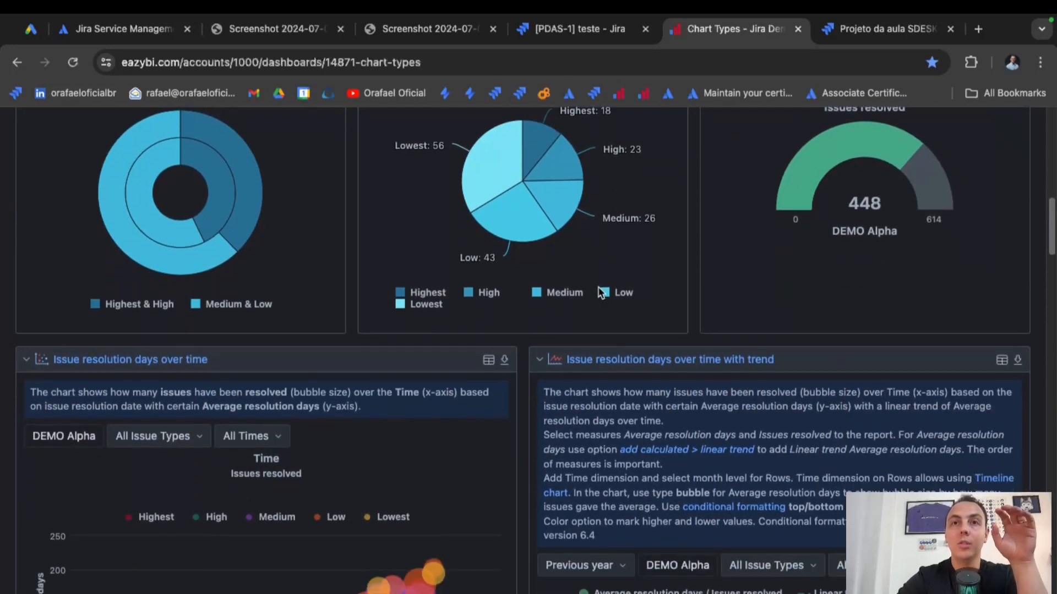
{"action": "scroll", "coordinate": [599, 291], "scroll_direction": "down", "scroll_amount": 8}
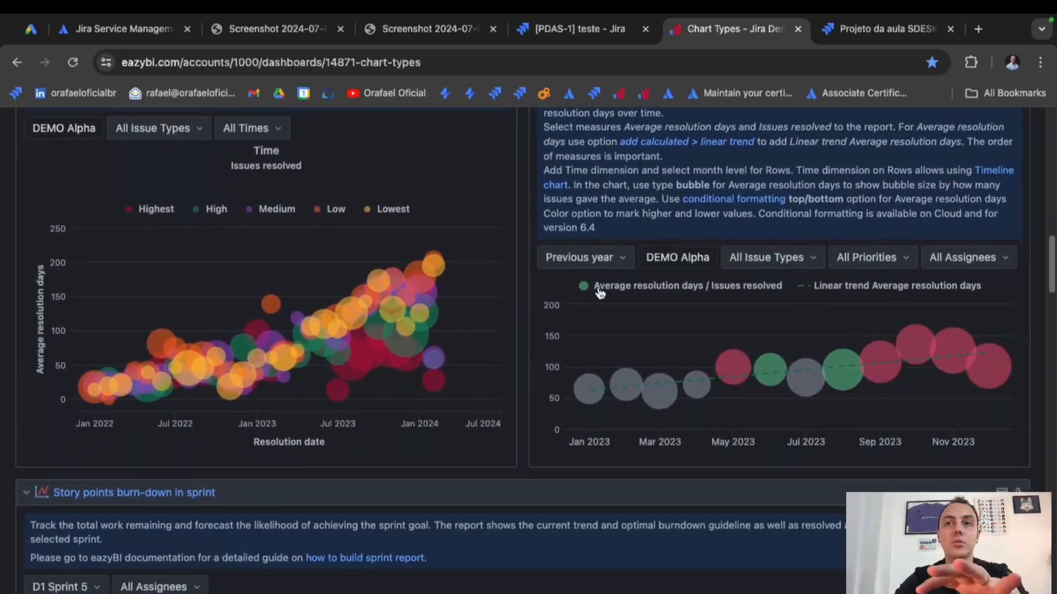
{"action": "scroll", "coordinate": [600, 294], "scroll_direction": "down", "scroll_amount": 9}
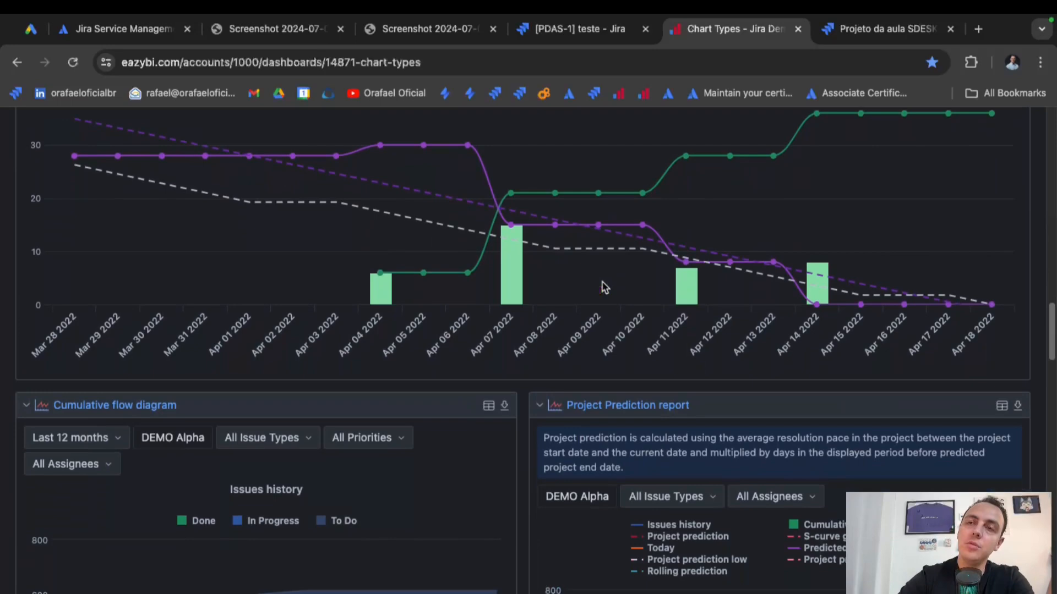
{"action": "scroll", "coordinate": [604, 286], "scroll_direction": "down", "scroll_amount": 7}
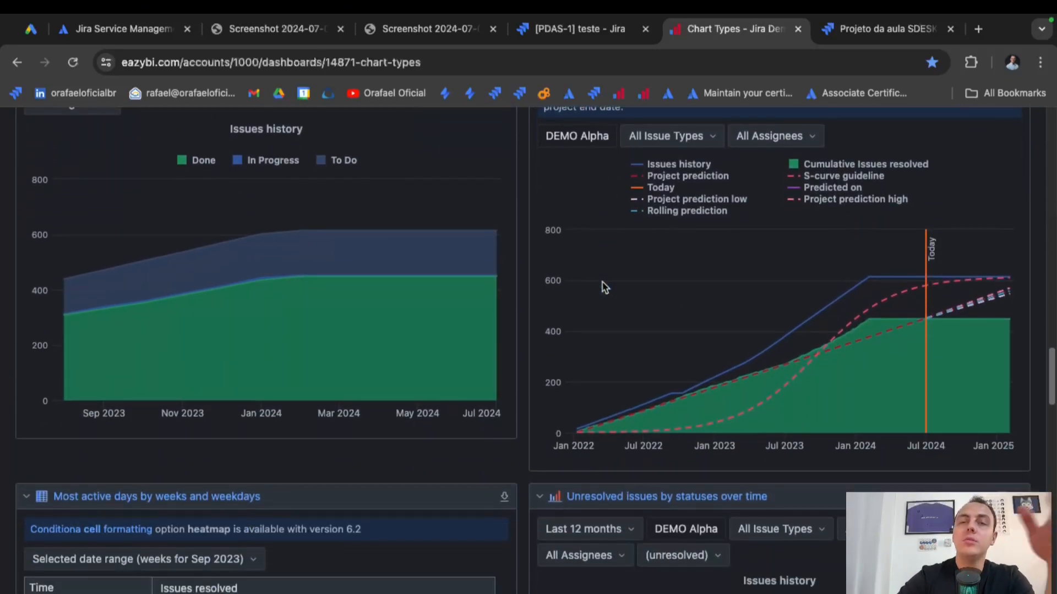
{"action": "scroll", "coordinate": [604, 286], "scroll_direction": "down", "scroll_amount": 8}
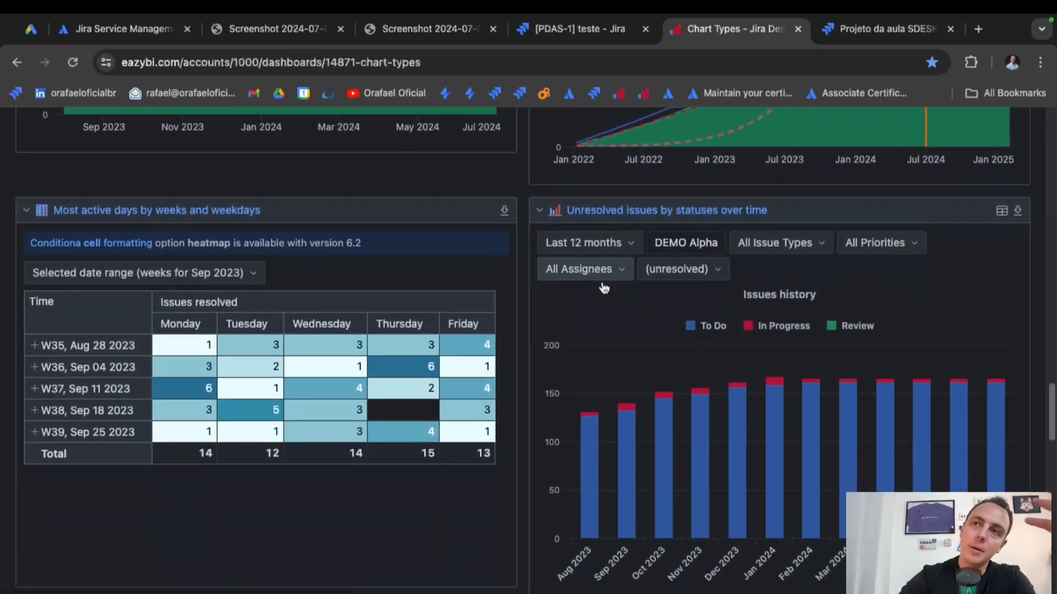
{"action": "scroll", "coordinate": [604, 285], "scroll_direction": "down", "scroll_amount": 9}
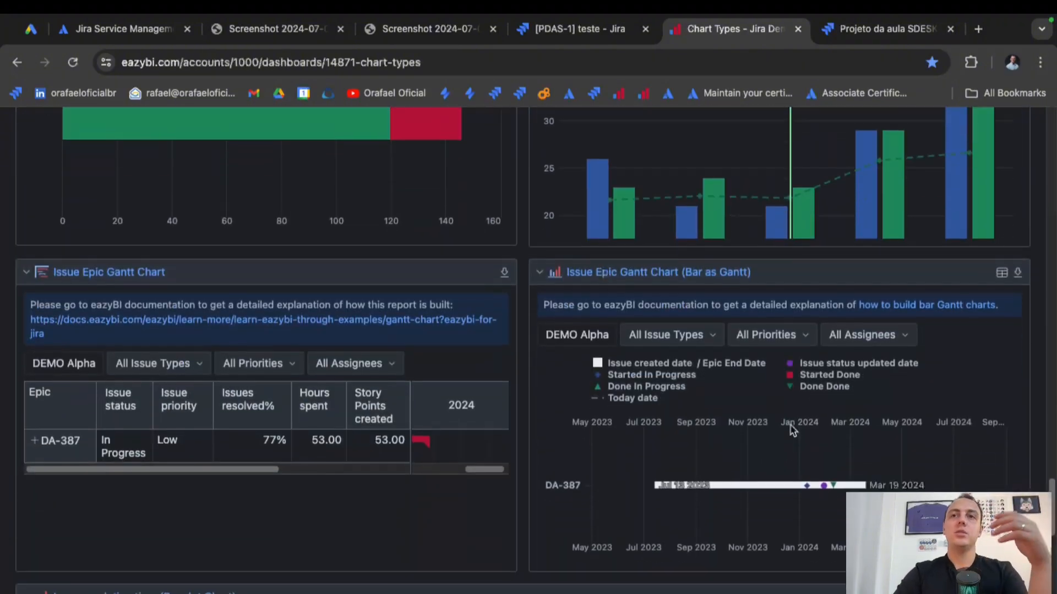
{"action": "left_click_drag", "start_coordinate": [1053, 522], "coordinate": [1053, 150]}
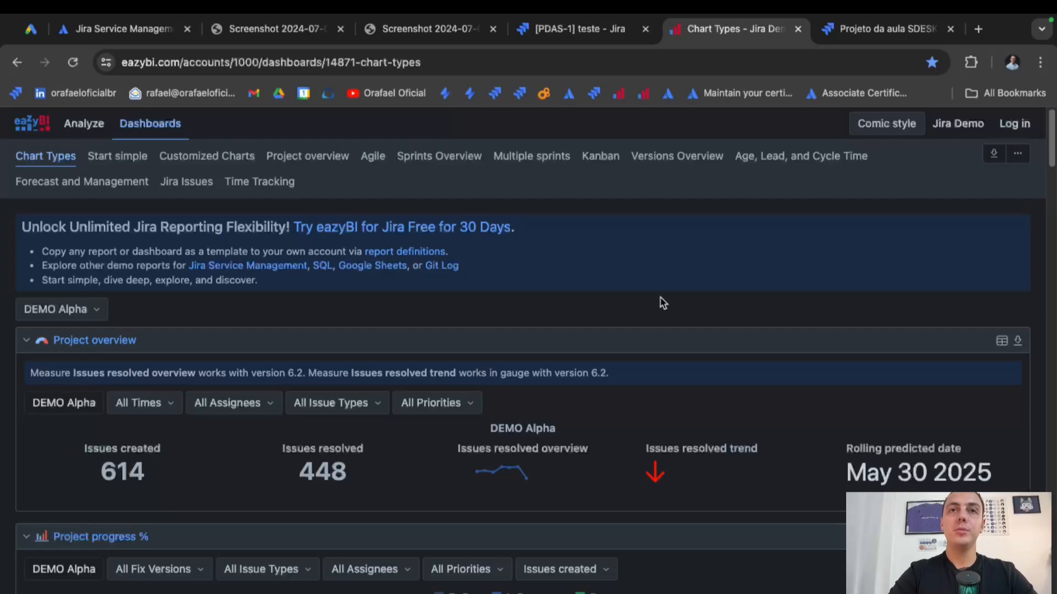
{"action": "left_click", "coordinate": [586, 593]}
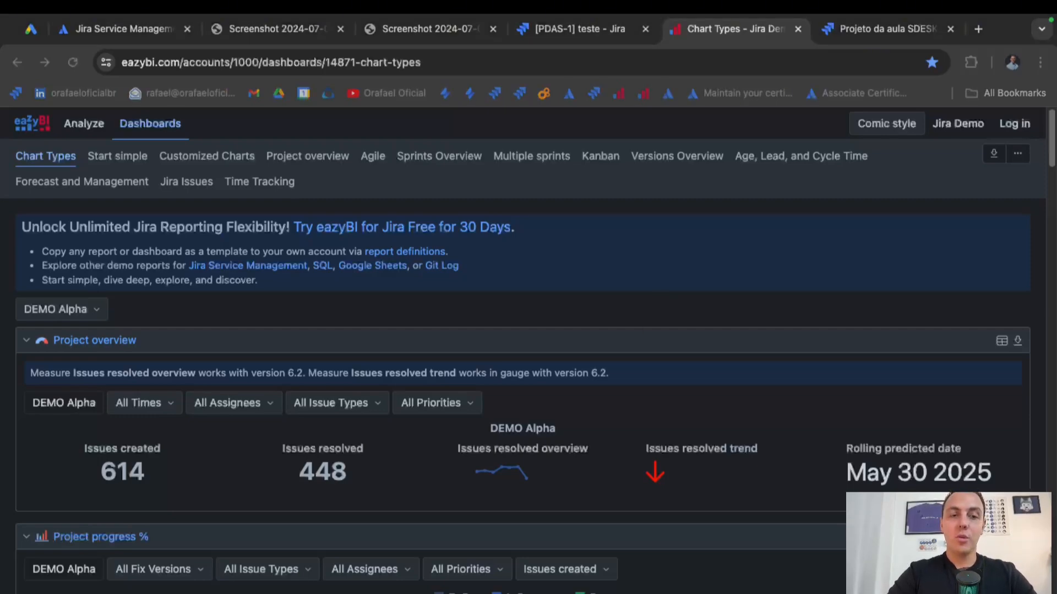